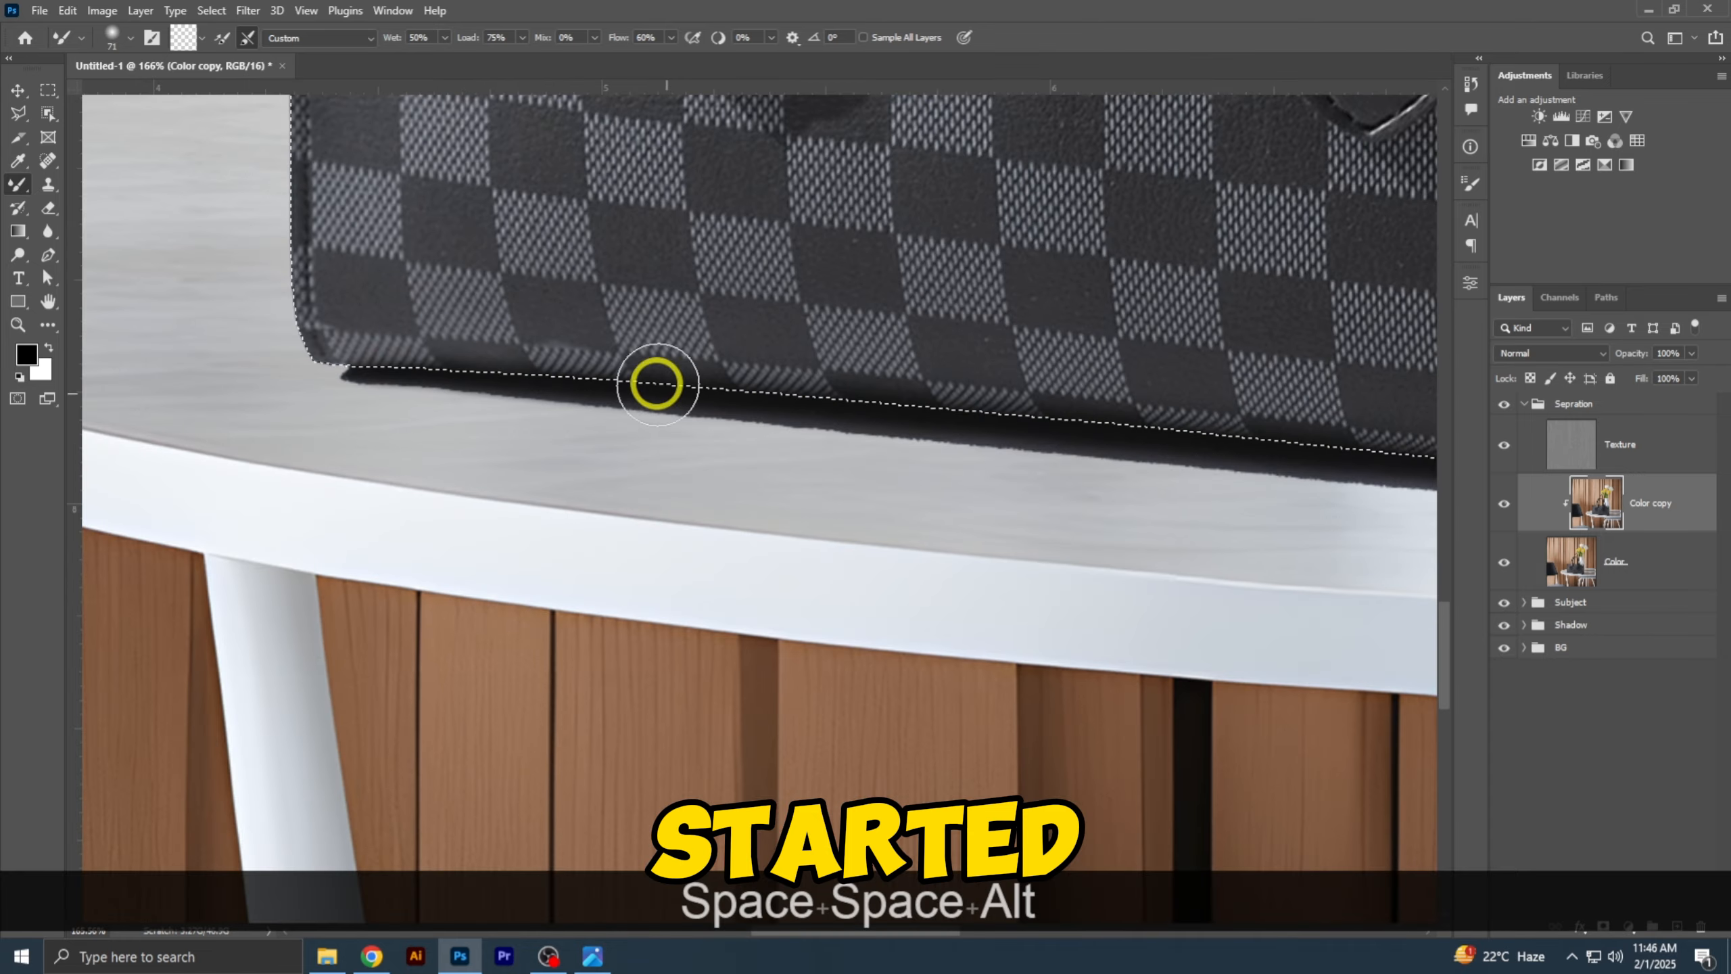
- Blend the dark contact shadow along the handbag's bottom edge with the Mixer Brush on the Color copy layer
drag(1022, 436, 518, 381)
drag(1158, 478, 477, 403)
scroll(576, 403, up, 3)
scroll(412, 503, down, 4)
drag(501, 190, 572, 568)
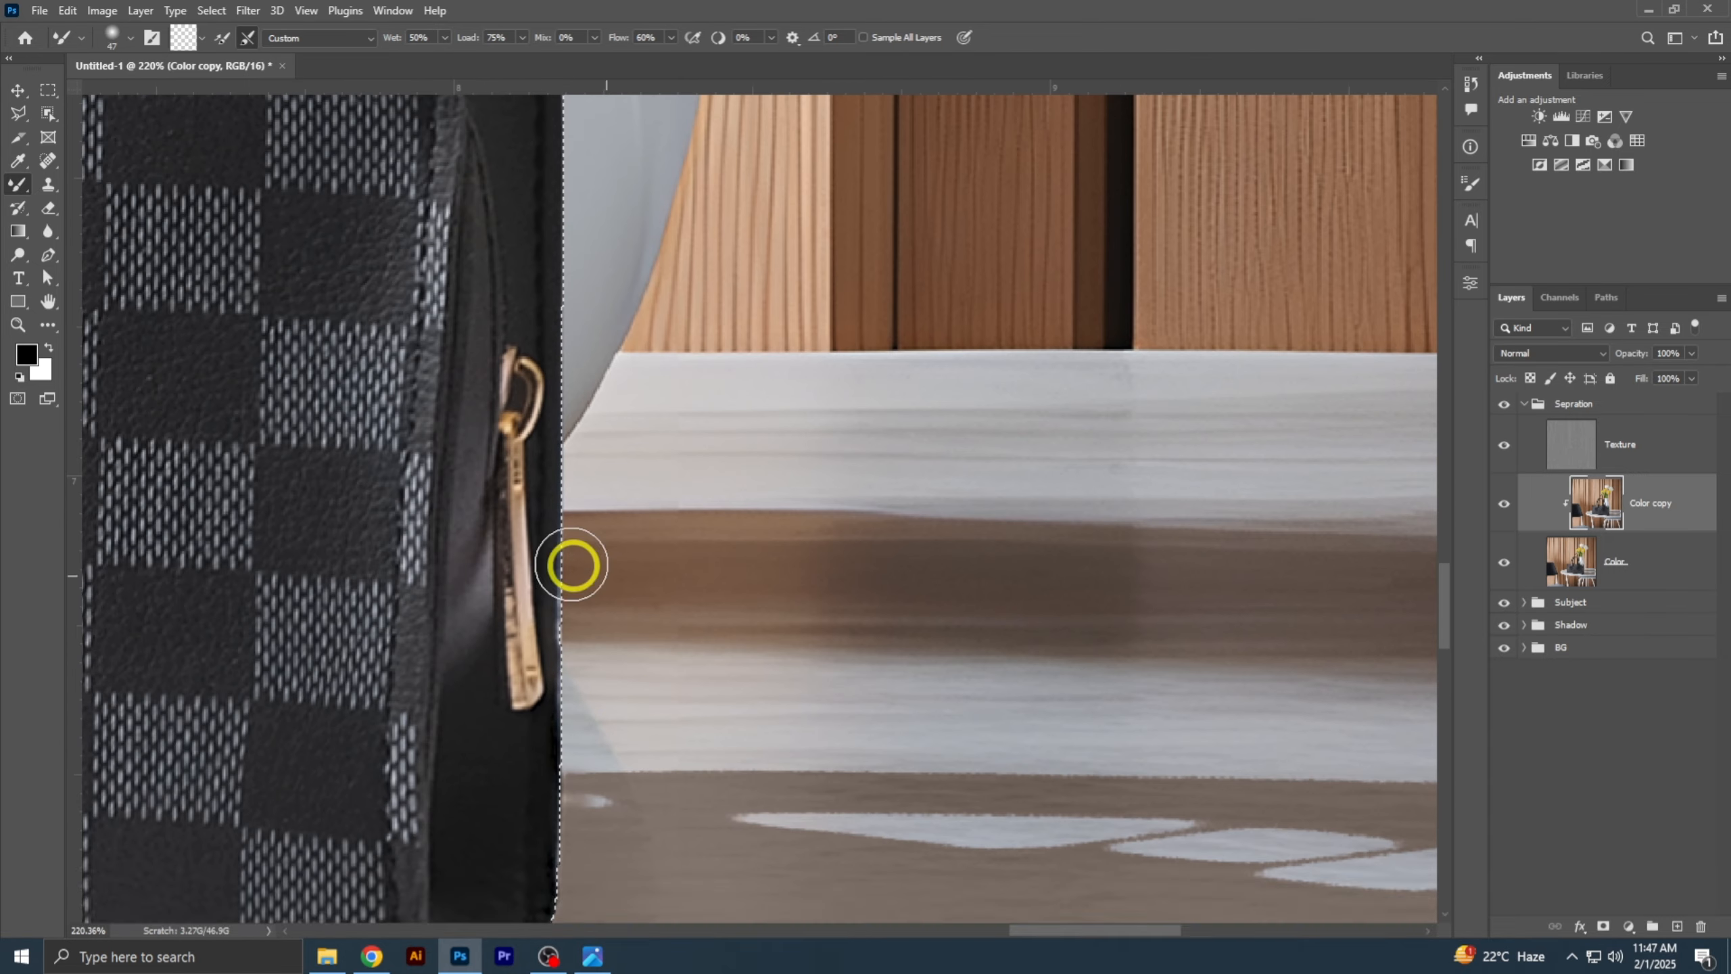
- Undo the last brush strokes and rework the tabletop beside the bag's zipper side with the Mixer Brush
key(ctrl+z)
key(ctrl+z)
key(ctrl+z)
key(ctrl+z)
key(ctrl+z)
scroll(576, 606, up, 6)
drag(409, 709, 576, 510)
scroll(576, 510, down, 3)
drag(634, 450, 604, 601)
scroll(604, 601, down, 4)
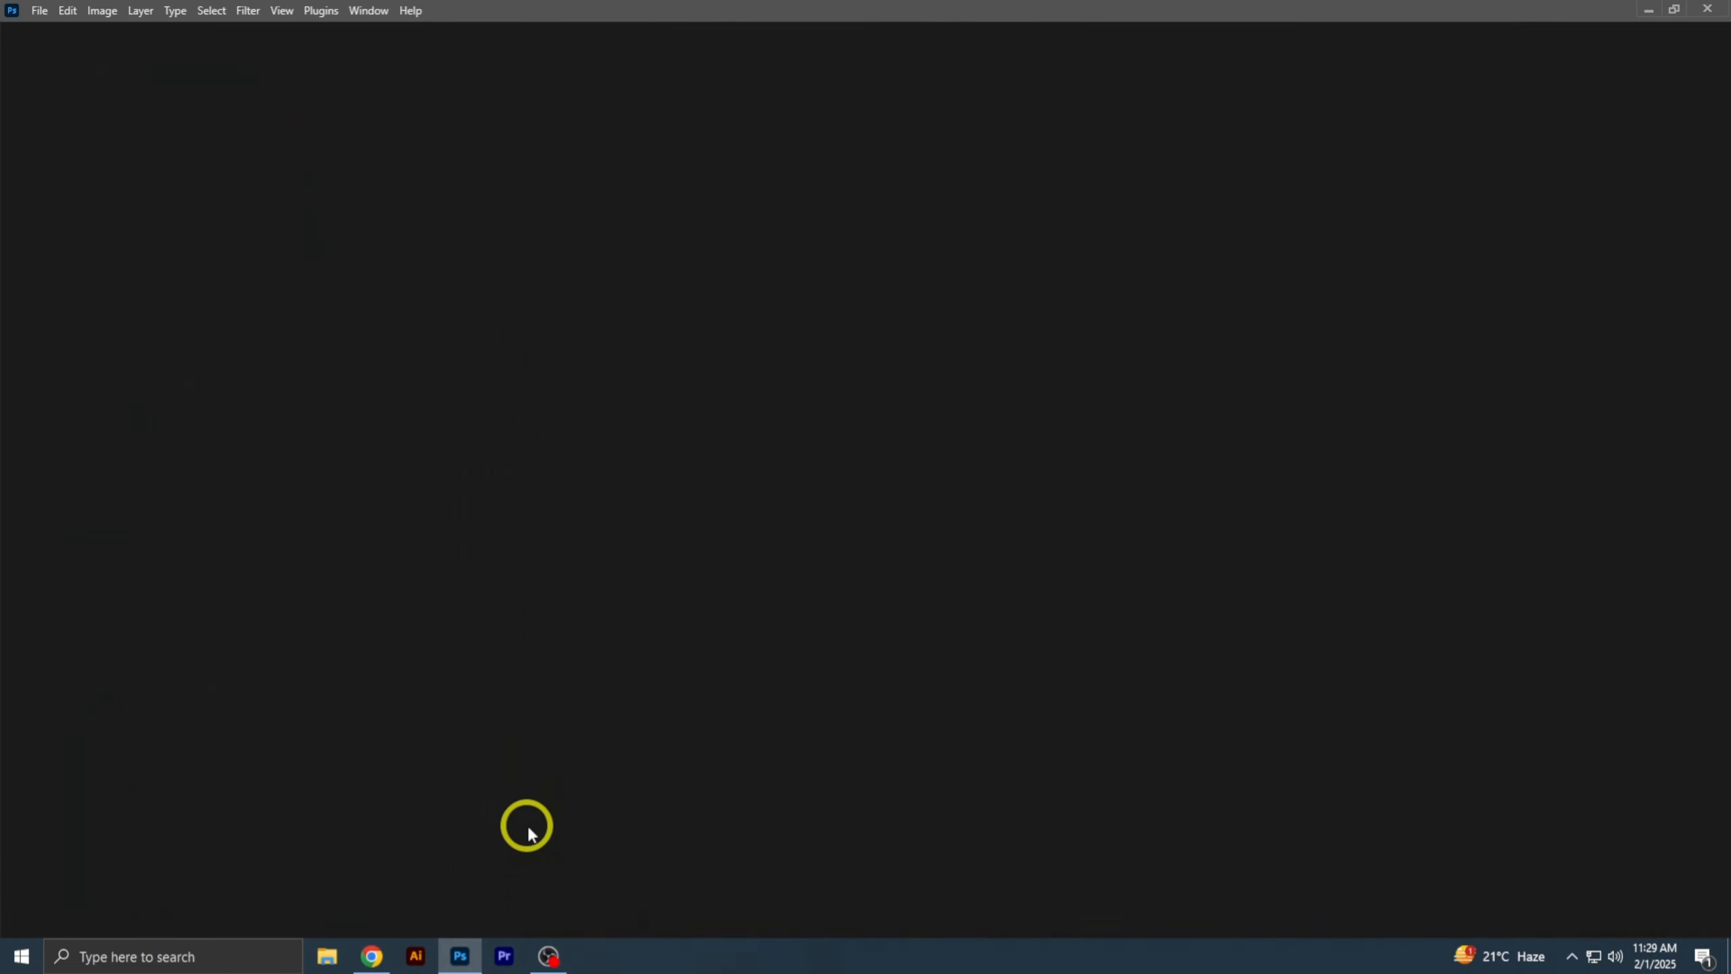
- Start a new document with a width of 3216 pixels and a height of 3216 pixels
click(55, 128)
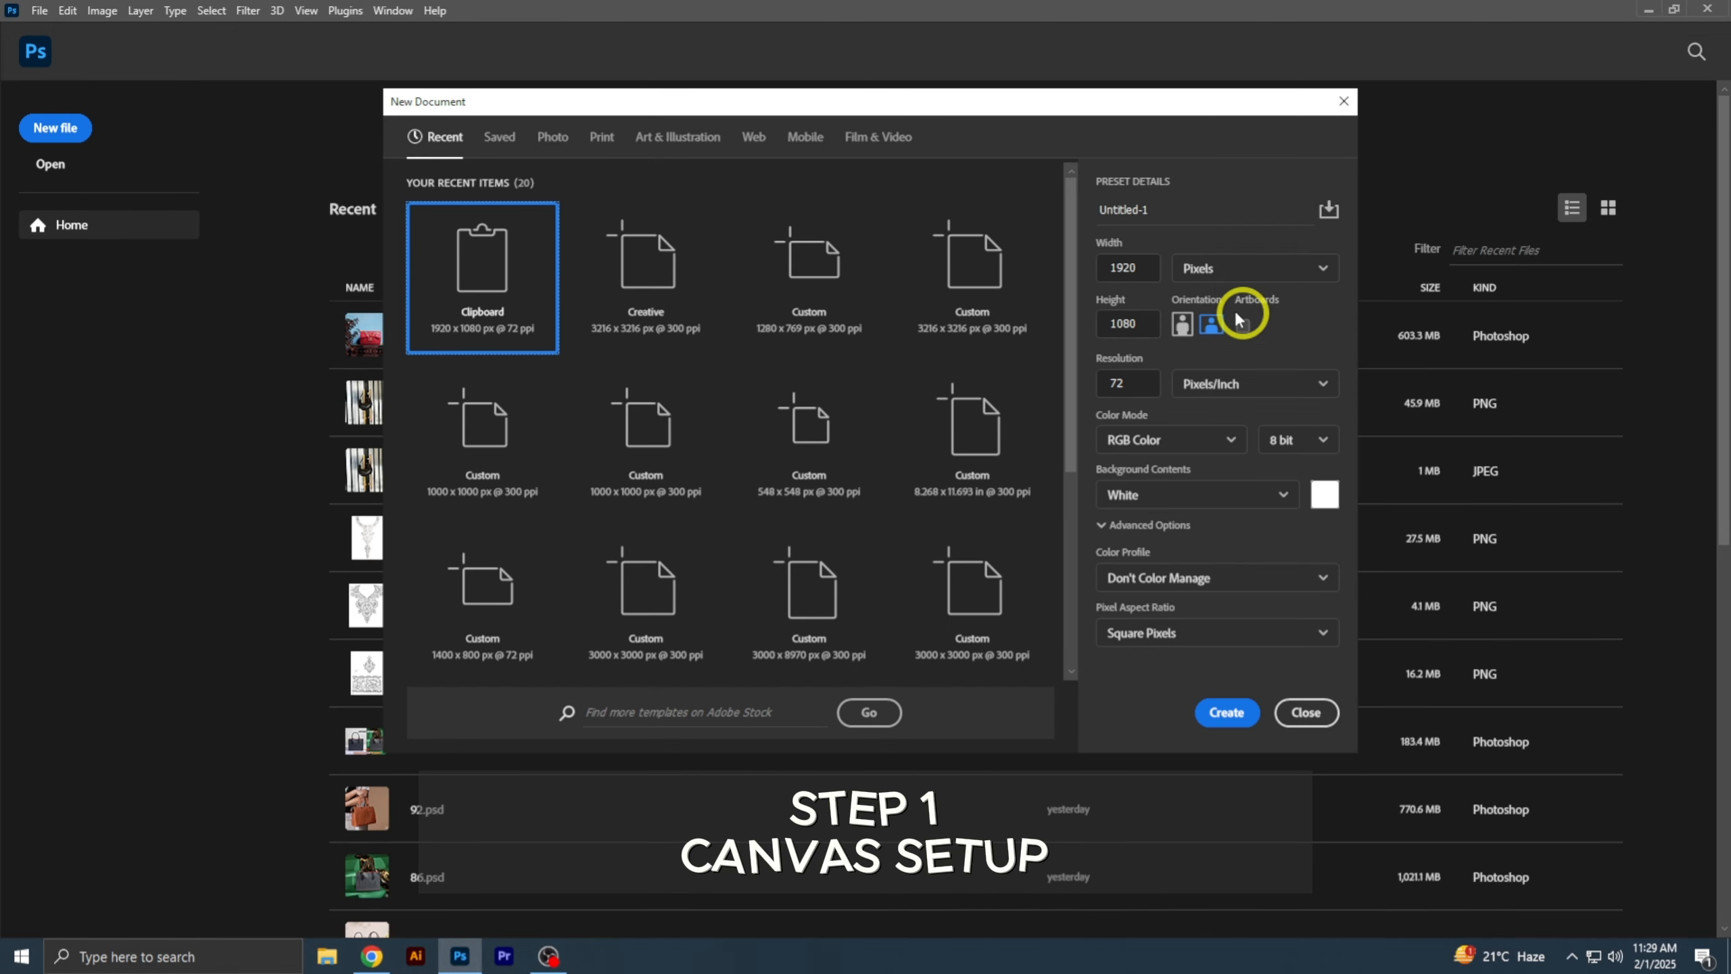
drag(1112, 268, 1680, 212)
text(3216)
key(Tab)
key(Tab)
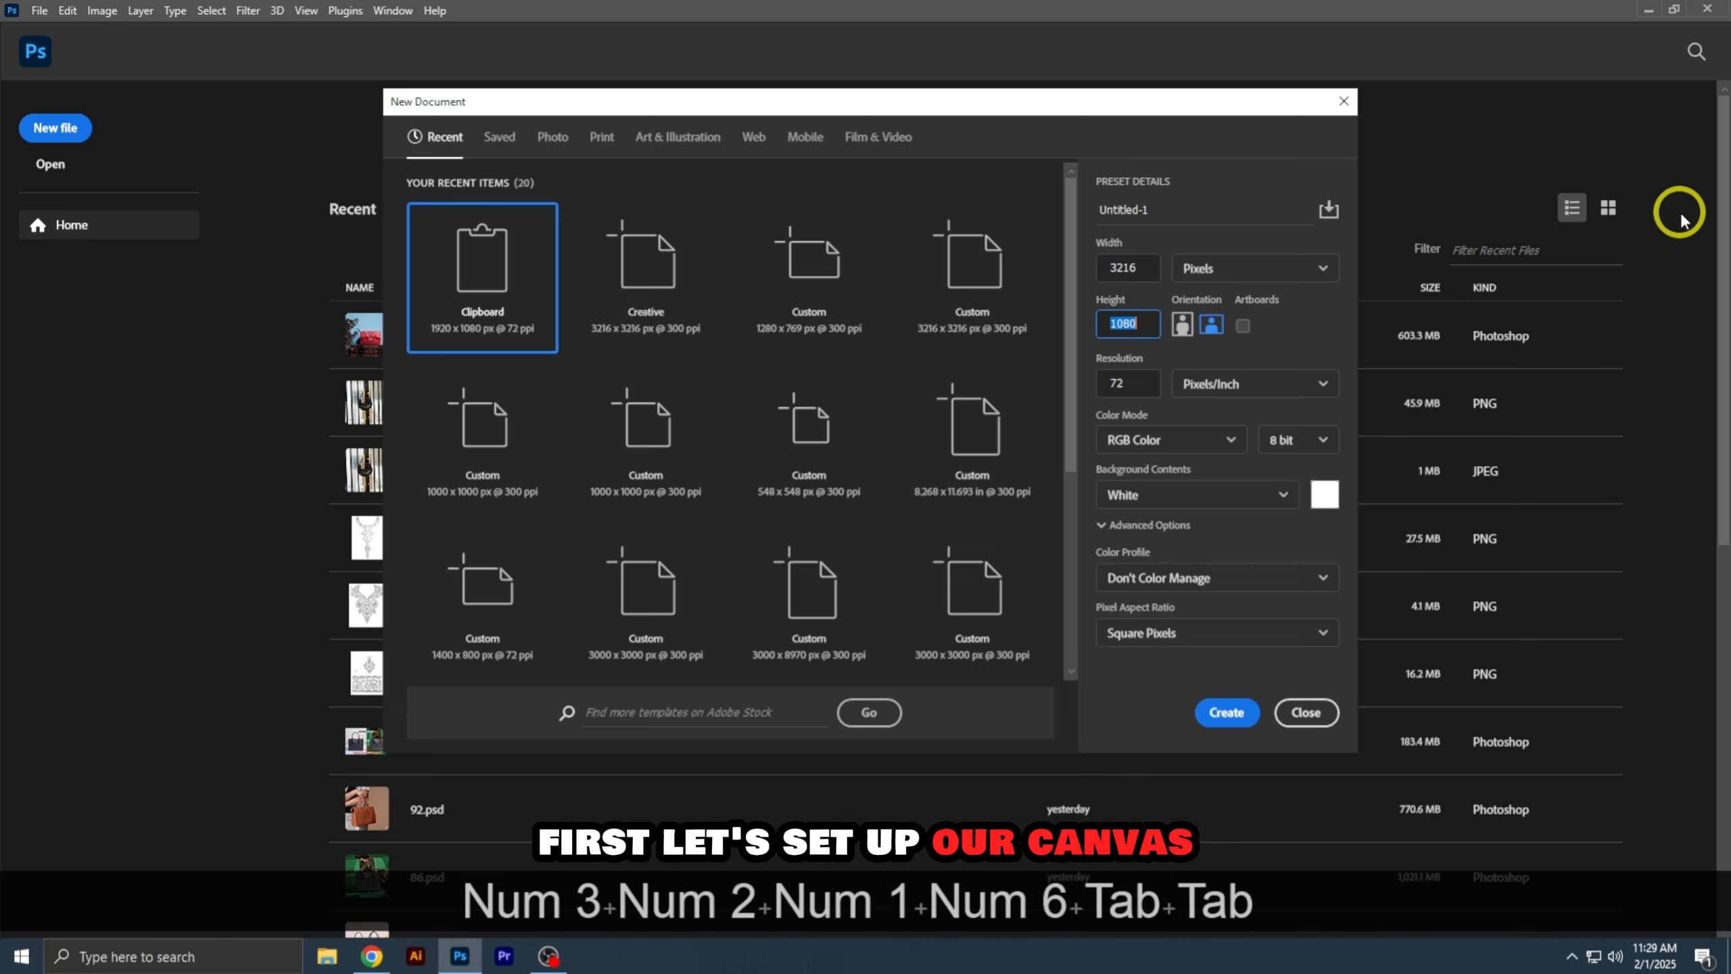
text(3216)
- Create the document at 300 pixels/inch, 16 bit, with the Working RGB: sRGB IEC61966-2.1 color profile
key(Tab)
key(Tab)
key(Tab)
key(Tab)
text(300)
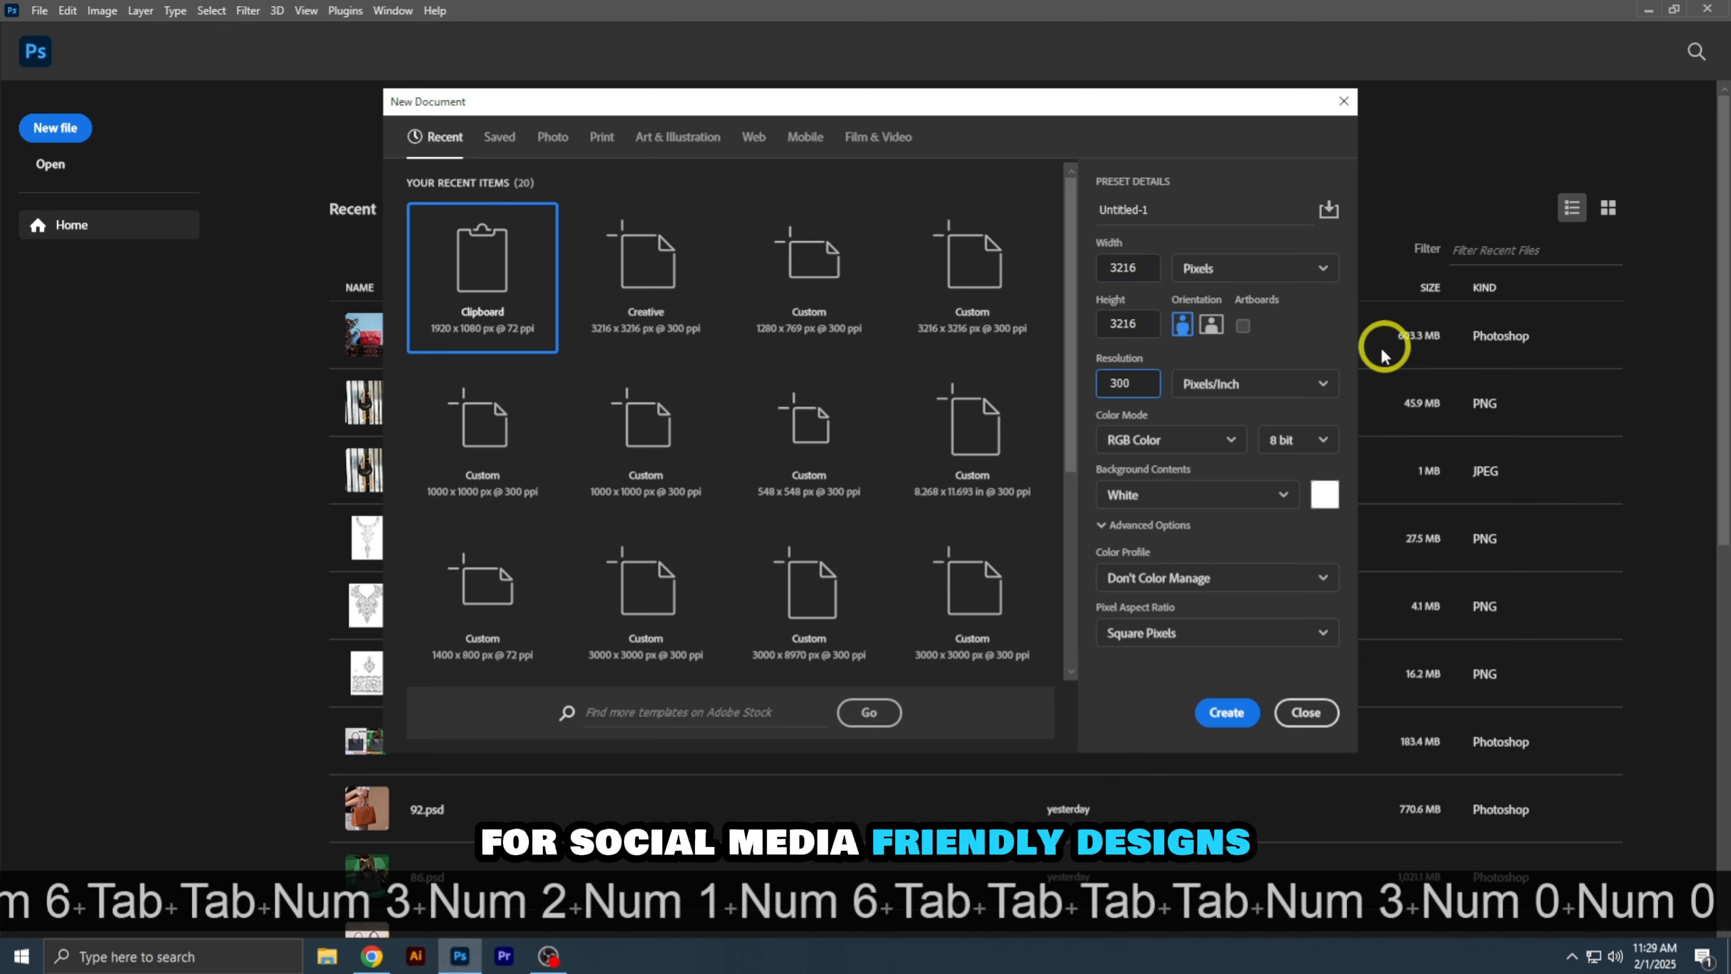
click(1306, 444)
click(1290, 502)
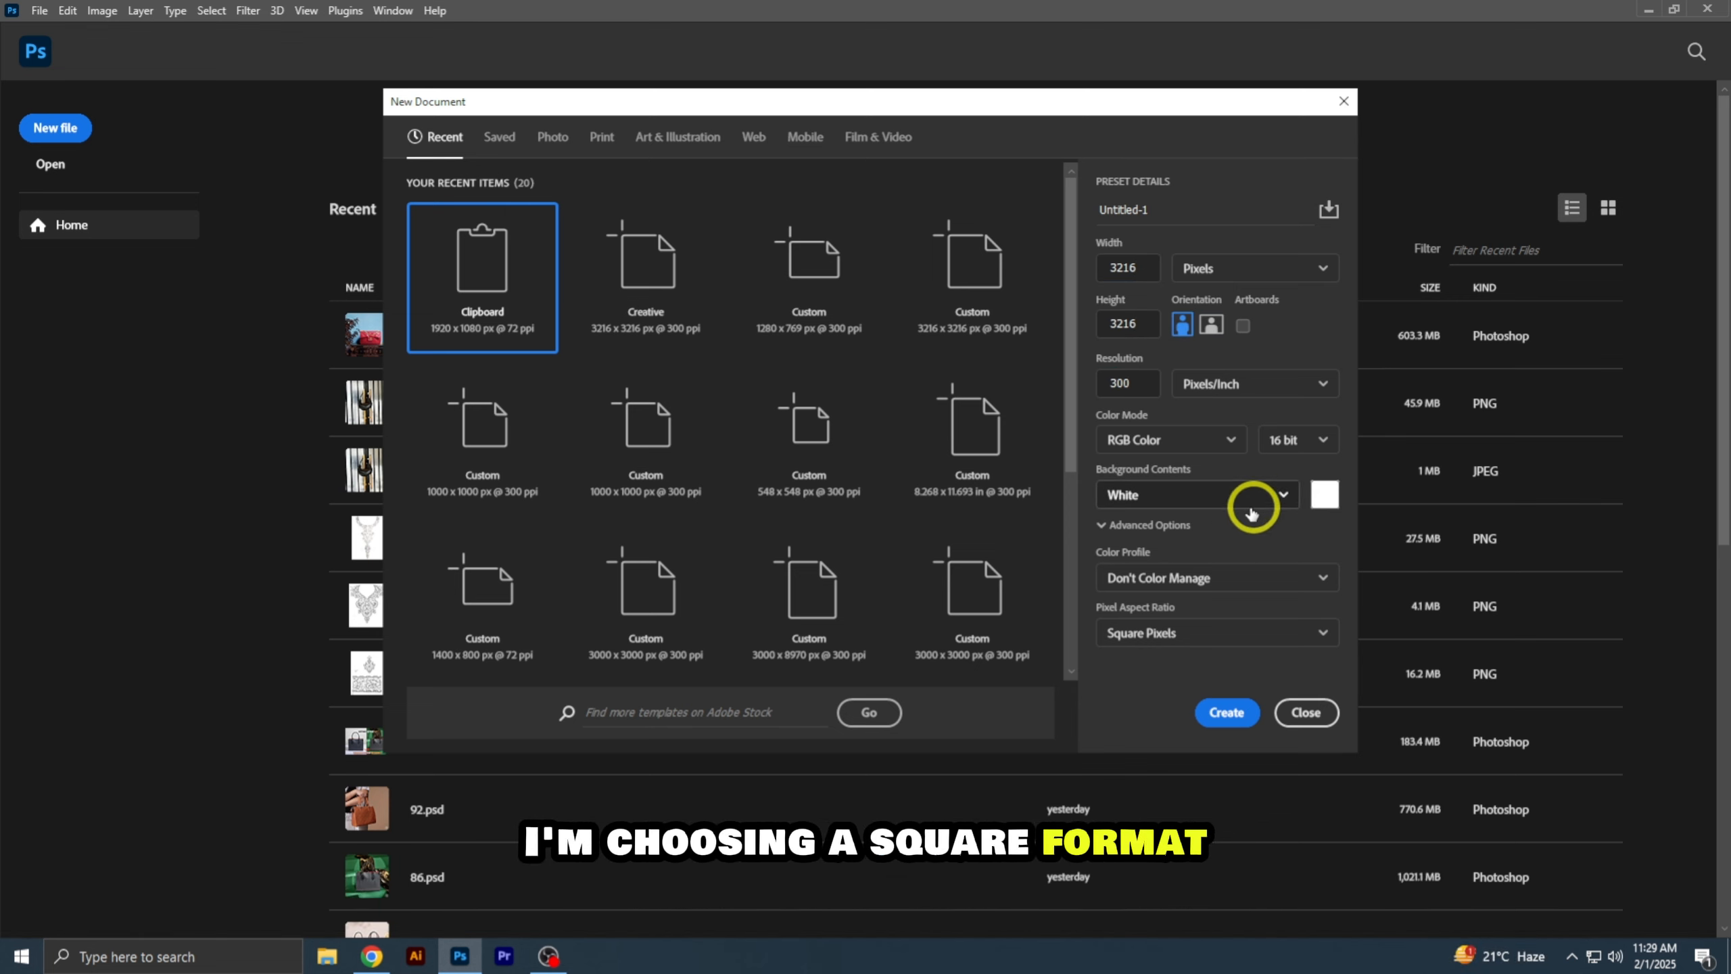
click(1254, 578)
click(1252, 537)
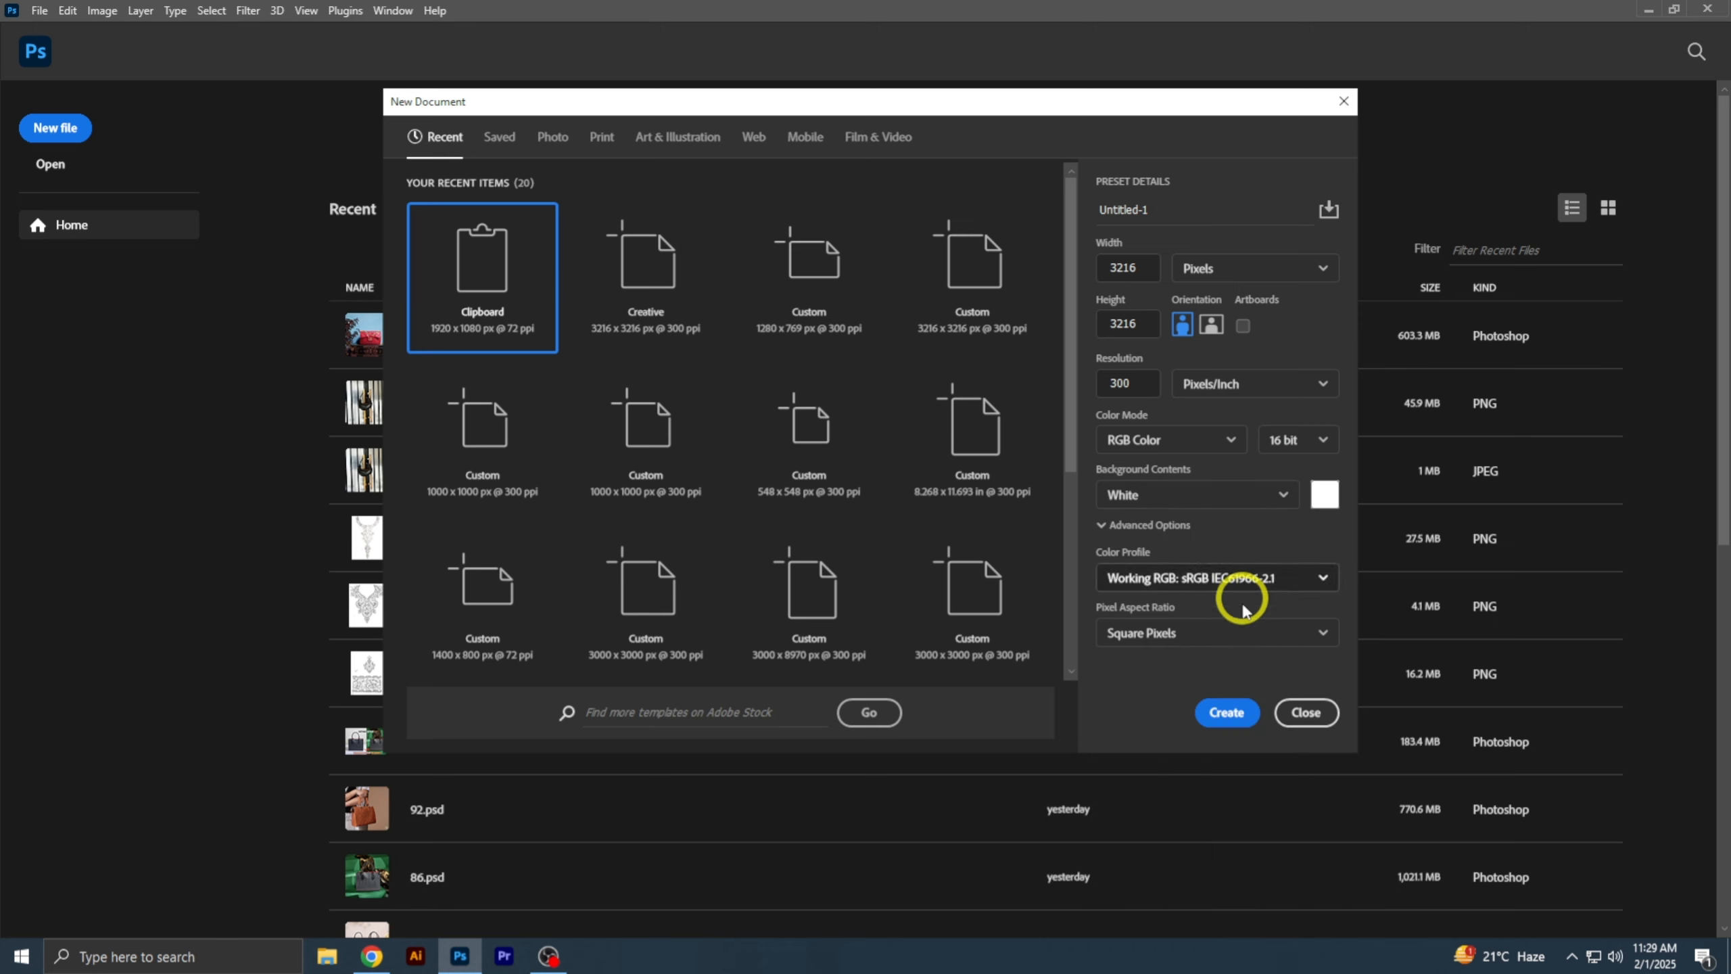
click(1229, 715)
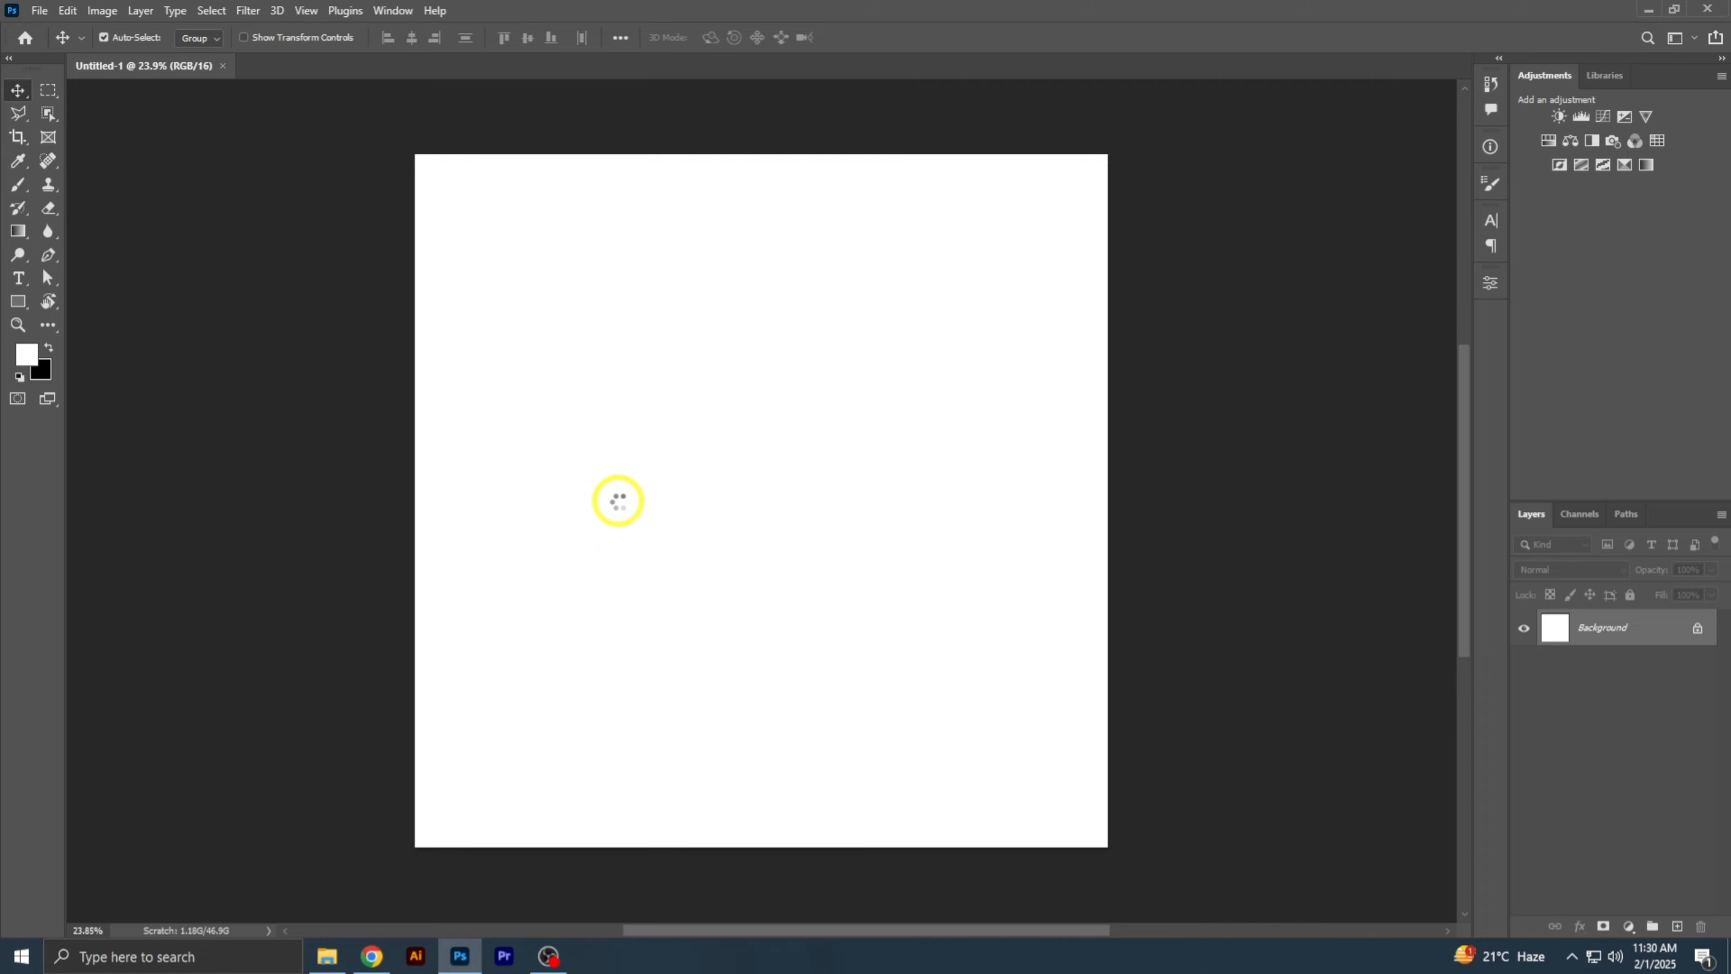
- Commit the placed wood-wall background, then place DSCF2290.JPG from File Explorer's 30-01-2025 > Orignal folder above it
key(Return)
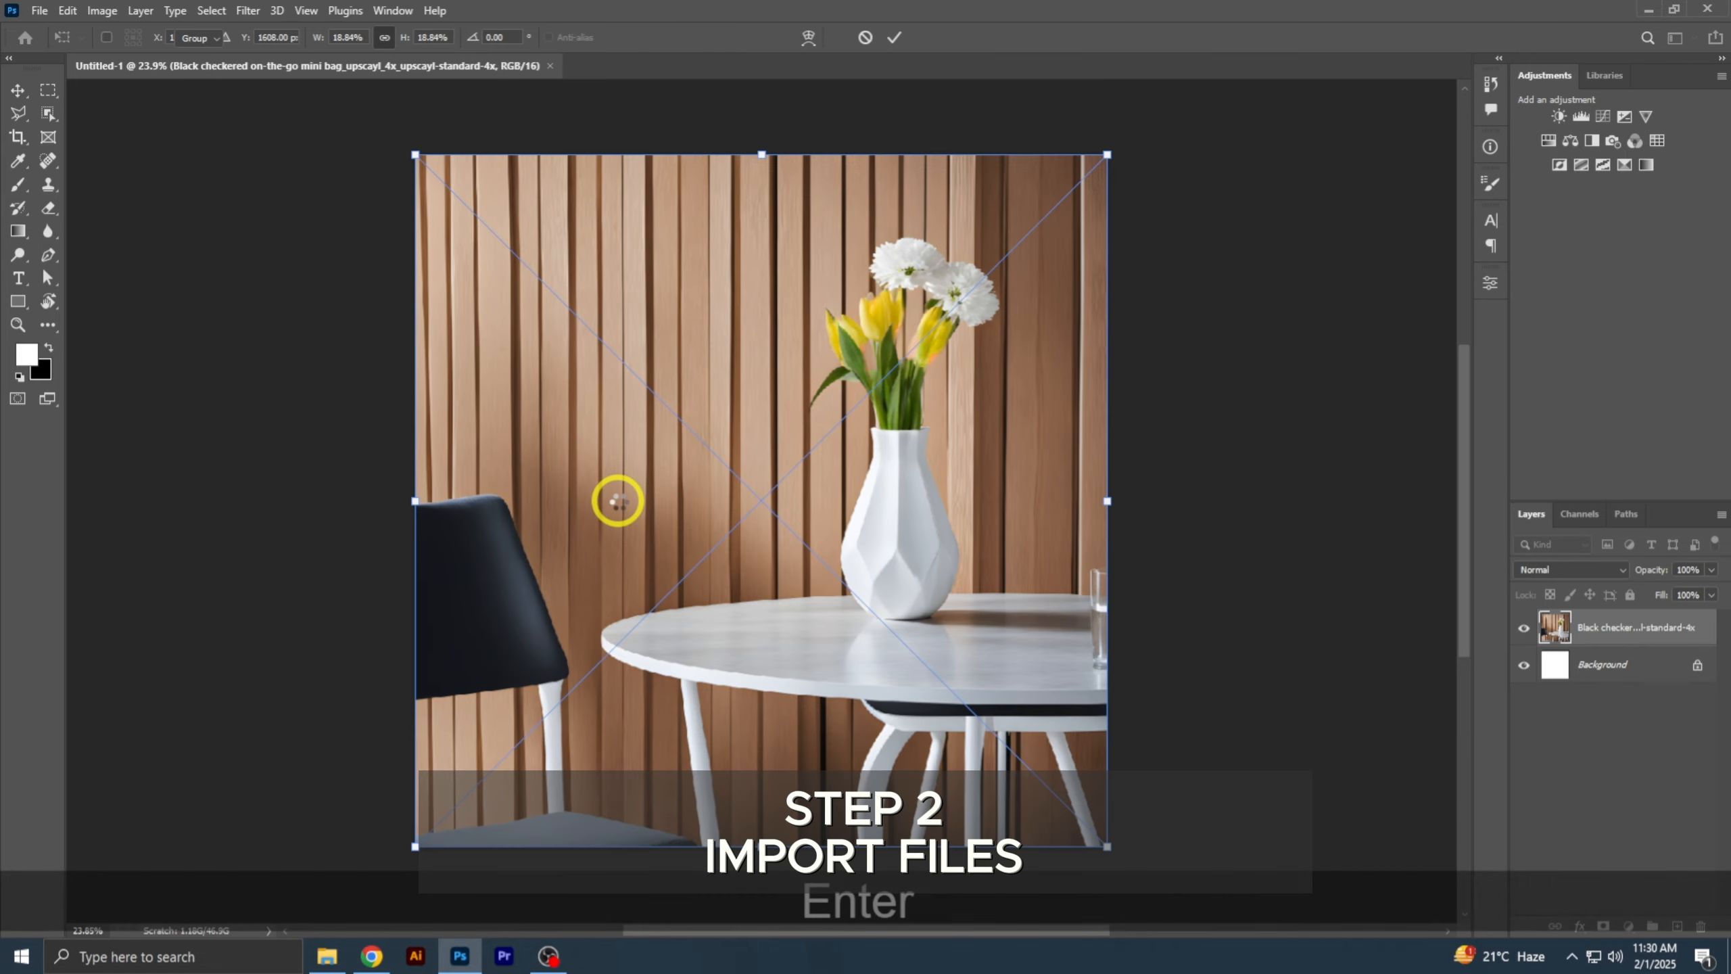
key(alt+Tab)
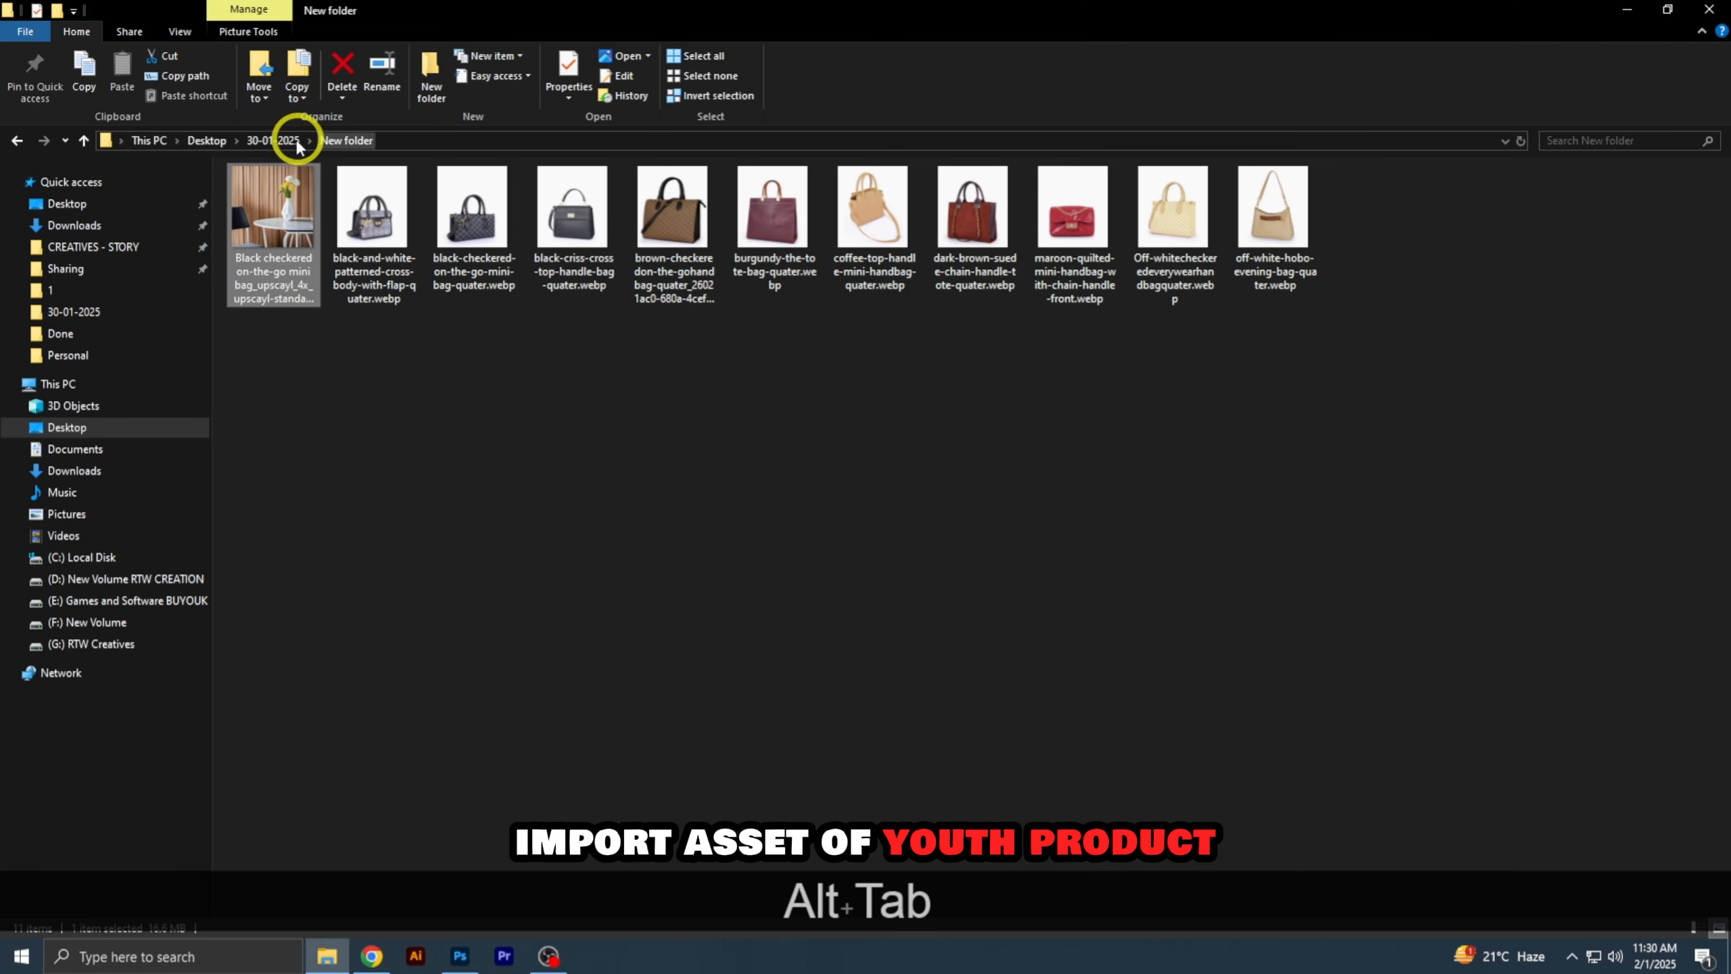
click(273, 140)
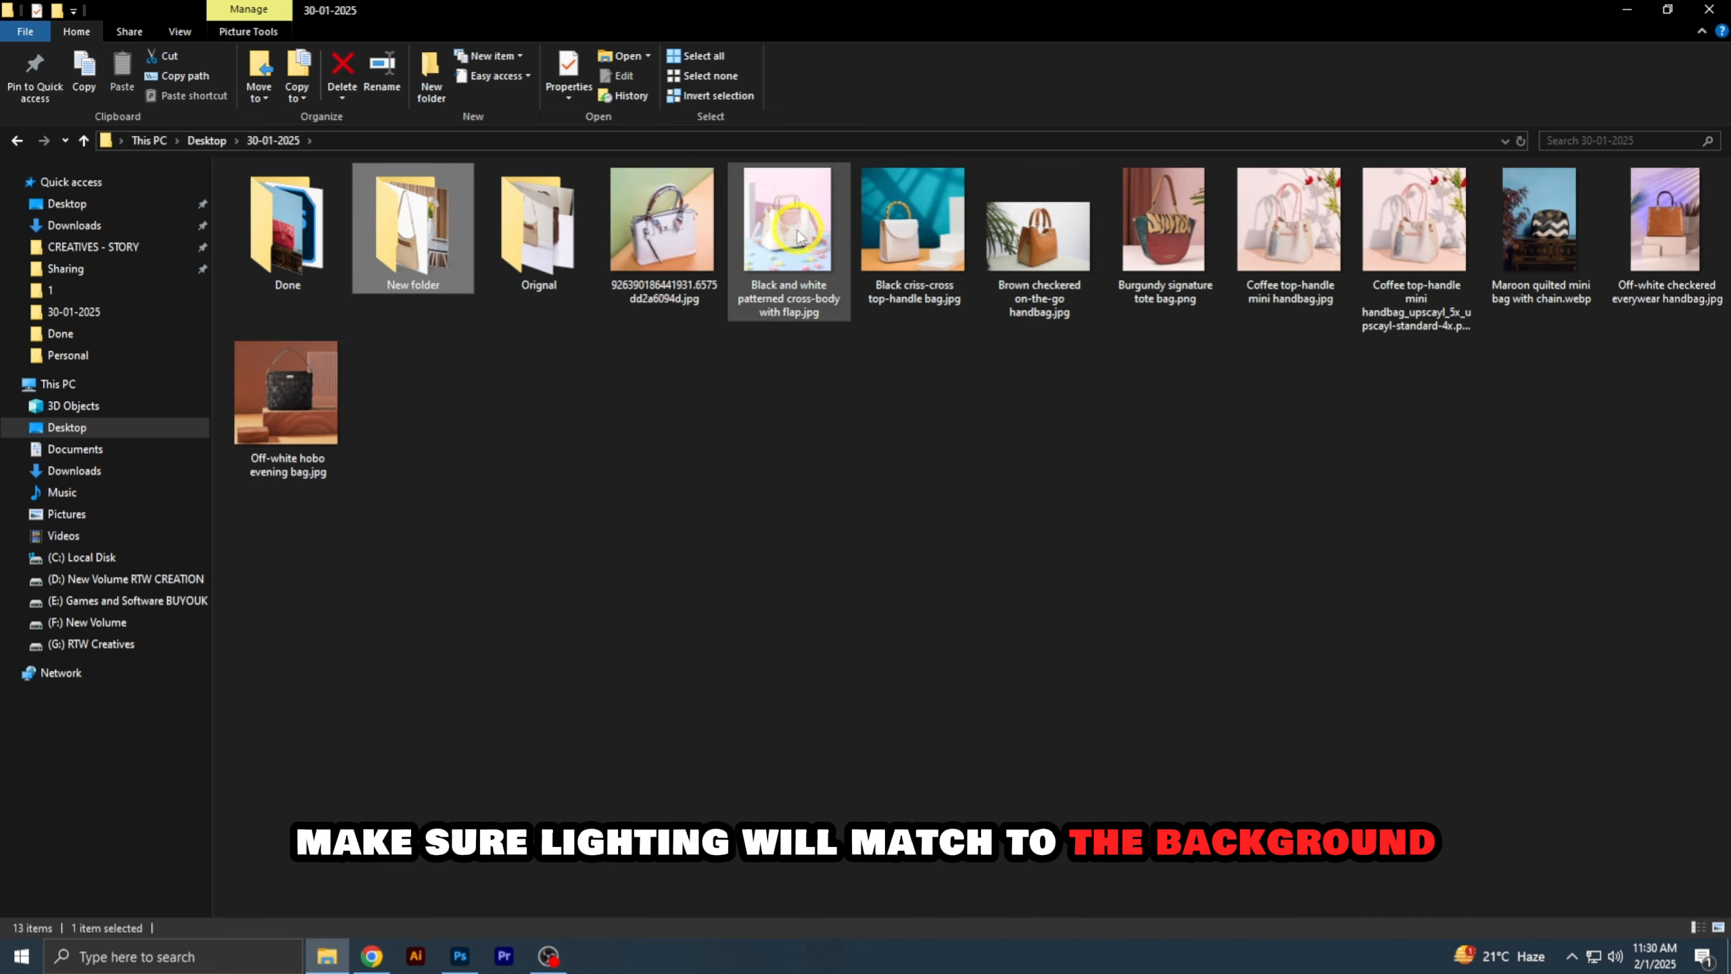
double_click(514, 233)
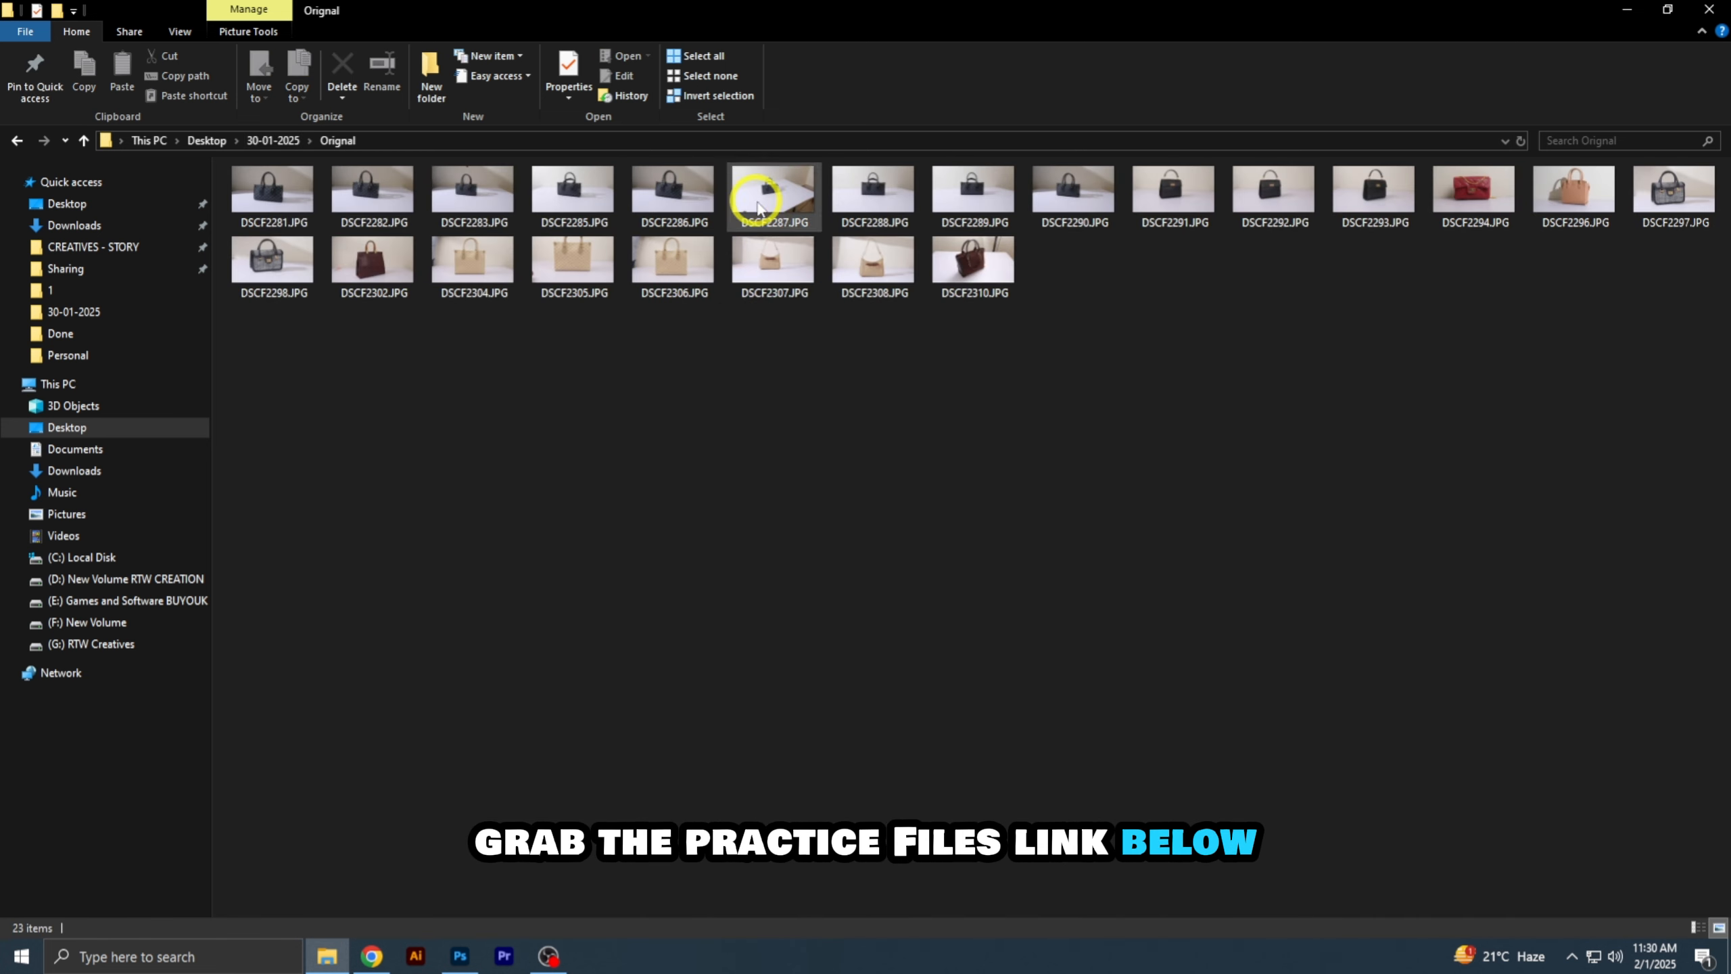
drag(1086, 225, 720, 527)
key(alt+Tab)
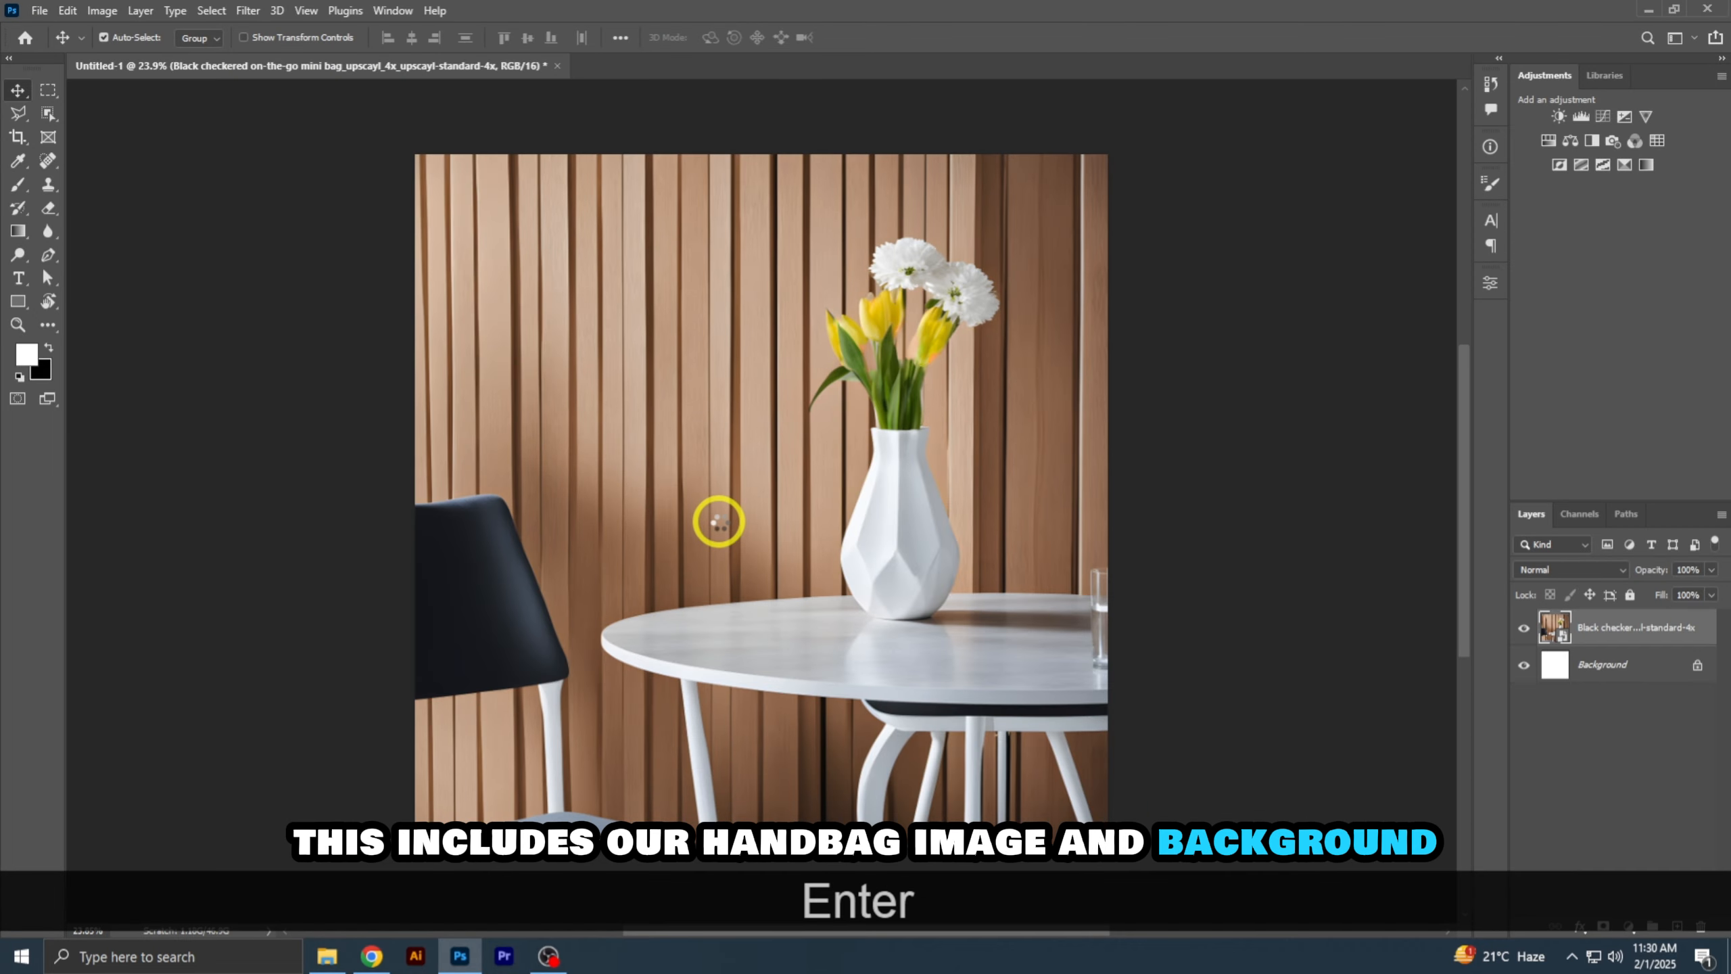
key(Return)
key(Return)
- Lower the DSCF2290 layer's opacity to 80% to see the background through it
key(space)
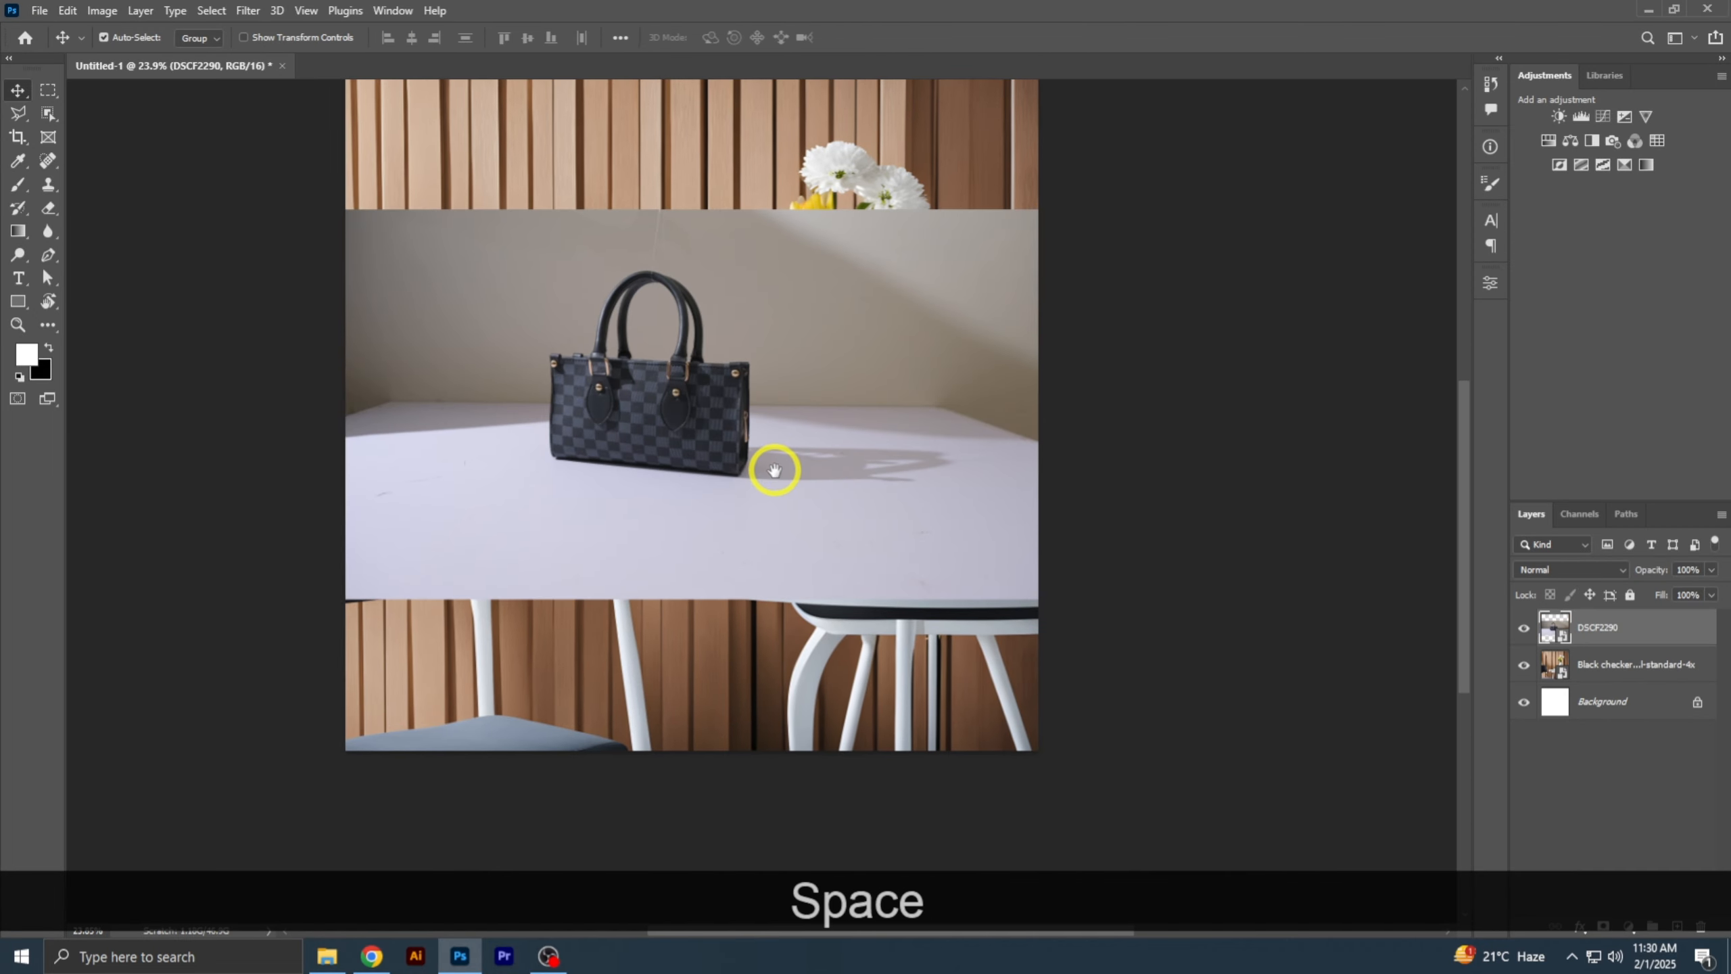
drag(775, 470, 769, 451)
drag(1641, 574, 1649, 570)
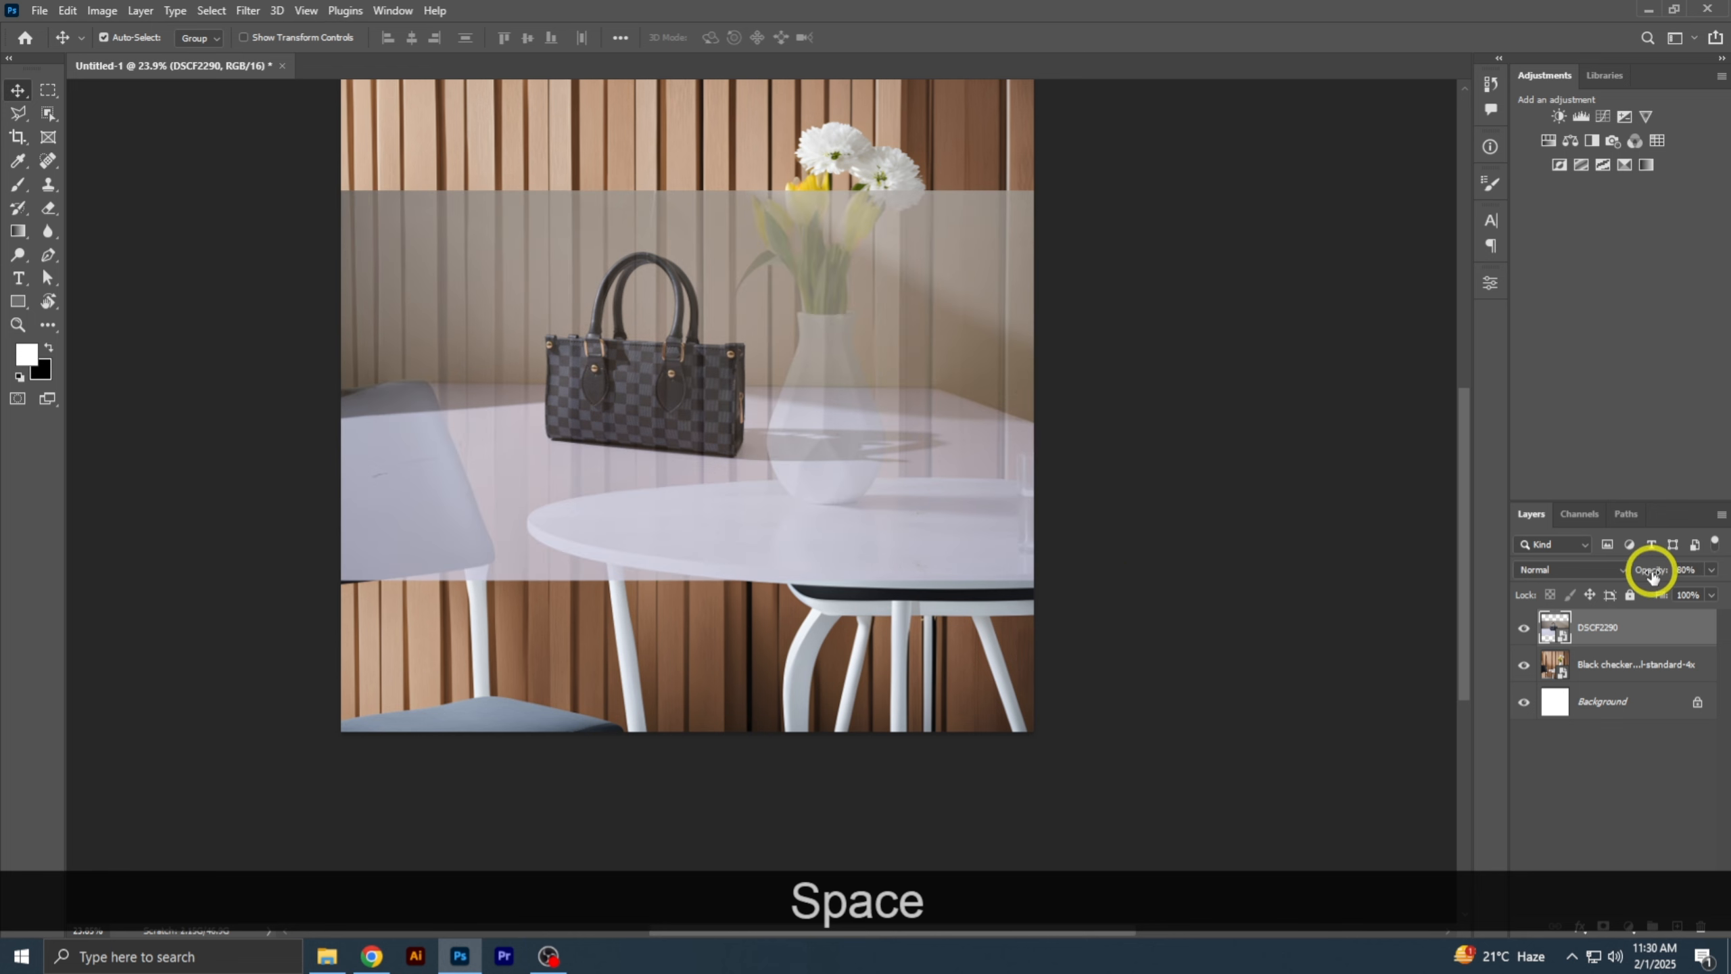
- Scale the handbag photo to 15.06% and position the bag on the white tabletop in front of the vase
key(ctrl+t)
drag(742, 468, 815, 546)
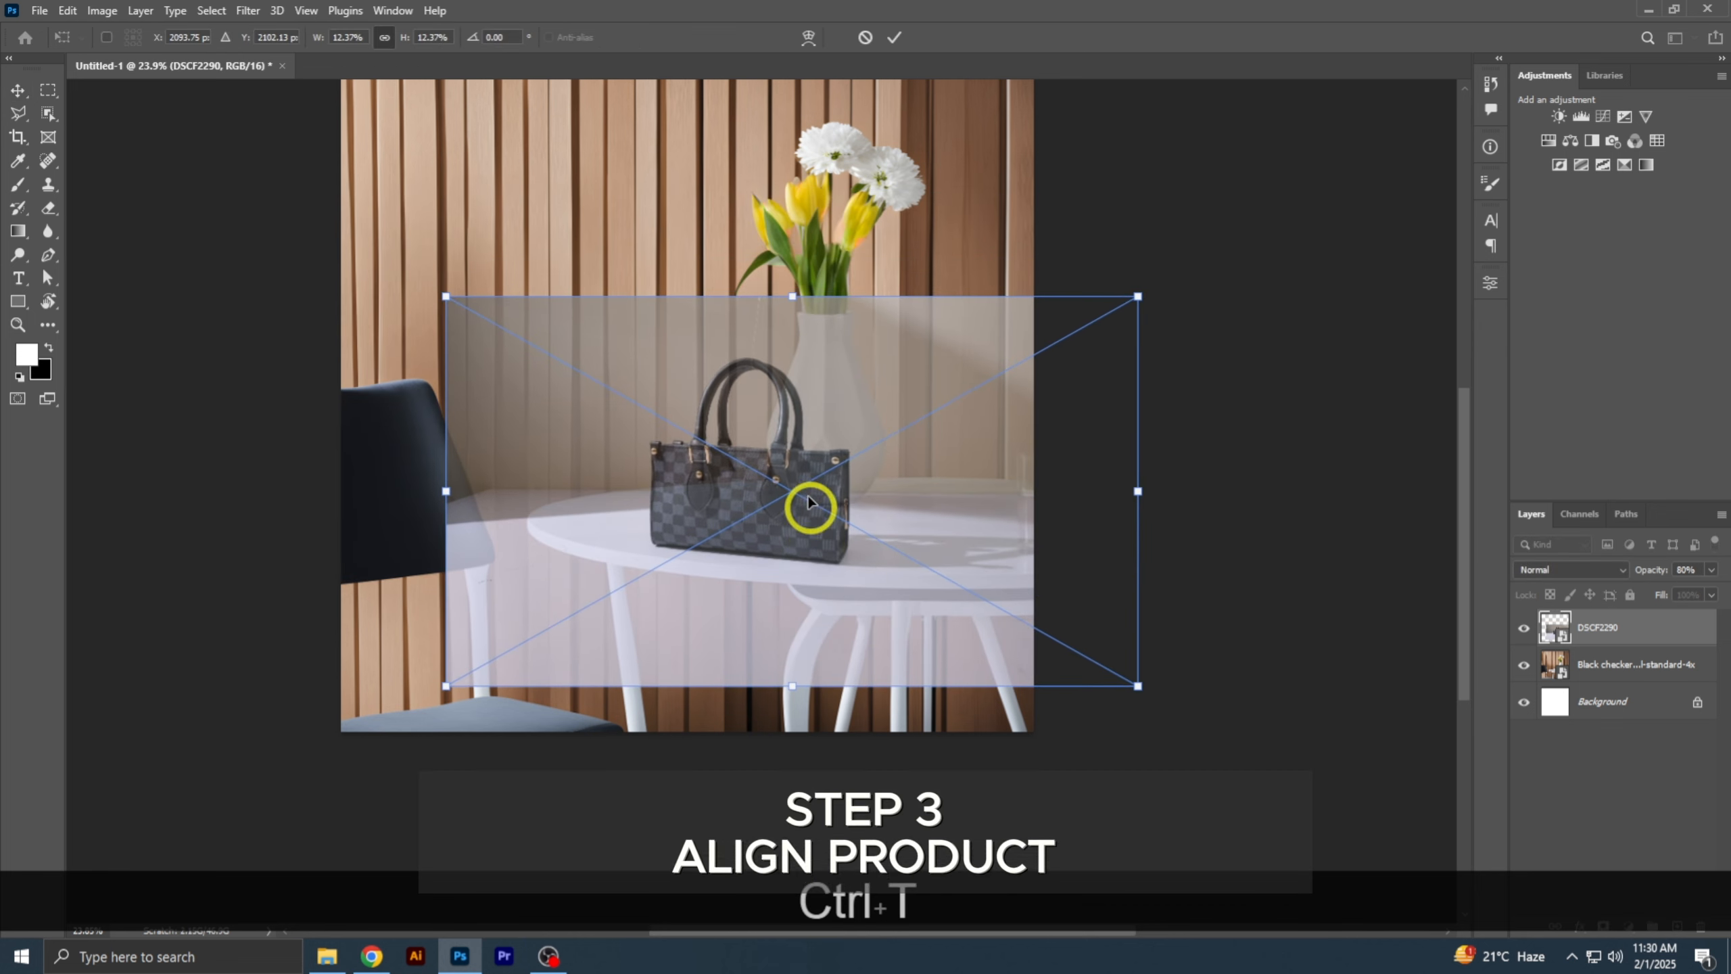
drag(794, 290, 802, 253)
drag(819, 431, 821, 417)
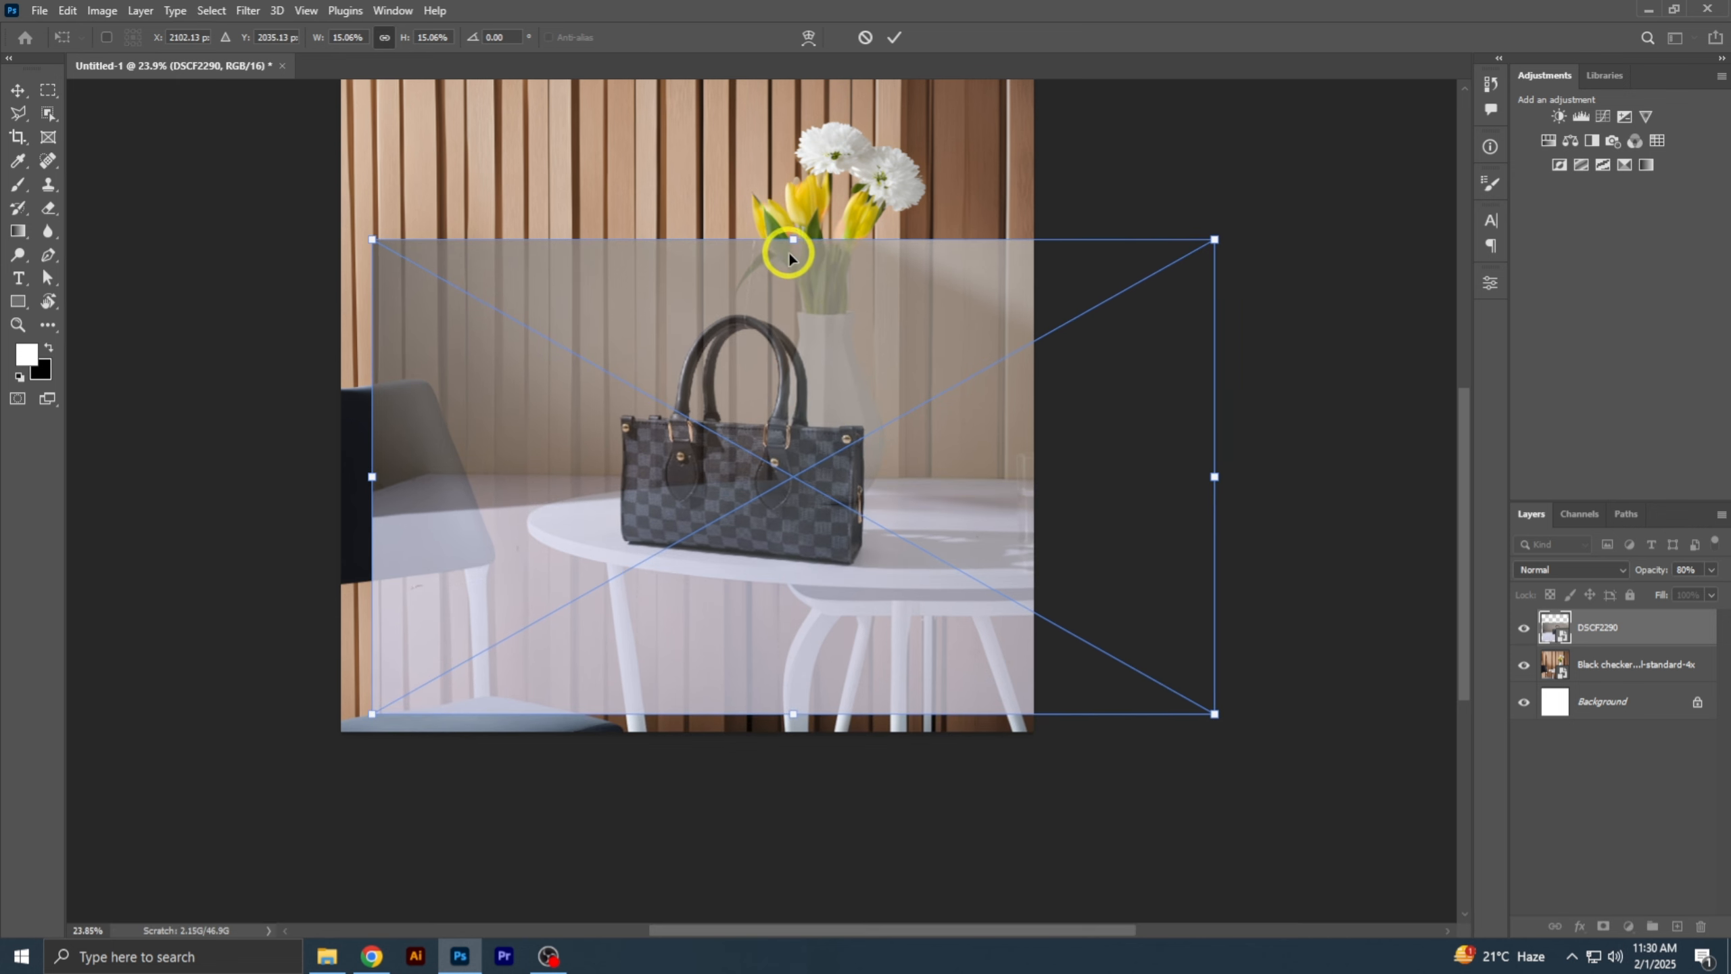
drag(794, 332, 795, 327)
key(Return)
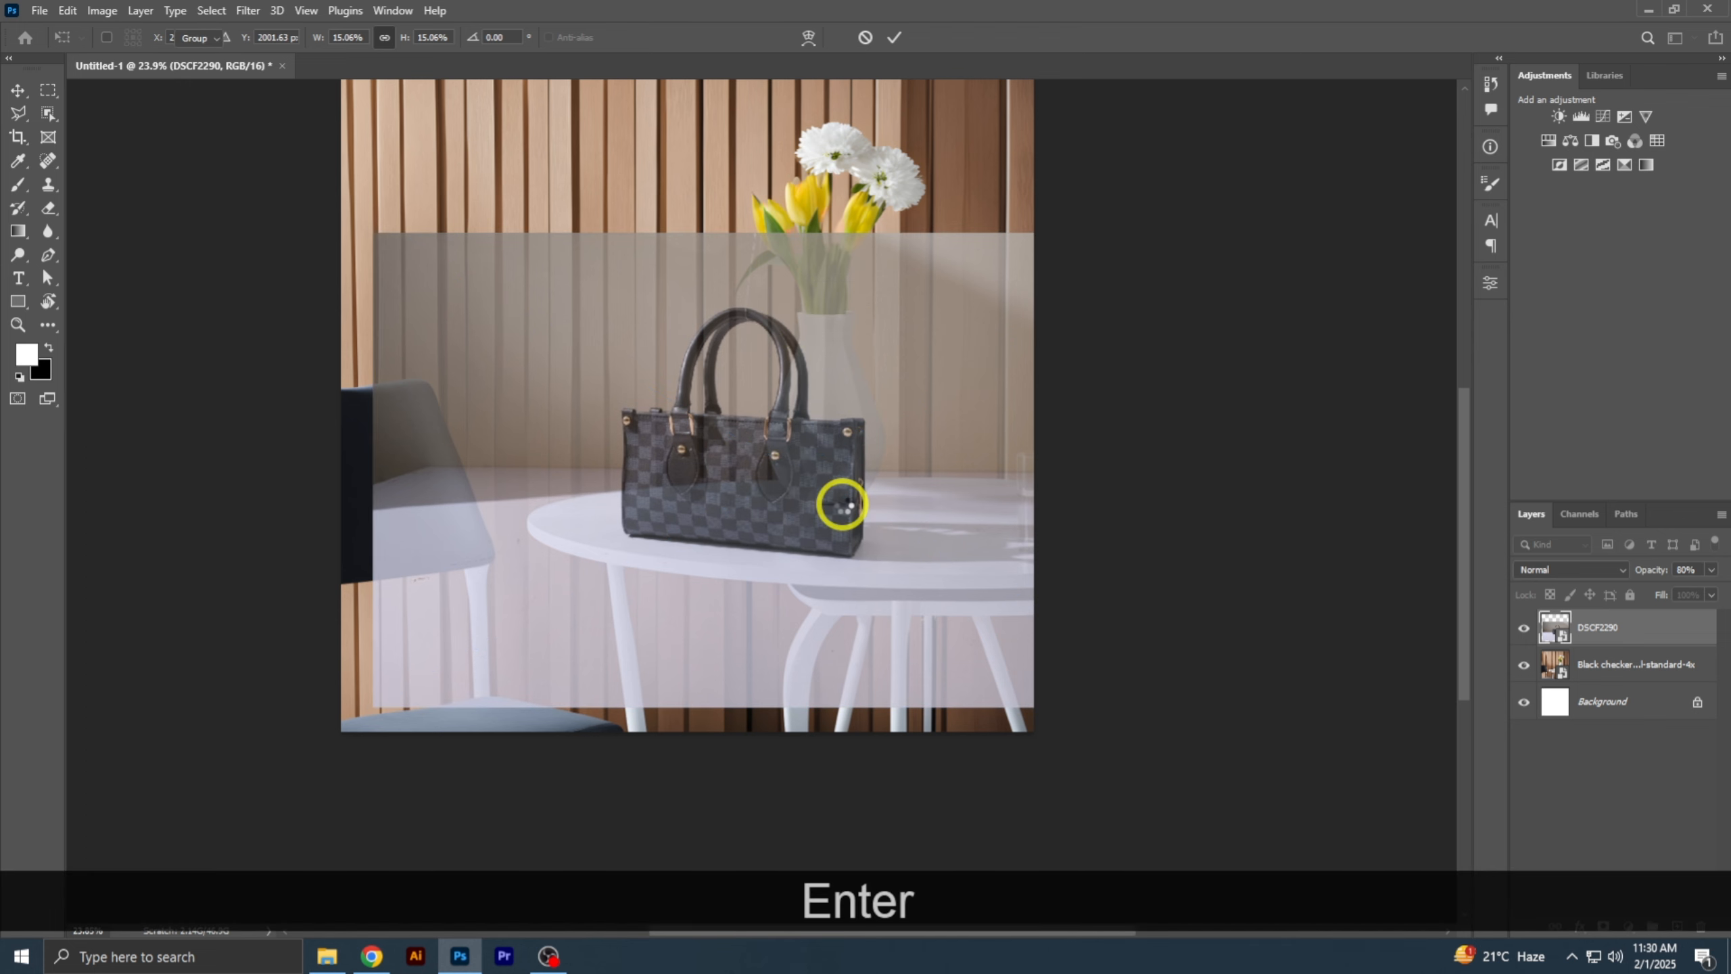
- Restore the photo layer's opacity to 100% and place vertical guides at the bag's left edge, front right edge and outer right side
key(ctrl+KP_0)
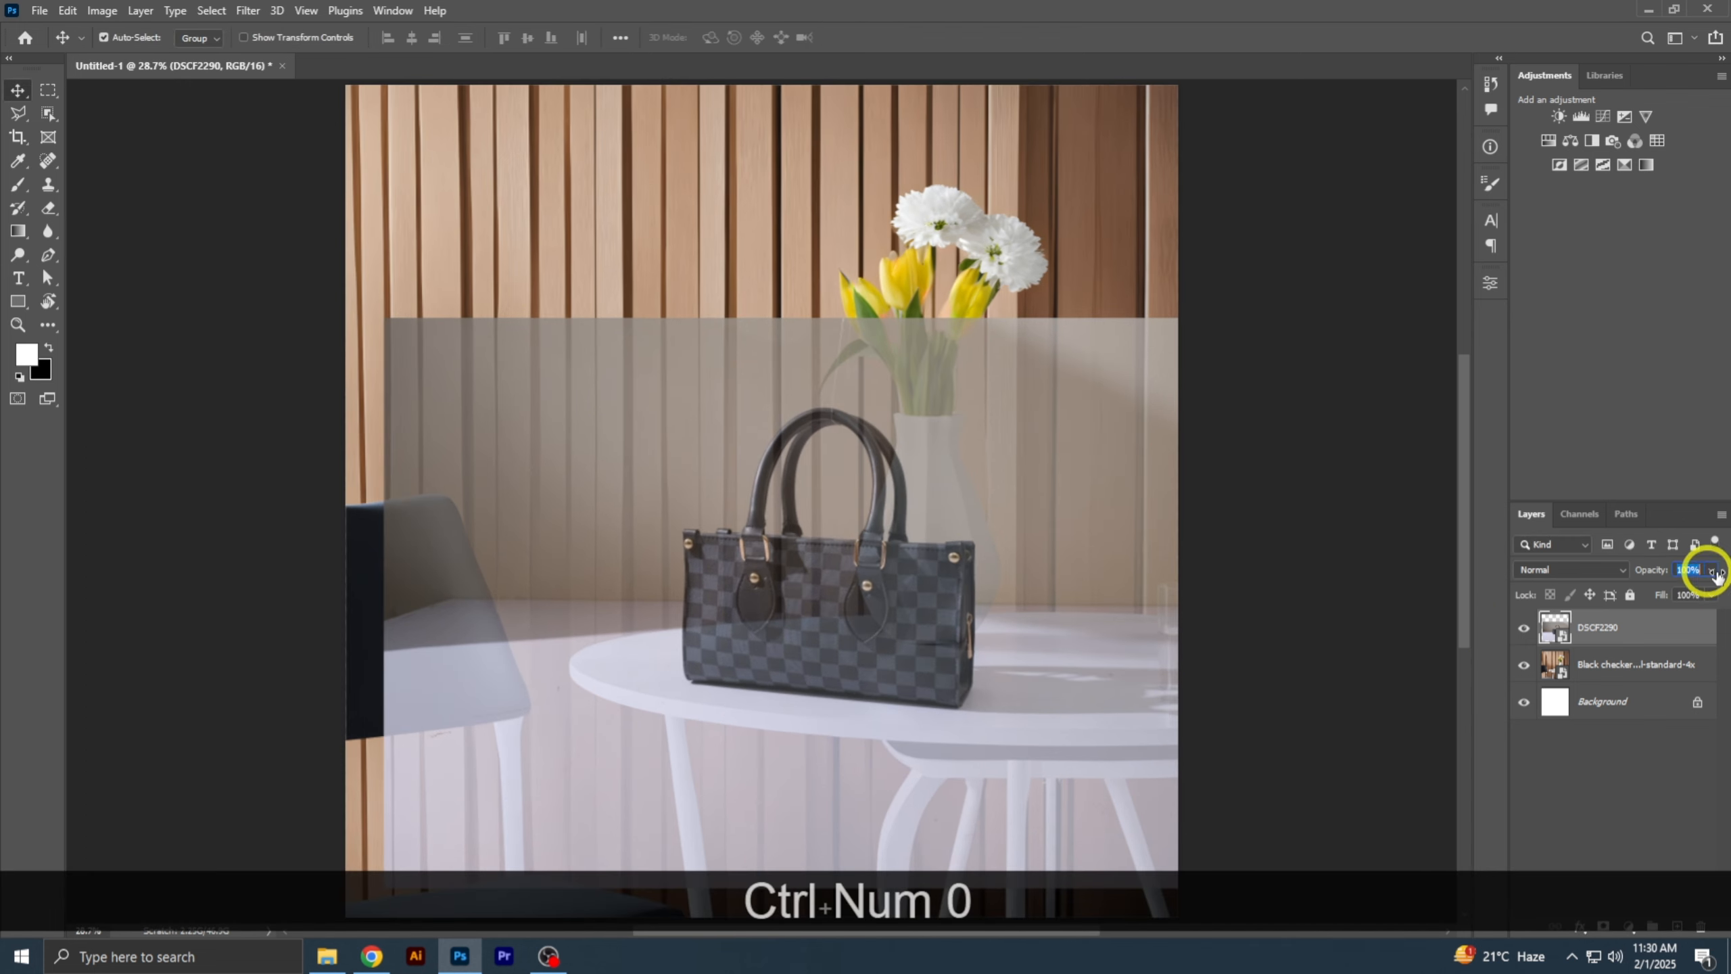
drag(966, 572, 882, 510)
key(ctrl+r)
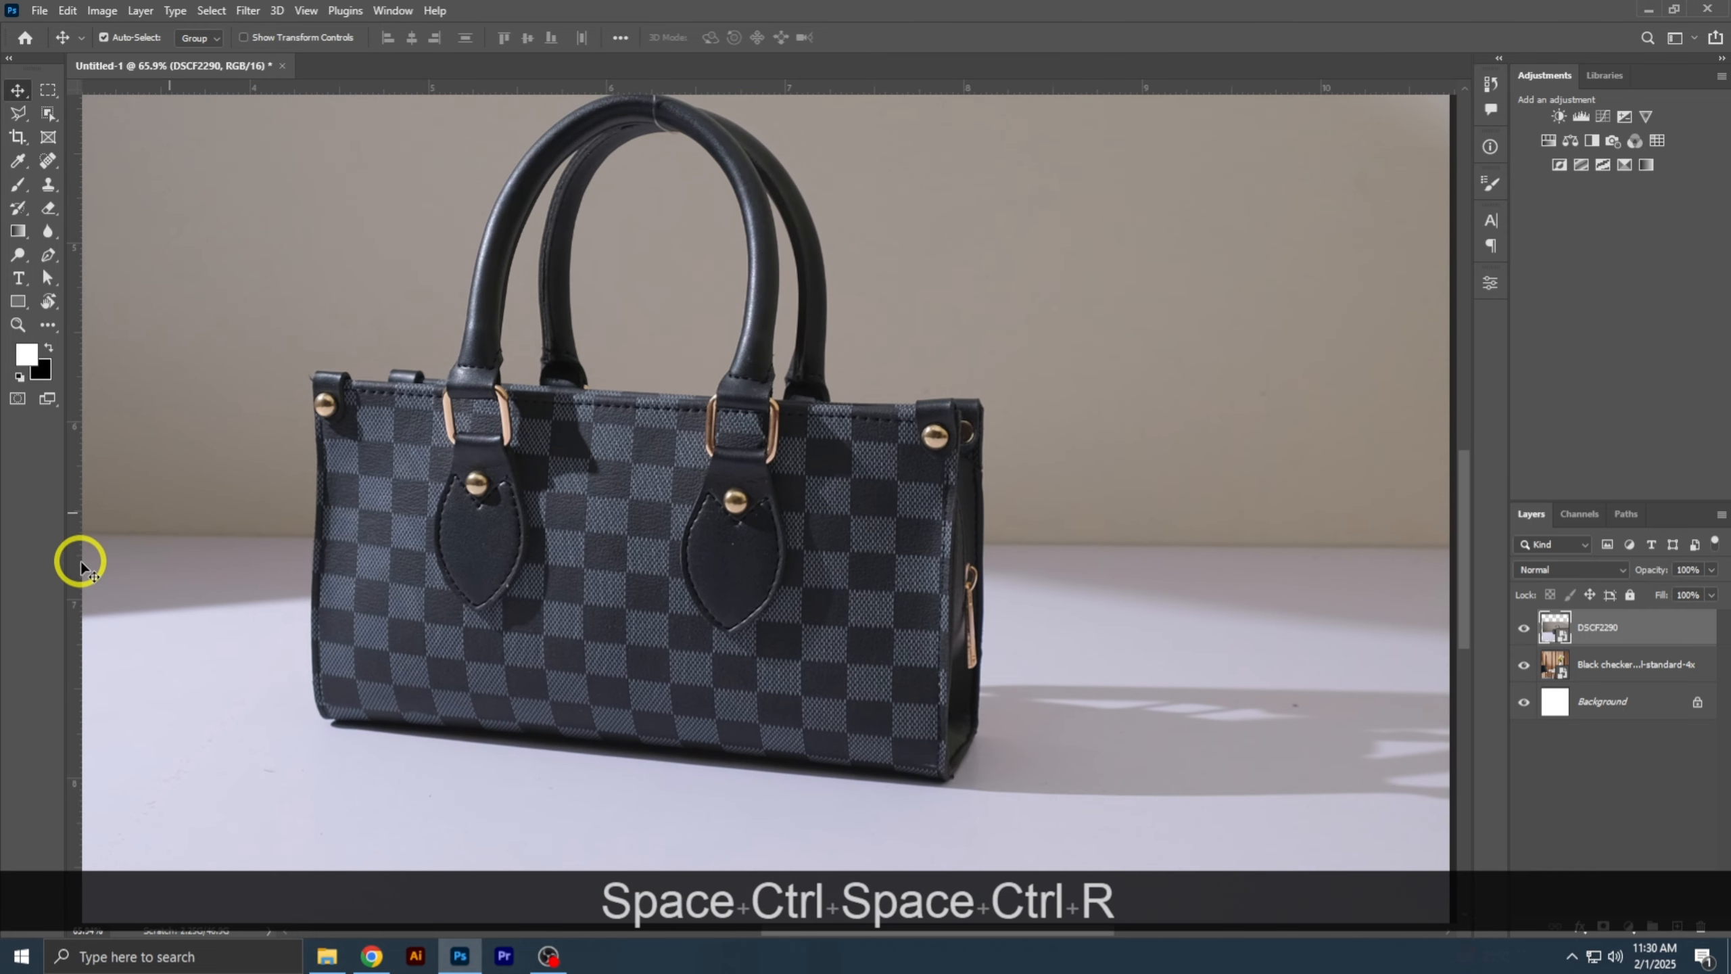
drag(342, 690, 943, 644)
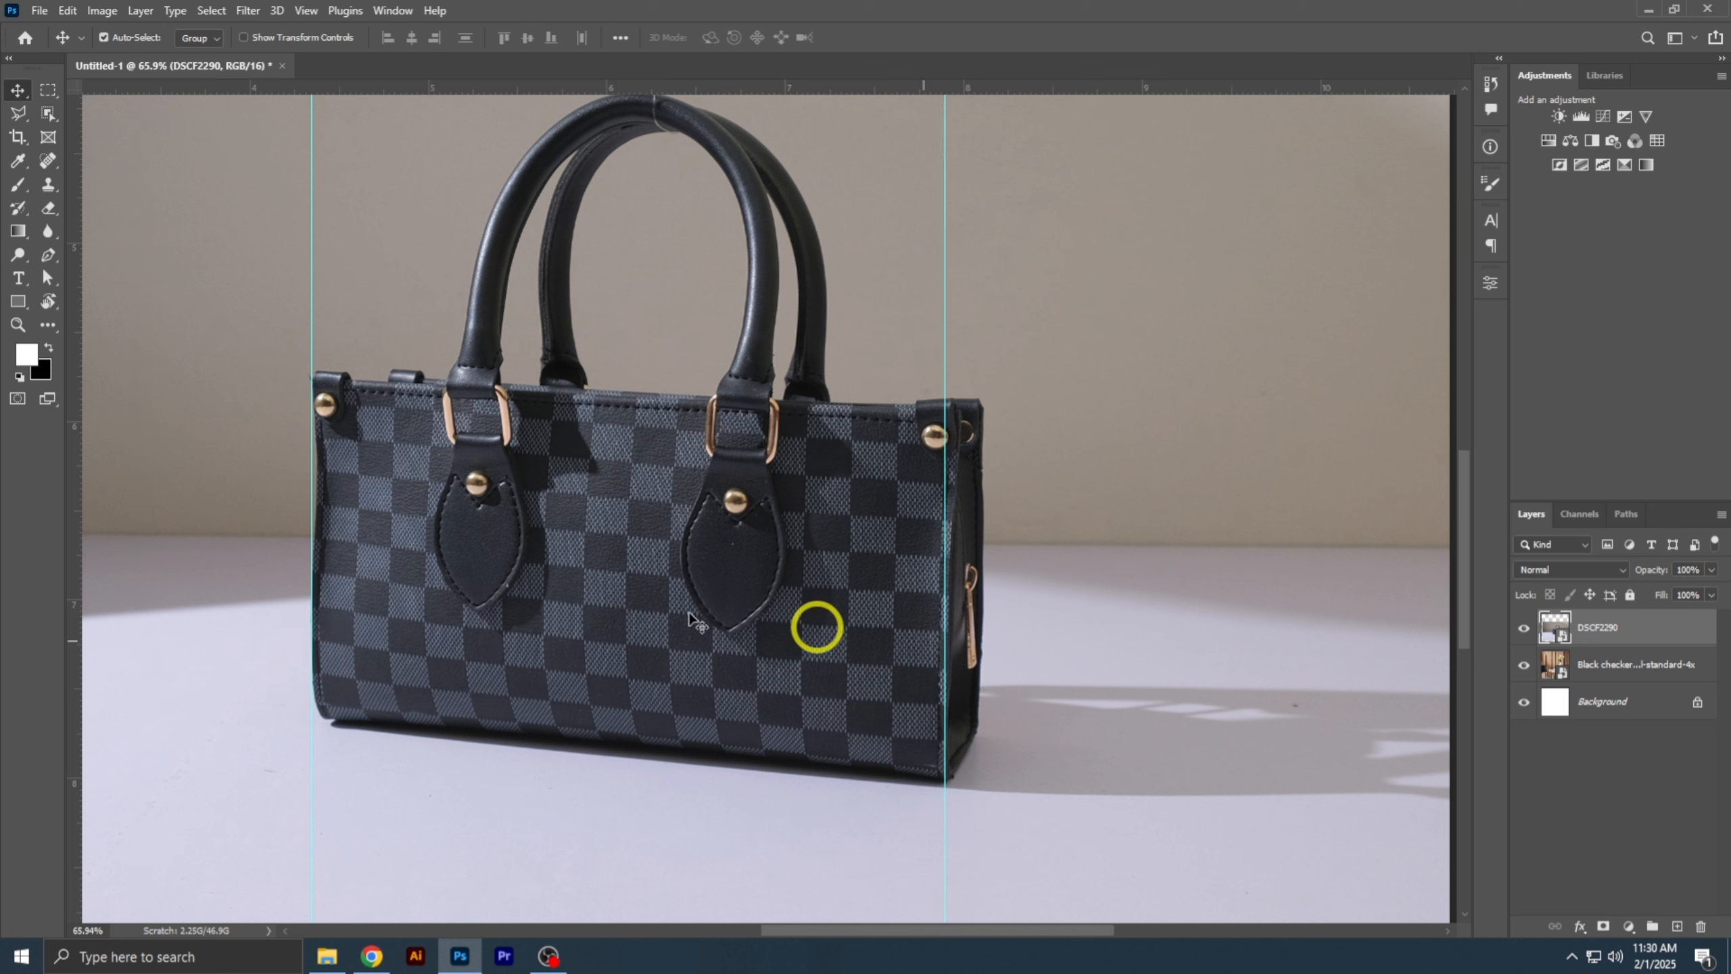
drag(1113, 597, 976, 587)
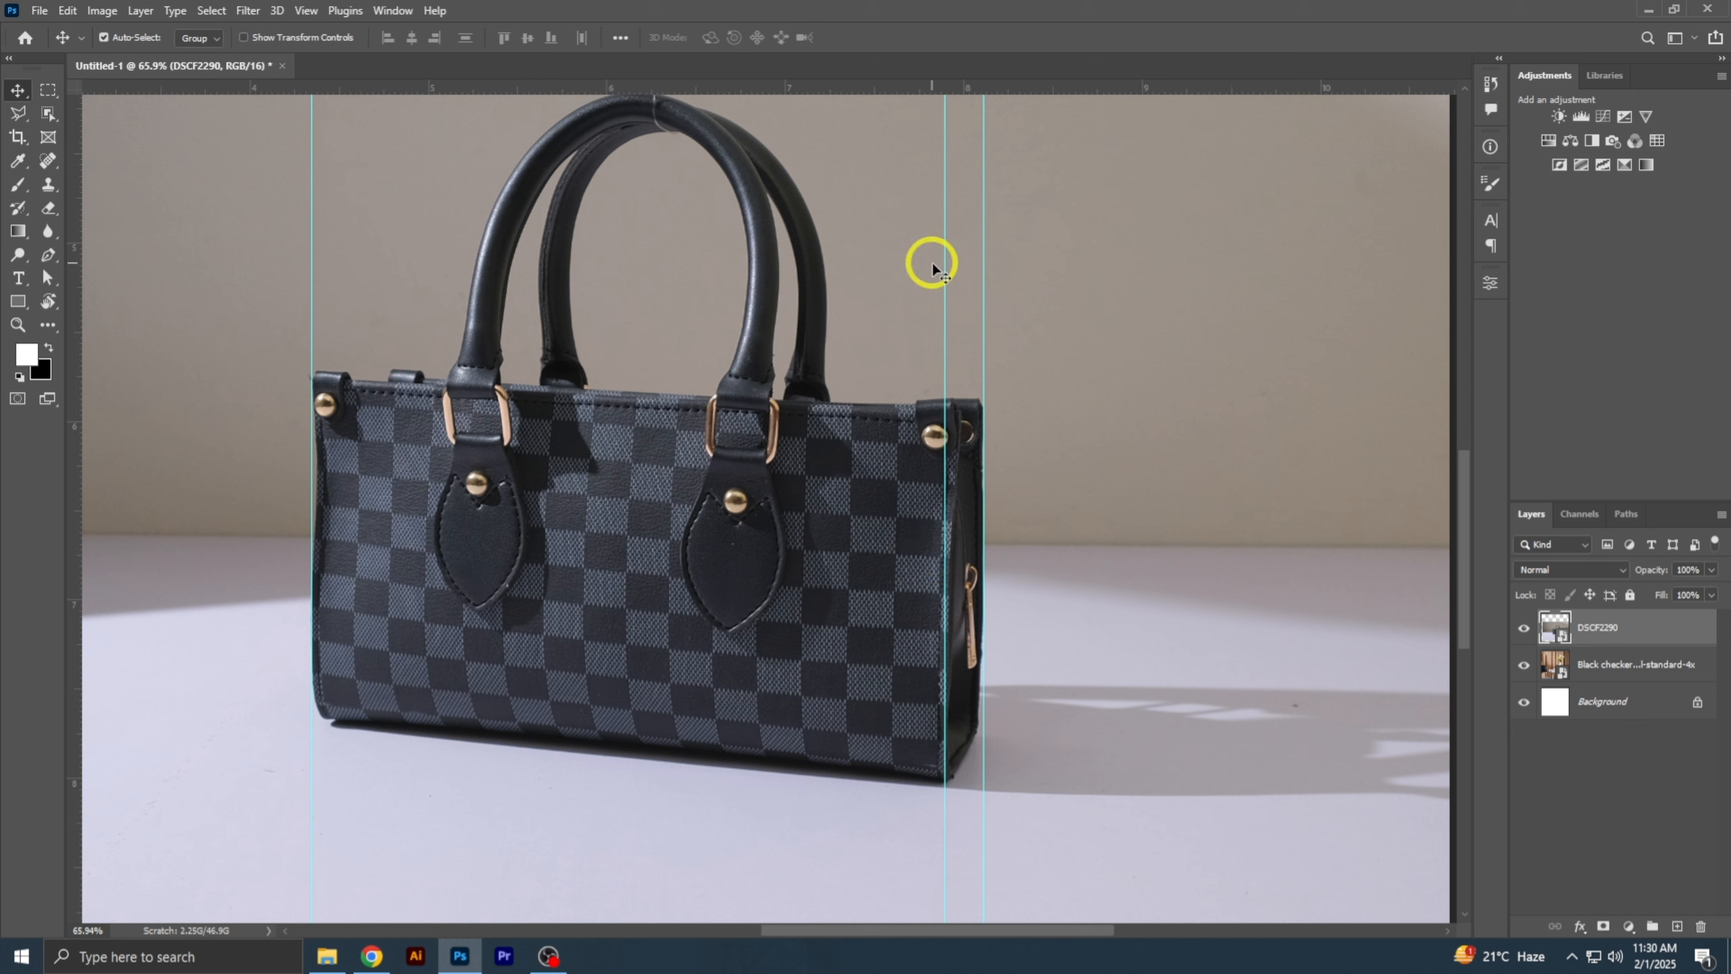
- Open the Liquify filter and push the bag's left edge straight along its guide with a 328 px Forward Warp brush
click(248, 9)
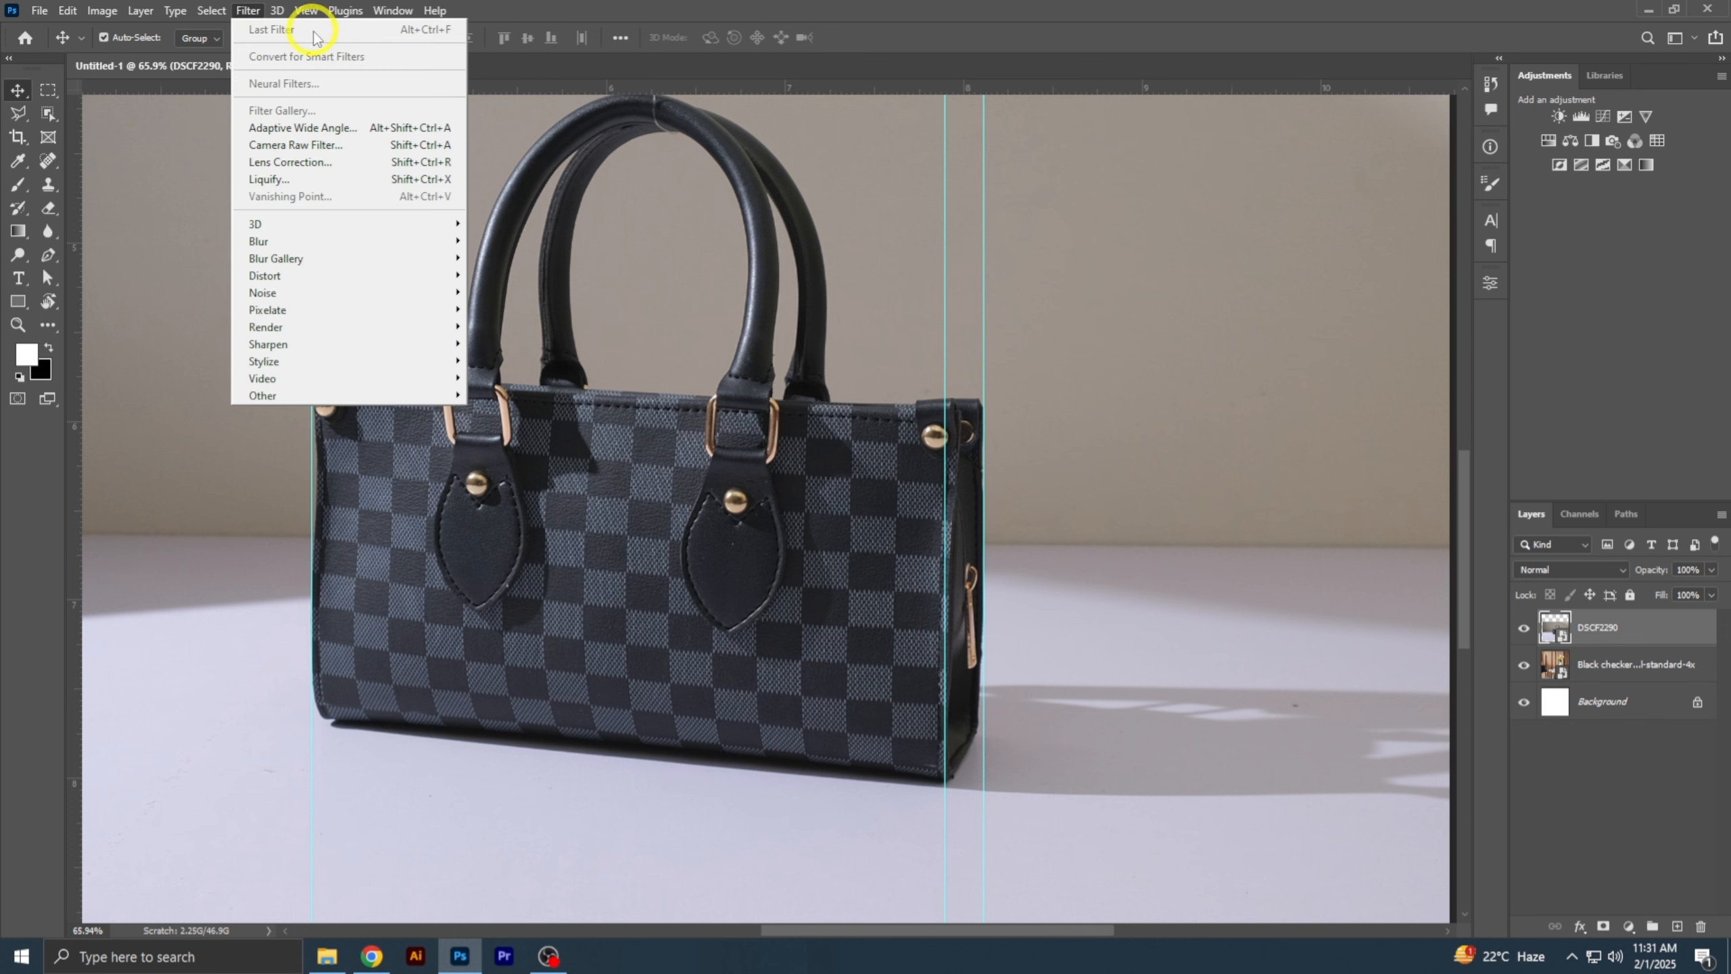
click(316, 182)
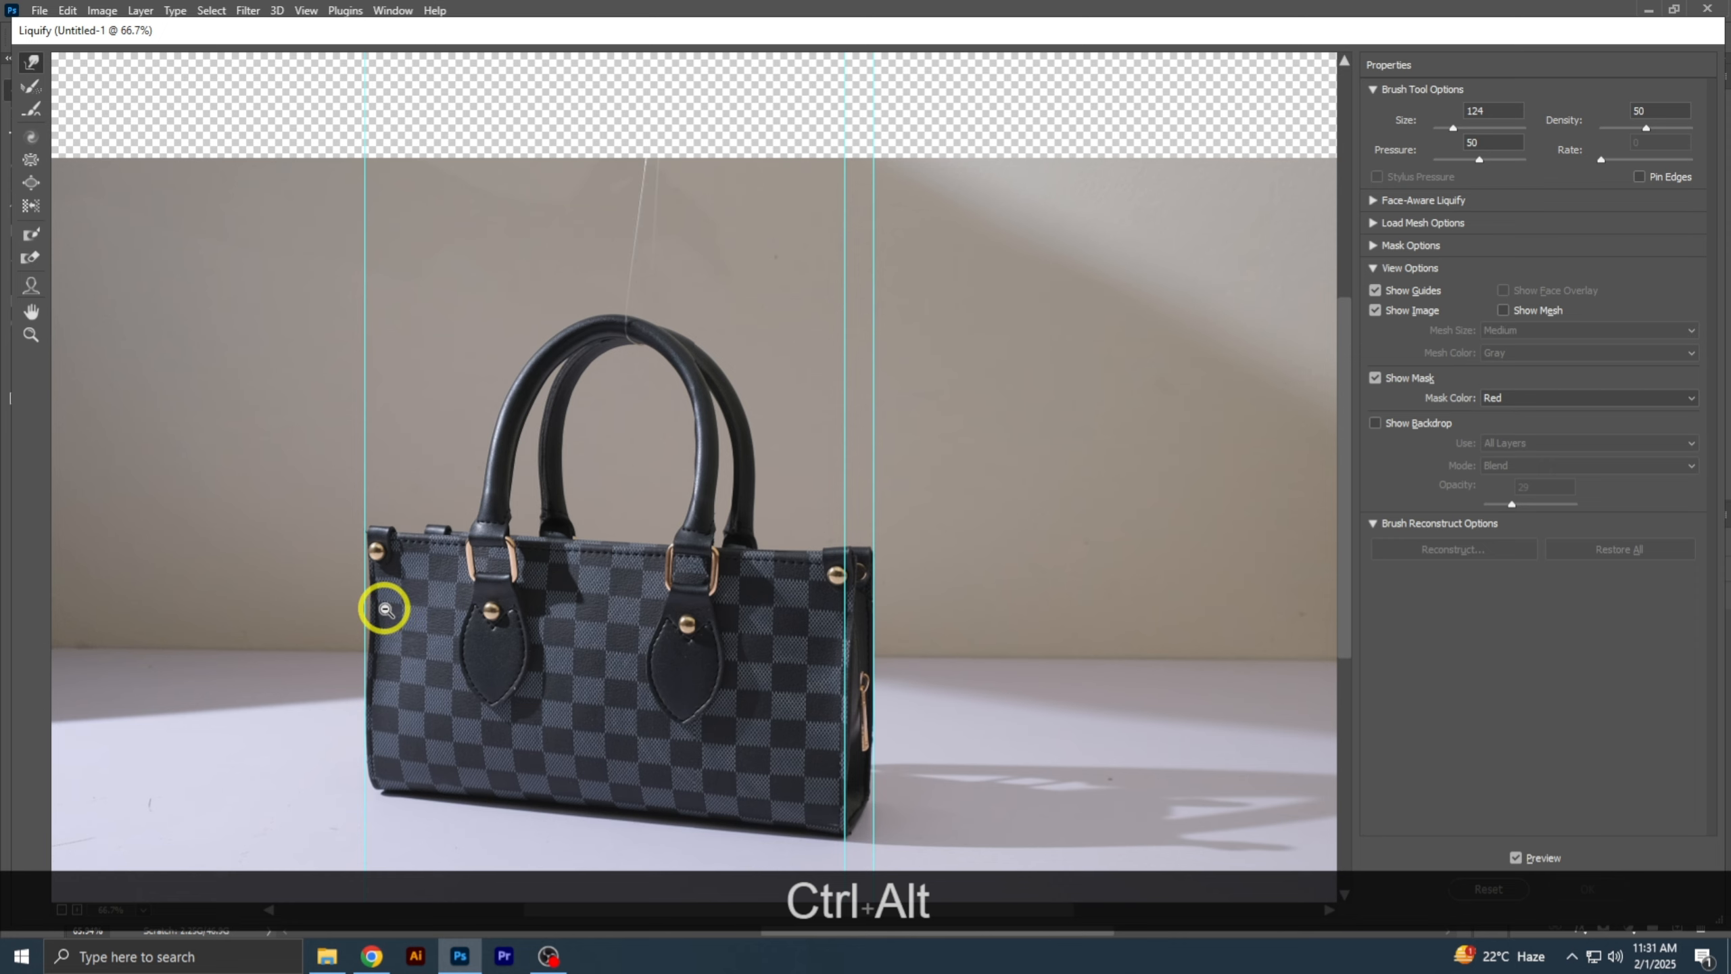
scroll(385, 606, up, 1)
mouse_move(349, 617)
mouse_down()
mouse_move(891, 263)
mouse_move(815, 258)
mouse_up()
drag(468, 293, 610, 331)
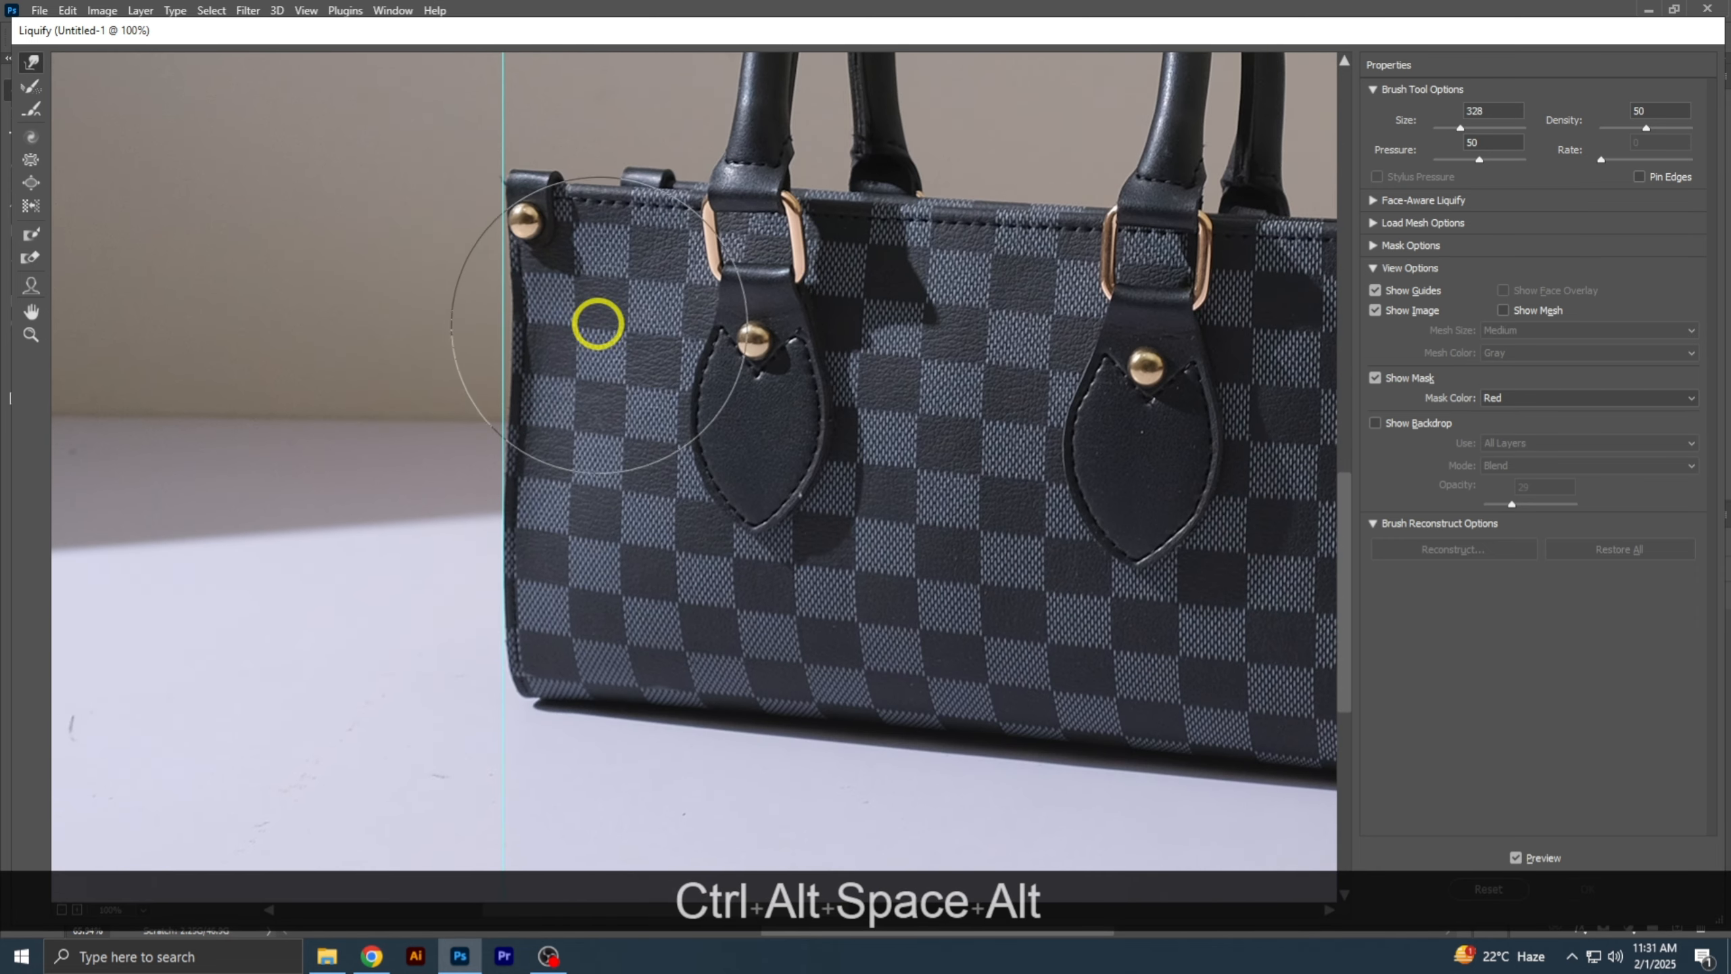
mouse_move(532, 242)
mouse_down()
mouse_move(532, 318)
mouse_move(499, 339)
mouse_move(487, 697)
mouse_up()
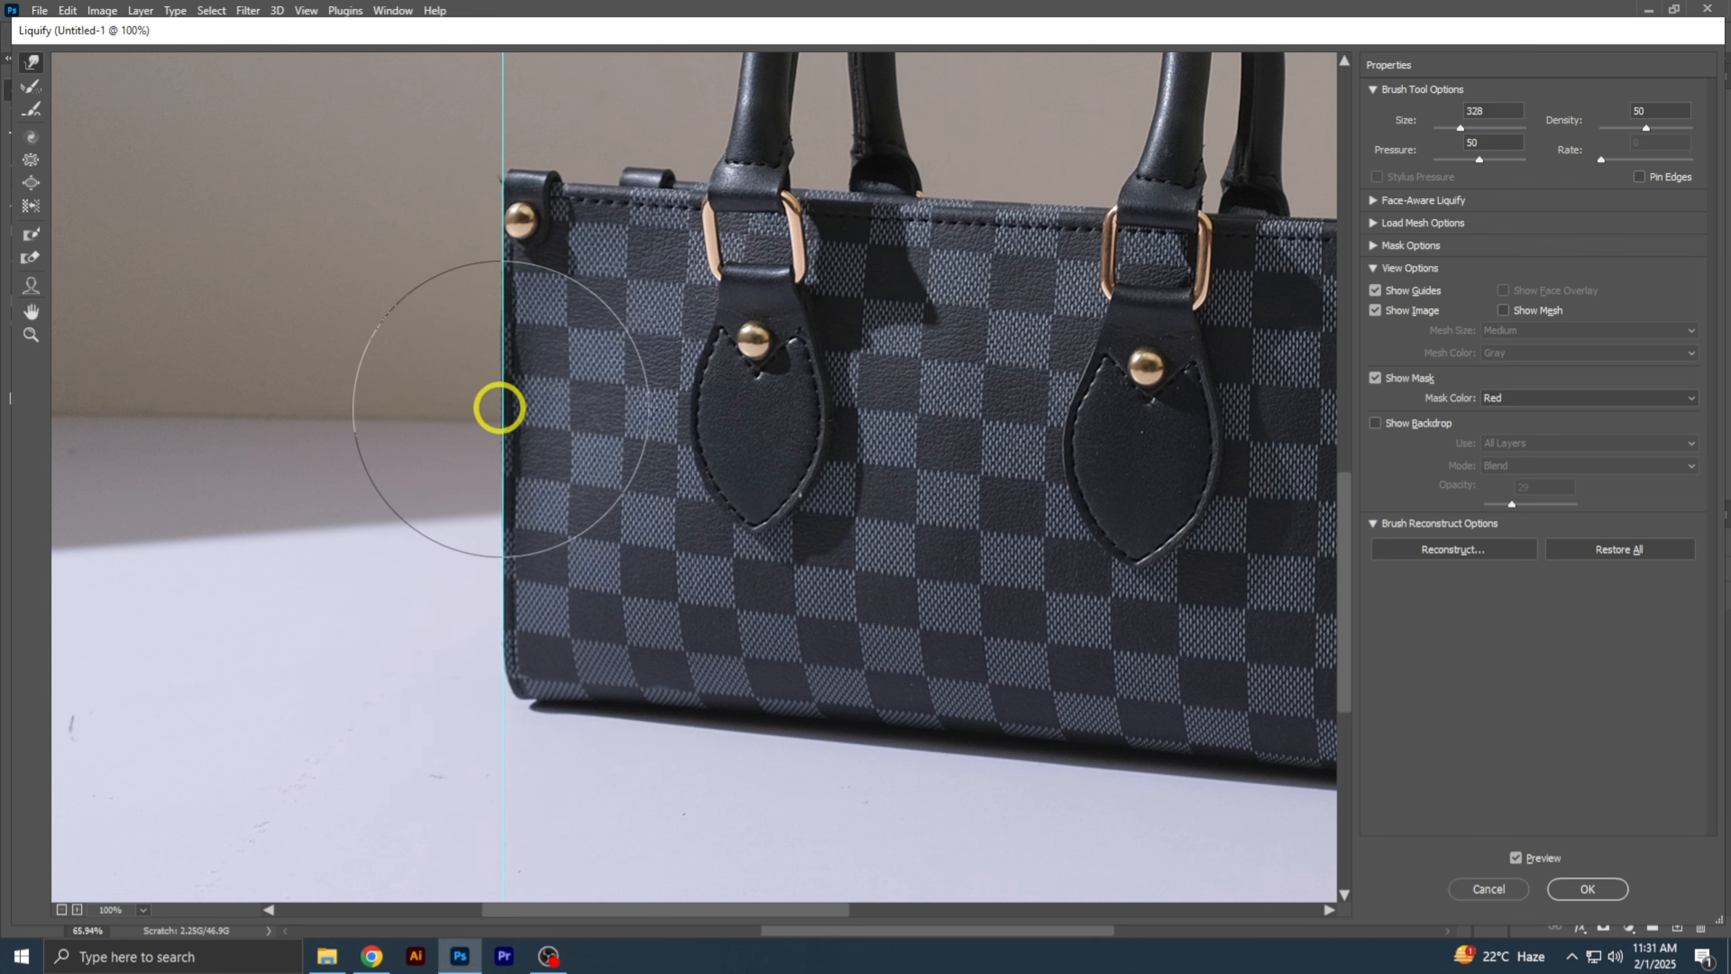
- Straighten the bag's front right edge and right side panel against the guides, using Forward Warp brush sizes from 94 to 328
drag(502, 408, 417, 513)
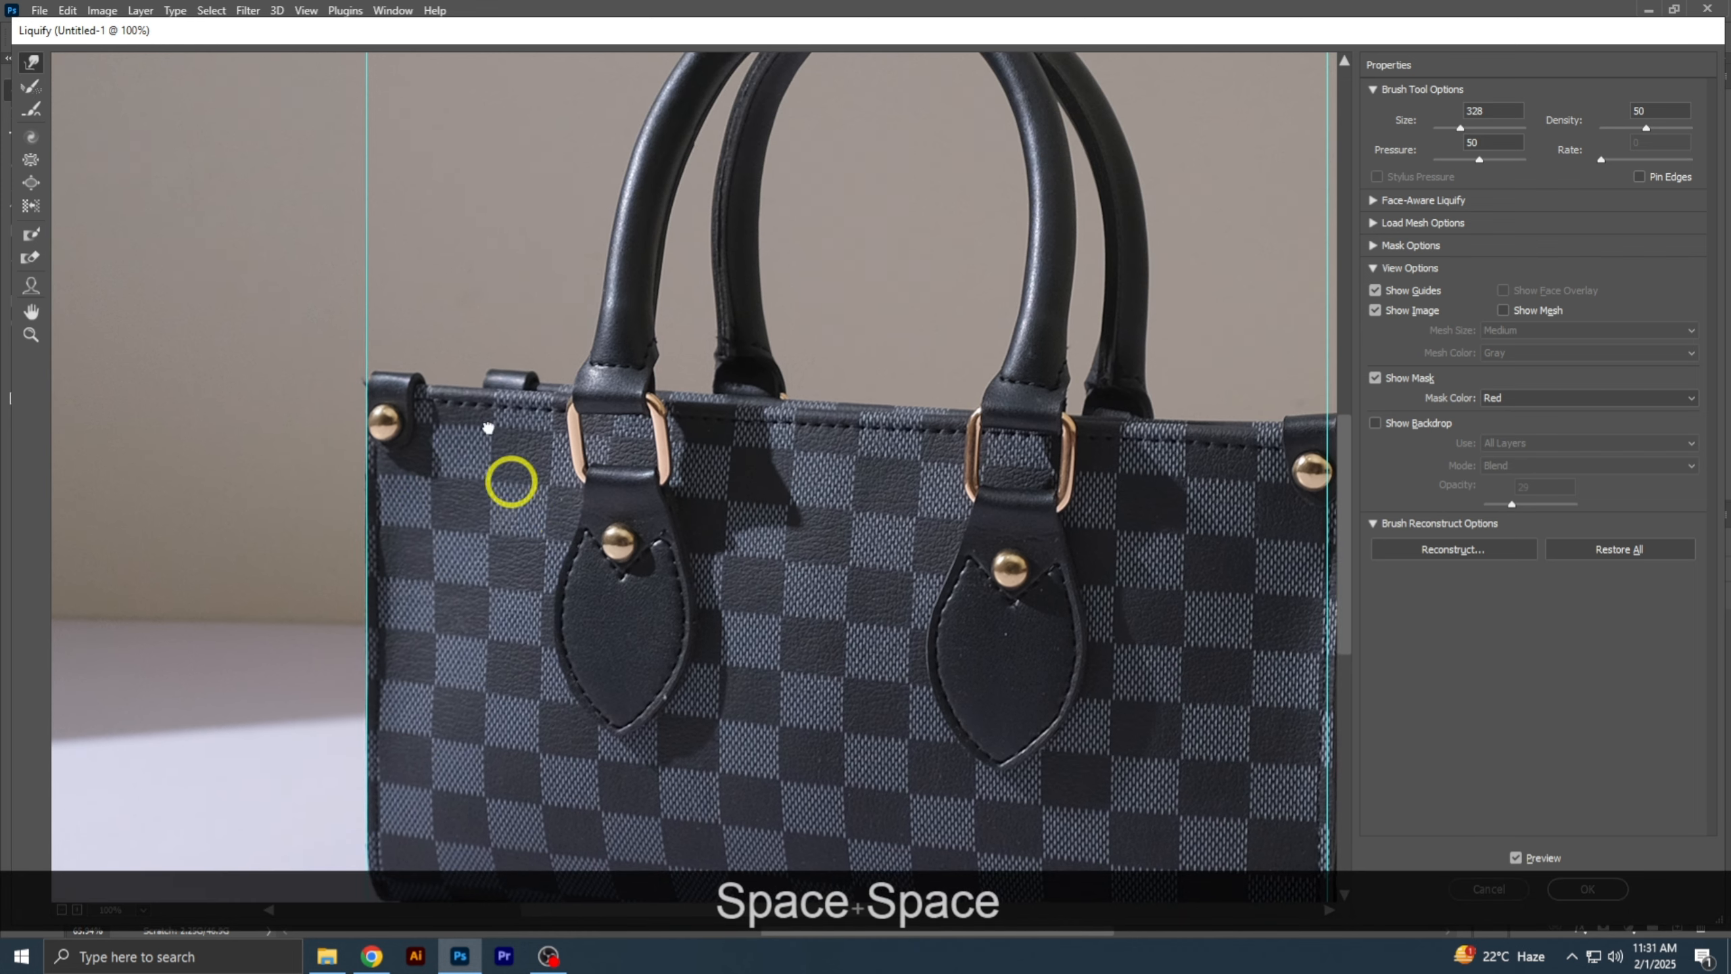
mouse_move(506, 483)
mouse_down()
mouse_move(324, 458)
mouse_move(218, 410)
mouse_up()
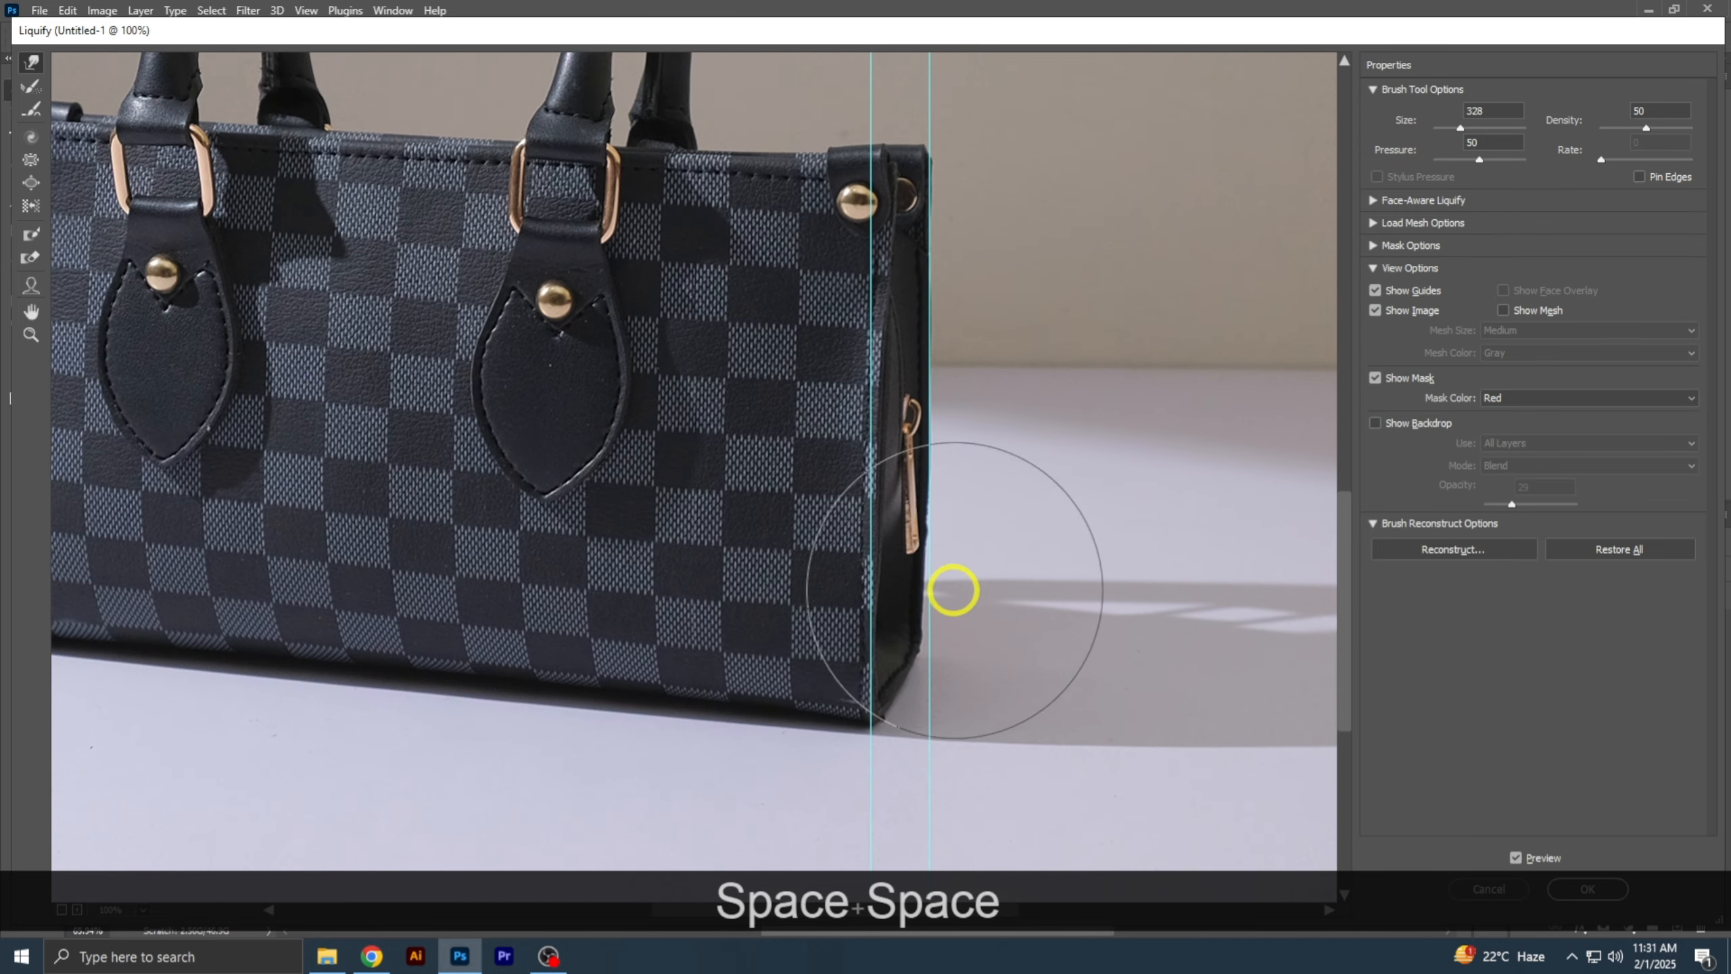
drag(863, 206, 852, 200)
drag(860, 196, 784, 197)
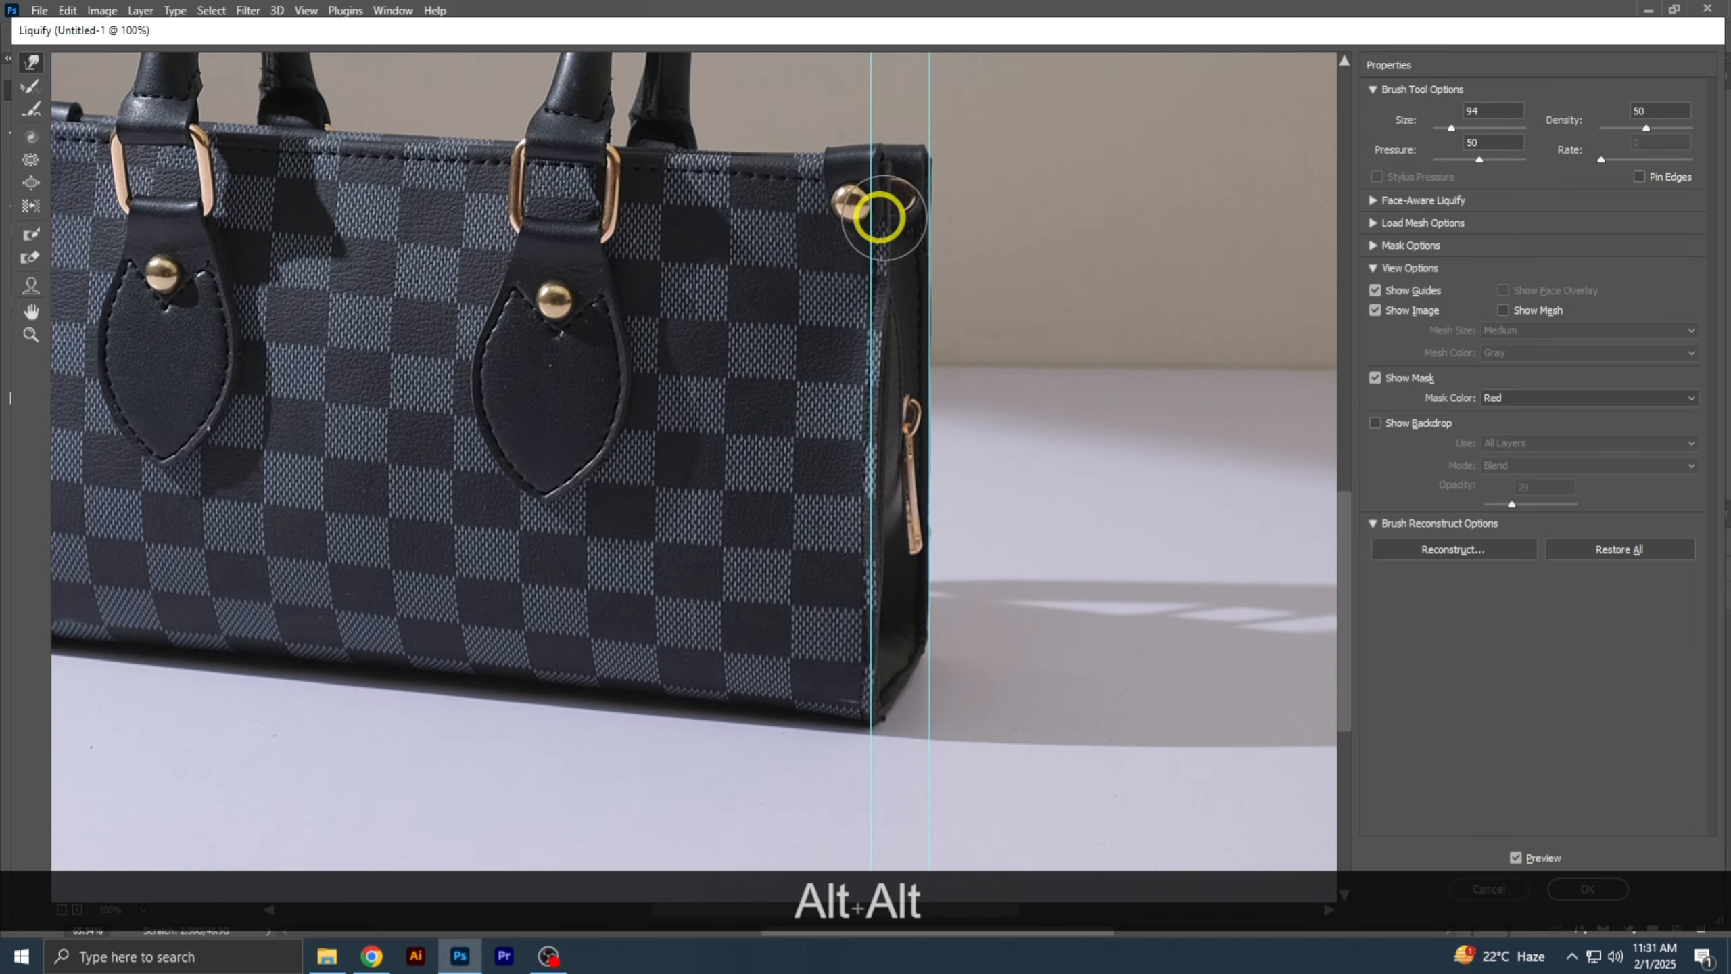
mouse_move(866, 412)
mouse_down()
mouse_move(888, 417)
mouse_move(853, 470)
mouse_up()
drag(866, 686, 856, 690)
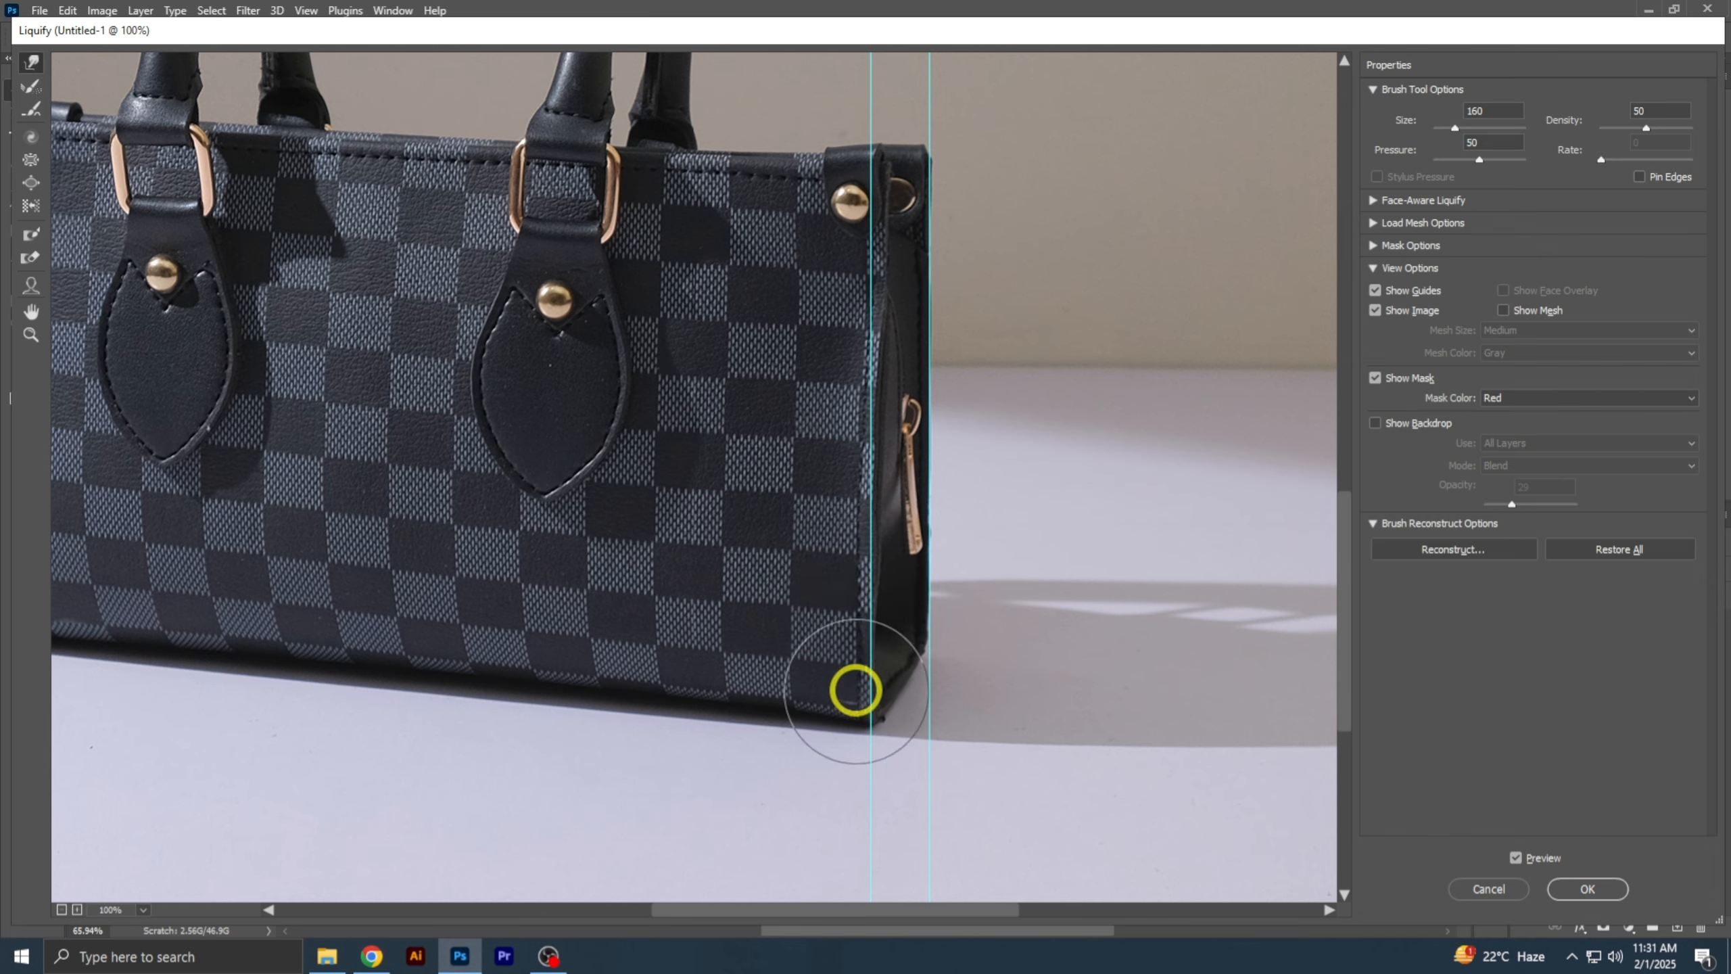
ctrl+click(861, 507)
mouse_move(754, 418)
mouse_down()
mouse_move(723, 422)
mouse_move(715, 383)
mouse_up()
alt+click(695, 478)
drag(693, 607, 736, 611)
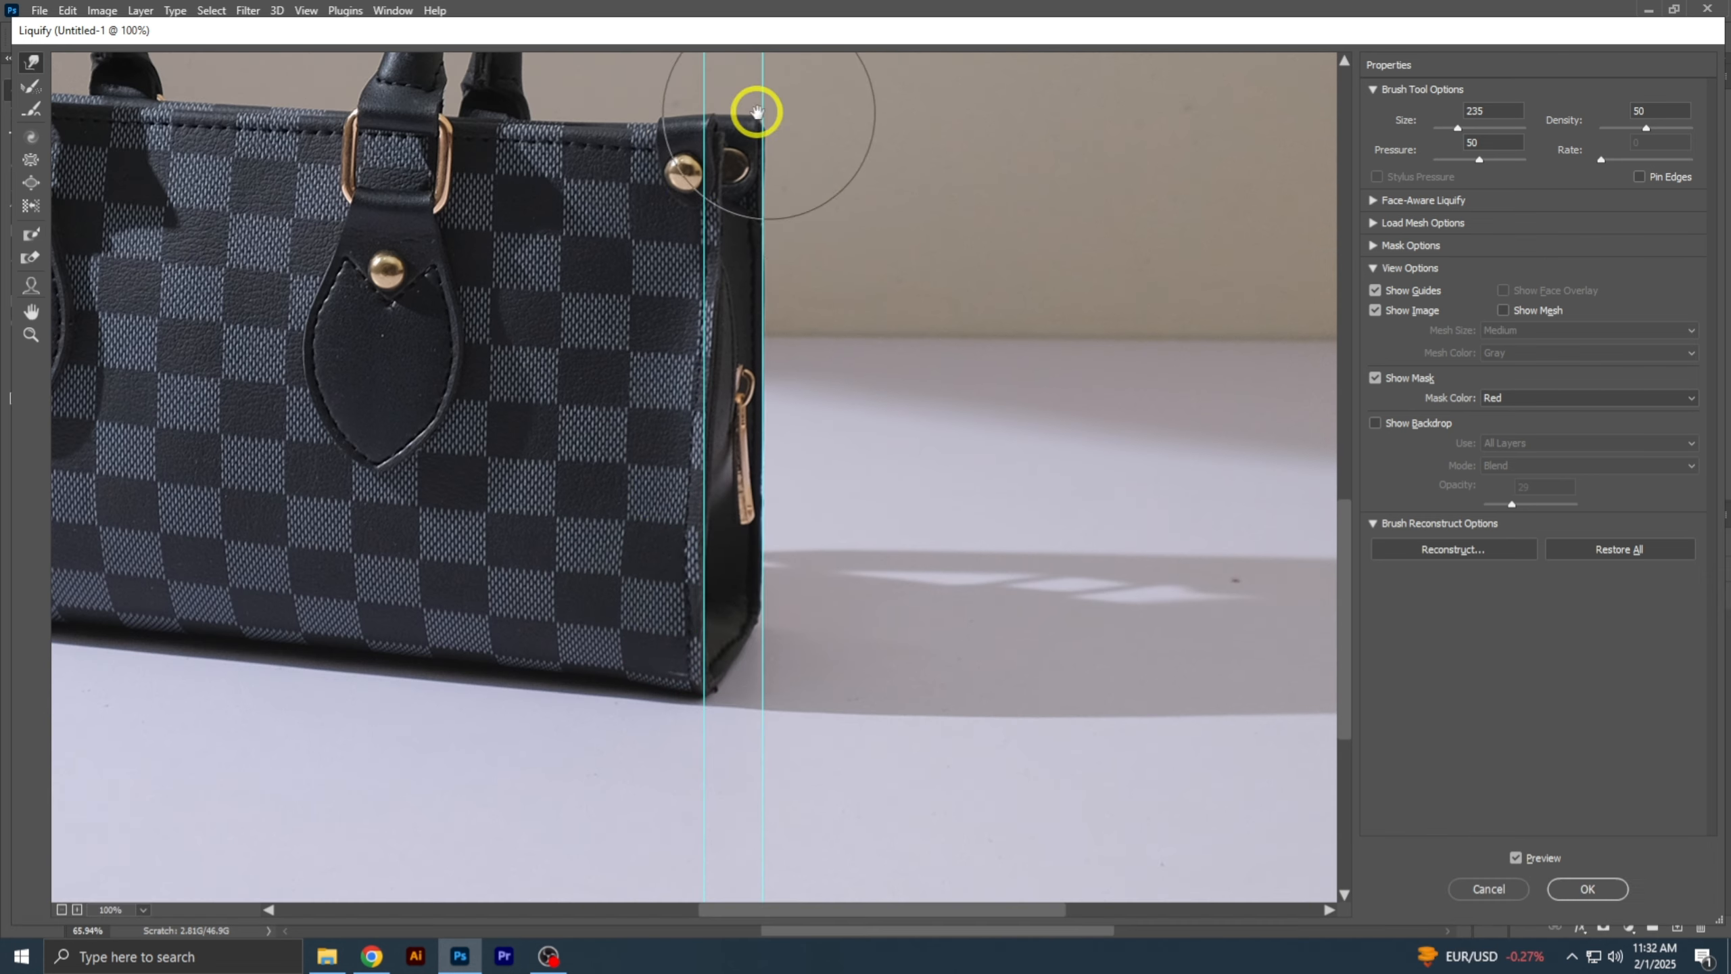
- Refine the shape of the bag's handles in Liquify with Forward Warp brush sizes of 283 and 520
drag(758, 111, 796, 238)
drag(185, 371, 709, 423)
drag(292, 272, 367, 278)
ctrl+alt+click(446, 547)
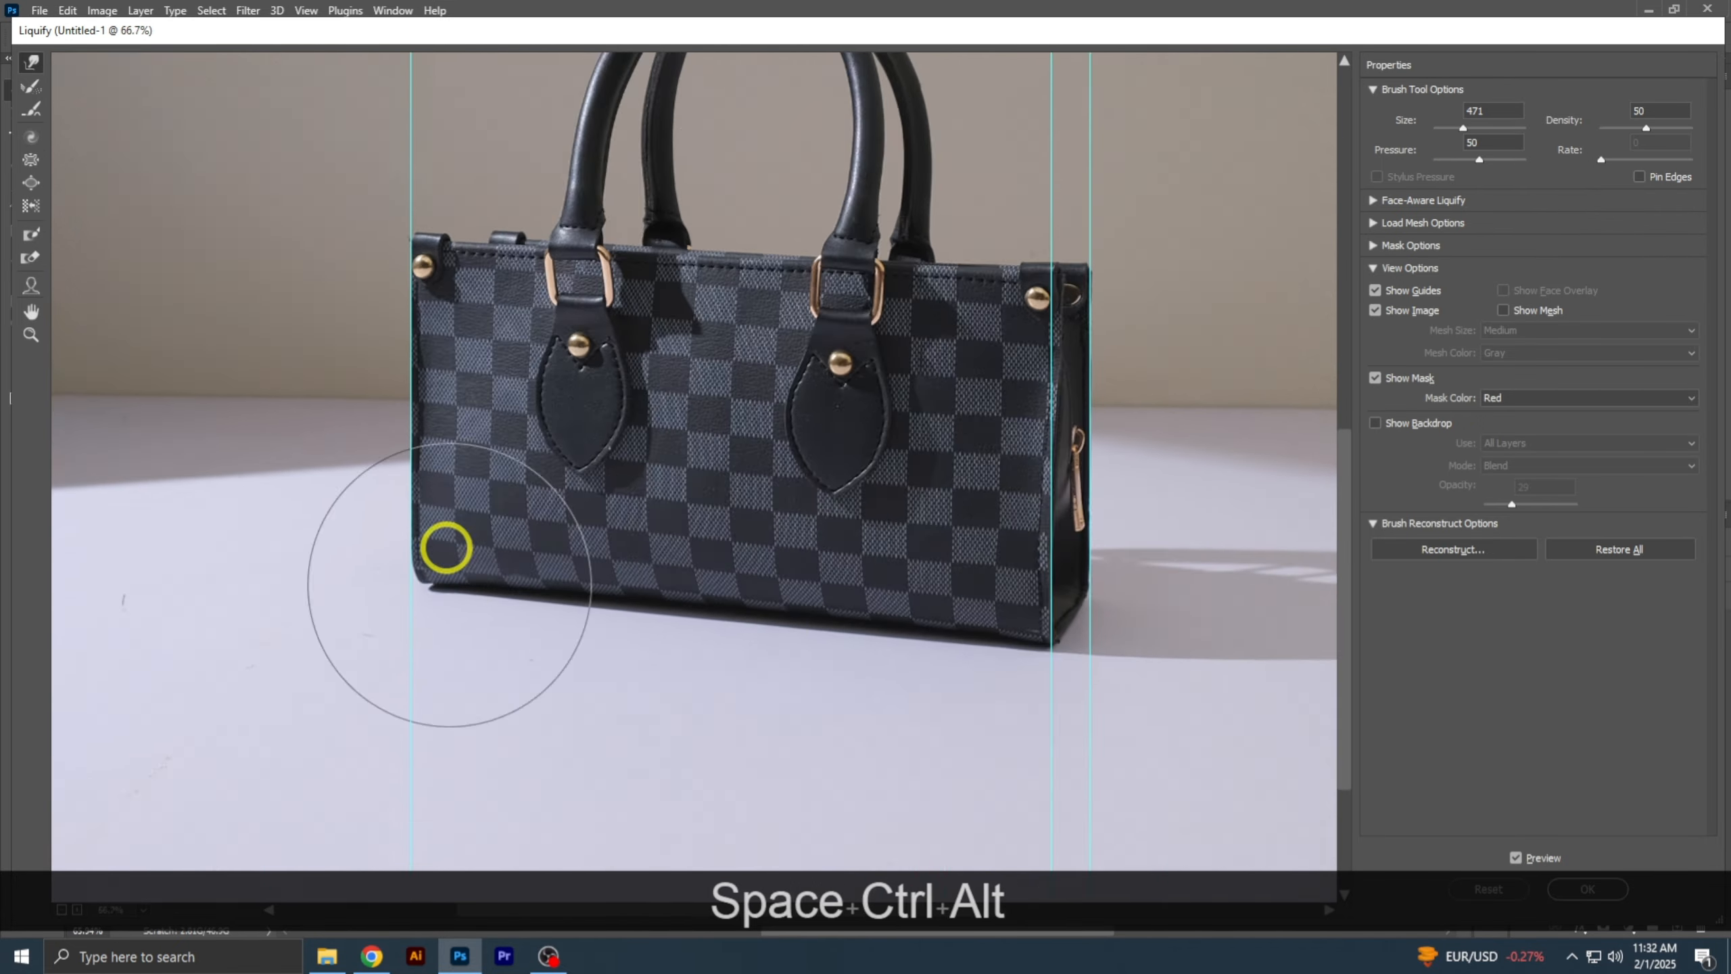
ctrl+alt+click(447, 544)
mouse_move(508, 443)
mouse_down()
mouse_move(562, 440)
mouse_move(478, 436)
mouse_up()
key(ctrl+plus)
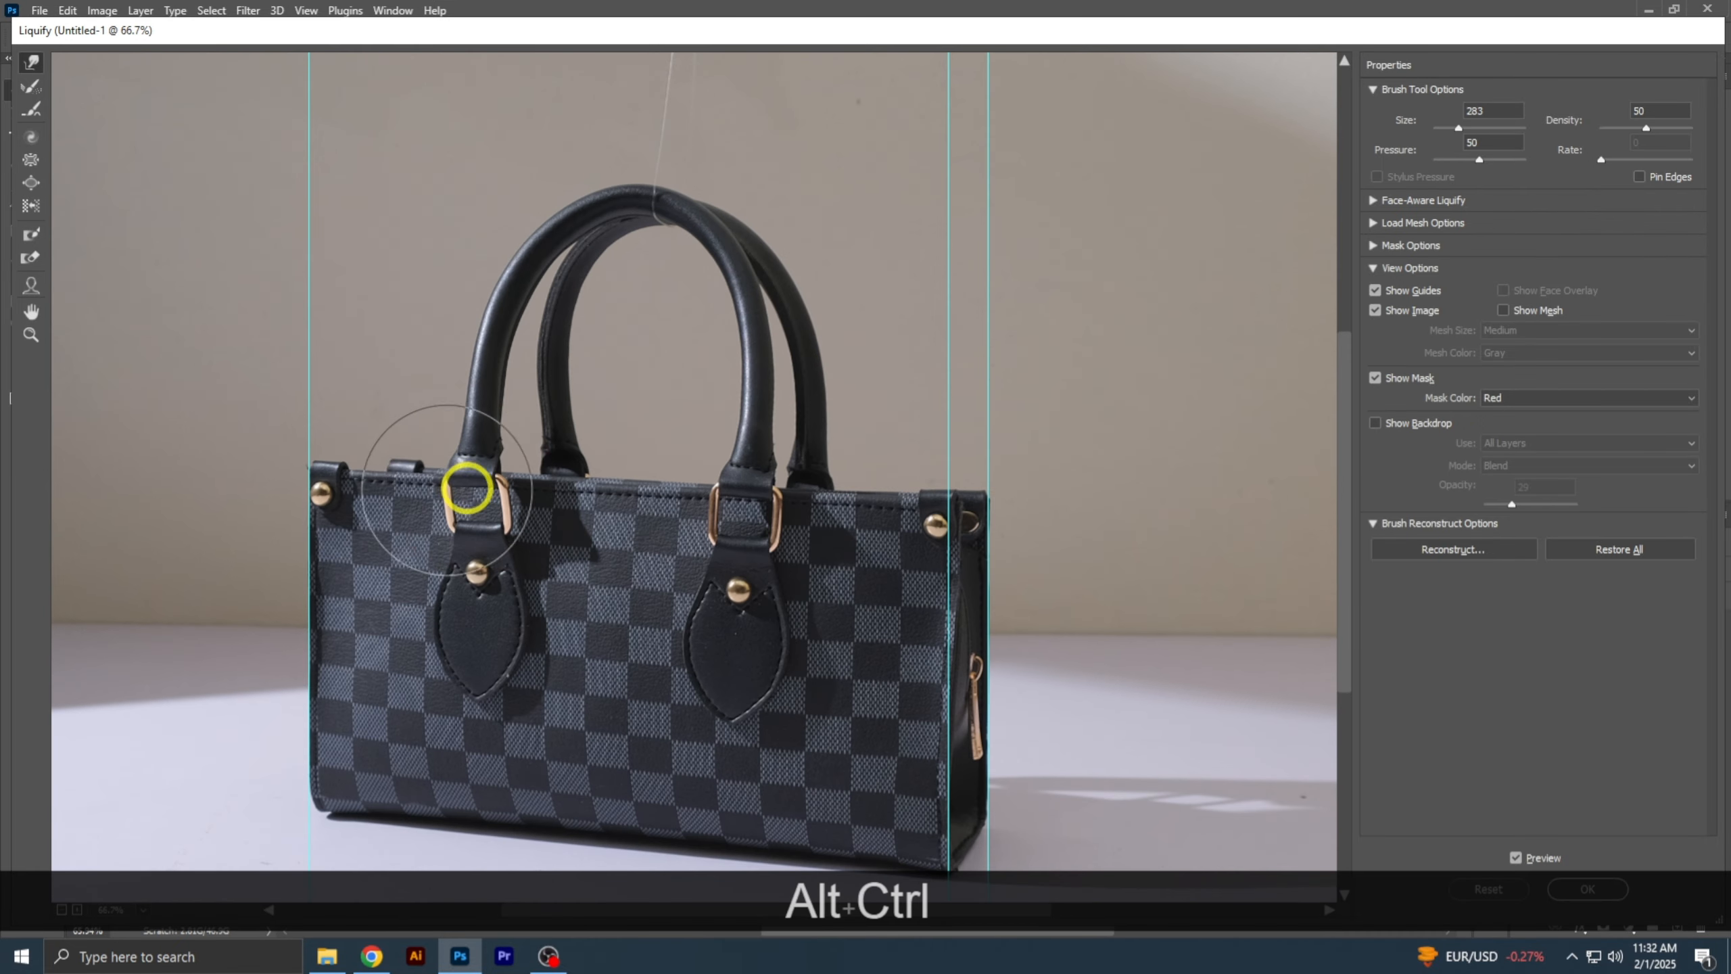
drag(699, 483, 877, 336)
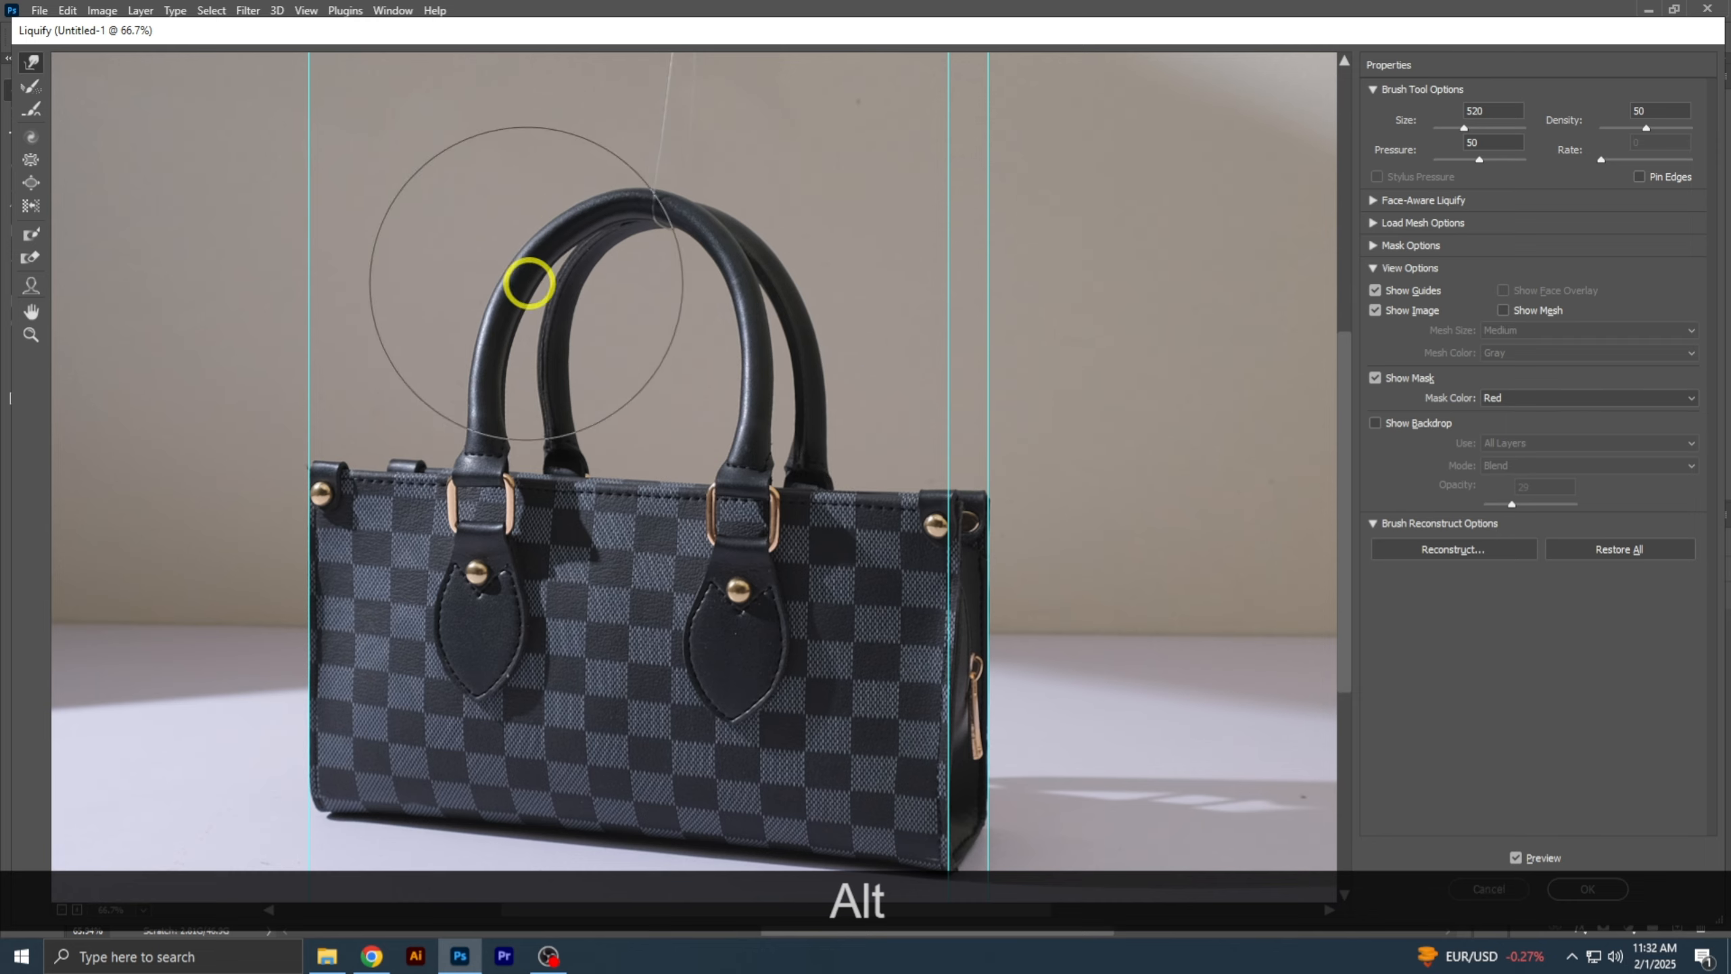
ctrl+alt+click(764, 436)
ctrl+alt+click(766, 422)
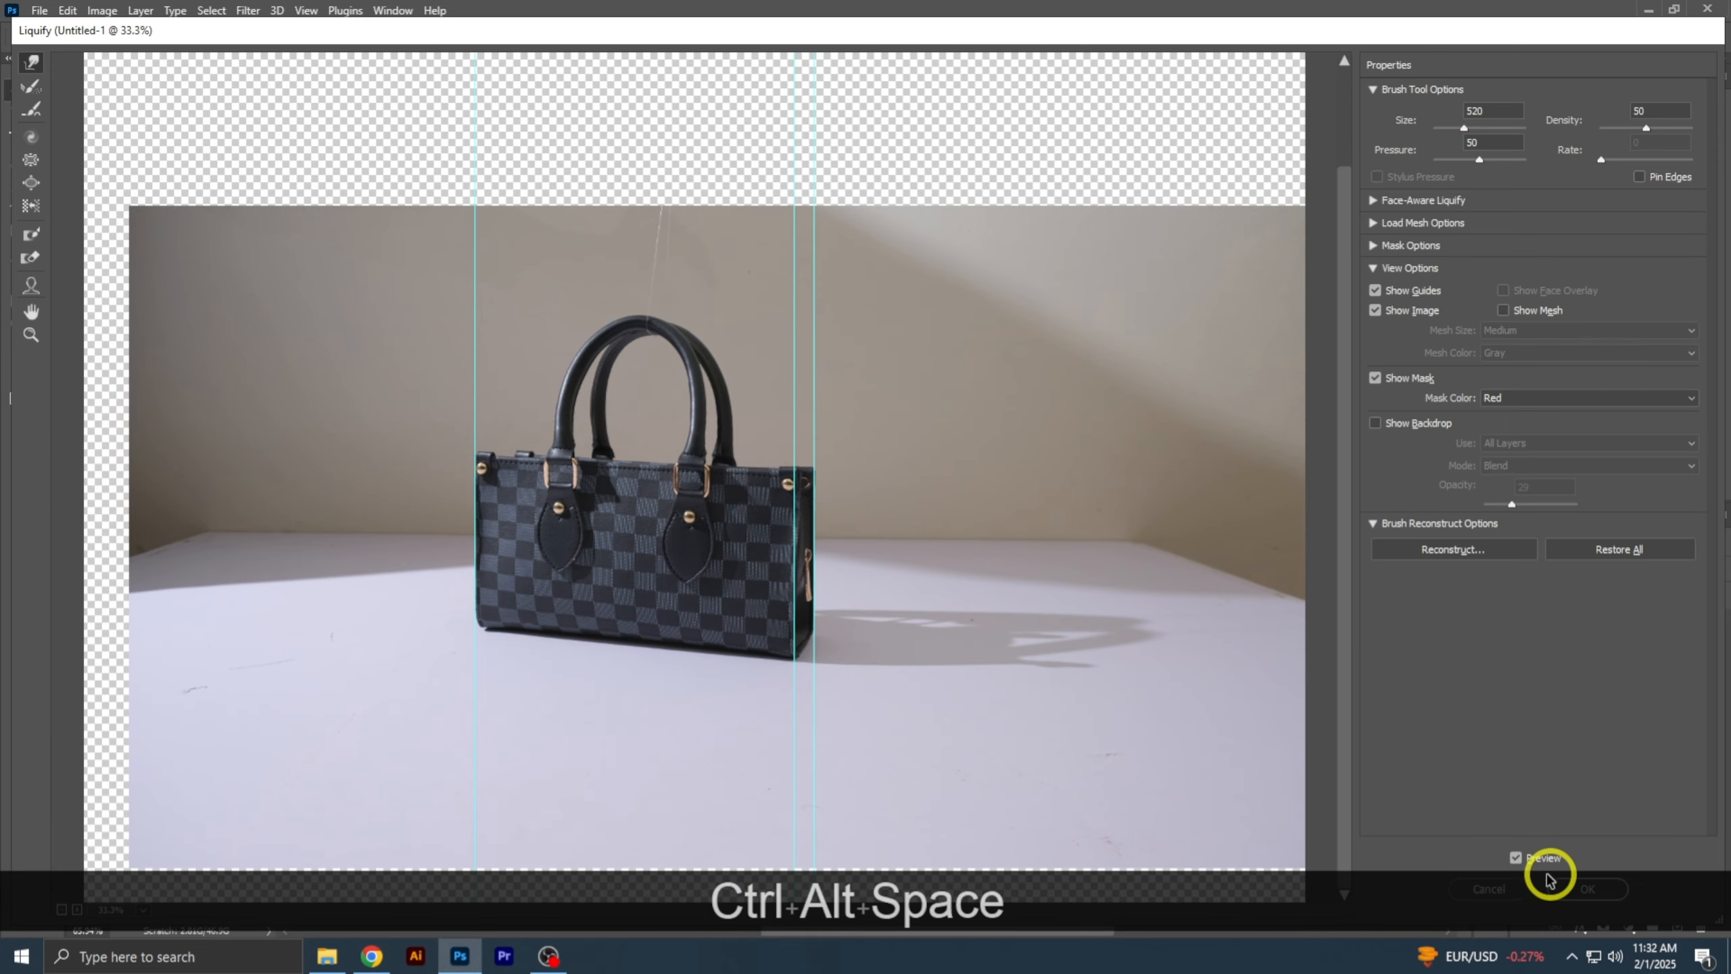
- Compare the bag before and after the Liquify warp using the preview, and apply the filter to the photo layer
click(1516, 858)
click(1519, 859)
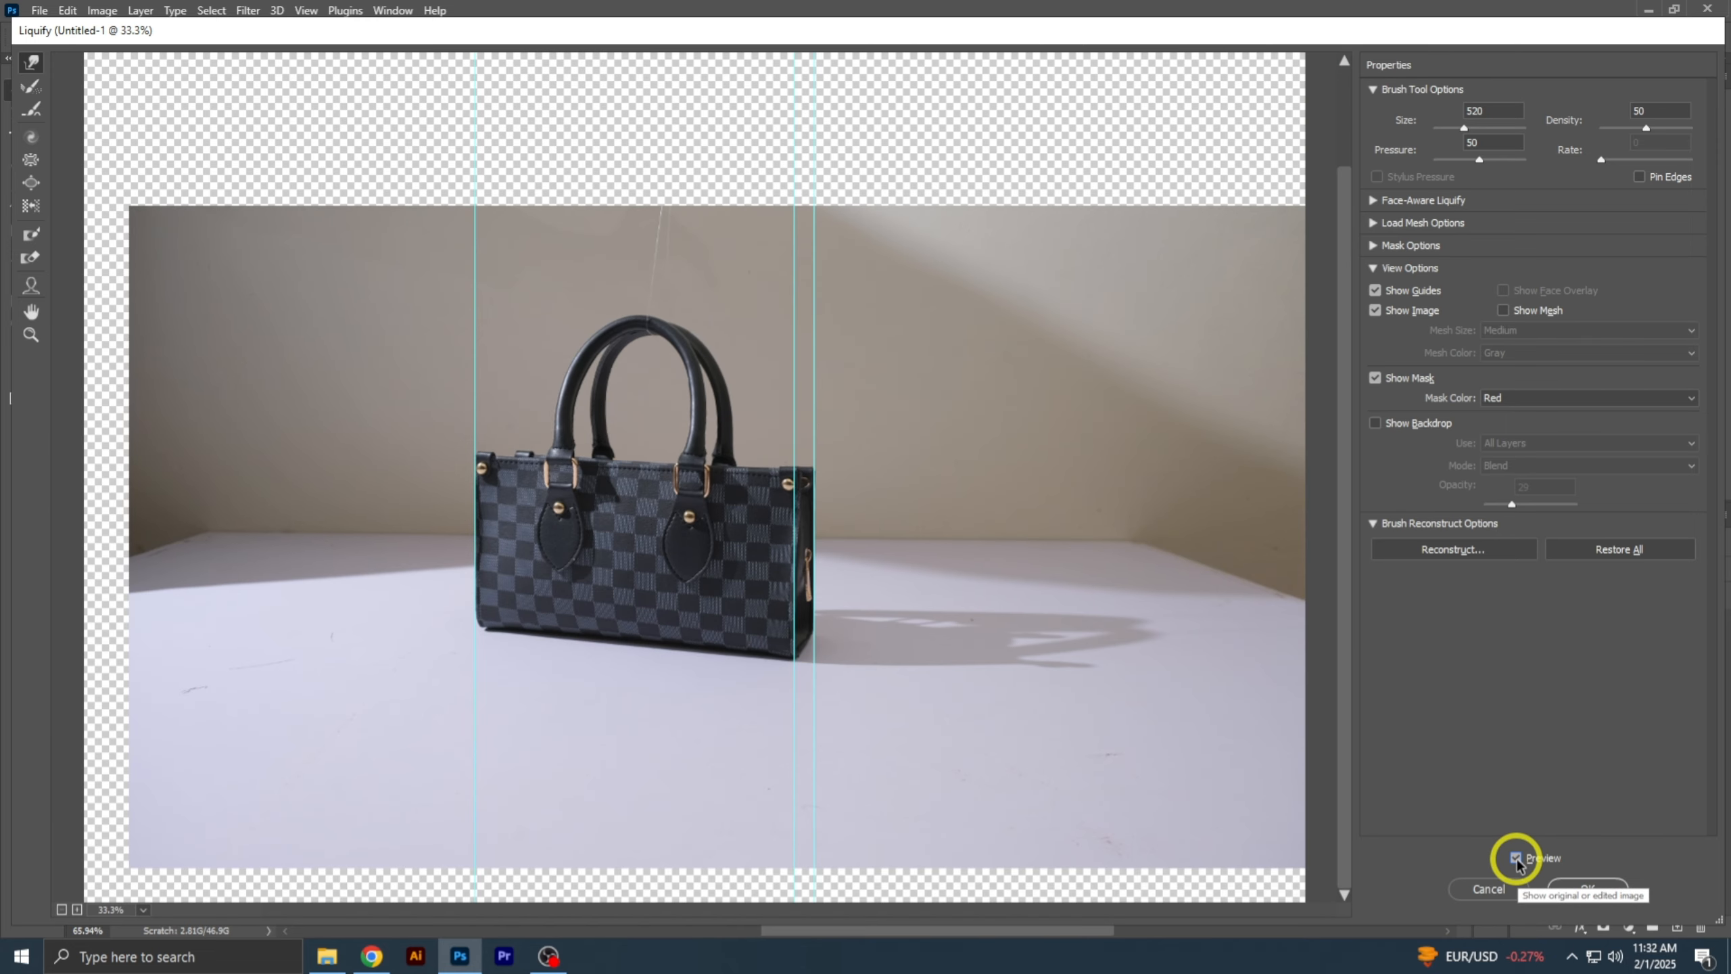
click(1517, 859)
click(1516, 860)
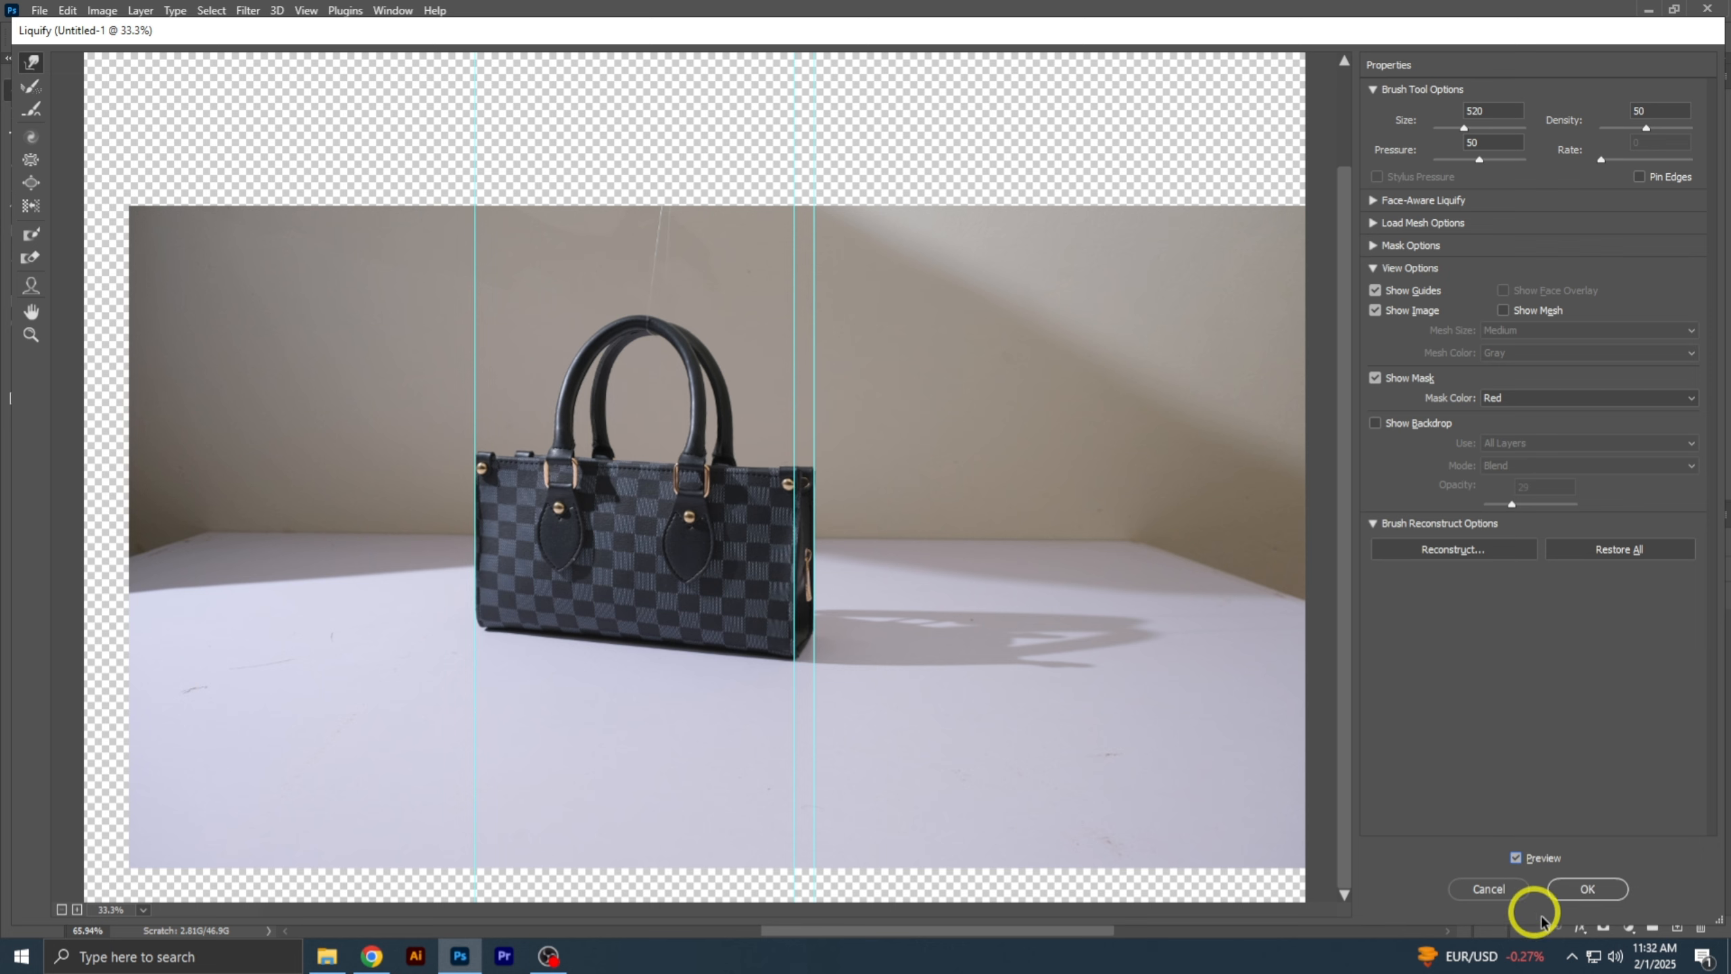
click(1569, 891)
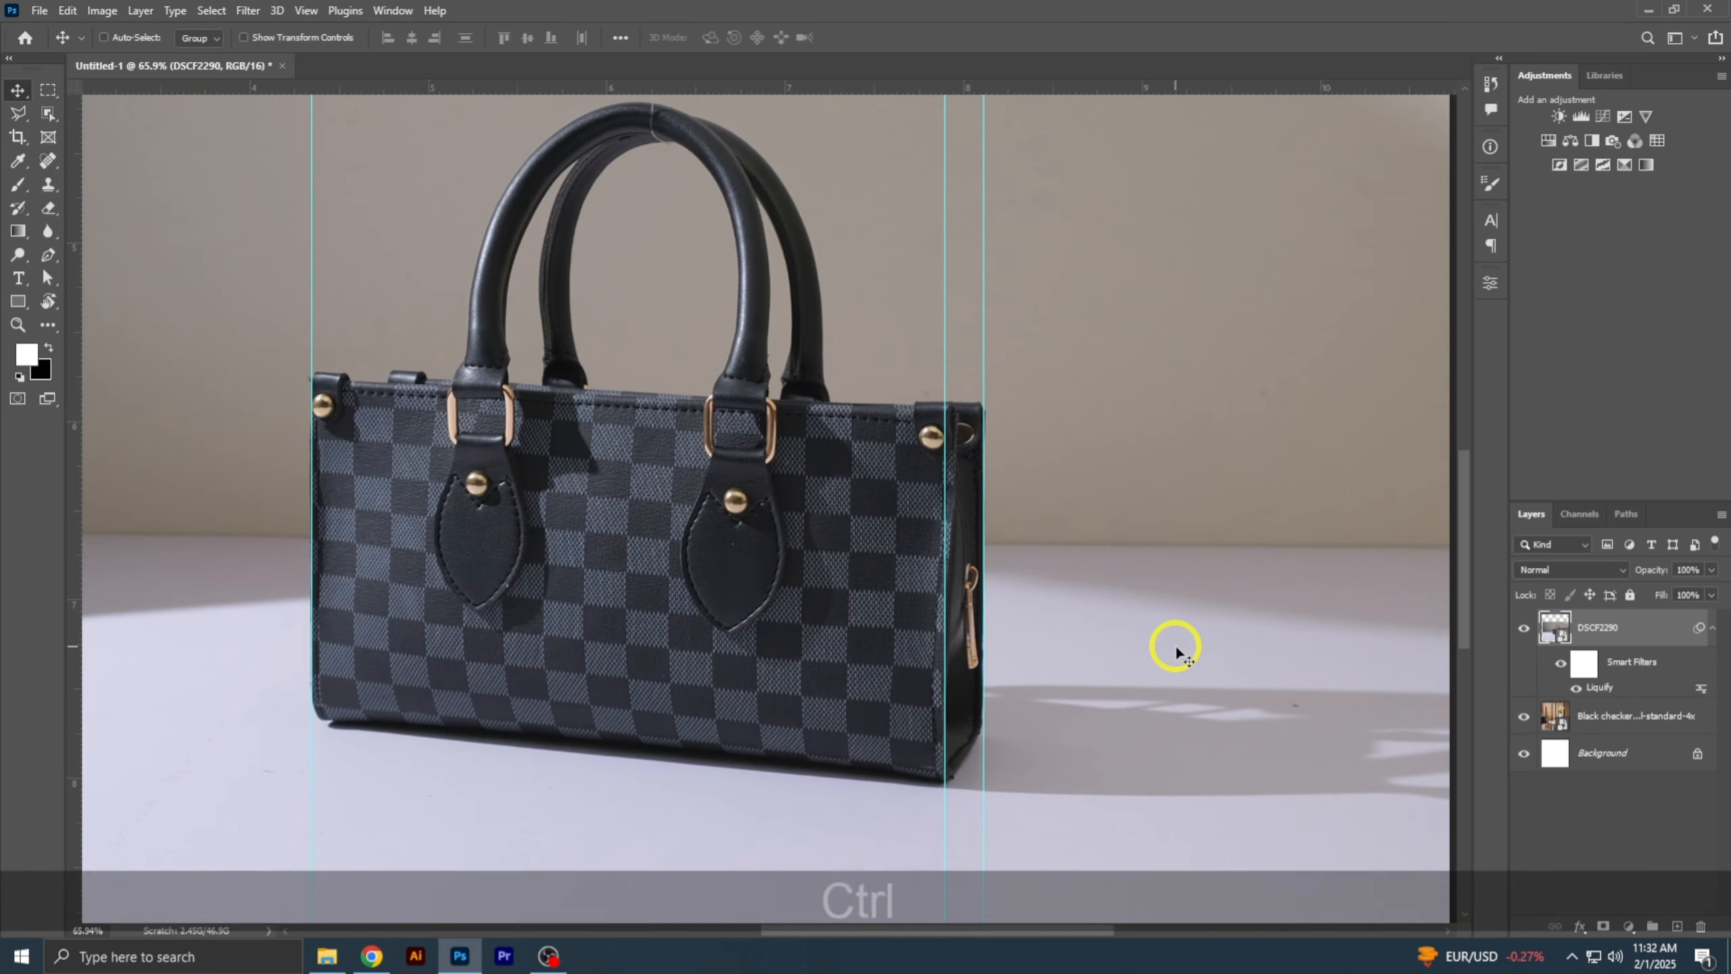
- Hide the guides and select the bag with a rectangular Object Selection of about 4.38 by 4.29 in
key(ctrl+KP_0)
key(space)
drag(1175, 647, 1048, 572)
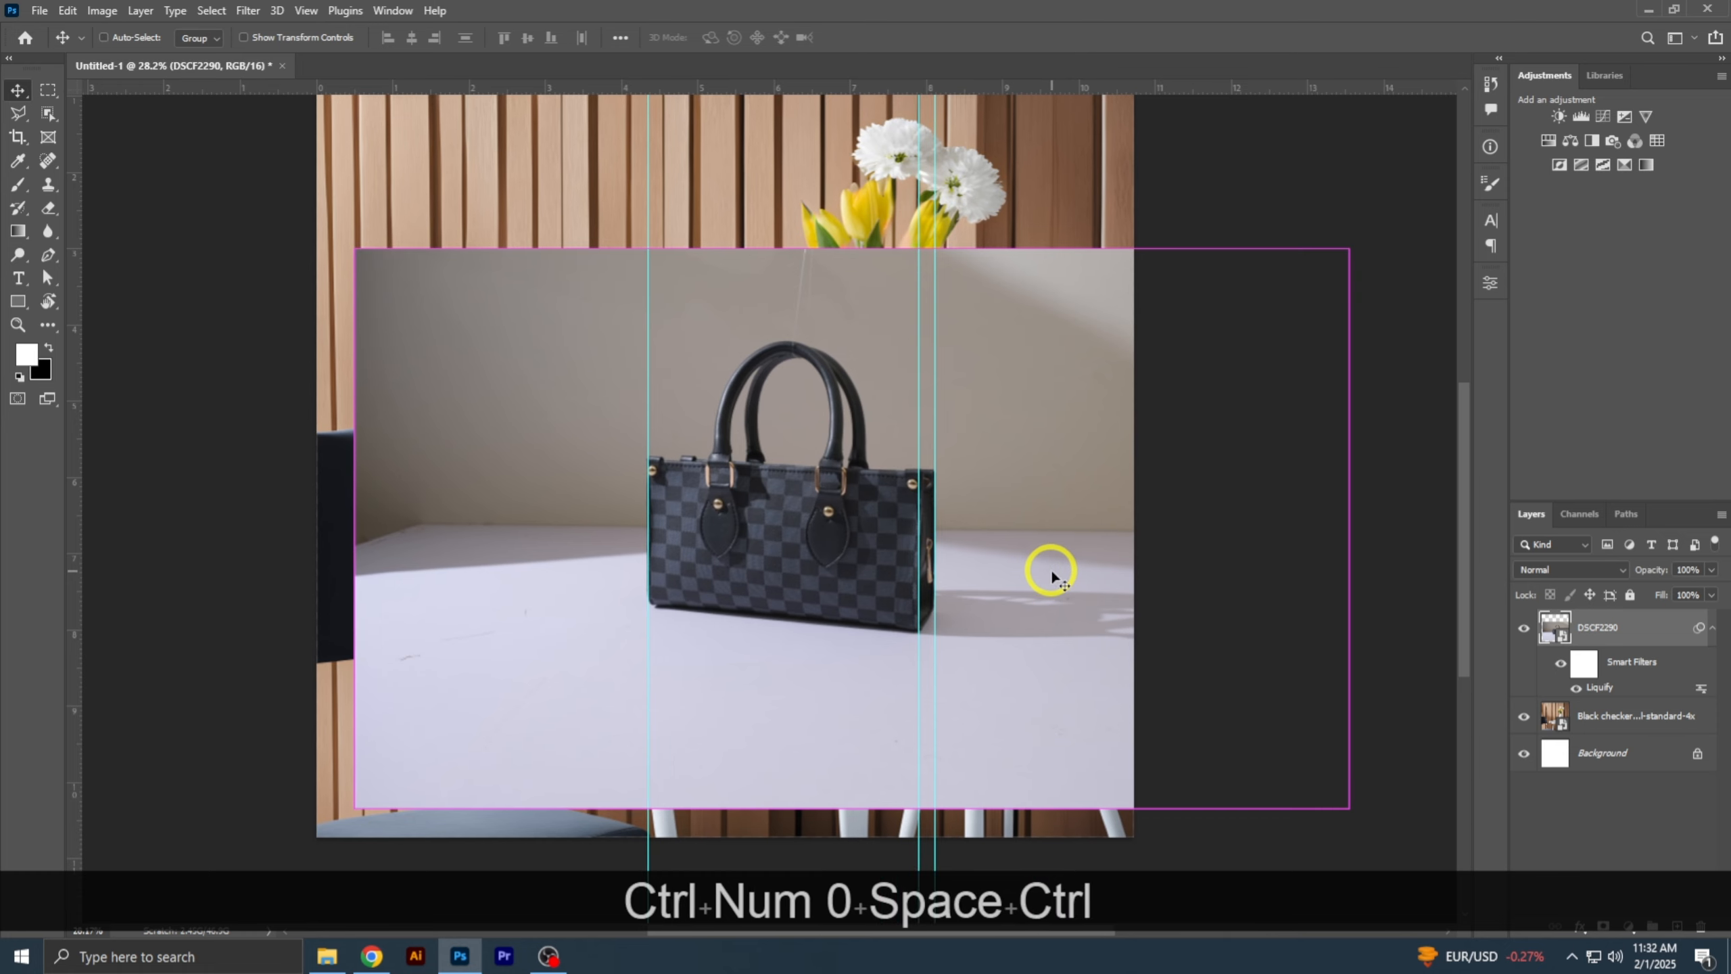
key(ctrl+h)
drag(542, 251, 979, 674)
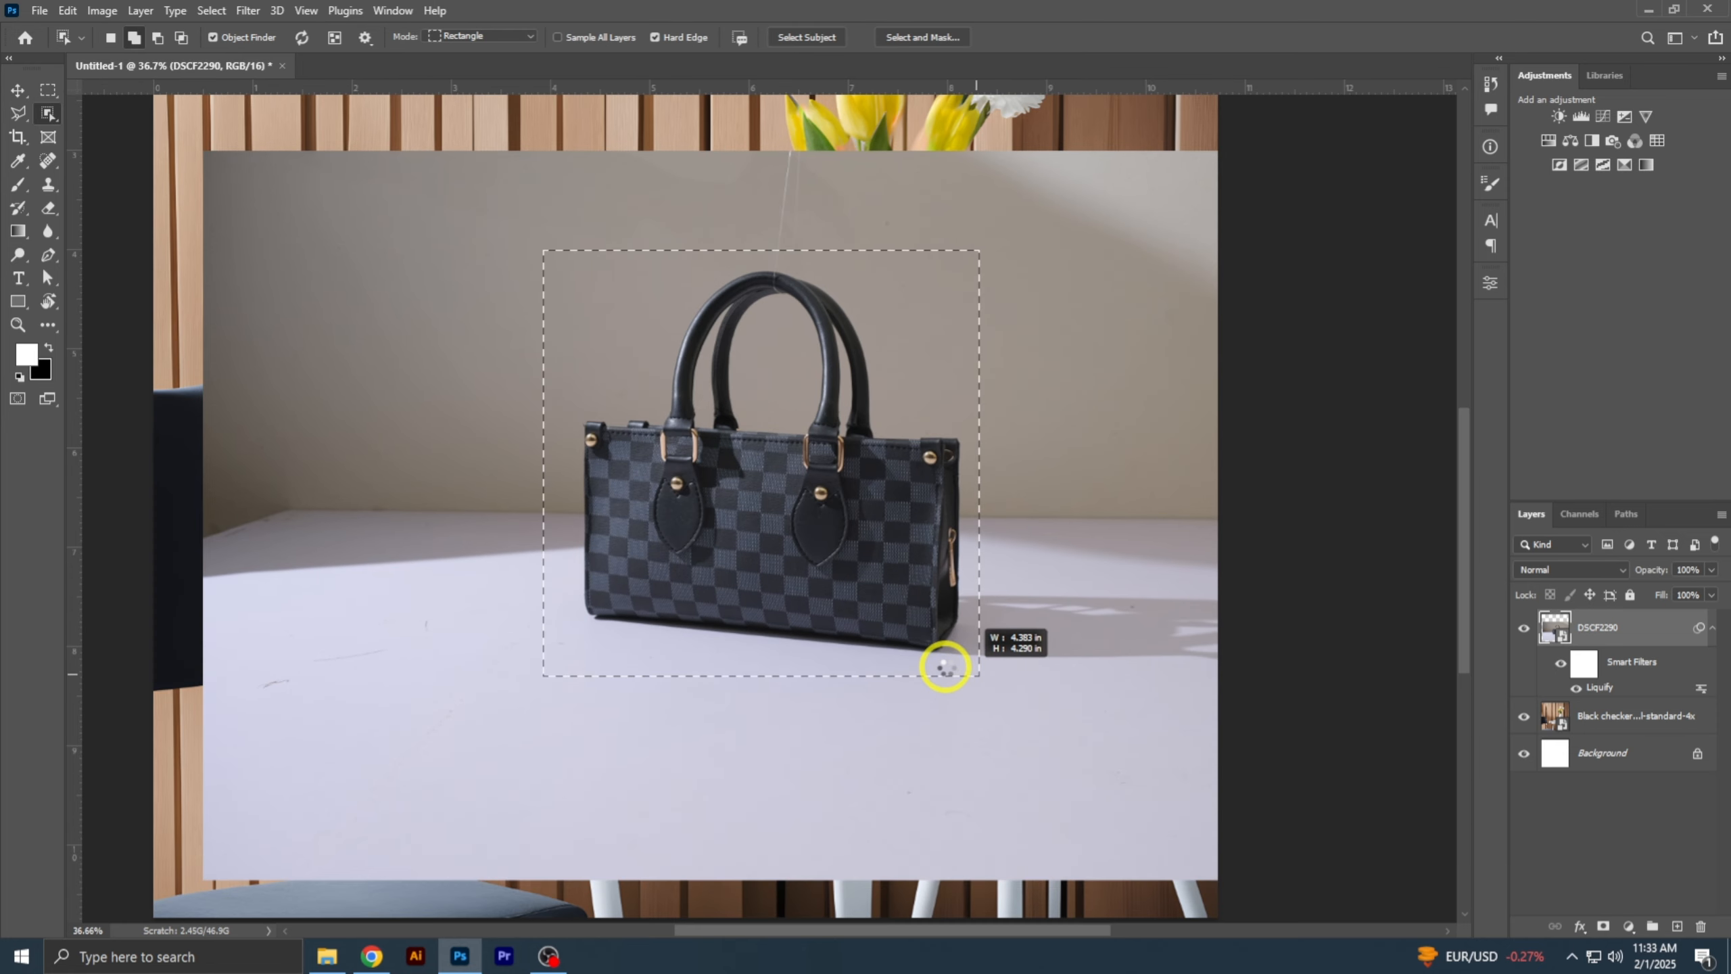
key(ctrl+space)
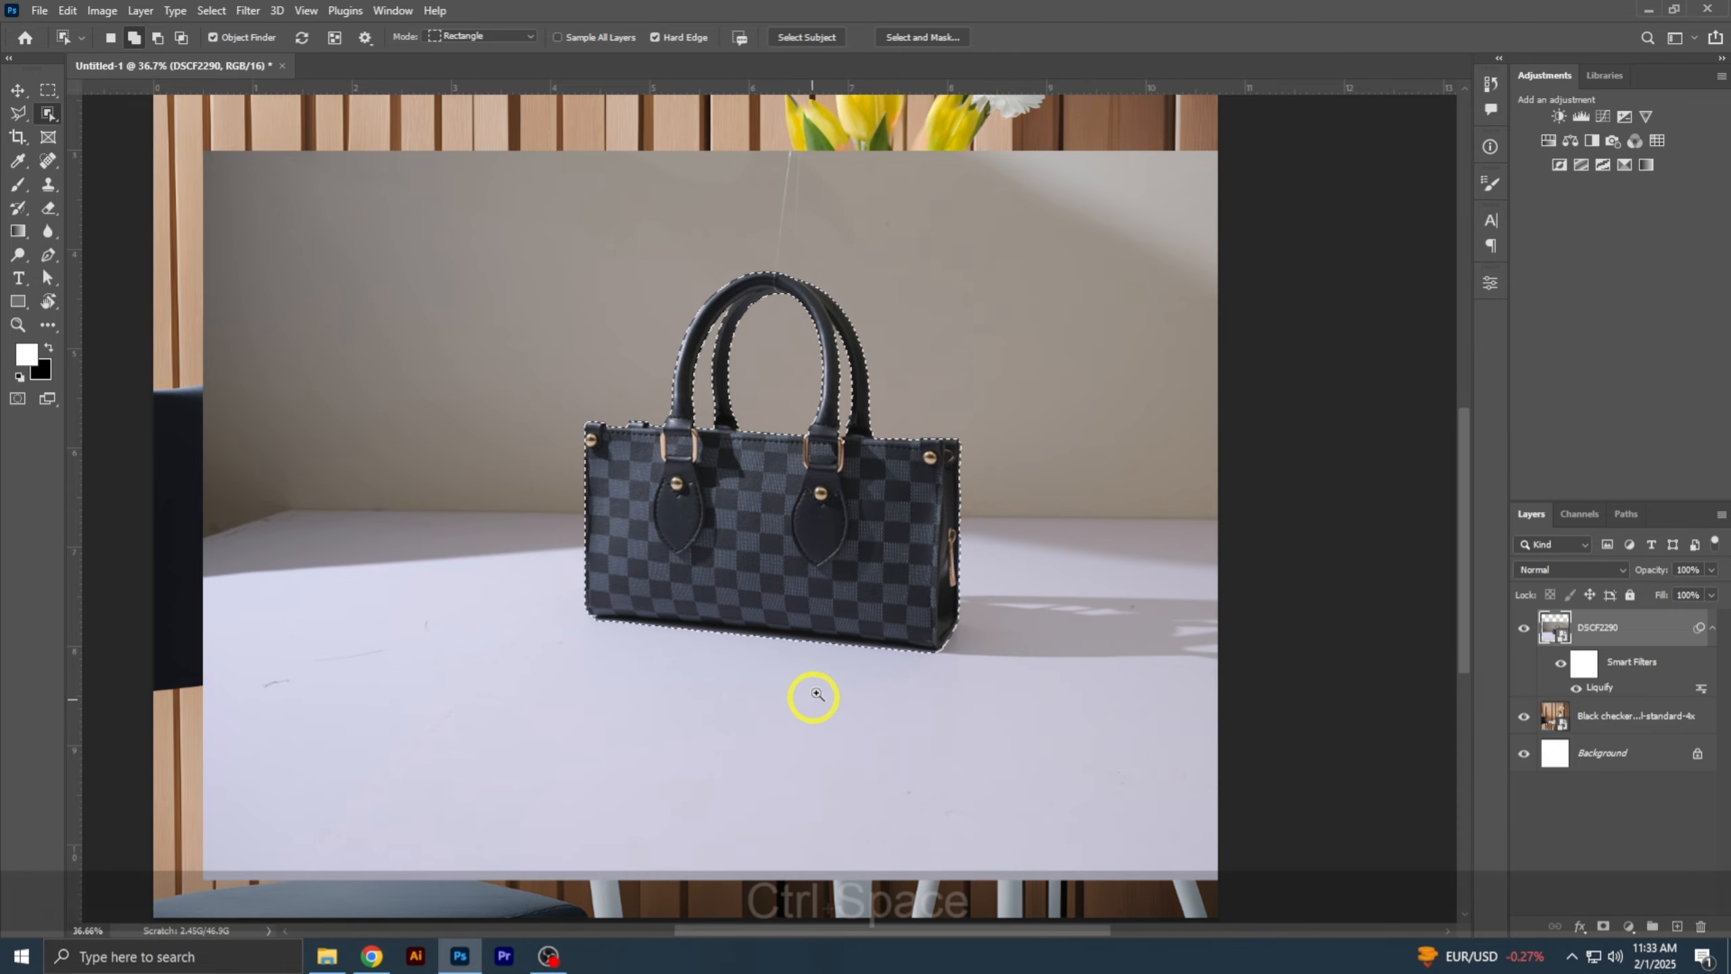
- Start a subtracting Polygonal Lasso outline with 0 px feather at the bag's lower left corner and trace along its bottom edge
drag(658, 621, 763, 638)
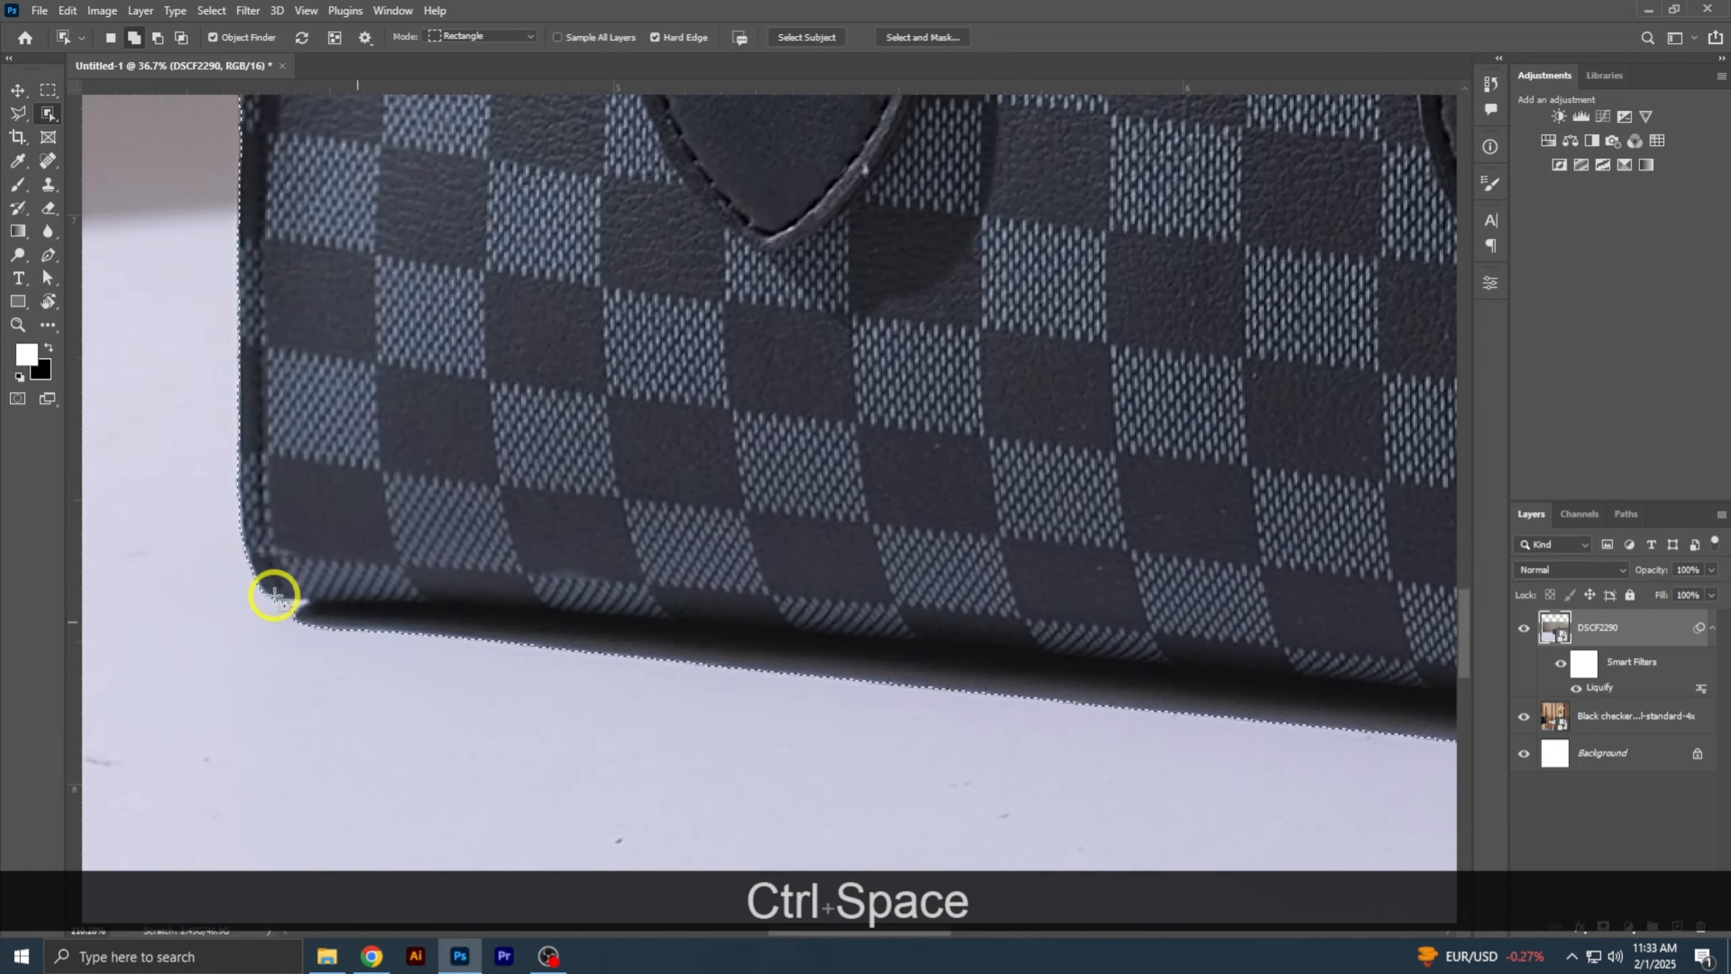
key(space)
drag(964, 681, 293, 647)
drag(784, 593, 219, 565)
drag(1186, 539, 724, 653)
drag(714, 437, 367, 513)
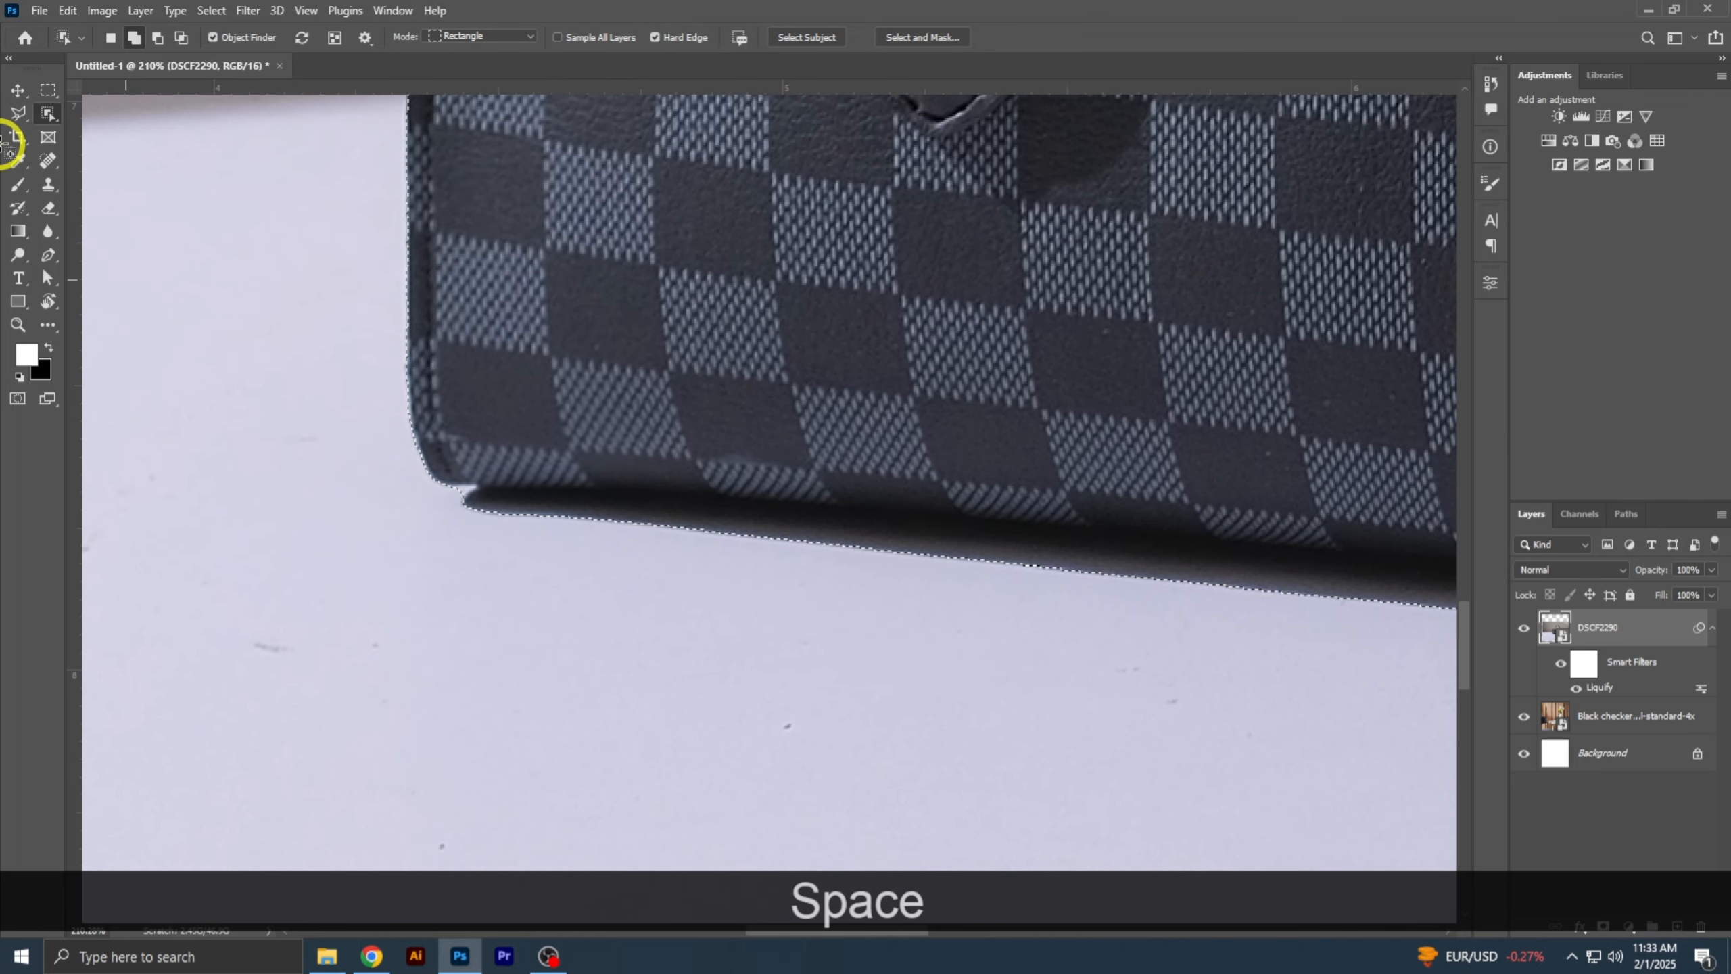
drag(12, 136, 48, 183)
drag(16, 121, 81, 136)
scroll(467, 498, up, 8)
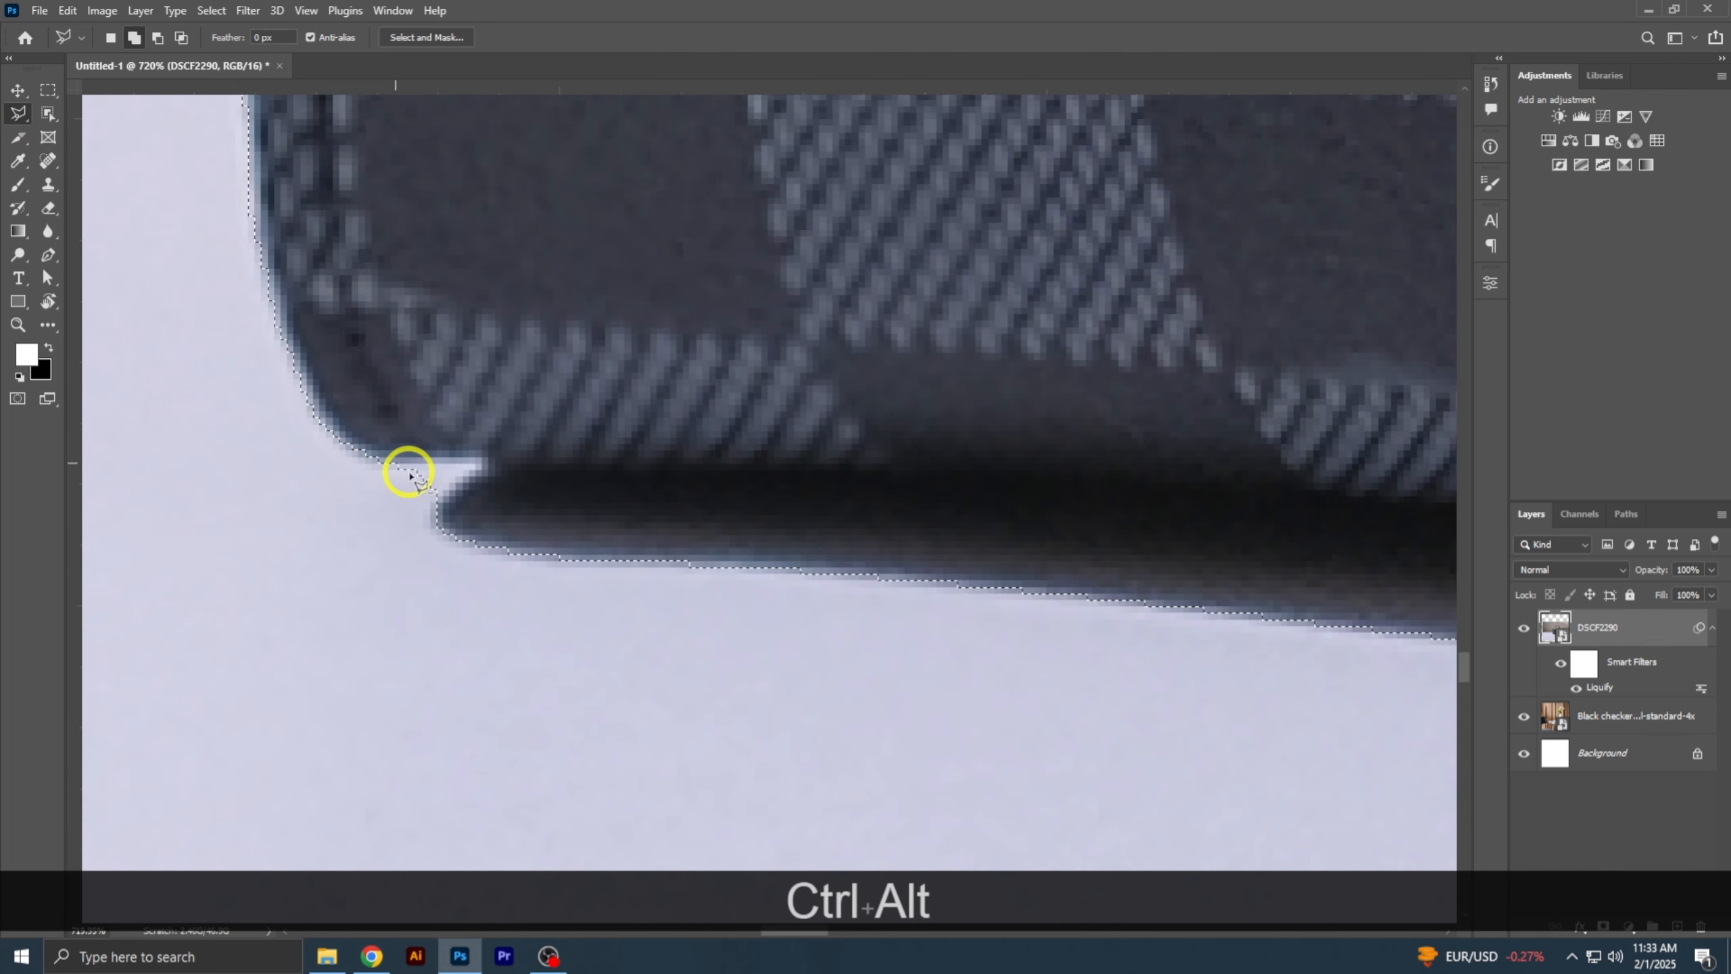
scroll(355, 452, up, 1)
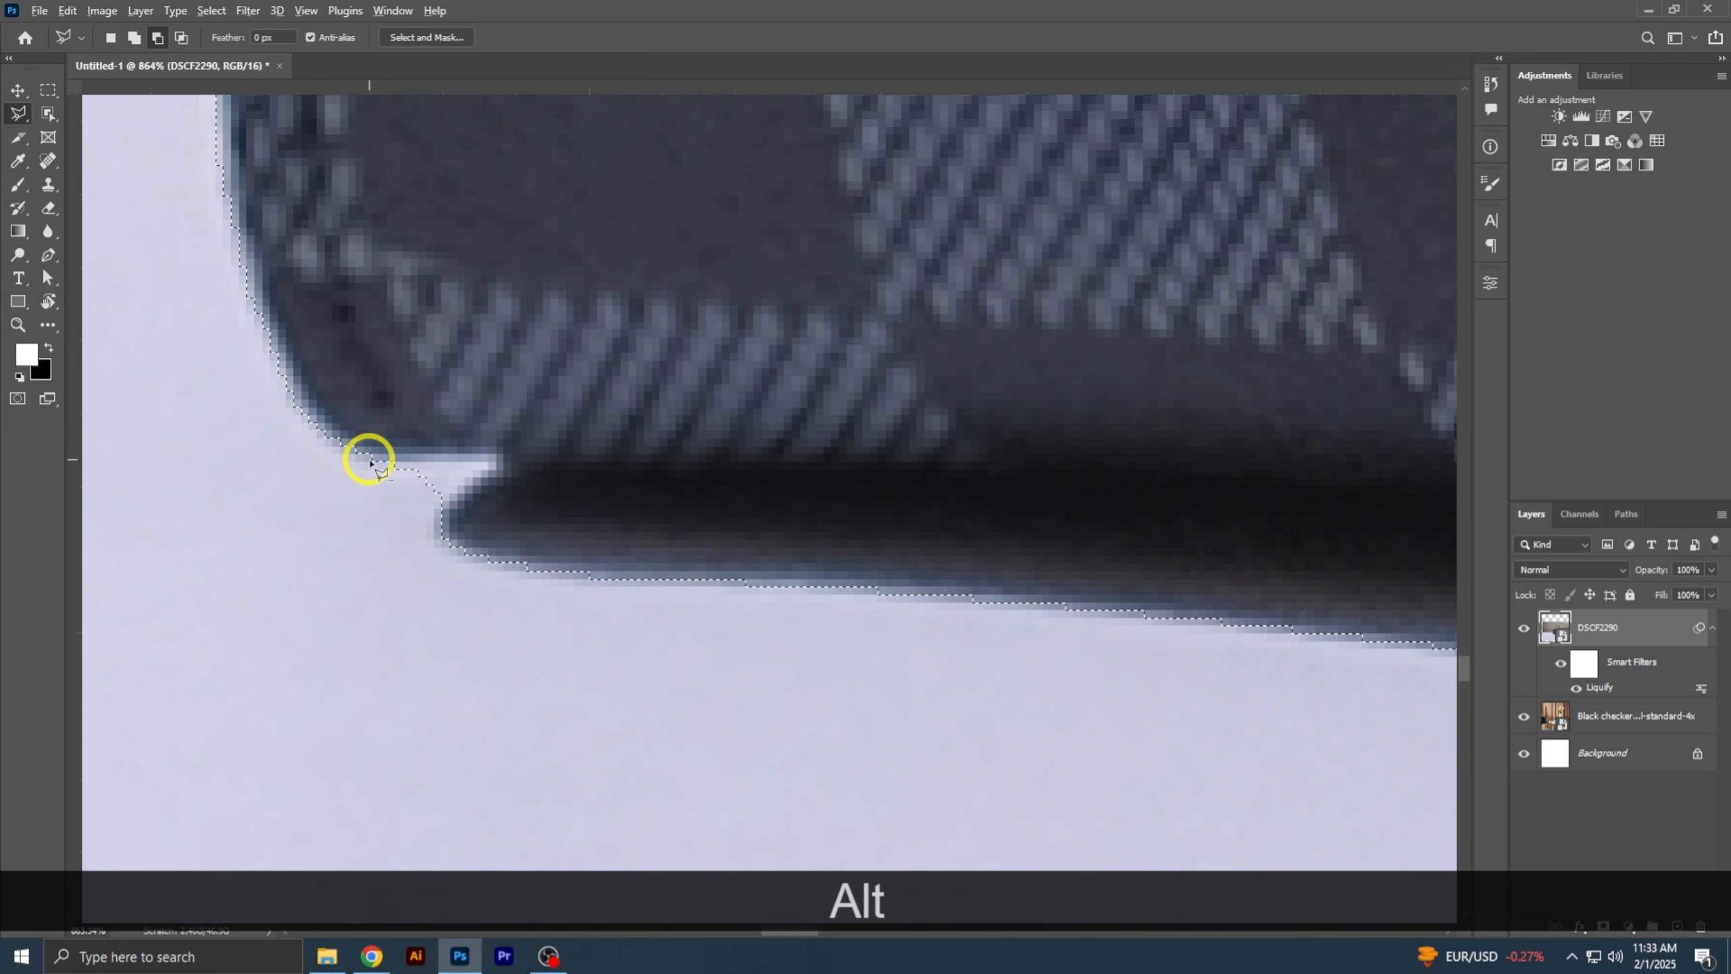
click(824, 466)
scroll(825, 466, down, 2)
drag(853, 444, 112, 445)
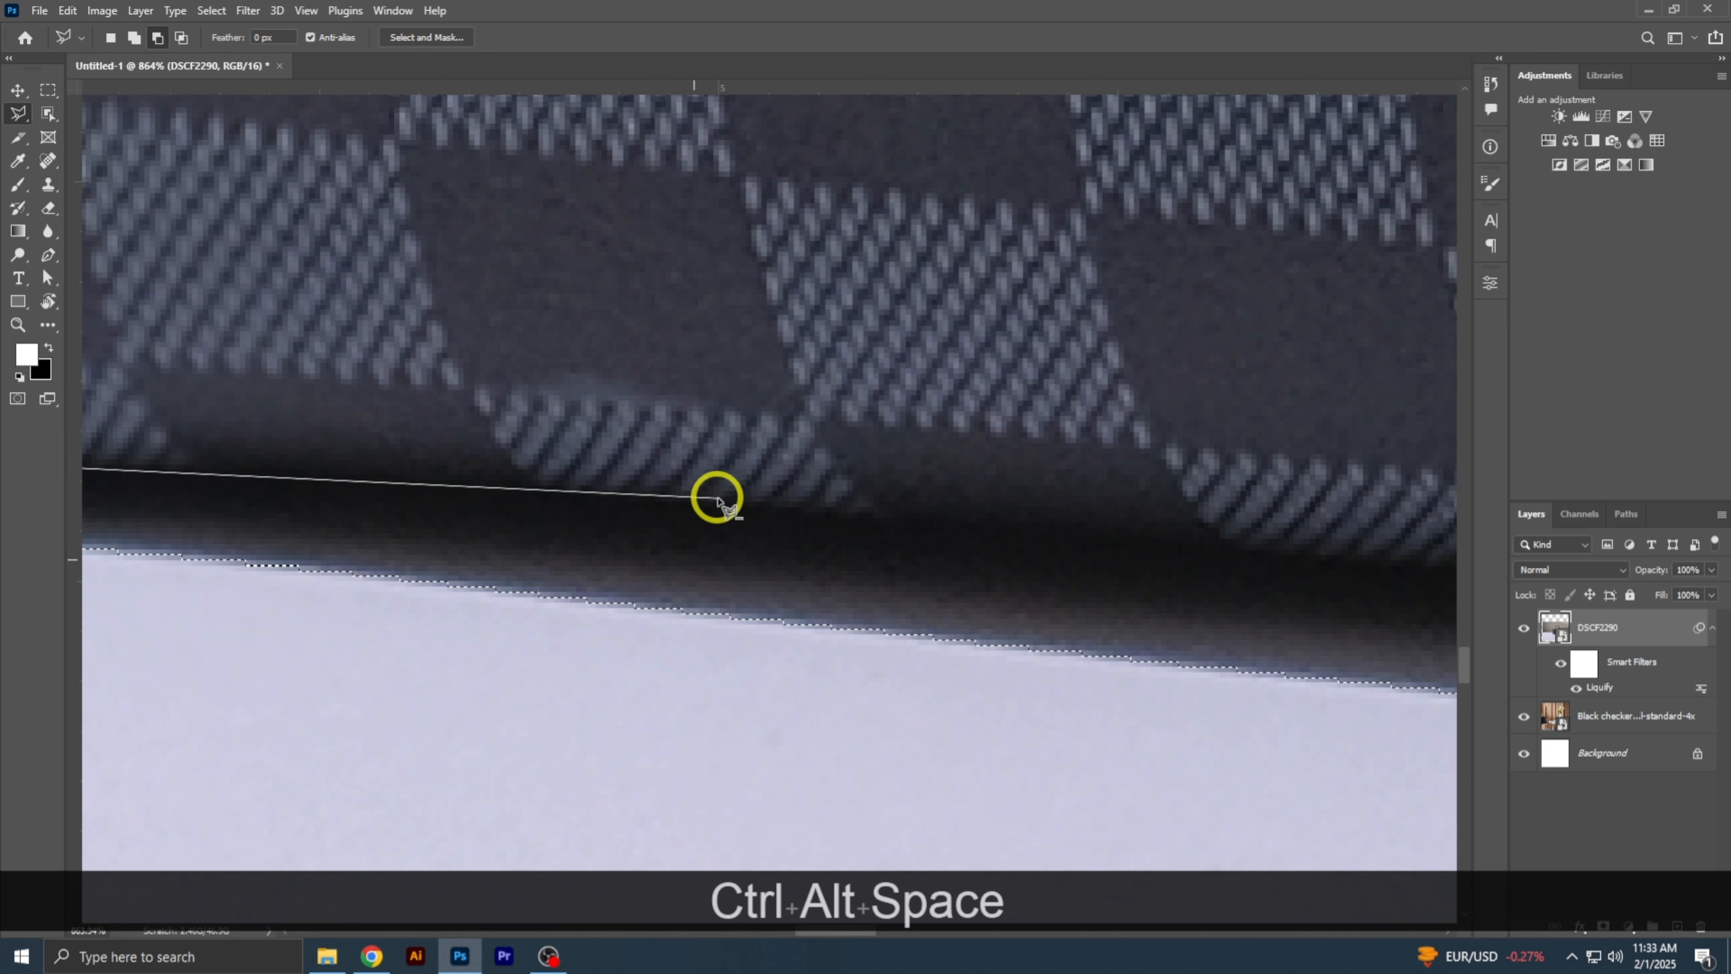
drag(1186, 525, 642, 531)
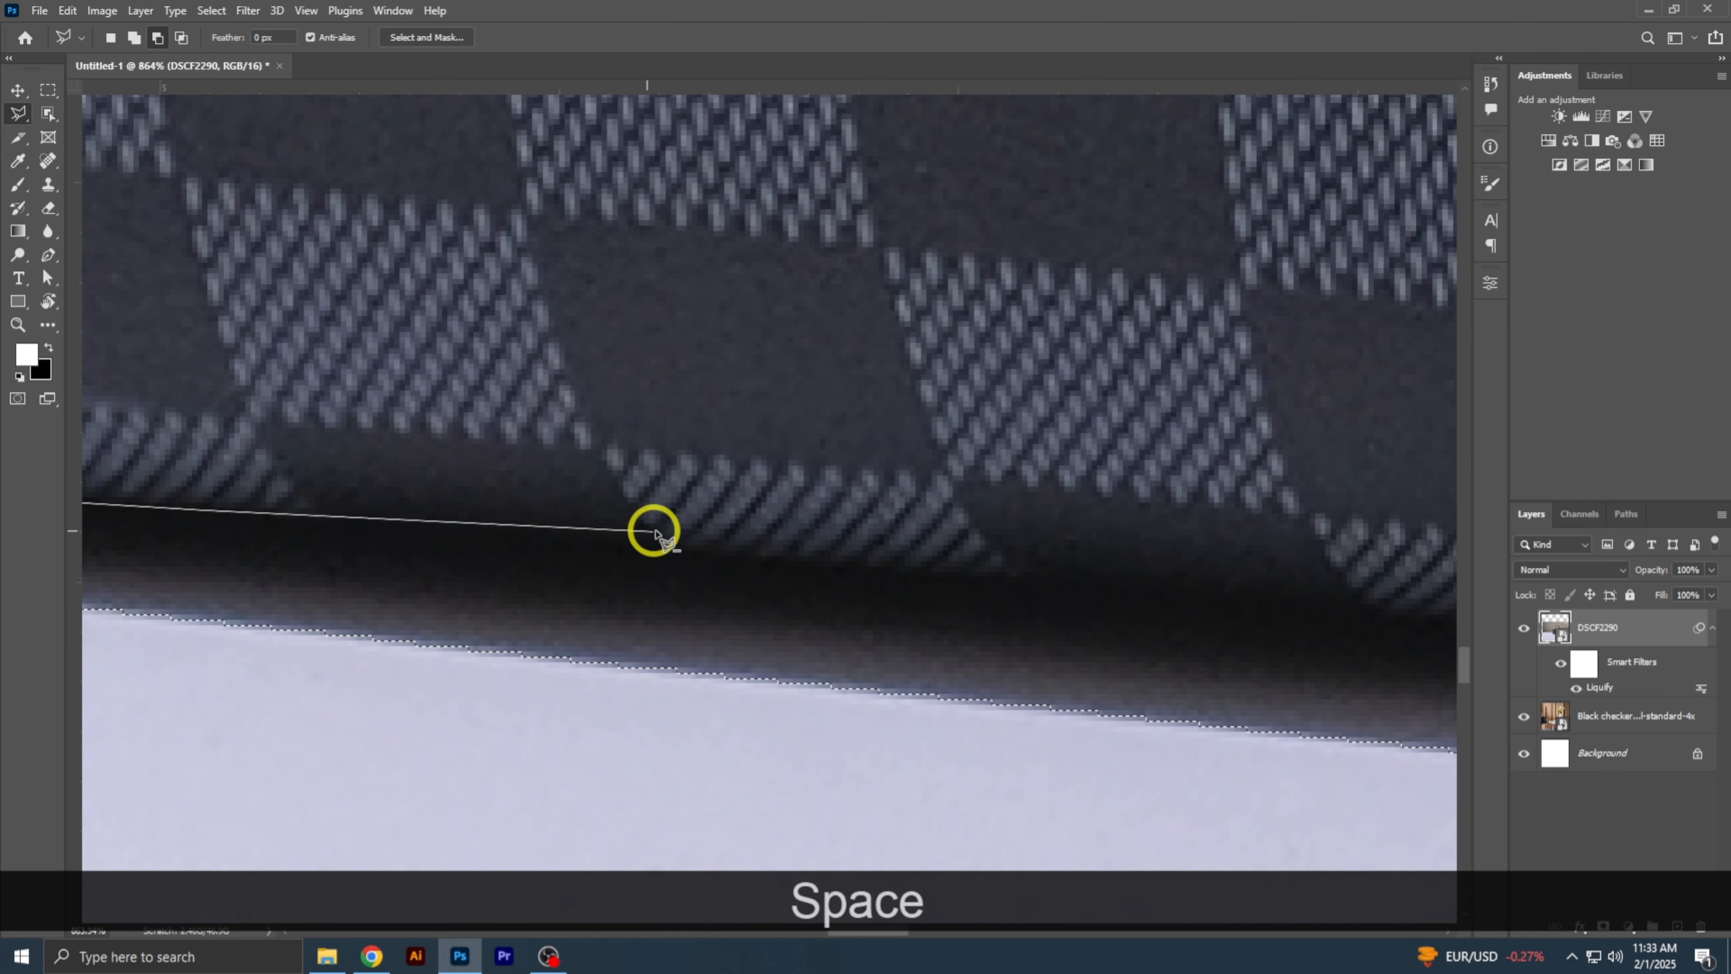
click(810, 559)
- Continue the subtracting outline along the rest of the bottom edge, around the front right corner and up the side panel's slanted base
scroll(812, 562, down, 3)
drag(974, 575, 370, 503)
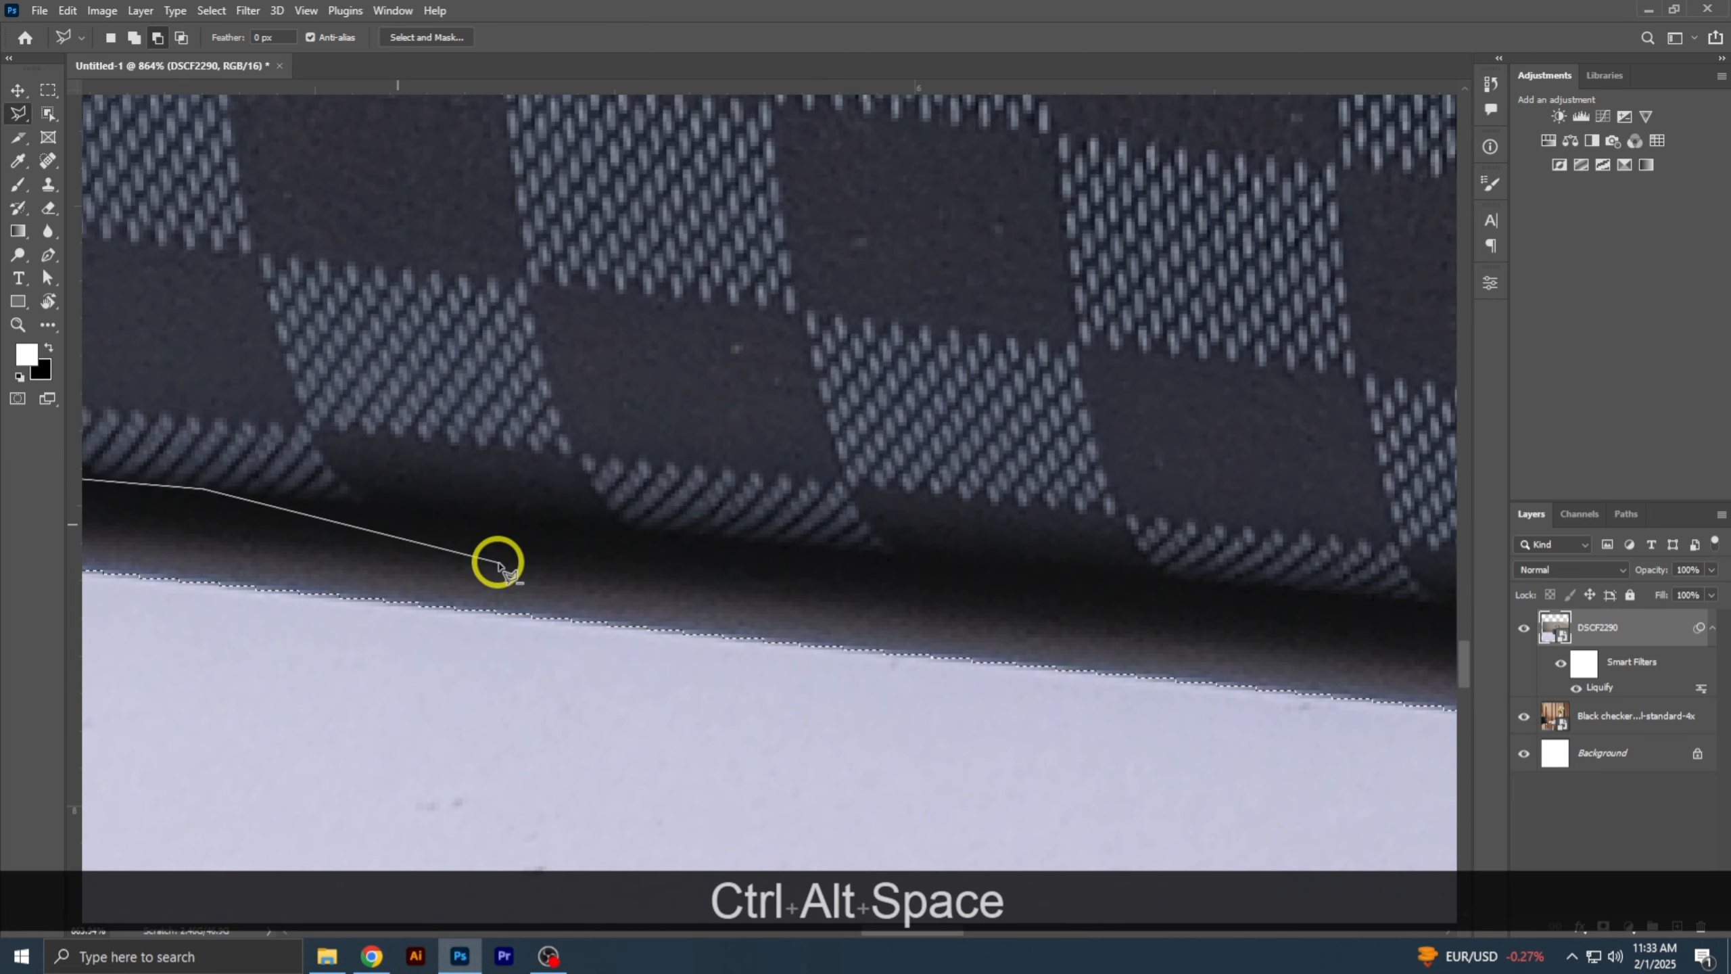
click(1127, 573)
drag(1200, 587, 352, 475)
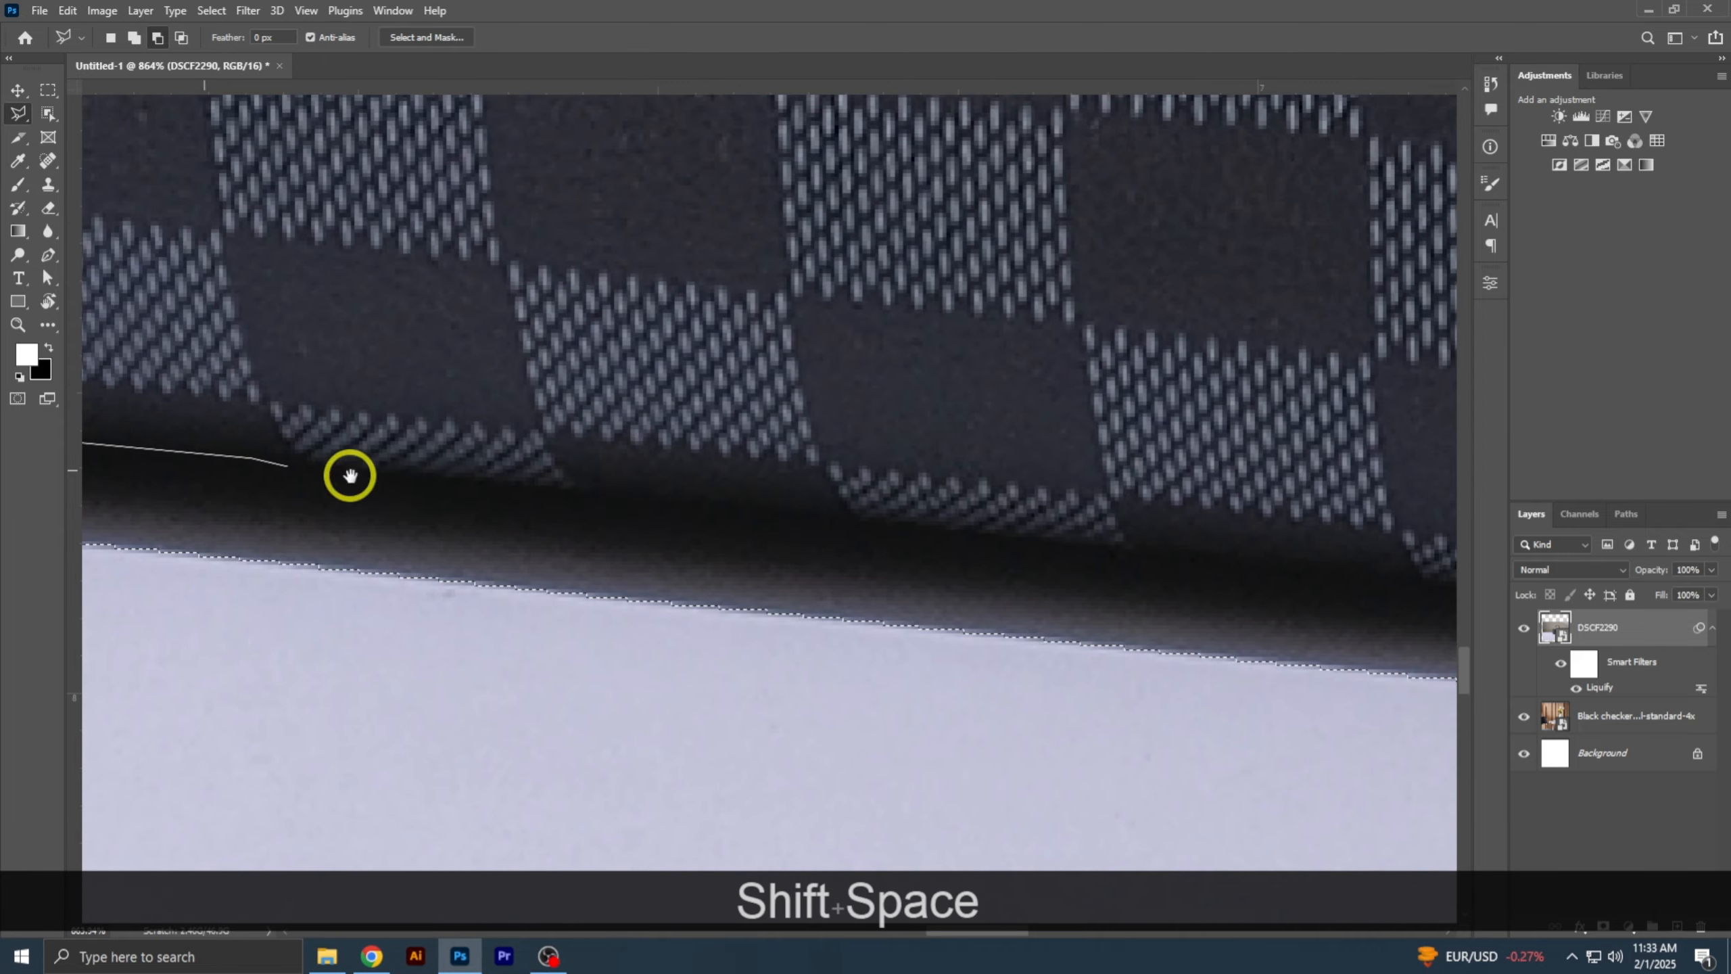
click(1028, 541)
drag(1147, 556, 299, 508)
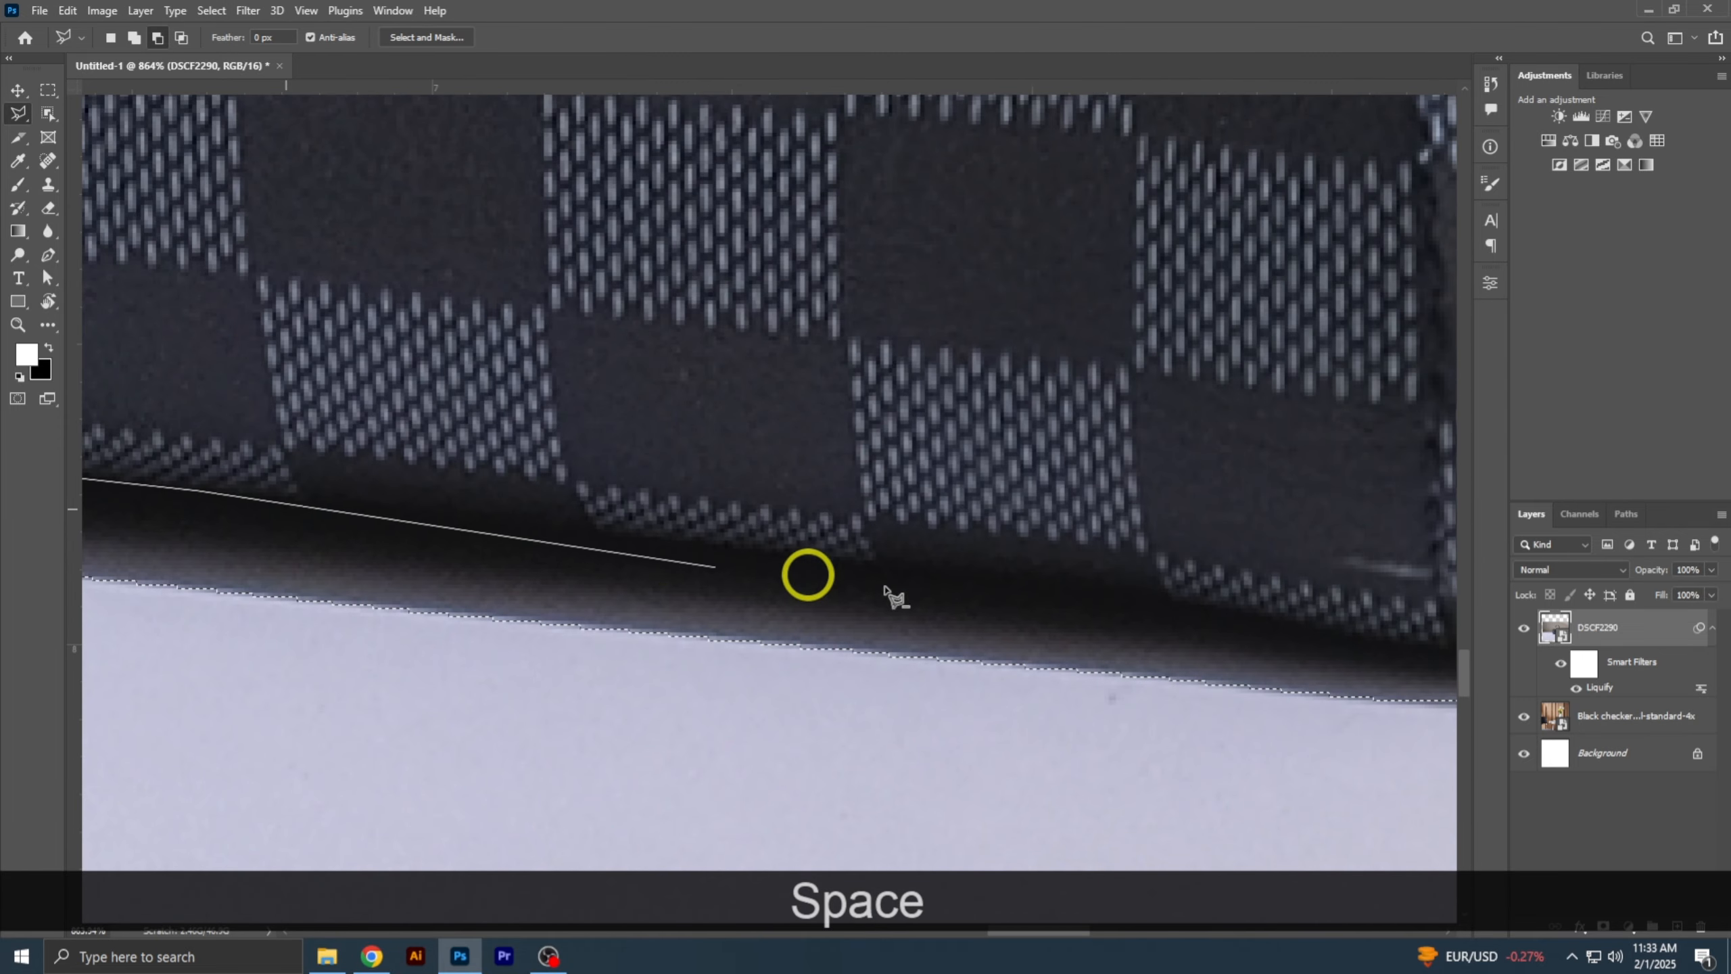
click(925, 568)
drag(1103, 599, 455, 522)
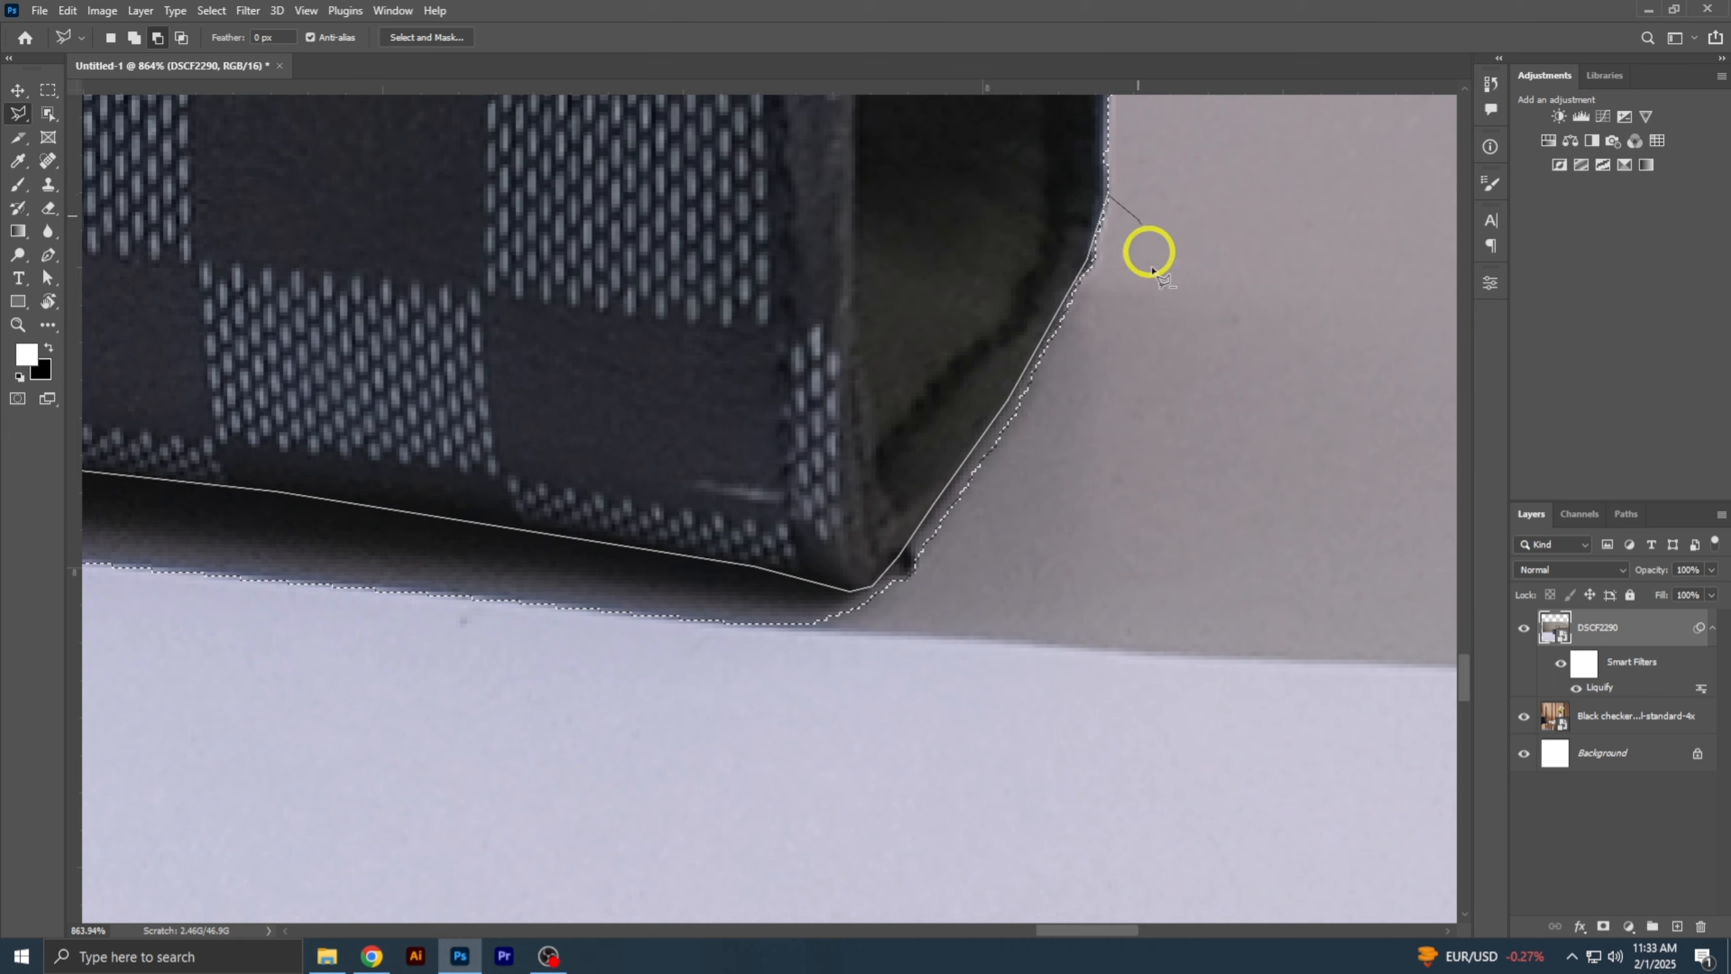
- Close the outline beneath the bag's contact shadow and subtract the shadow strip from the selection
click(547, 716)
click(282, 664)
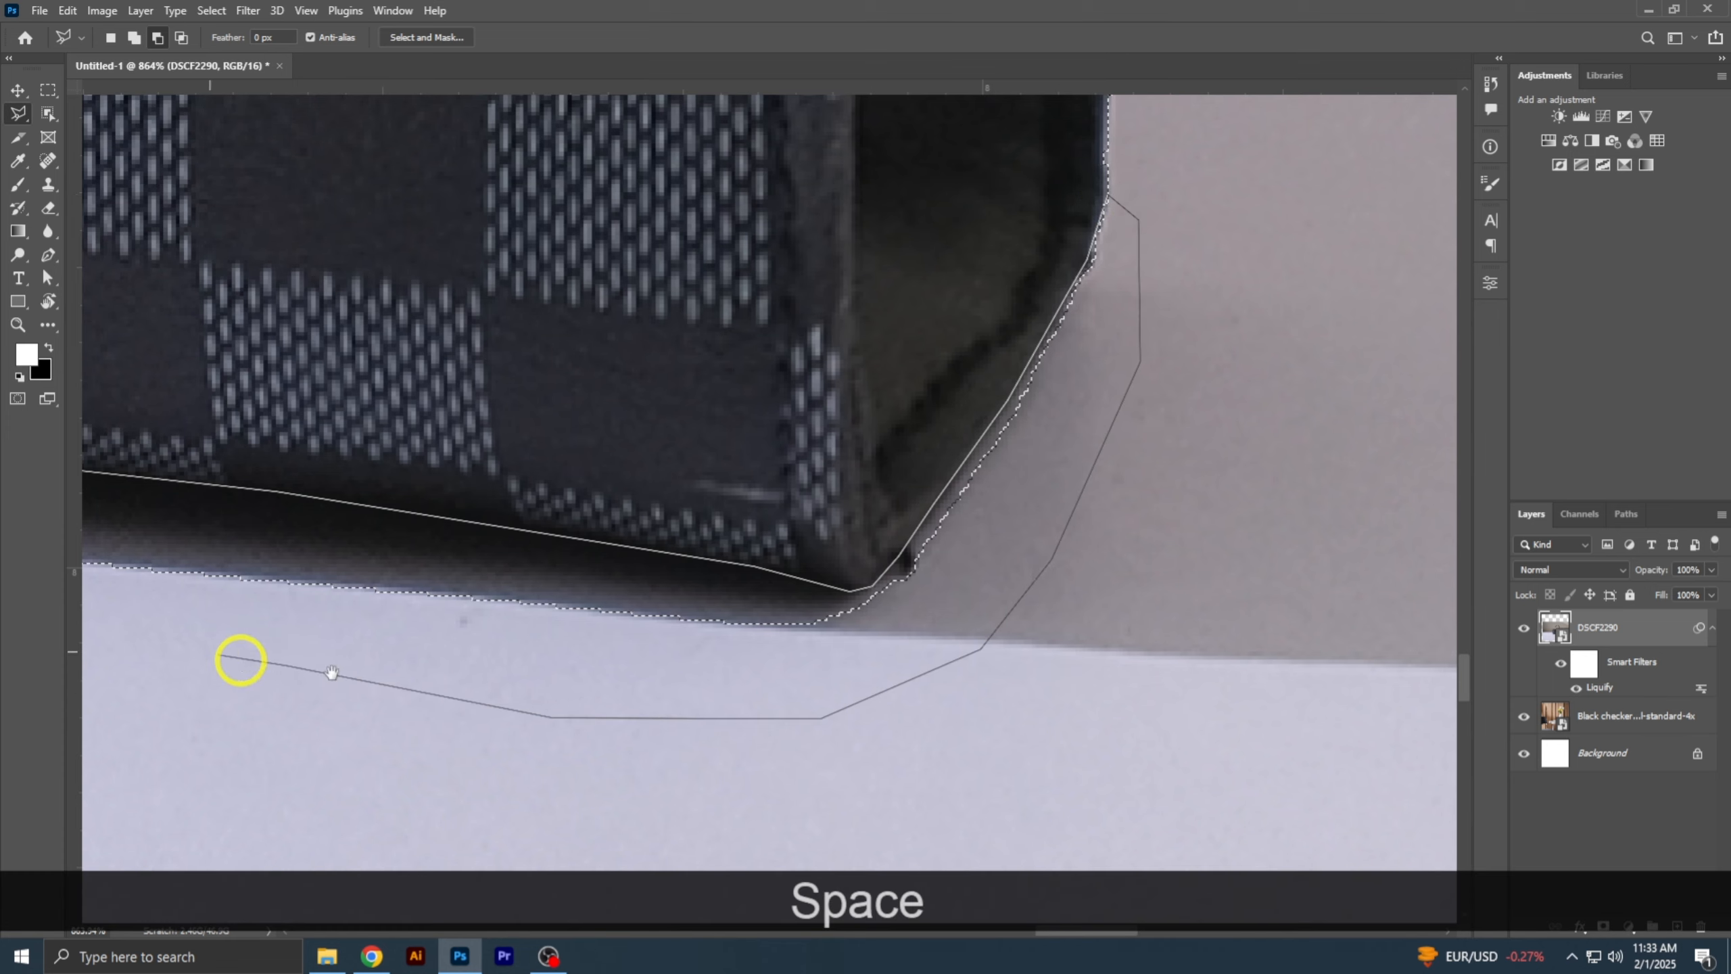
drag(240, 658, 587, 653)
ctrl+alt+click(582, 654)
ctrl+alt+click(583, 655)
click(511, 608)
drag(453, 583, 1358, 697)
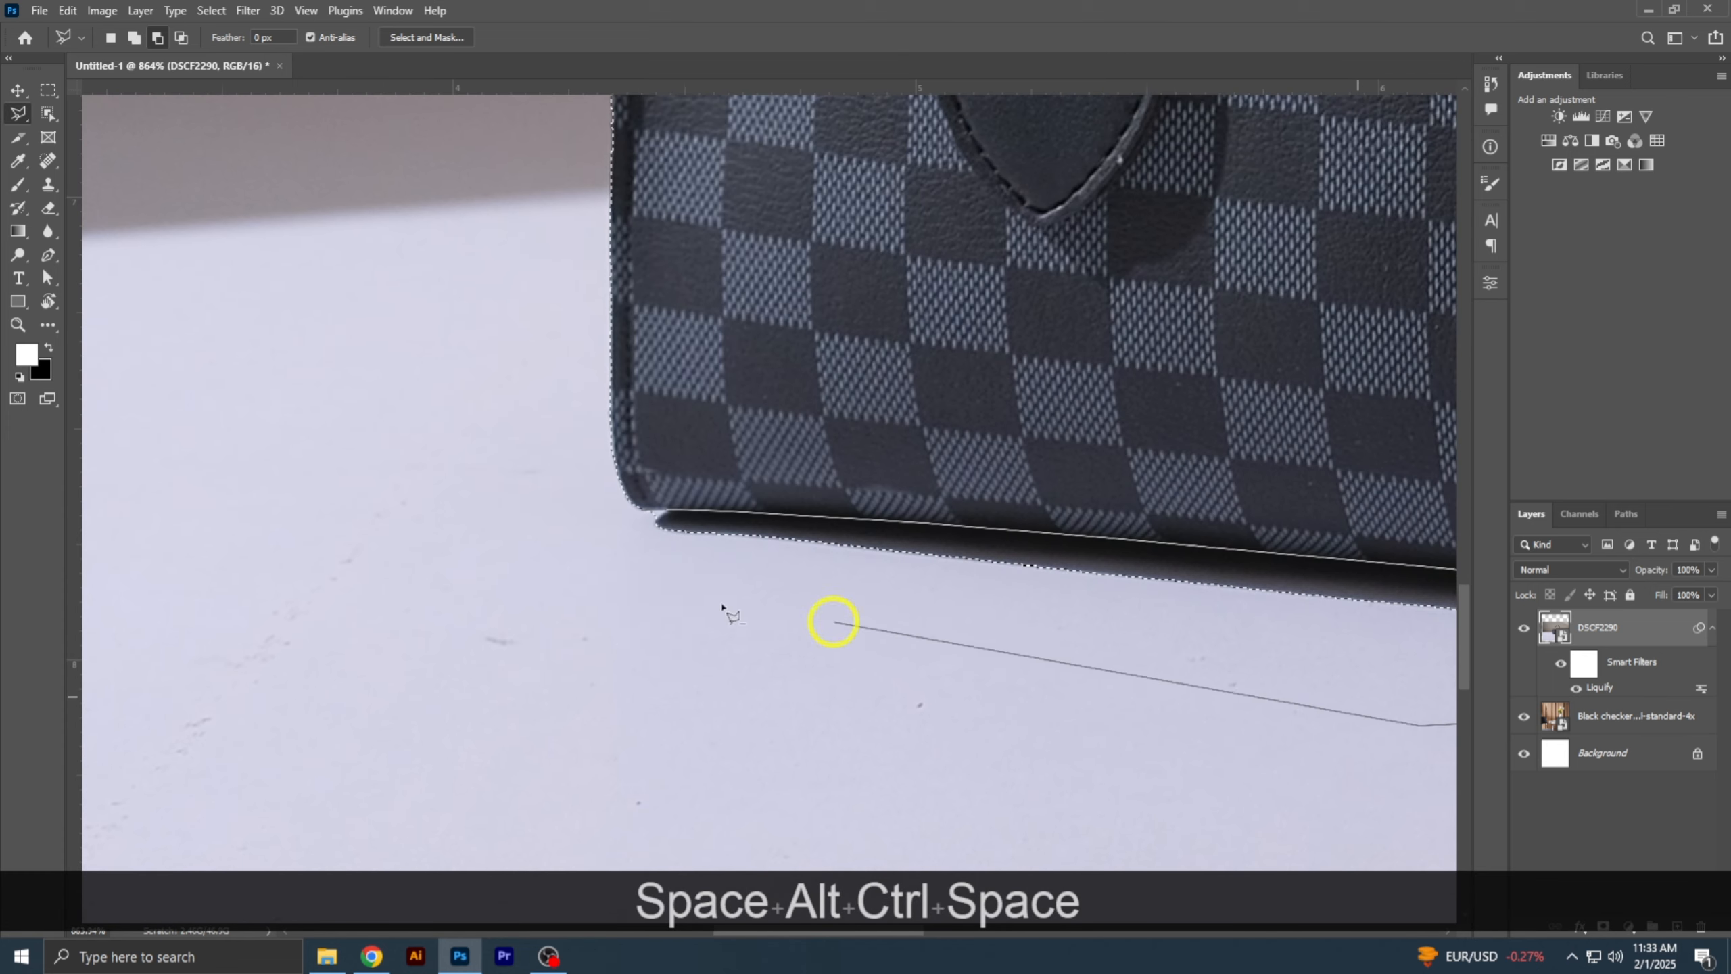
key(Return)
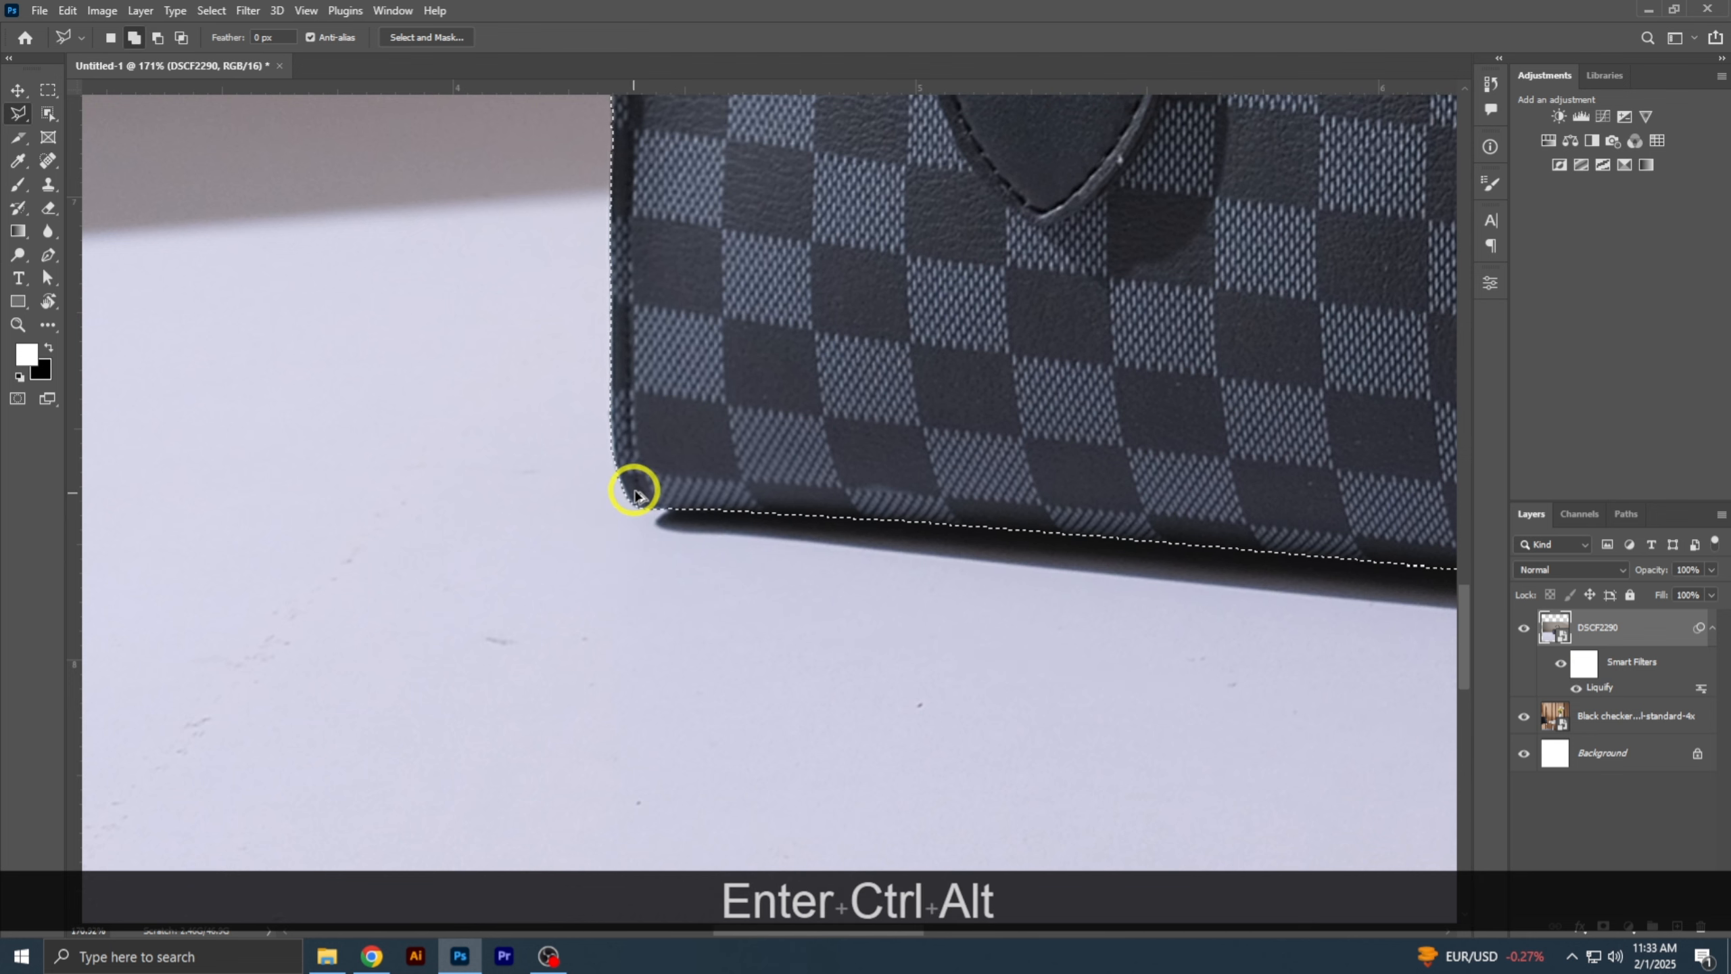
- Trace a subtracting Polygonal Lasso outline up the bag's outer right edge to its top corner
scroll(635, 490, up, 5)
scroll(637, 517, up, 2)
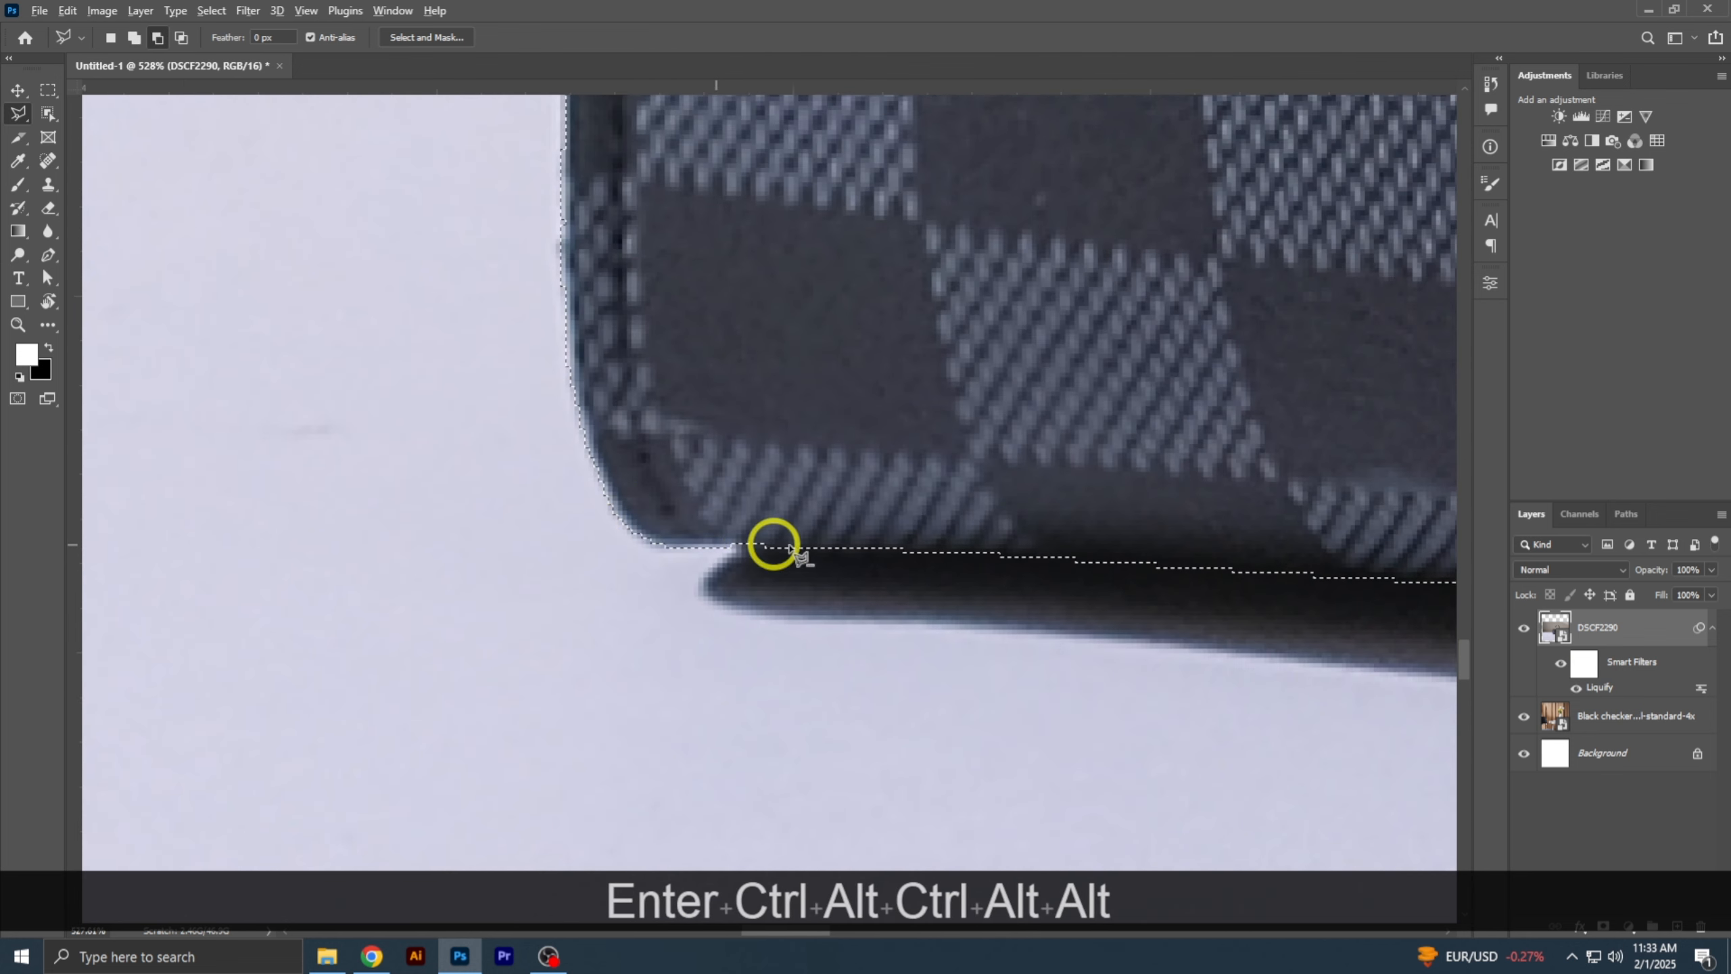
scroll(658, 535, down, 10)
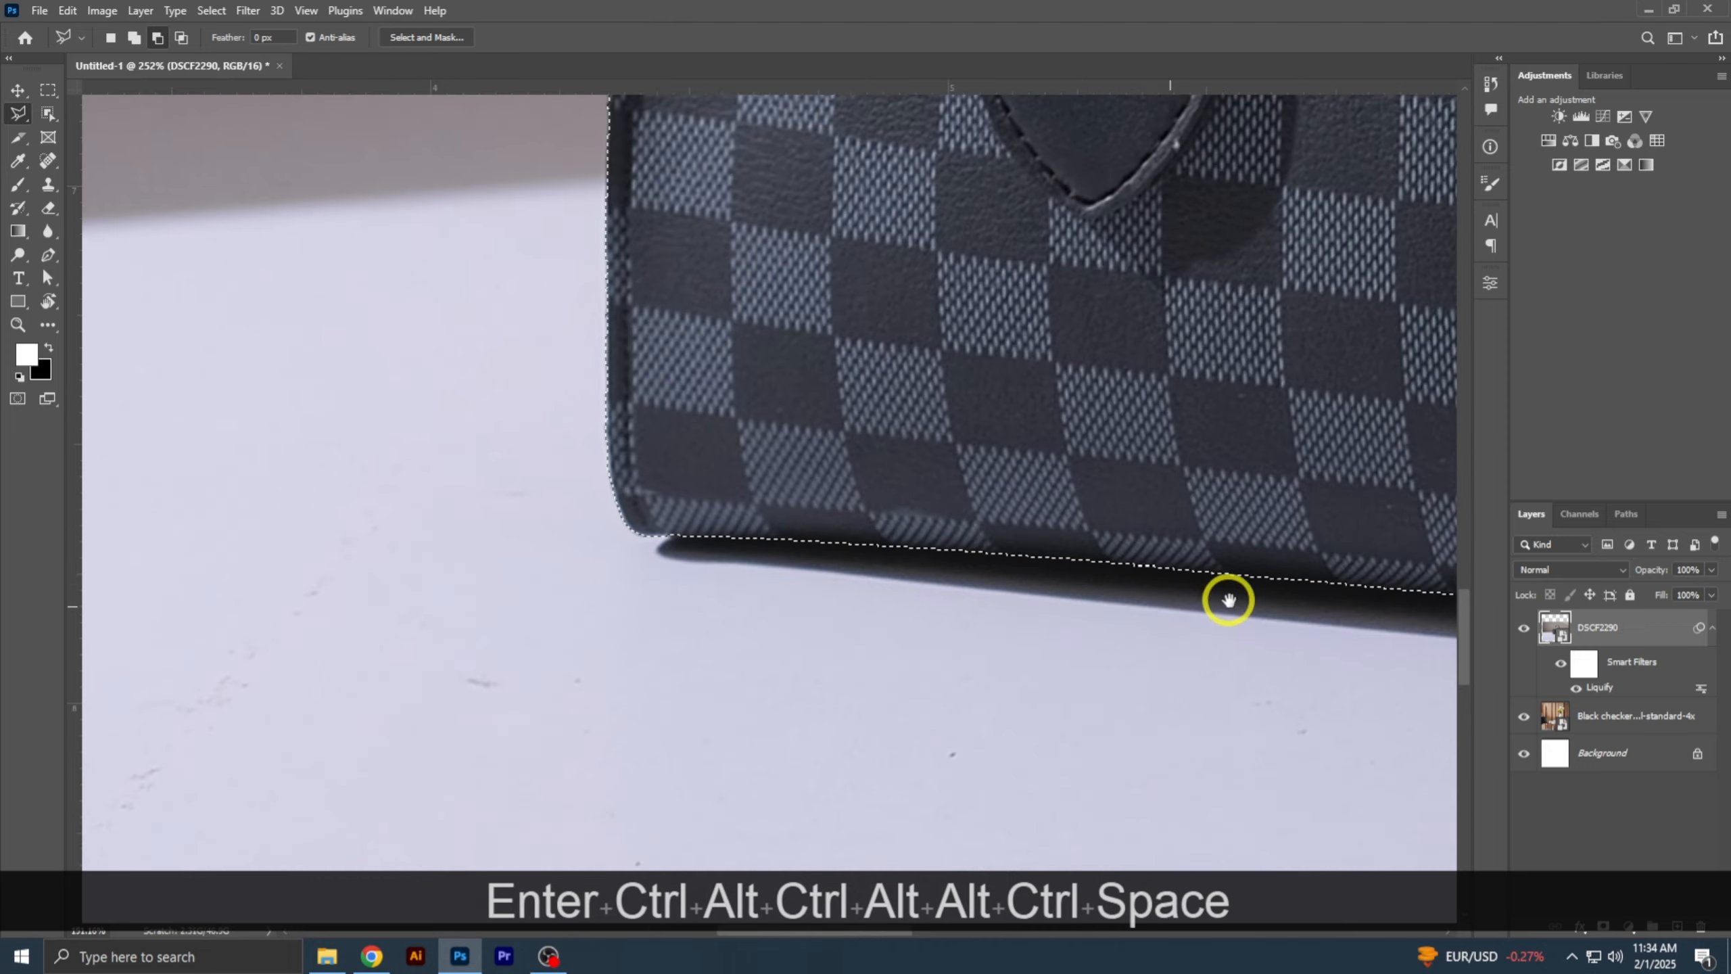
drag(1231, 599, 221, 549)
scroll(538, 595, up, 12)
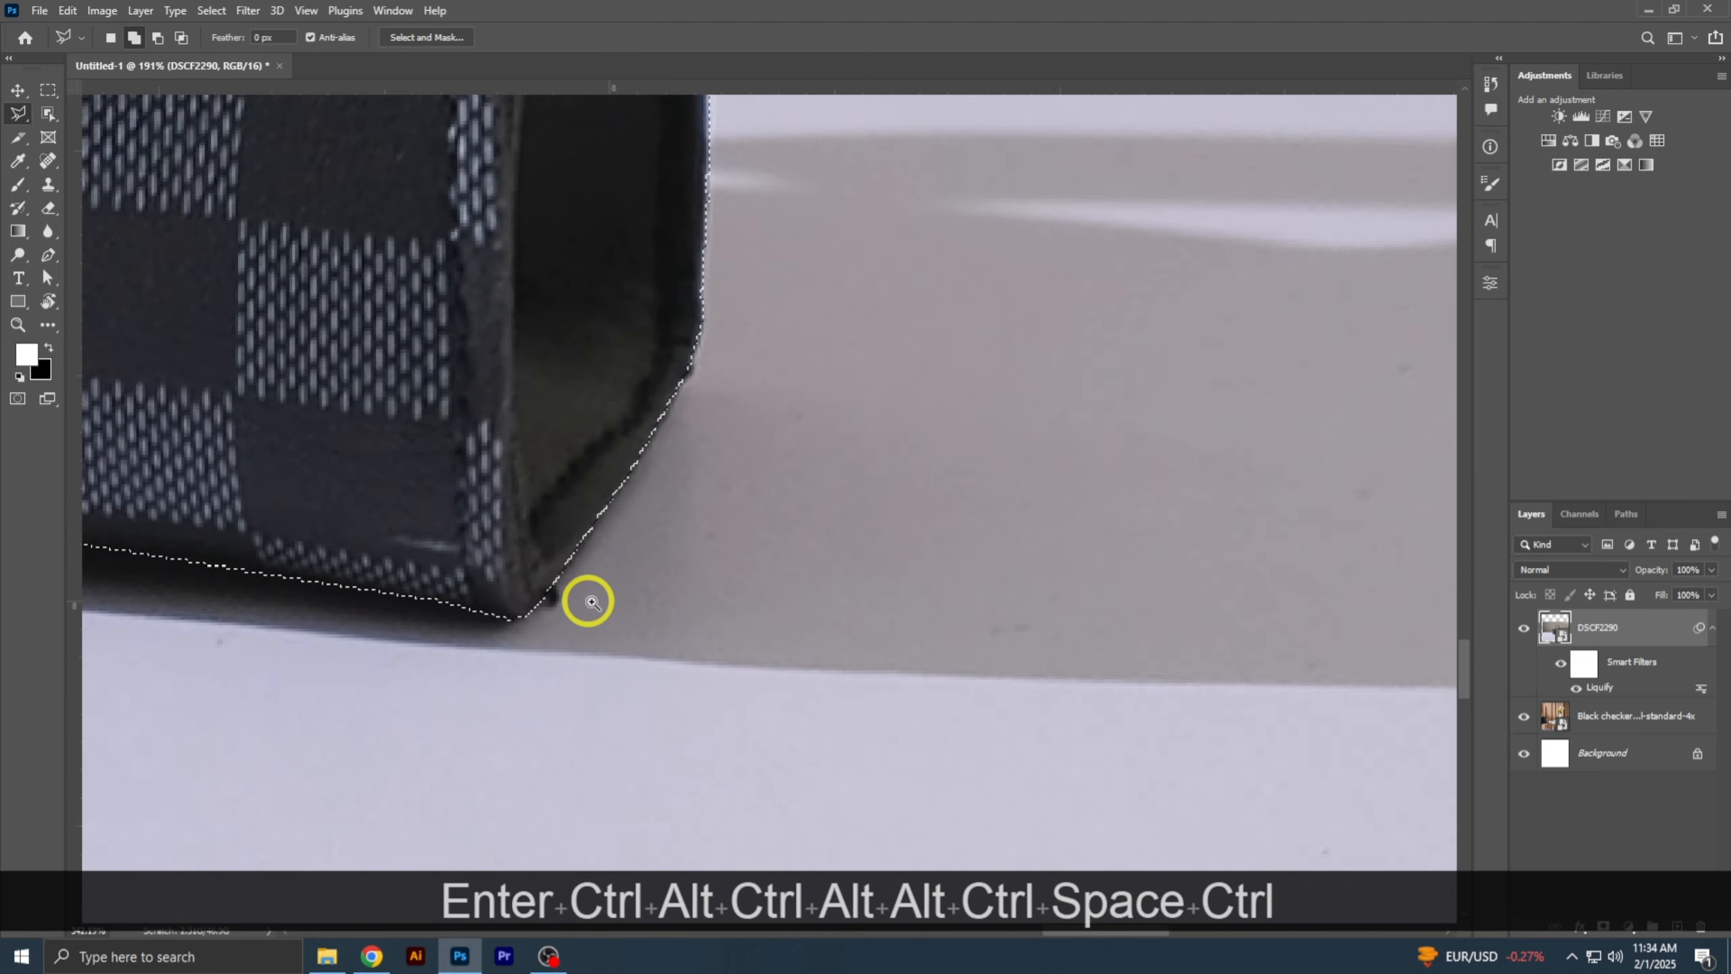
drag(672, 440, 555, 727)
drag(684, 437, 665, 579)
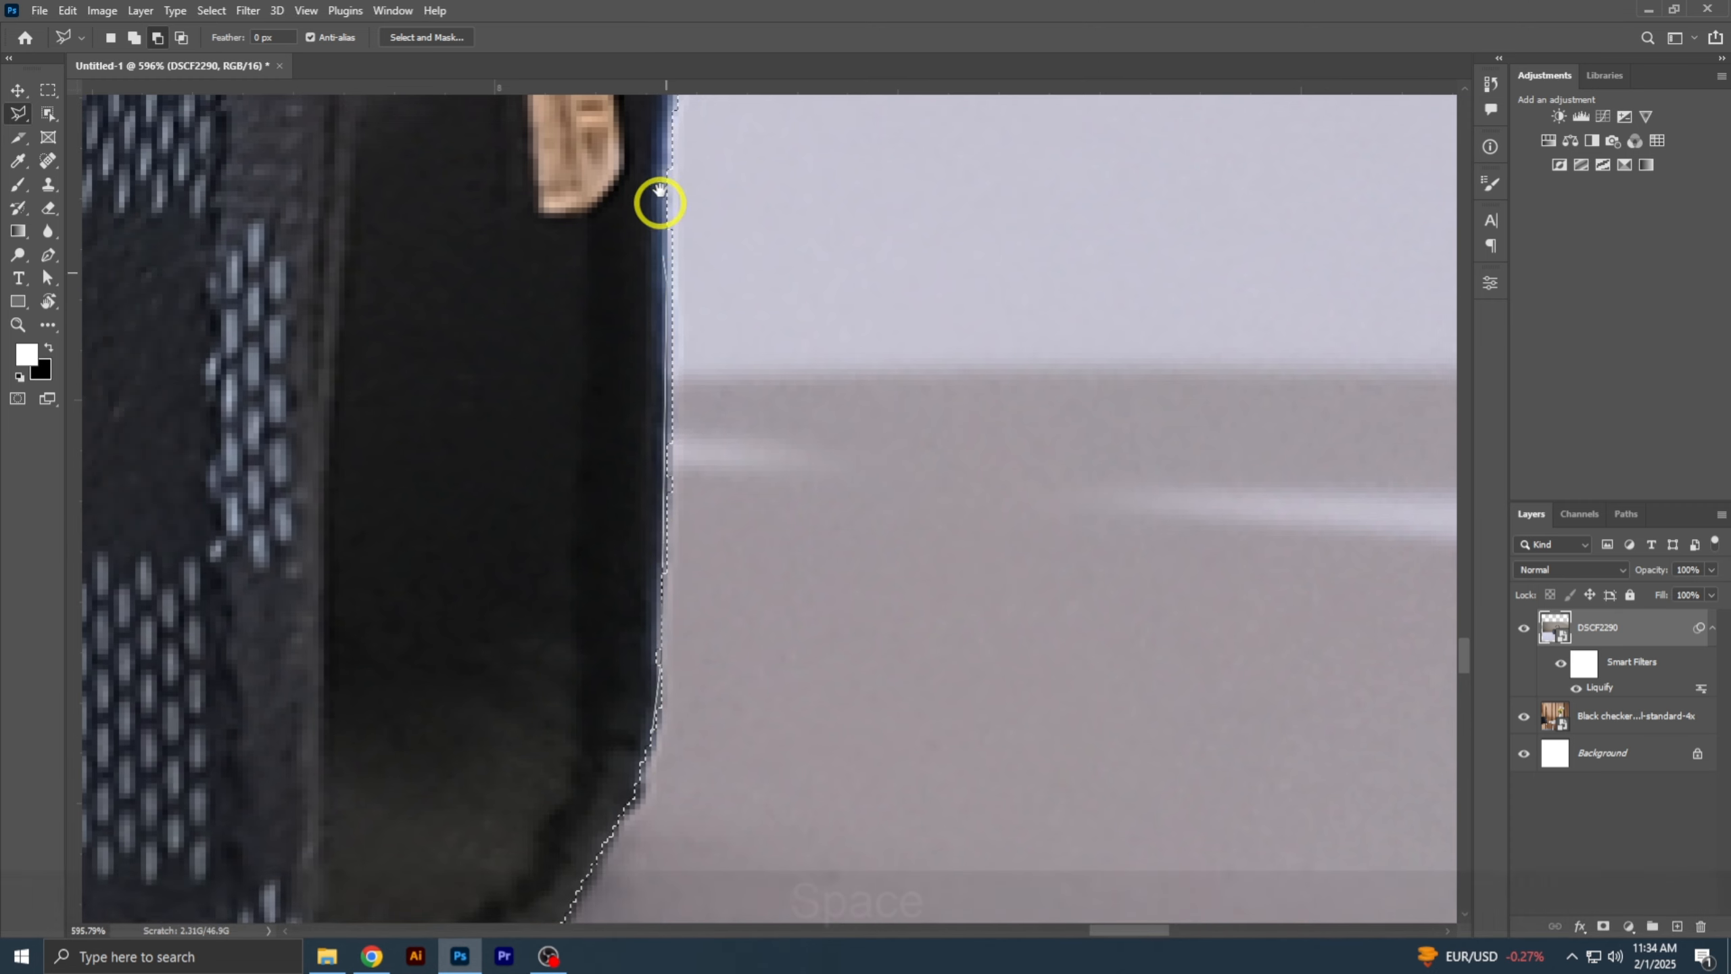
drag(665, 201, 601, 717)
drag(591, 238, 589, 842)
drag(590, 252, 587, 737)
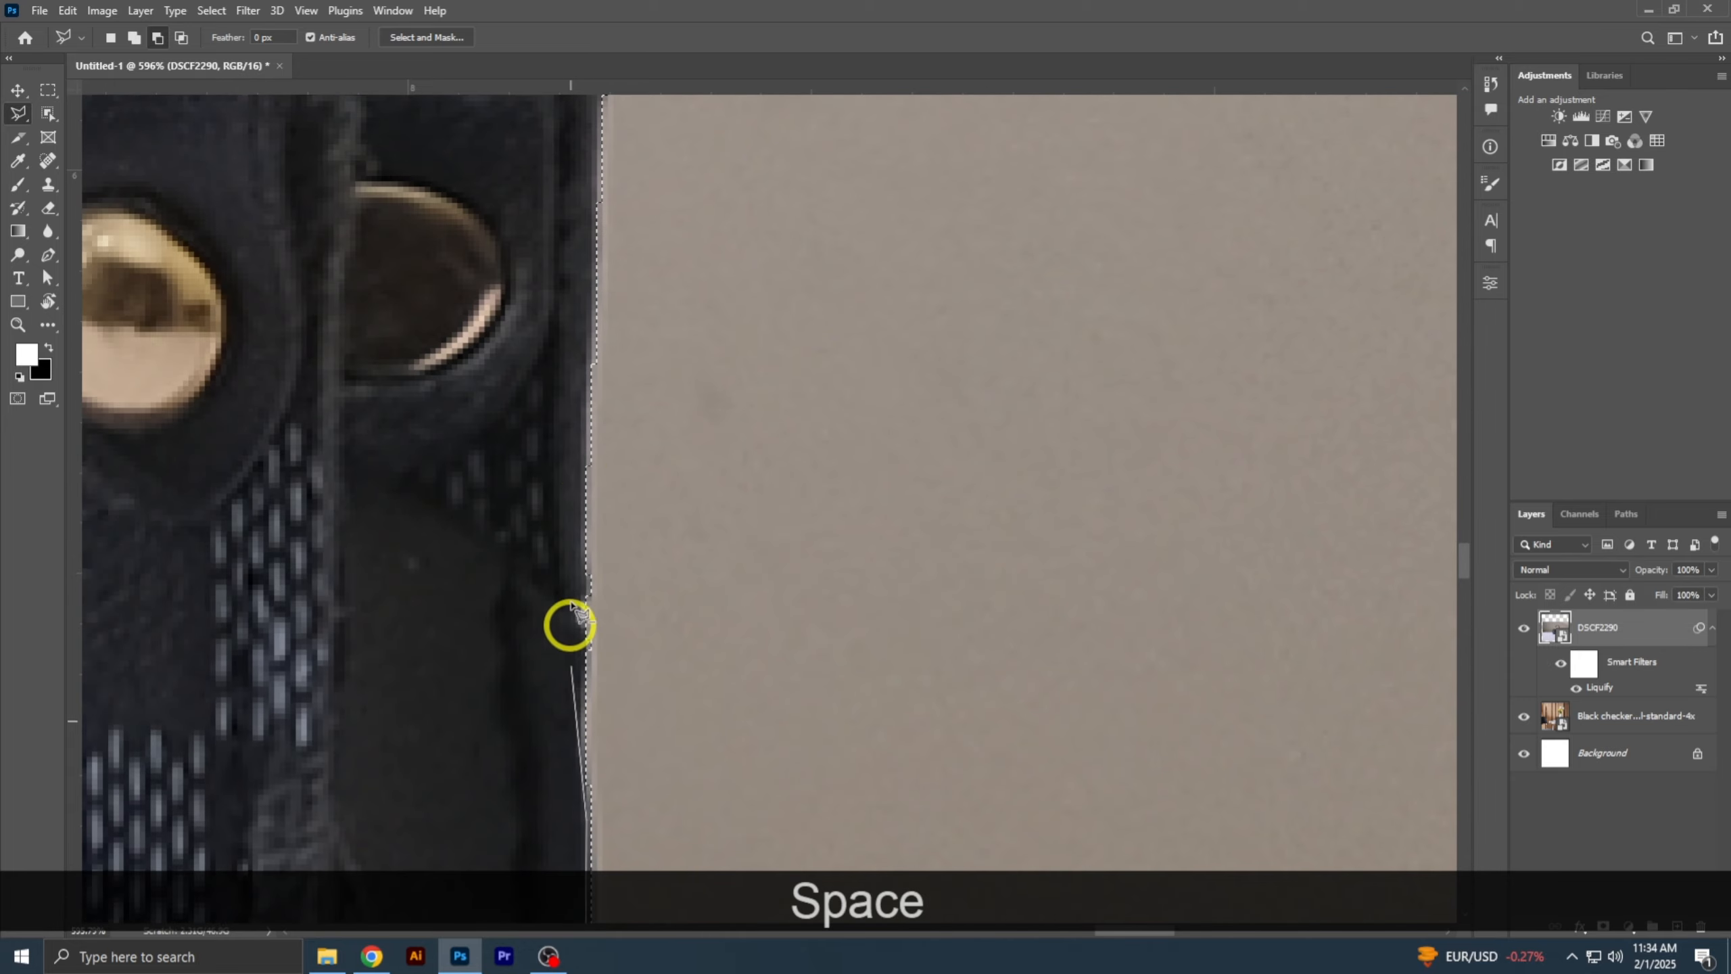
click(580, 611)
drag(587, 506, 589, 930)
- Close the outline in the background beside the side panel and subtract that strip from the selection
click(598, 488)
click(668, 500)
ctrl+alt+click(671, 504)
drag(722, 668, 783, 205)
click(795, 665)
drag(794, 672, 804, 225)
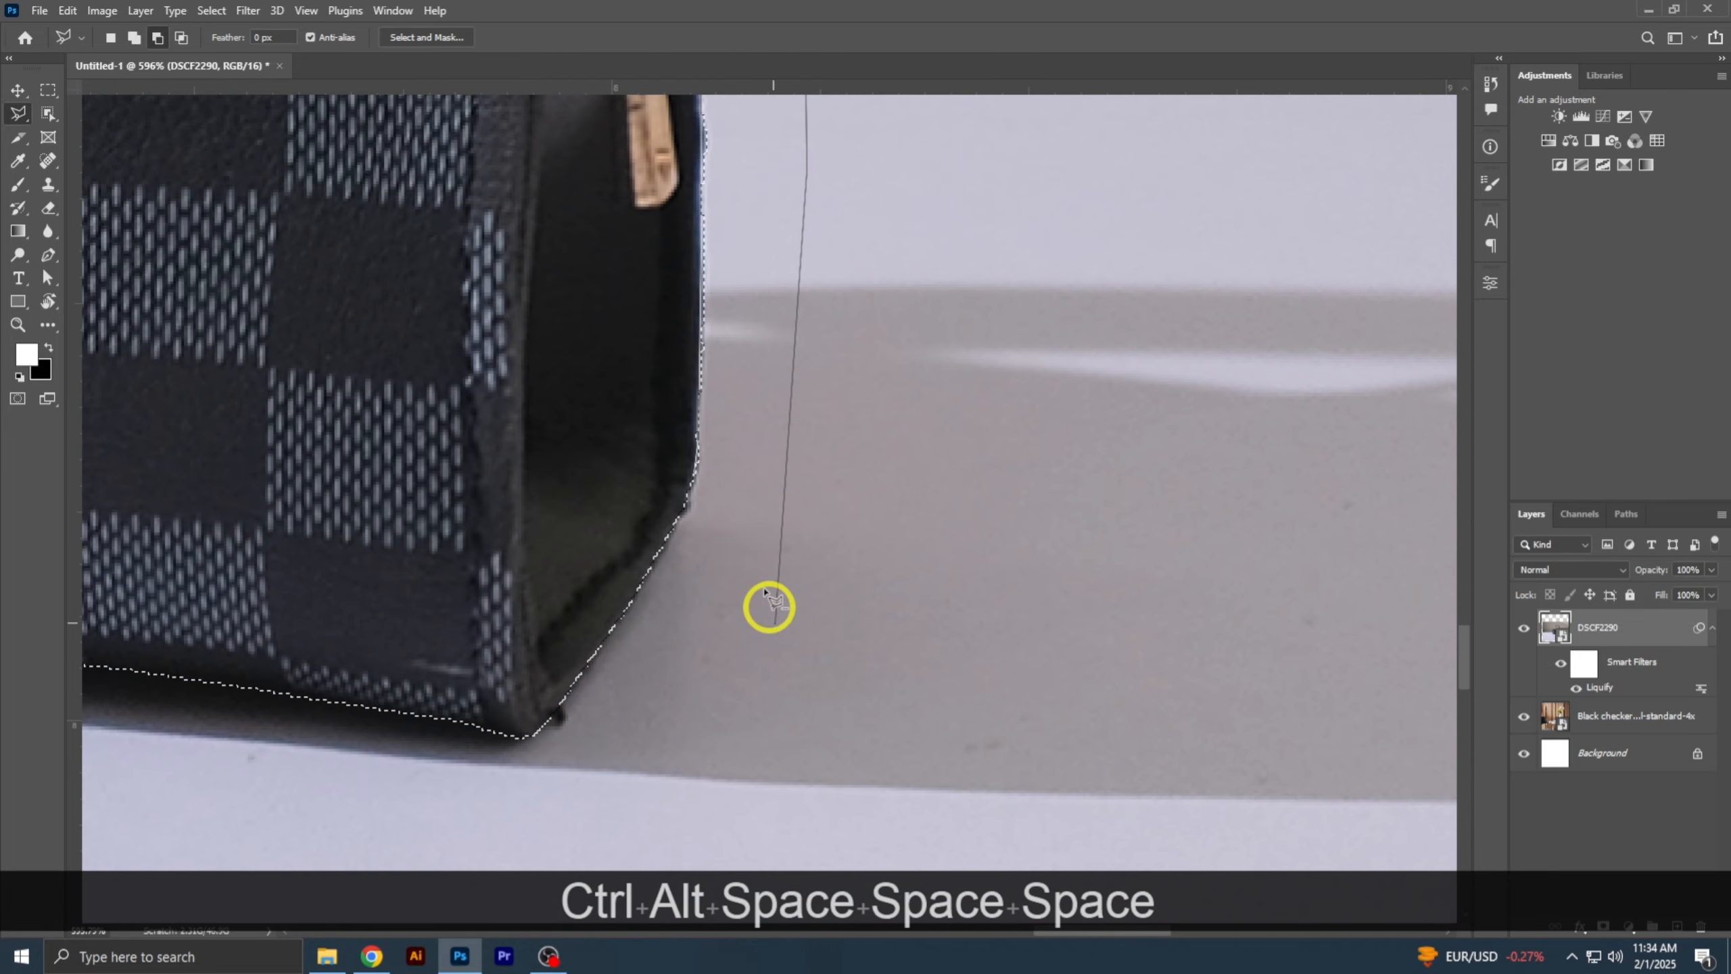
click(770, 603)
key(Return)
- Trim the selection along the bag's top edge, from the right corner tab to the base of the adjacent handle
drag(758, 390, 750, 852)
drag(145, 505, 307, 504)
alt+click(548, 454)
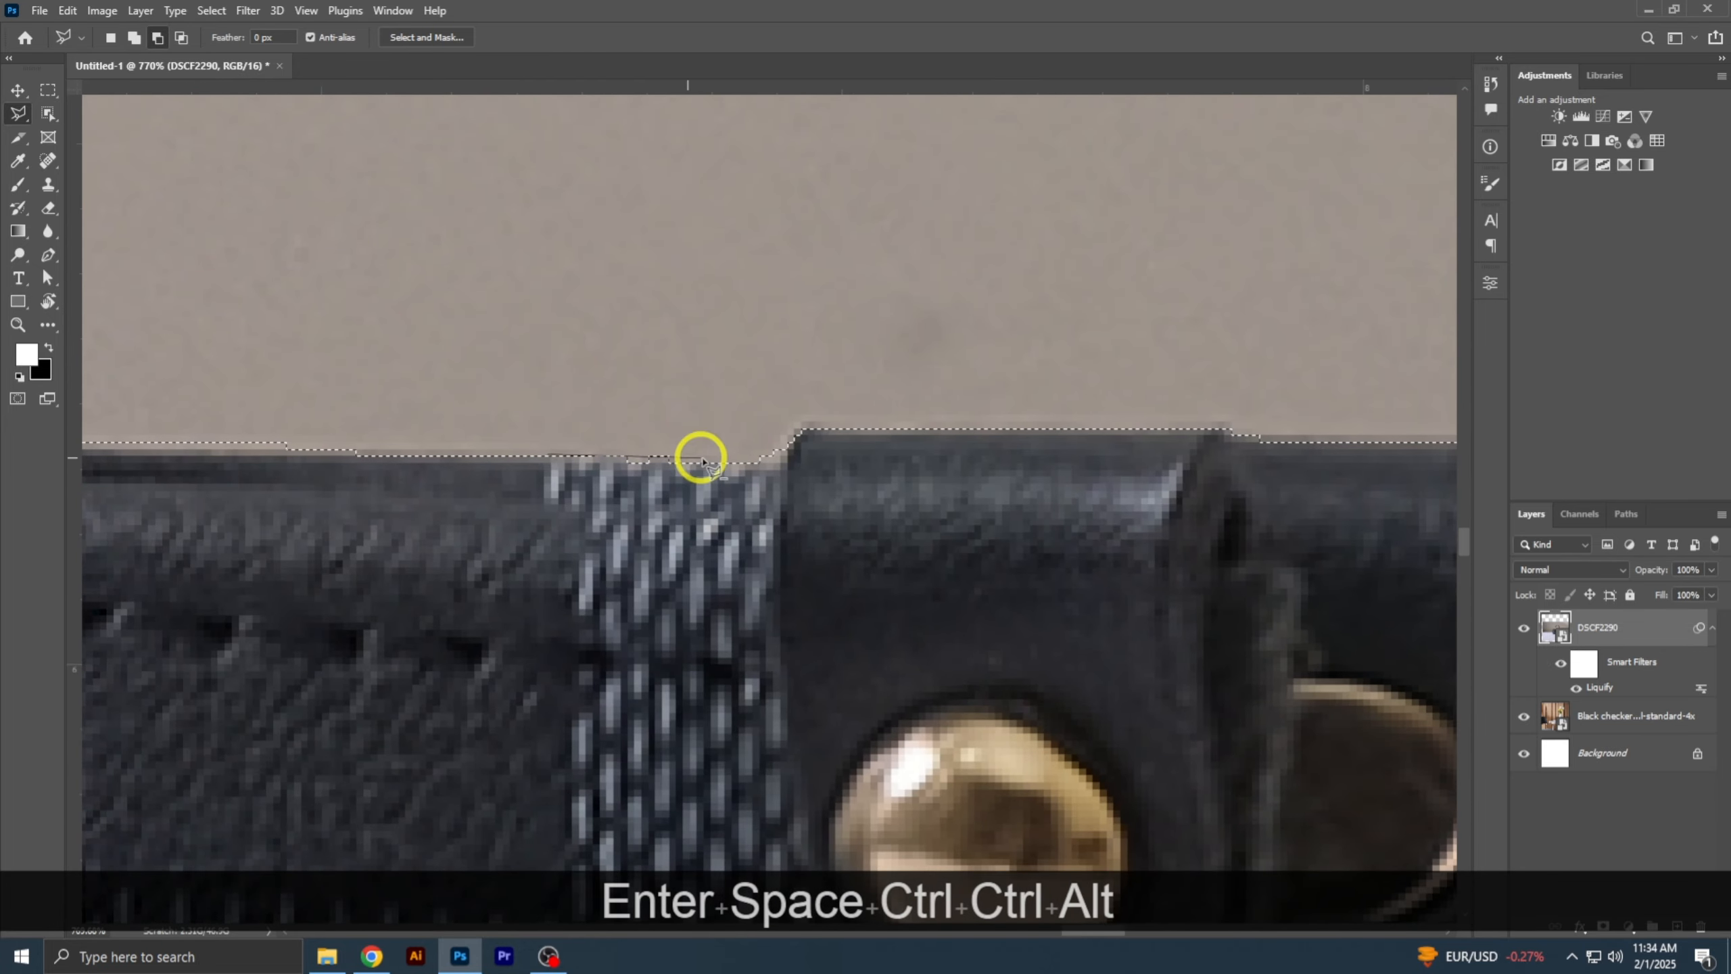
click(789, 429)
key(Return)
drag(467, 384, 981, 456)
alt+click(1092, 530)
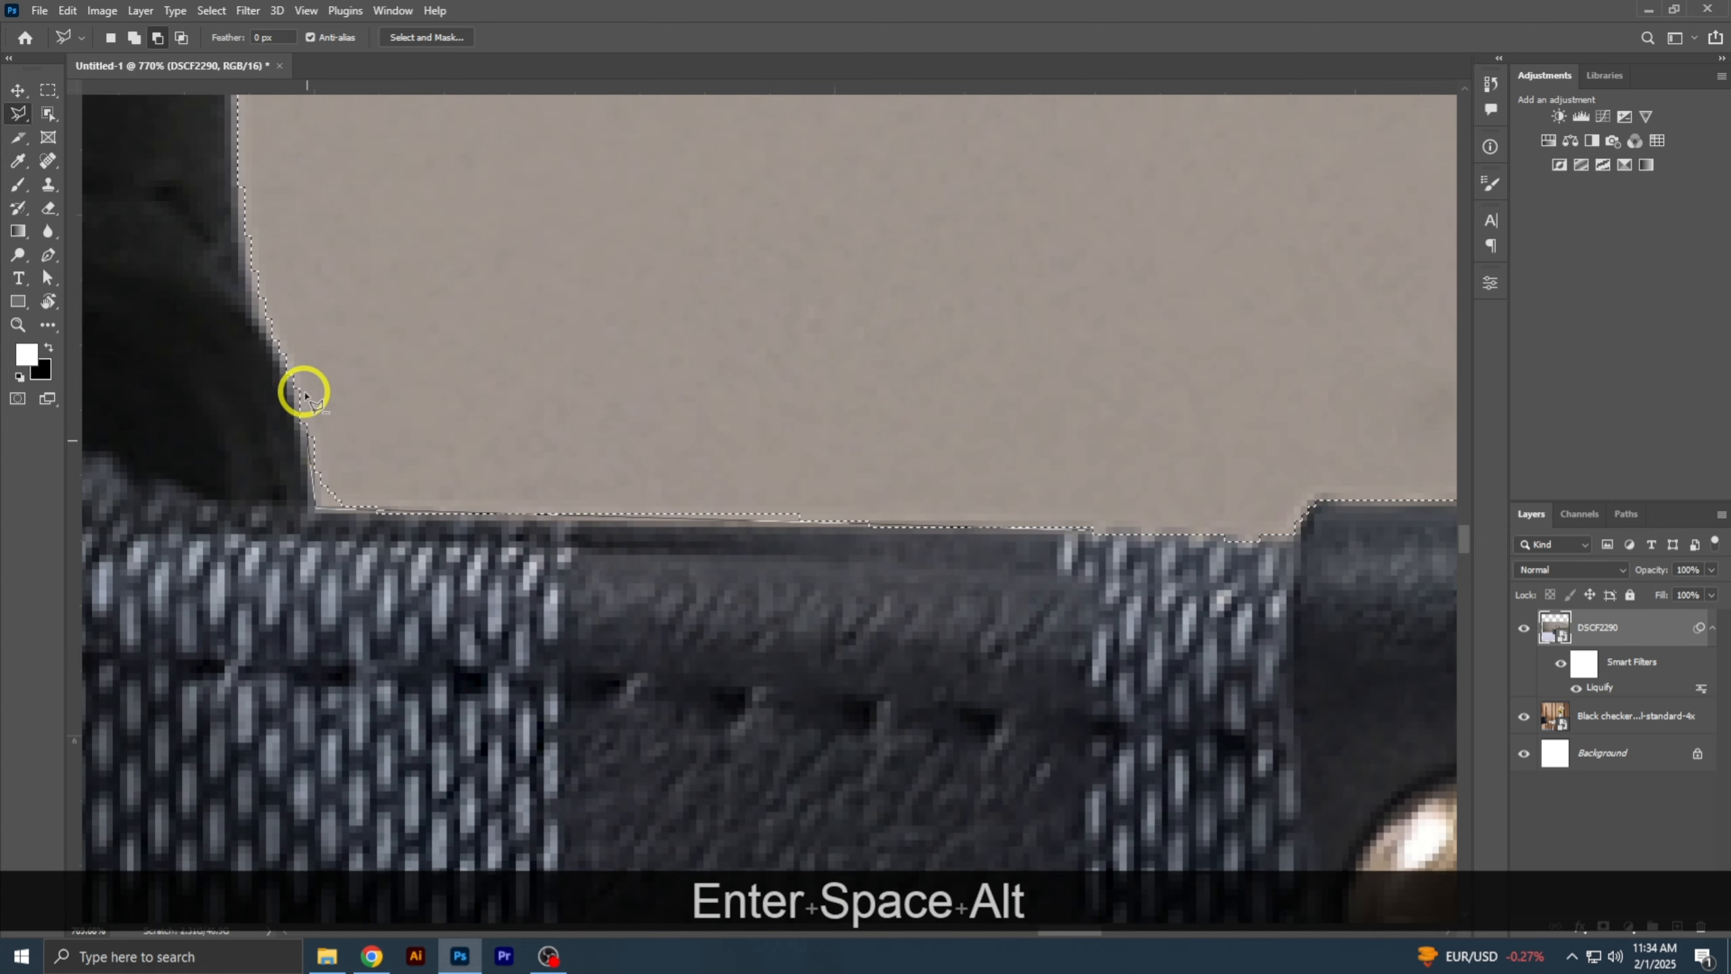
drag(305, 394, 519, 584)
click(492, 399)
key(Return)
- Trim background from the selection along the handle's outer right edge and around the handles' upper part
drag(712, 595, 594, 593)
drag(588, 436, 584, 750)
alt+click(592, 827)
click(590, 568)
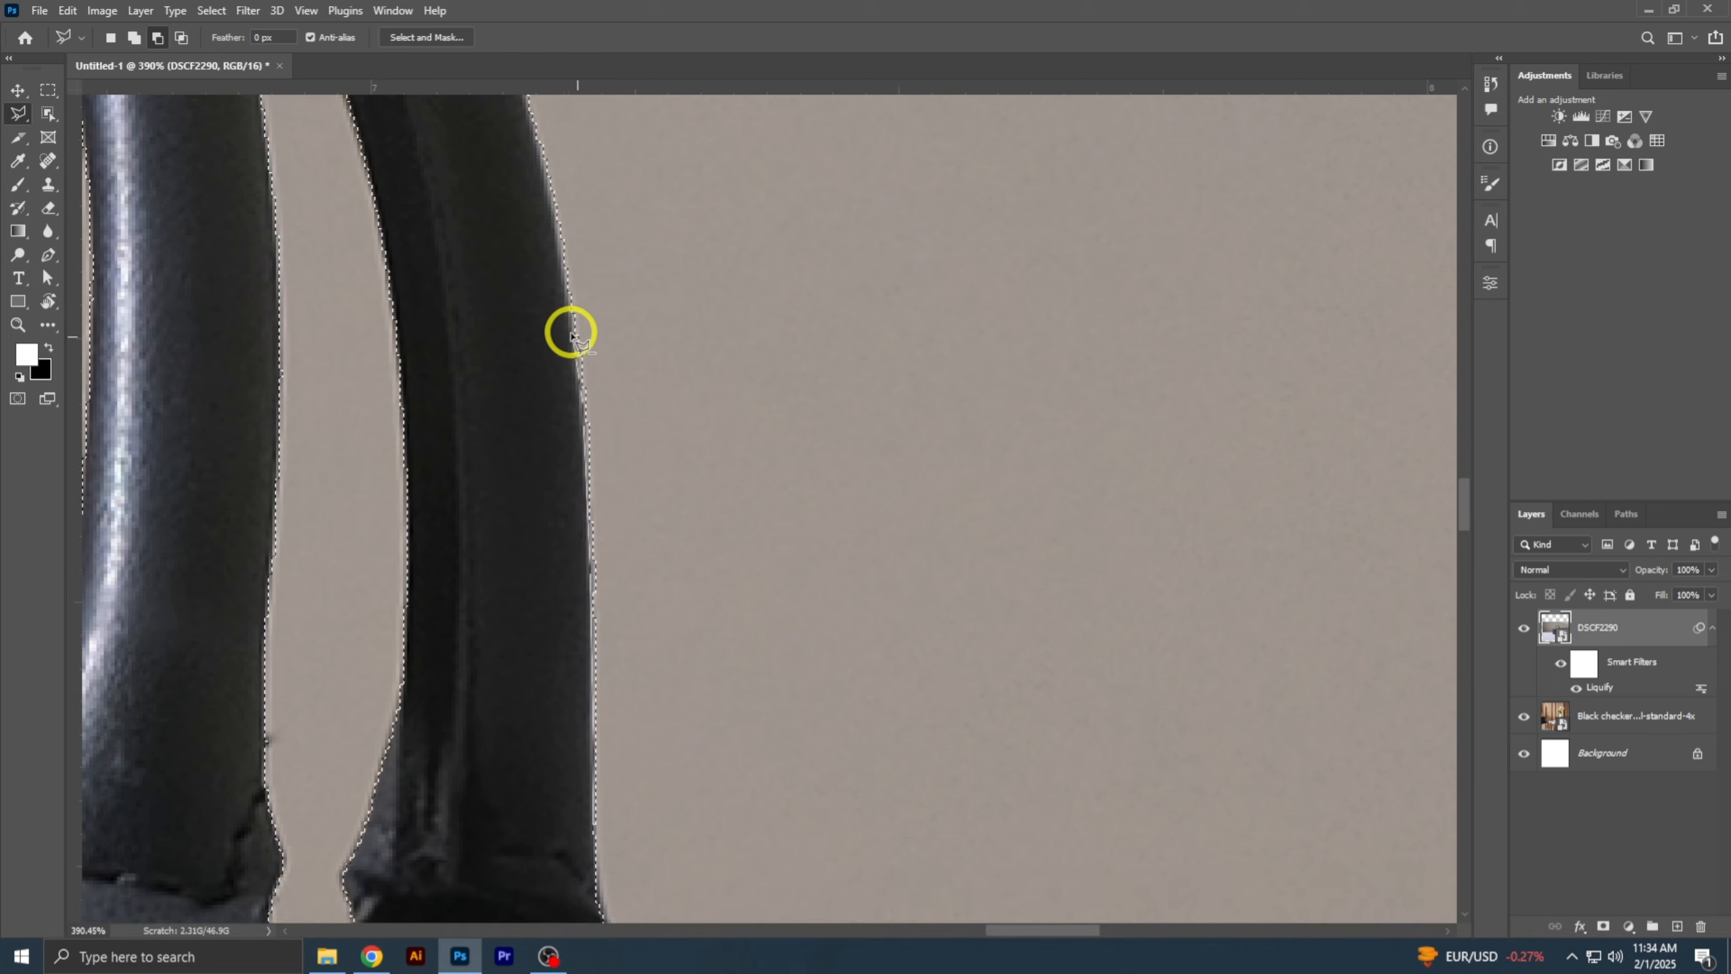
key(Return)
drag(755, 321, 750, 723)
mouse_move(382, 225)
mouse_down()
mouse_move(505, 443)
mouse_move(634, 580)
mouse_up()
mouse_move(334, 347)
ctrl+mouse_down()
mouse_move(391, 348)
mouse_move(646, 464)
ctrl+mouse_up()
mouse_move(647, 464)
ctrl+mouse_down()
mouse_move(696, 464)
mouse_move(665, 464)
ctrl+mouse_up()
alt+click(842, 440)
key(Return)
- Trim the selection around the small leather tab on the top edge beside the left handle
ctrl+drag(562, 313, 954, 477)
drag(307, 259, 614, 318)
drag(640, 811, 580, 226)
drag(355, 736, 682, 455)
ctrl+drag(538, 455, 961, 382)
click(616, 523)
click(732, 524)
click(887, 445)
key(Return)
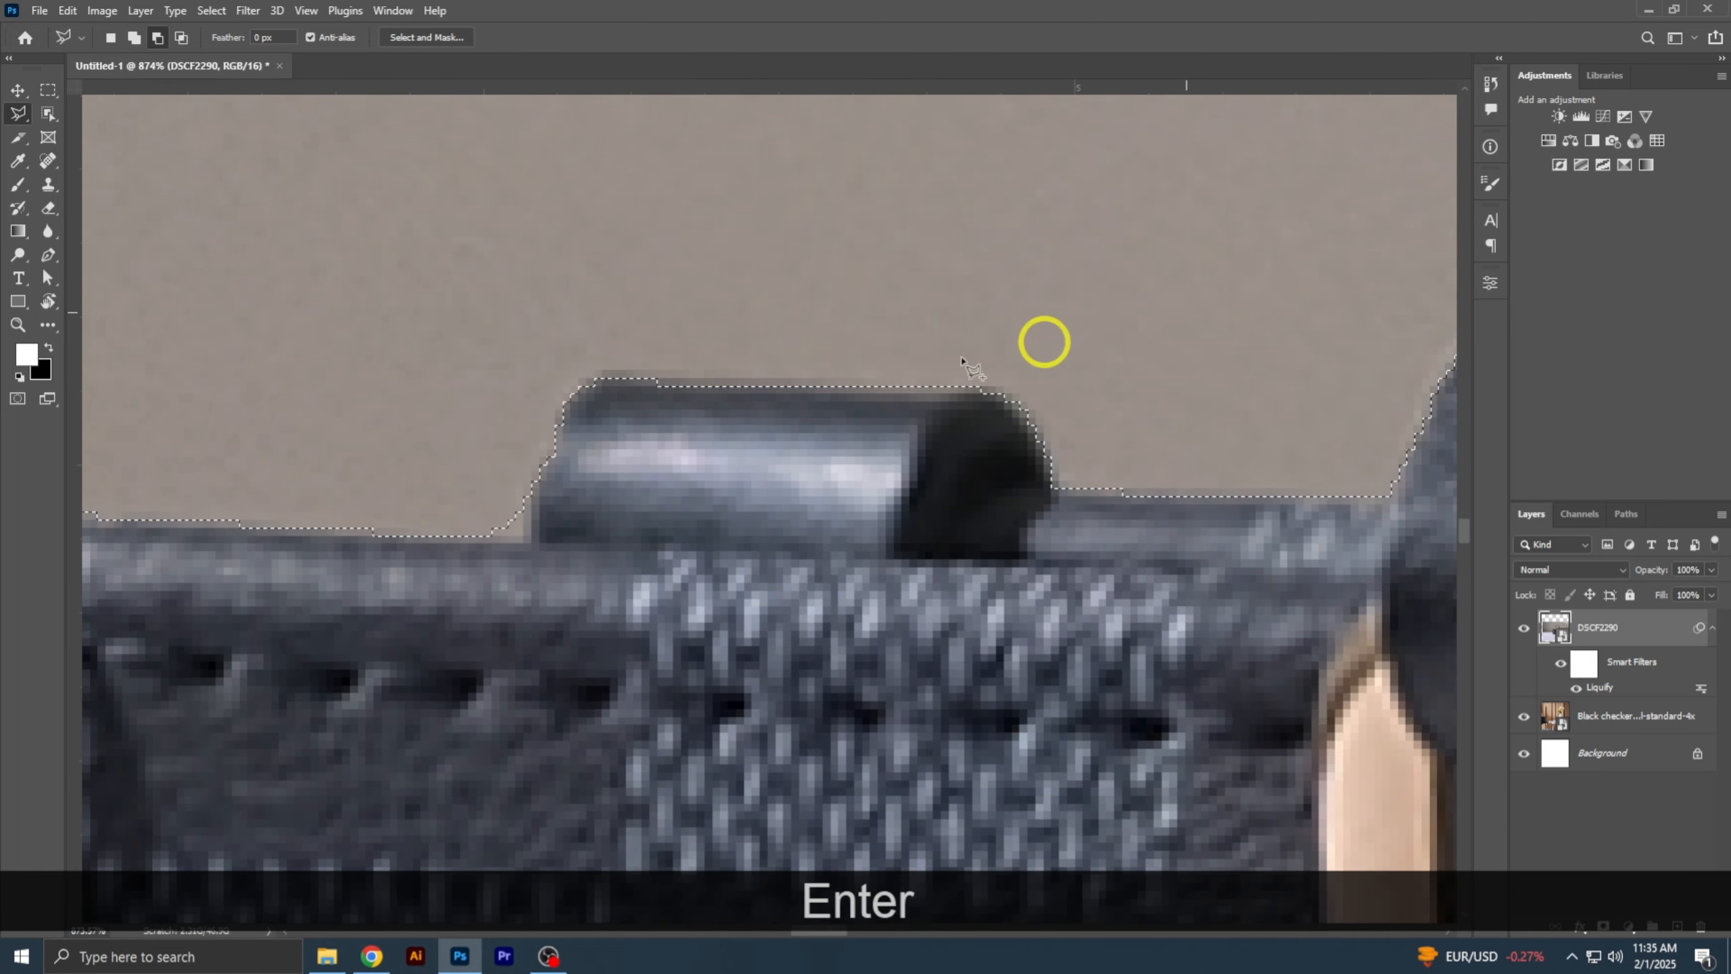
- Subtract the background between the two left leather tabs and tighten the selection over the corner tab's top
key(space)
drag(279, 539, 599, 524)
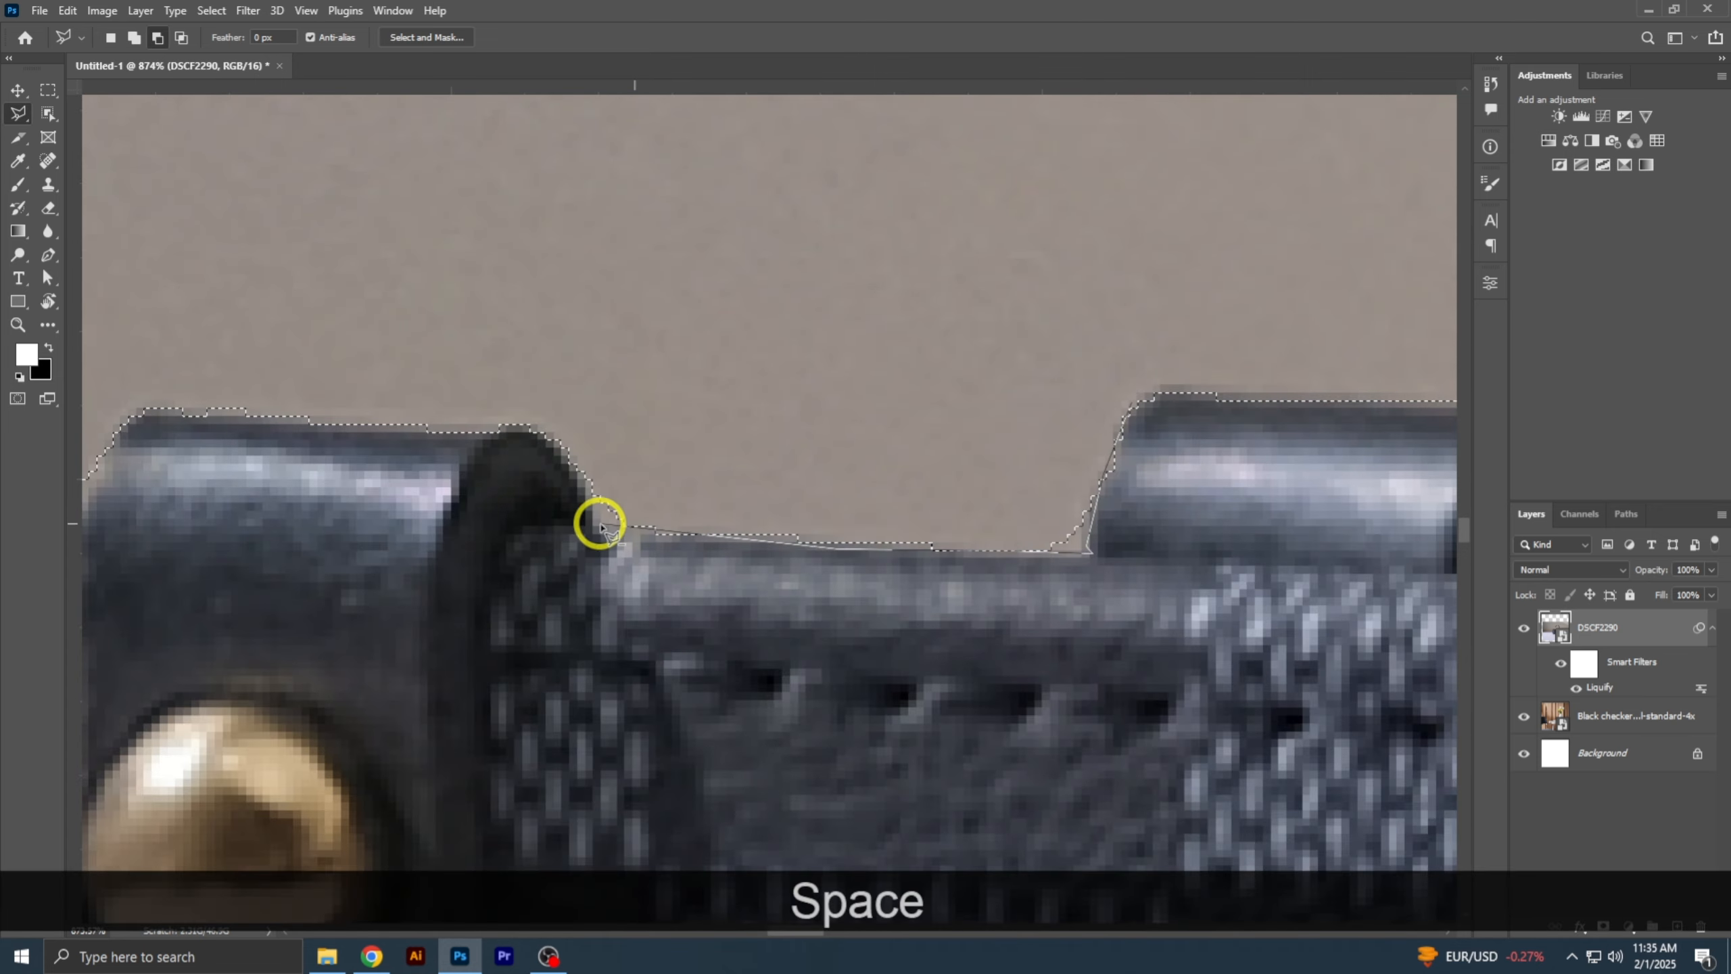
key(Return)
scroll(1134, 396, down, 2)
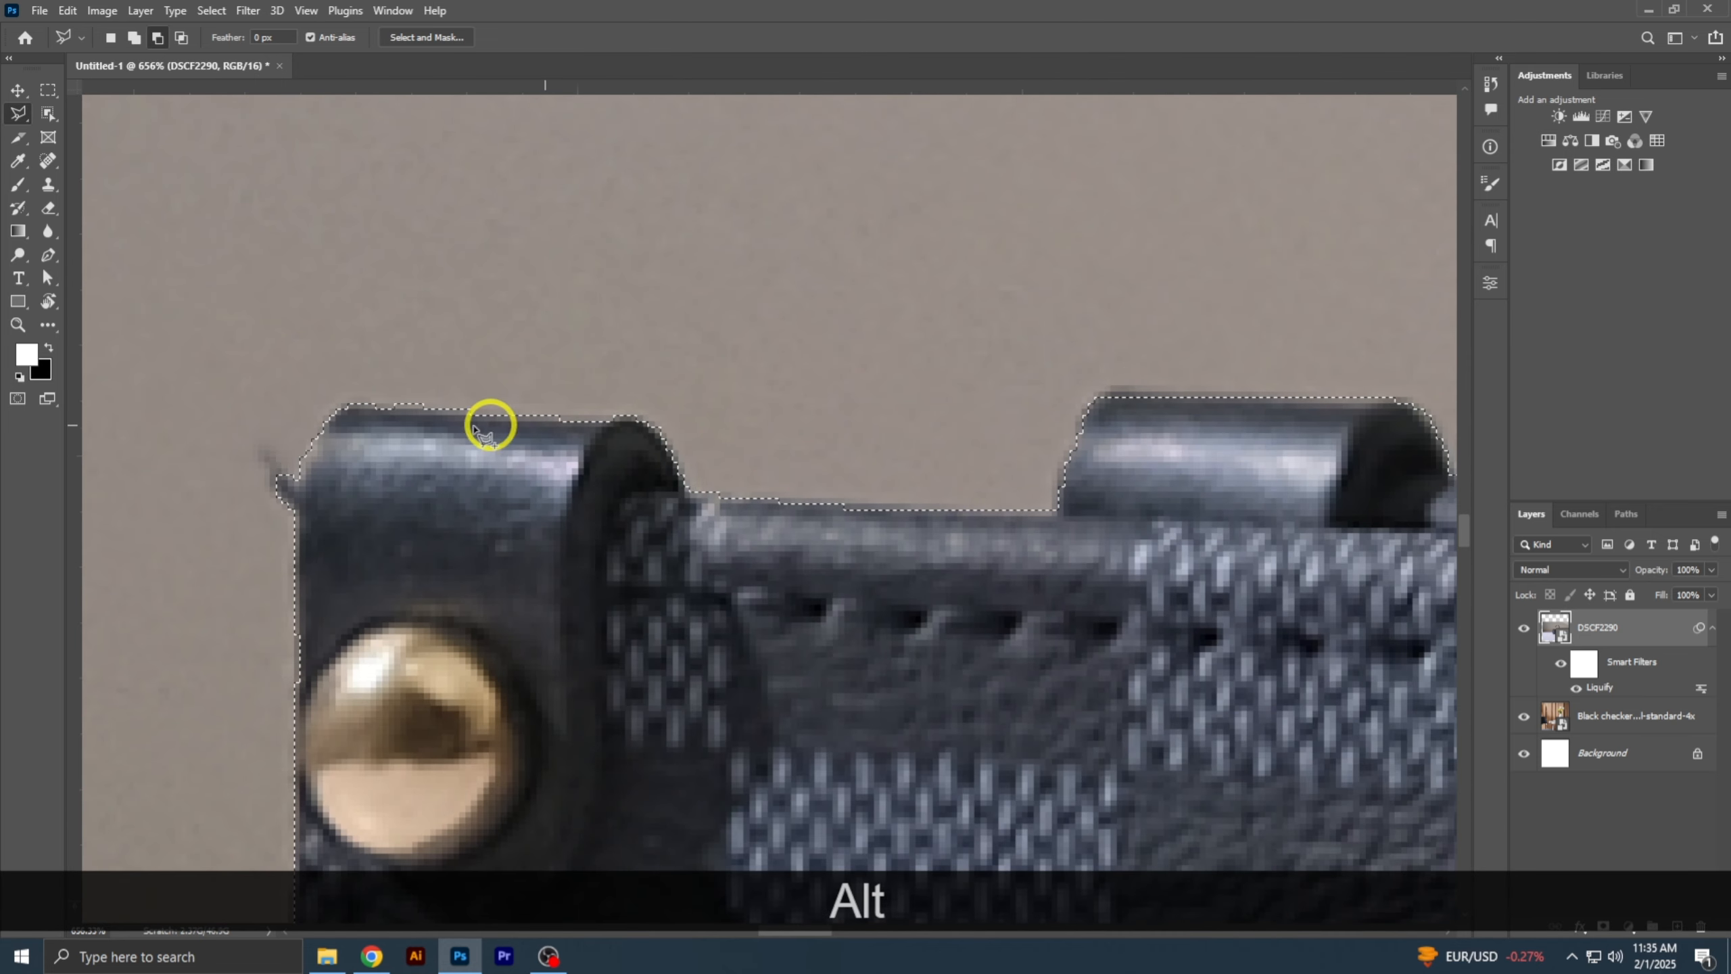
click(333, 414)
click(637, 332)
click(908, 332)
key(Return)
- Remove the stray thread at the bag's upper left corner from the selection
key(space)
drag(600, 423, 682, 330)
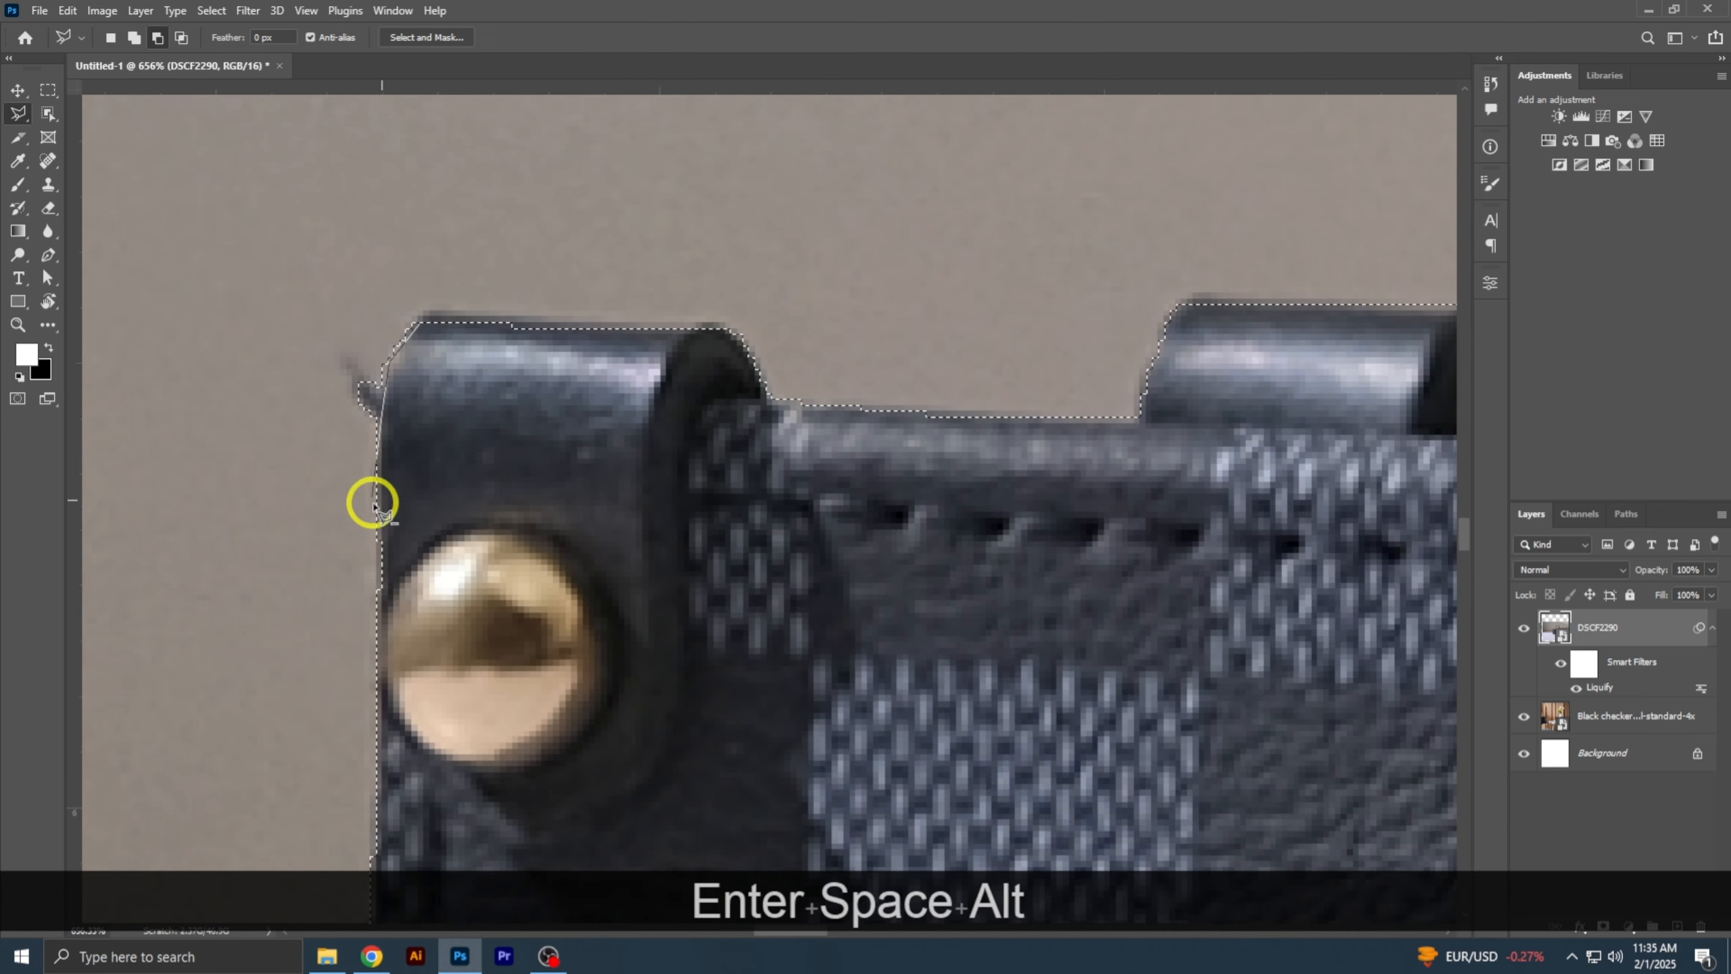
click(373, 506)
click(204, 436)
click(245, 290)
key(Return)
- Tighten the selection along the bag's left edge by subtracting a background strip with the Polygonal Lasso
key(space)
drag(417, 522, 586, 177)
mouse_move(587, 630)
mouse_down()
mouse_move(591, 225)
mouse_move(590, 606)
mouse_up()
click(677, 555)
key(space)
mouse_move(588, 239)
mouse_down()
mouse_move(591, 609)
mouse_move(603, 530)
mouse_up()
key(space)
drag(470, 563, 502, 92)
drag(600, 529, 634, 112)
drag(617, 529, 651, 69)
key(Return)
- Subtract the narrow background wedge between the front and rear handles near the upper left of the arch
key(ctrl+space)
drag(1034, 369, 879, 382)
key(space)
drag(497, 364, 661, 789)
key(ctrl+space)
drag(809, 295, 888, 309)
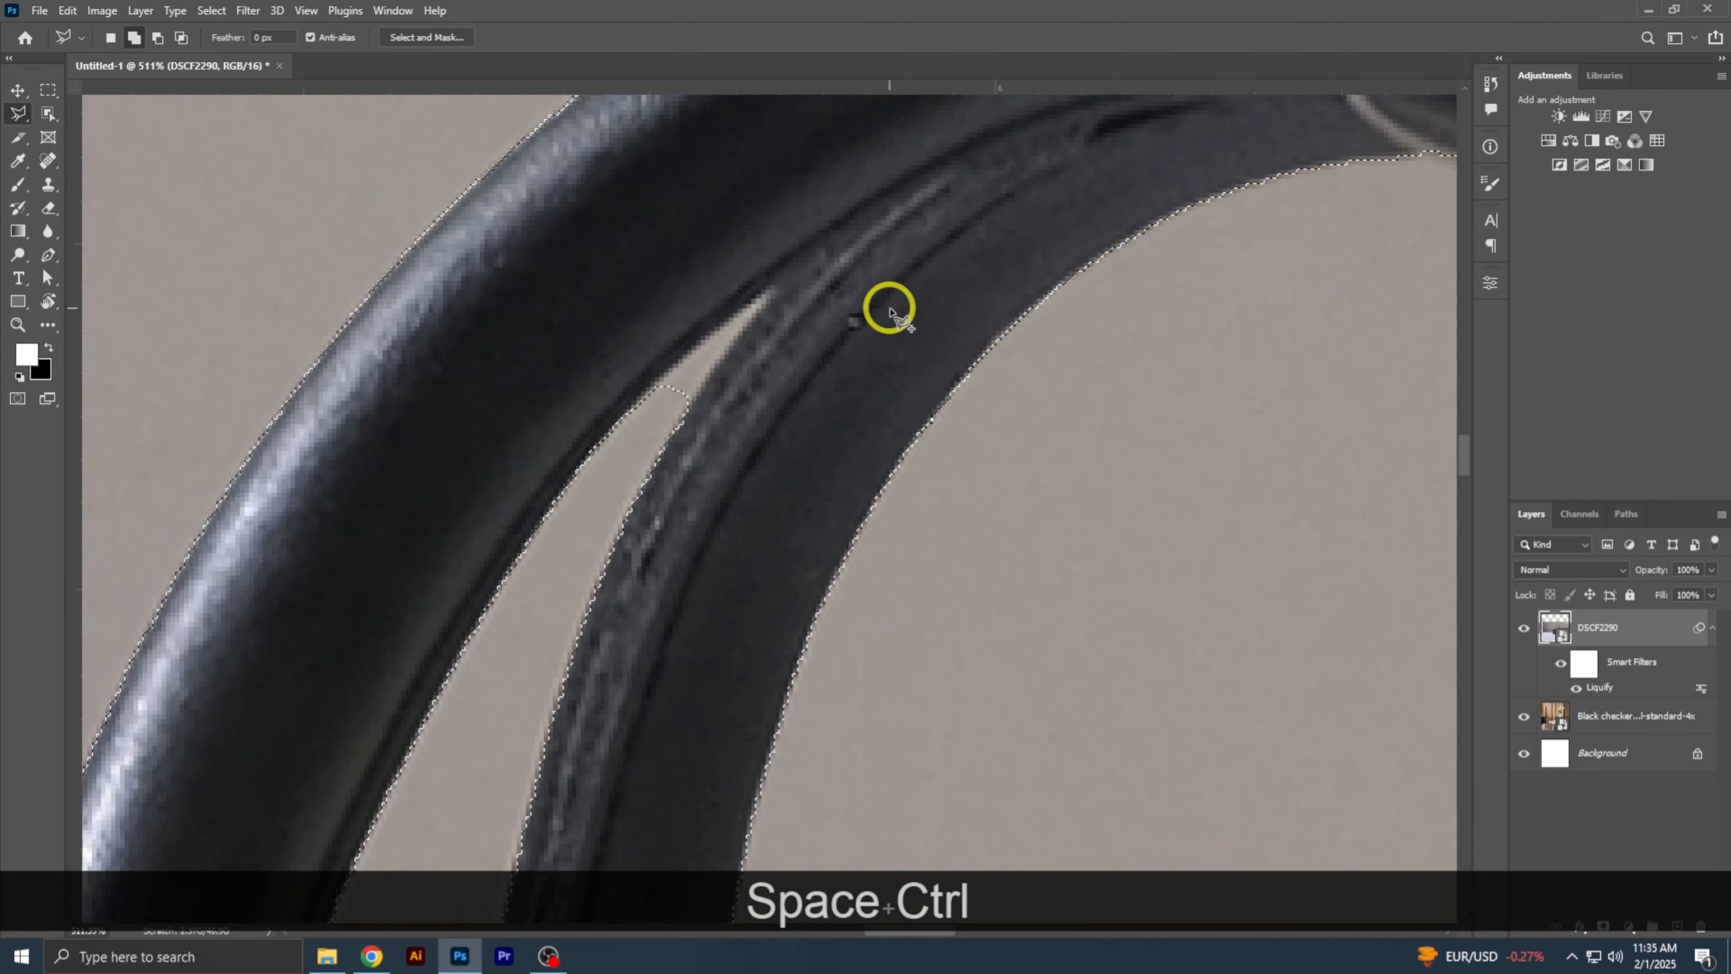
alt+click(619, 418)
click(666, 365)
click(723, 319)
click(774, 286)
click(705, 391)
click(658, 468)
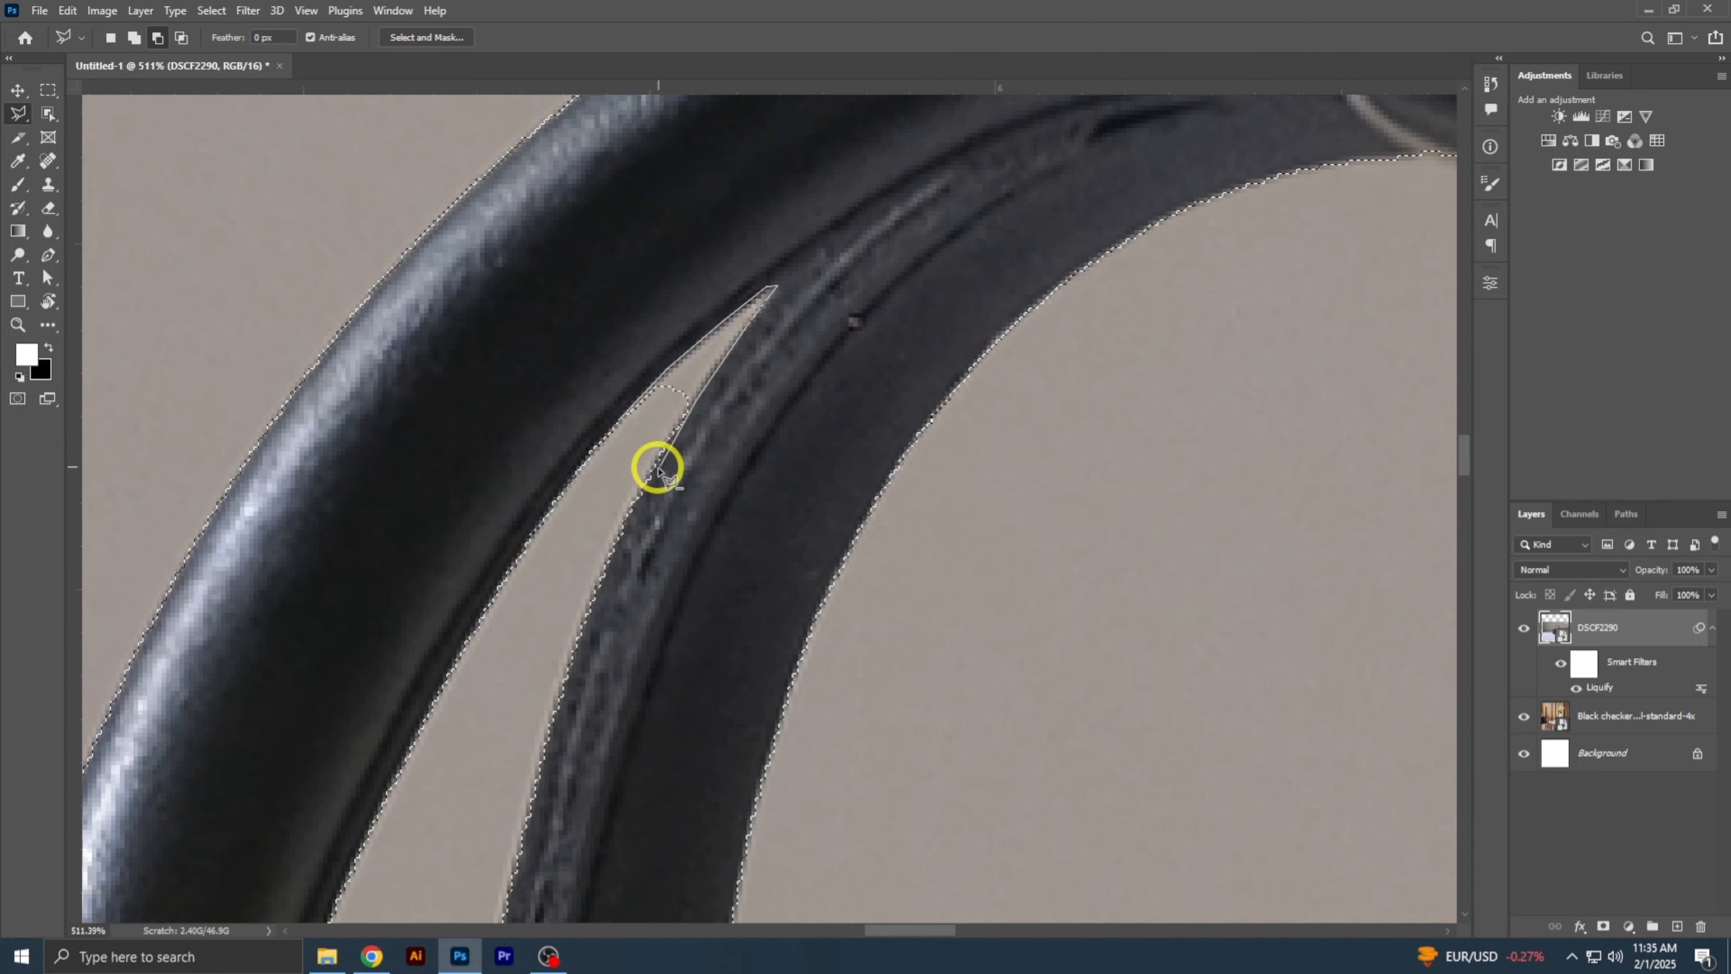
click(617, 533)
key(Return)
- Subtract the background strip between the left front and rear handle bases, following the bag's top edge with the Polygonal Lasso
drag(616, 532, 682, 109)
drag(613, 529, 678, 109)
drag(637, 529, 698, 41)
alt+click(425, 617)
click(428, 663)
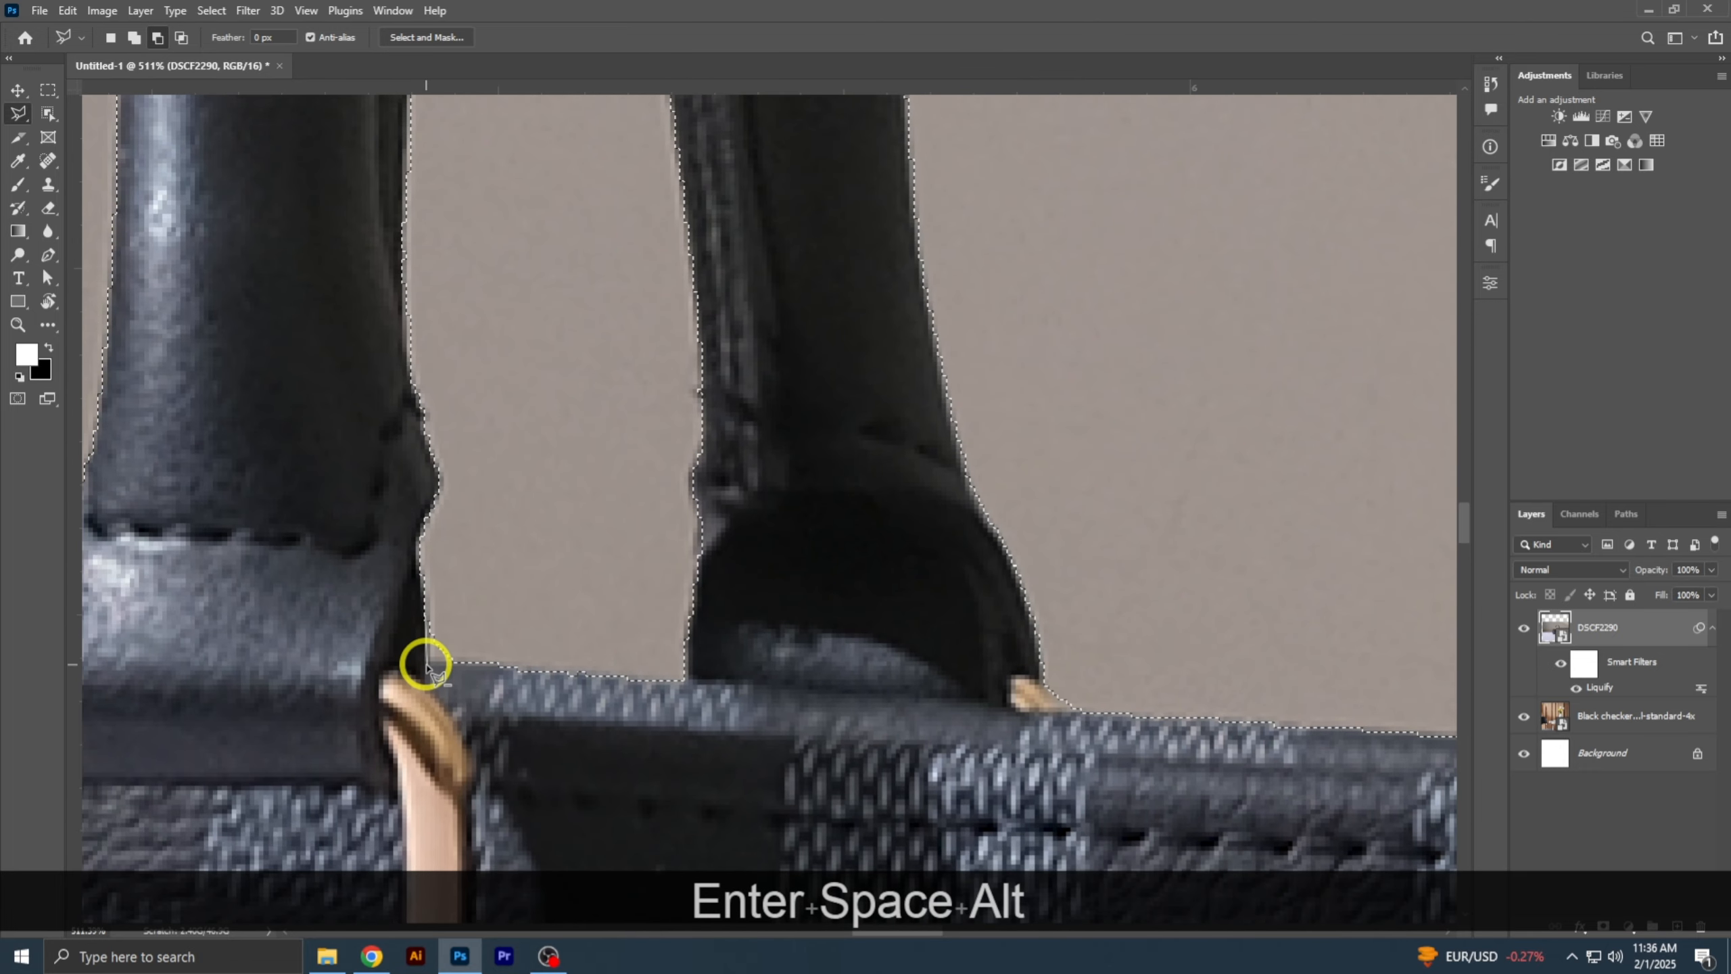
click(504, 663)
click(685, 678)
click(693, 317)
click(520, 301)
click(431, 343)
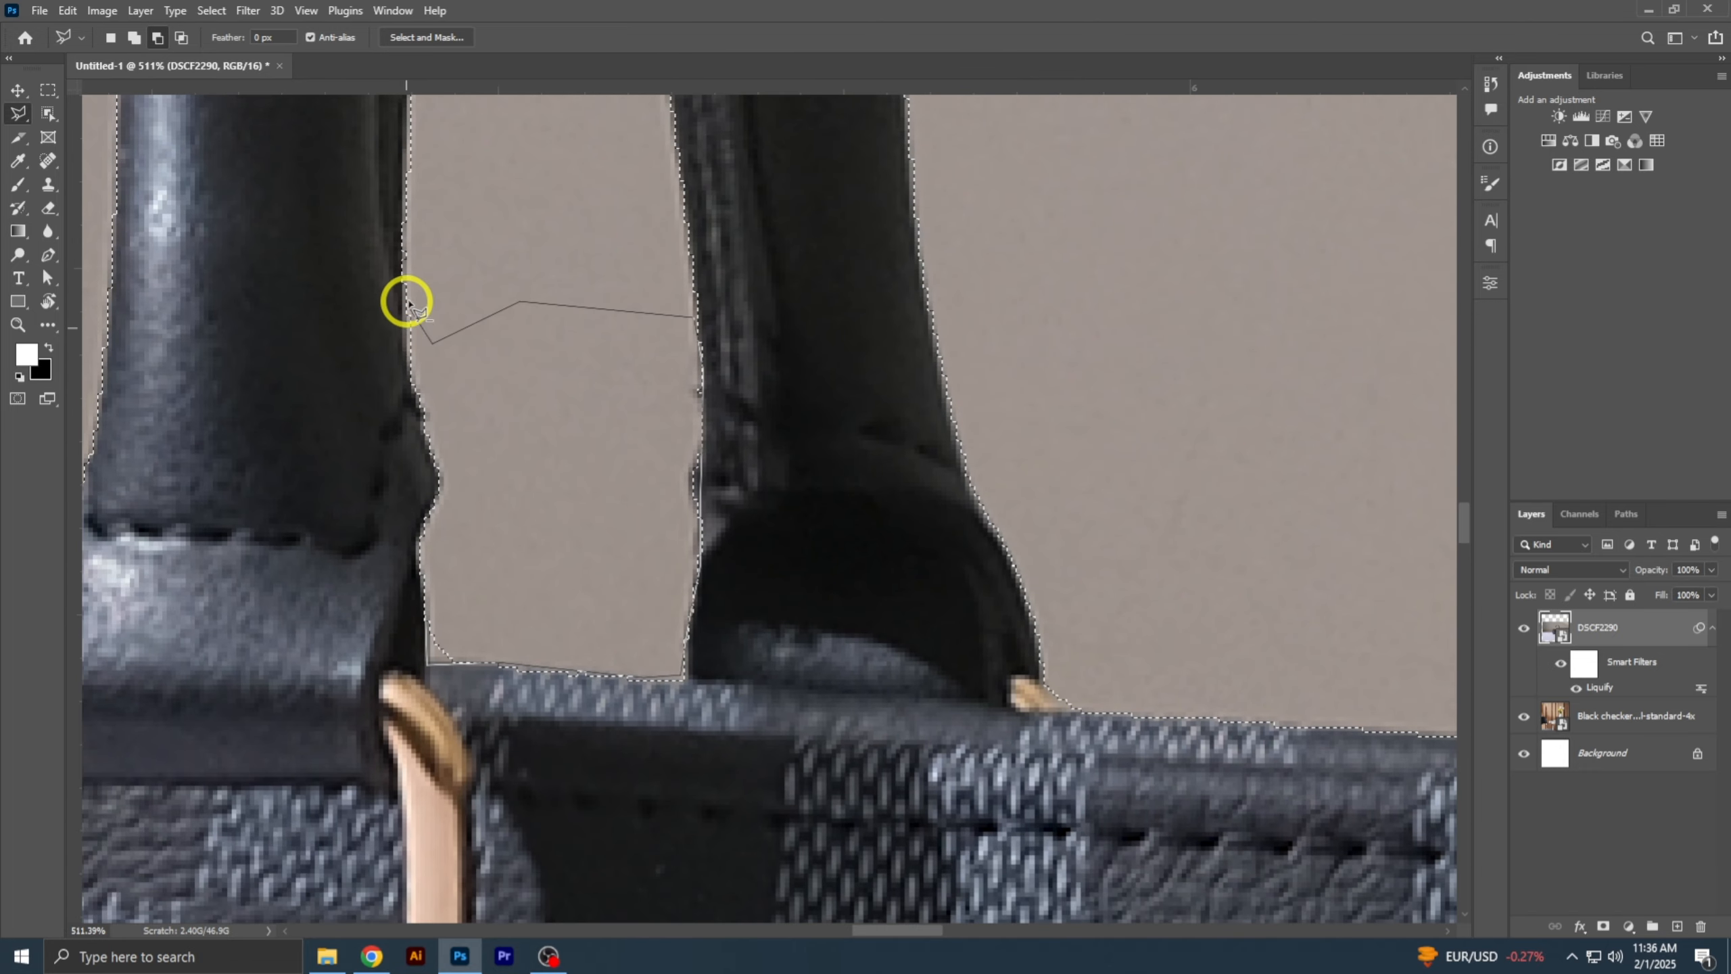
key(Return)
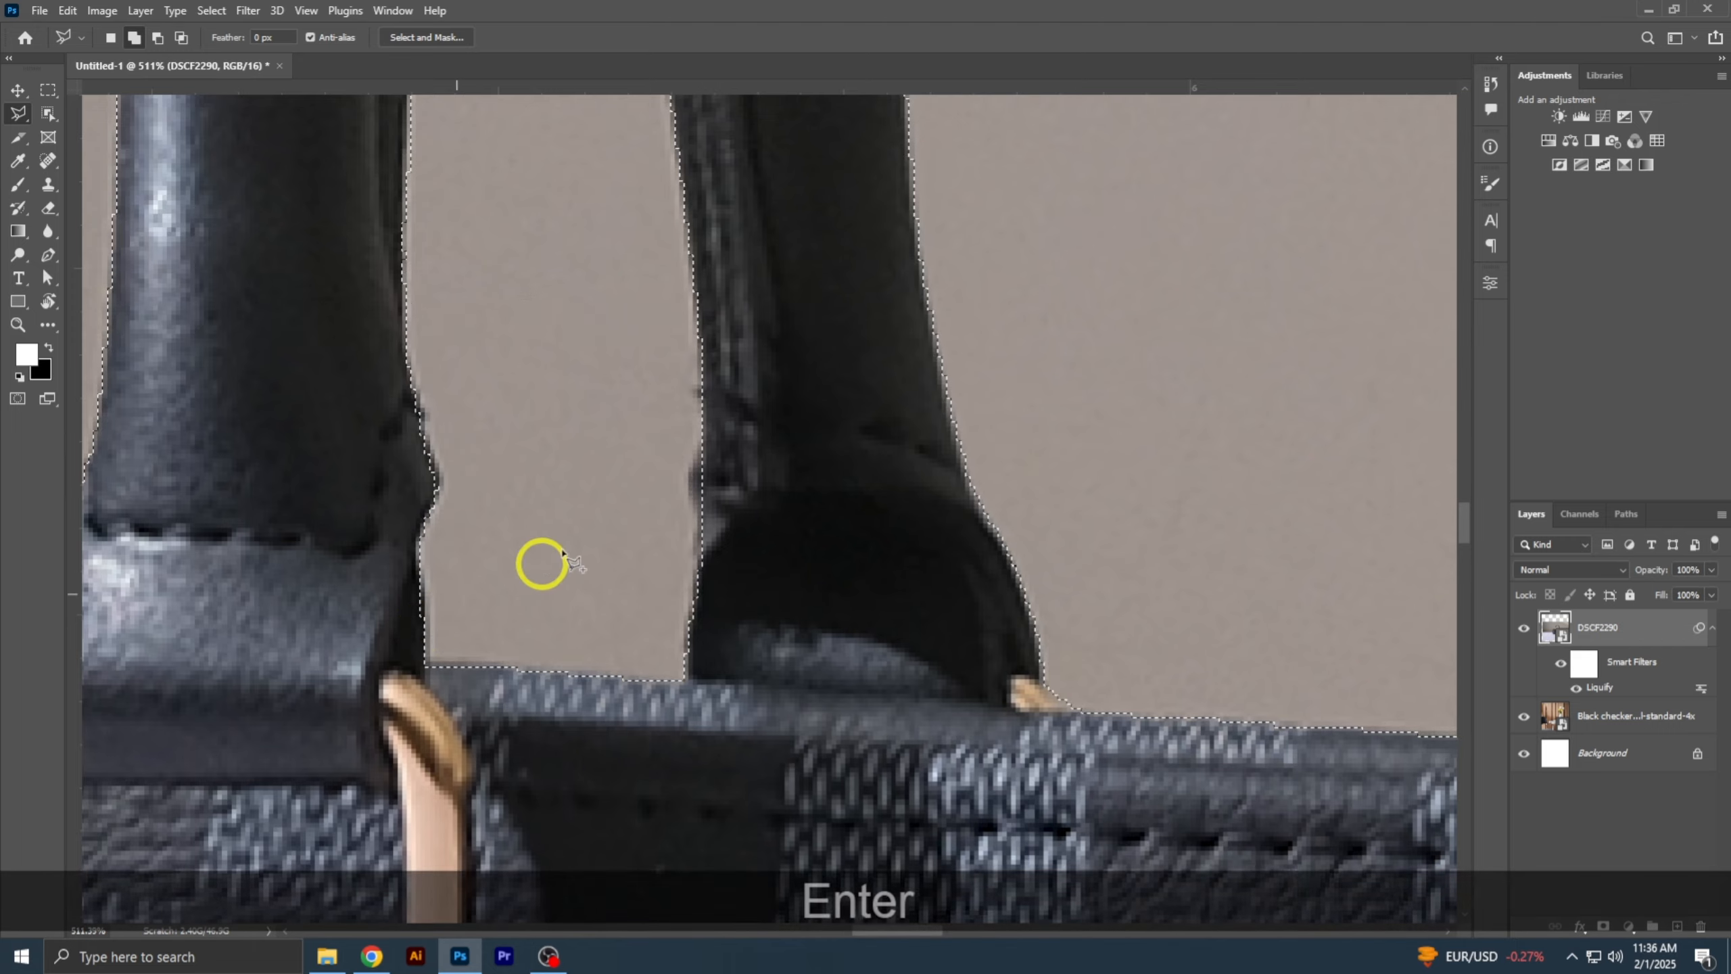
- Tighten the selection along the bag's top edge up to the right front handle's gold ring
drag(540, 564, 436, 564)
drag(773, 417, 475, 262)
drag(410, 687, 503, 608)
scroll(503, 608, right, 4)
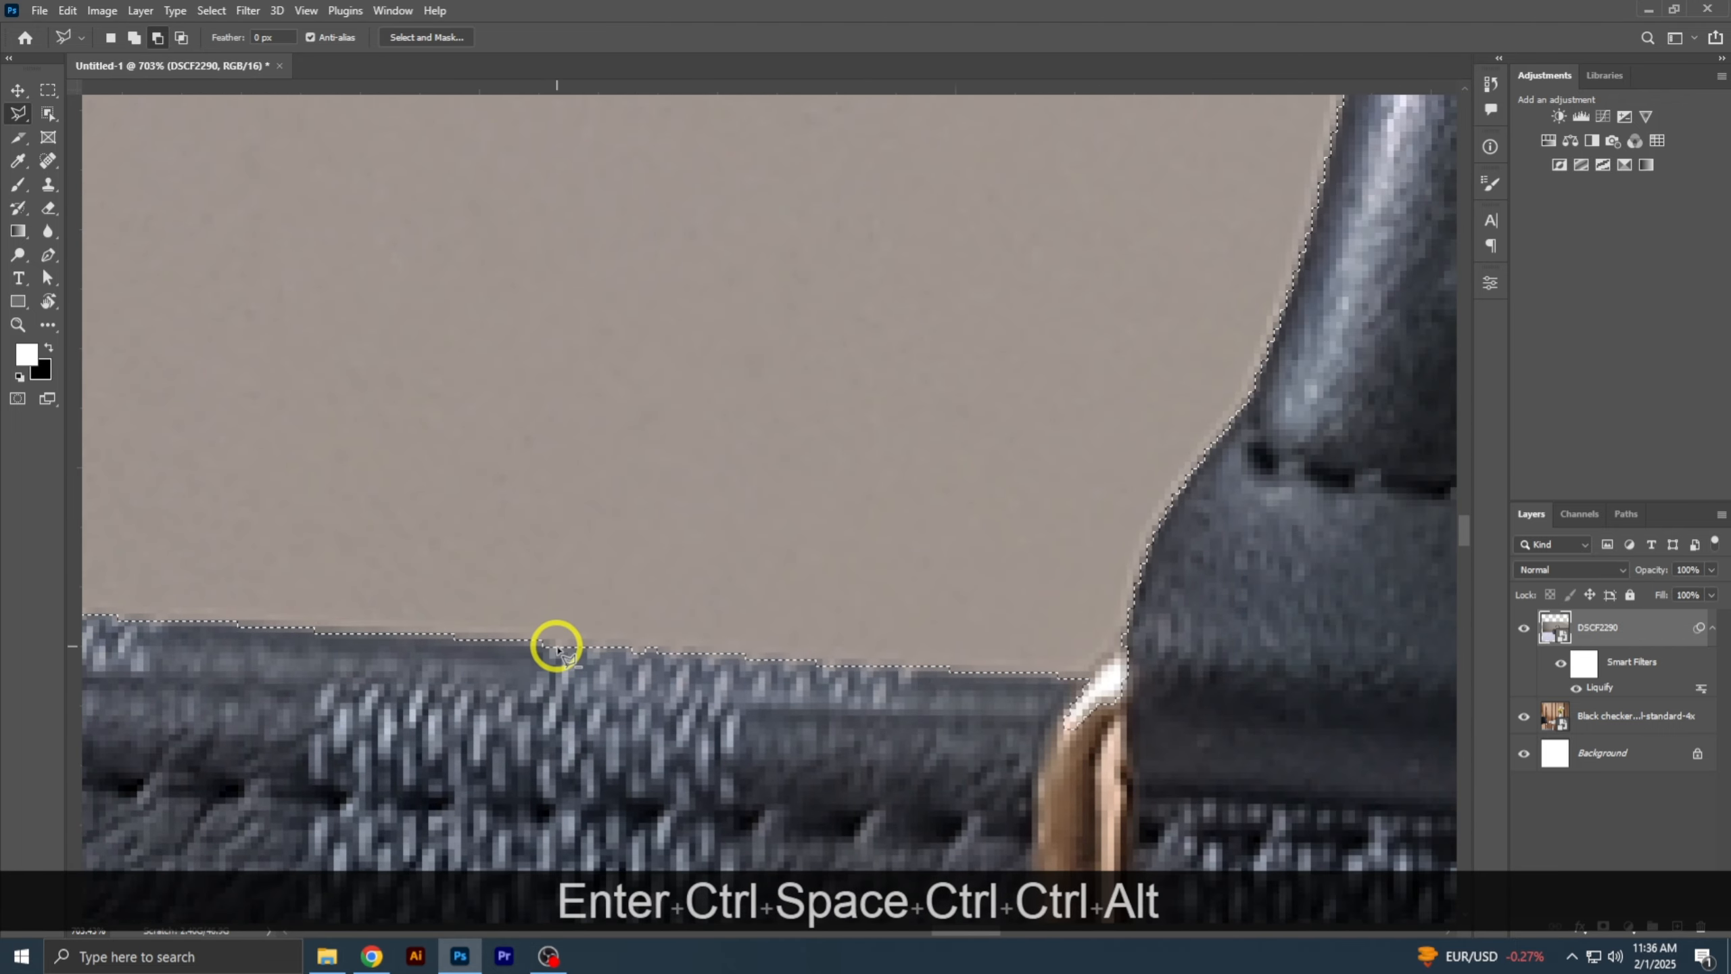
key(Return)
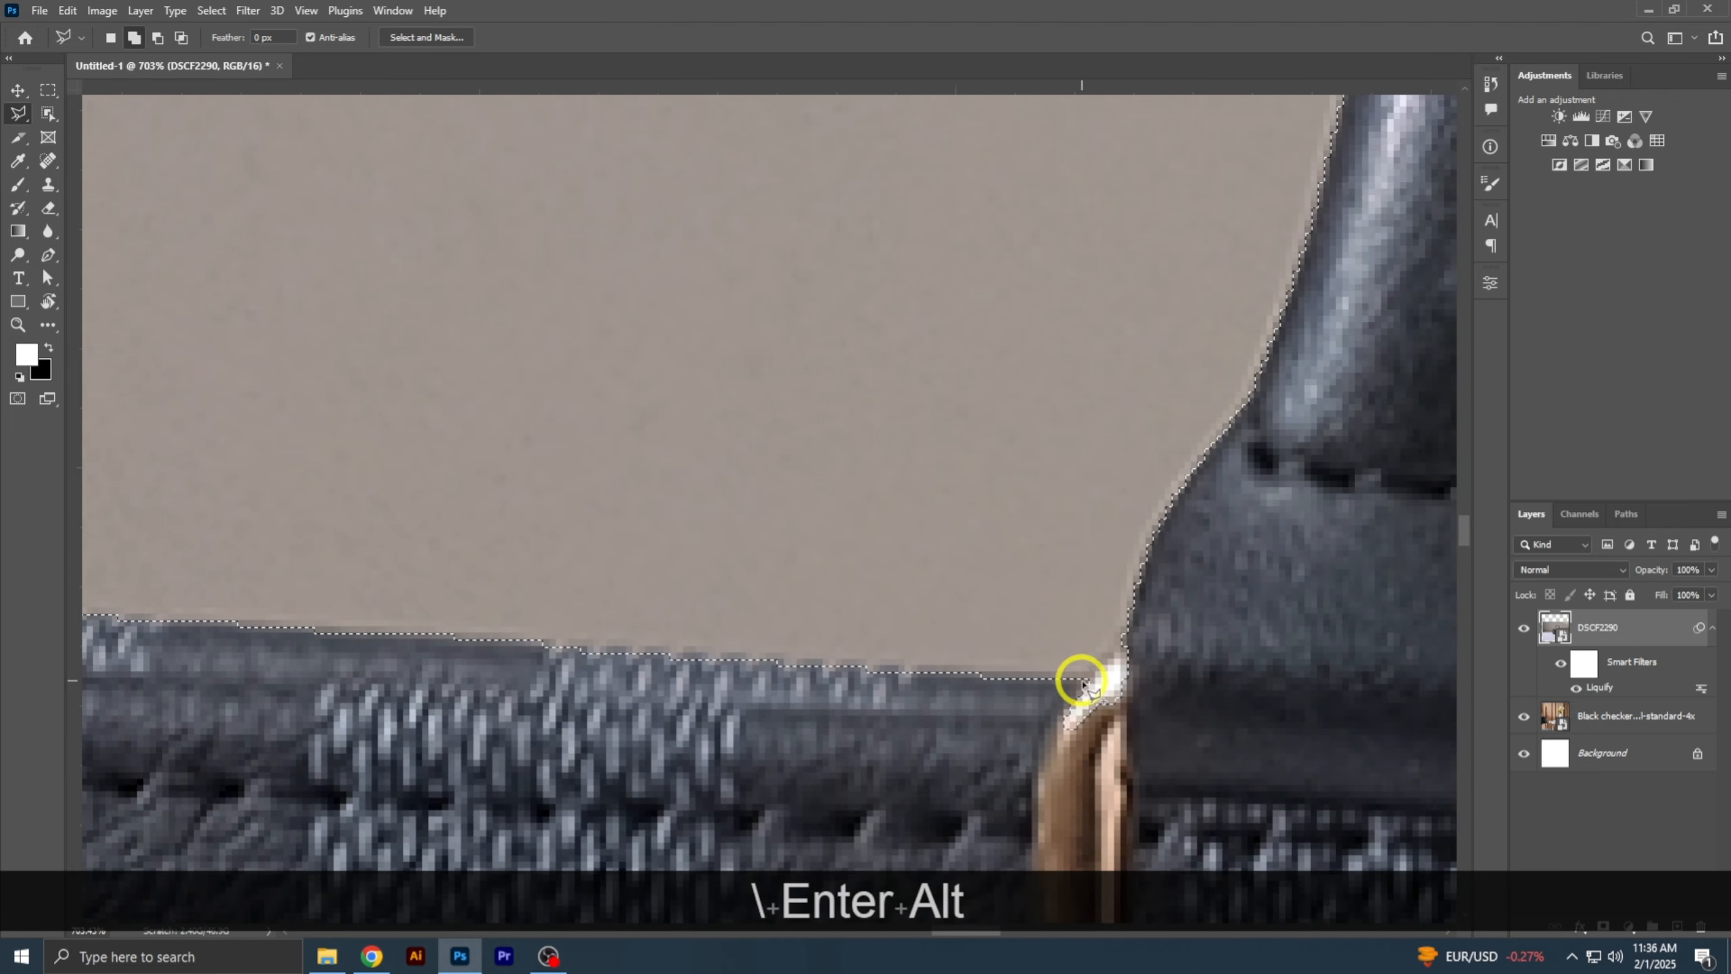
- Add the top of the right handle's gold ring to the selection and correct the selection edge beside it
drag(1247, 293, 1063, 681)
drag(1047, 437, 1118, 716)
drag(838, 414, 1118, 382)
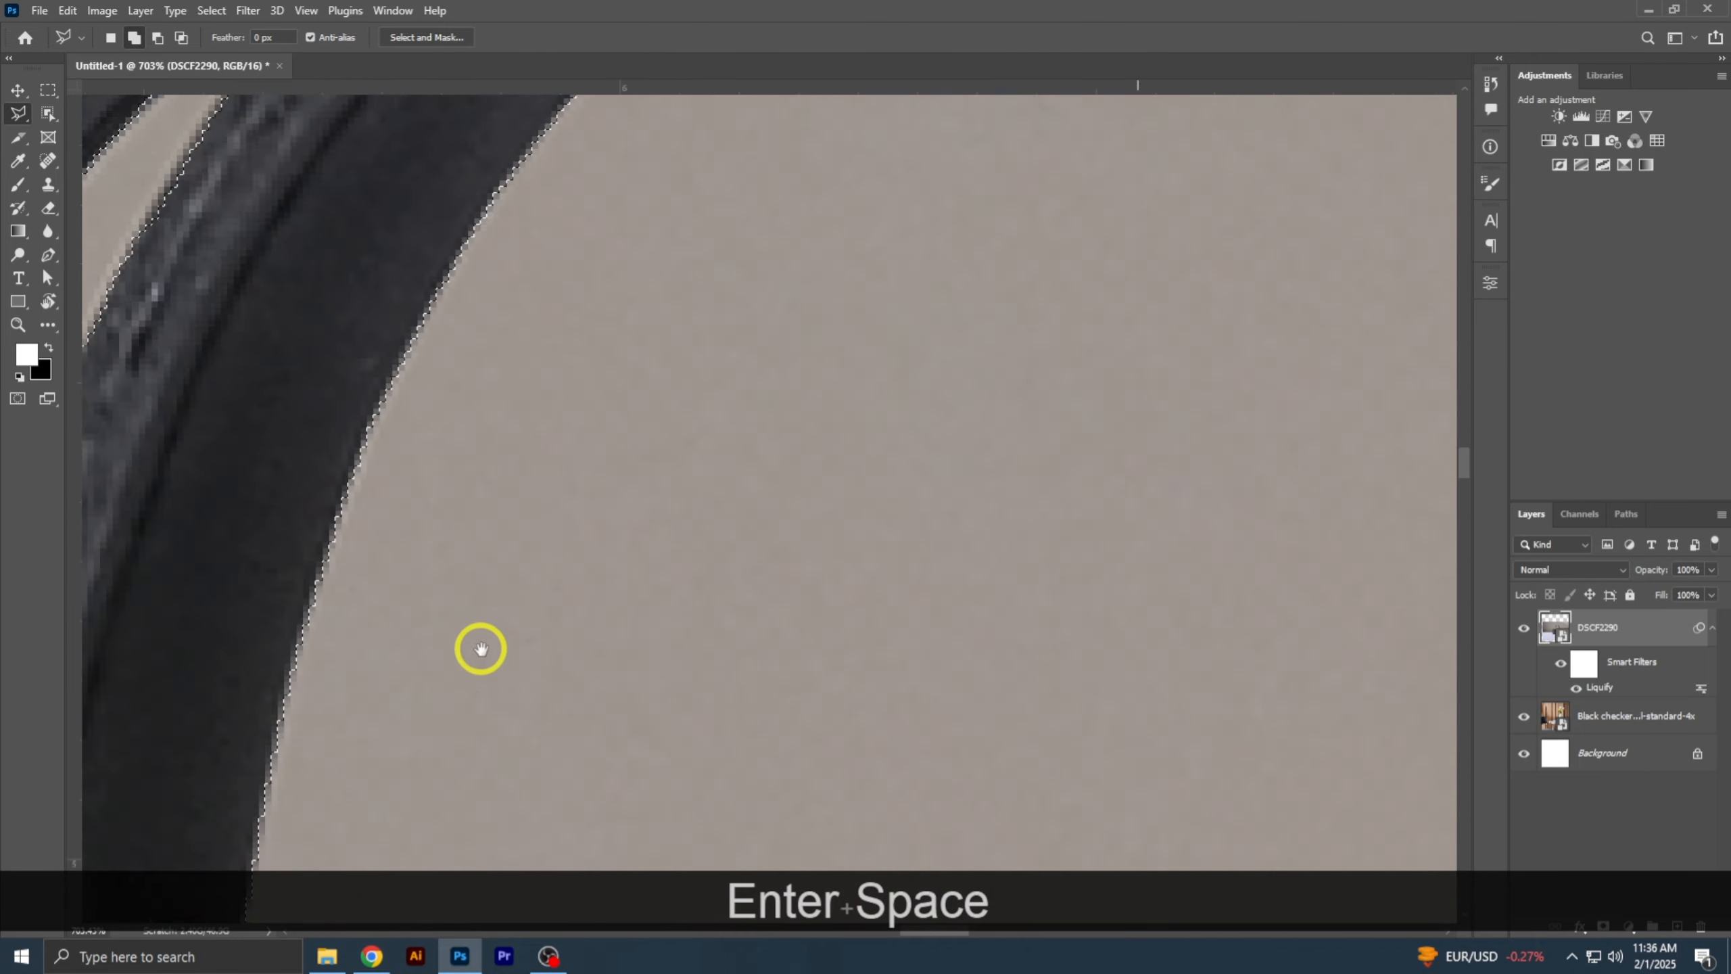
drag(479, 649, 569, 272)
drag(569, 539, 525, 317)
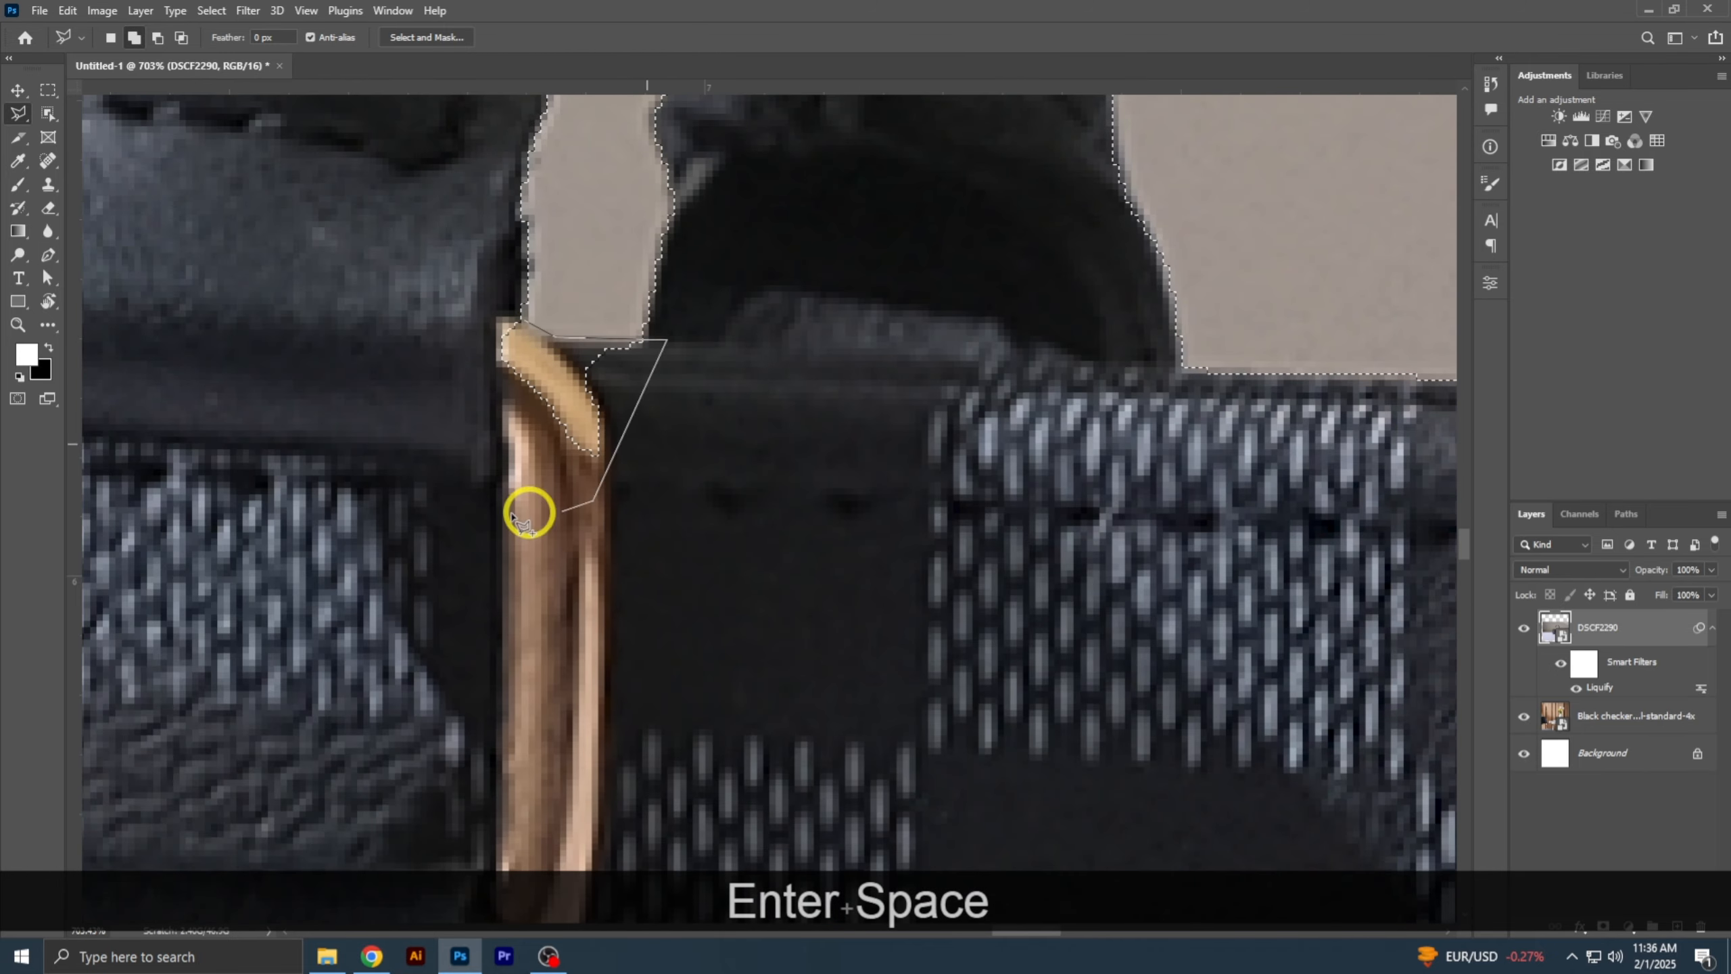
drag(529, 507, 677, 559)
alt+click(496, 434)
key(Return)
- Refine the selection around the narrow gap between the right front and rear handles with the Polygonal Lasso
drag(745, 255, 723, 681)
click(523, 540)
click(599, 699)
key(Return)
scroll(616, 660, down, 6)
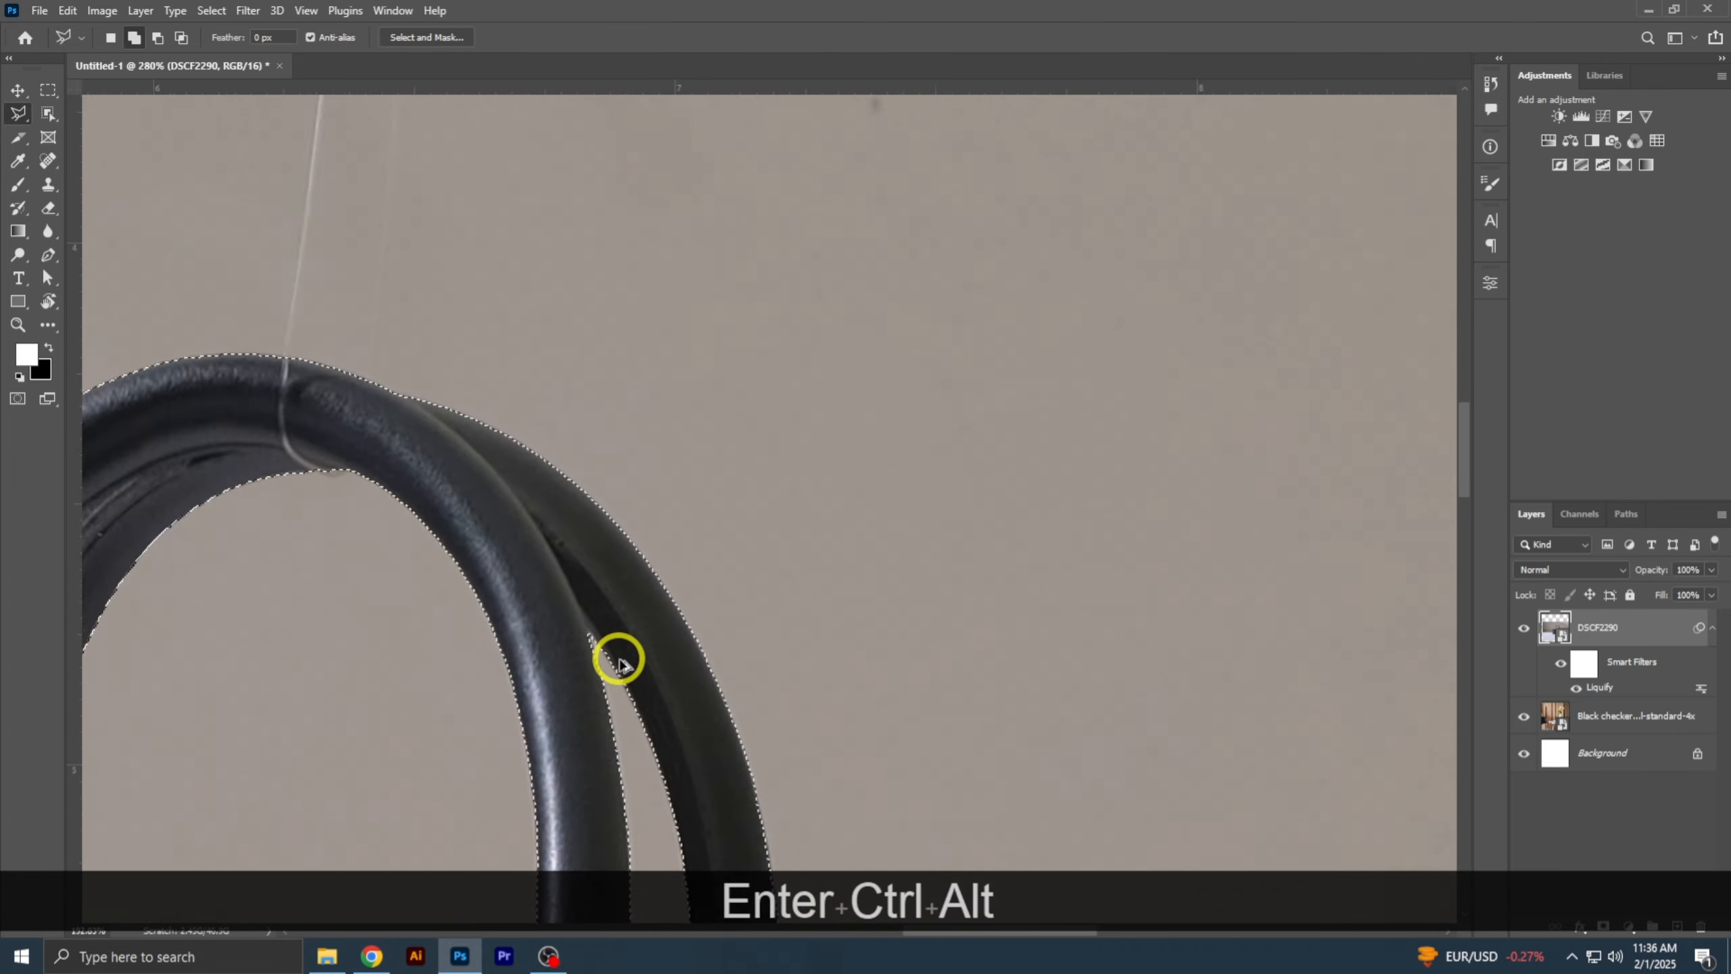
drag(618, 659, 754, 265)
scroll(753, 265, down, 5)
scroll(750, 301, down, 3)
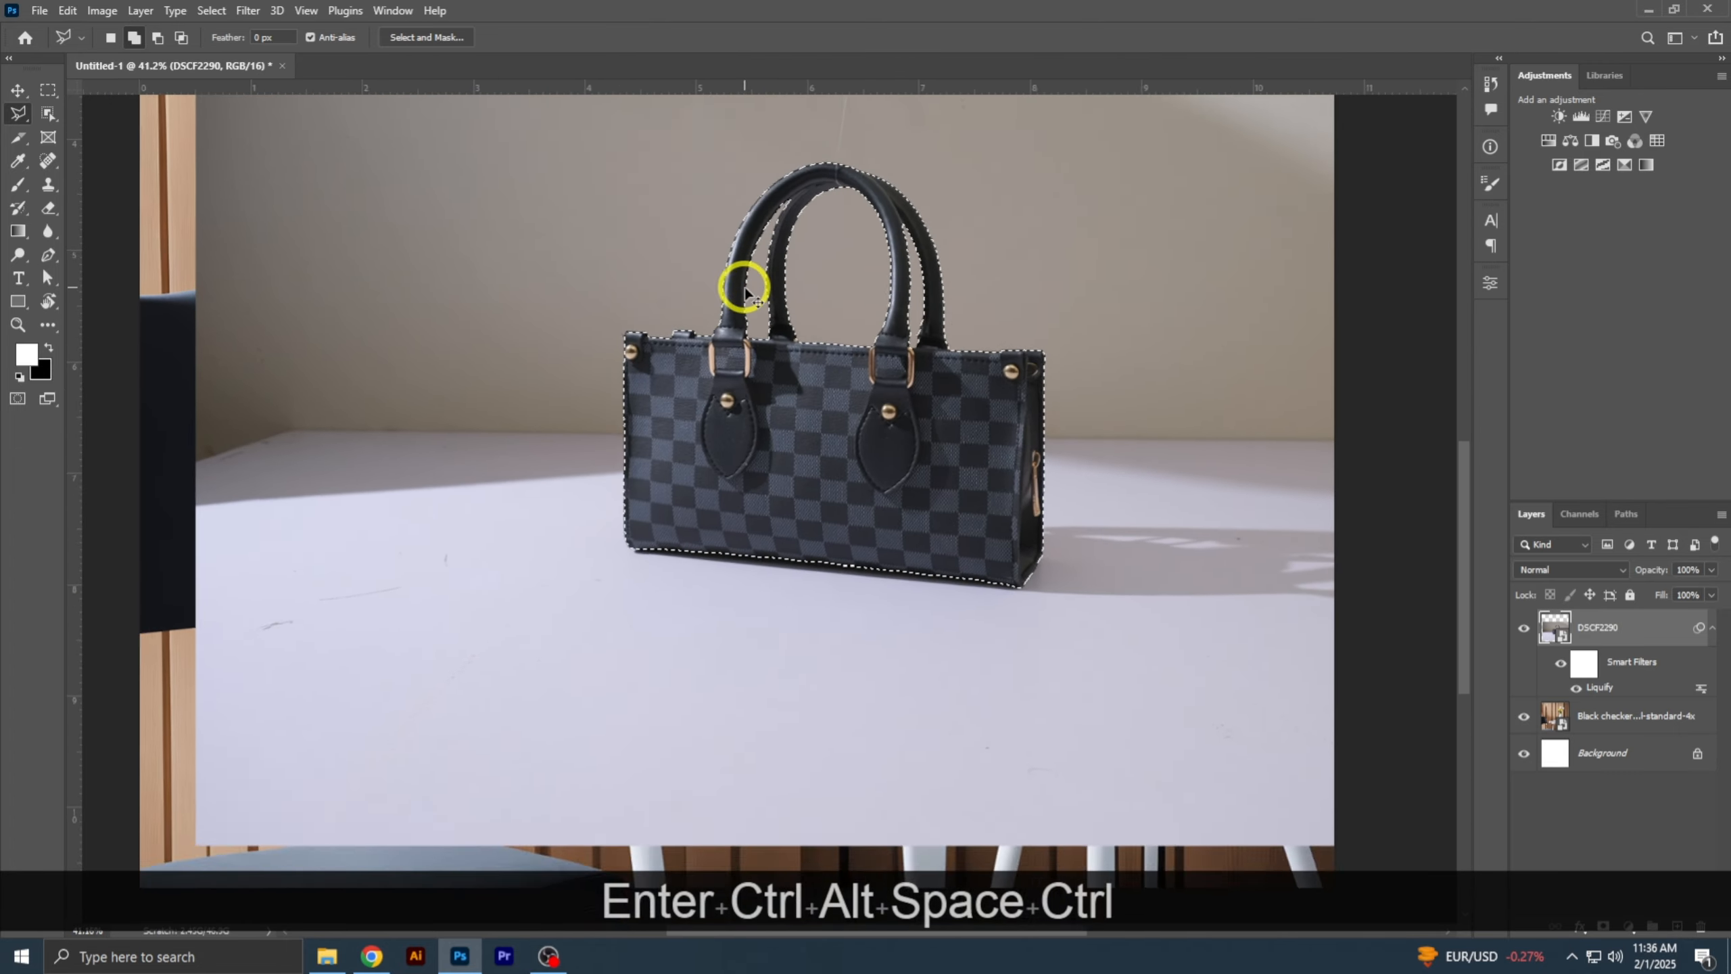
key(ctrl+0)
- Add a new layer and use the Clone Stamp to remove the hanging thread across the top of the front handle
click(1670, 923)
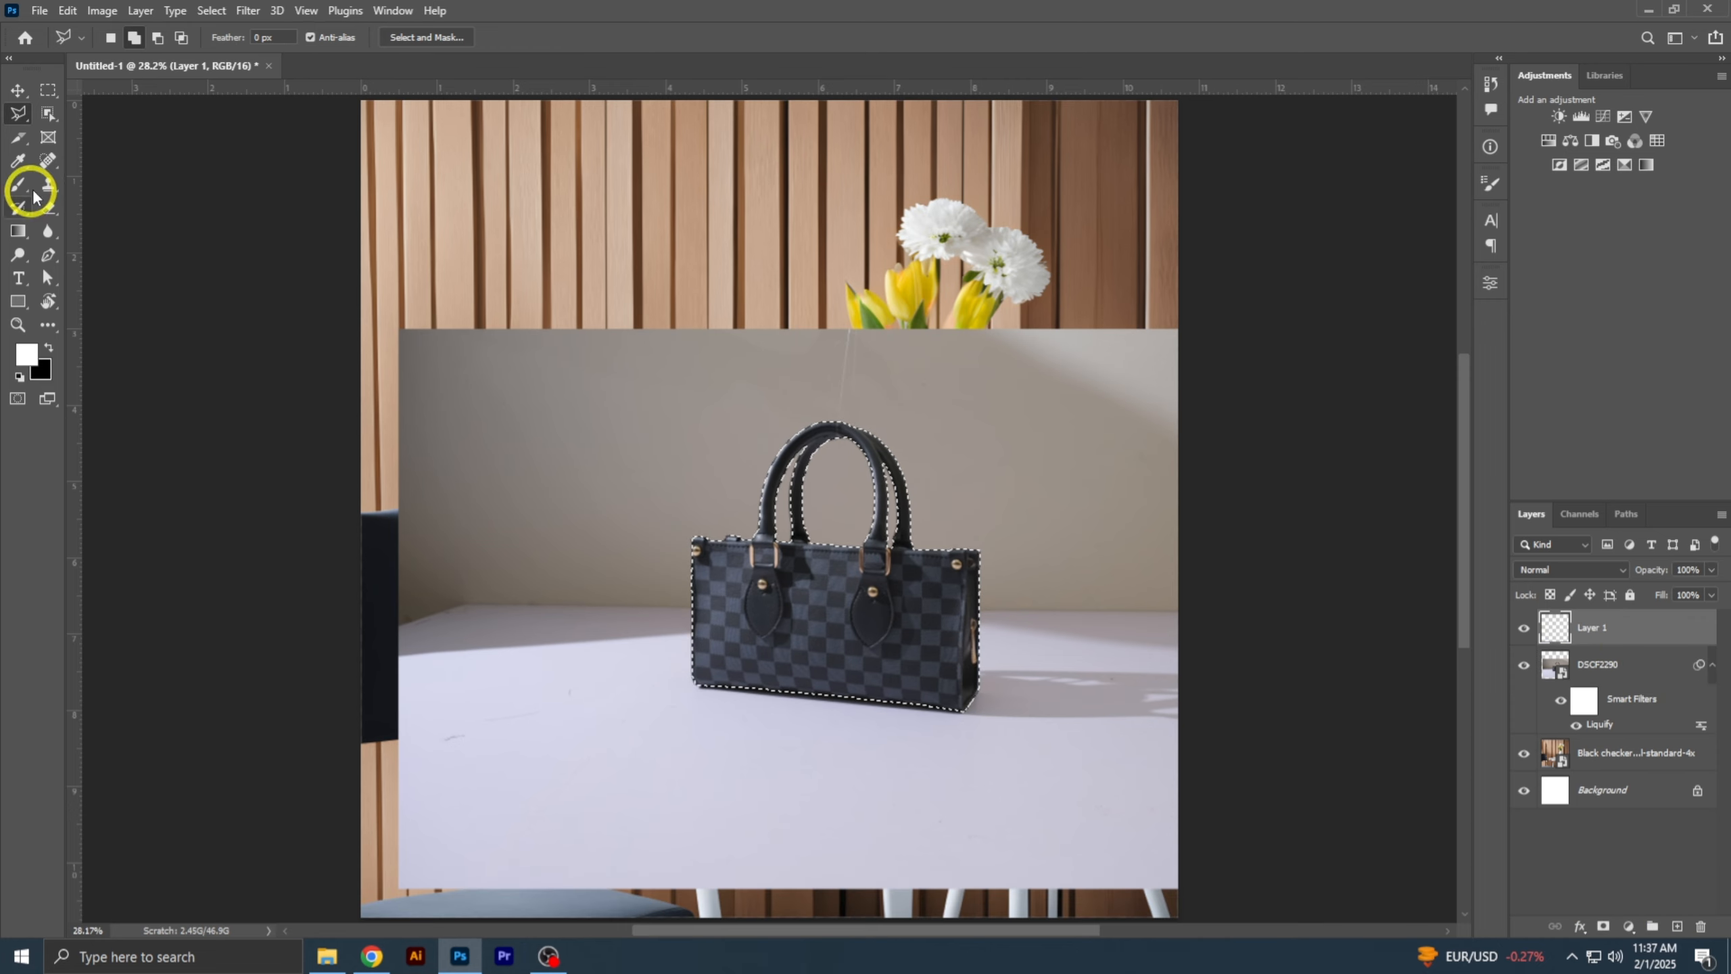
click(41, 188)
scroll(850, 436, up, 8)
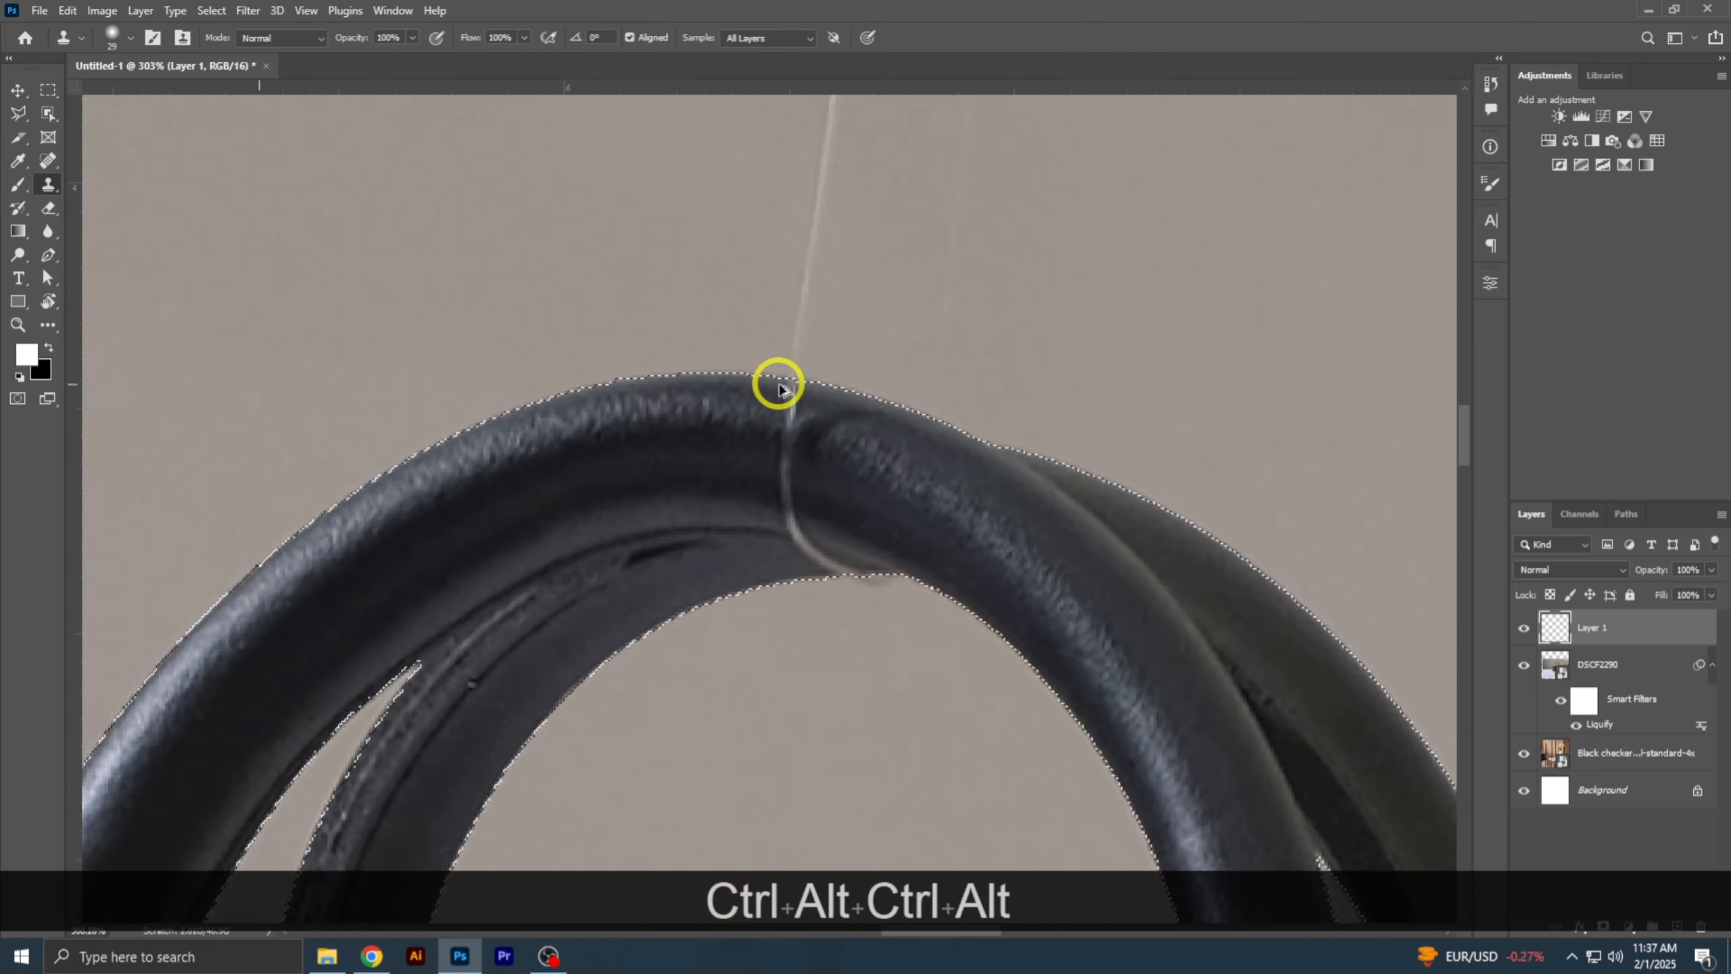
scroll(779, 384, up, 2)
key(s)
mouse_move(769, 385)
mouse_down()
mouse_move(755, 379)
mouse_move(796, 472)
mouse_move(789, 643)
mouse_move(900, 750)
mouse_up()
scroll(759, 382, up, 3)
alt+click(738, 665)
drag(1095, 808, 1055, 680)
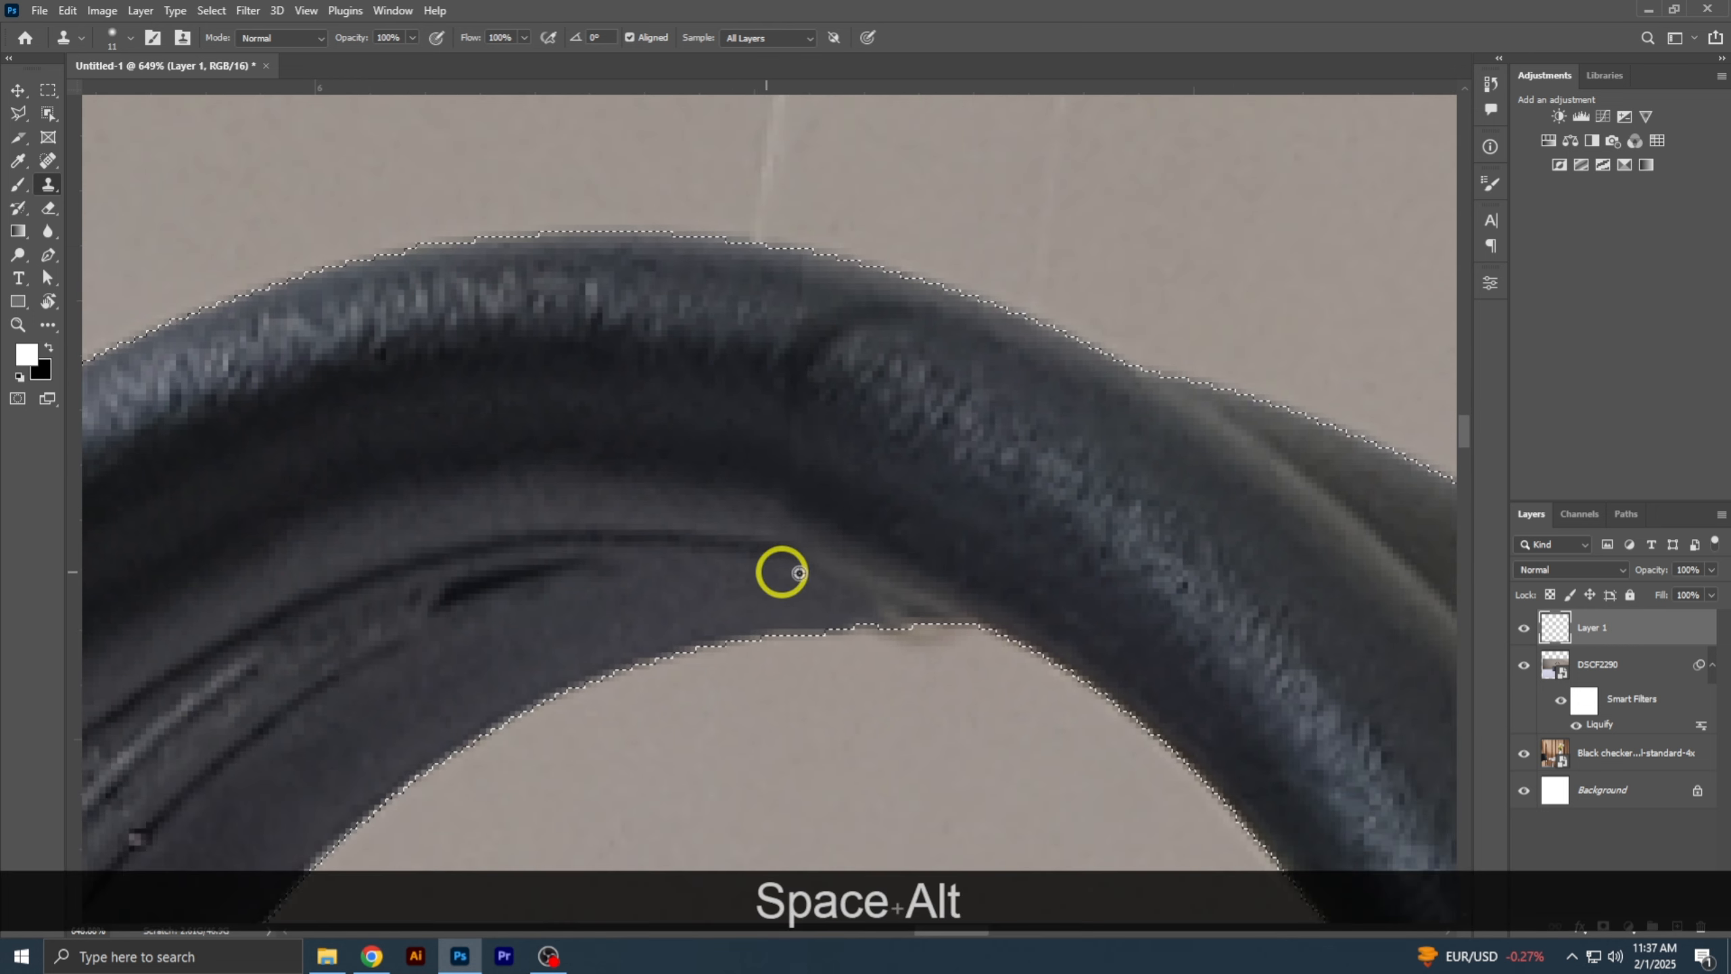
- Clone away the thread remnants along the underside of the handle arch and blend the dark seam on its top
drag(928, 643, 909, 643)
alt+click(756, 543)
drag(800, 551, 954, 661)
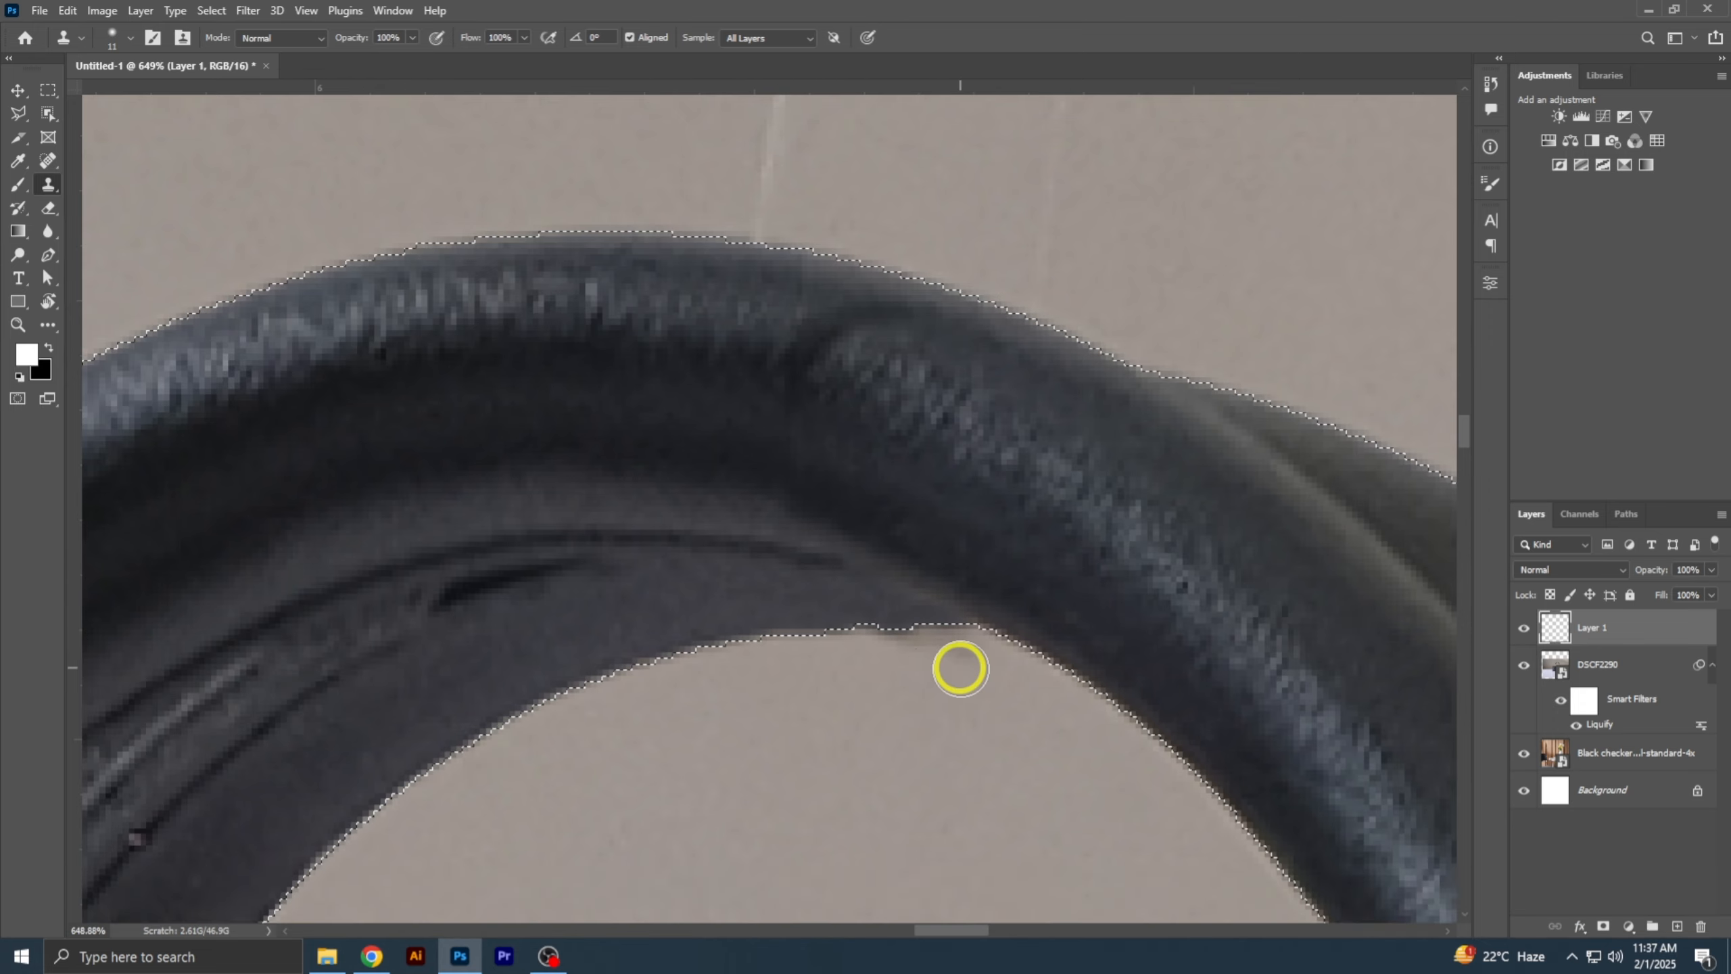
scroll(974, 627, down, 3)
scroll(931, 530, down, 5)
scroll(758, 482, up, 6)
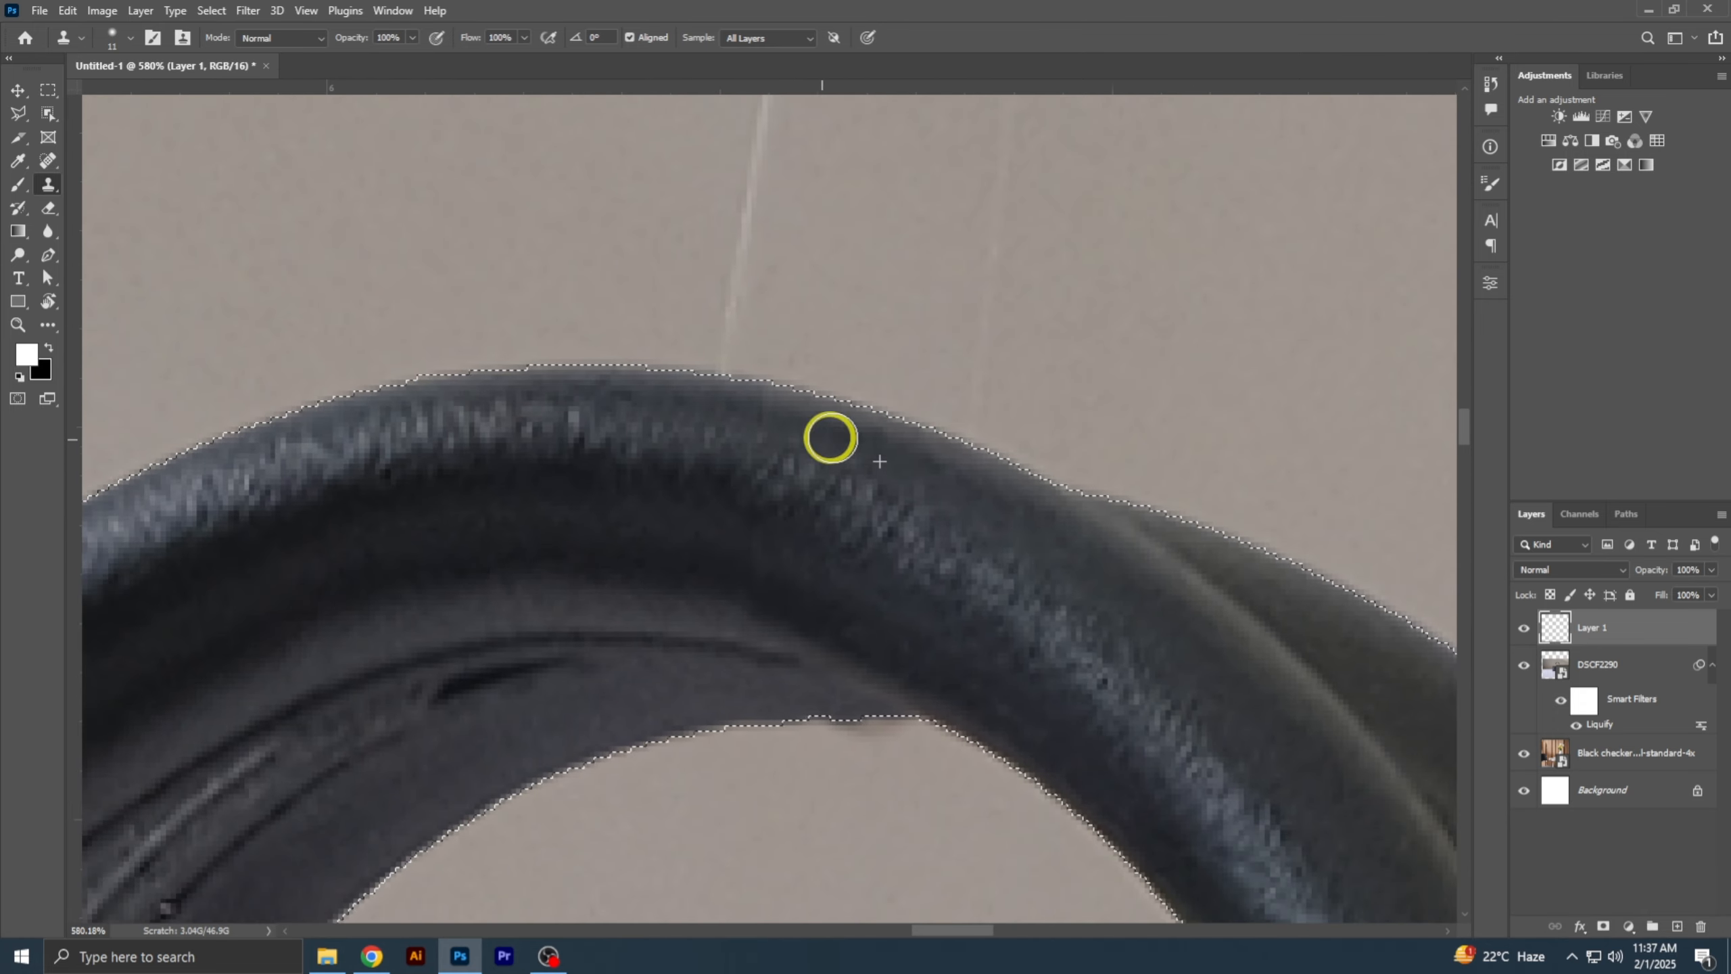
scroll(995, 436, down, 5)
key(ctrl+KP_0)
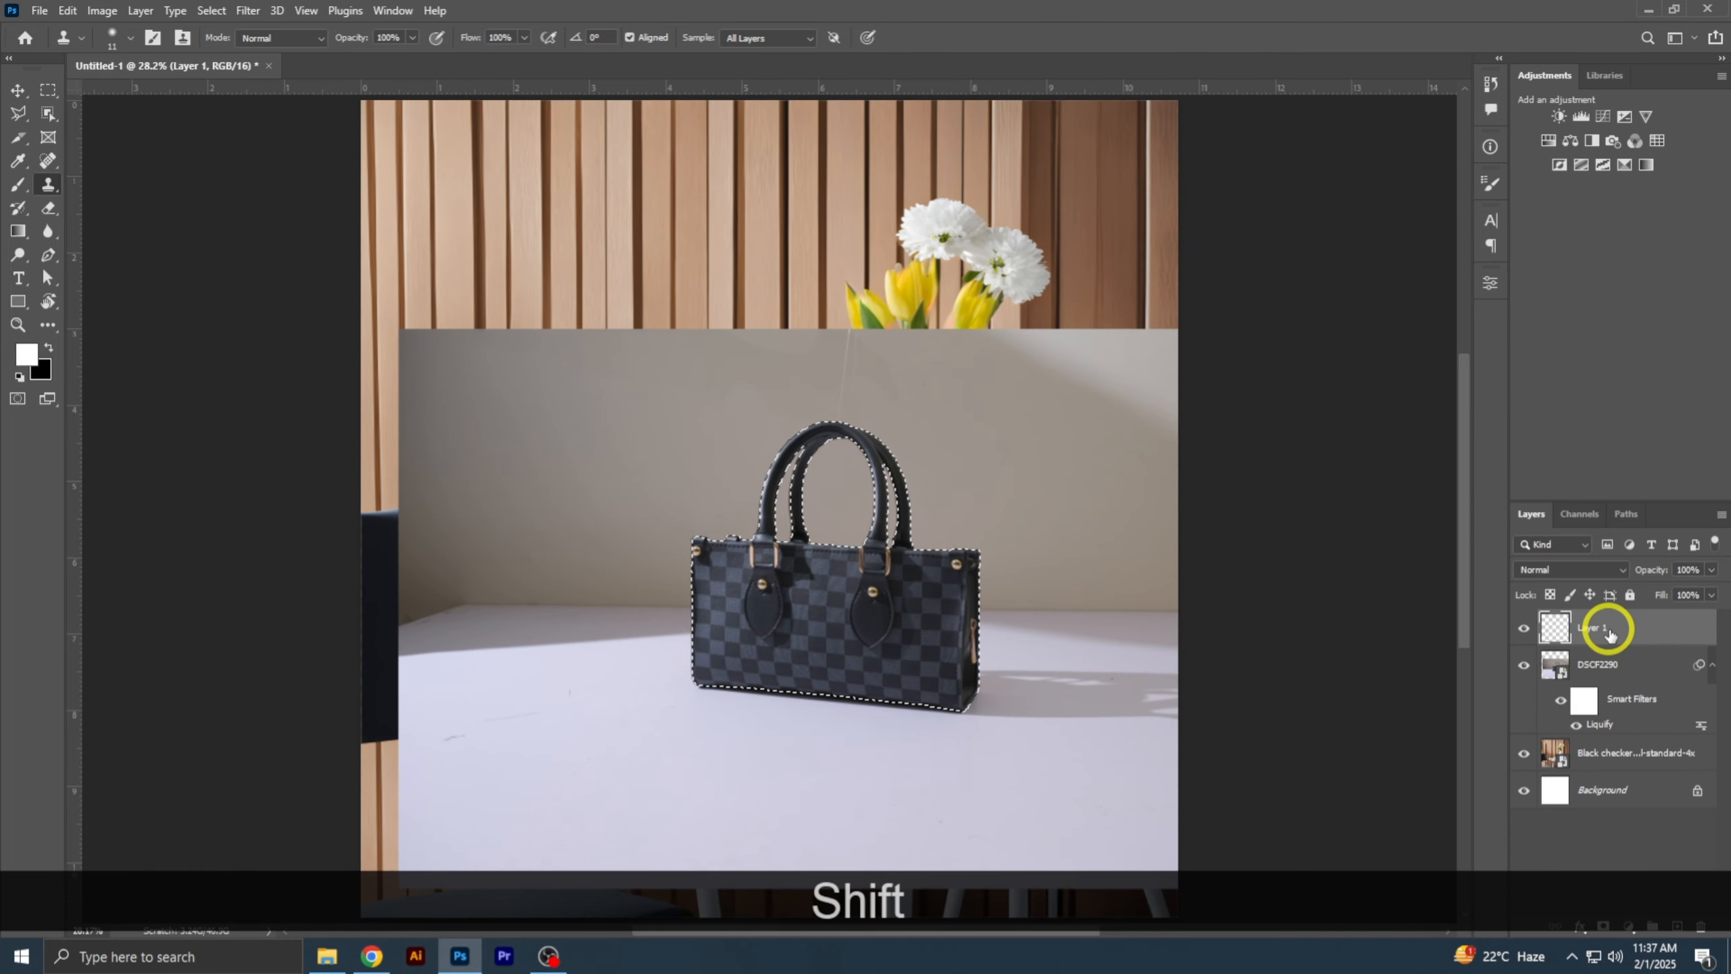
- Convert Layer 1 and DSCF2290 together into a smart object and add a layer mask from the bag selection
shift+click(1604, 665)
right_click(1598, 660)
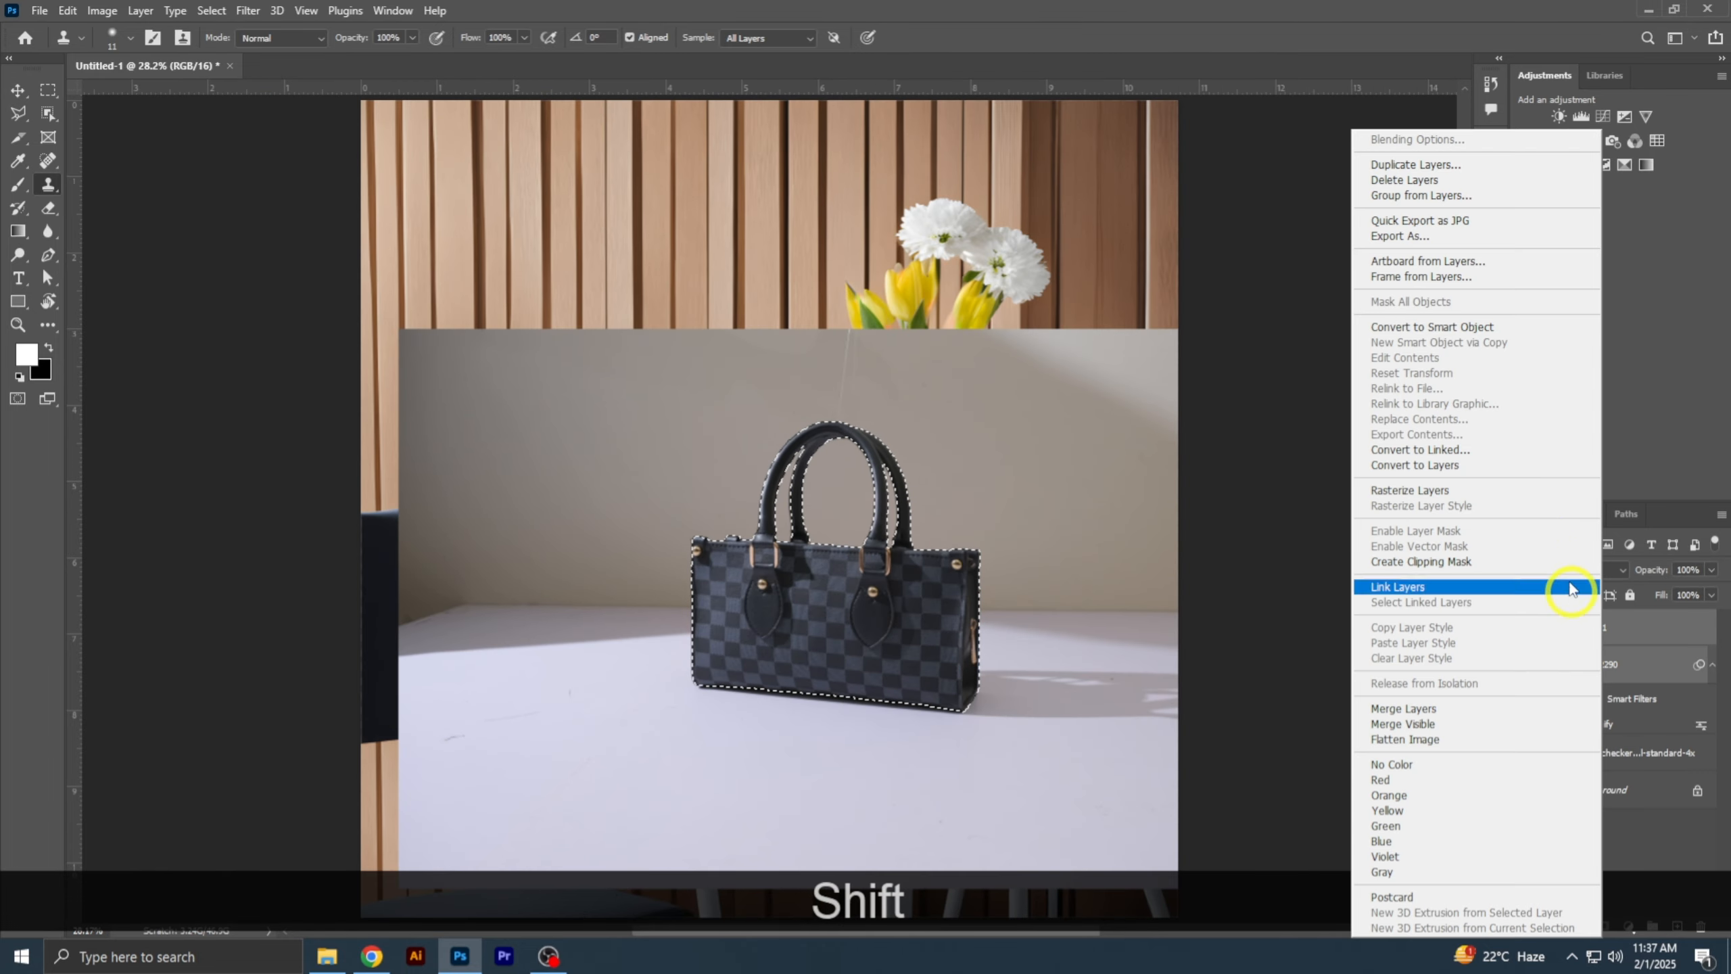
click(1484, 326)
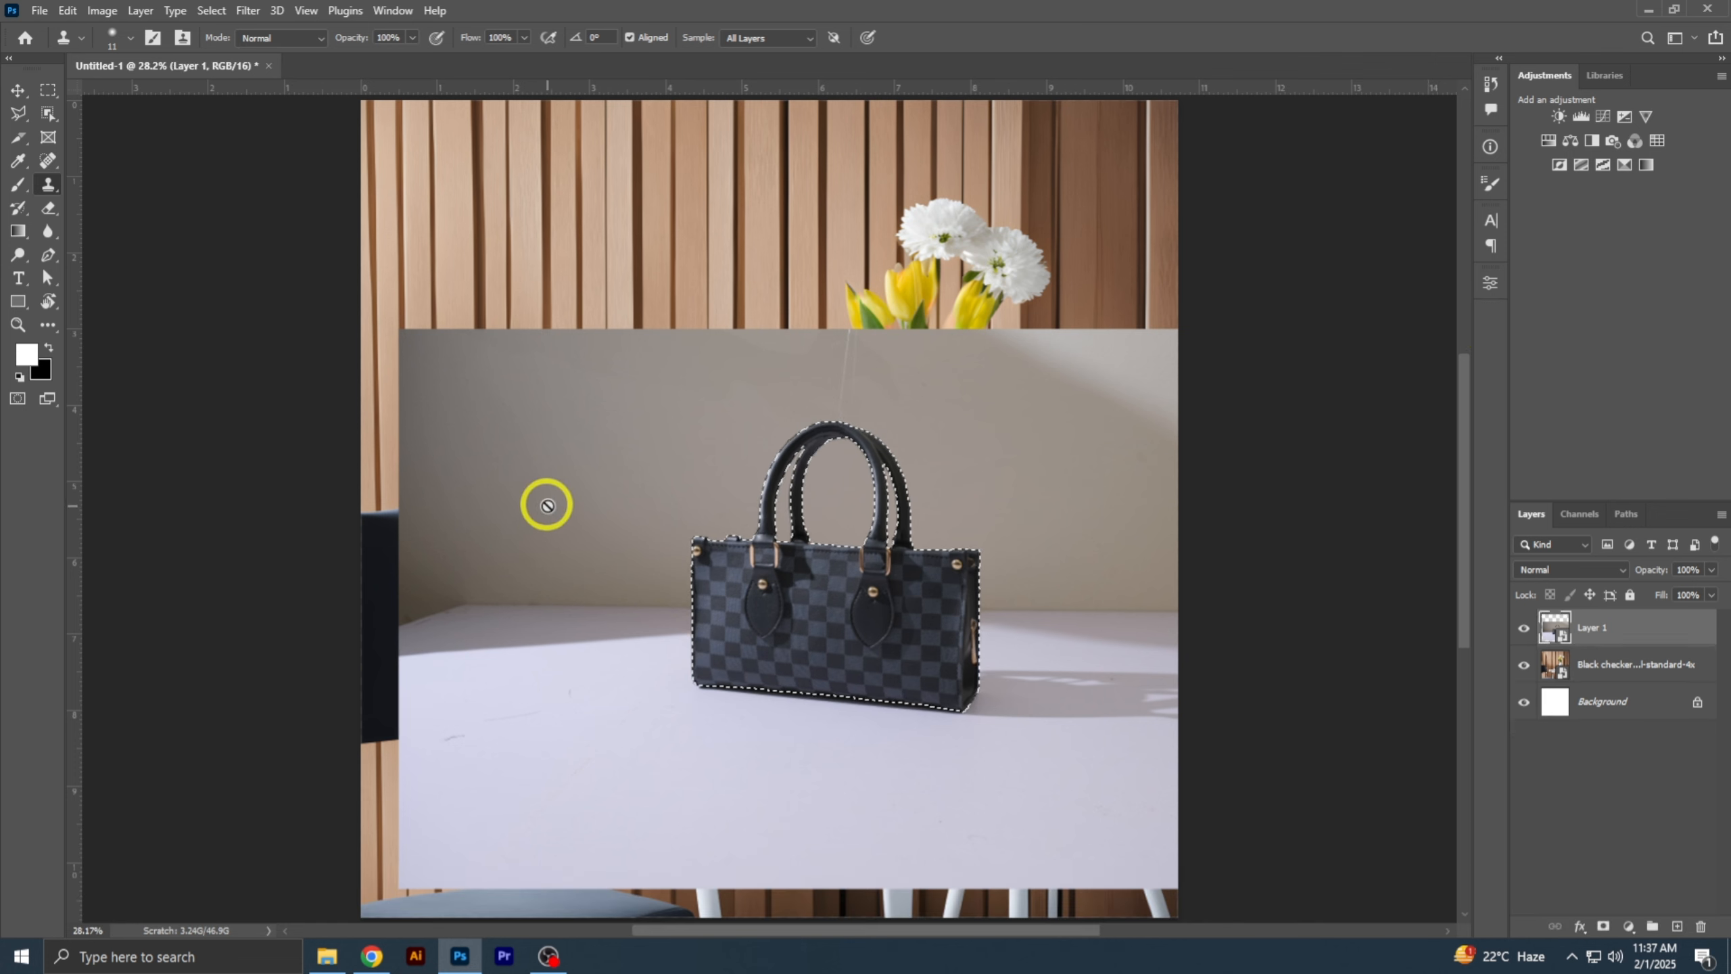
click(1605, 925)
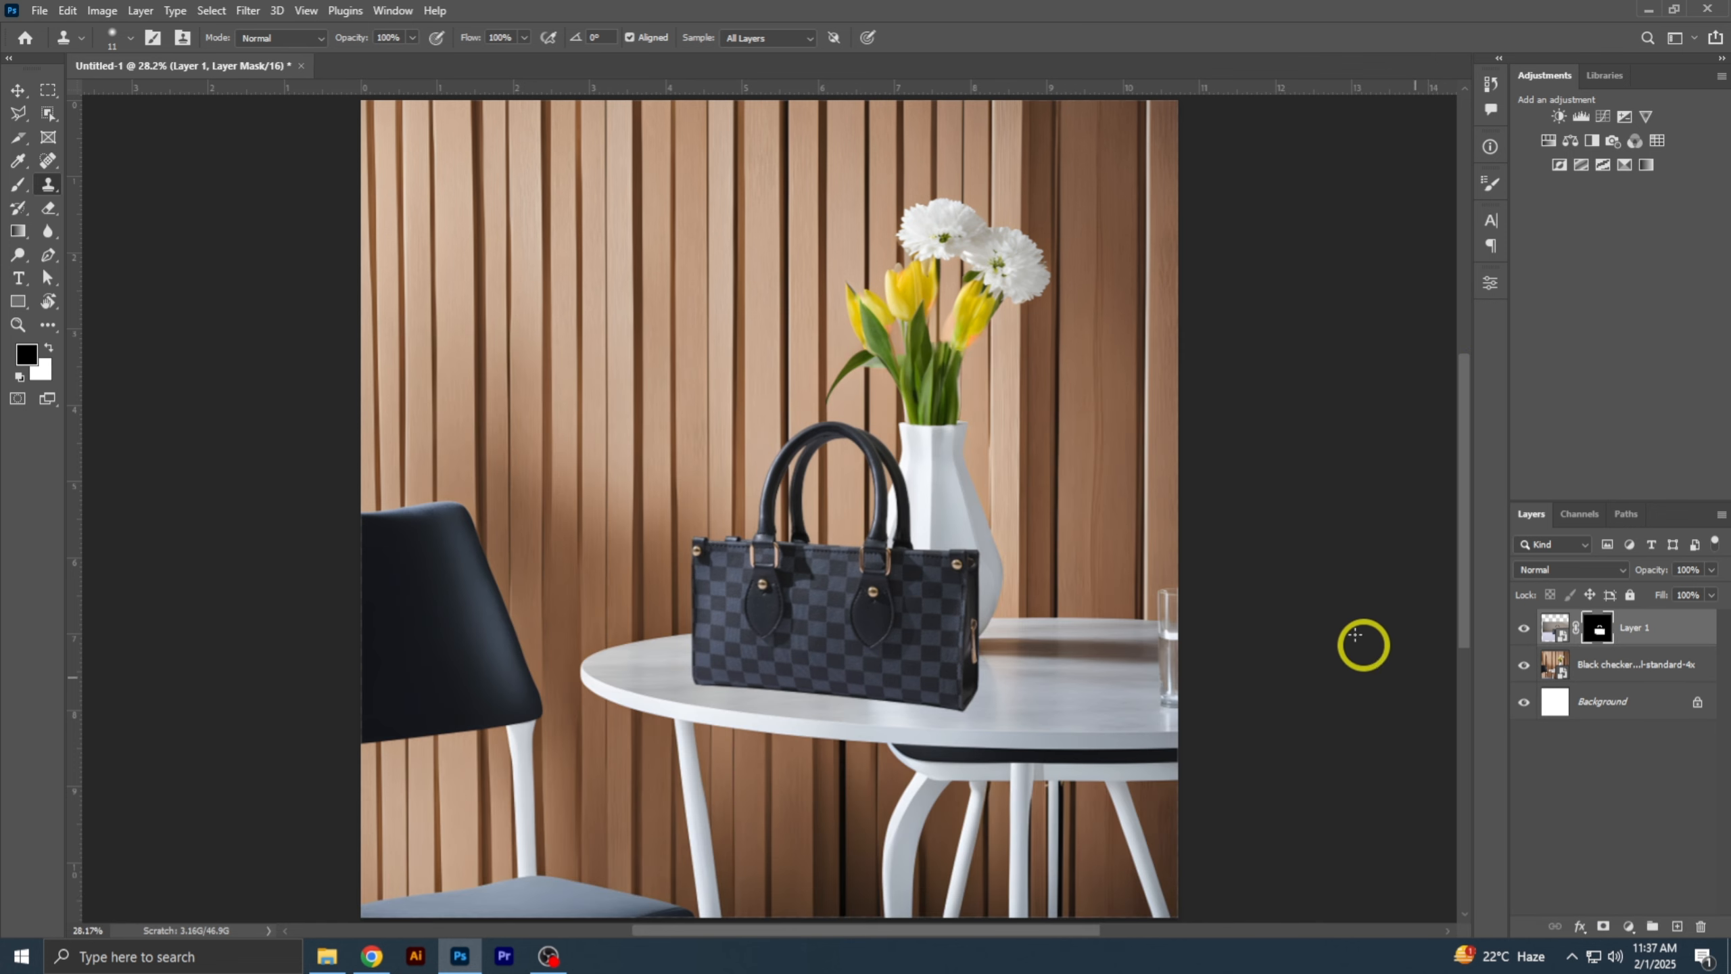
key(ctrl+KP_0)
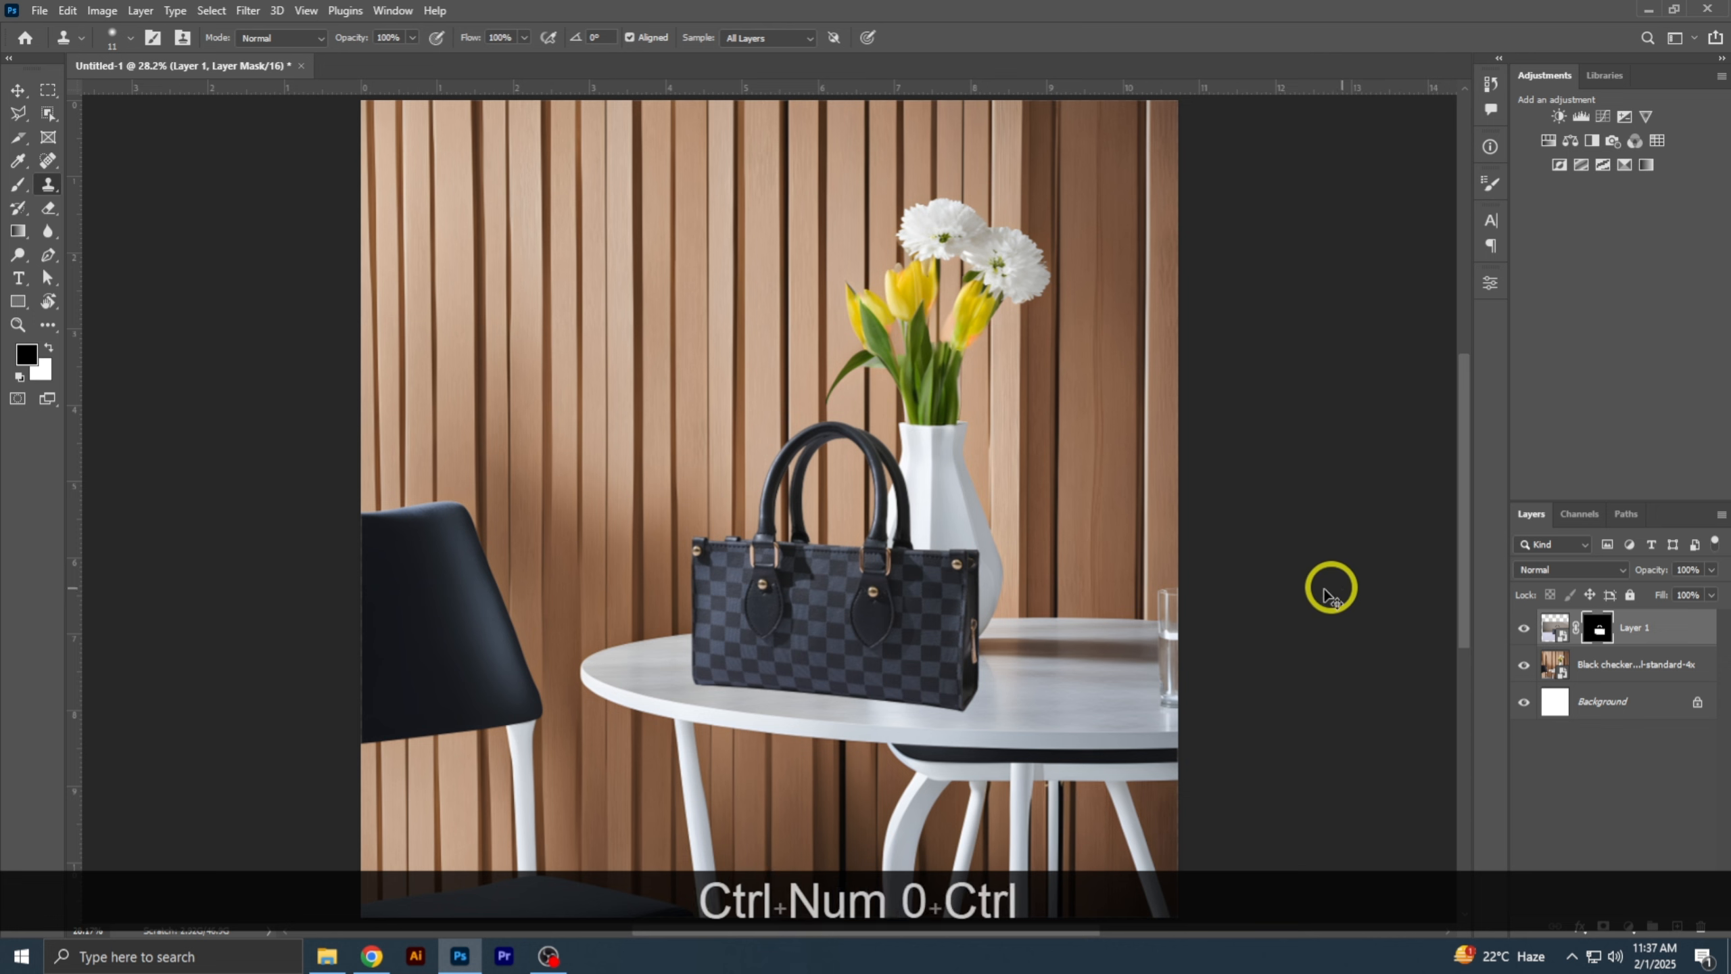
- Scale the masked bag to 102.90% with Free Transform and nudge it slightly upward
key(ctrl+t)
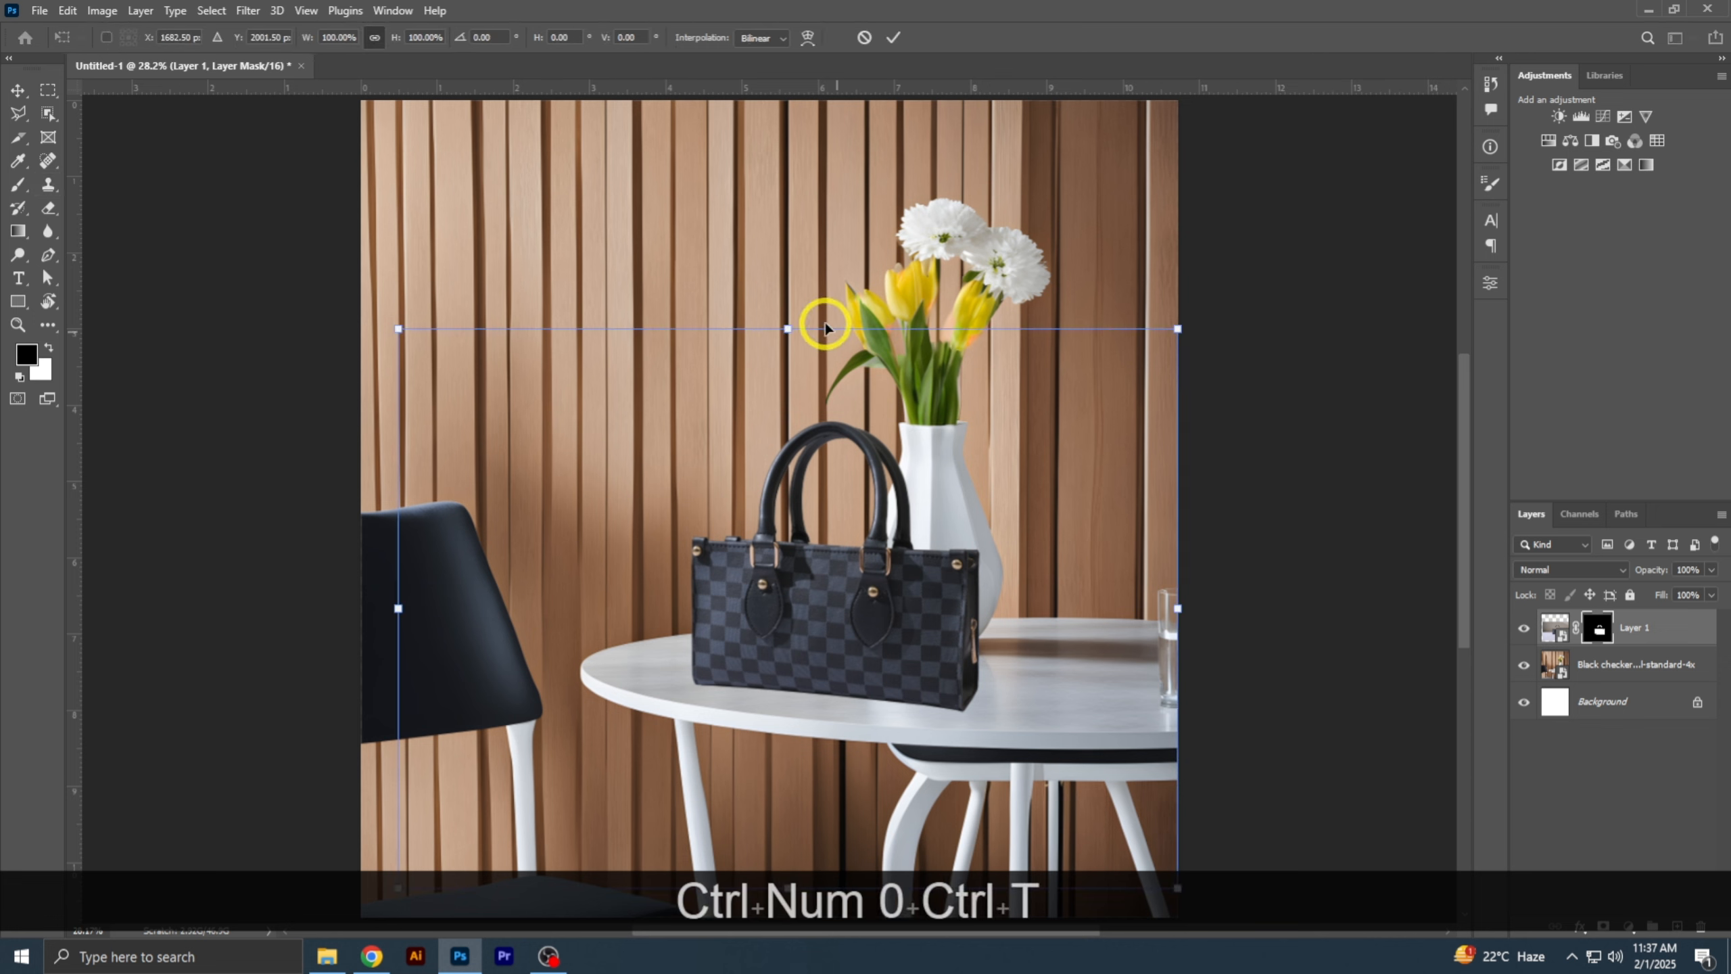
drag(787, 328, 788, 320)
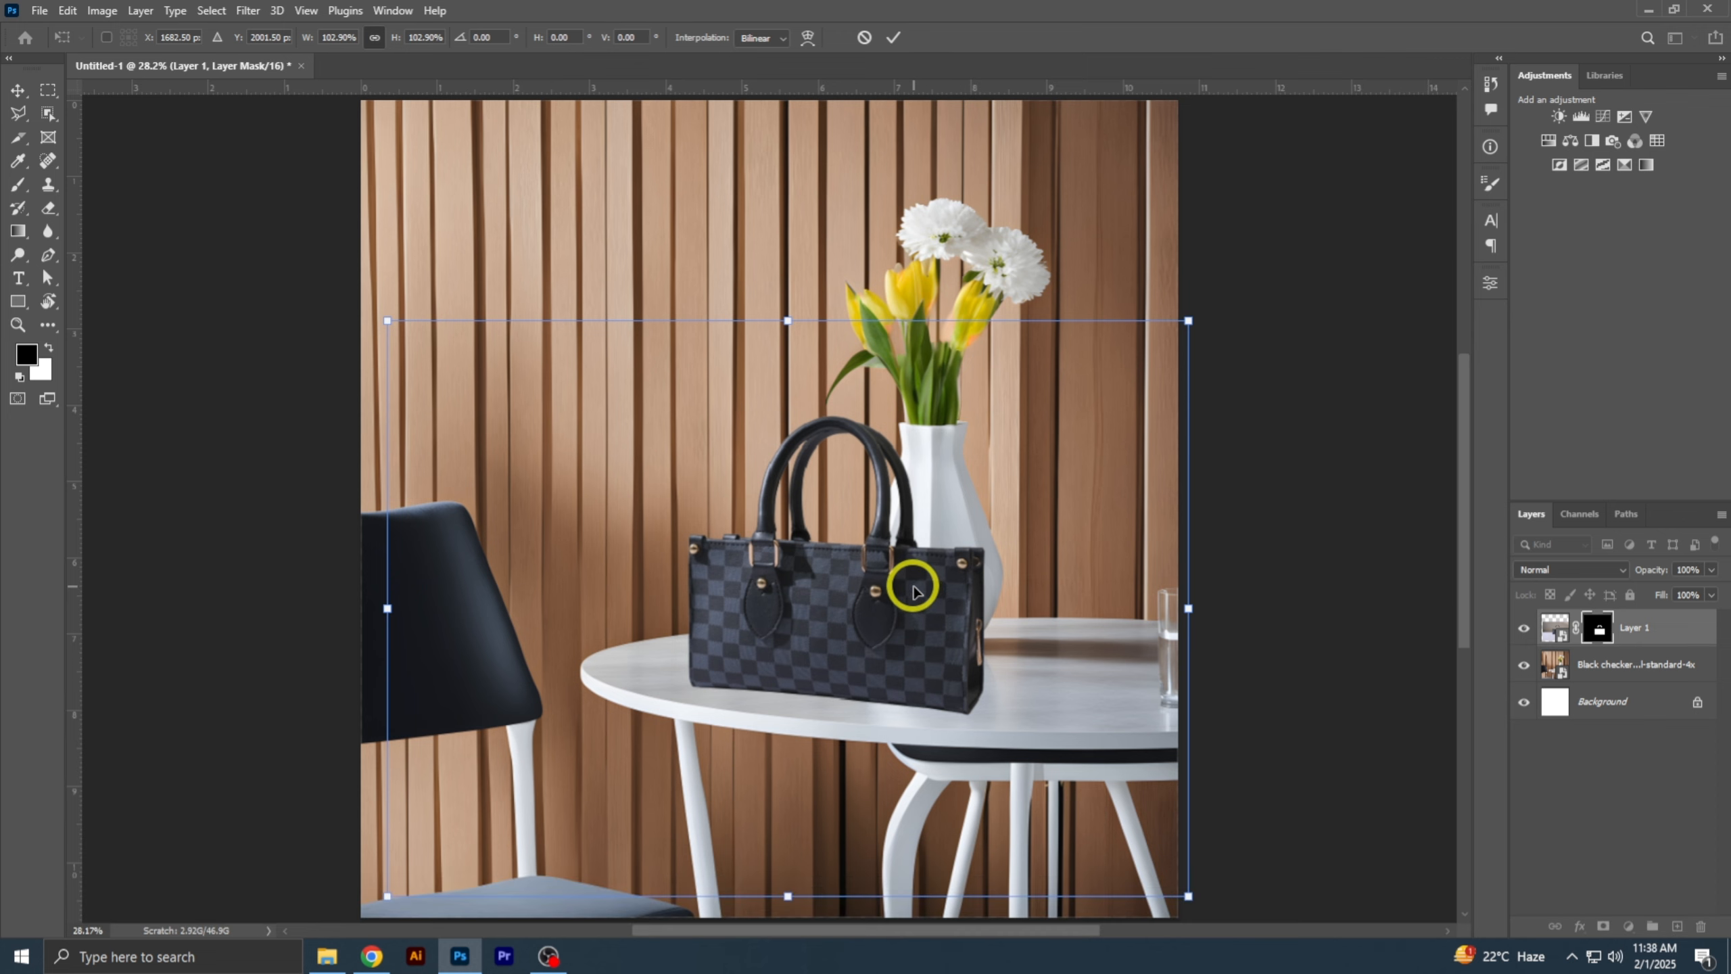
key(Up)
key(Return)
key(s)
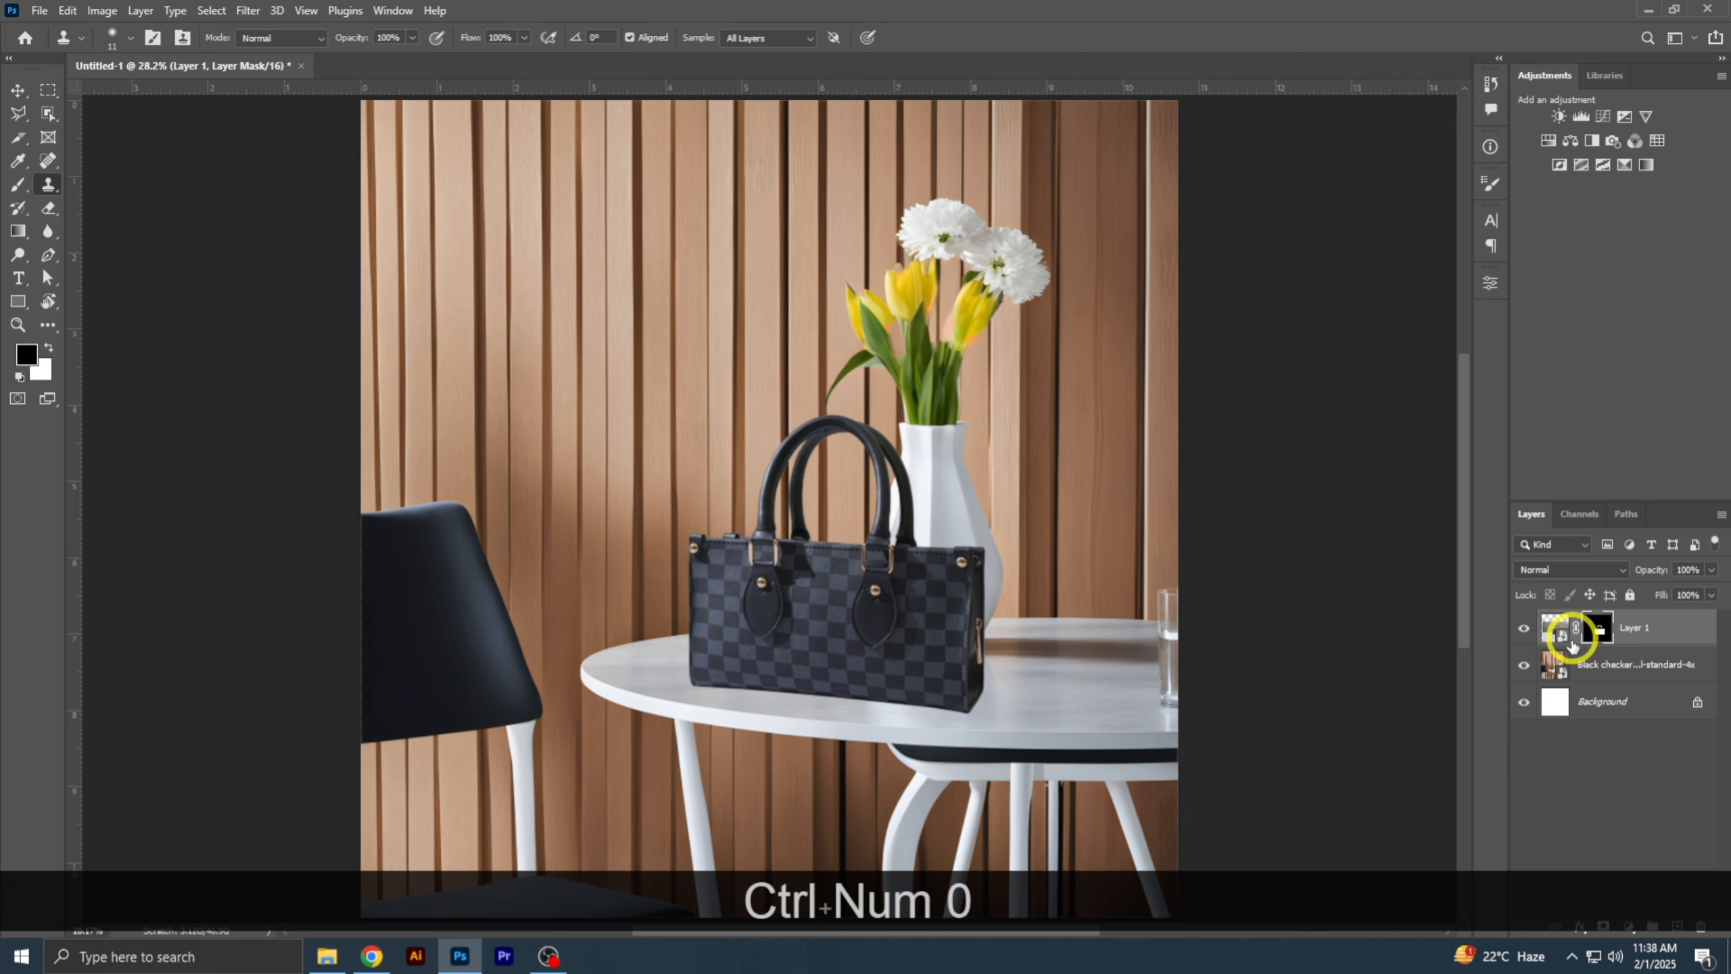
- Duplicate the bag layer, naming the upper copy Bag and the lower layer Shadow
drag(1652, 638, 1675, 926)
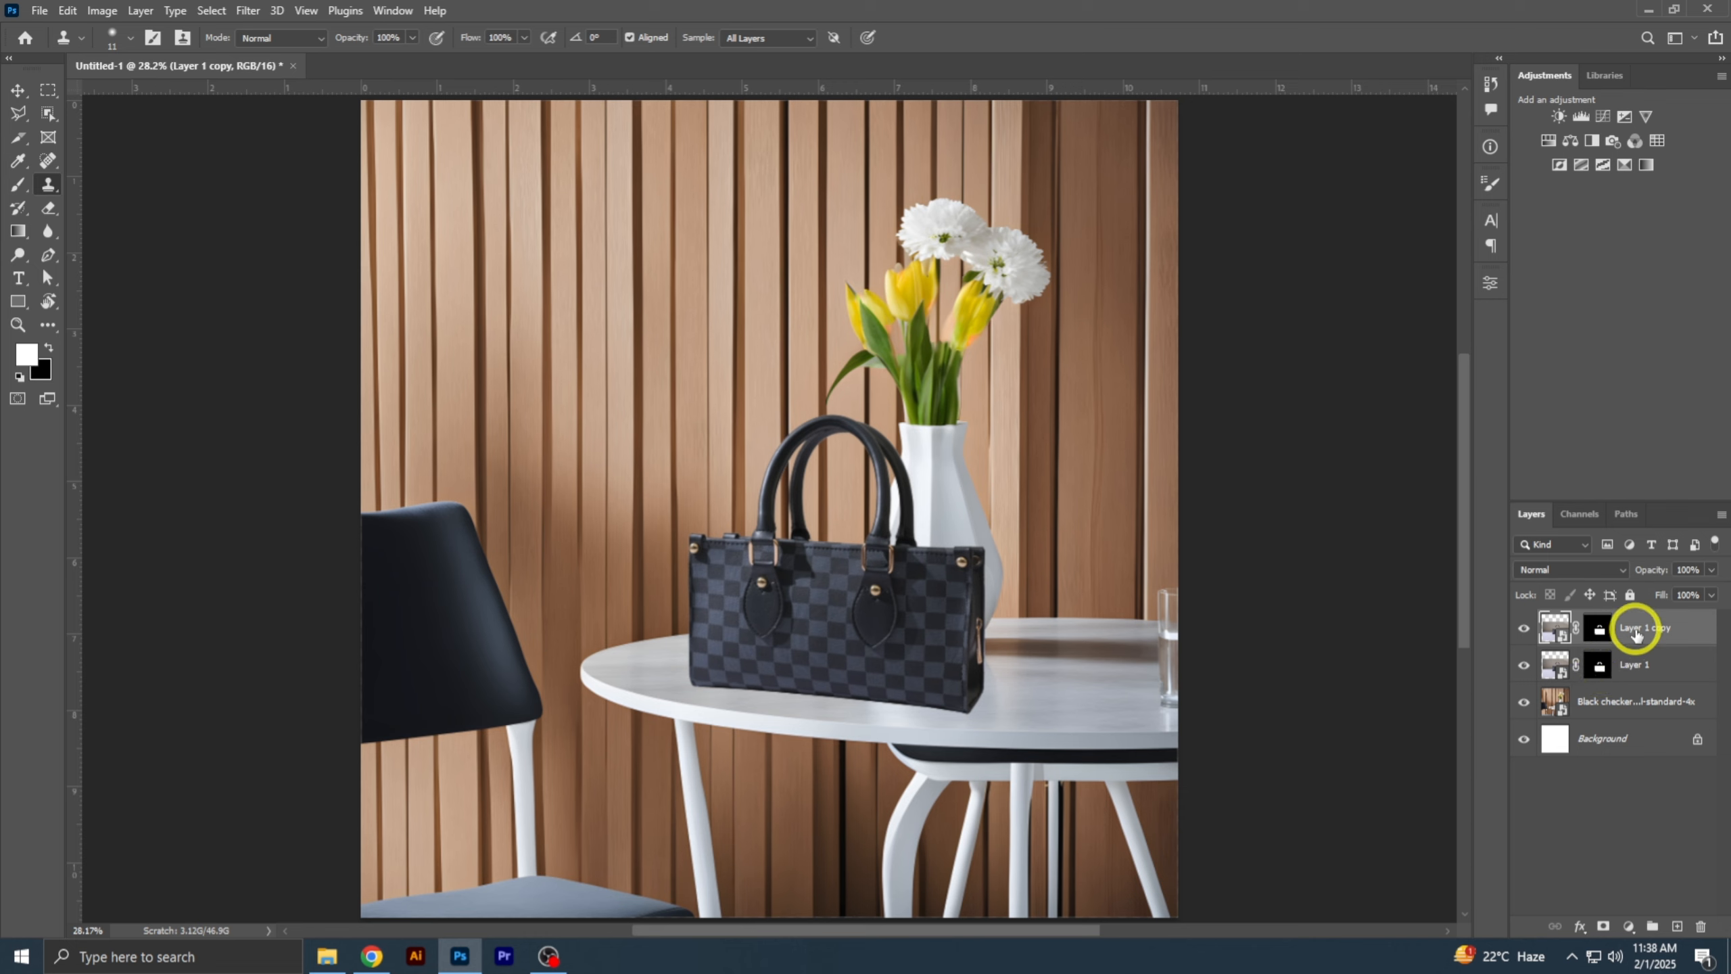
text(Baj)
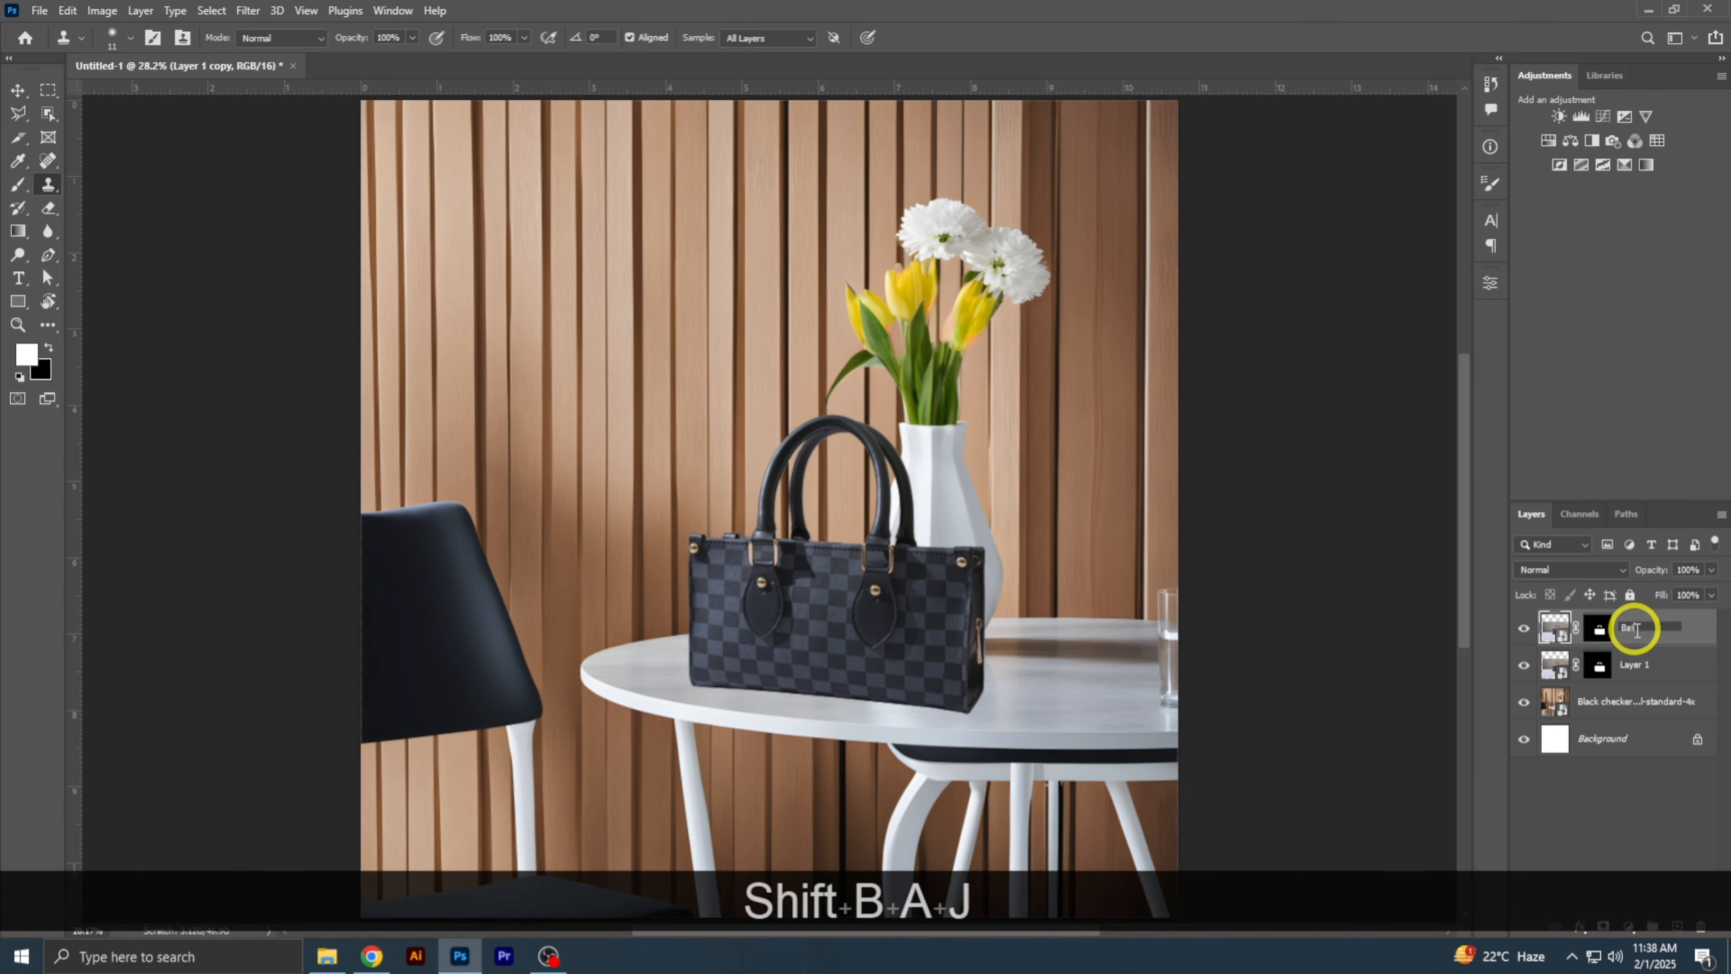
key(BackSpace)
text(g)
key(Return)
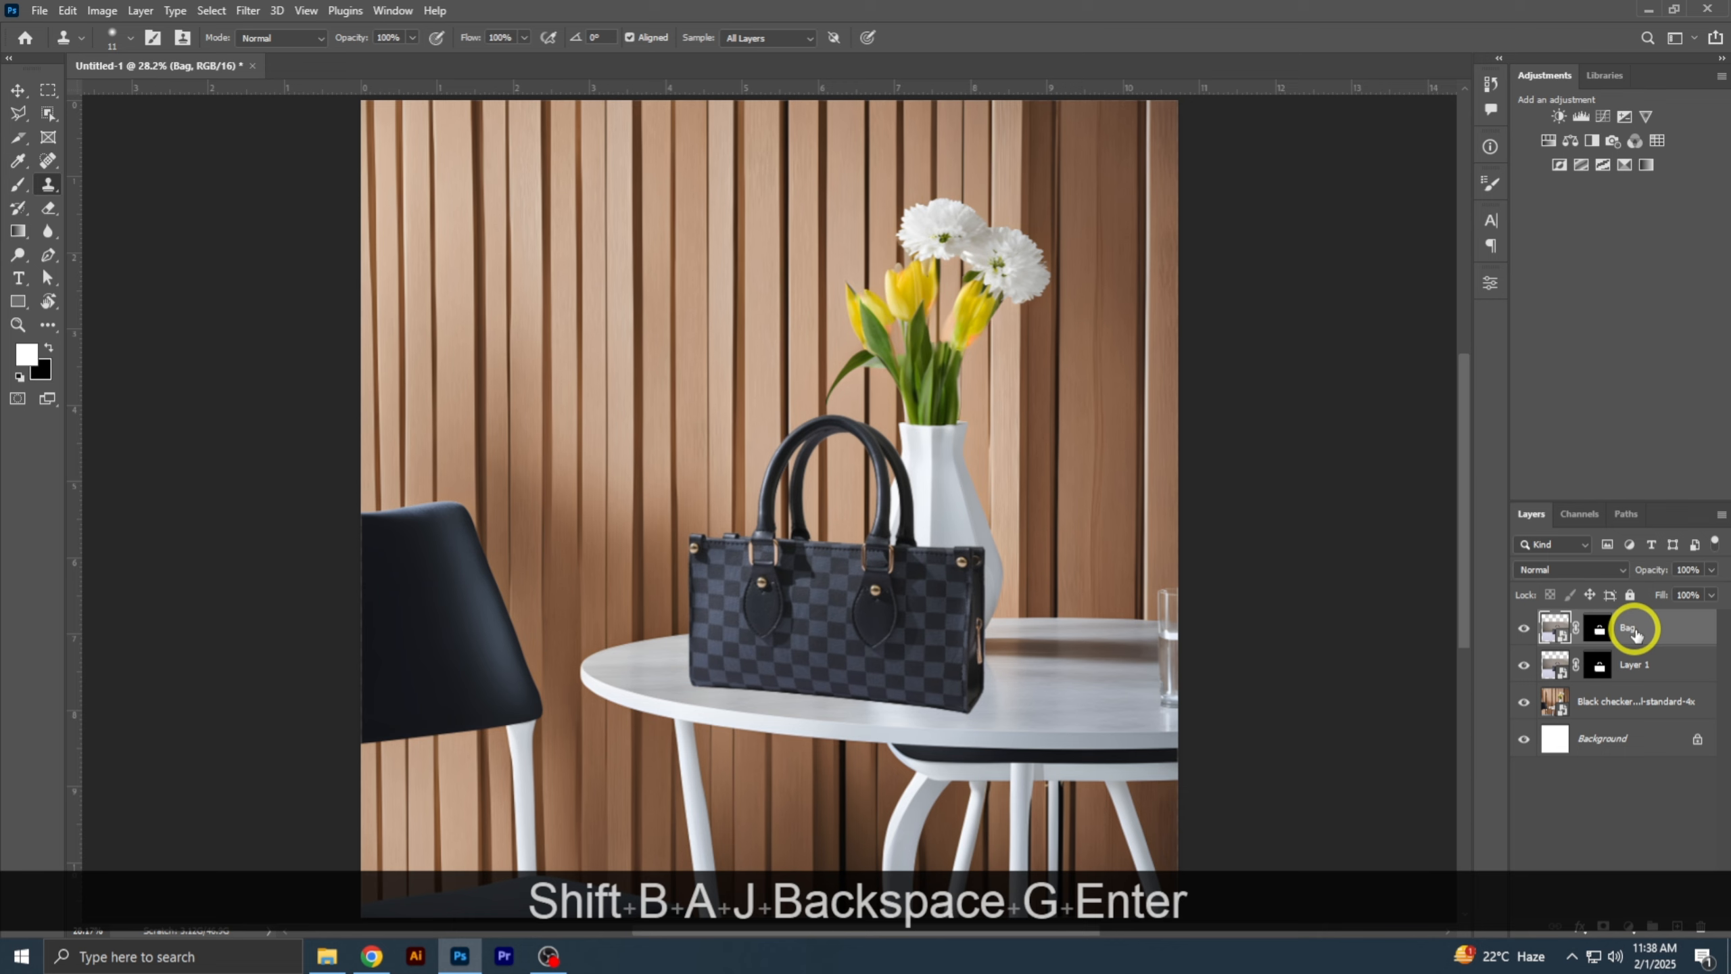
double_click(1635, 664)
text(Shadow)
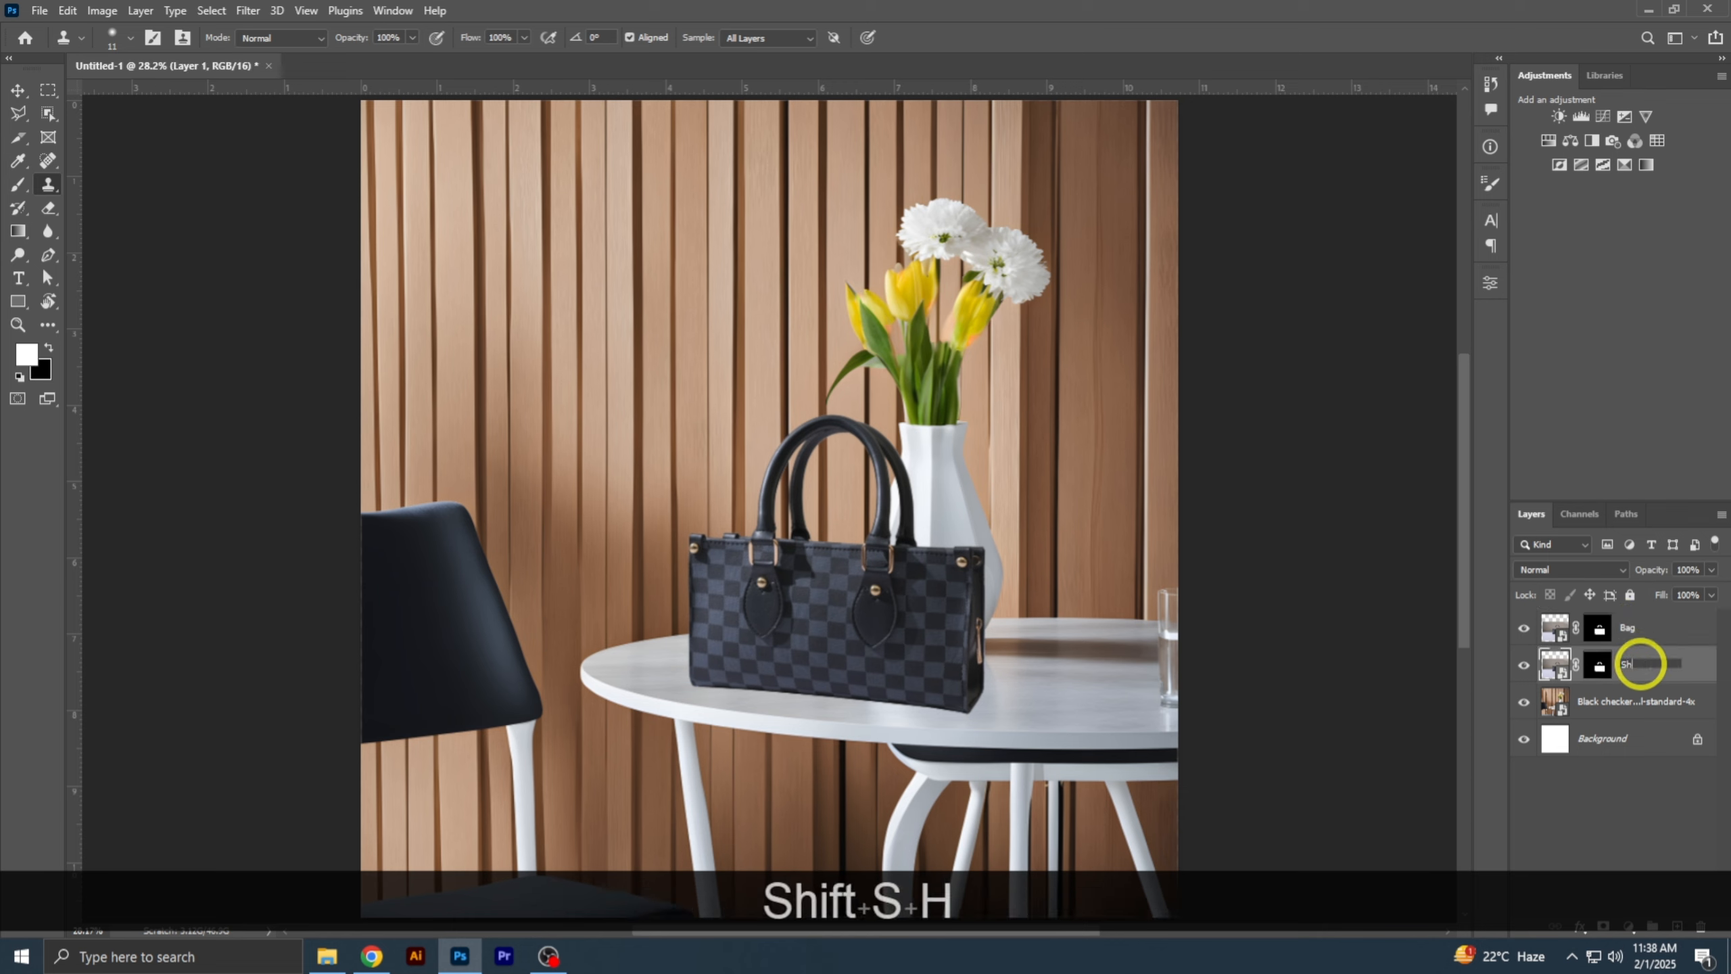
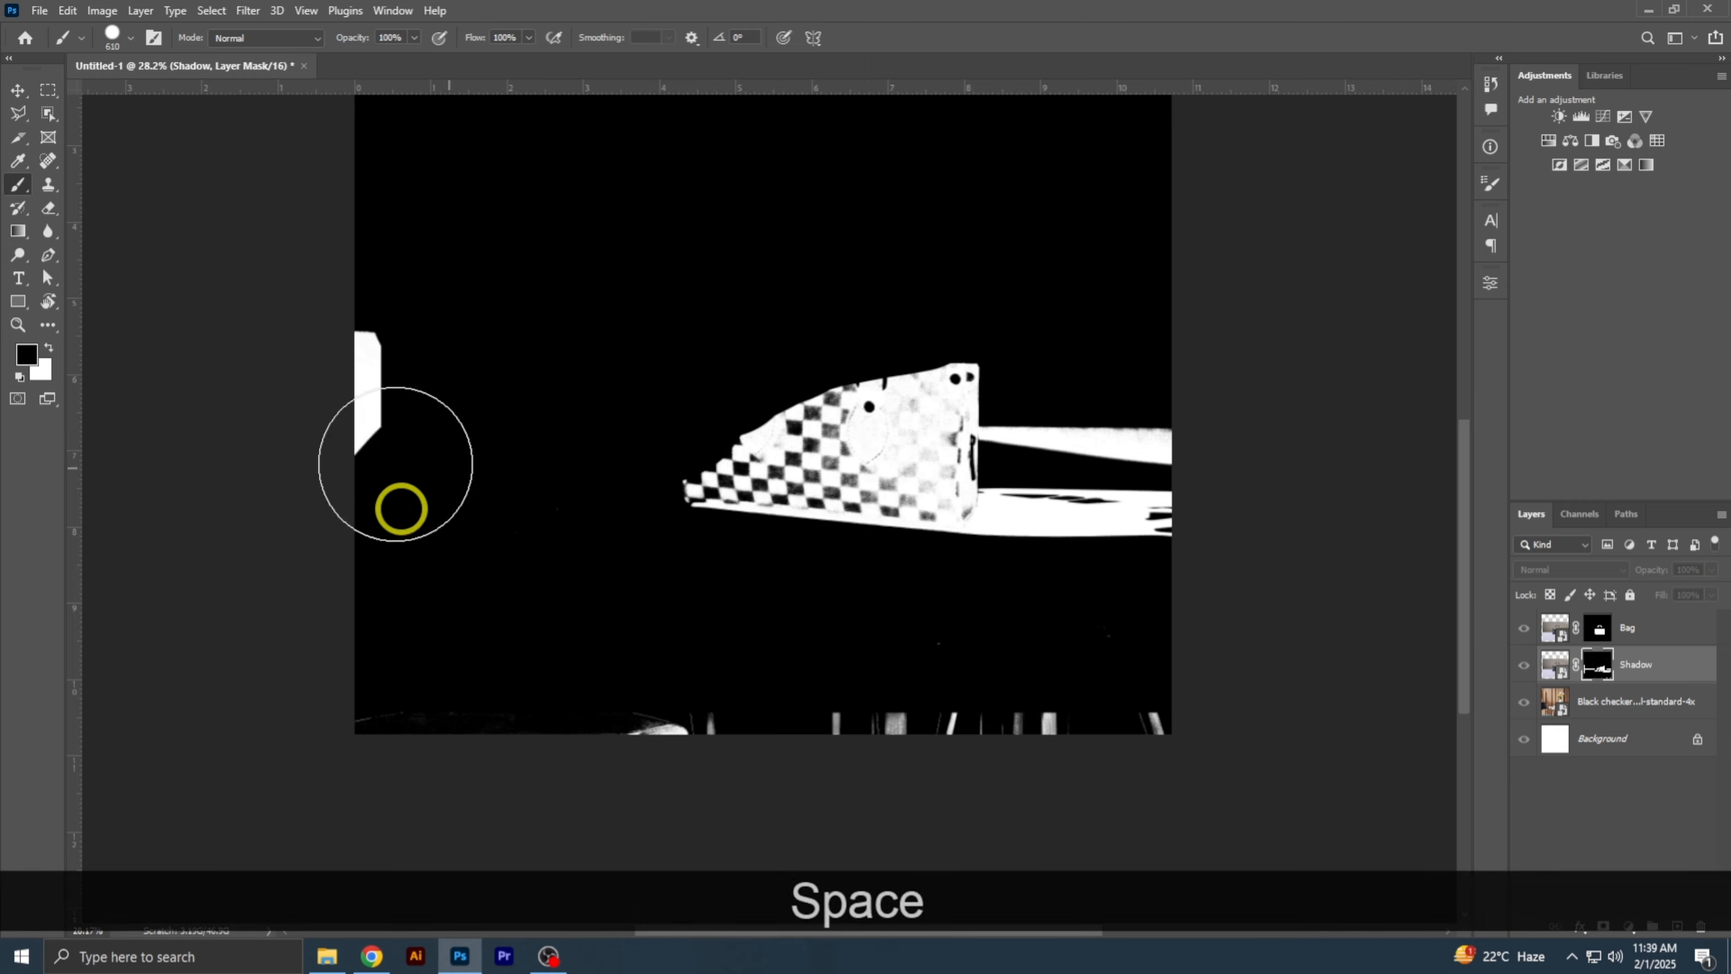
- Paint black on the Shadow mask over the stray white areas above the table shadow, and return to the normal image view
drag(1121, 499, 1083, 500)
mouse_move(1154, 438)
mouse_down()
mouse_move(1058, 424)
mouse_move(705, 452)
mouse_up()
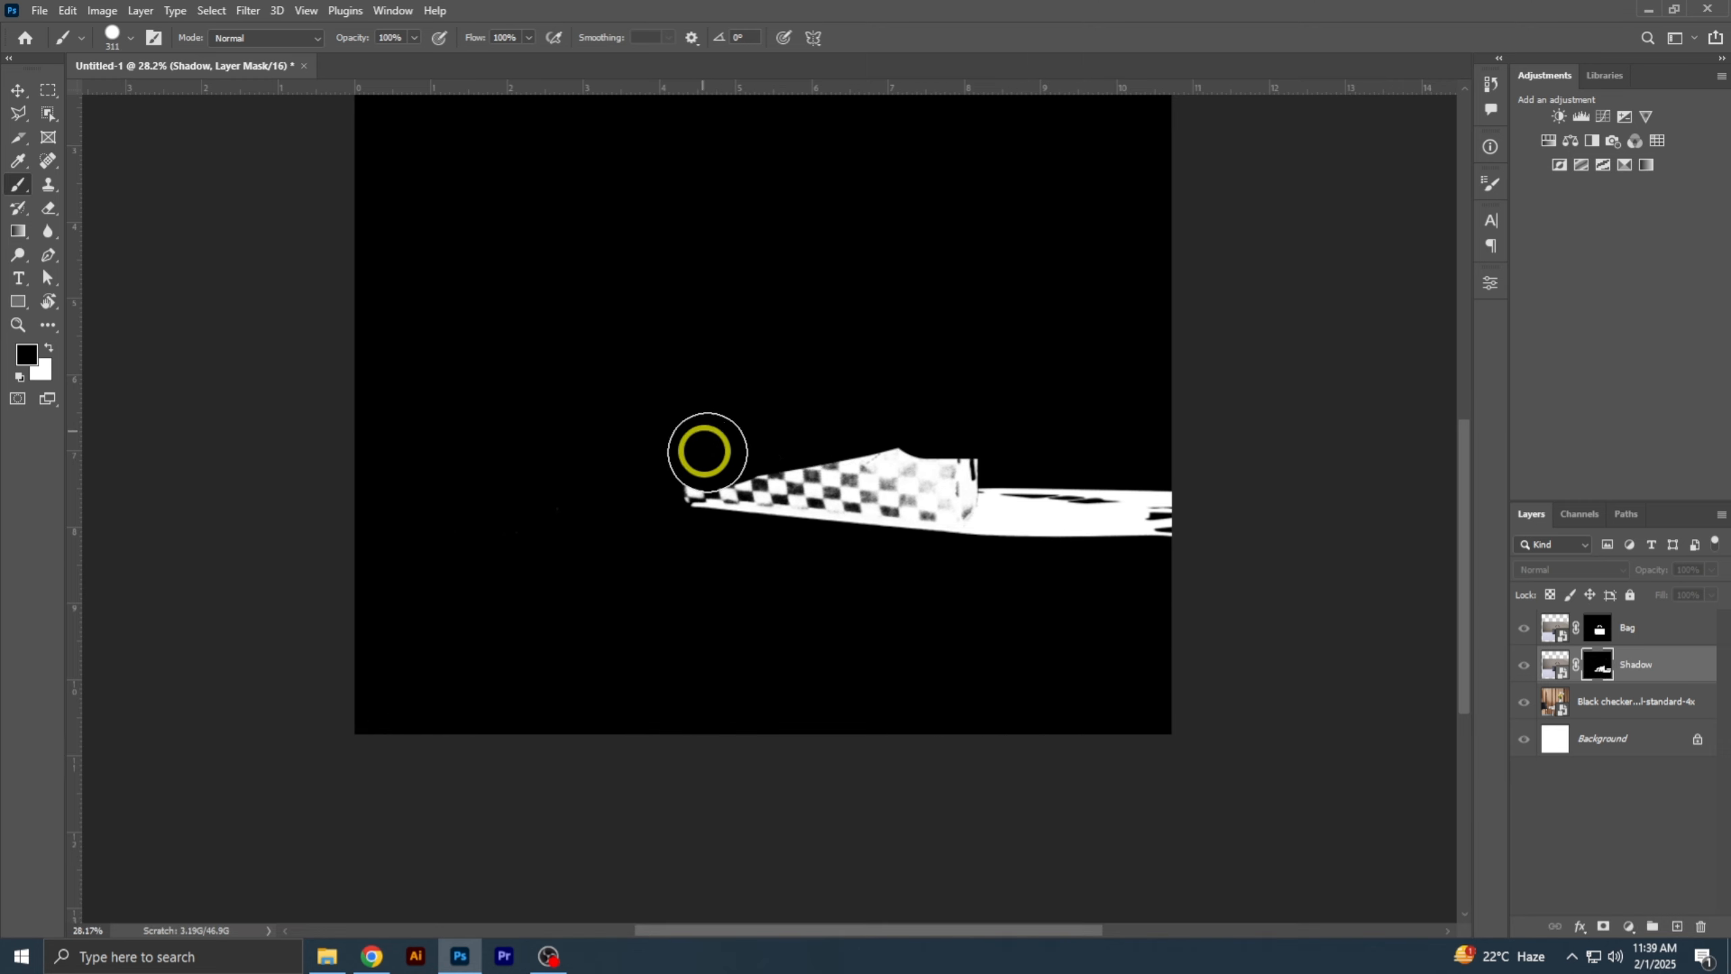
drag(814, 399, 927, 428)
alt+click(1597, 663)
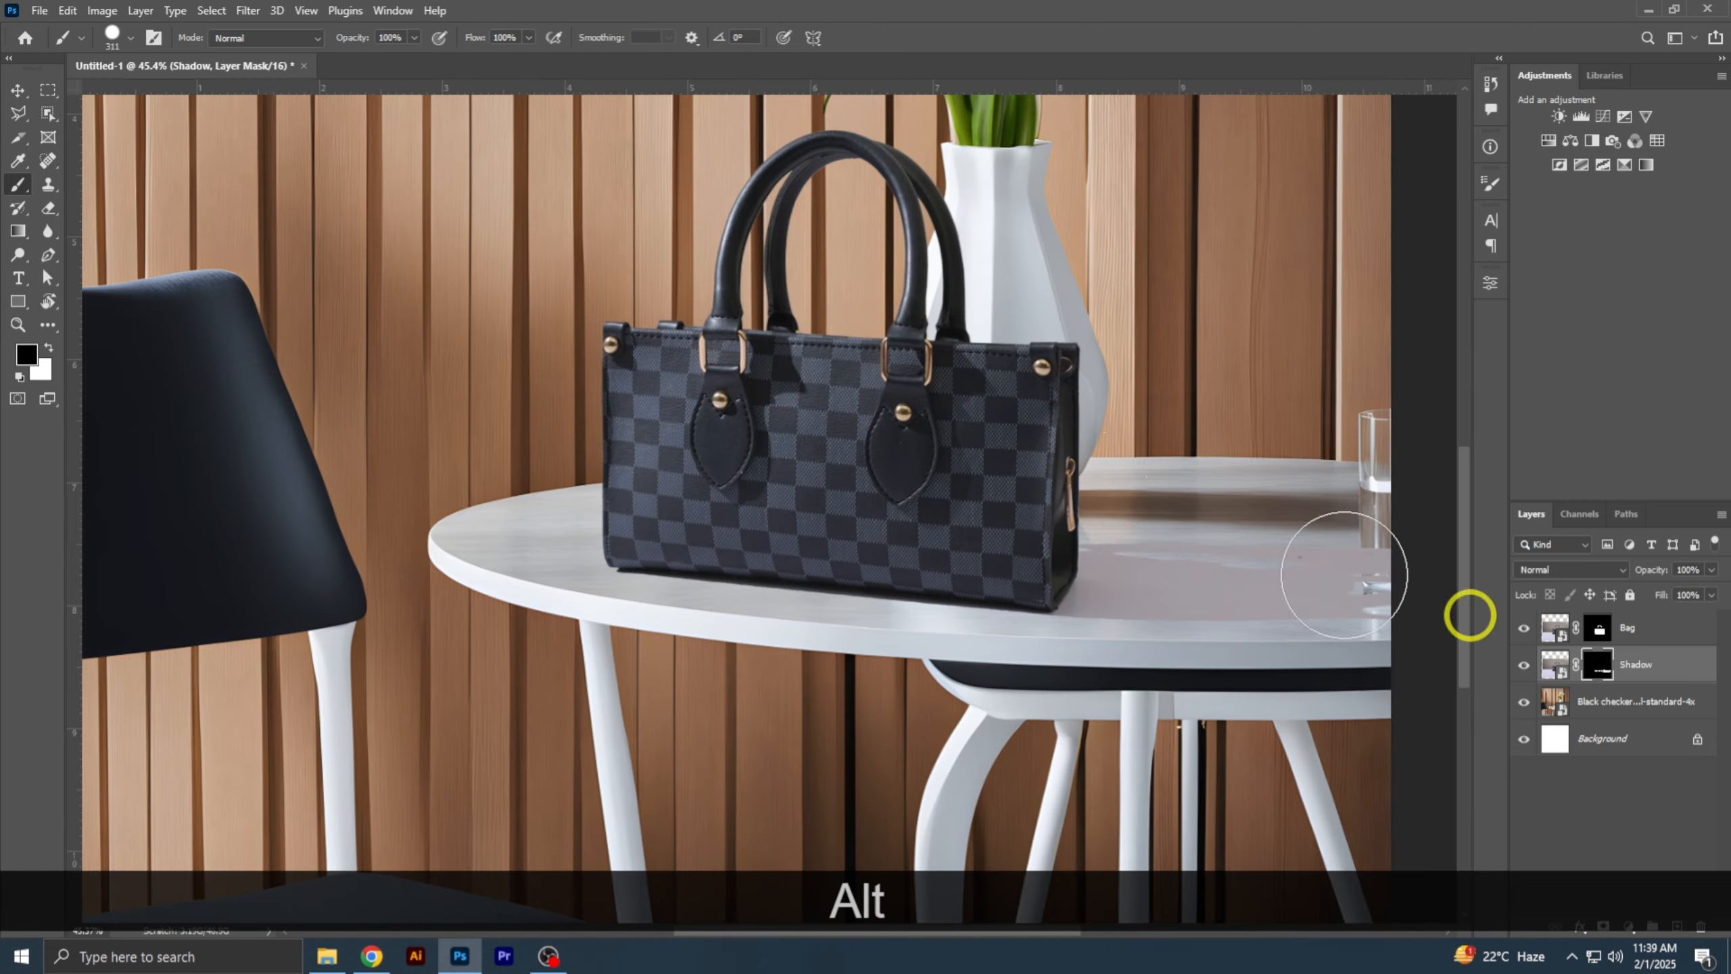
- Switch to a soft round brush and temporarily disable the Shadow layer's mask to compare the original cast shadow
drag(1028, 470, 838, 449)
drag(1278, 555, 920, 510)
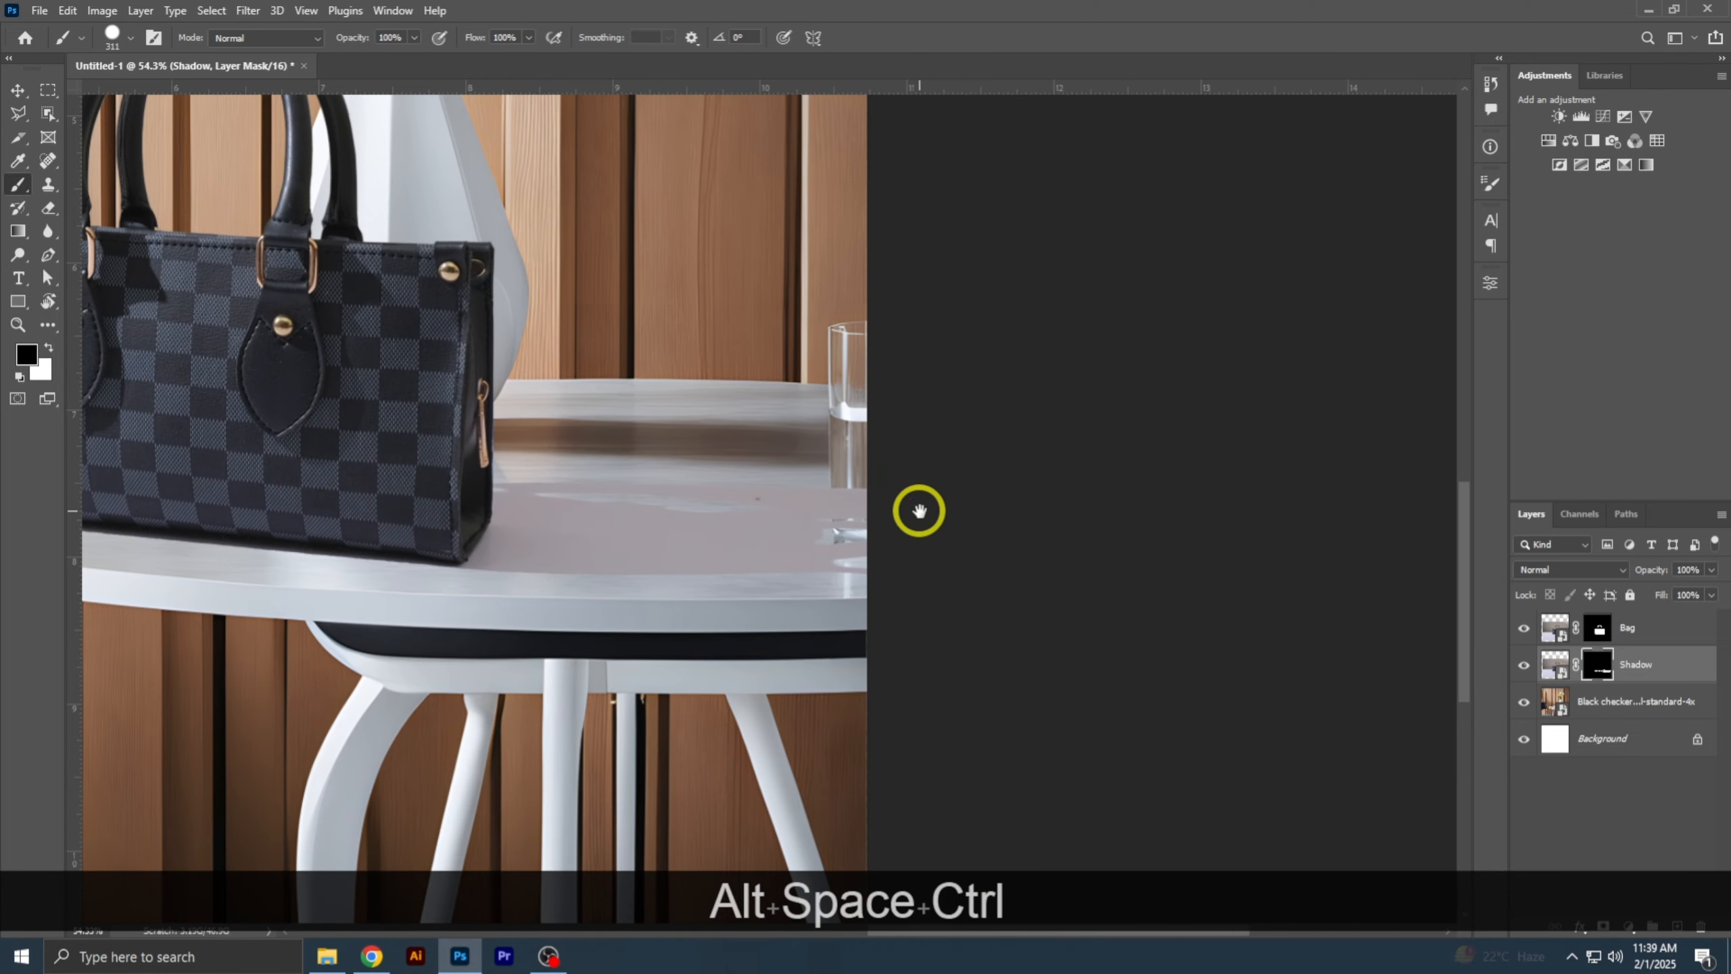
right_click(178, 246)
click(338, 466)
drag(644, 341, 816, 297)
drag(603, 379, 619, 382)
drag(933, 439, 679, 405)
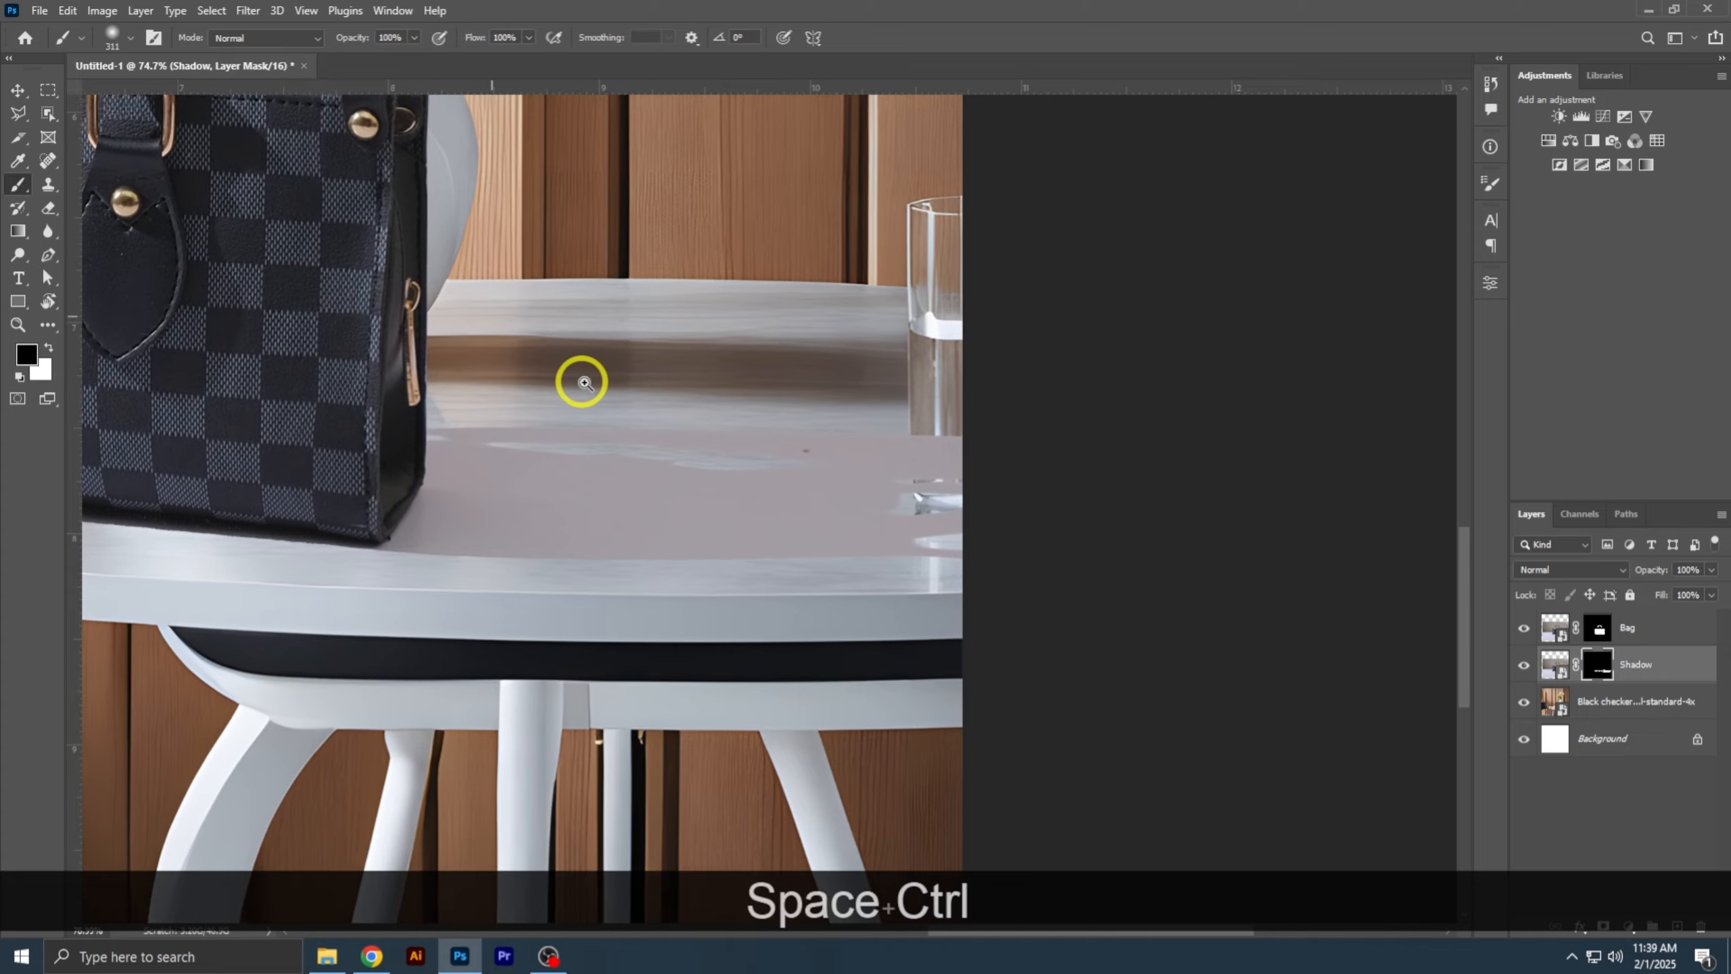
drag(579, 383, 741, 411)
shift+click(1596, 665)
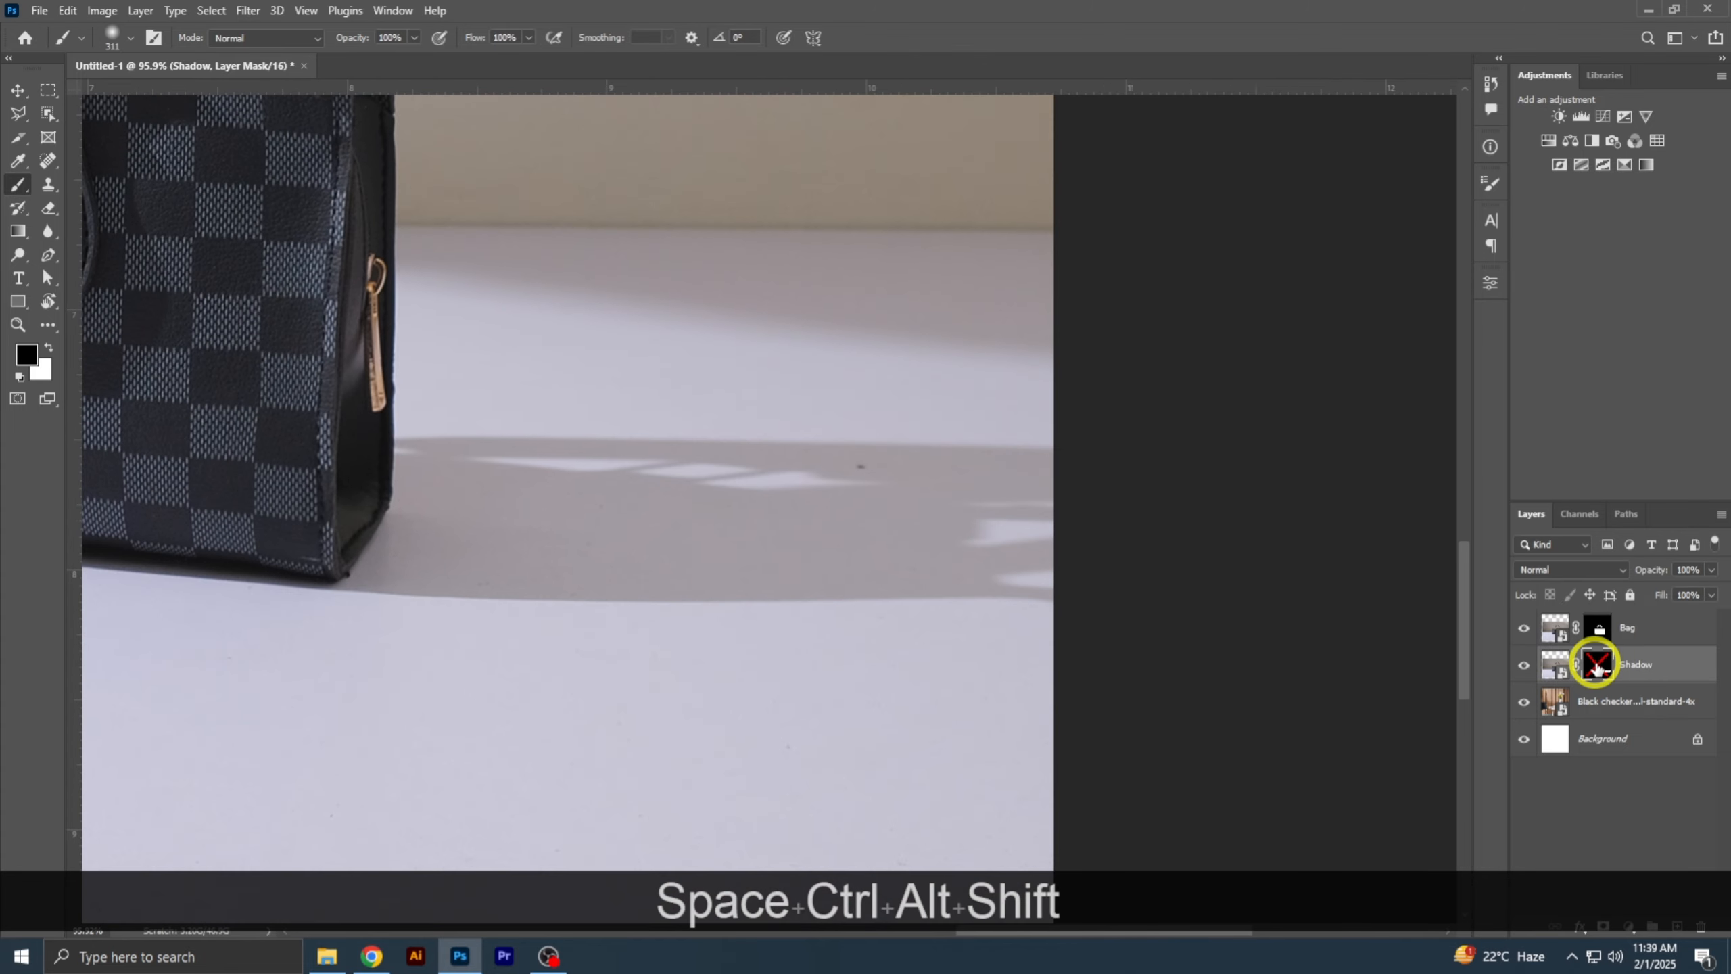
shift+click(1596, 665)
- Re-enable the Shadow layer's mask and paint white with a small soft brush around the bag's lower-right corner
scroll(391, 444, up, 3)
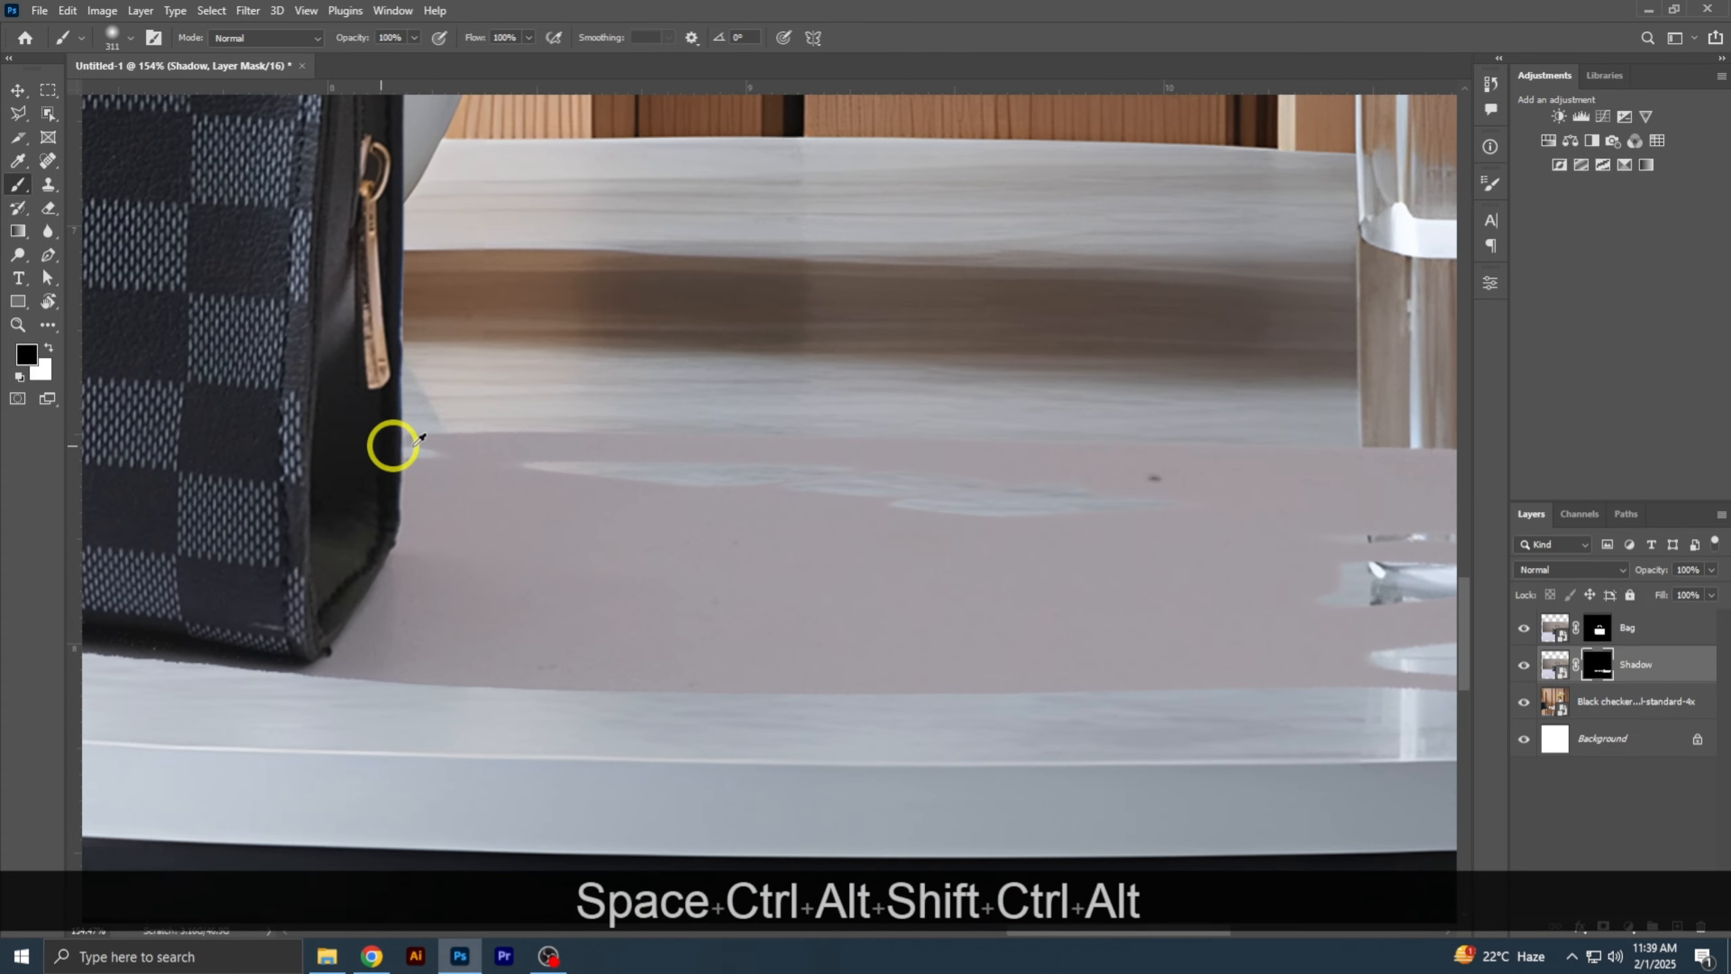
right_click(378, 447)
mouse_move(379, 447)
mouse_down()
mouse_move(282, 410)
mouse_move(235, 415)
mouse_up()
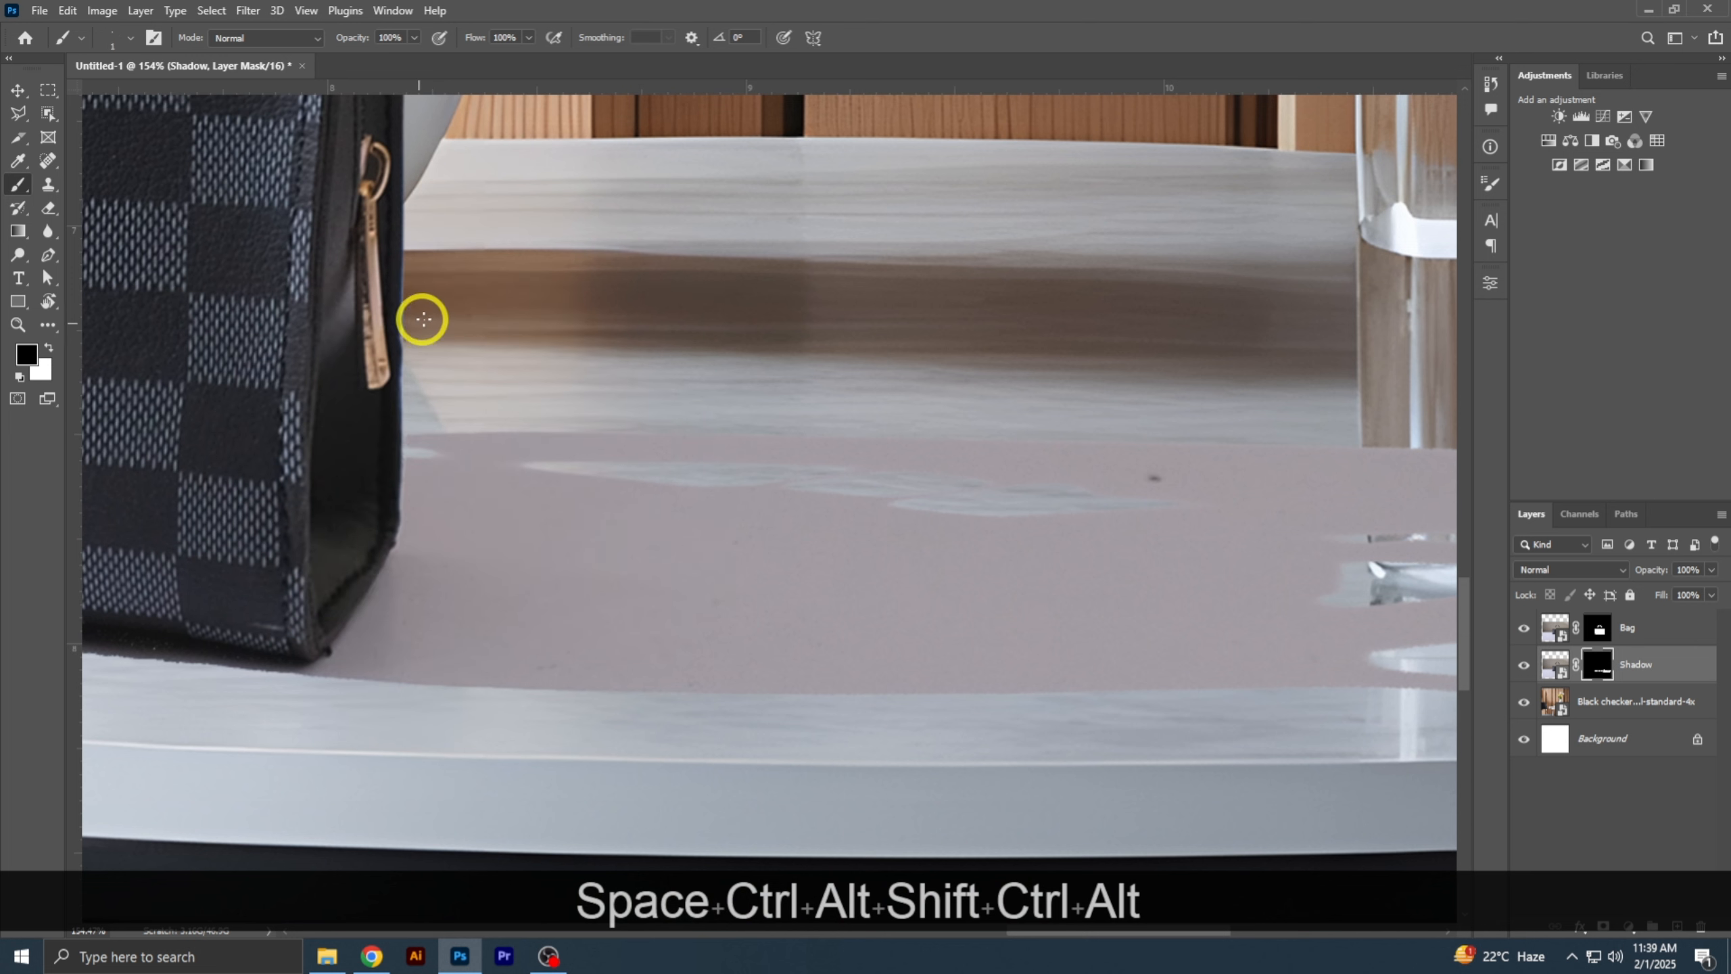
key(x)
scroll(382, 444, up, 3)
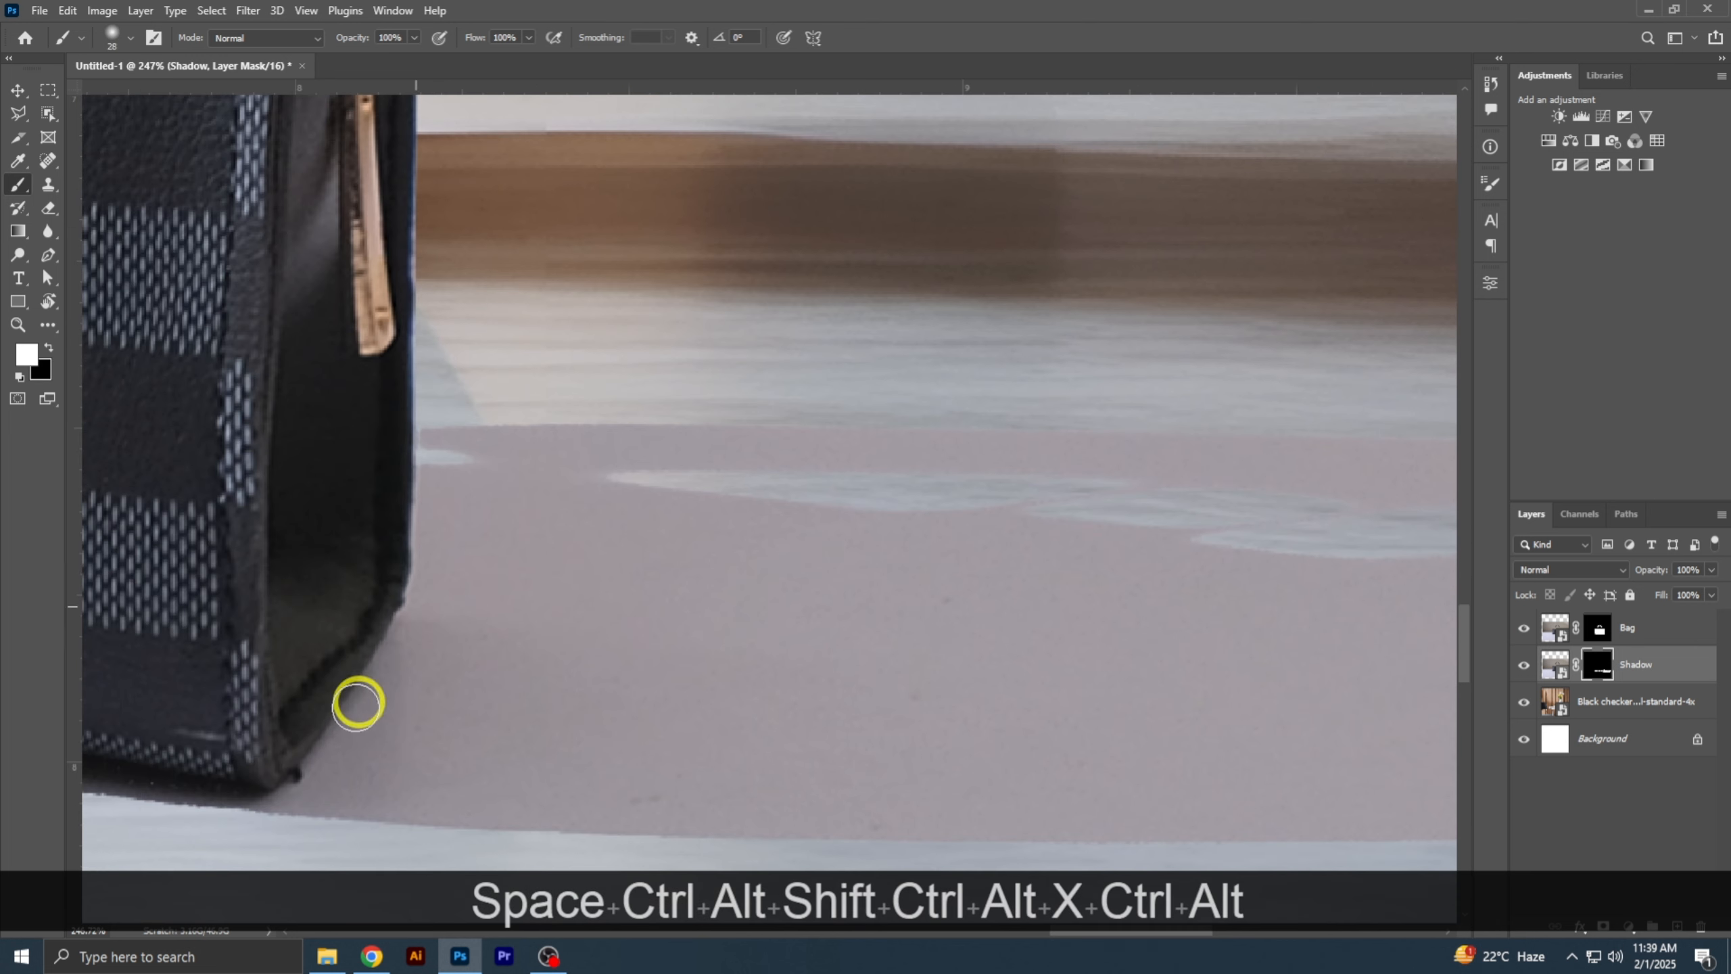
drag(419, 652, 452, 709)
drag(469, 532, 711, 503)
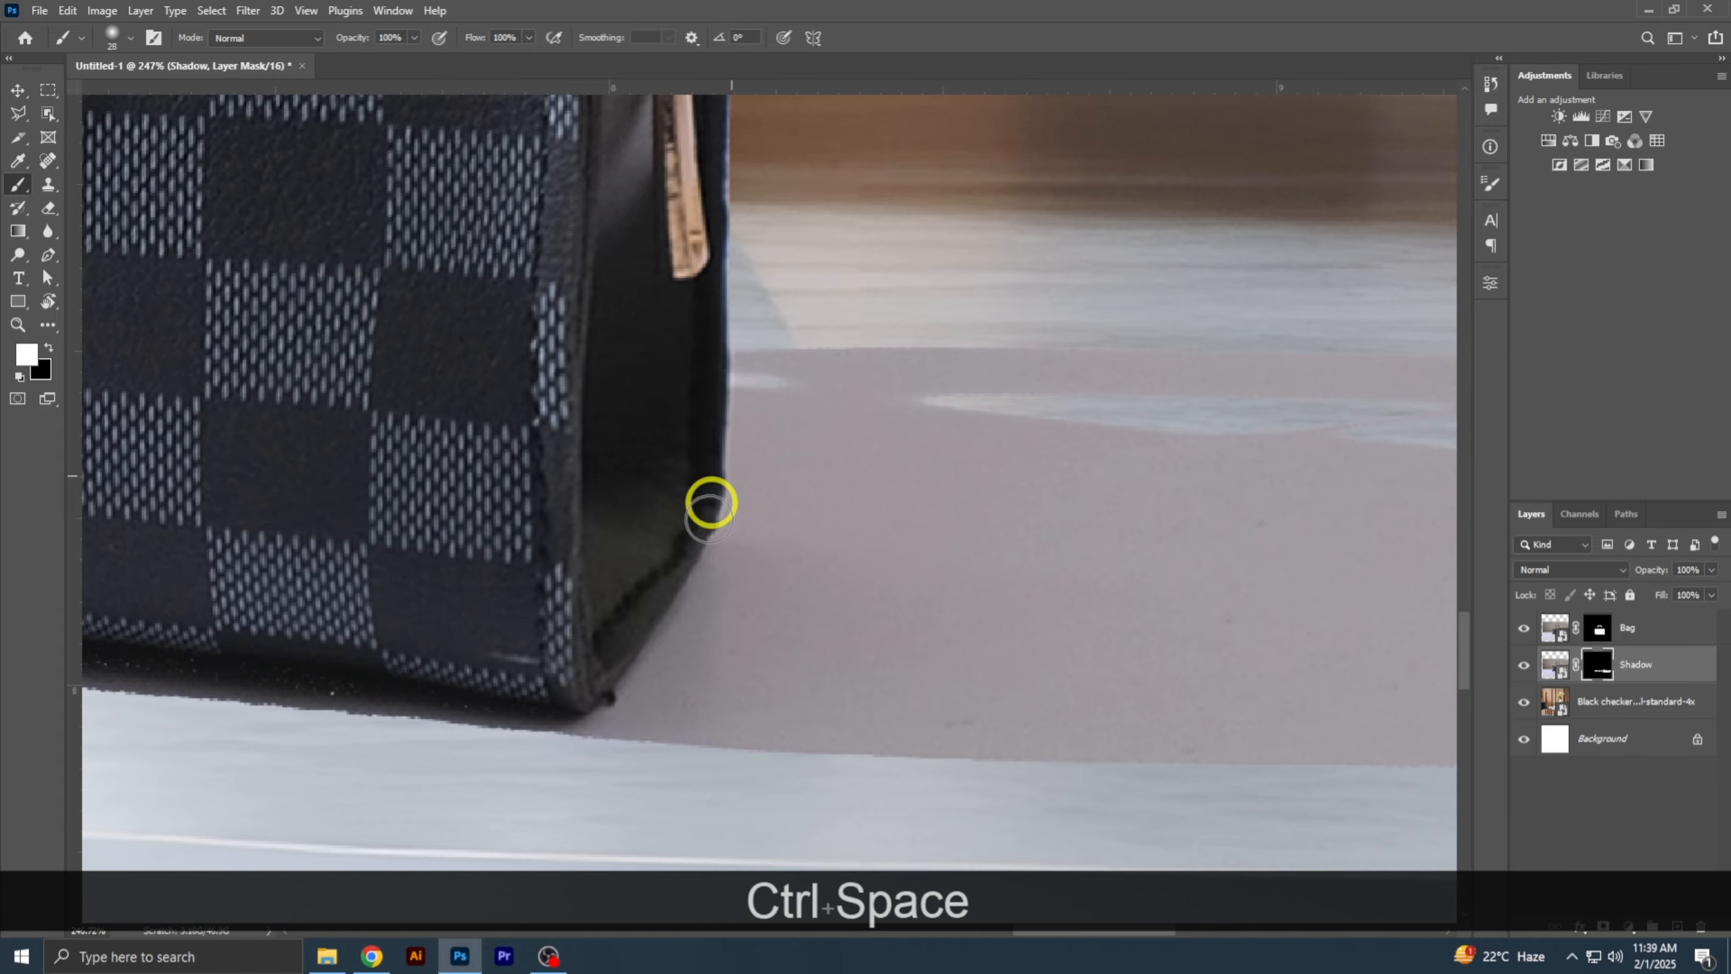
- Paint white on the Shadow mask along the bag's bottom edge to fill in the contact shadow
drag(363, 680, 998, 557)
drag(239, 464, 827, 479)
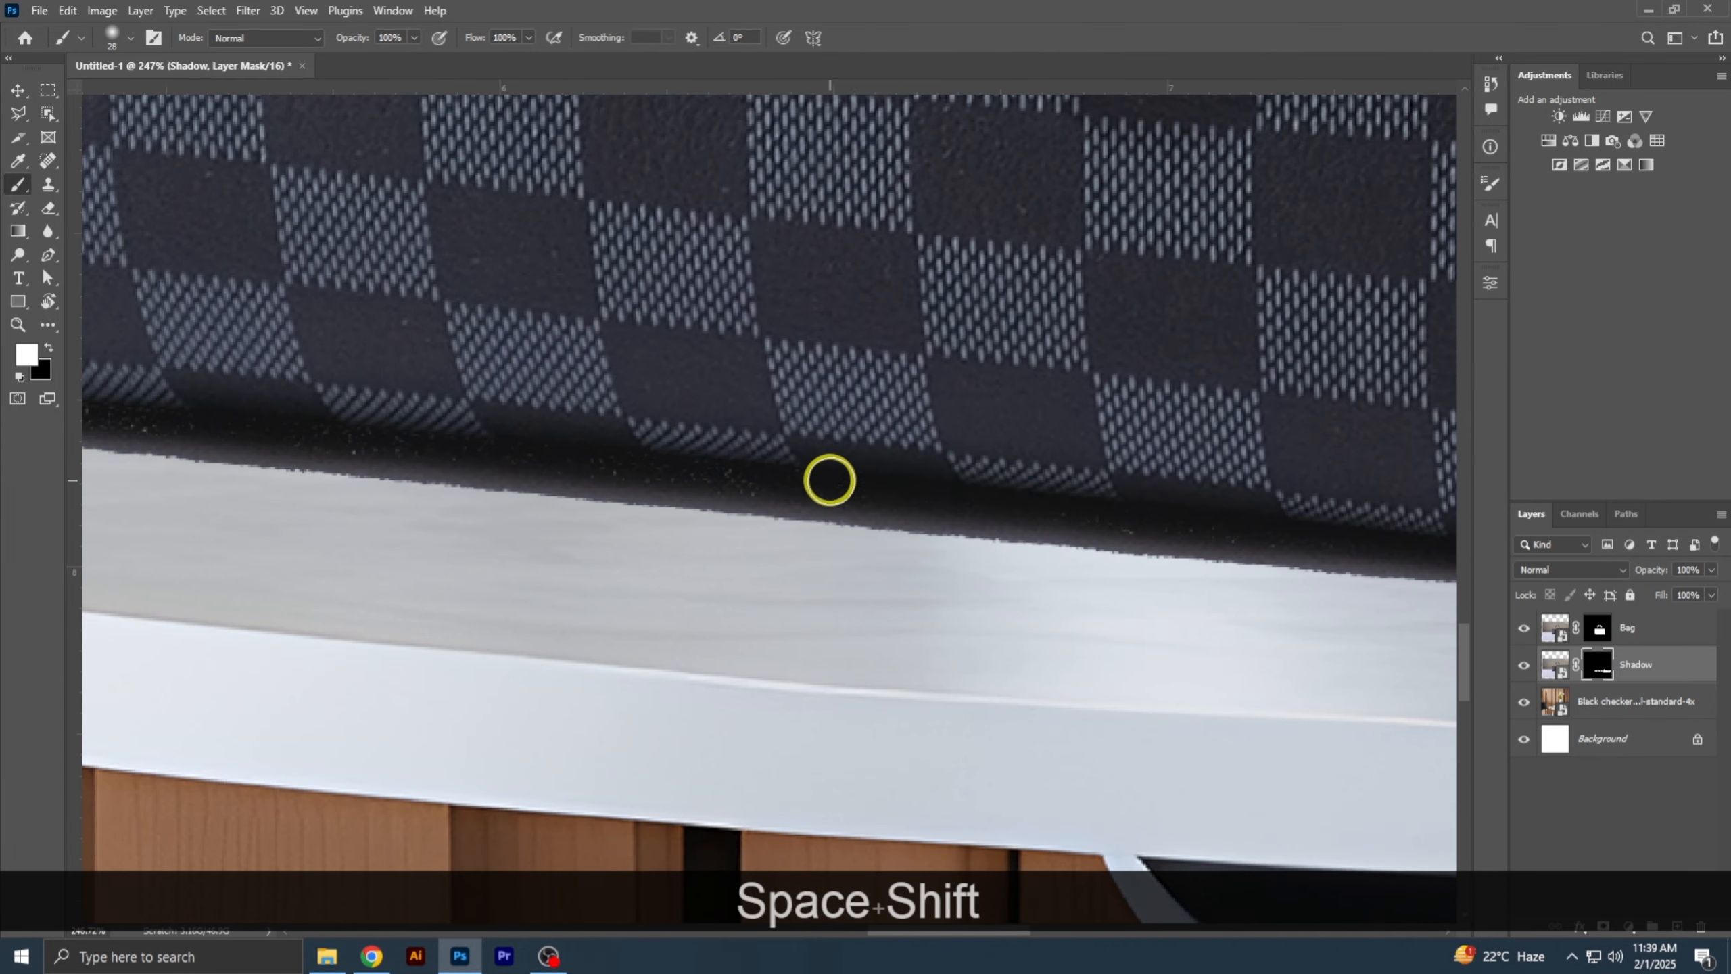
drag(422, 422, 1002, 487)
drag(675, 470, 211, 371)
drag(1238, 443, 457, 466)
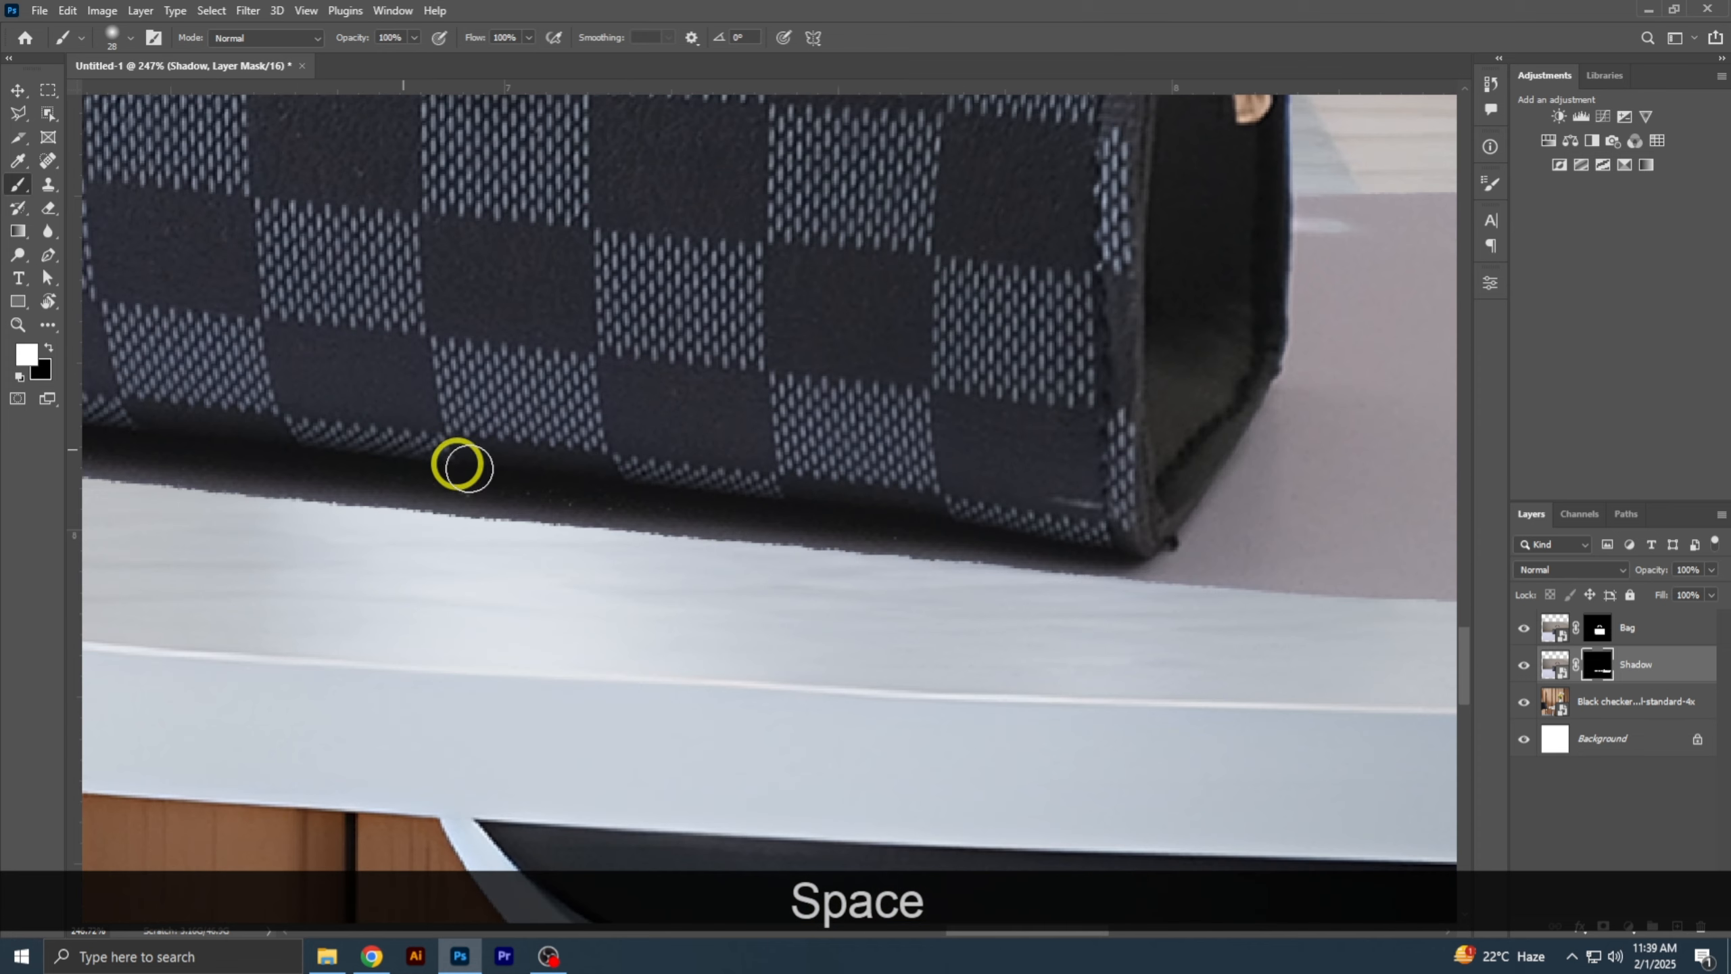
drag(1224, 510, 734, 476)
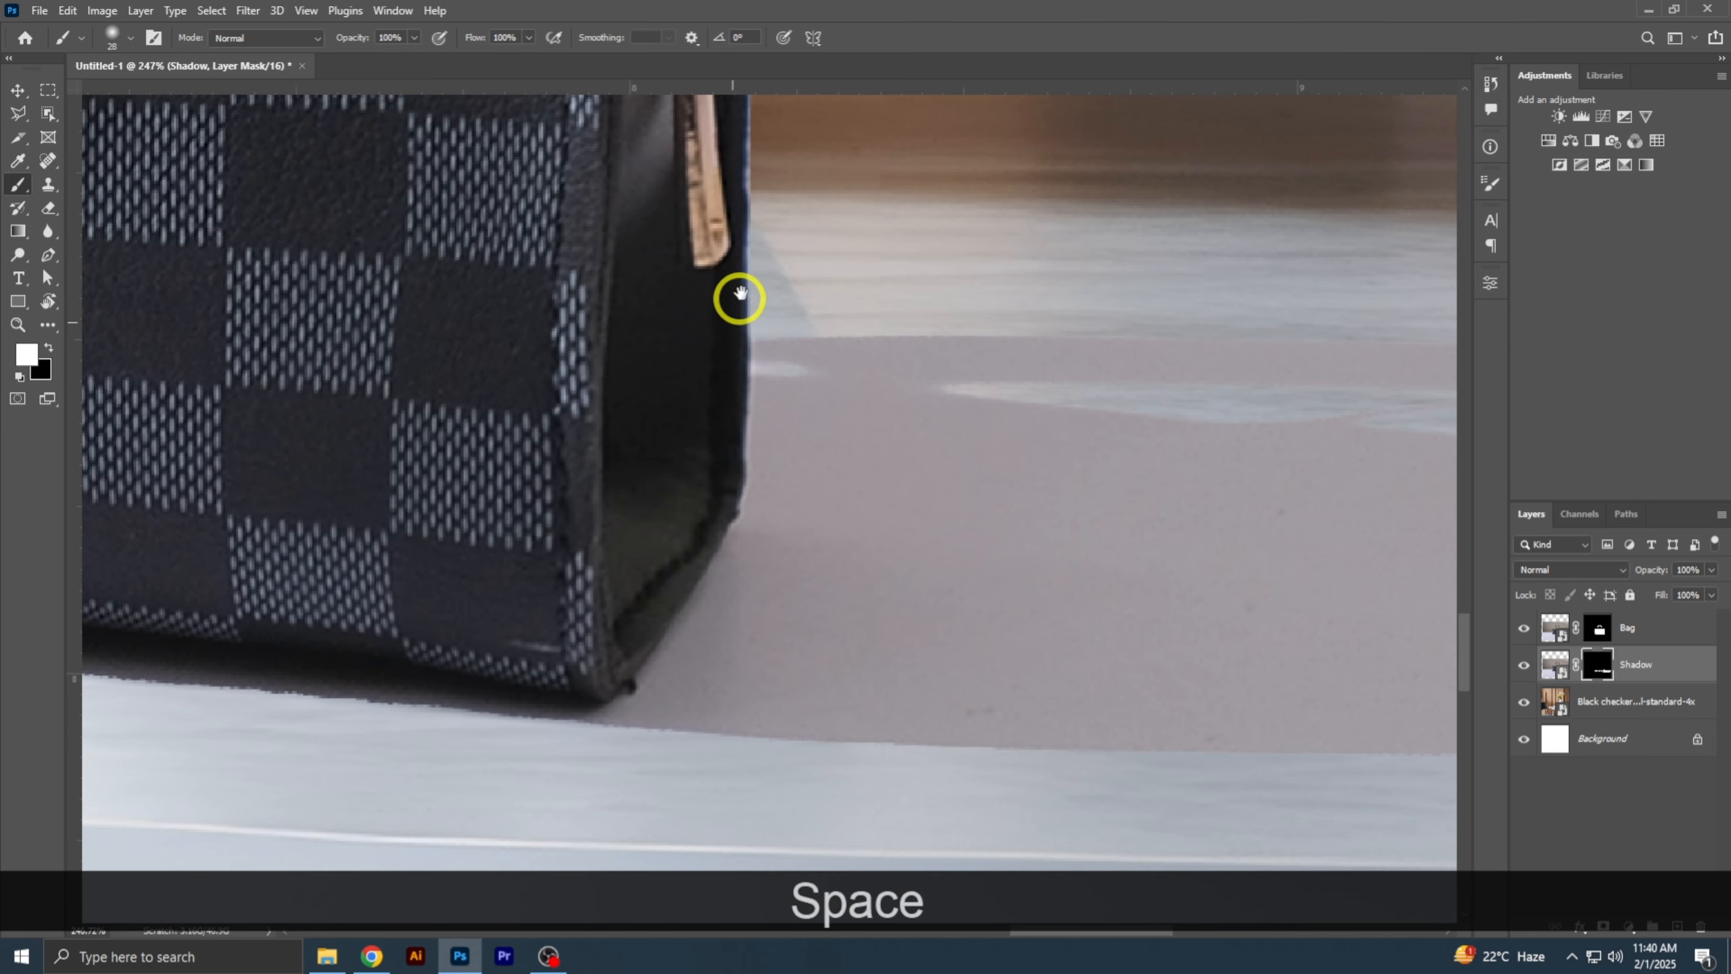
- Touch up the Shadow mask with the small soft brush at the bag's lower-left corner
drag(741, 295, 1121, 528)
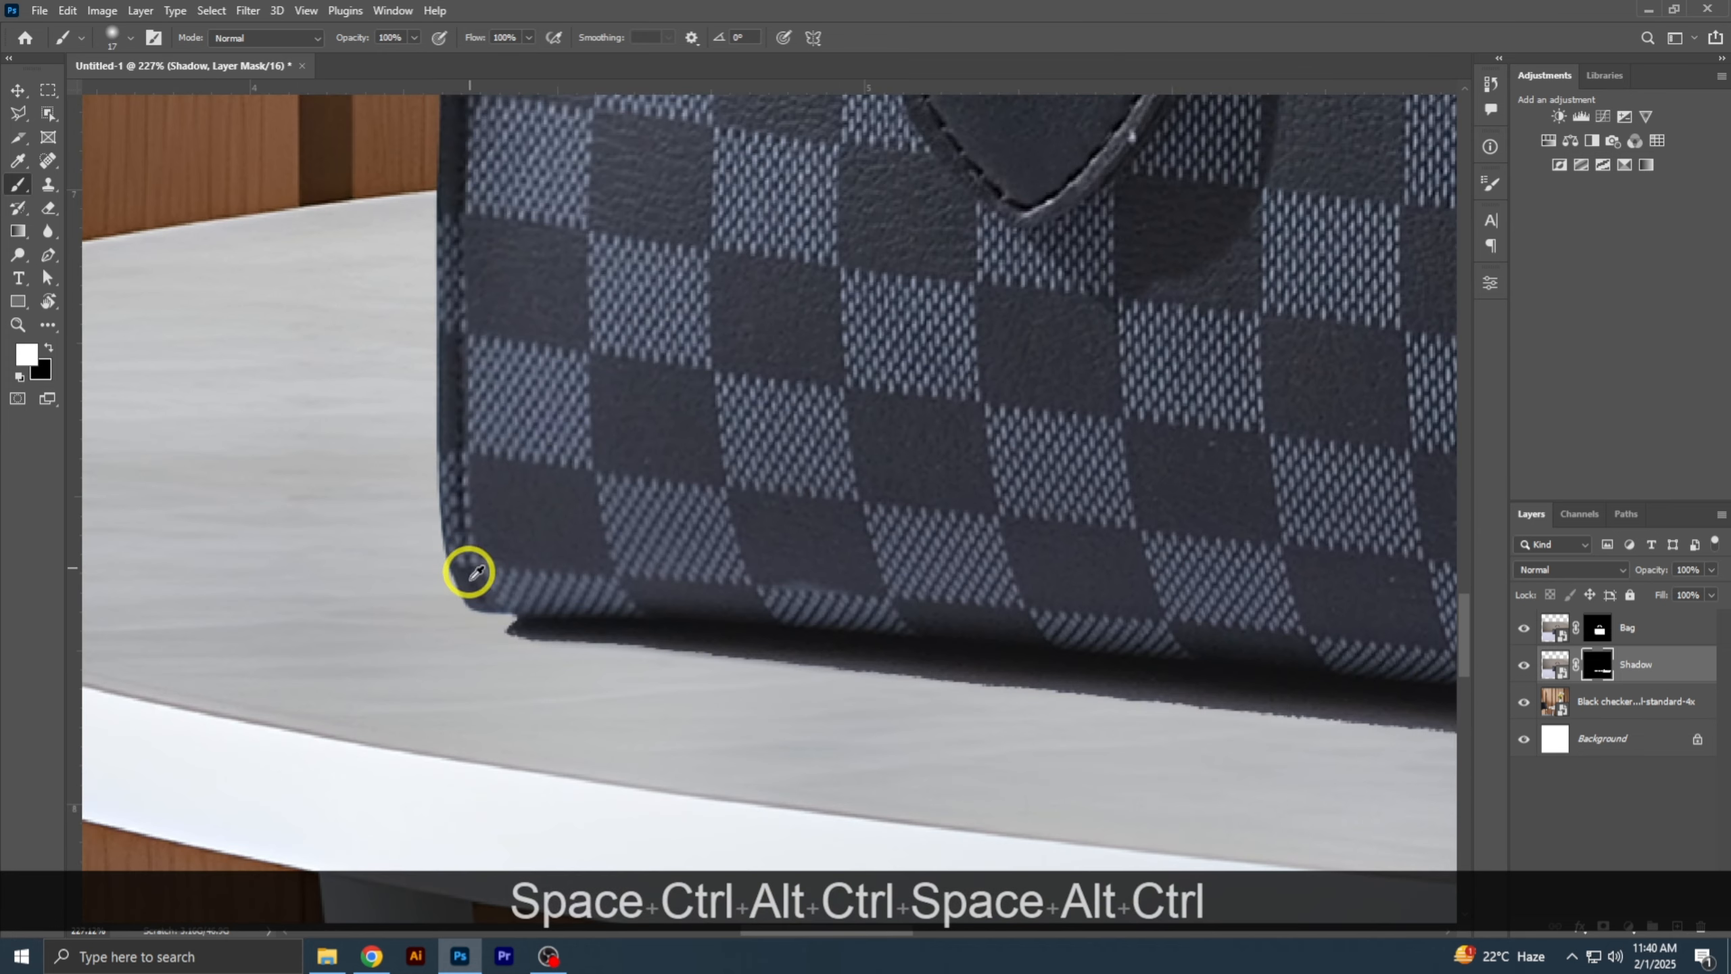
drag(499, 603, 447, 607)
scroll(456, 583, down, 5)
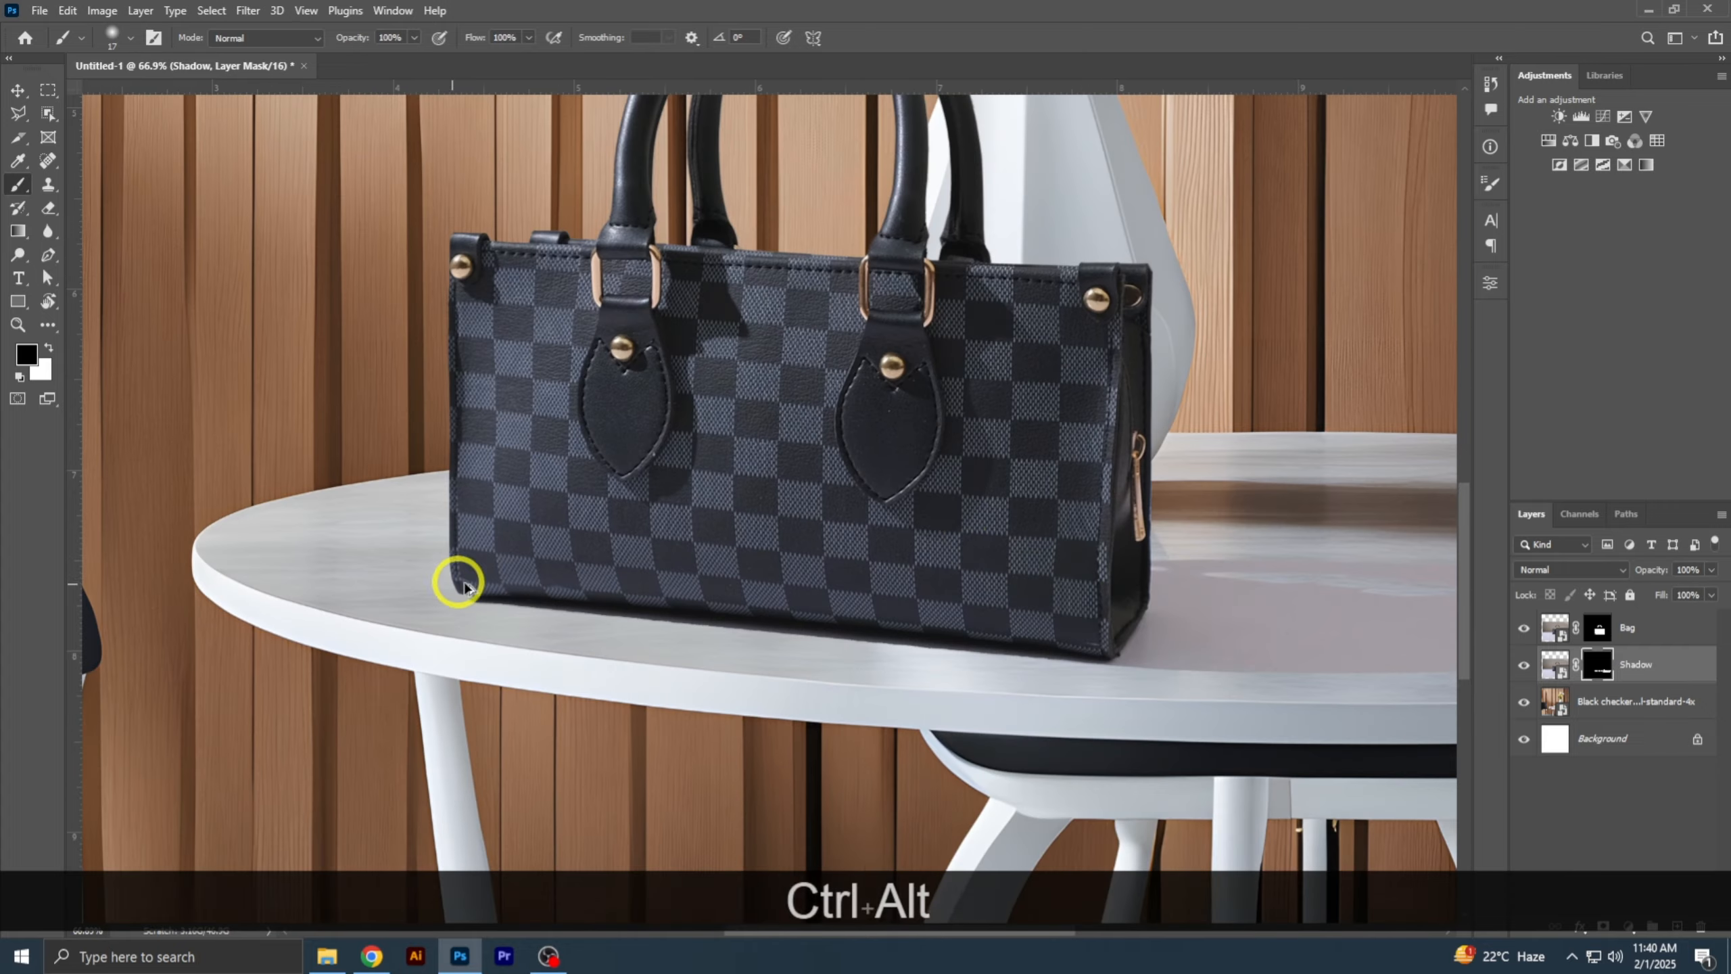
scroll(1145, 586, up, 2)
- Set the Shadow layer's blend mode to Multiply
drag(1274, 525, 858, 476)
key(ctrl+0)
click(1575, 571)
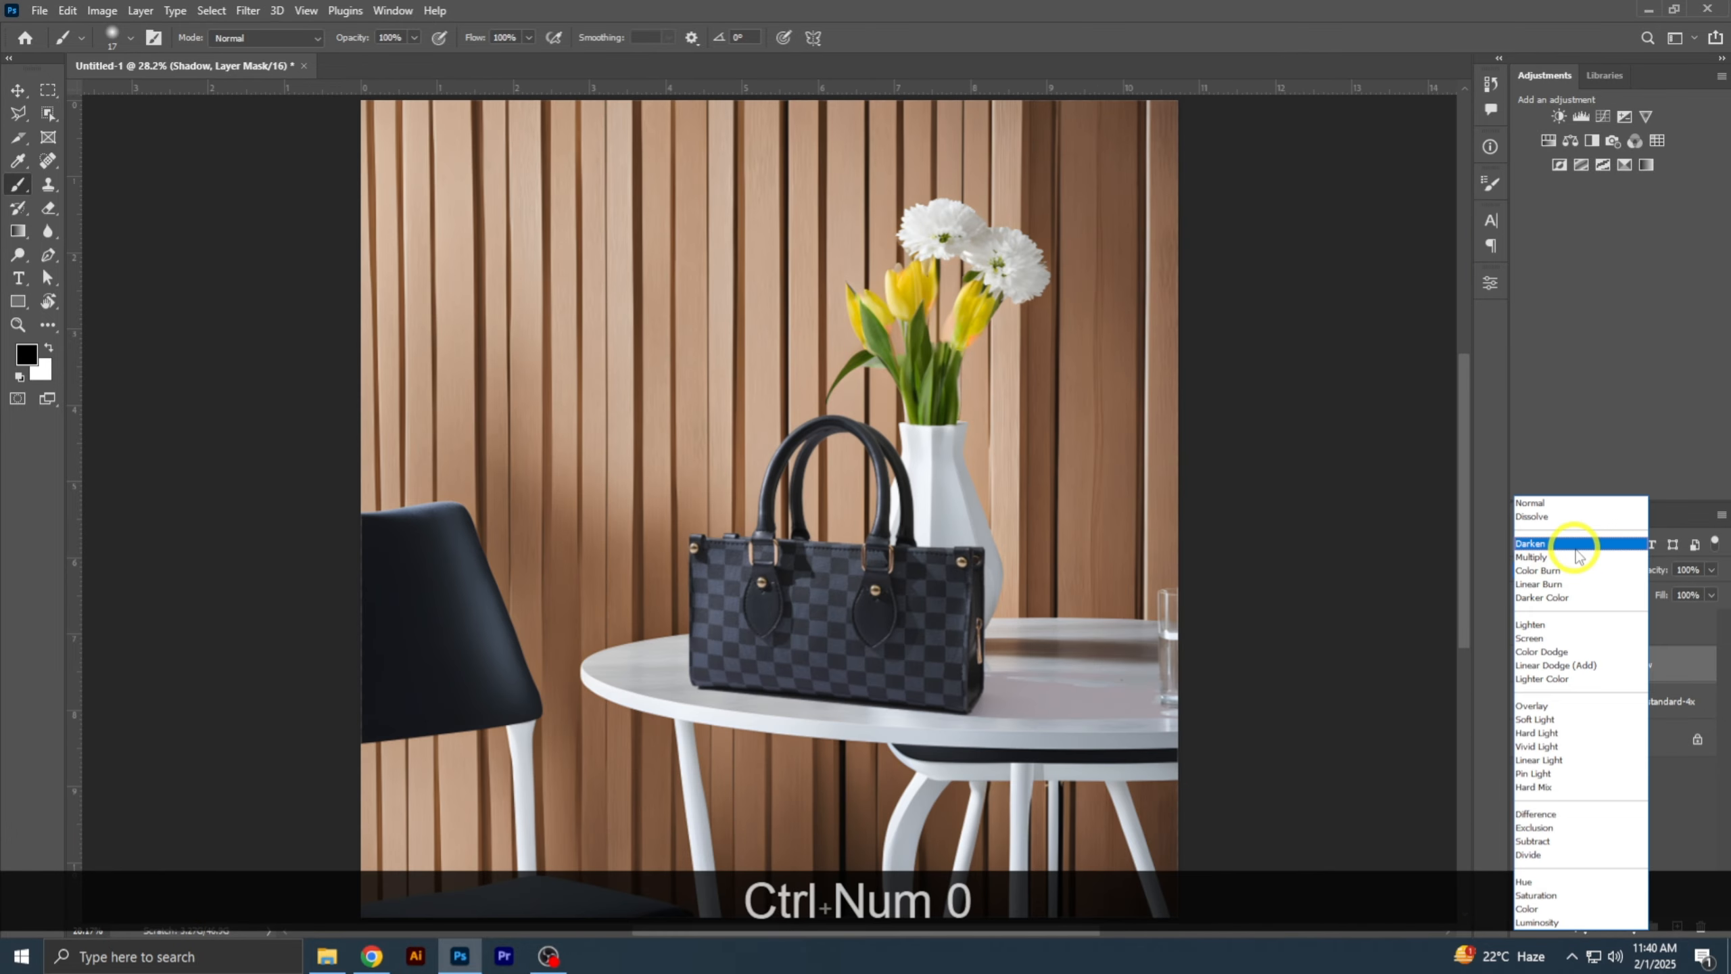
click(1580, 557)
- Outline the lower part of the water glass with the Polygonal Lasso, following its side edge and base
drag(1237, 593, 1028, 484)
drag(957, 579, 1033, 568)
drag(1033, 568, 909, 466)
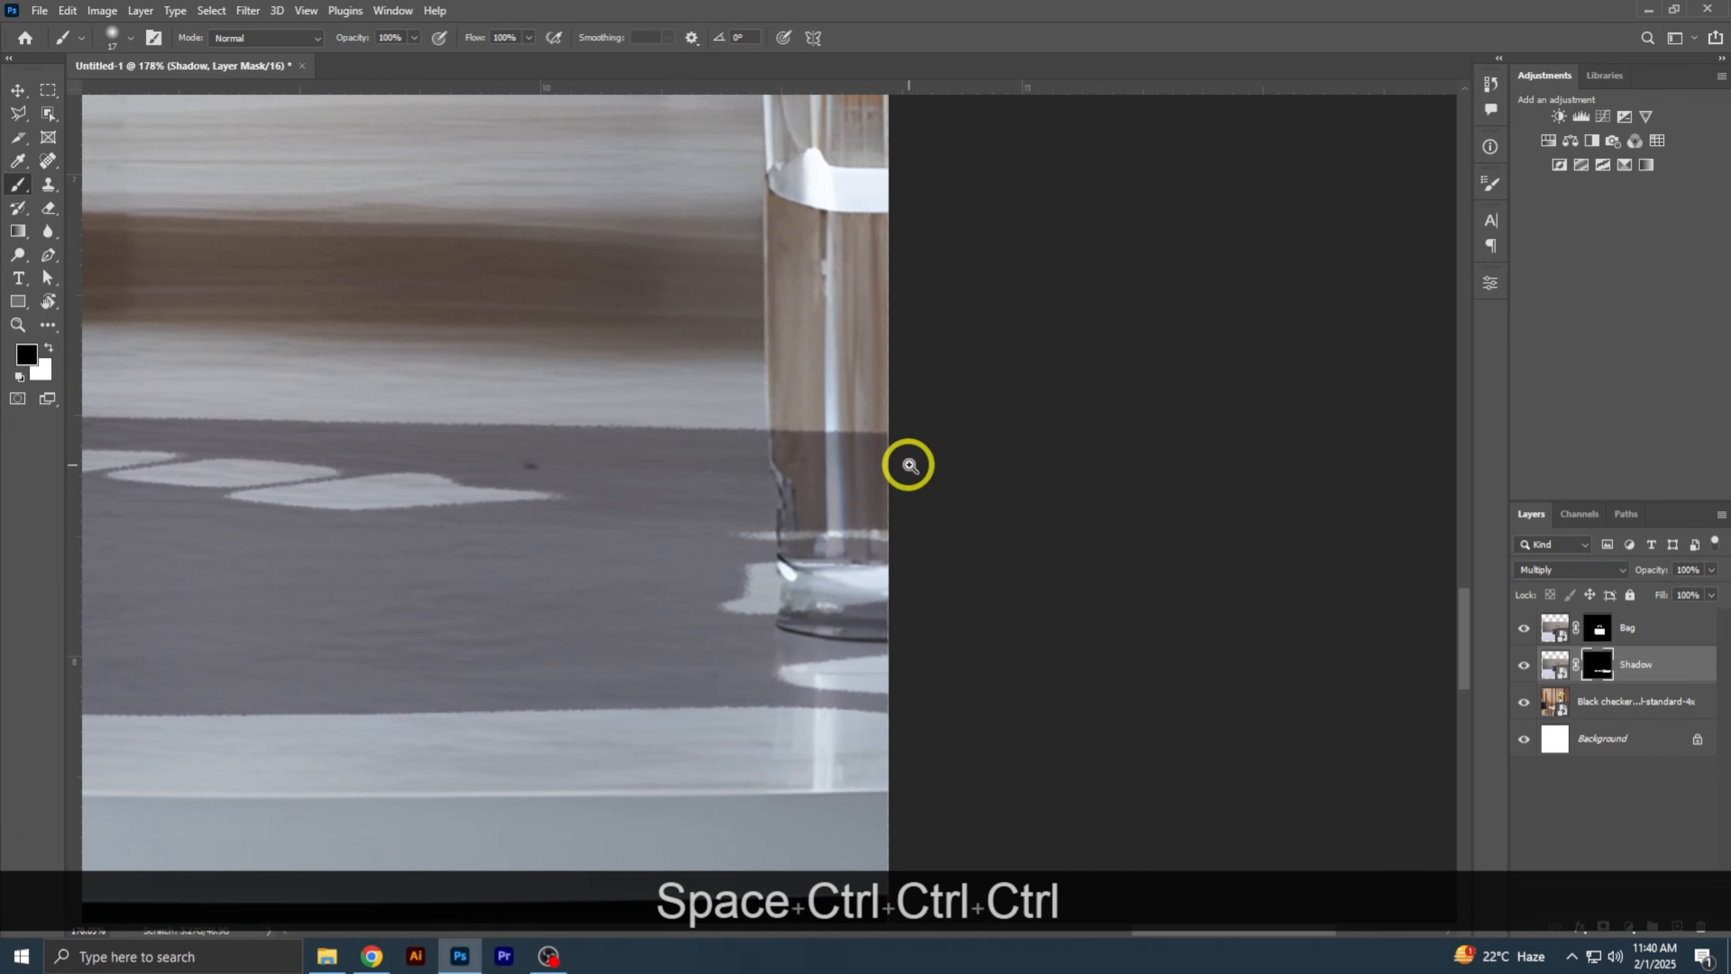
click(13, 116)
scroll(765, 249, up, 4)
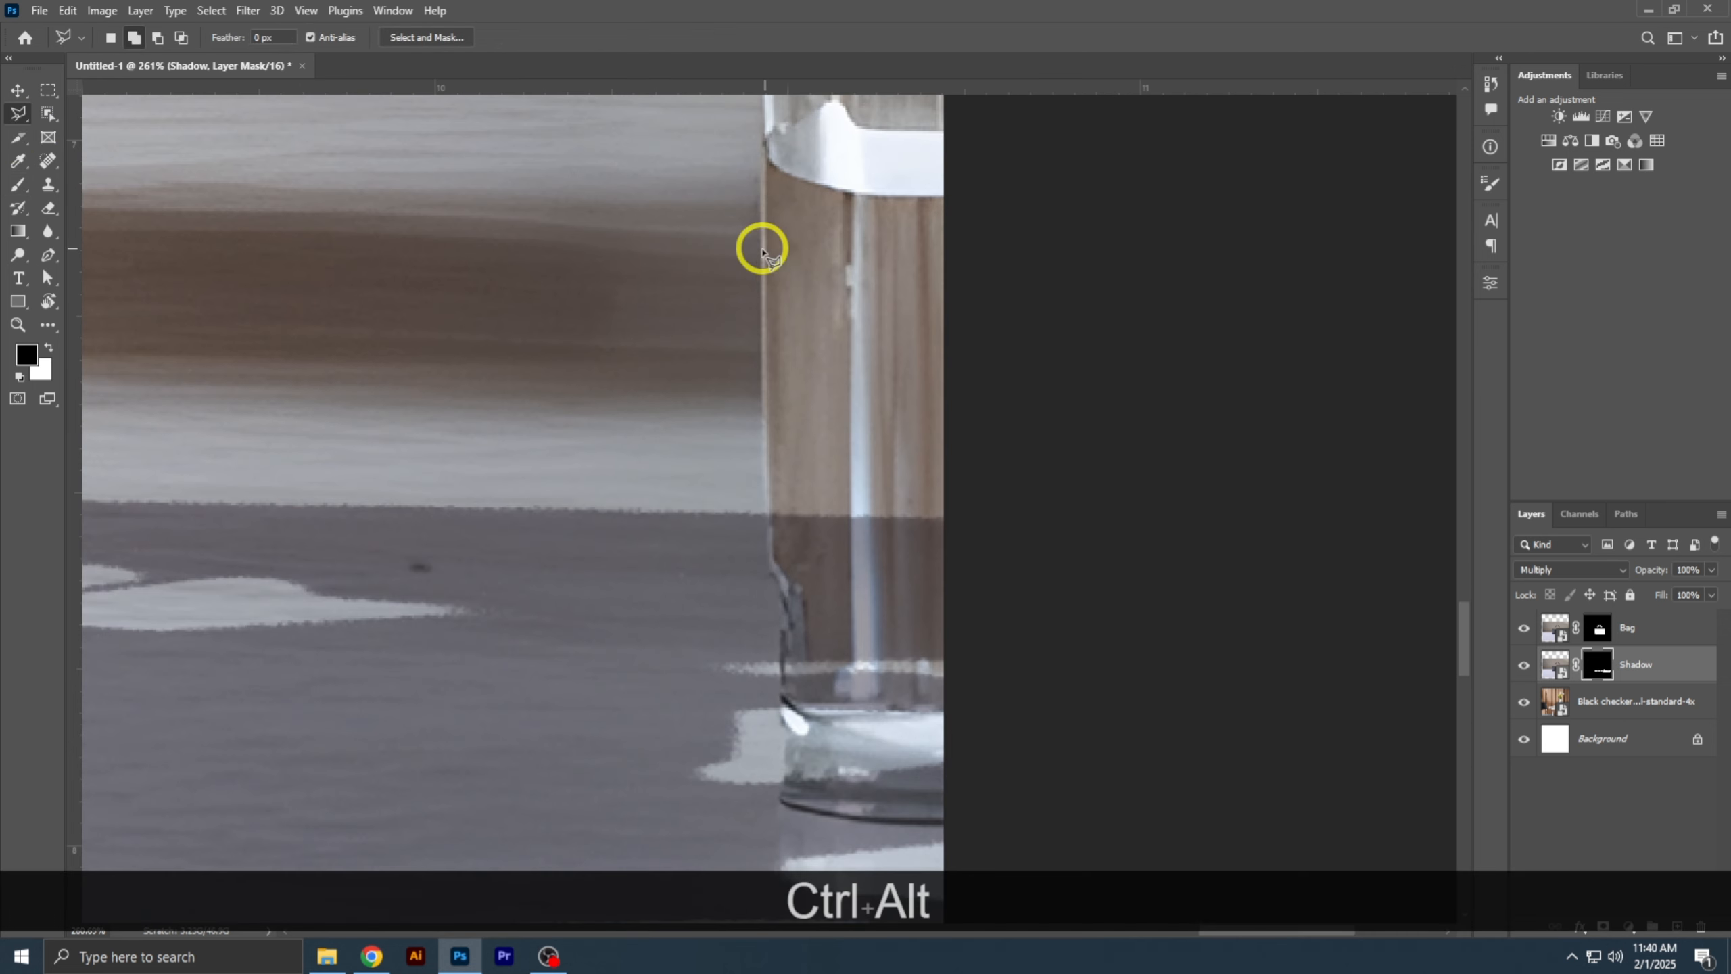
click(762, 426)
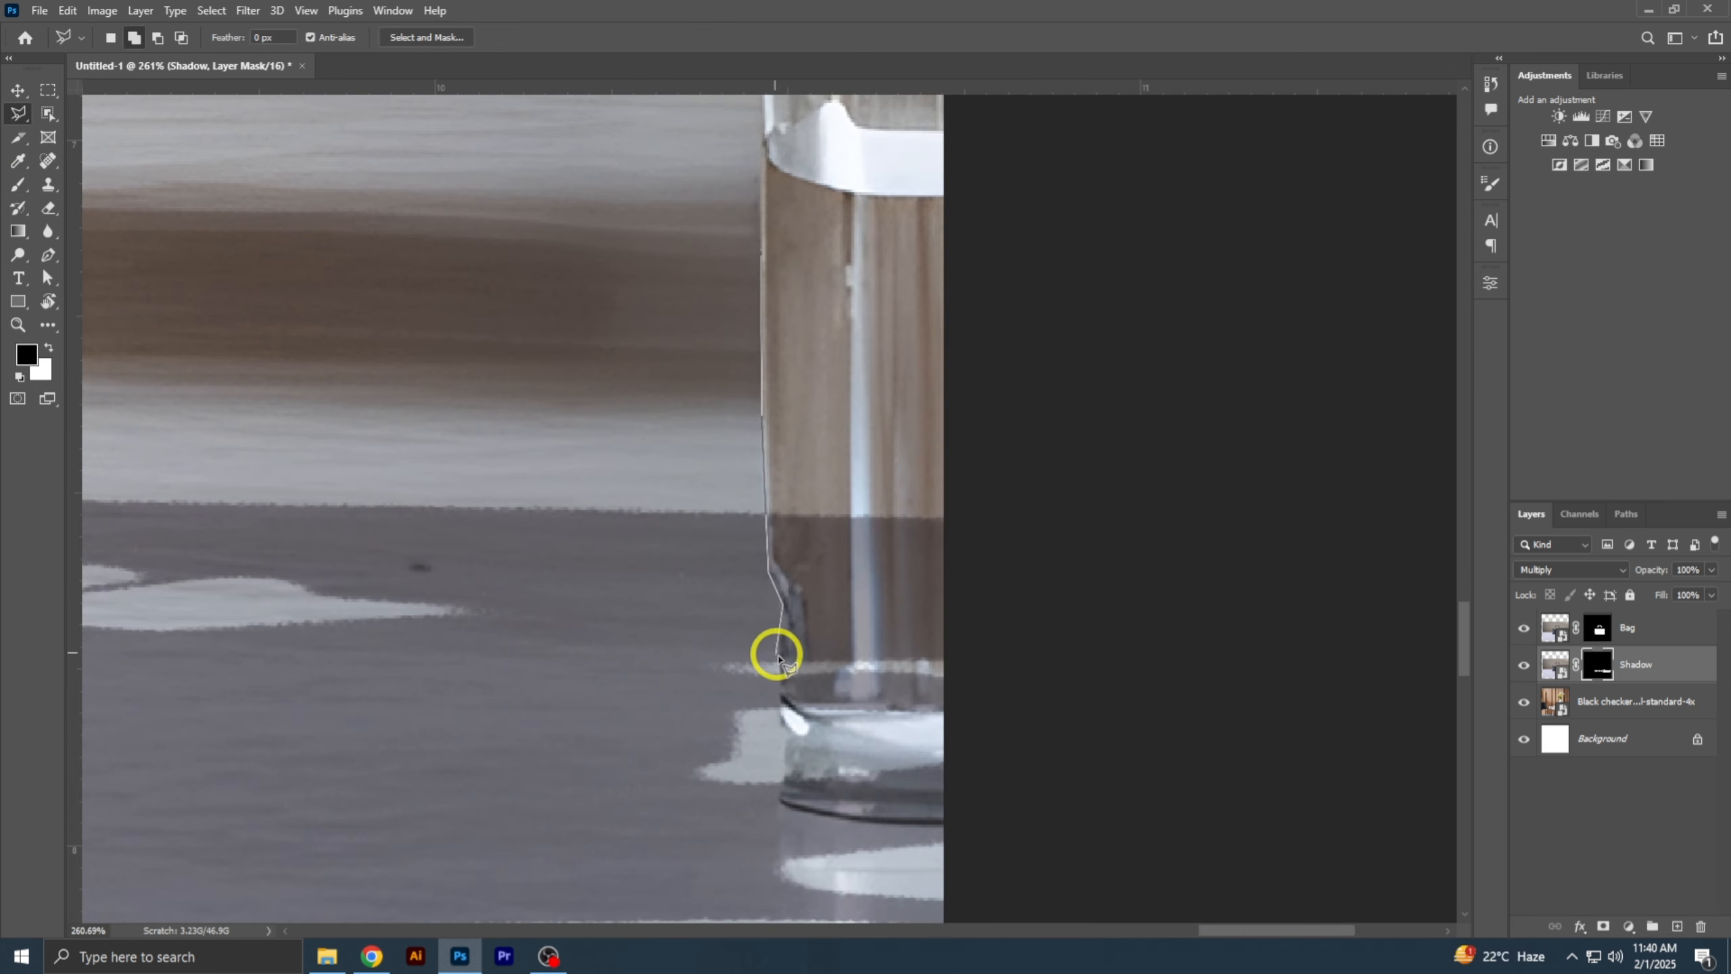
key(Return)
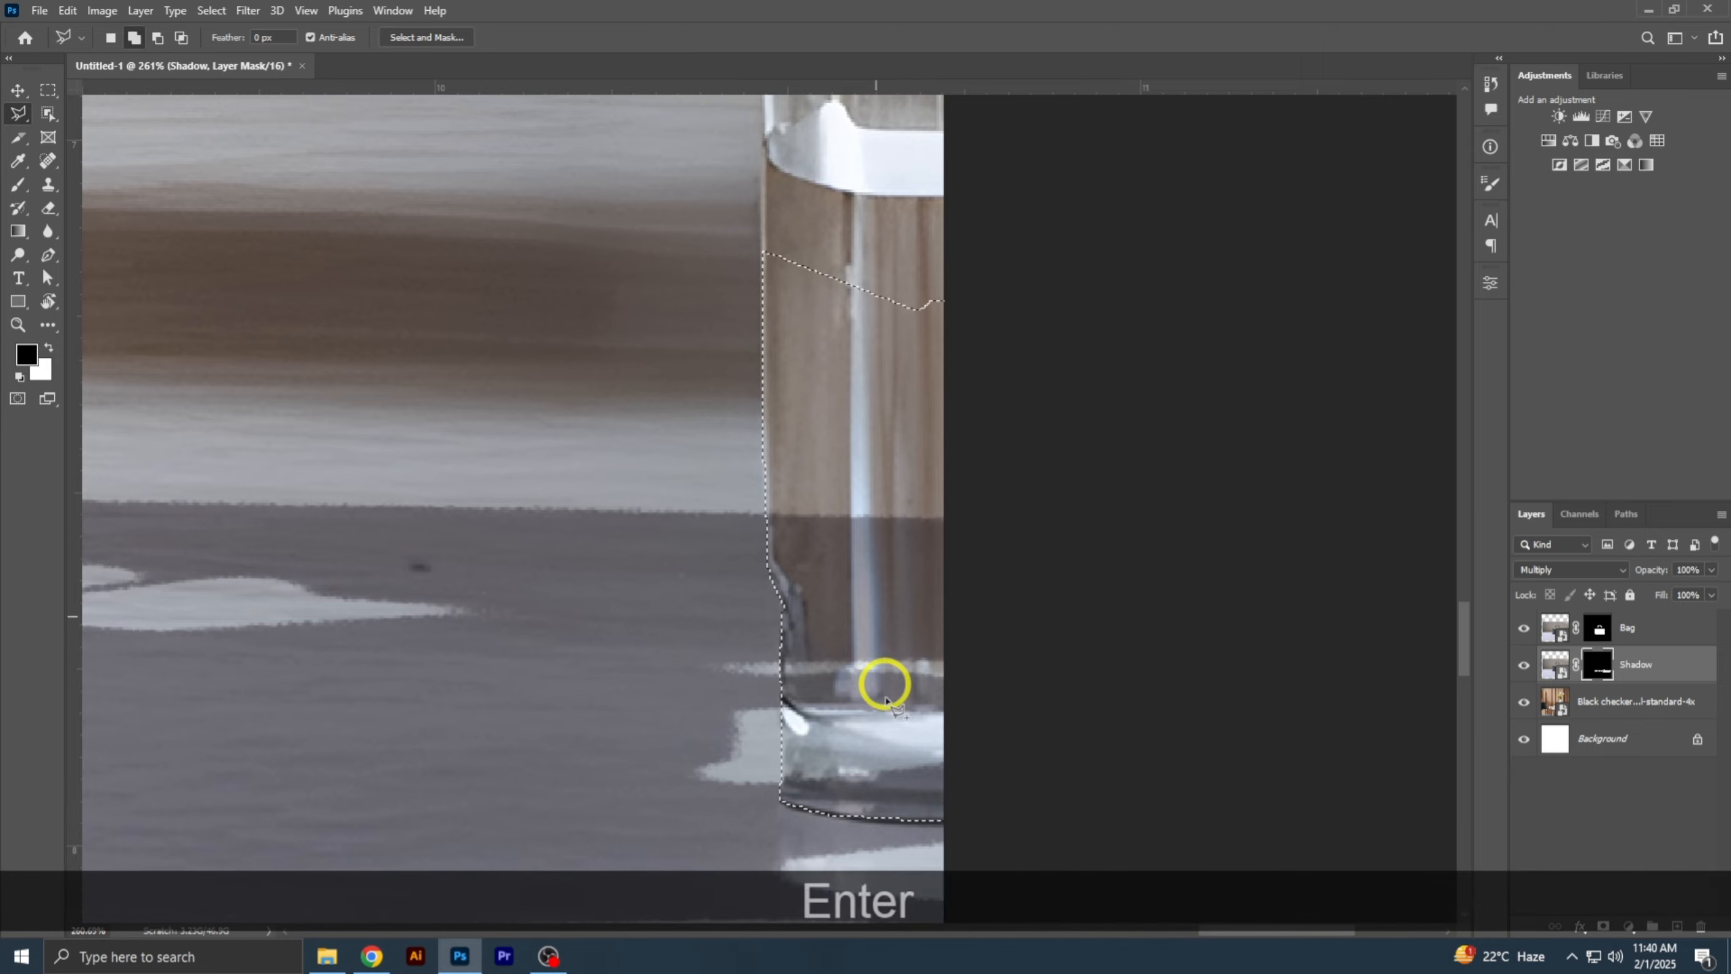
- Add the glass's dark bottom rim to the selection, fill it with black on the Shadow mask, and deselect
scroll(881, 684, up, 5)
key(BackSpace)
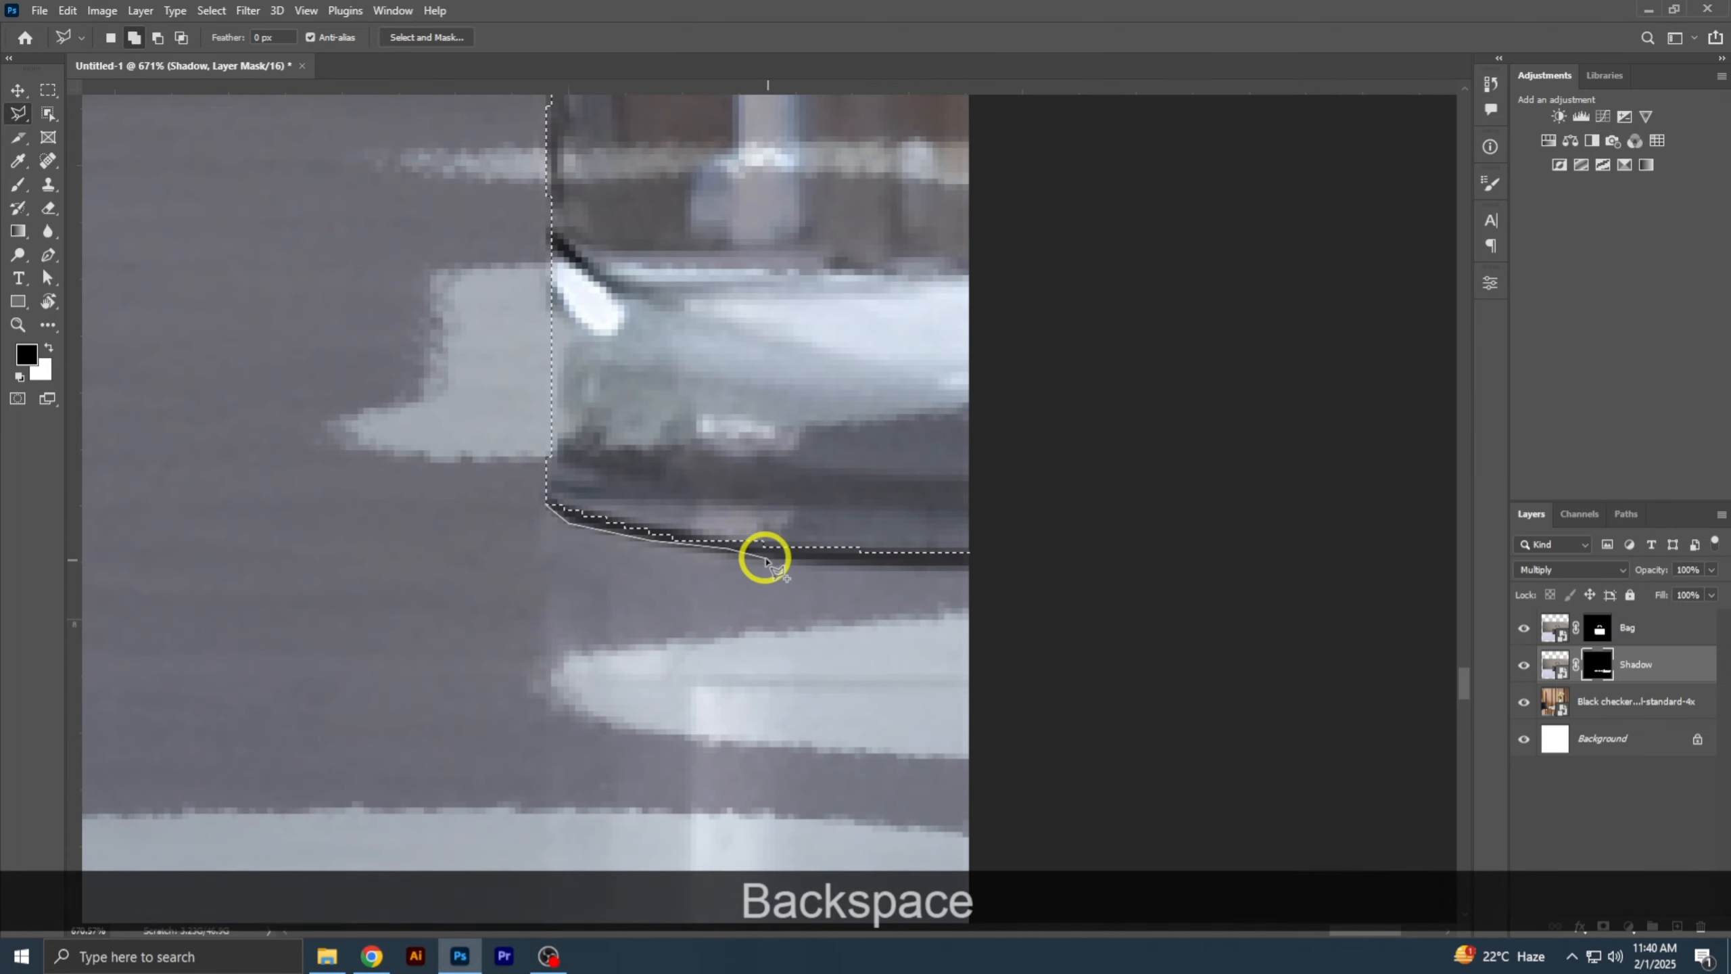
key(Return)
scroll(690, 399, down, 5)
scroll(690, 399, down, 7)
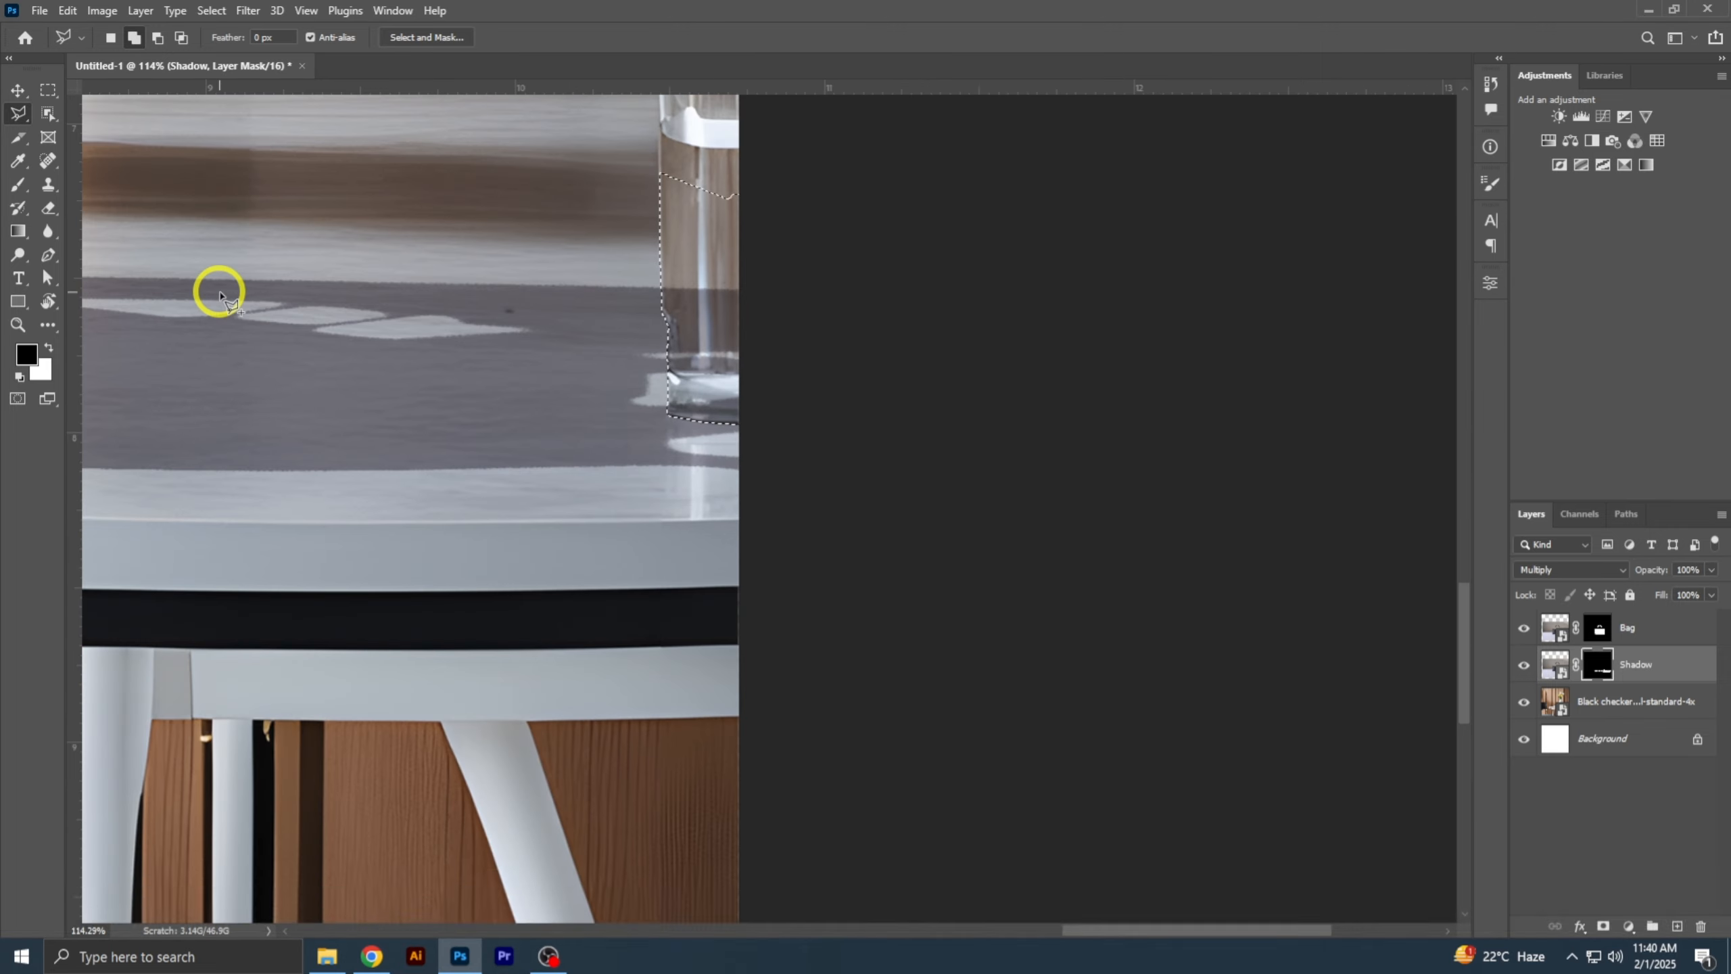
key(alt+BackSpace)
key(ctrl+d)
key(ctrl+0)
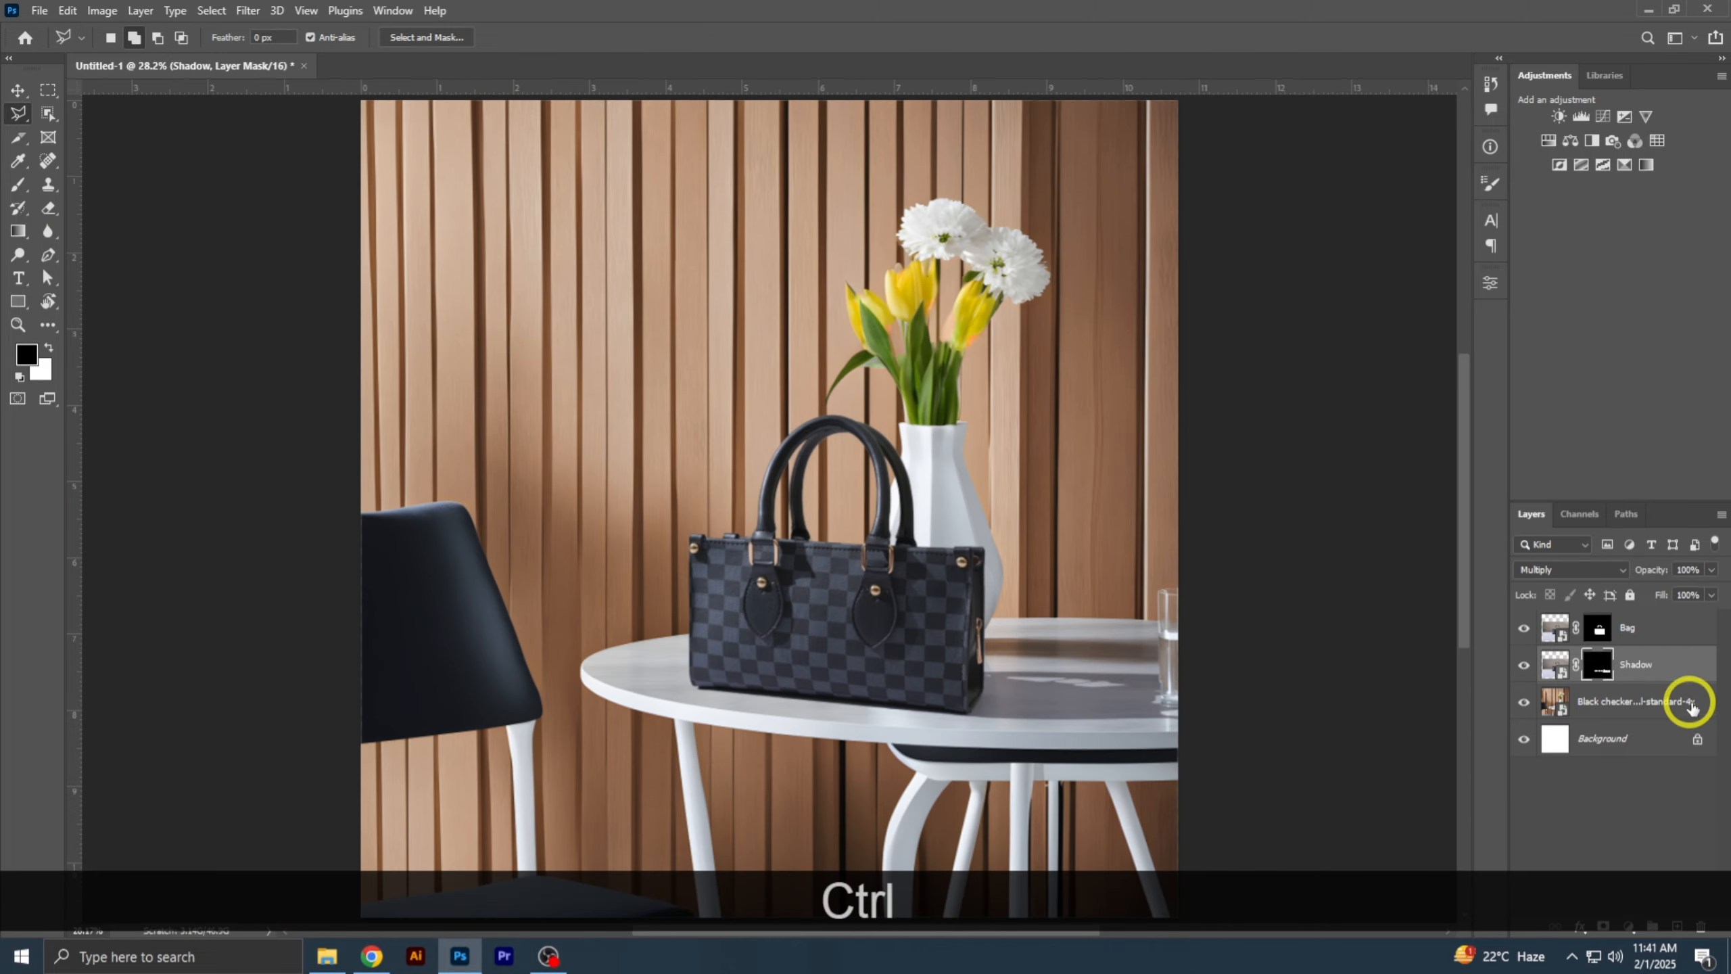
- Split the Shadow layer's Blend If sliders, with This Layer whites at 182/255 and Underlying Layer blacks at 0/88, and adjust the underlying highlights
drag(1117, 669, 1164, 688)
drag(1165, 702, 811, 628)
drag(1379, 12, 1093, 77)
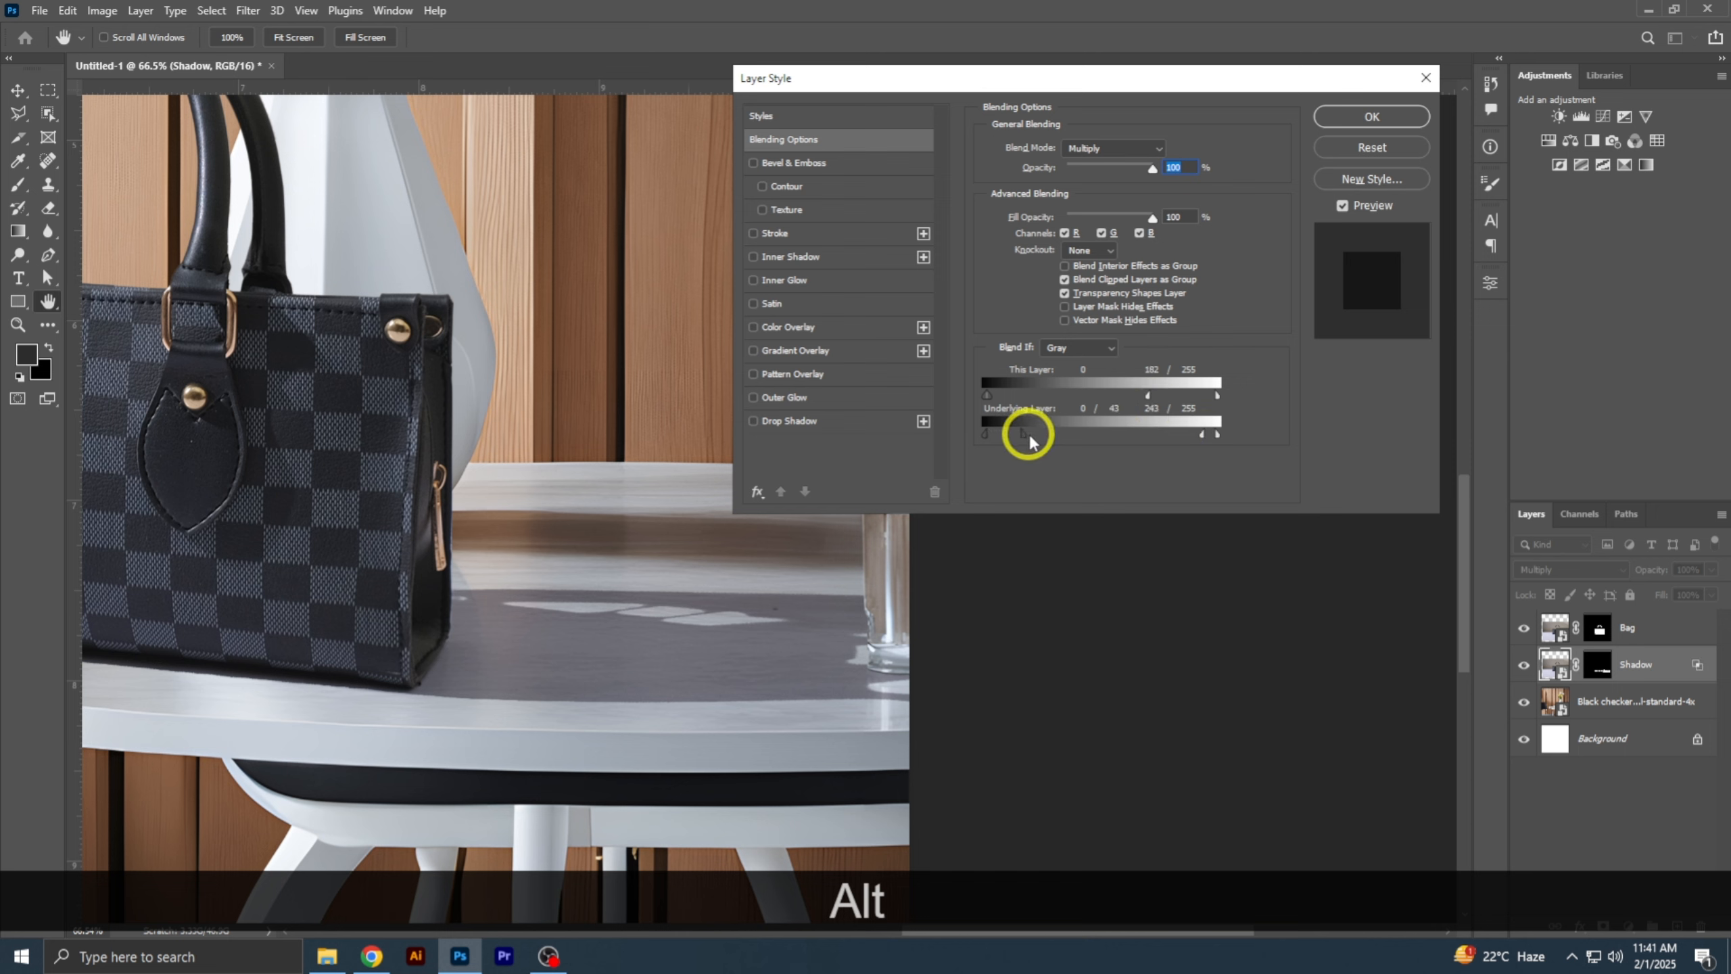
drag(665, 661, 1013, 679)
drag(1062, 434, 1066, 436)
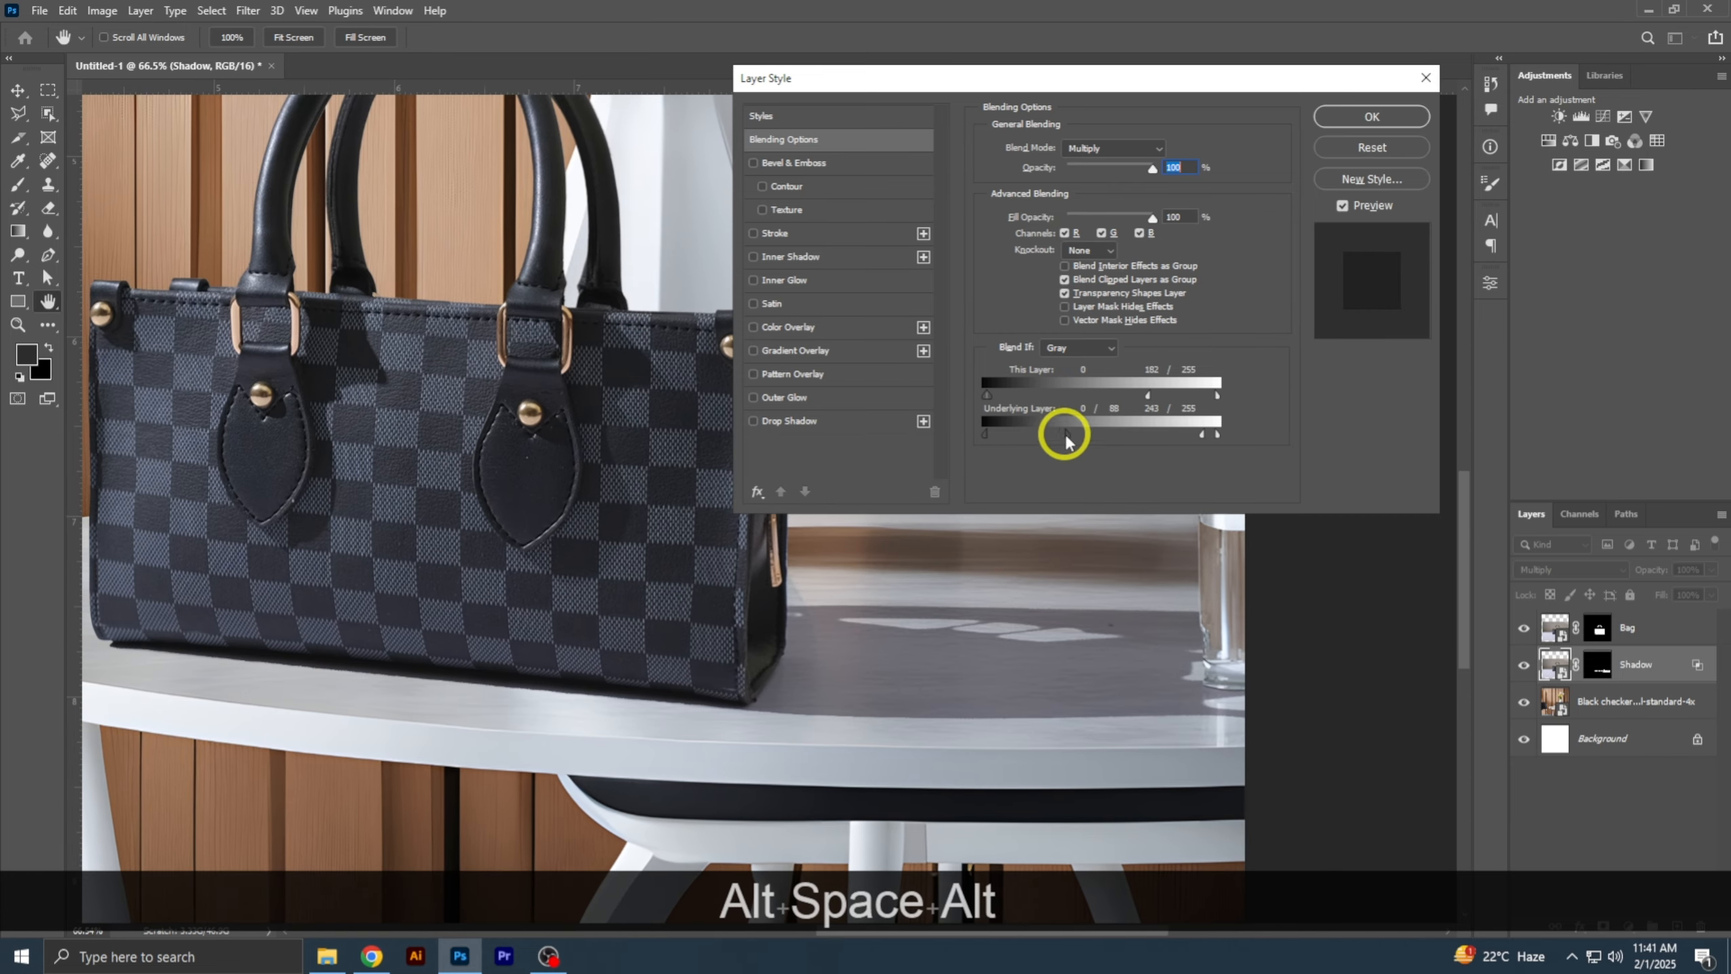
mouse_move(1180, 441)
mouse_down()
mouse_move(1145, 439)
mouse_move(1228, 433)
mouse_move(1209, 426)
mouse_up()
click(1372, 117)
- Load the Shadow mask as a selection and add a Solid Color layer above it in a dark brown sampled from the scene
click(39, 126)
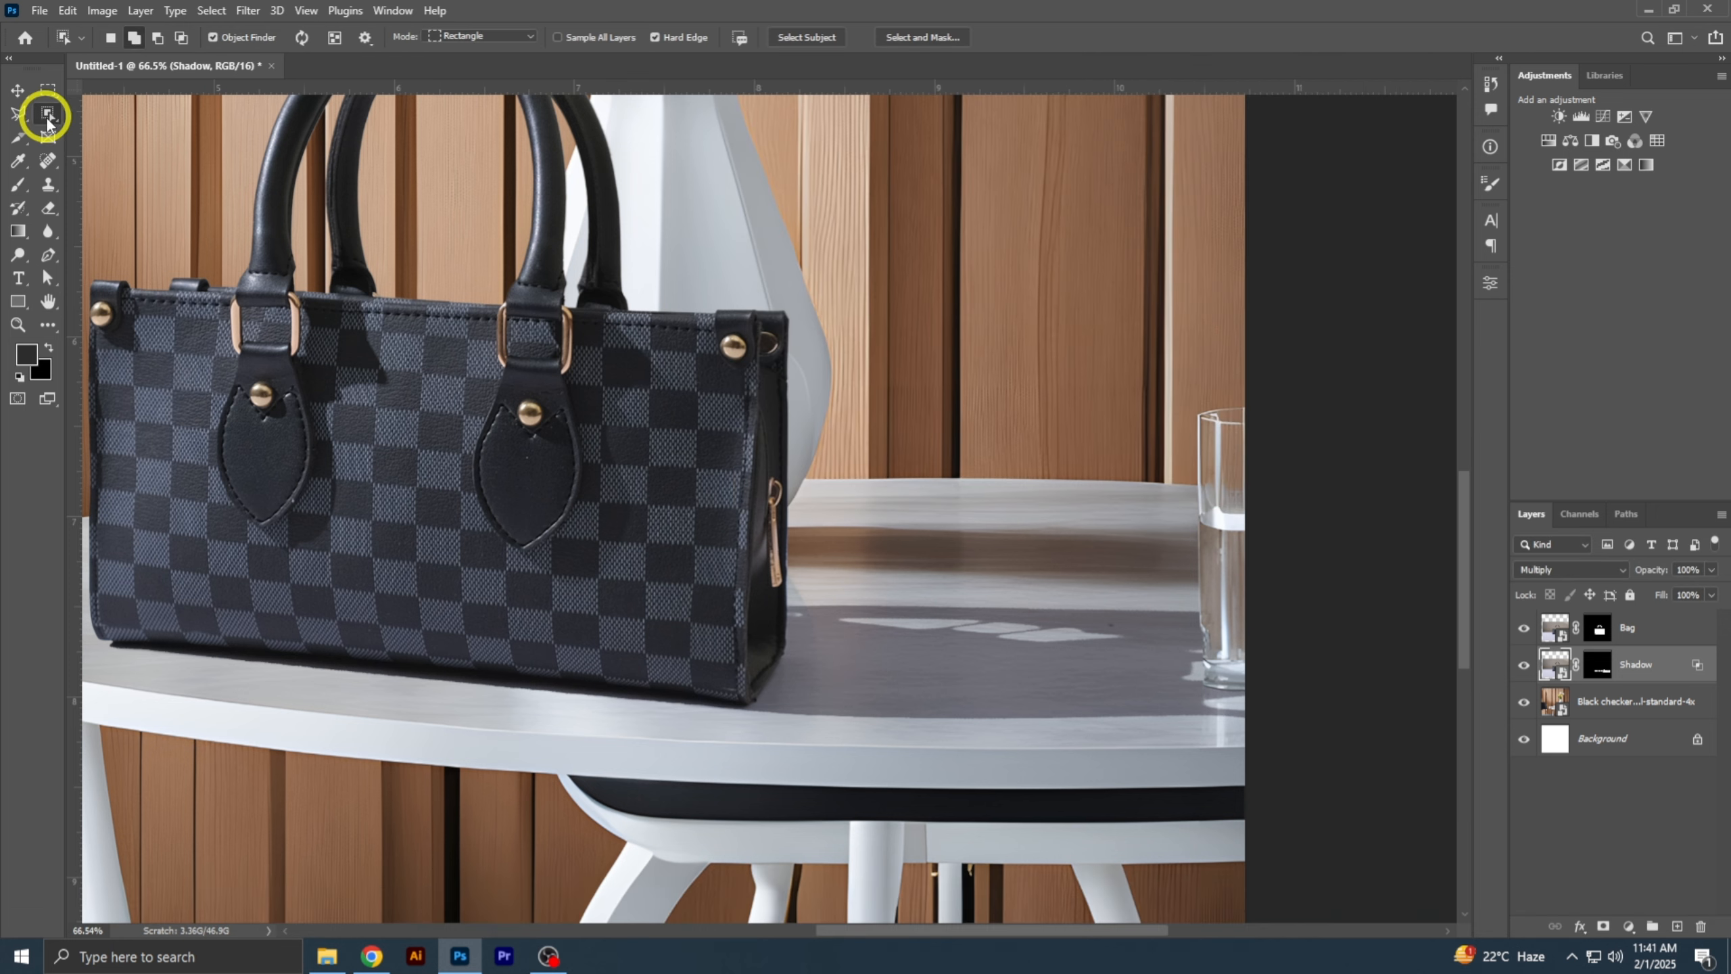
ctrl+alt+click(873, 649)
key(ctrl+0)
ctrl+click(1563, 672)
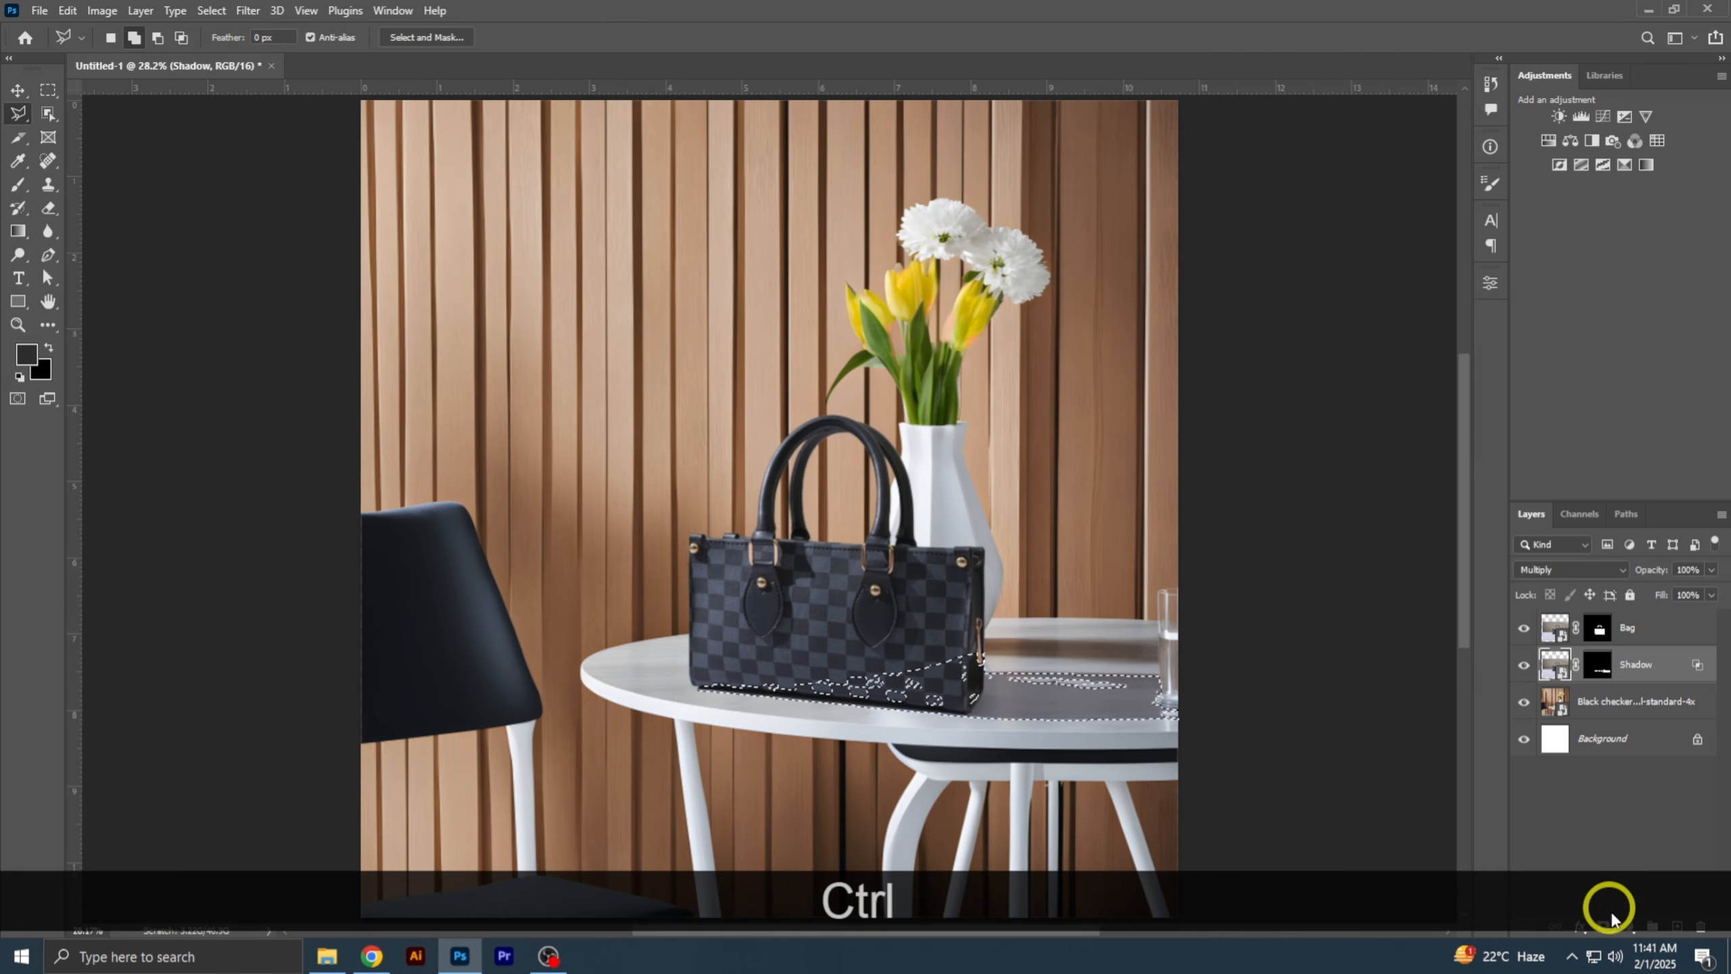
click(1630, 927)
click(1625, 607)
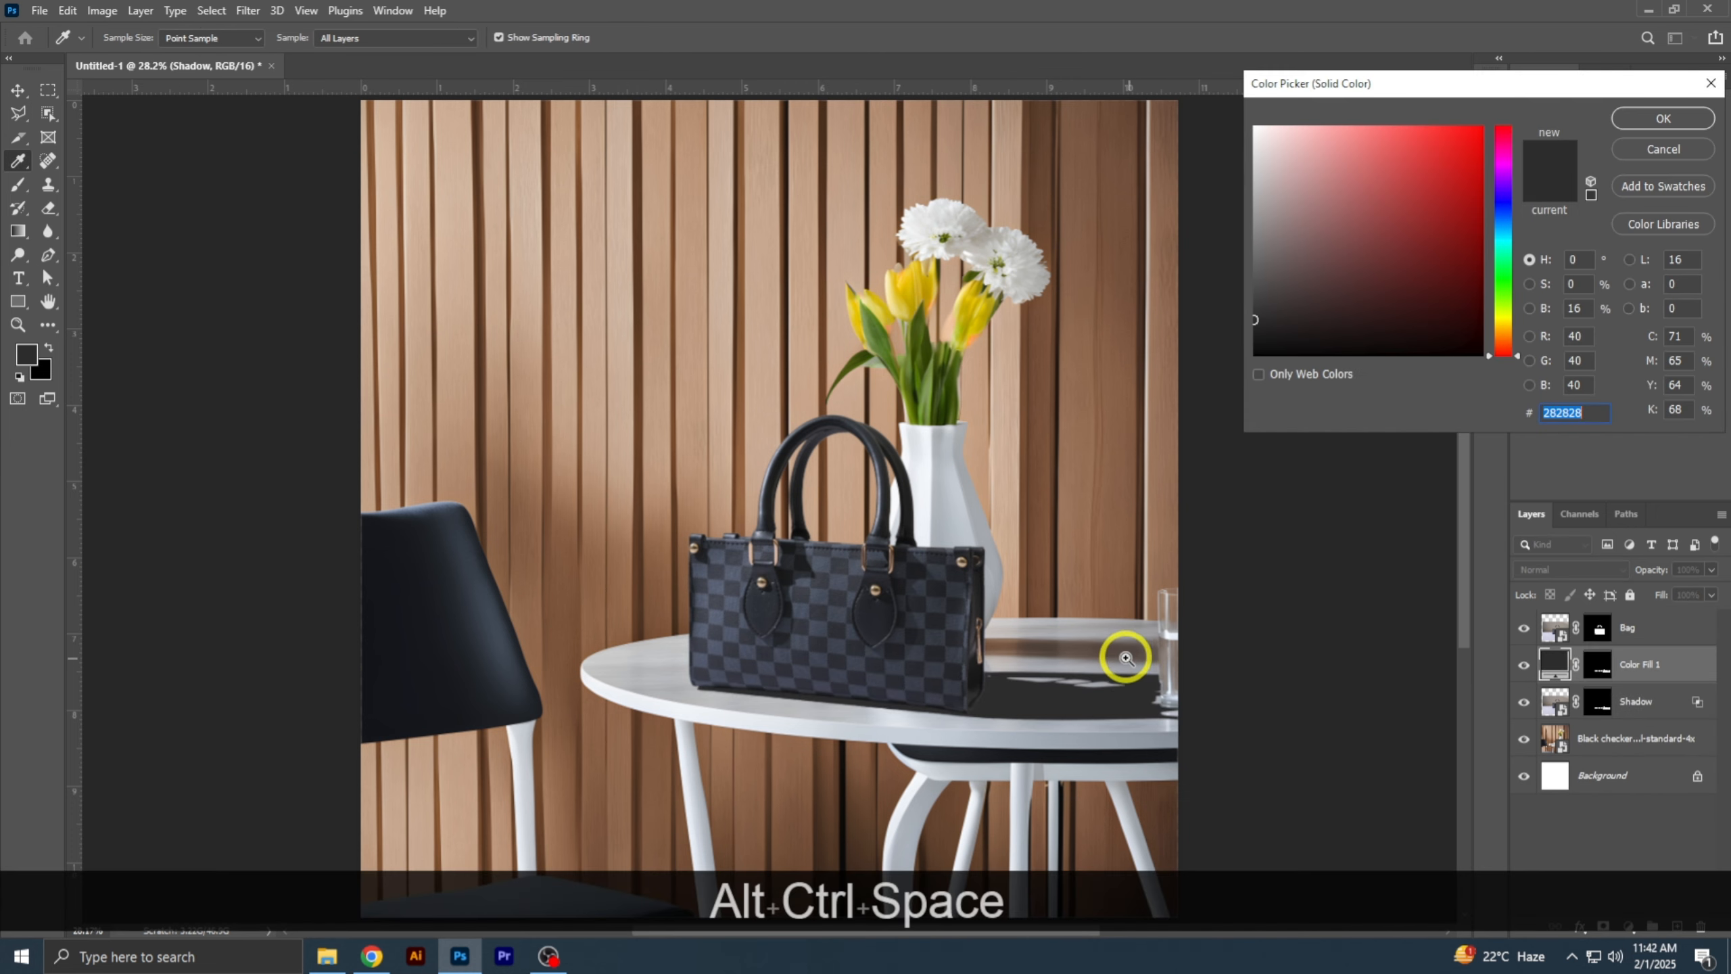
ctrl+alt+click(1124, 657)
click(736, 622)
click(1663, 118)
- Set the color fill layer's blend mode to Color and confirm #4d3f36 as its fill color
click(1567, 569)
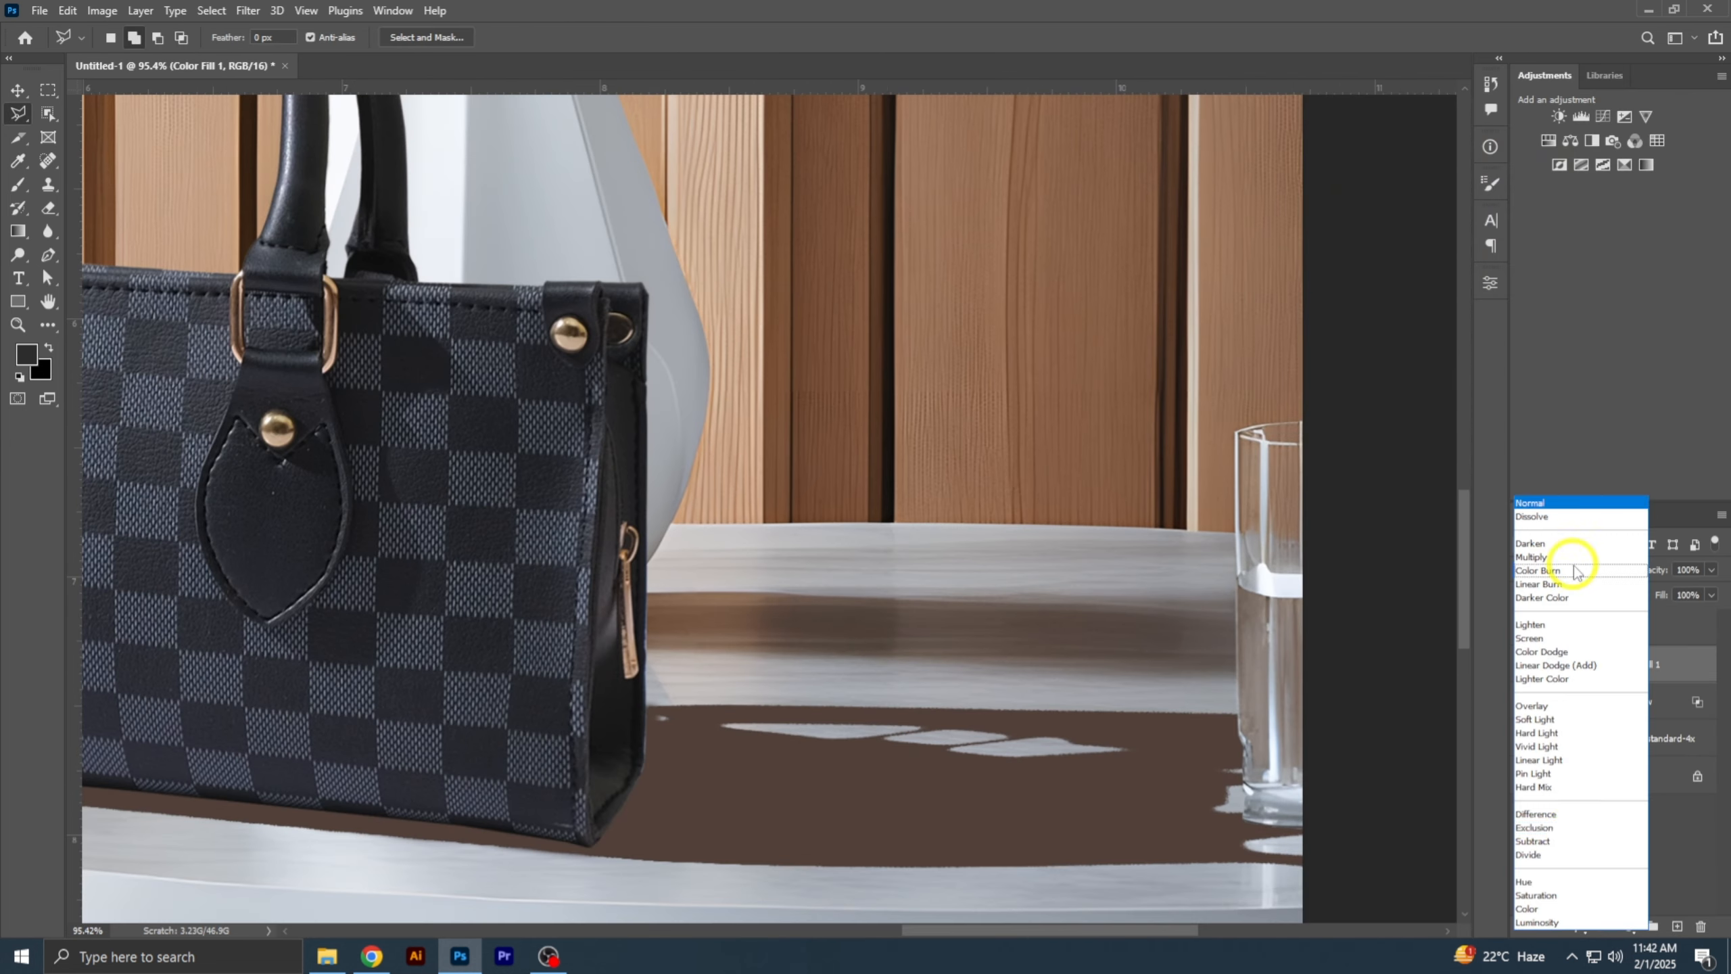
click(1546, 908)
key(ctrl+0)
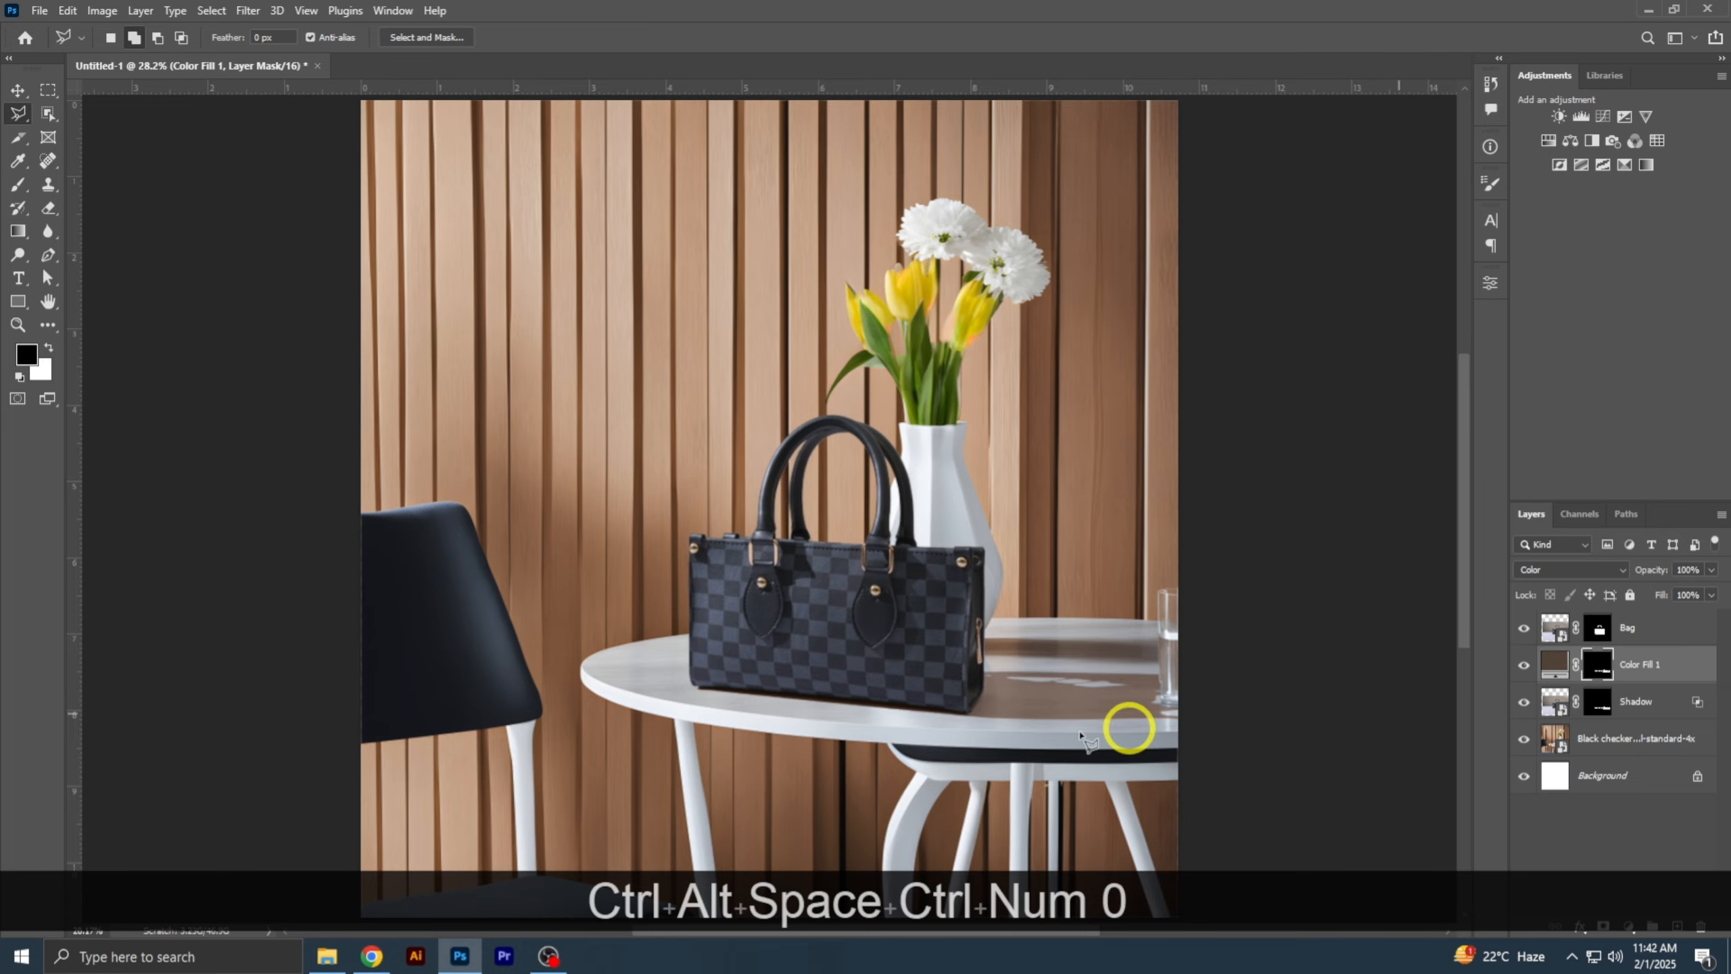
scroll(954, 724, up, 8)
double_click(1550, 660)
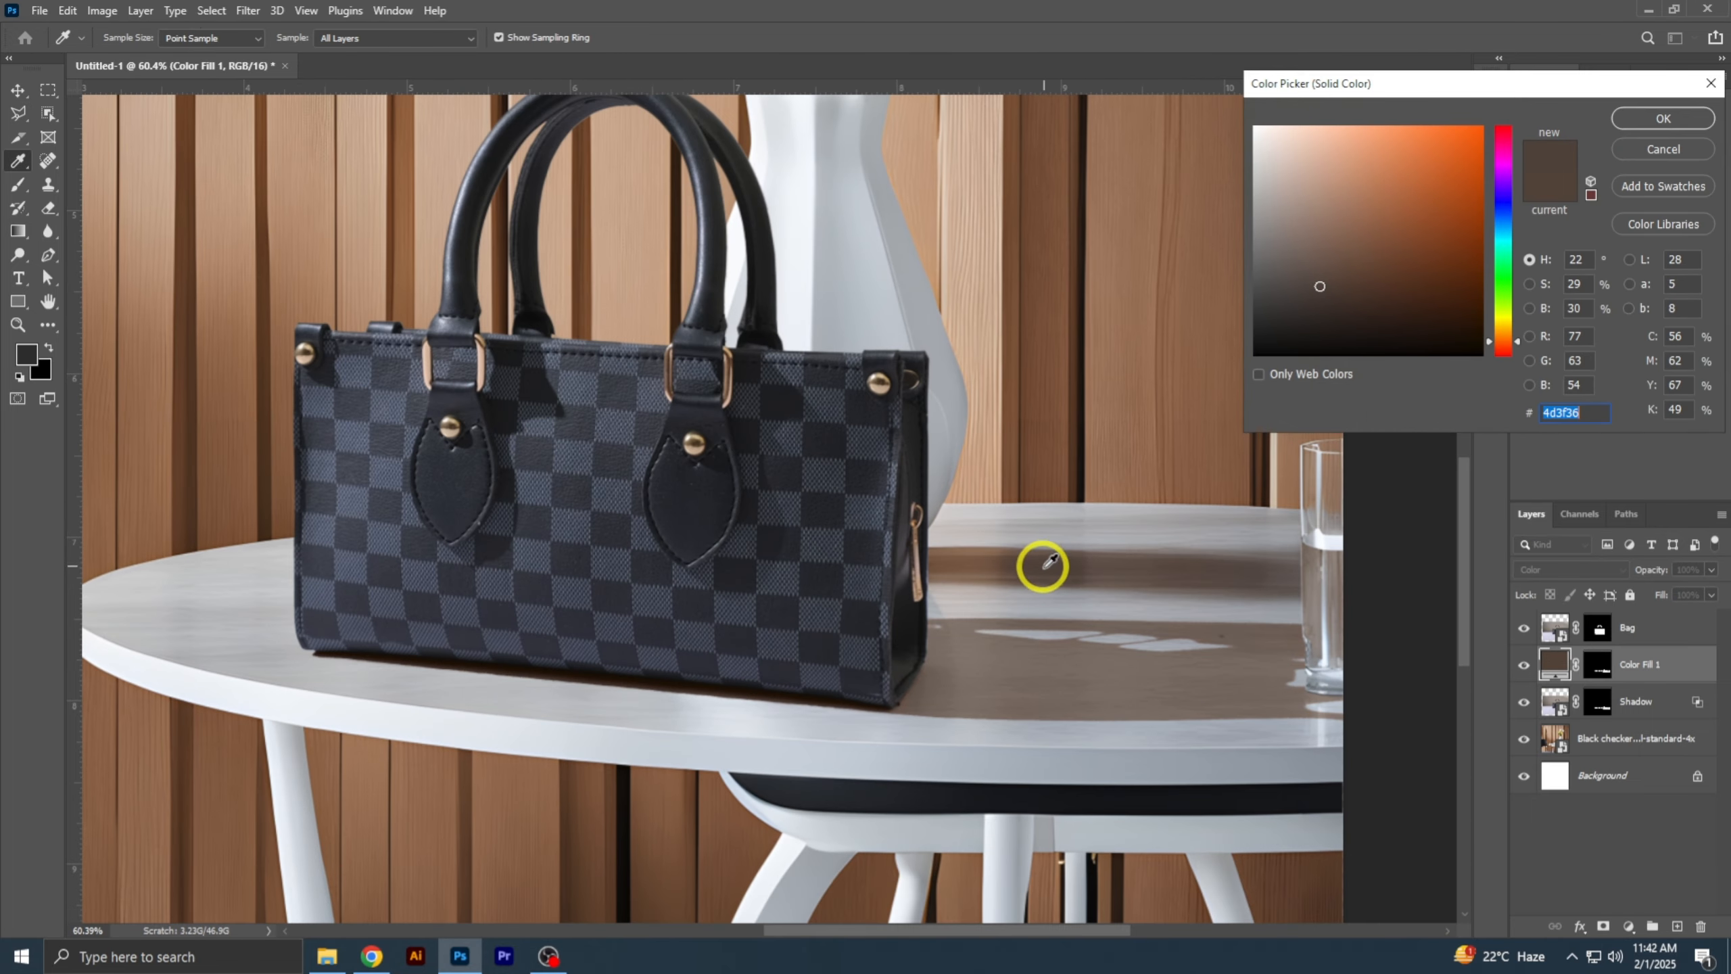
click(1663, 117)
- Paint black on the color fill layer's mask with a 309 px soft round brush along the bag's bottom edge
key(b)
right_click(386, 412)
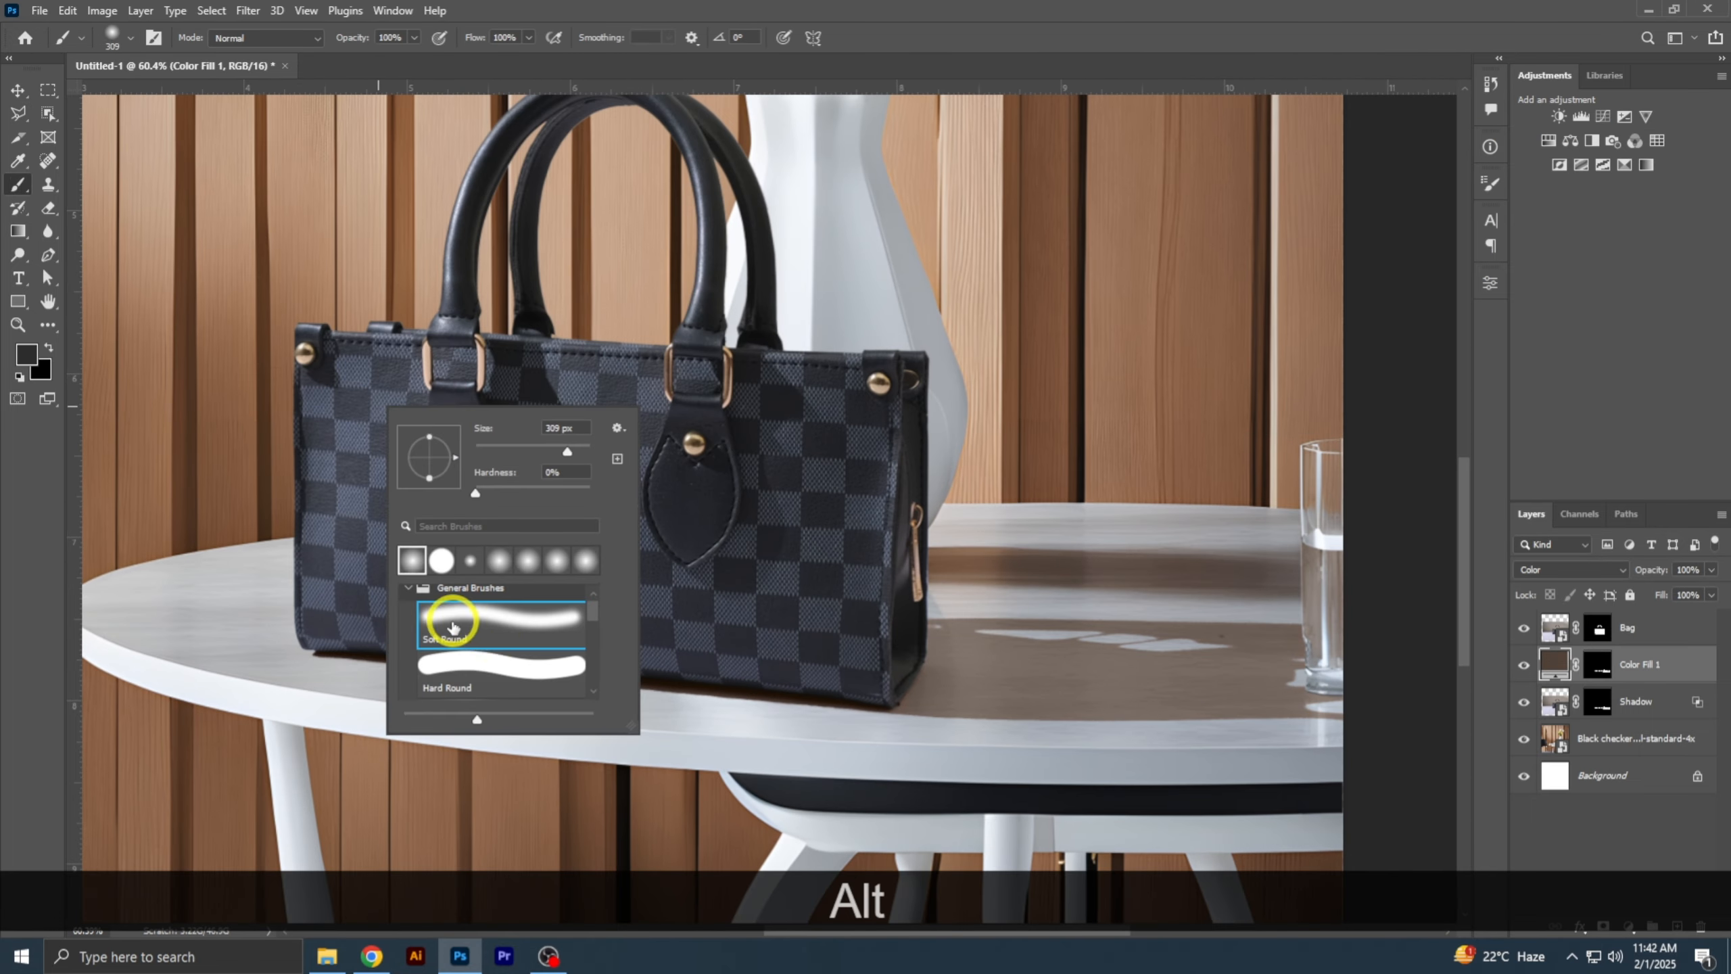
click(372, 655)
click(821, 370)
click(1596, 665)
key(ctrl+z)
drag(372, 656, 714, 664)
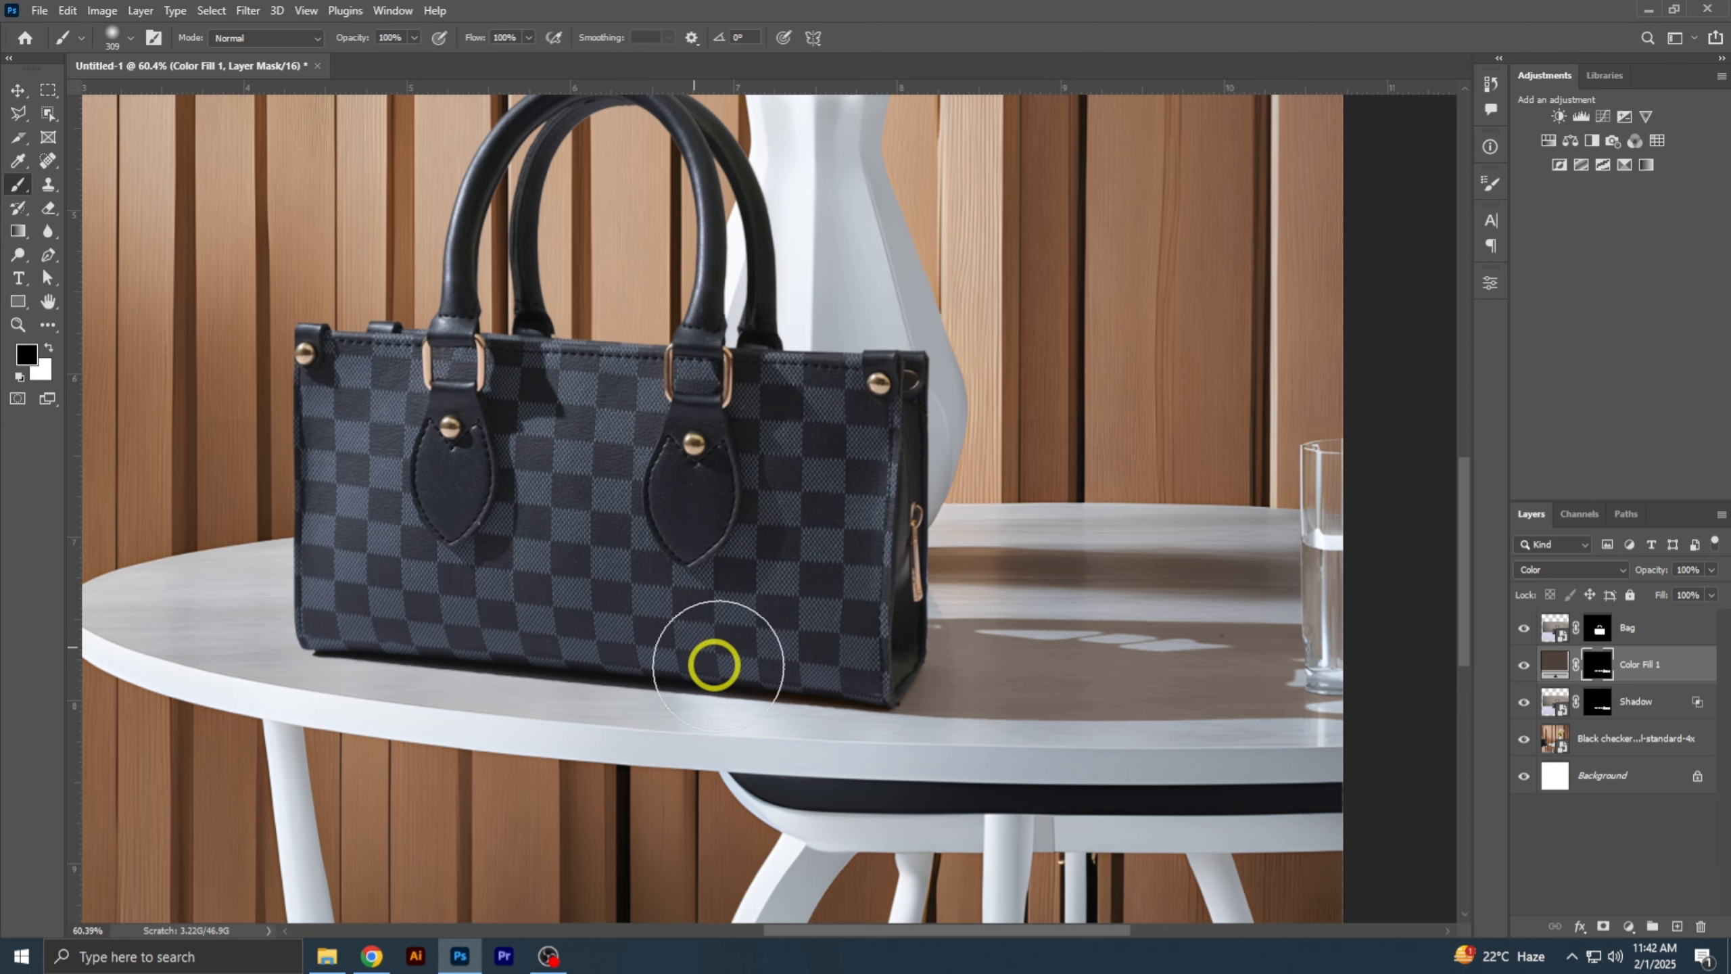
key(ctrl+alt+KP_0)
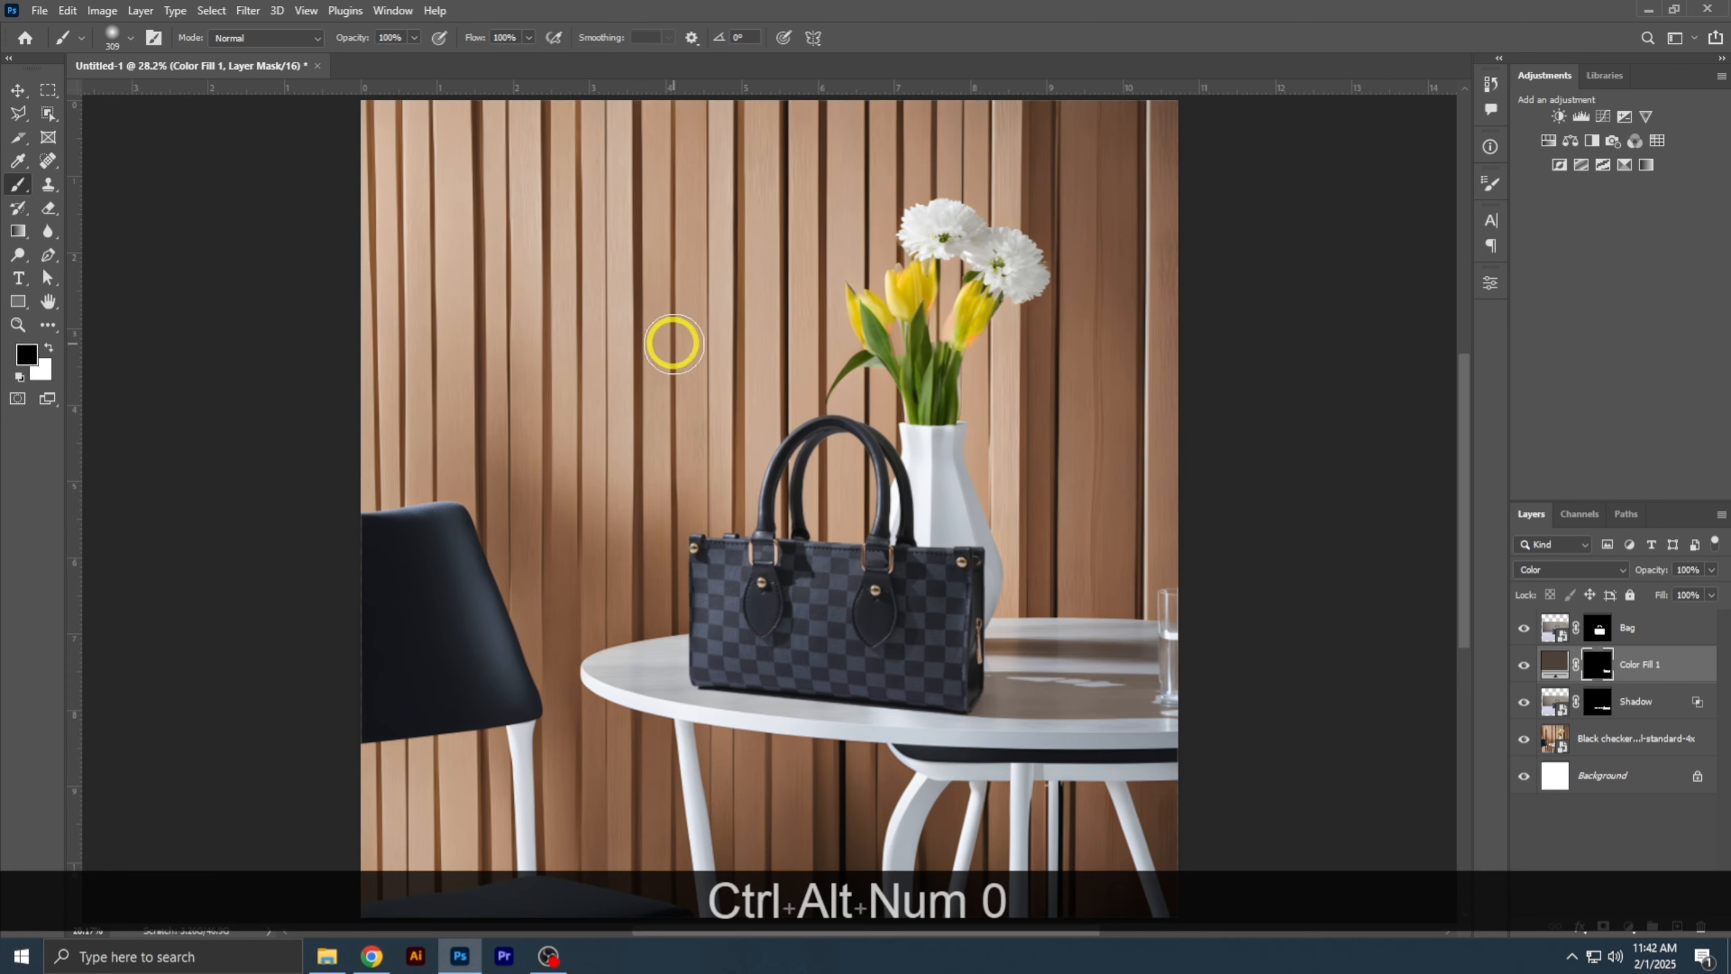
- Select the Bag layer and load its mask as a selection
click(1655, 628)
key(ctrl+KP_0)
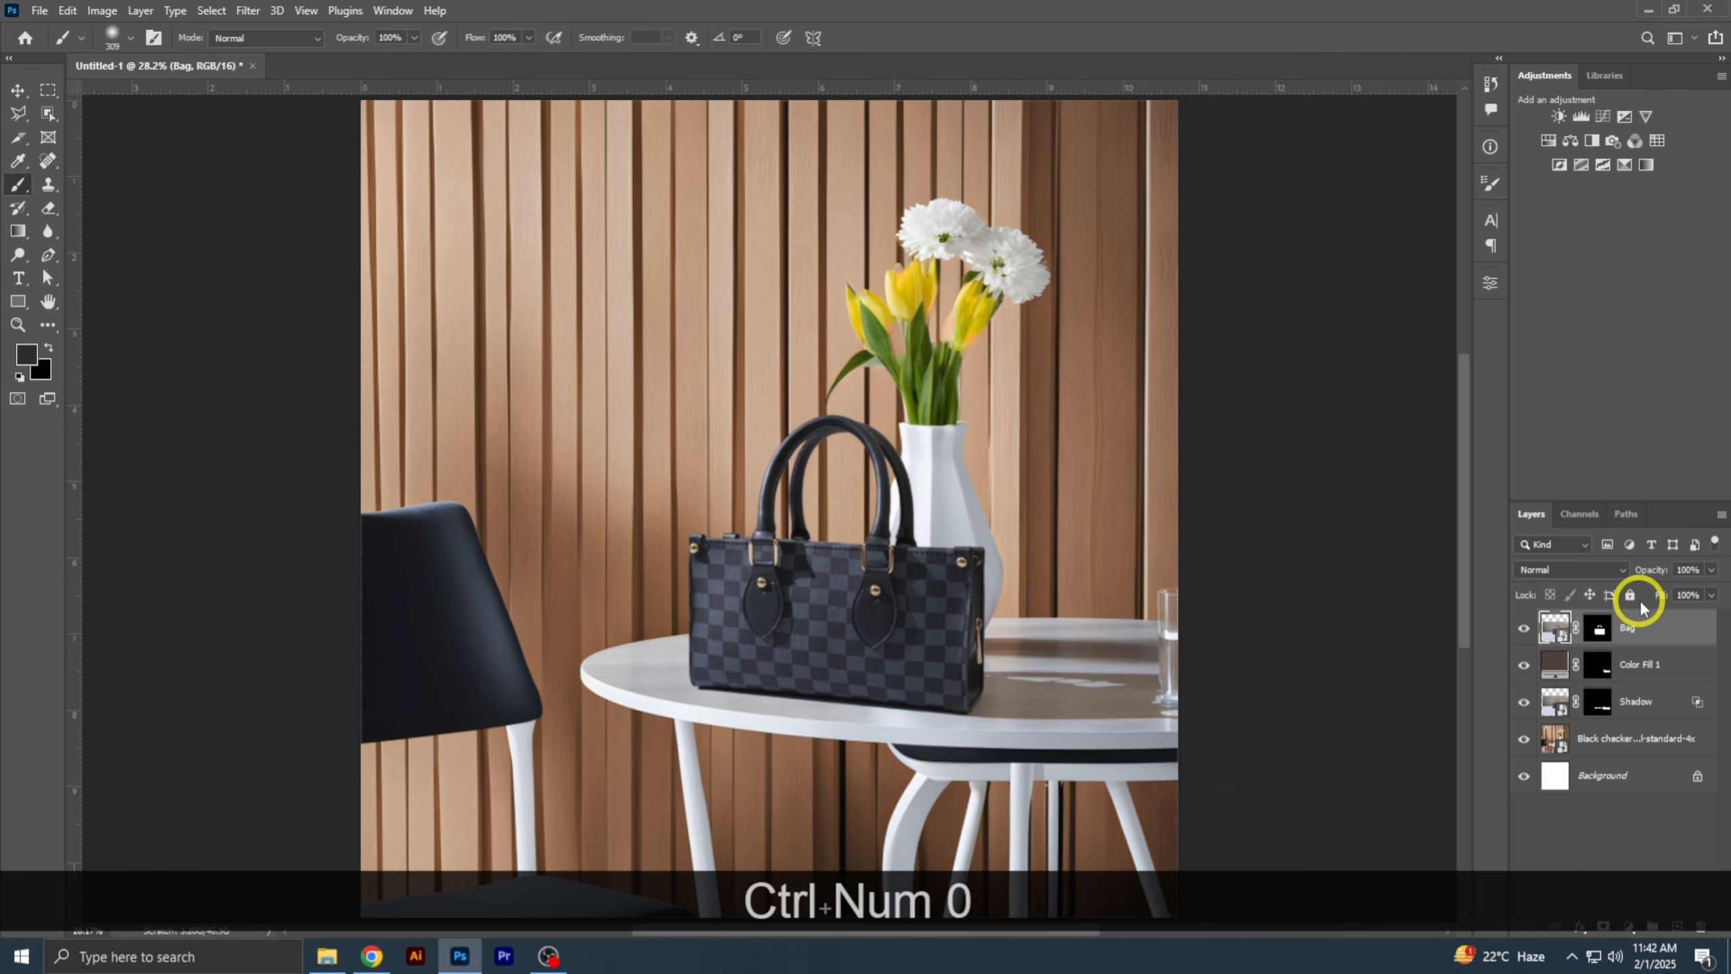
ctrl+click(1598, 628)
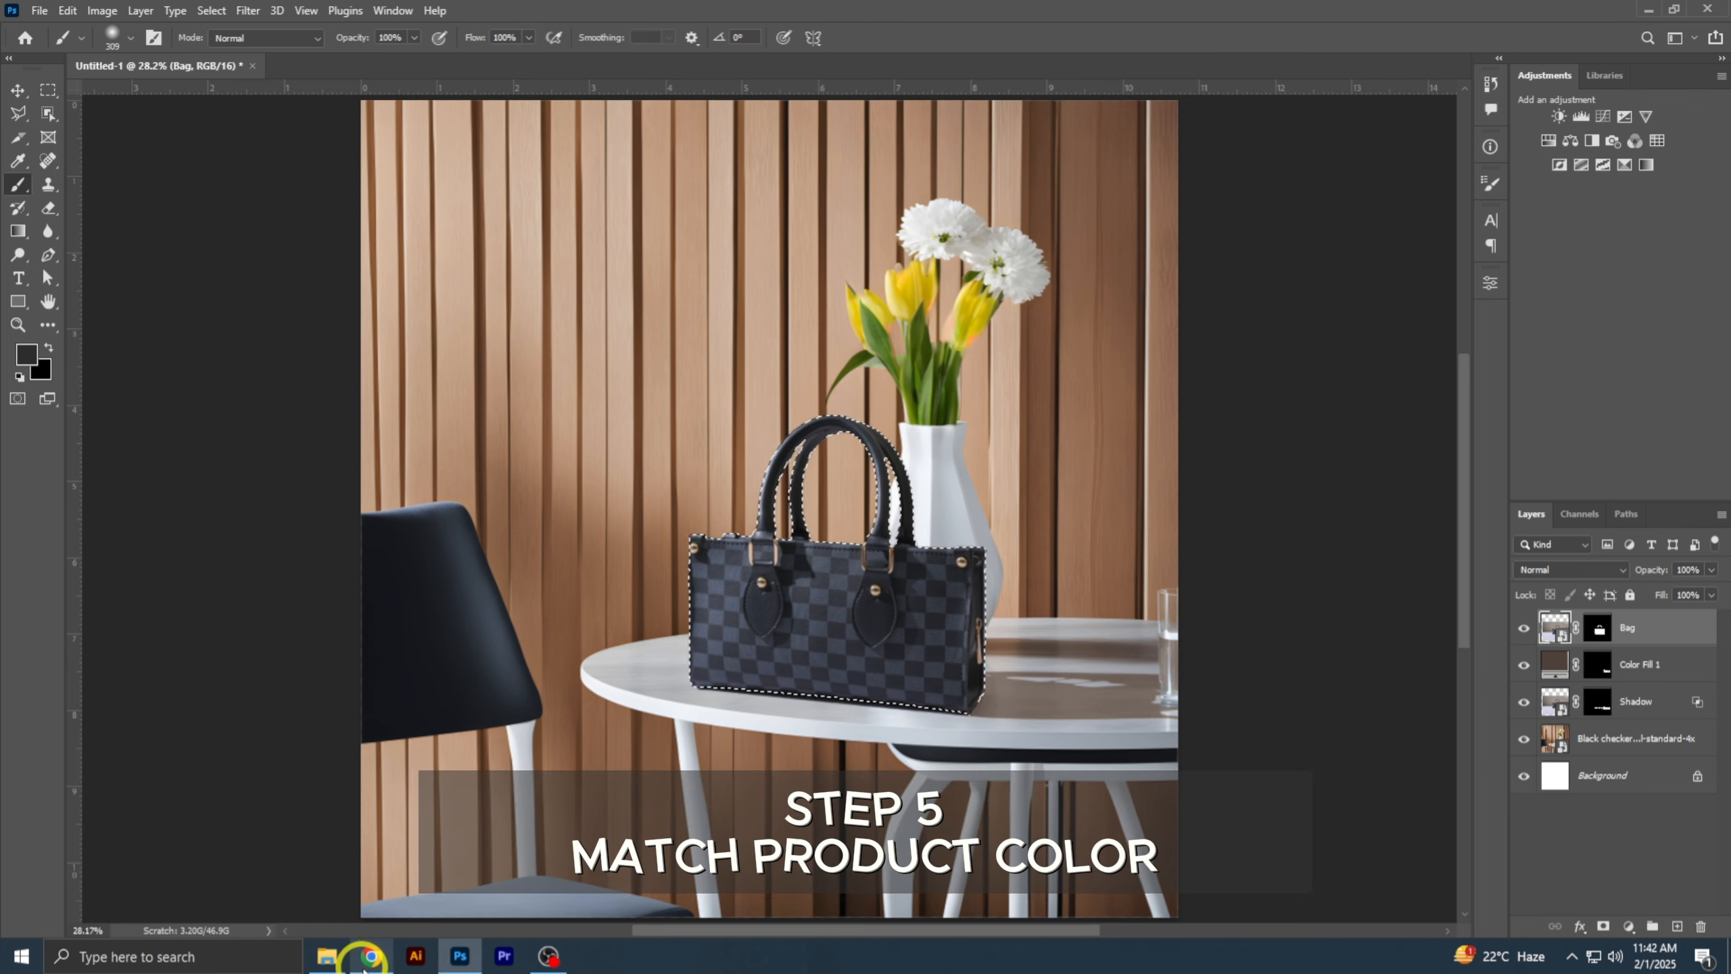
- Open the black-checkered-on-the-go-mini-bag reference photo from the New folder and place it side by side with Photoshop
click(329, 956)
click(272, 139)
double_click(463, 263)
click(477, 217)
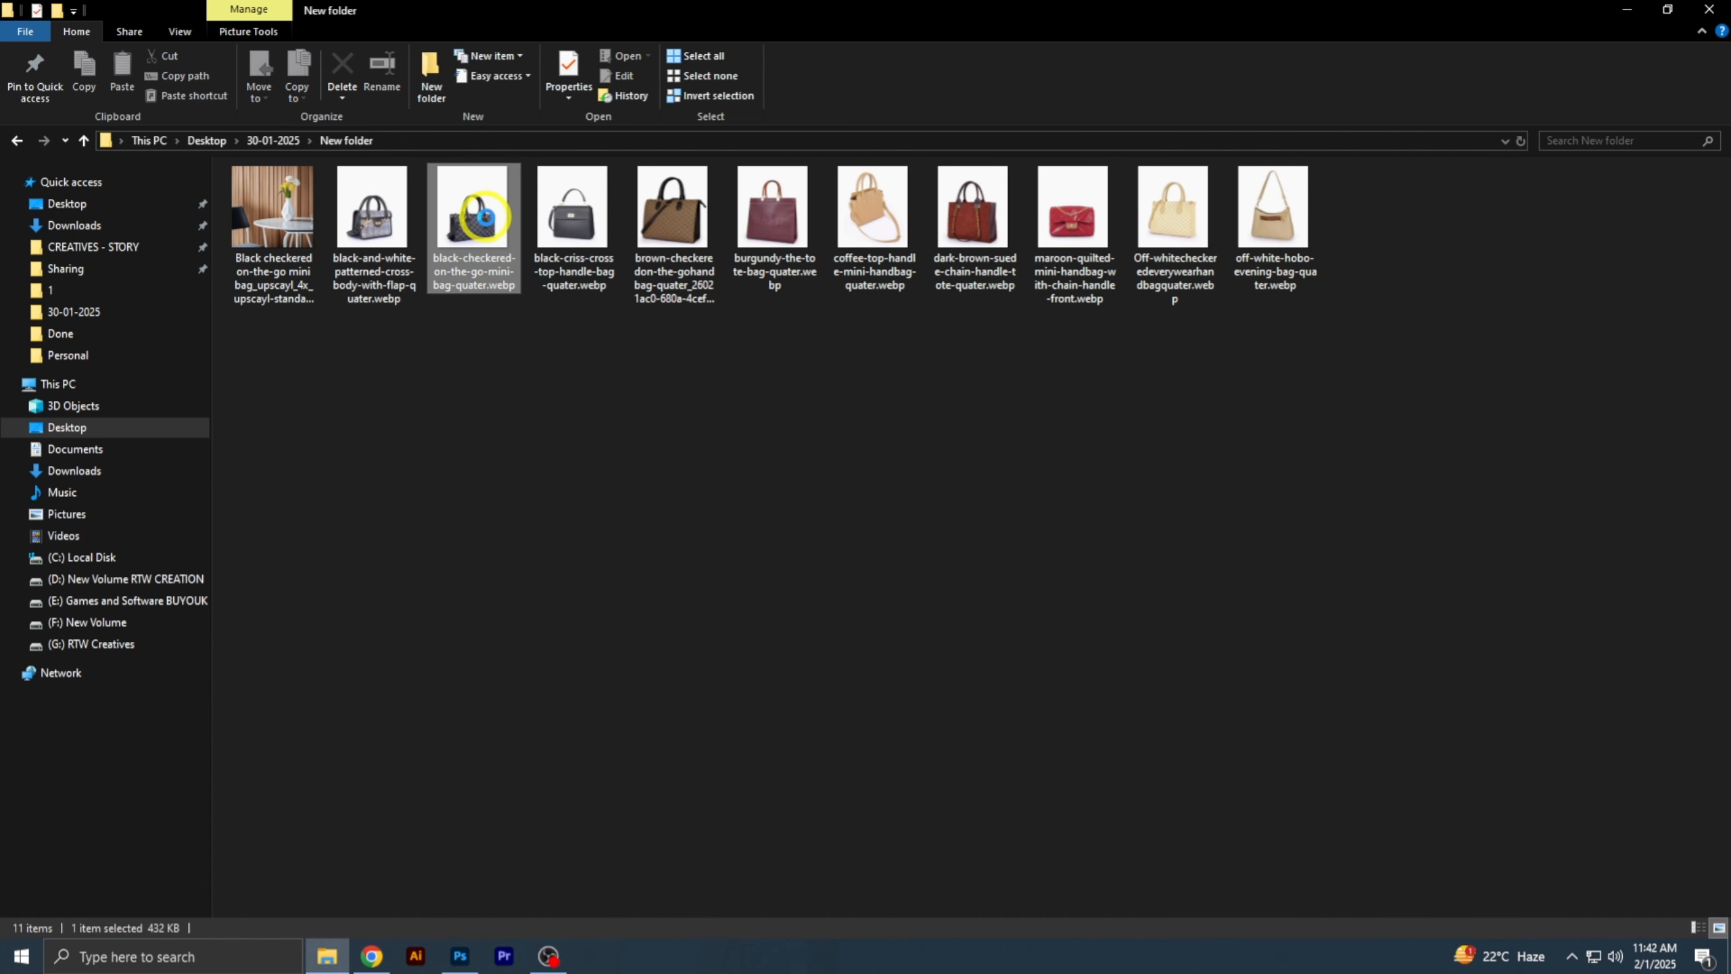
key(super+Right)
click(322, 534)
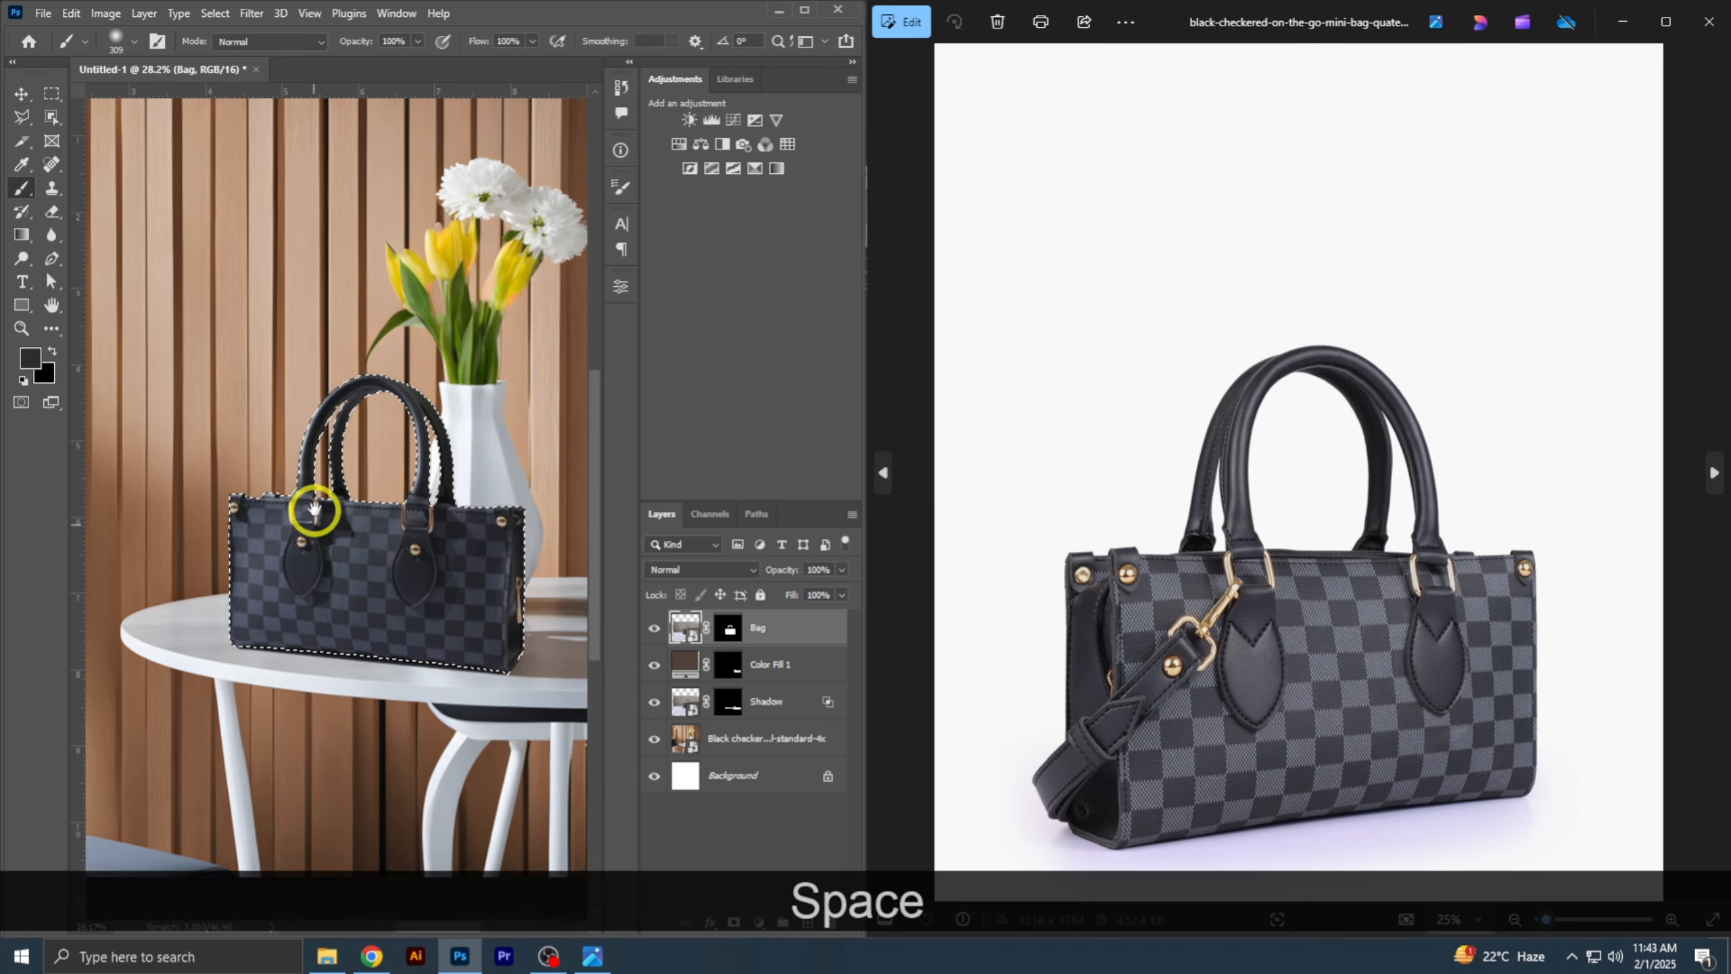
- Add a Hue/Saturation adjustment masked to the bag and set the Blues saturation to -100
drag(317, 508, 396, 547)
key(x)
key(x)
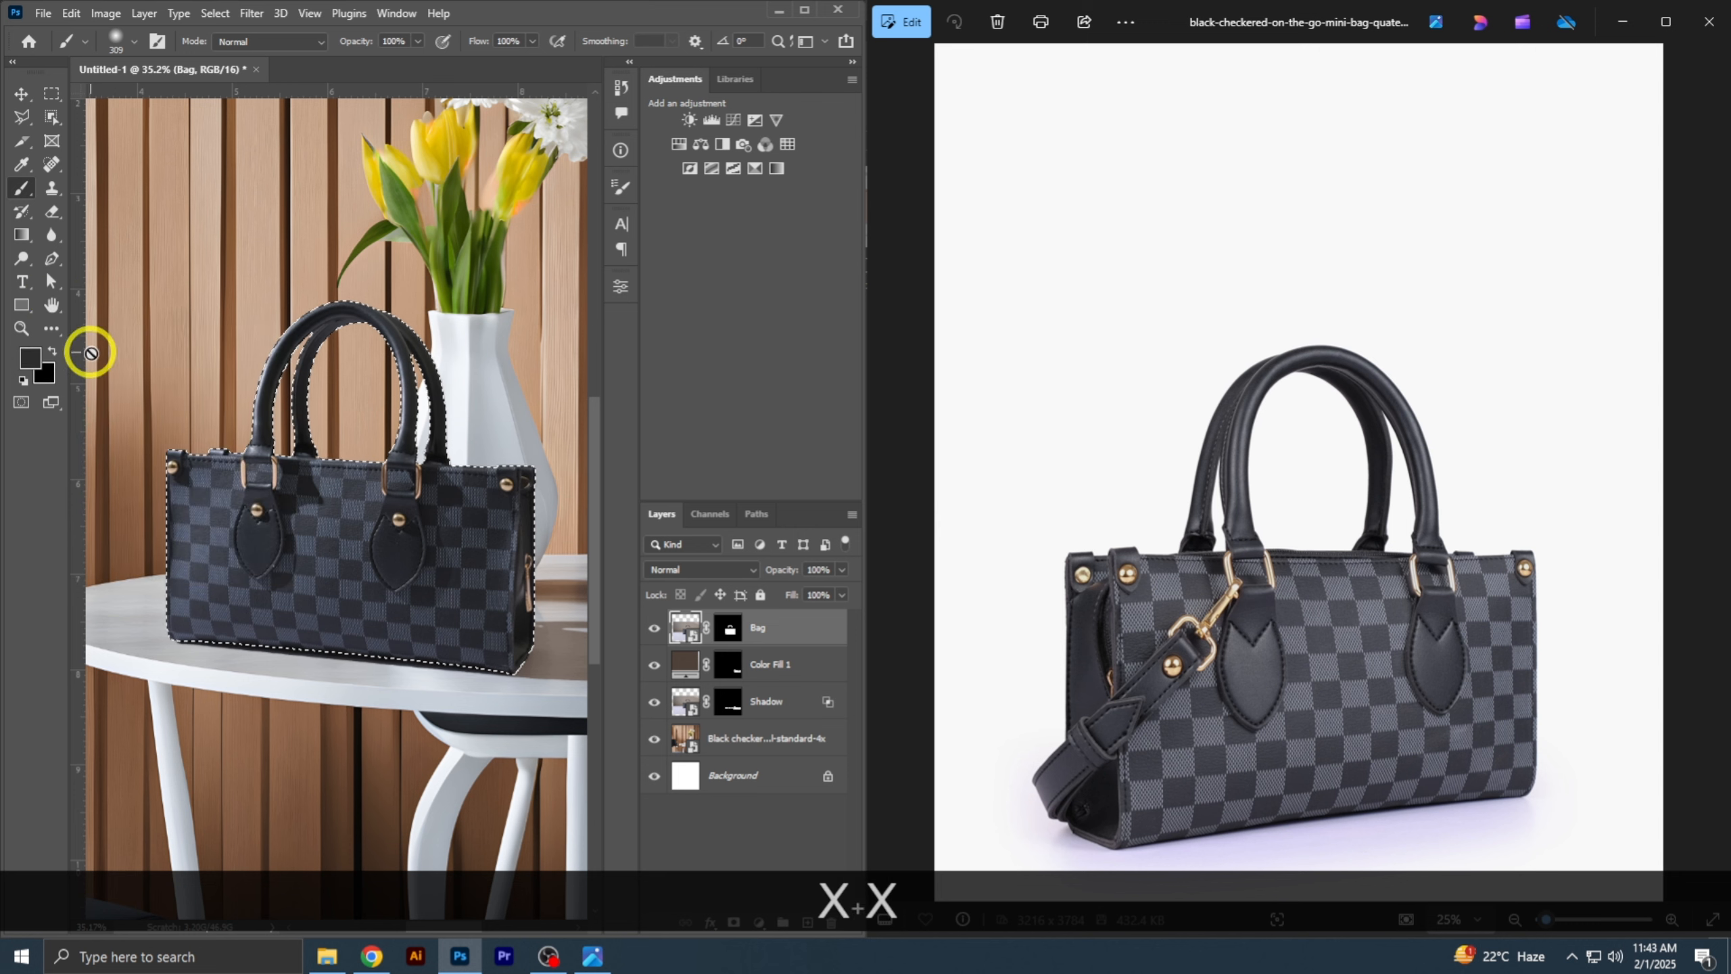
scroll(1198, 586, up, 1)
drag(425, 538, 422, 637)
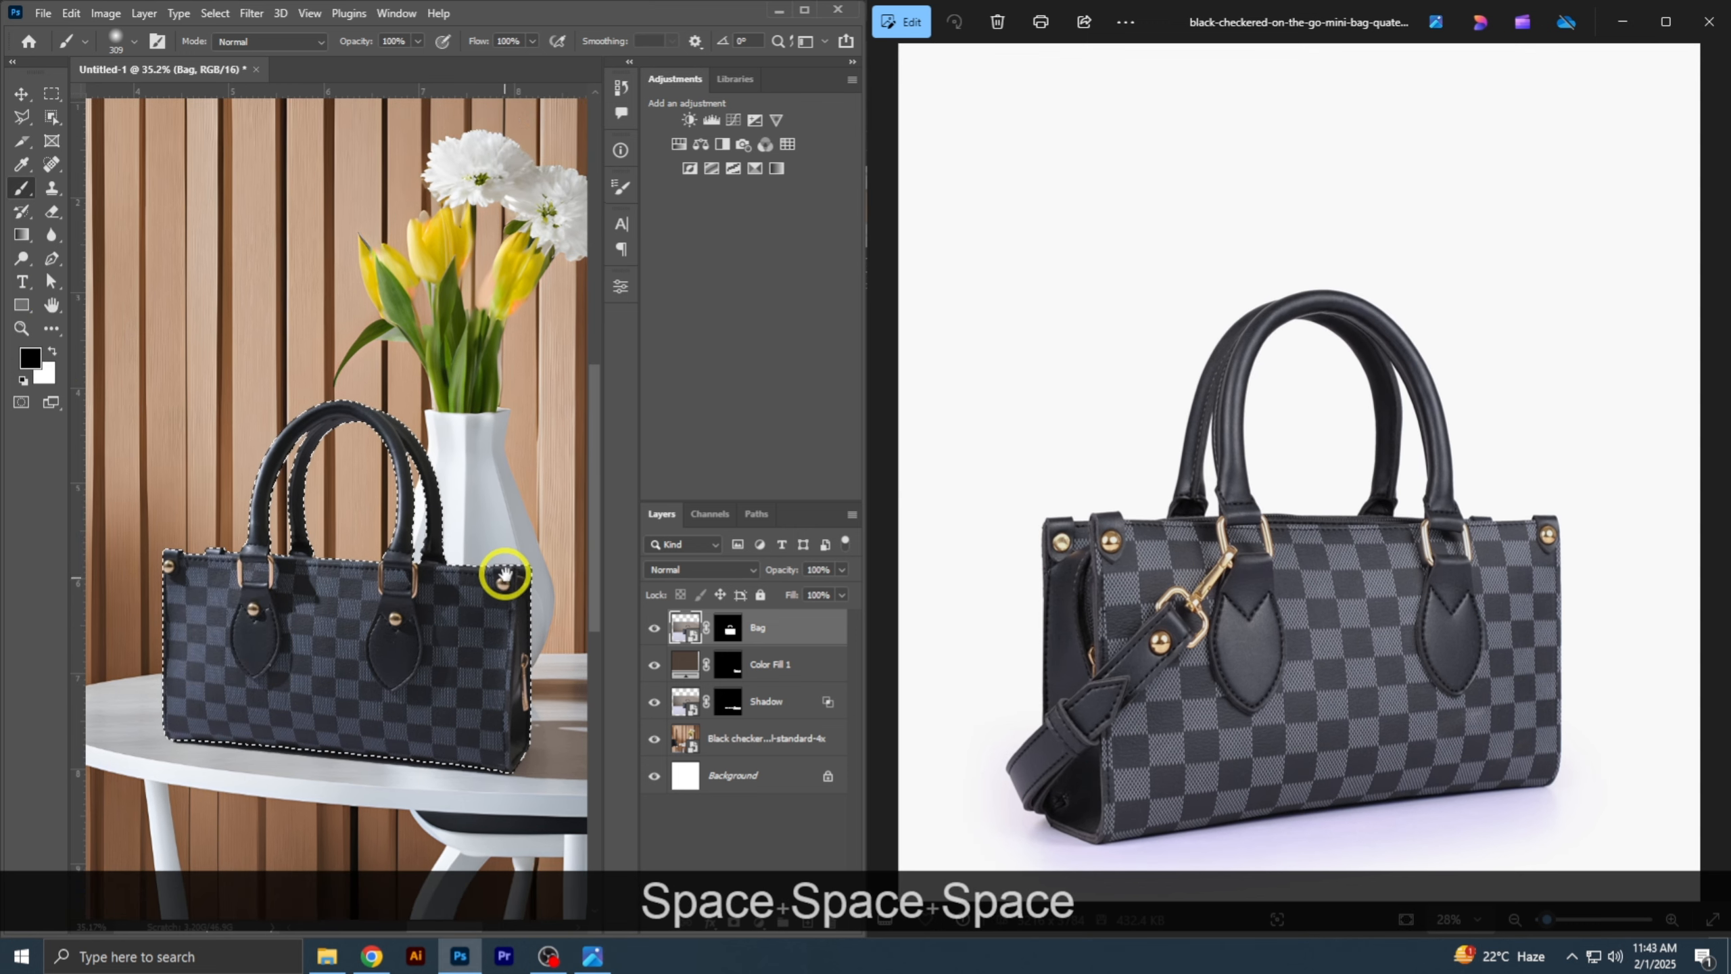
click(685, 151)
click(495, 361)
click(463, 452)
drag(467, 439, 344, 447)
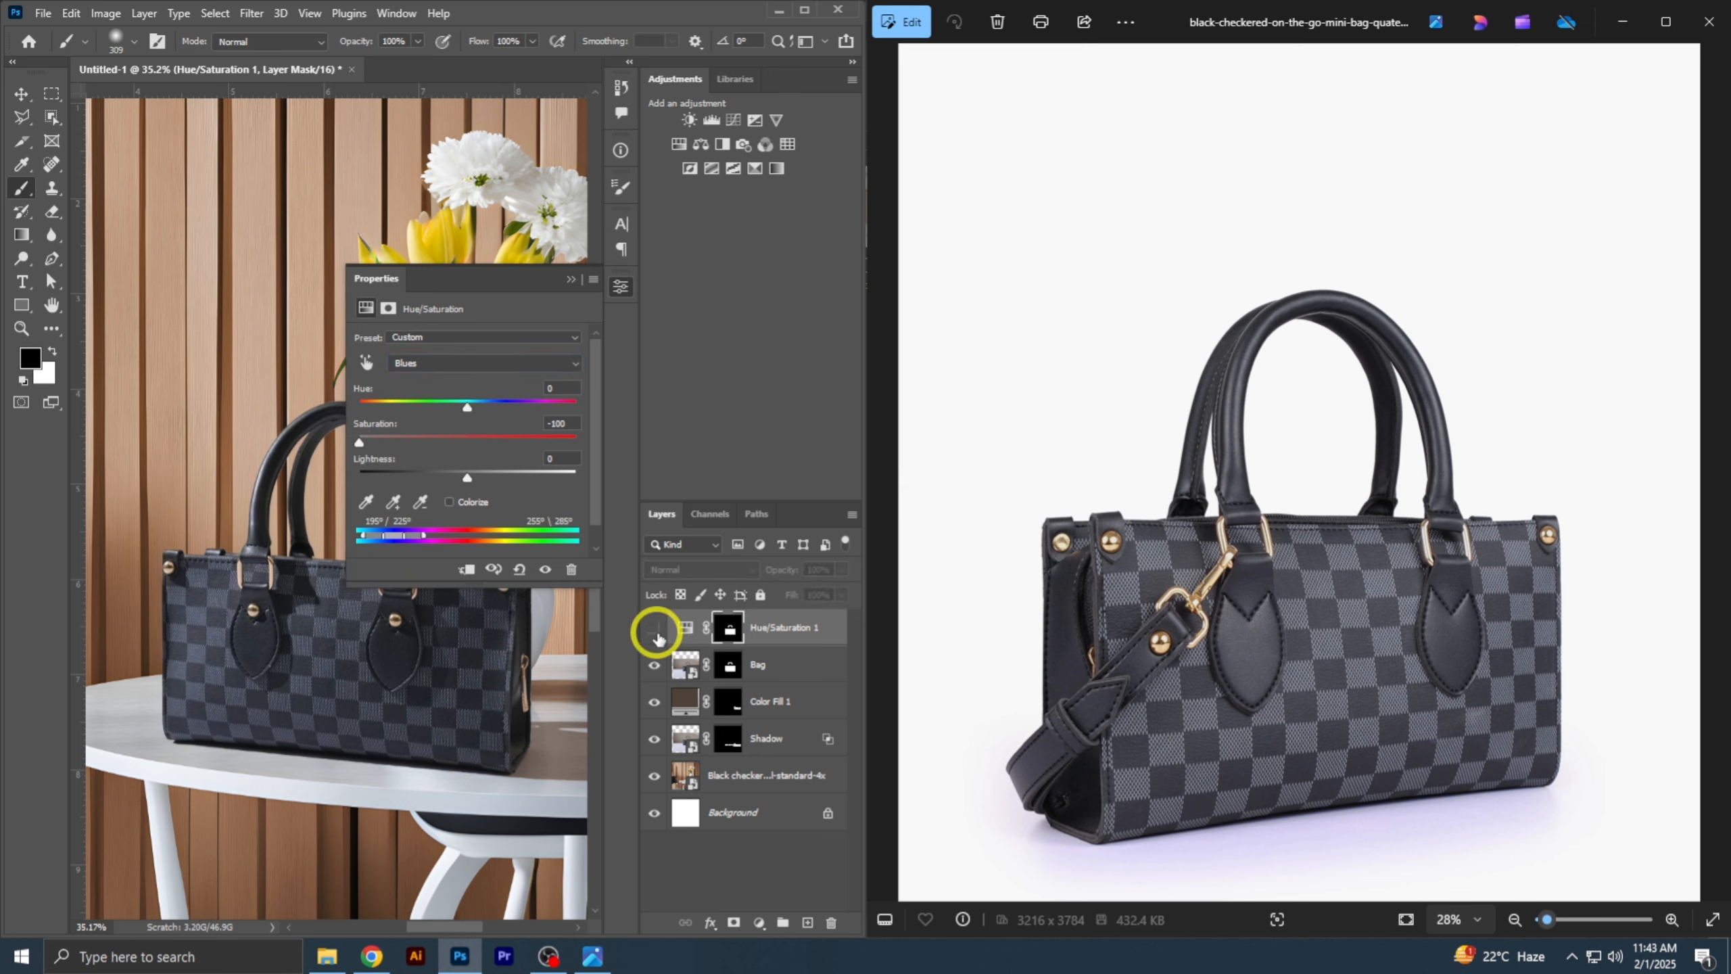
- Set the Hue/Saturation adjustment's Blues saturation to -70 and its Master saturation to +8
click(657, 633)
click(571, 279)
click(621, 287)
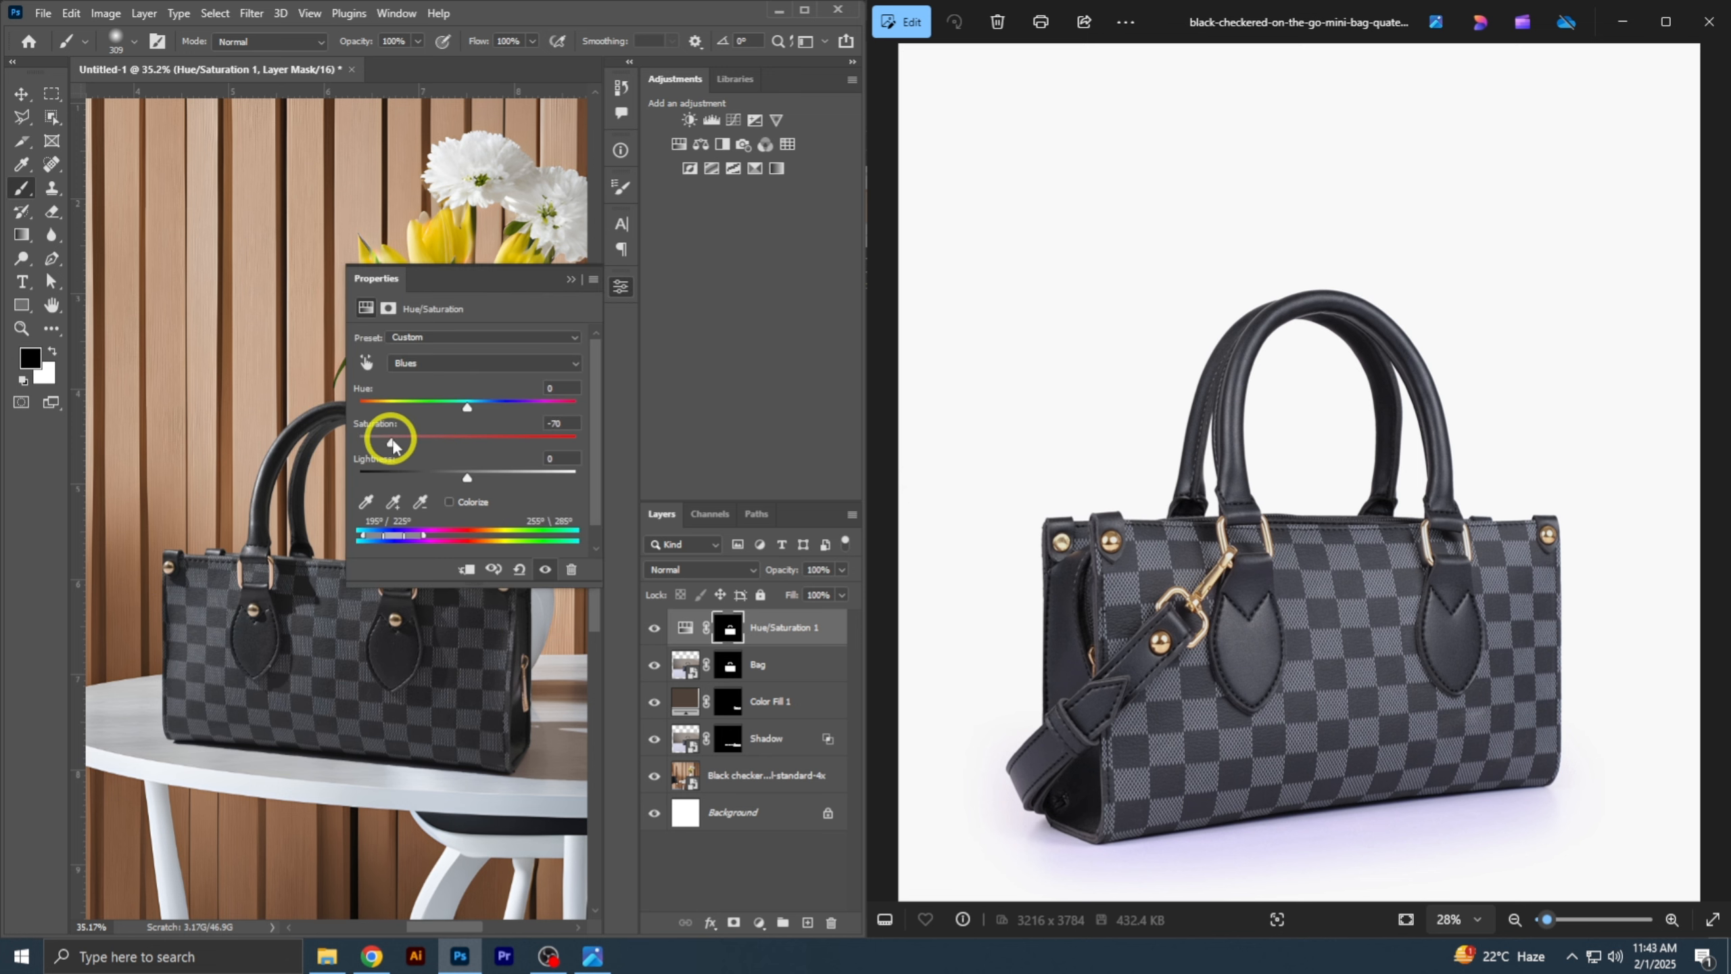
click(448, 362)
click(446, 375)
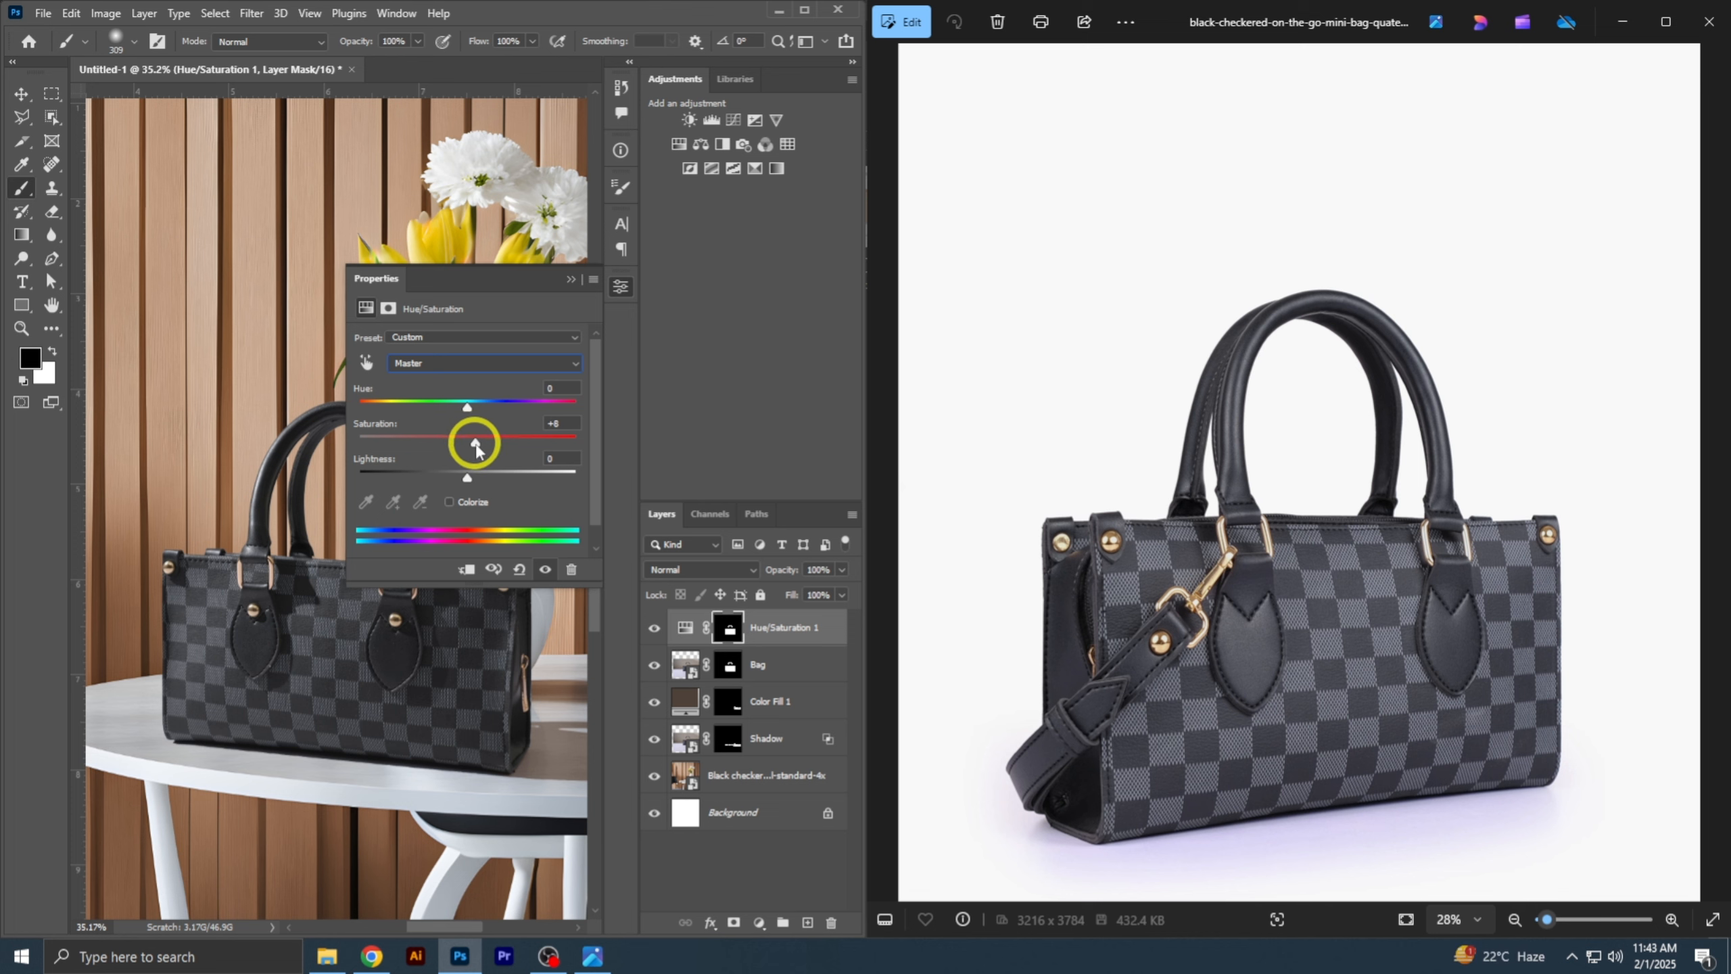
- Load the Hue/Saturation mask as a selection and add a Brightness/Contrast adjustment with brightness 20 and contrast 9
ctrl+click(727, 624)
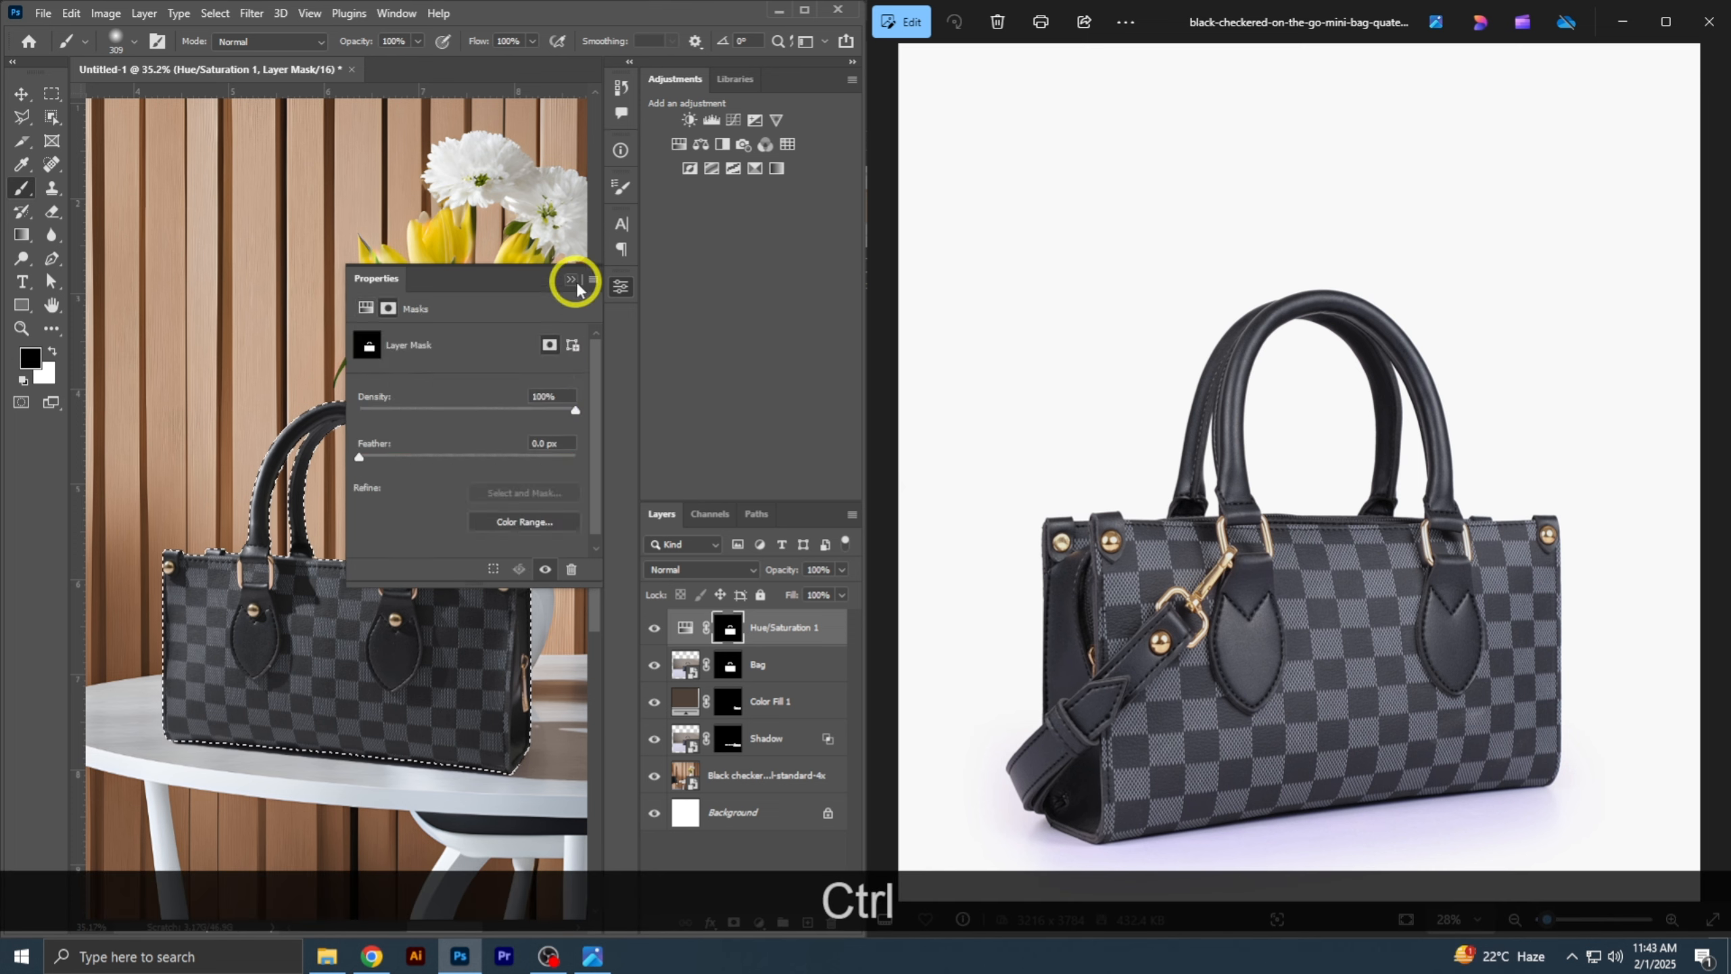
click(572, 279)
drag(408, 409, 480, 396)
click(688, 121)
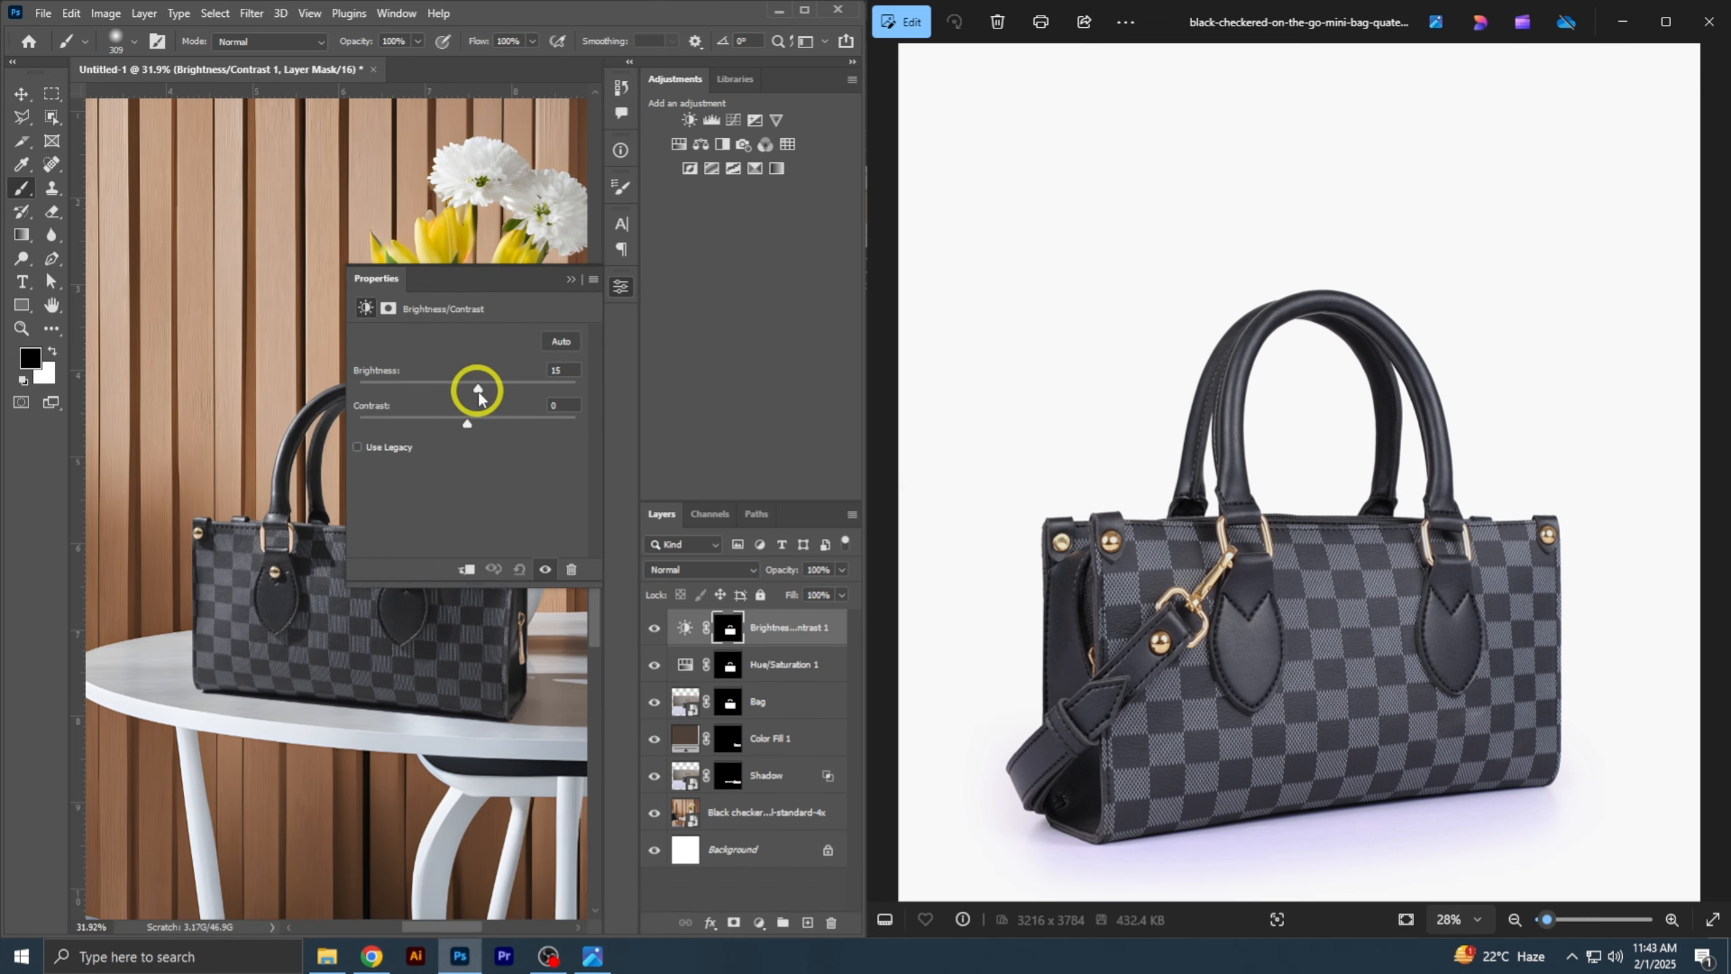
click(807, 11)
drag(784, 429, 835, 428)
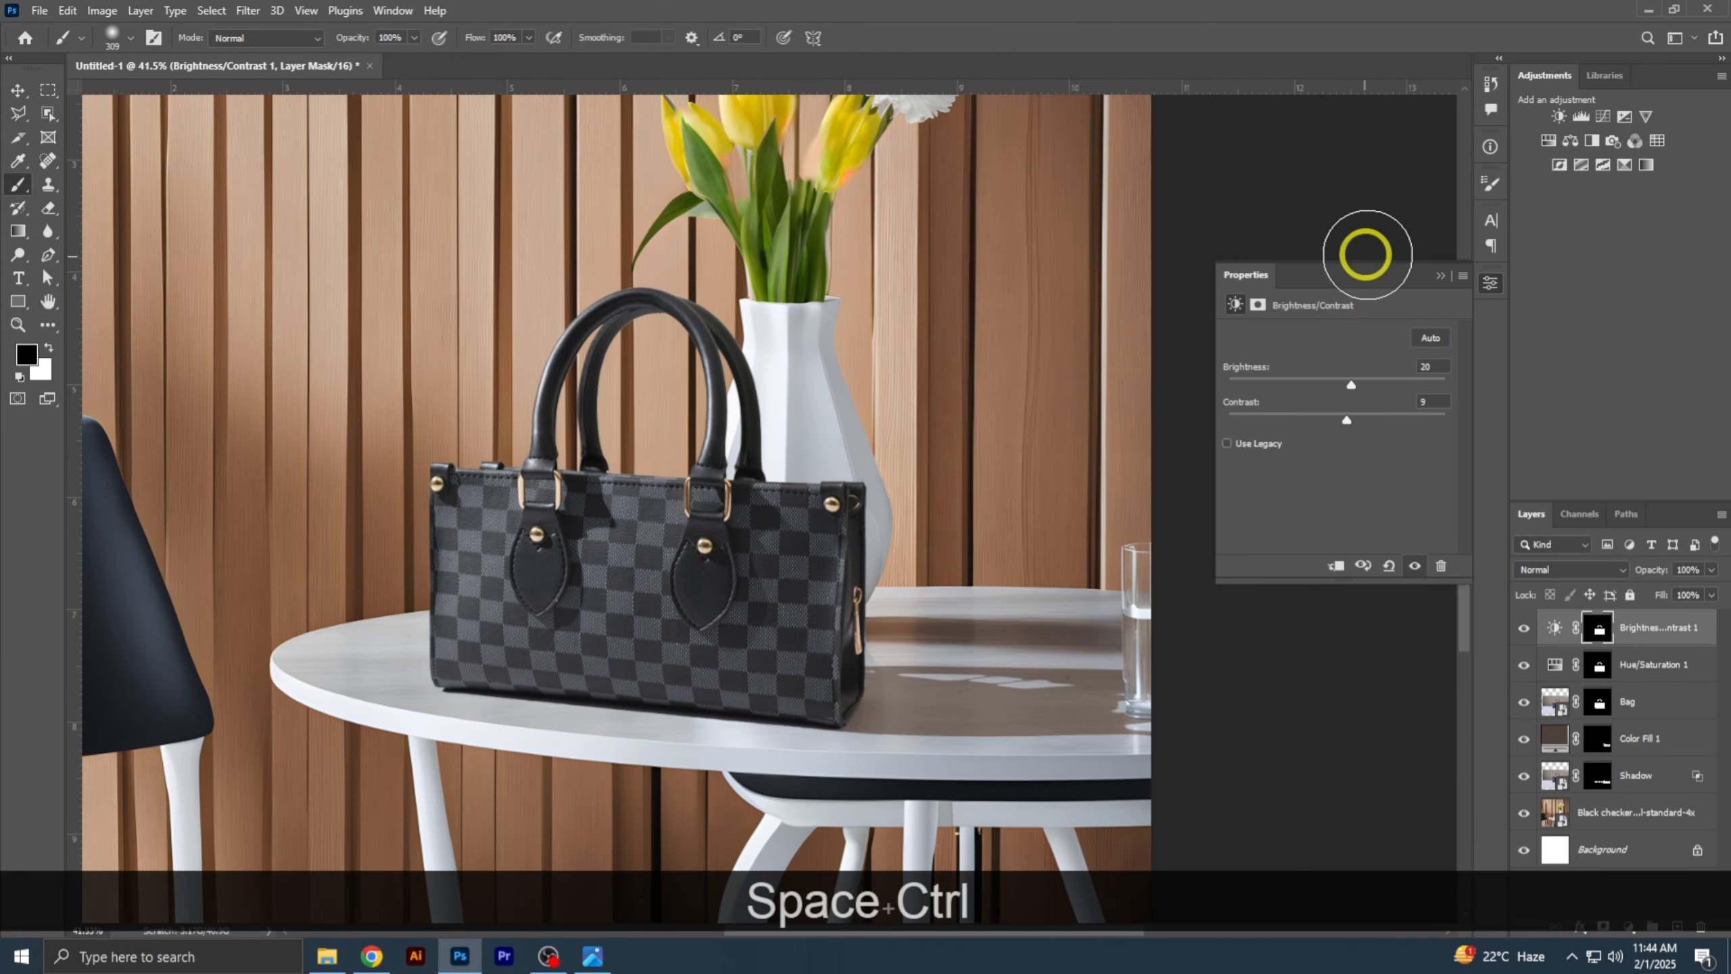
- Set the Brightness/Contrast adjustment's brightness to 16
click(1439, 275)
double_click(1555, 627)
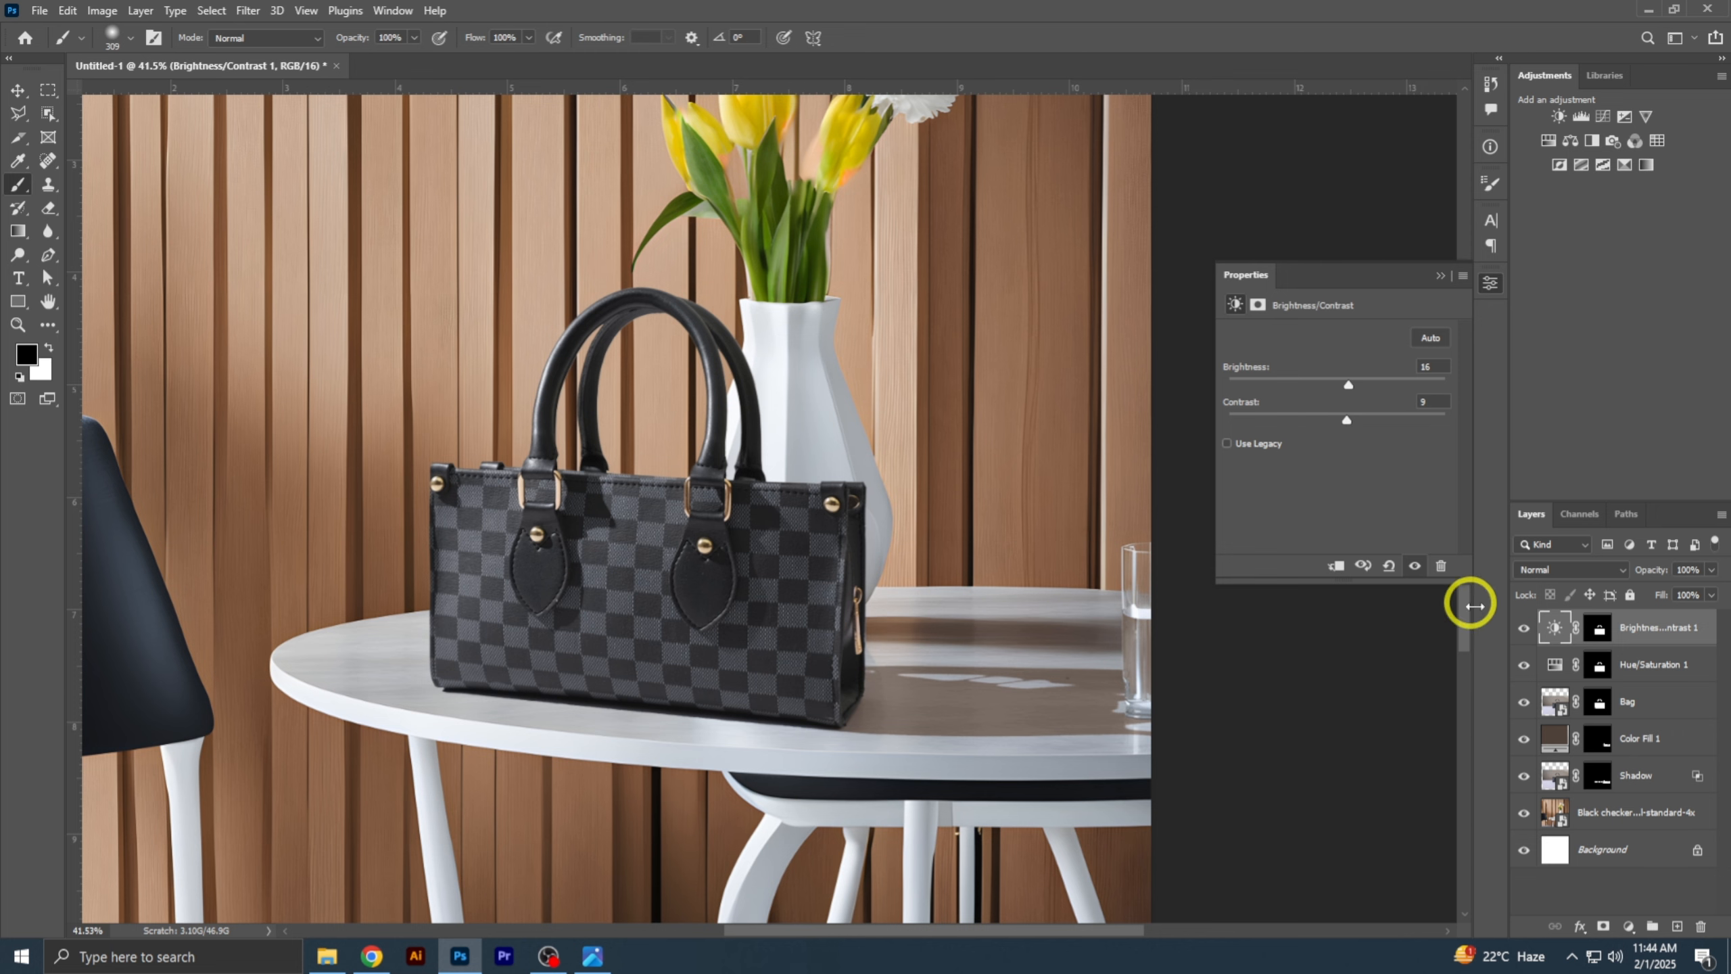
click(1441, 271)
key(ctrl+KP_0)
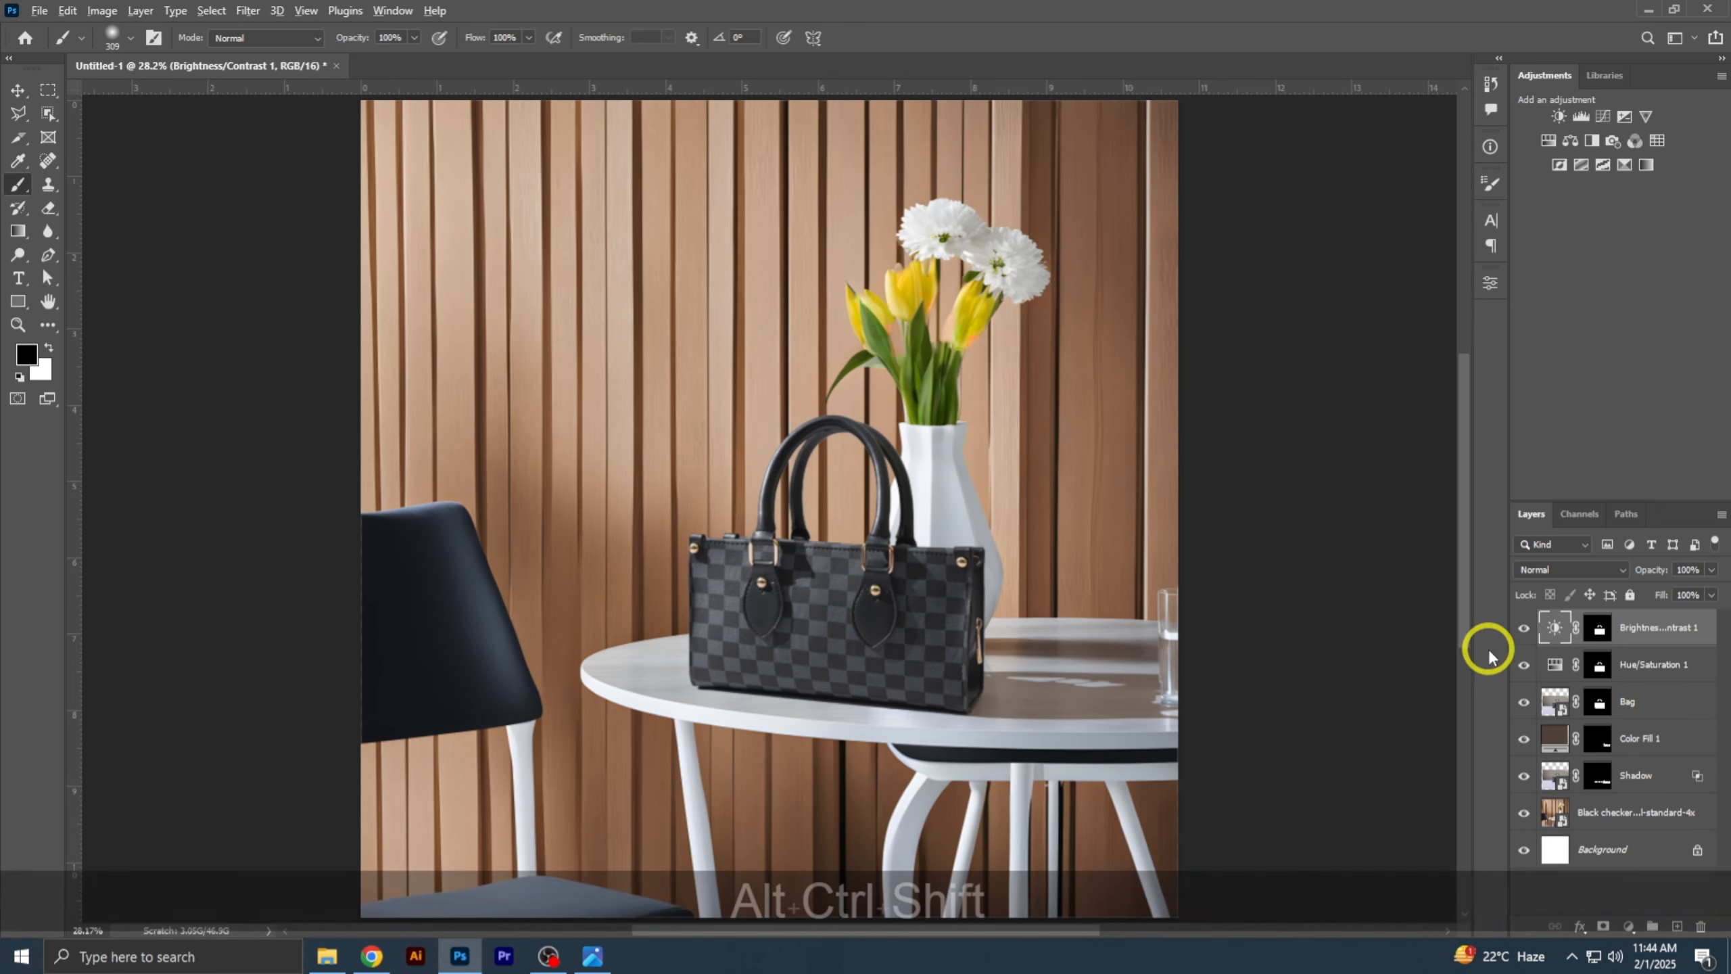
key(ctrl+alt+shift+e)
key(ctrl+alt+shift+e)
key(ctrl+z)
key(ctrl+z)
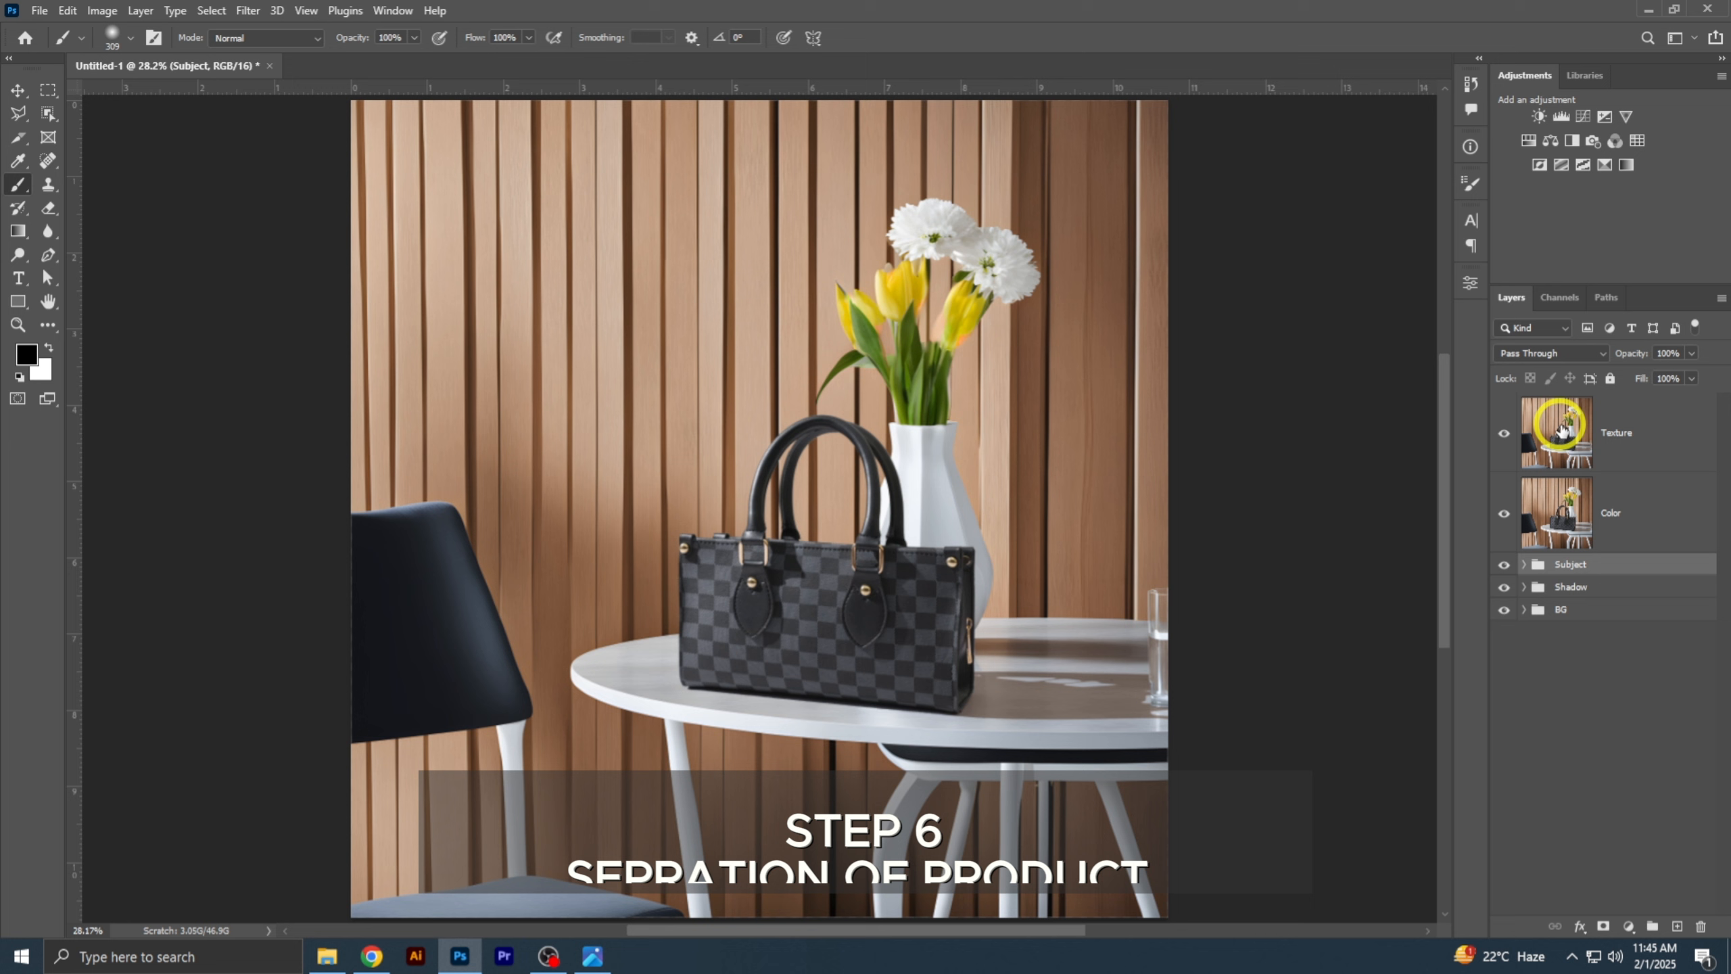
- Reduce the size of the layer thumbnails and select the Color layer
right_click(1557, 424)
click(1587, 580)
click(1587, 476)
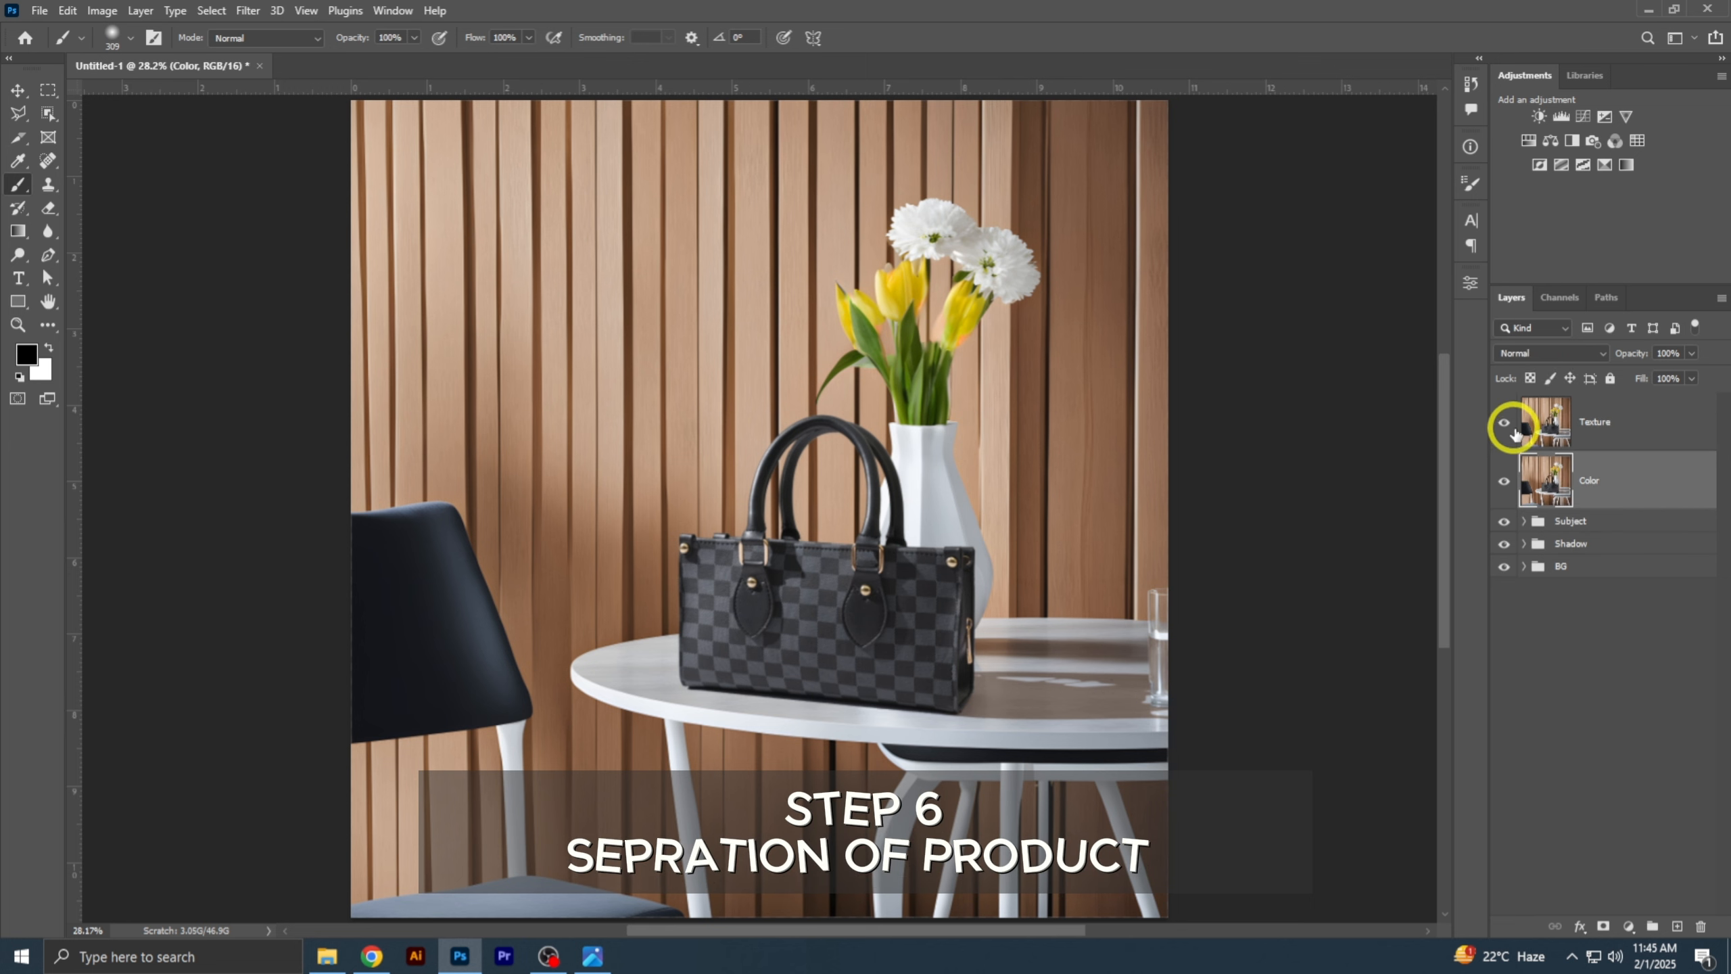
- Apply a Gaussian Blur to the Color layer with the Texture layer hidden, softening the bag's fabric weave
click(248, 11)
mouse_move(311, 240)
click(529, 309)
key(ctrl+space)
drag(829, 622, 950, 640)
key(space)
drag(742, 668, 760, 498)
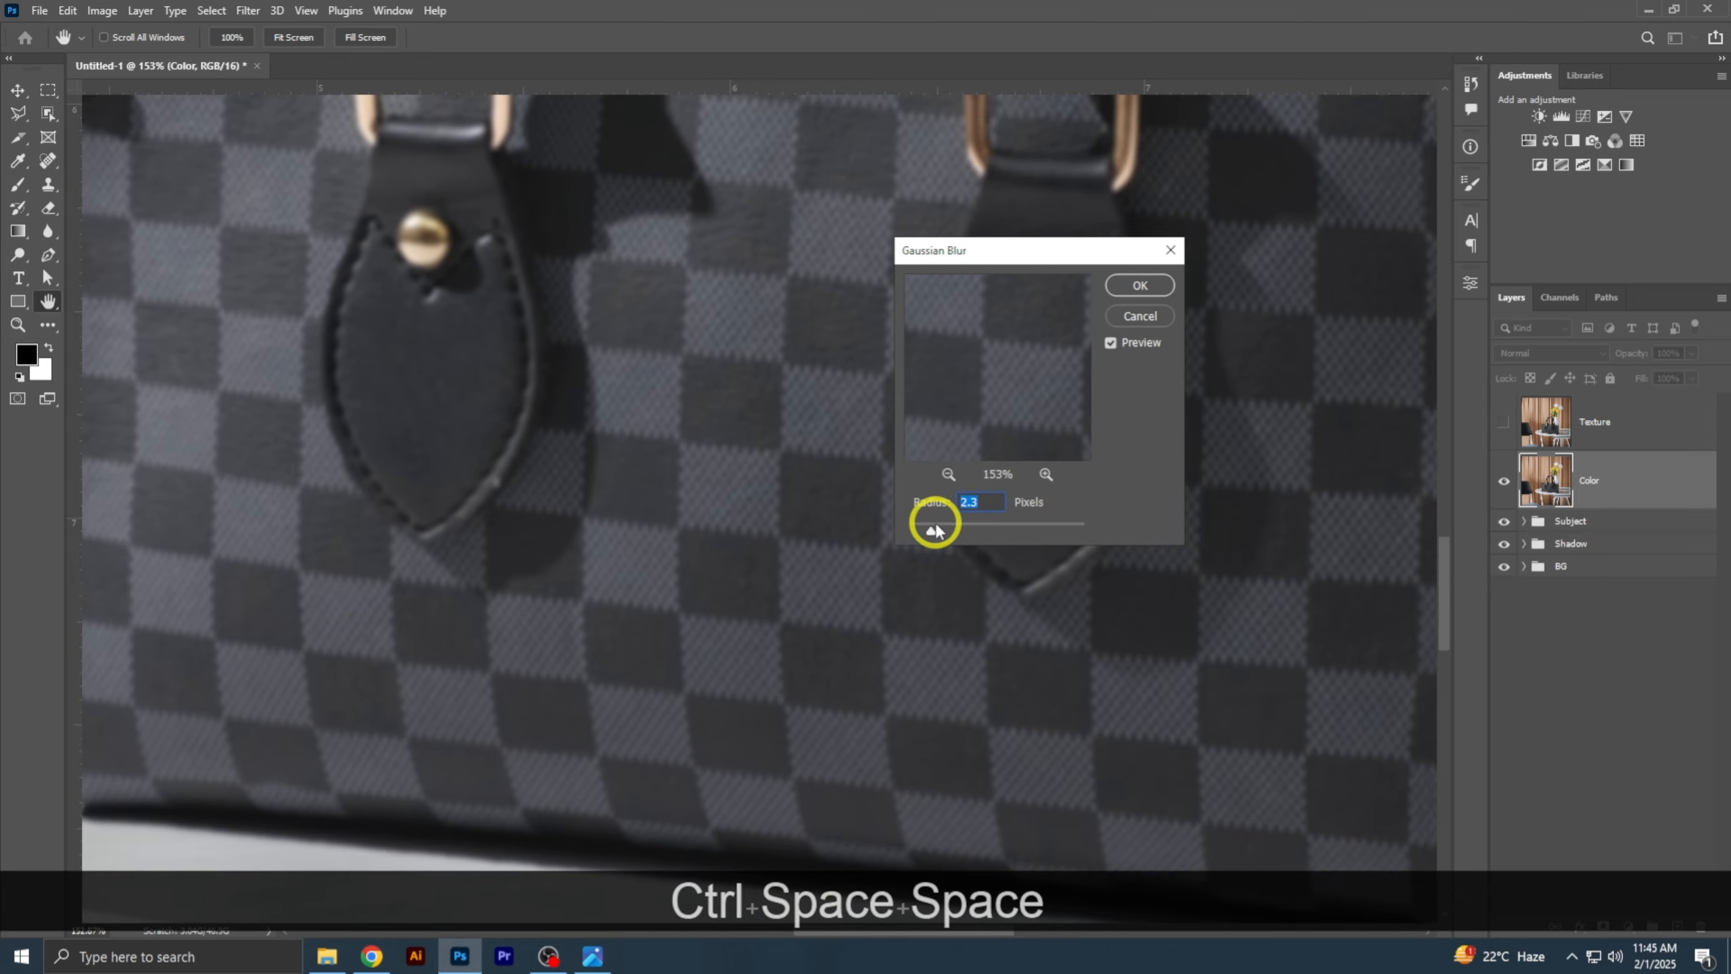
drag(931, 531, 942, 531)
click(1139, 285)
- Show the Texture layer and use Apply Image on it with the Color layer, Subtract blending, scale 2 and offset 128
click(1503, 422)
click(1594, 423)
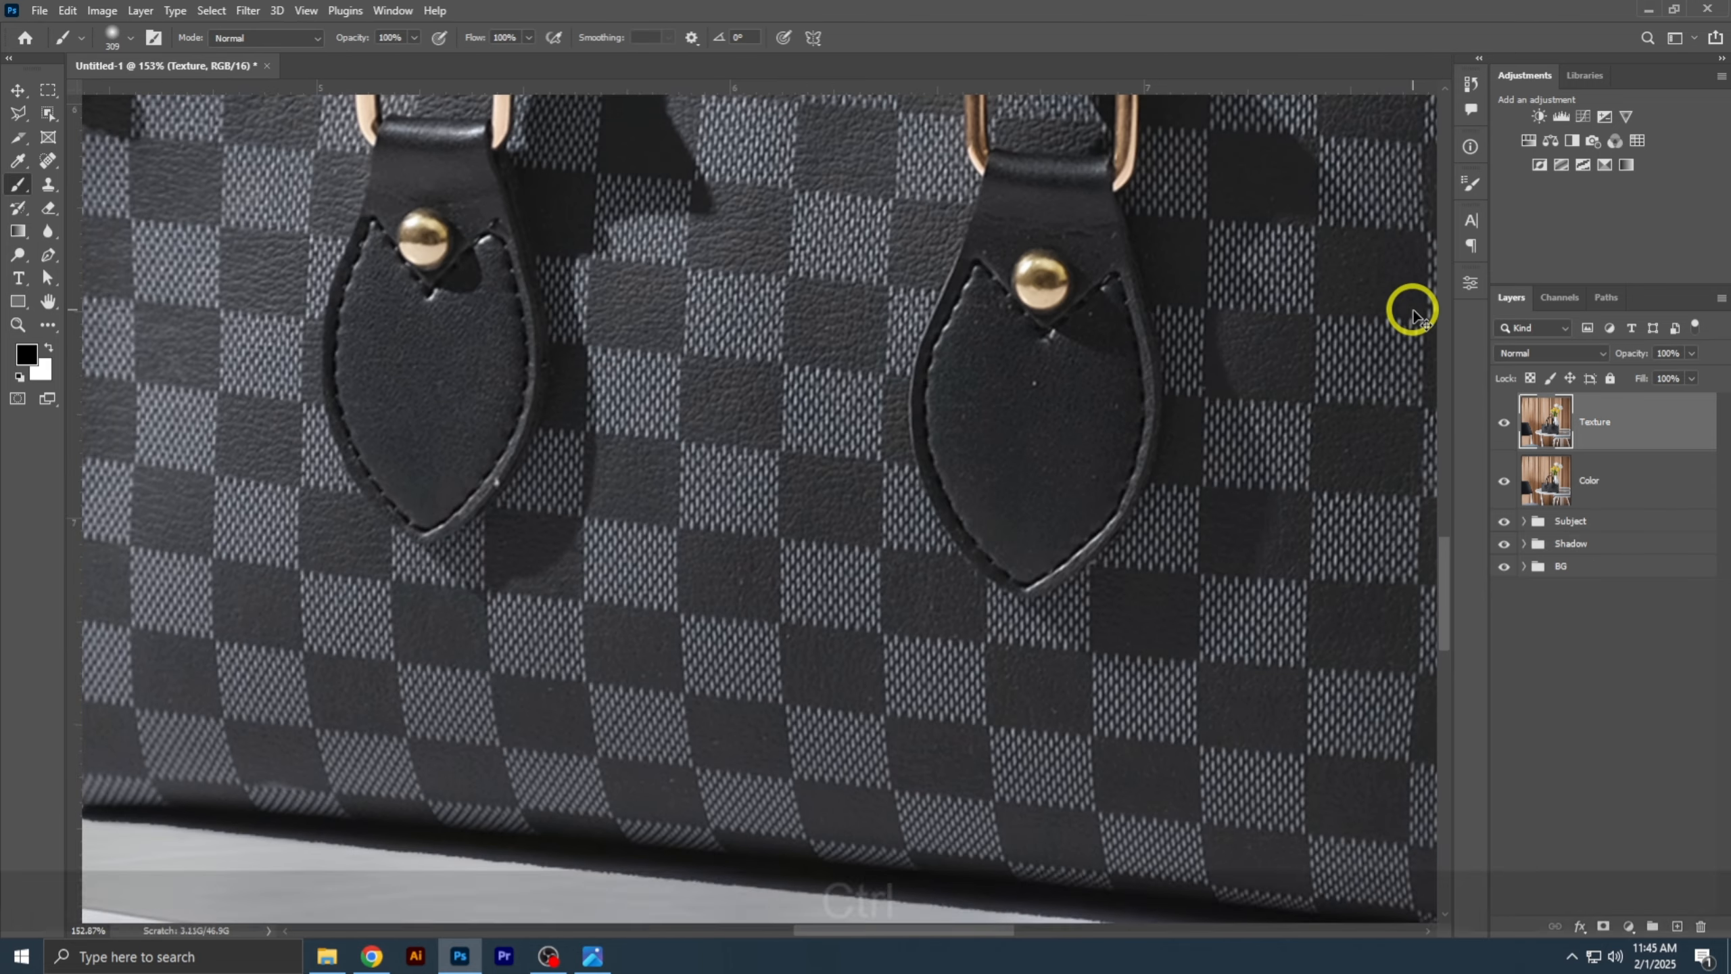
key(ctrl+0)
click(102, 10)
click(159, 275)
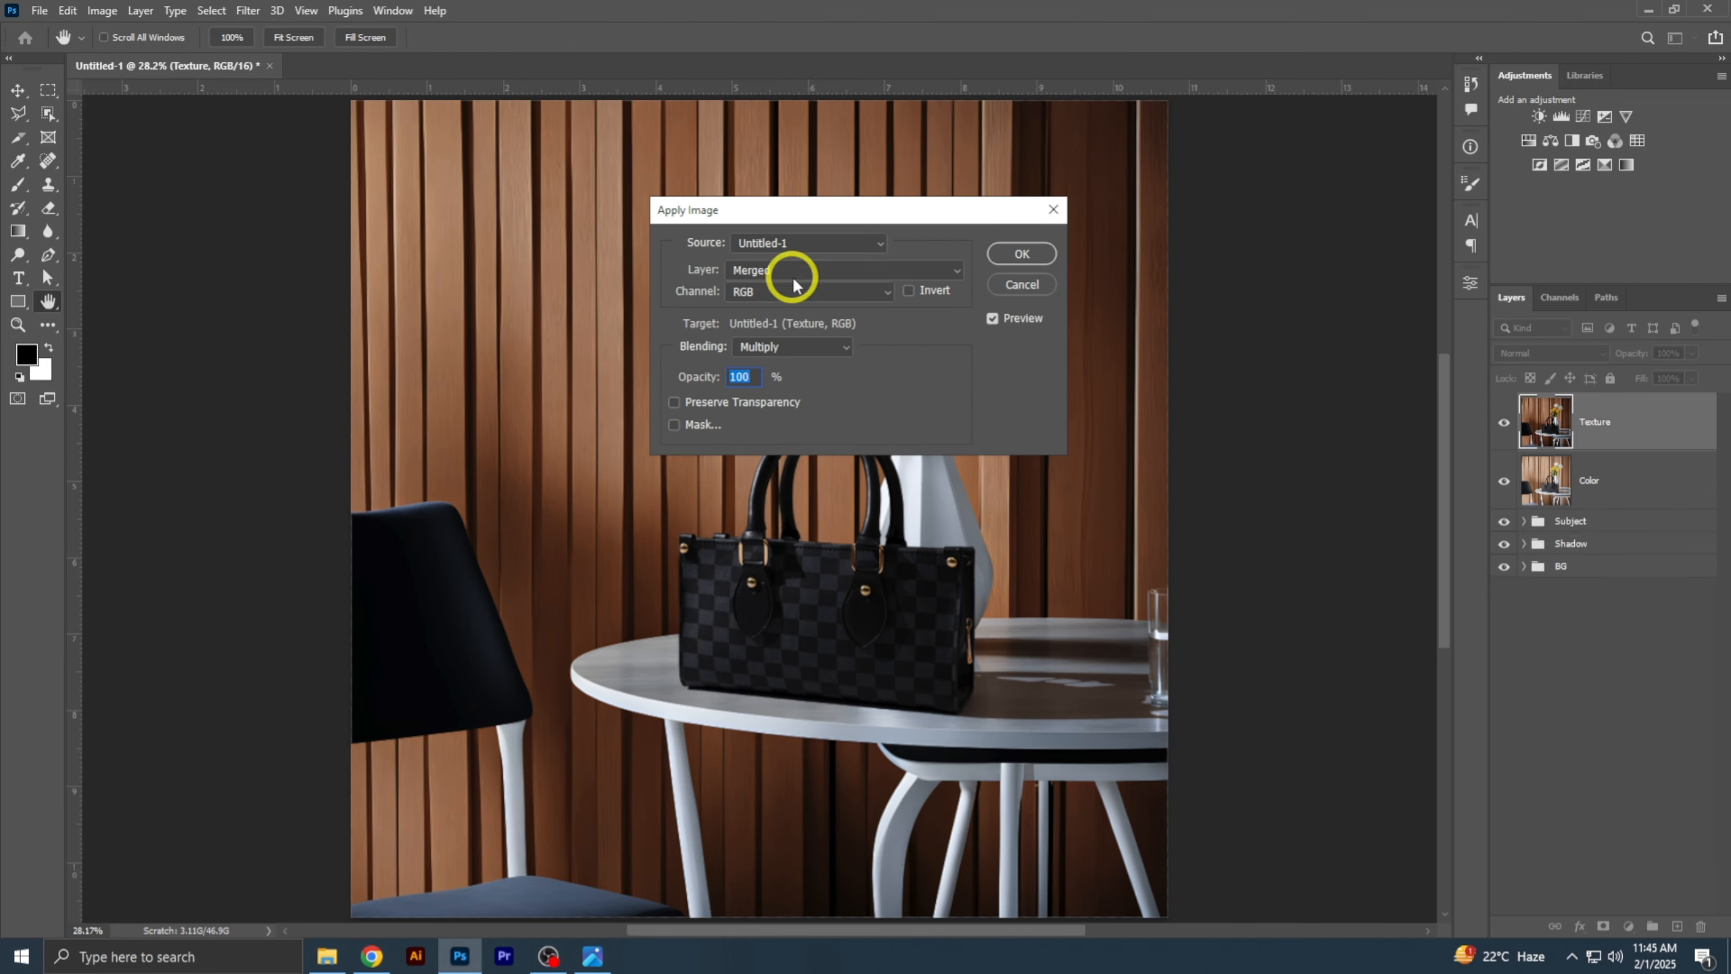
click(792, 271)
click(787, 334)
click(790, 346)
click(760, 716)
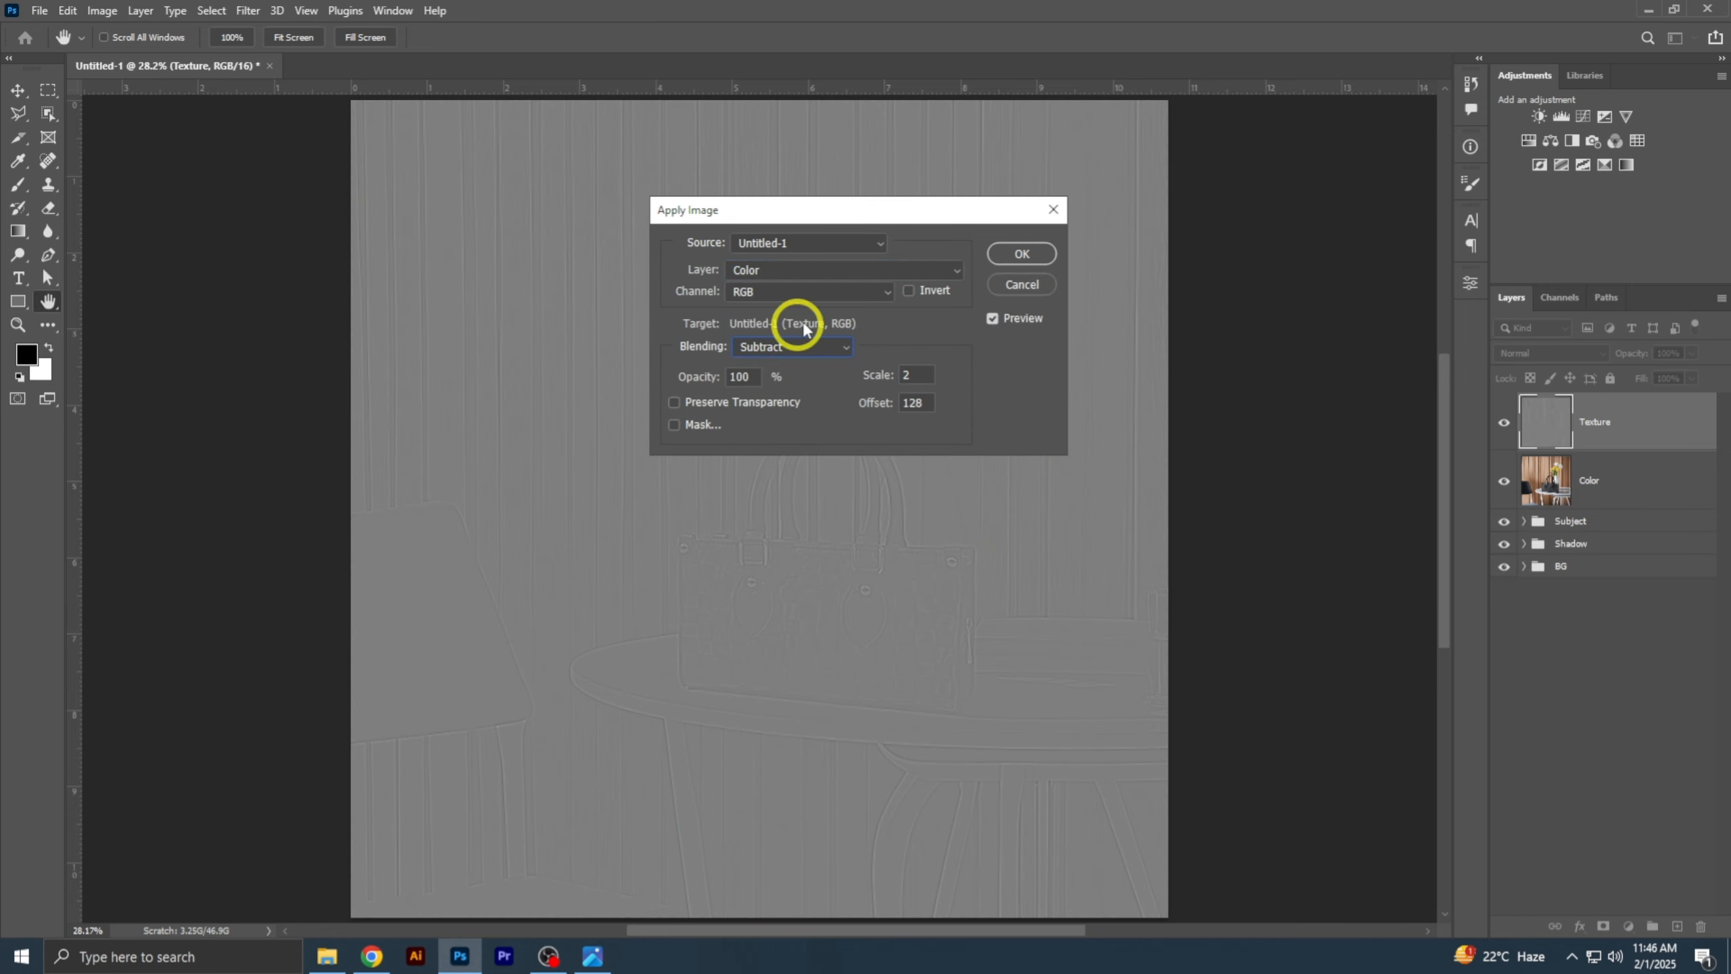
click(1016, 258)
- Change the Texture layer's blending mode to recombine its detail with the Color layer, and view each layer on its own
click(1551, 353)
click(1557, 625)
drag(877, 671, 934, 673)
alt+click(1502, 423)
alt+click(1502, 422)
alt+click(1503, 482)
alt+click(1504, 483)
- Group the Color and Texture layers and name the group Sepration
click(1586, 480)
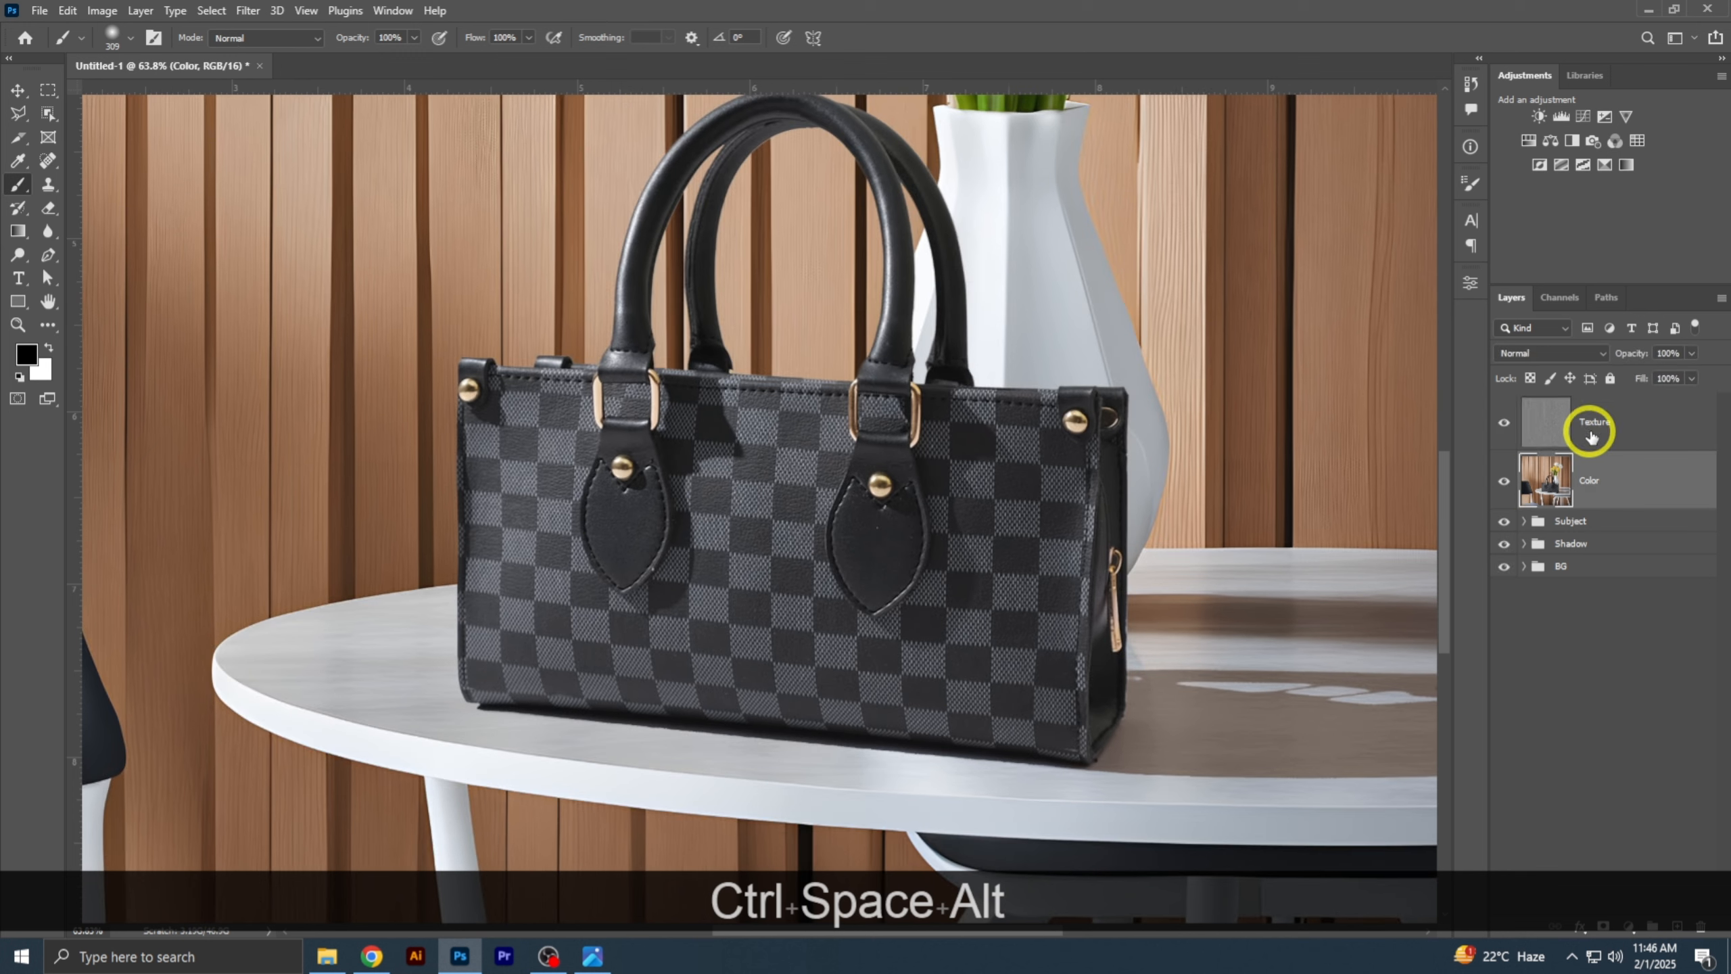
shift+click(1581, 424)
key(ctrl+g)
key(Return)
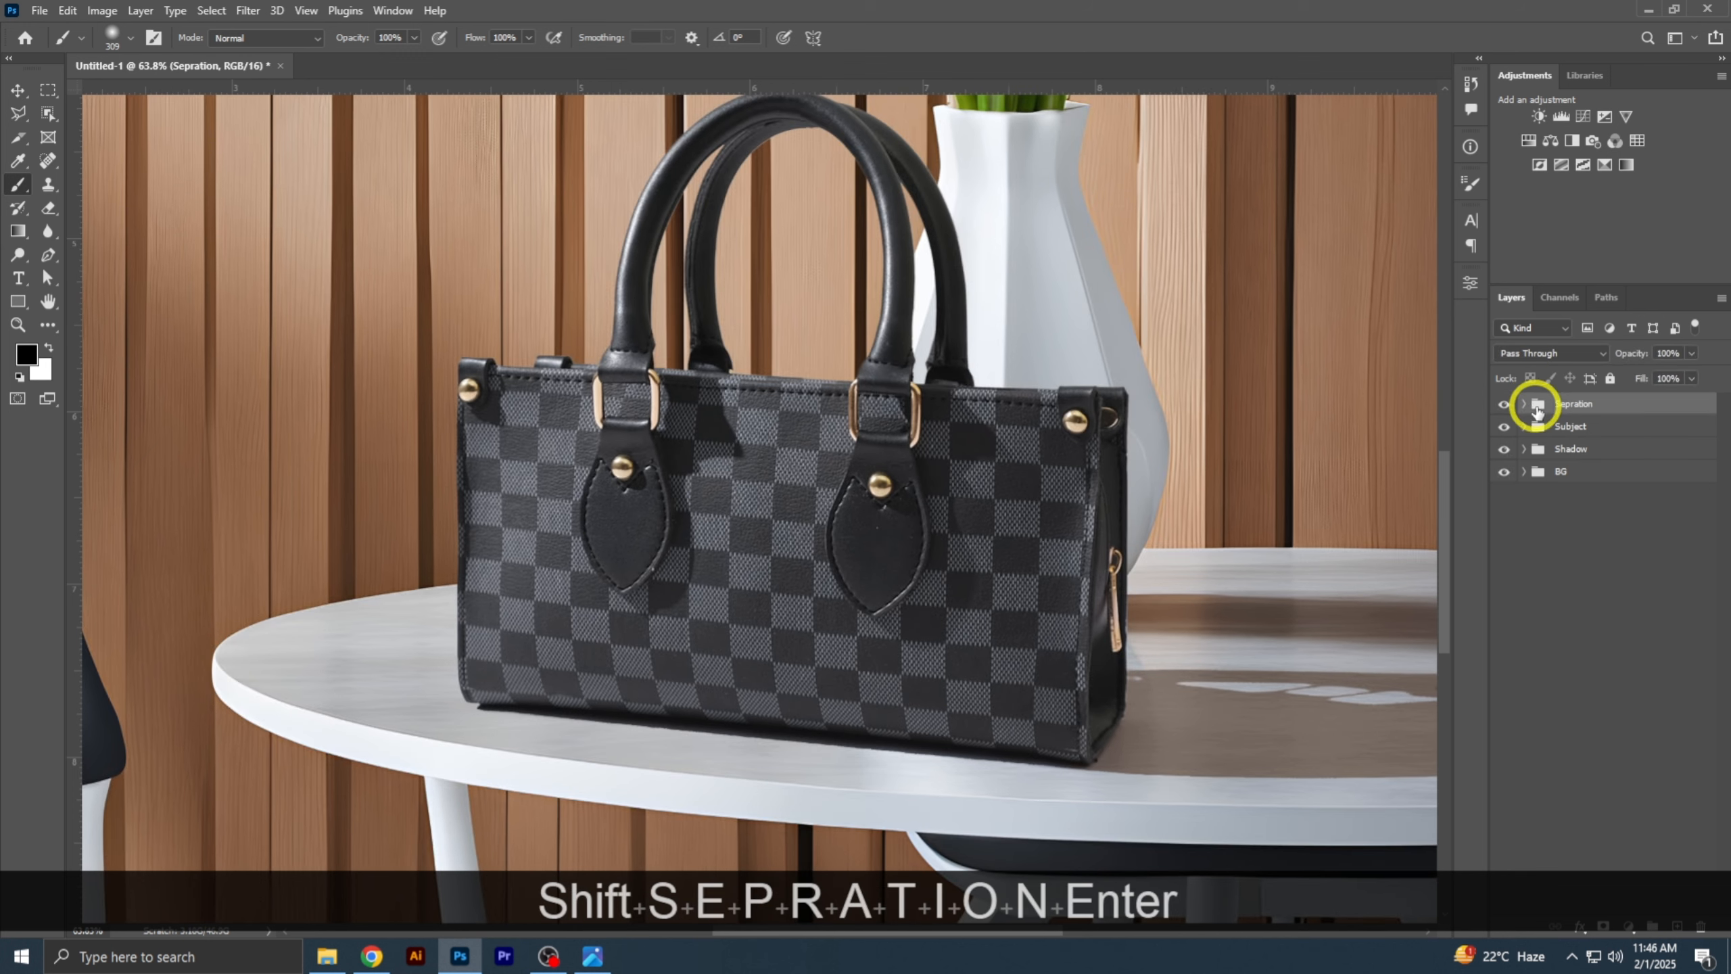
- Expand the Sepration group and load the bag's mask from the Subject group as a selection
click(1524, 404)
click(1524, 544)
ctrl+click(1638, 586)
click(1524, 543)
- Duplicate the Color layer and clip the copy to the original
click(1644, 505)
key(ctrl+j)
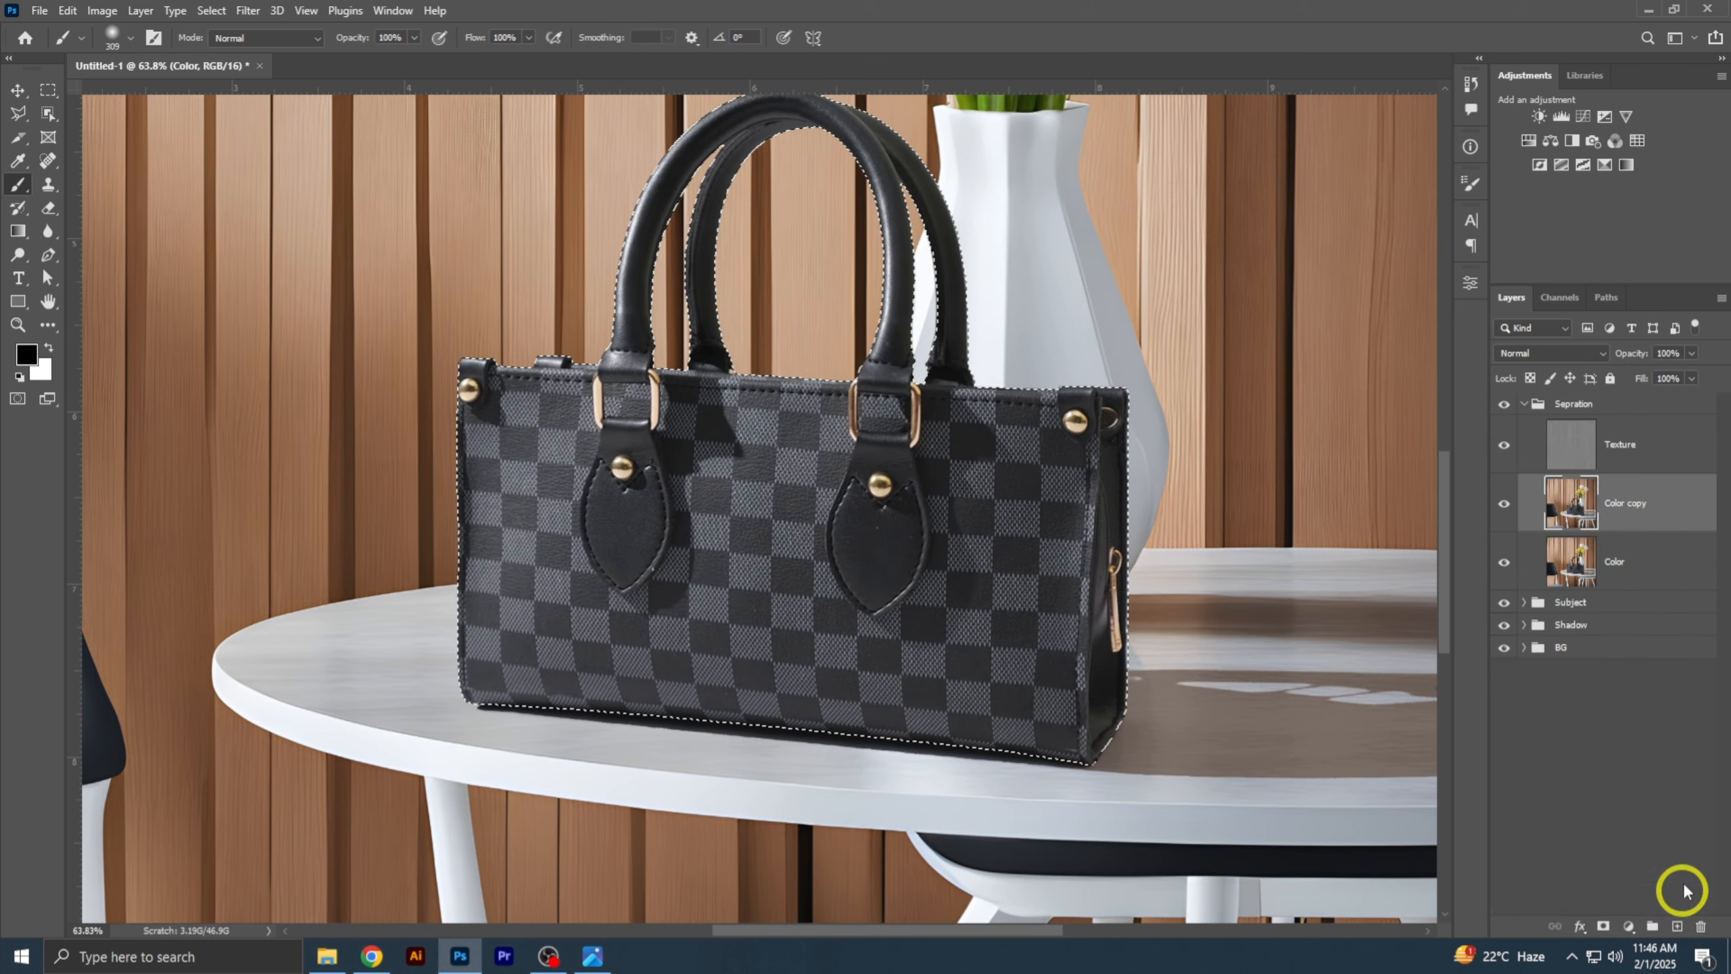
alt+click(1653, 518)
- Choose the Mixer Brush with Custom settings of 50% wet, 75% load, 0% mix and 60% flow, cleaning after each stroke
right_click(18, 184)
click(89, 251)
click(297, 39)
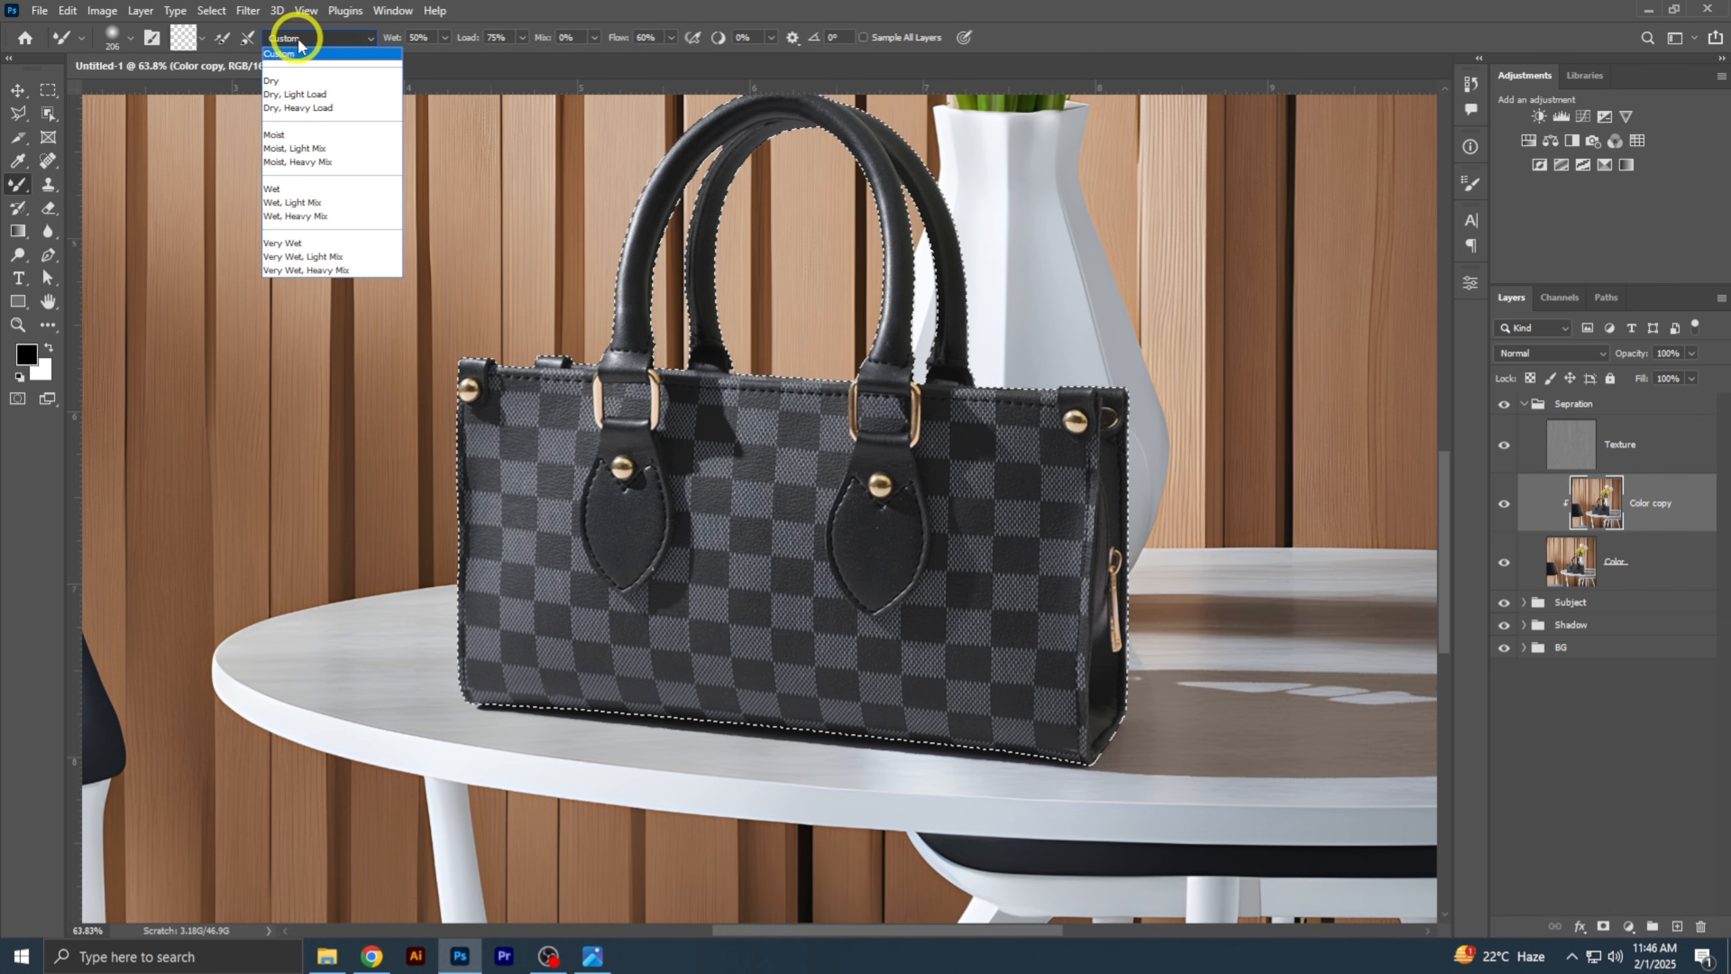
click(255, 42)
click(393, 36)
click(649, 38)
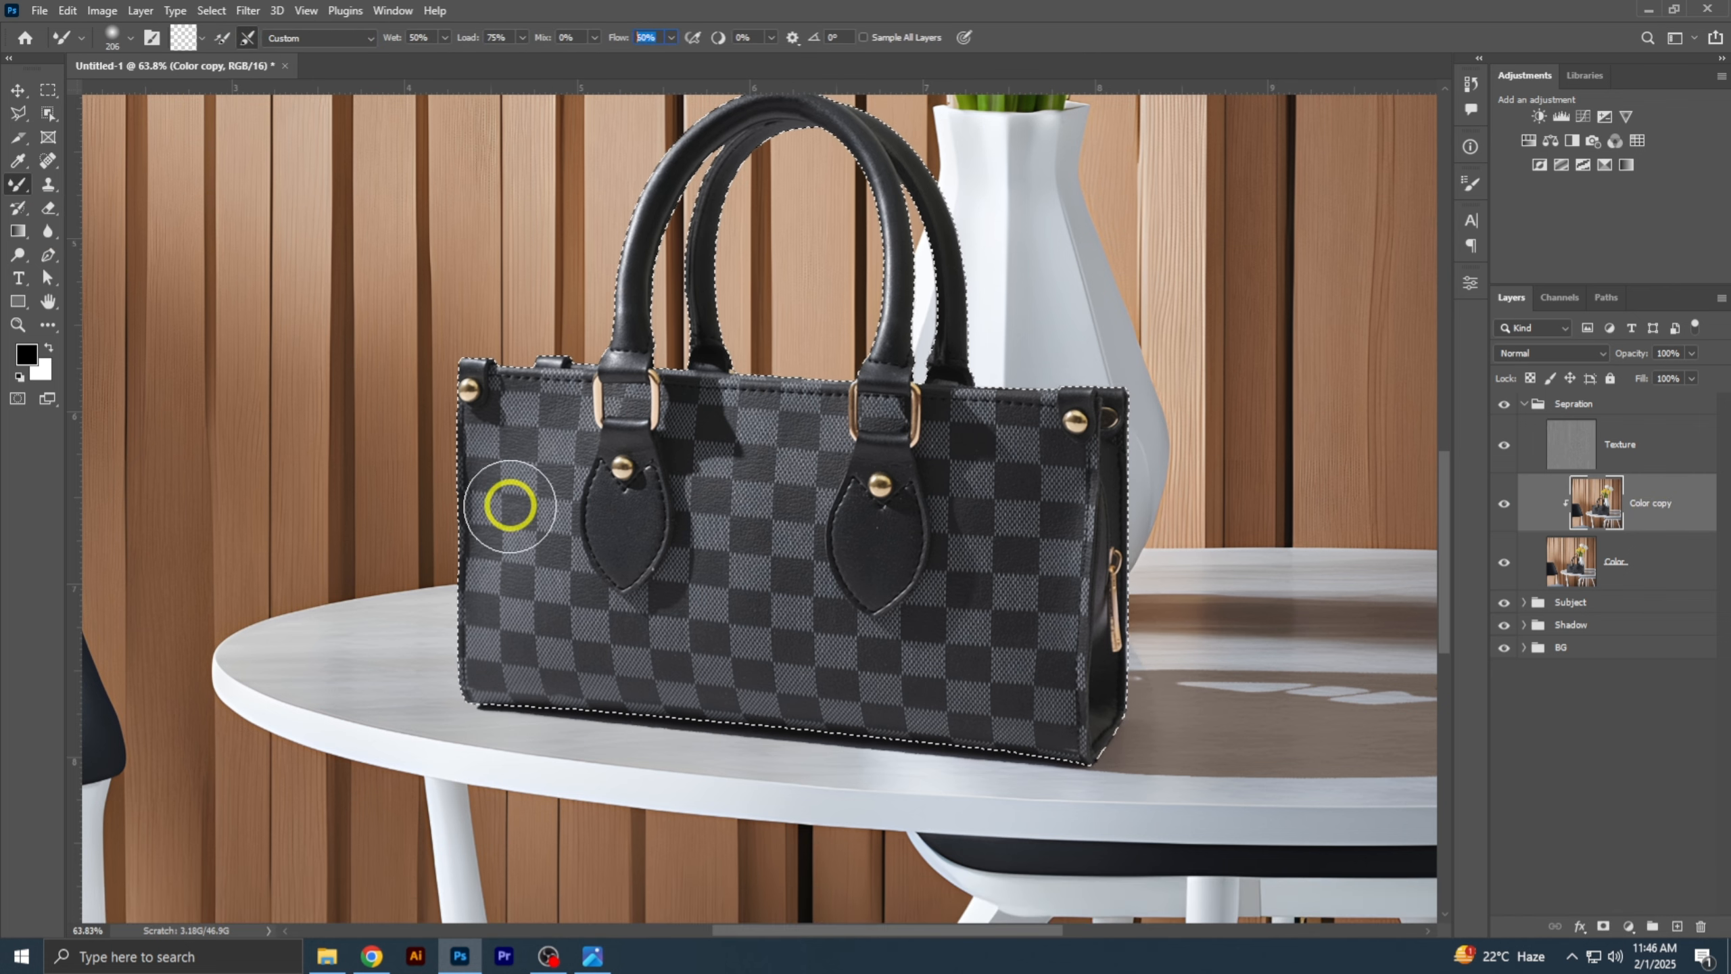
- Blend the colors along the bag's left side and bottom edge with a soft Mixer Brush of about 71 px
scroll(439, 538, up, 10)
drag(516, 535, 393, 543)
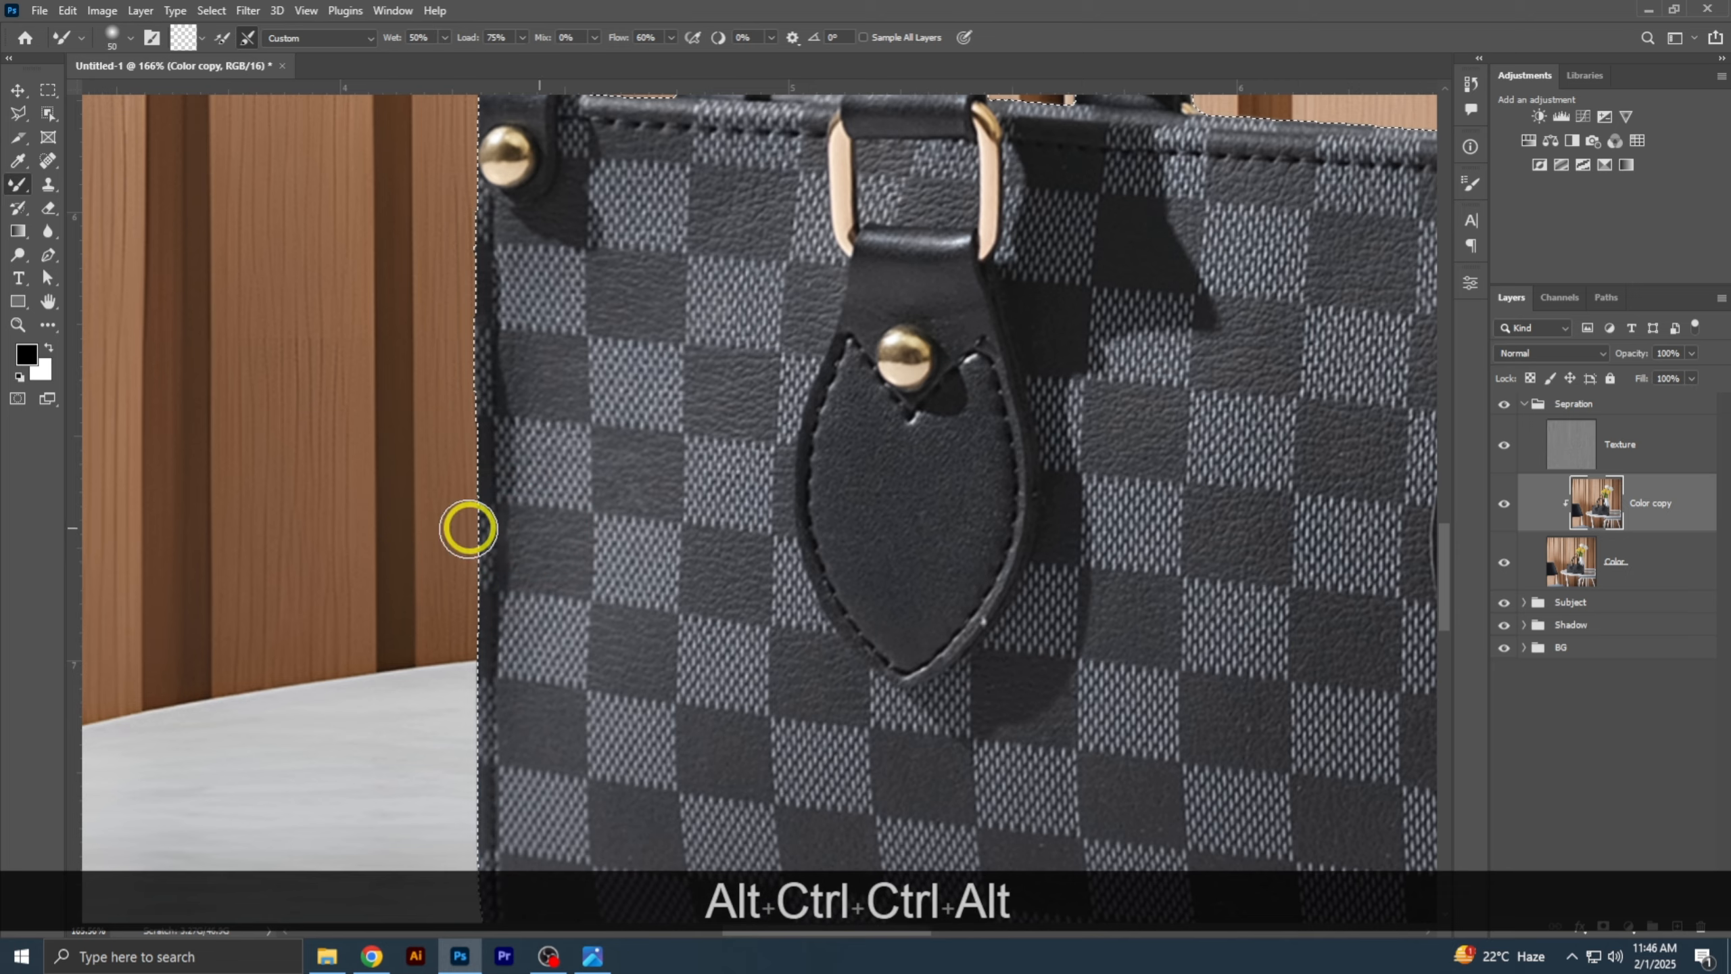
drag(418, 347, 428, 350)
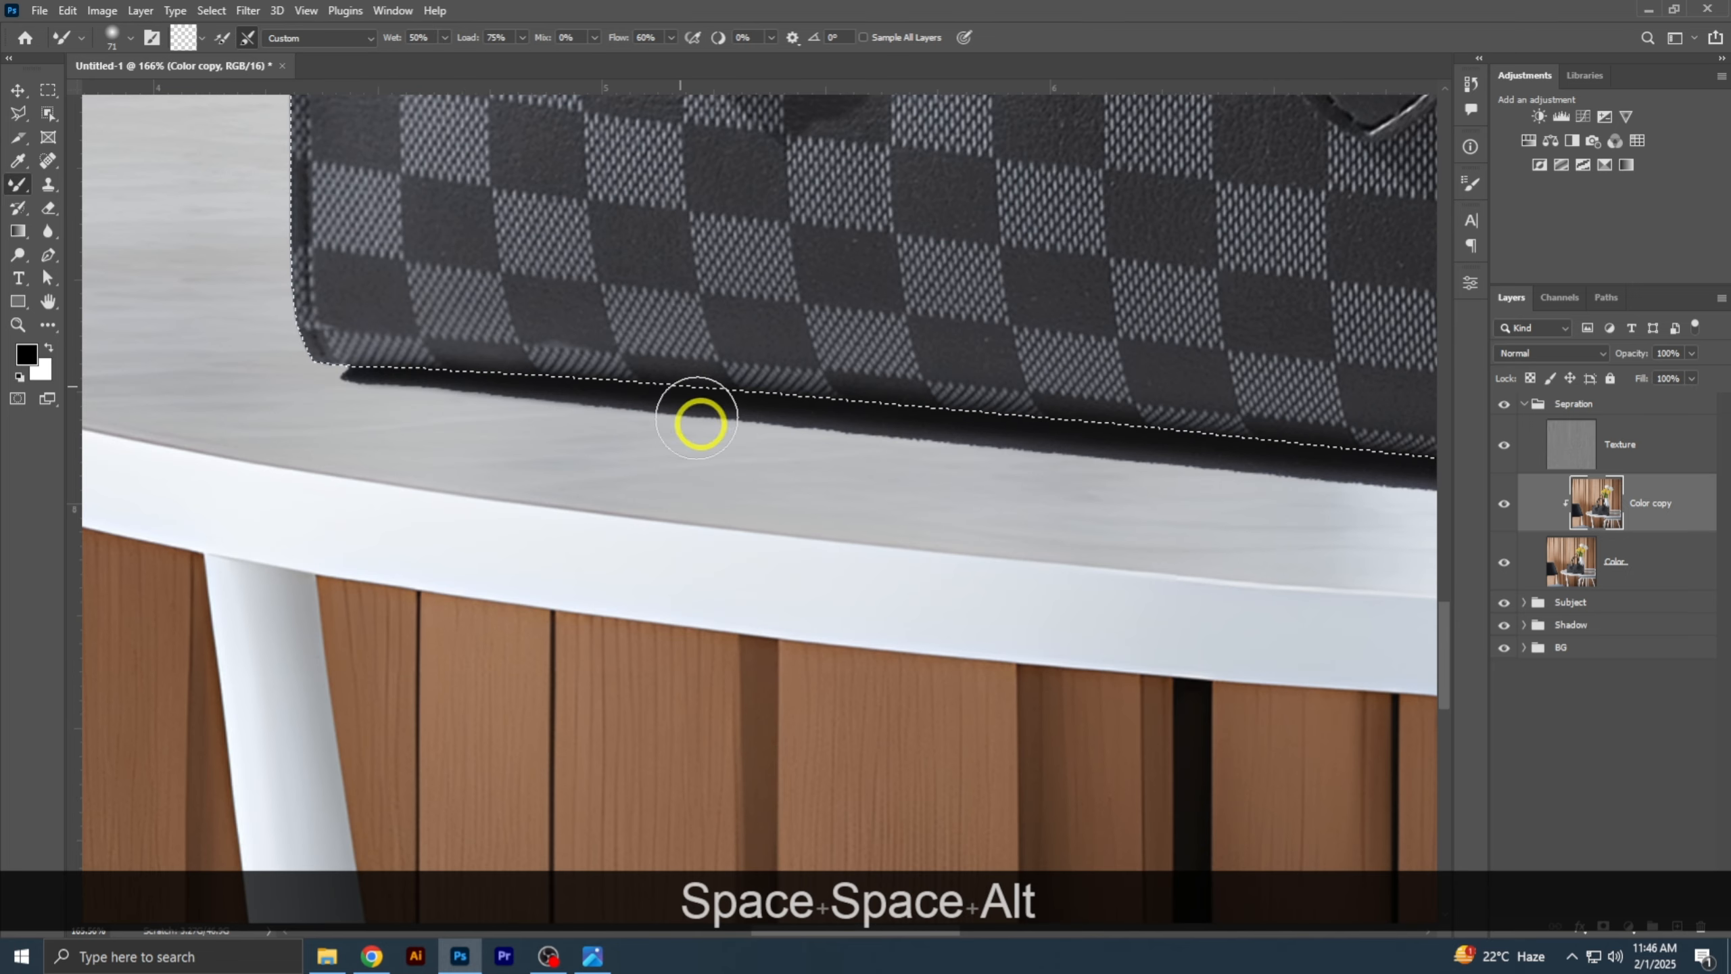
drag(904, 413, 540, 428)
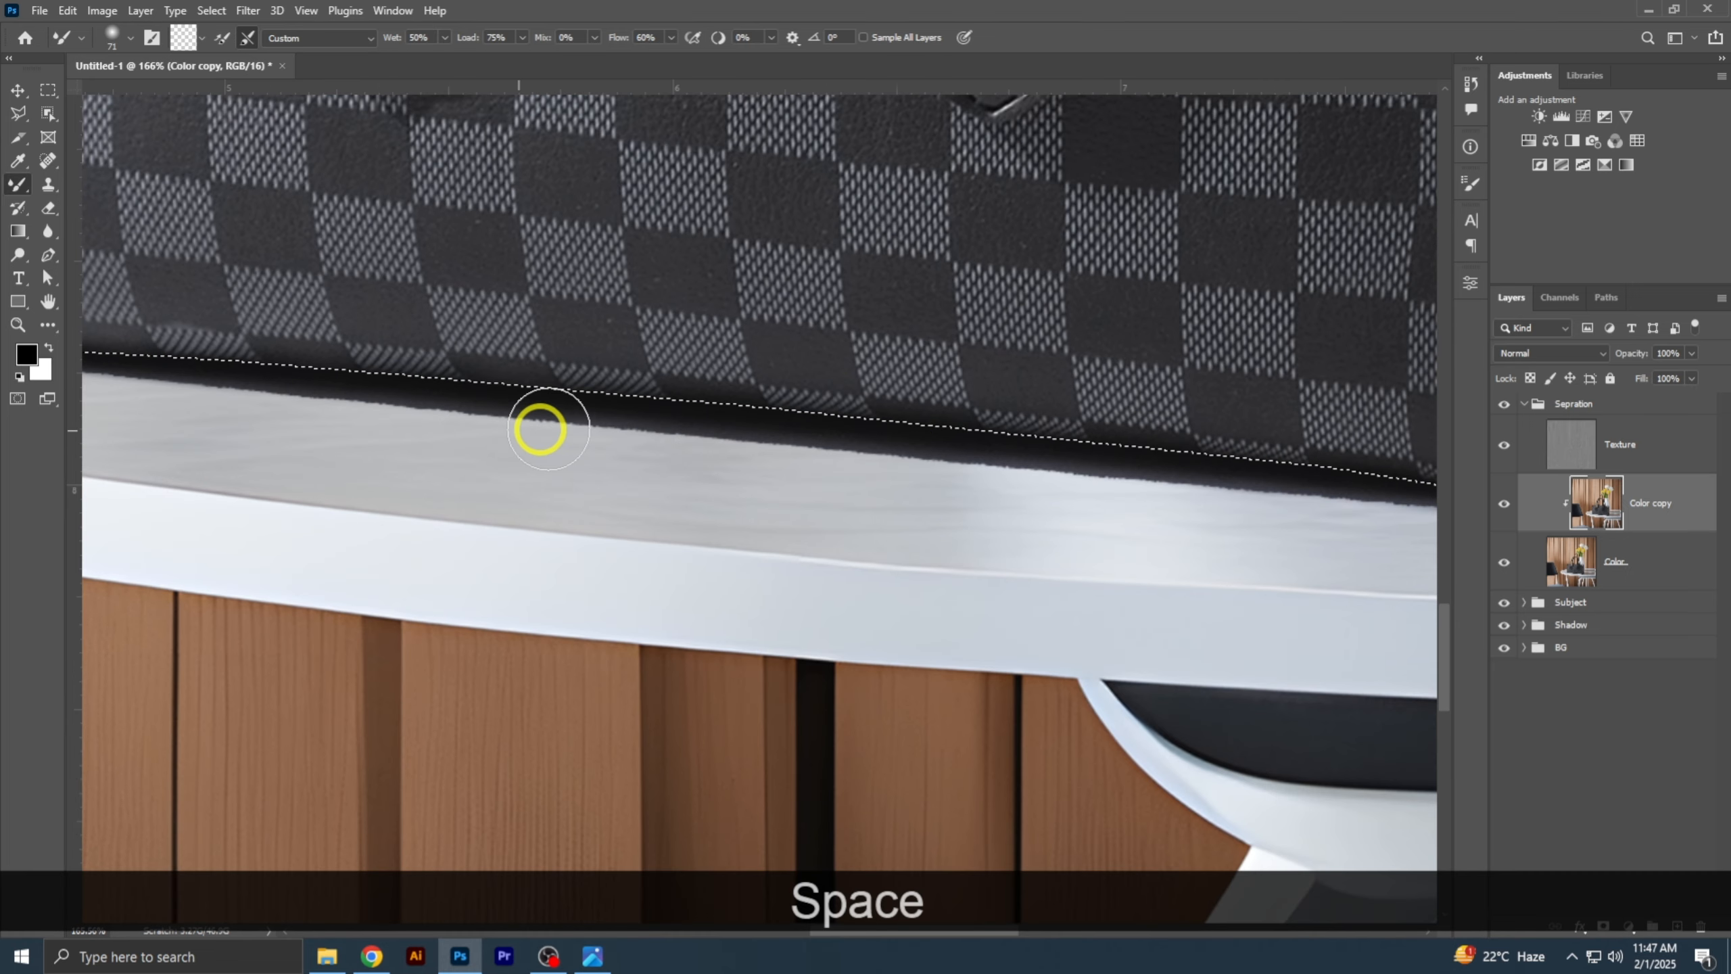
drag(997, 449, 622, 315)
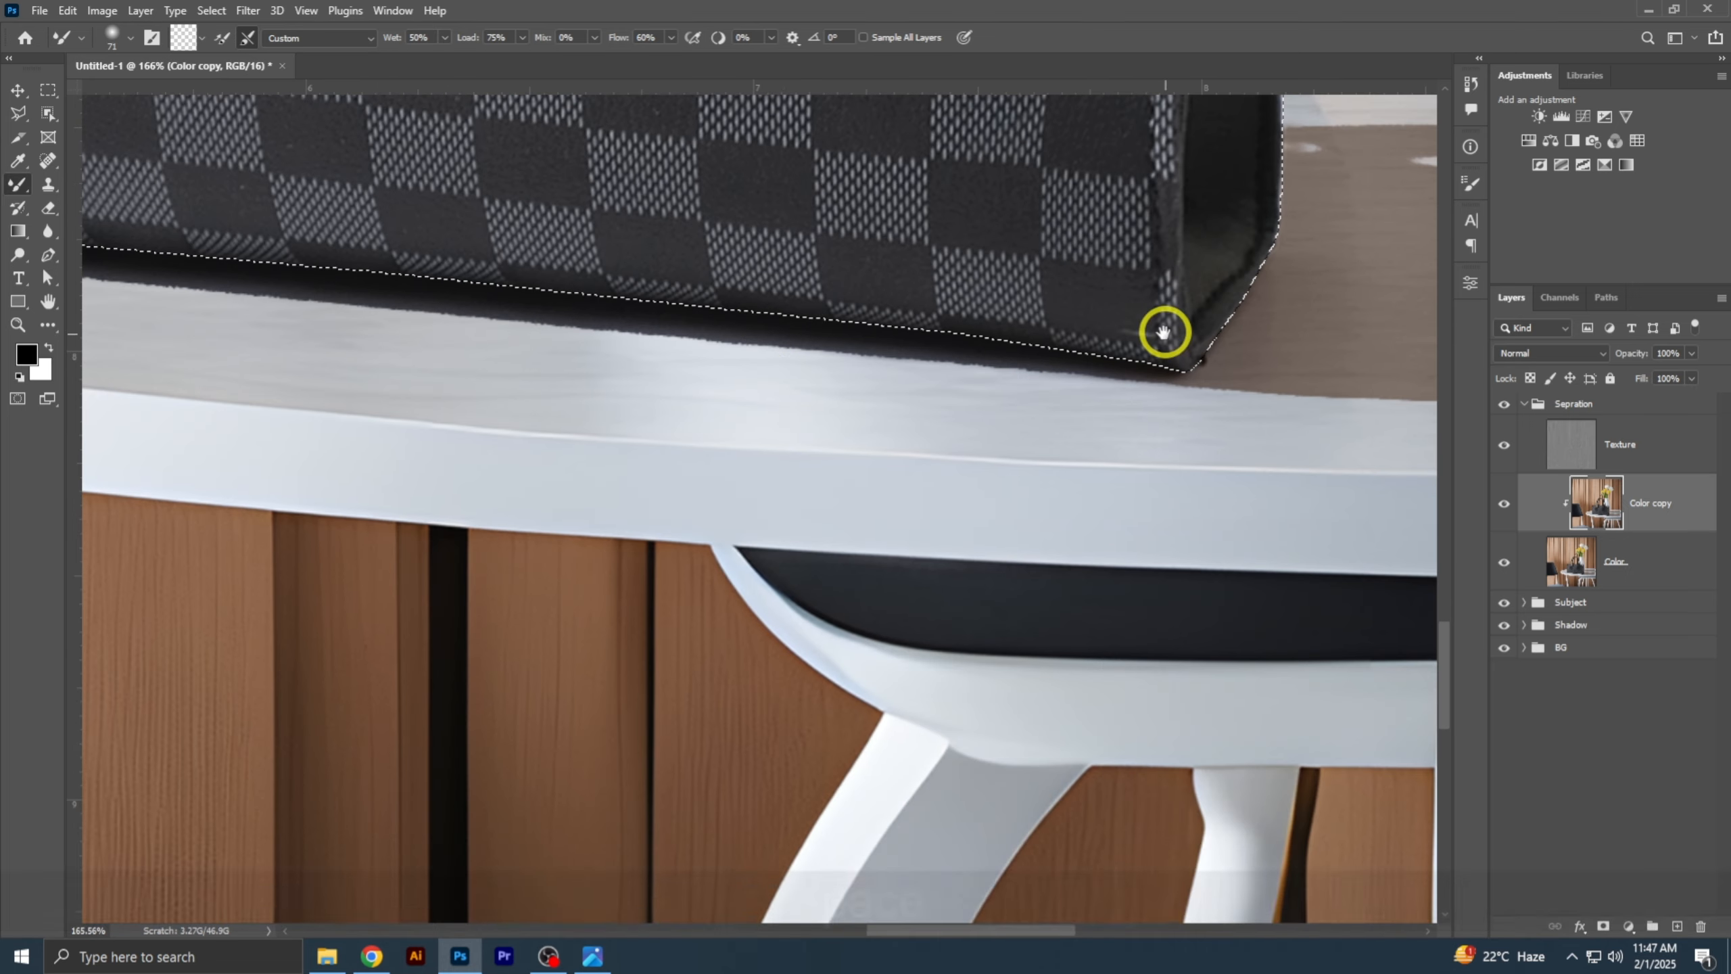
drag(1163, 333, 409, 544)
- Try blending the bag's right side edge beside the zipper pull with a Mixer Brush of about 47 px
scroll(525, 412, up, 3)
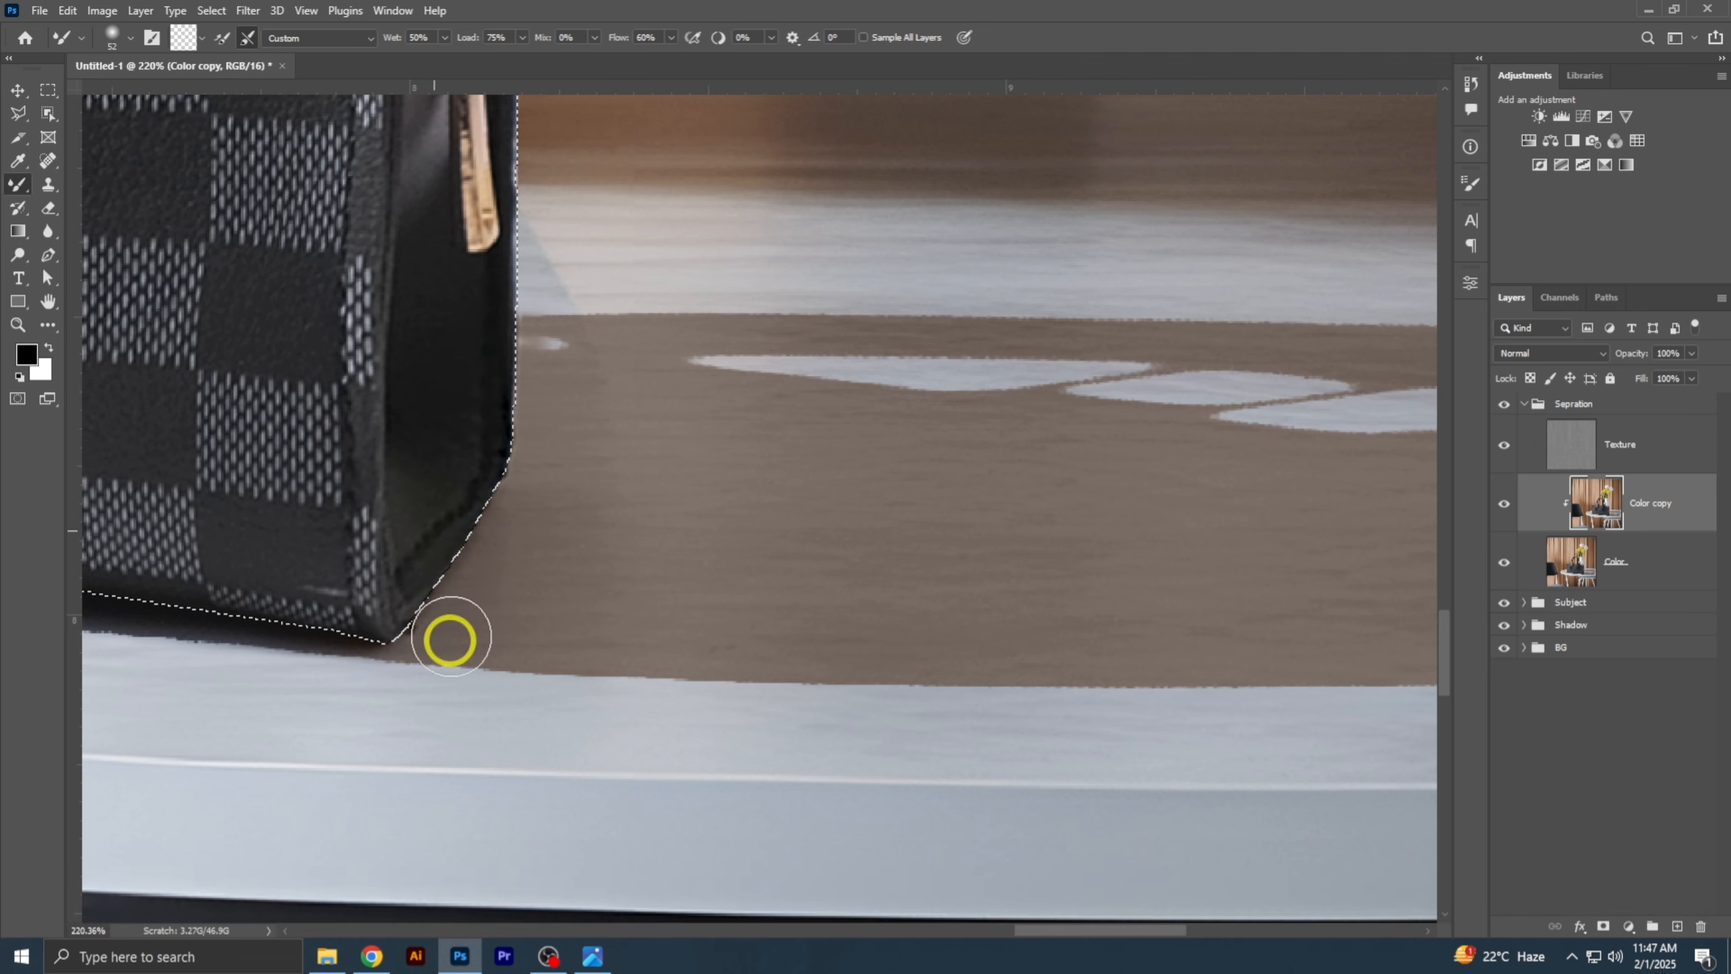
drag(450, 275, 494, 739)
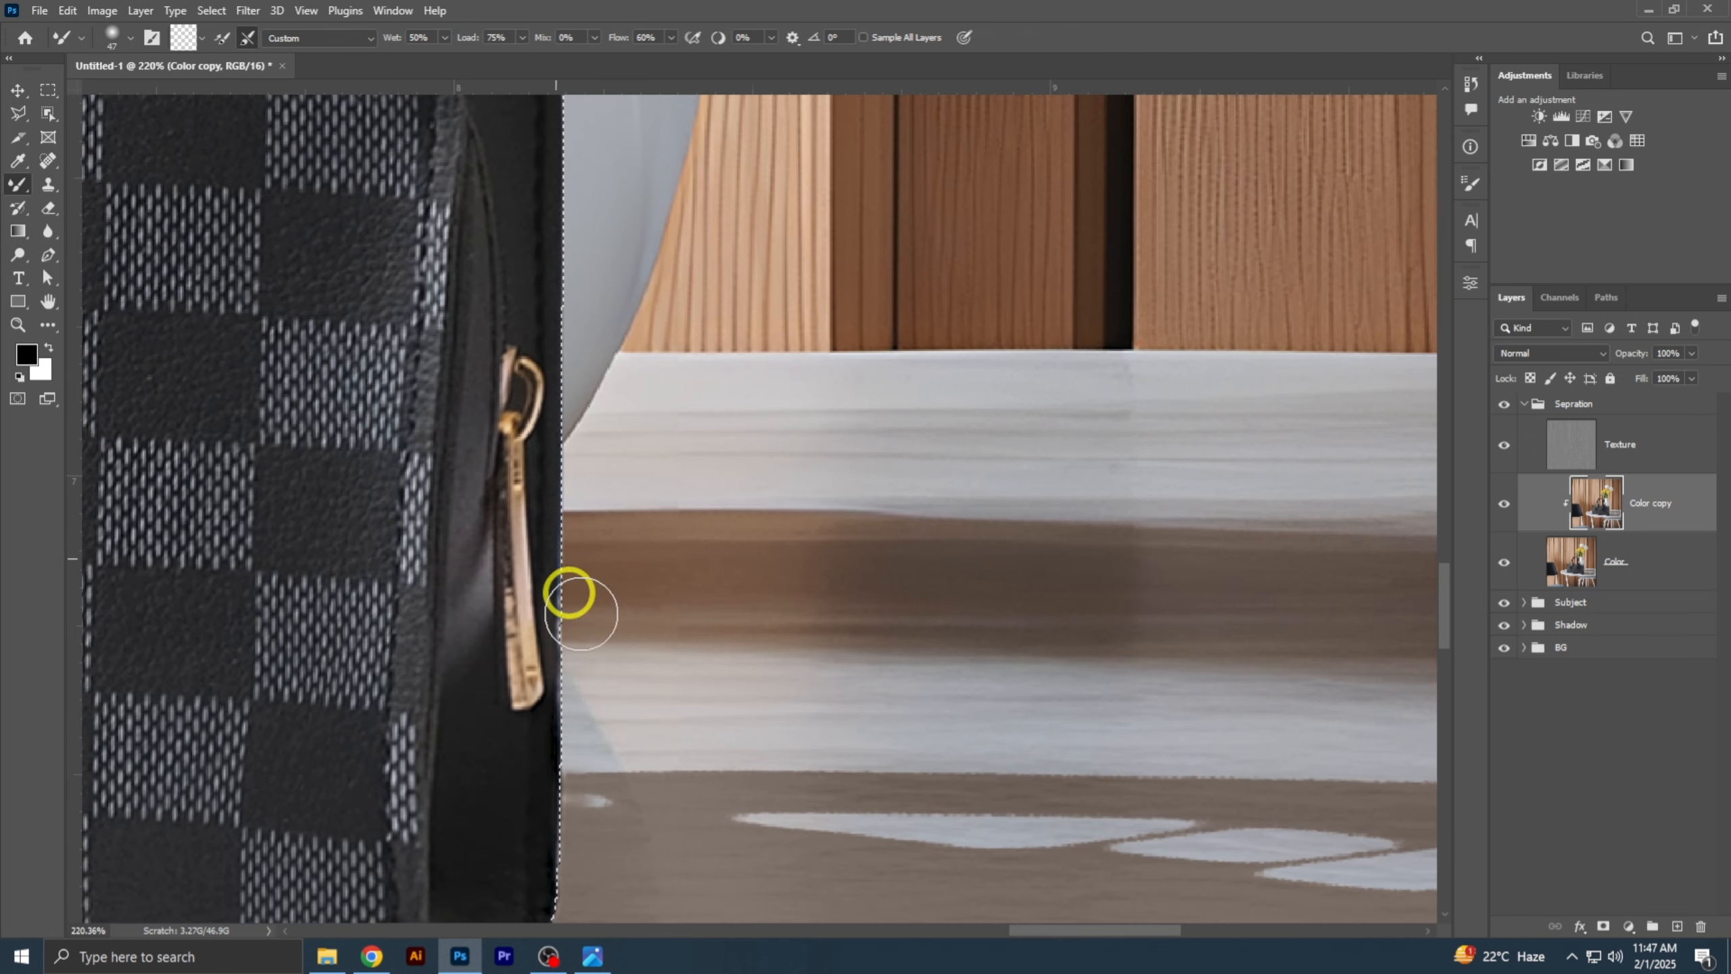
key(ctrl+z)
key(ctrl+z)
key(ctrl+z)
key(ctrl+z)
key(ctrl+z)
- Blend the dark side panel around the zipper pull using a smaller Mixer Brush of about 20 to 33 px
scroll(569, 593, up, 3)
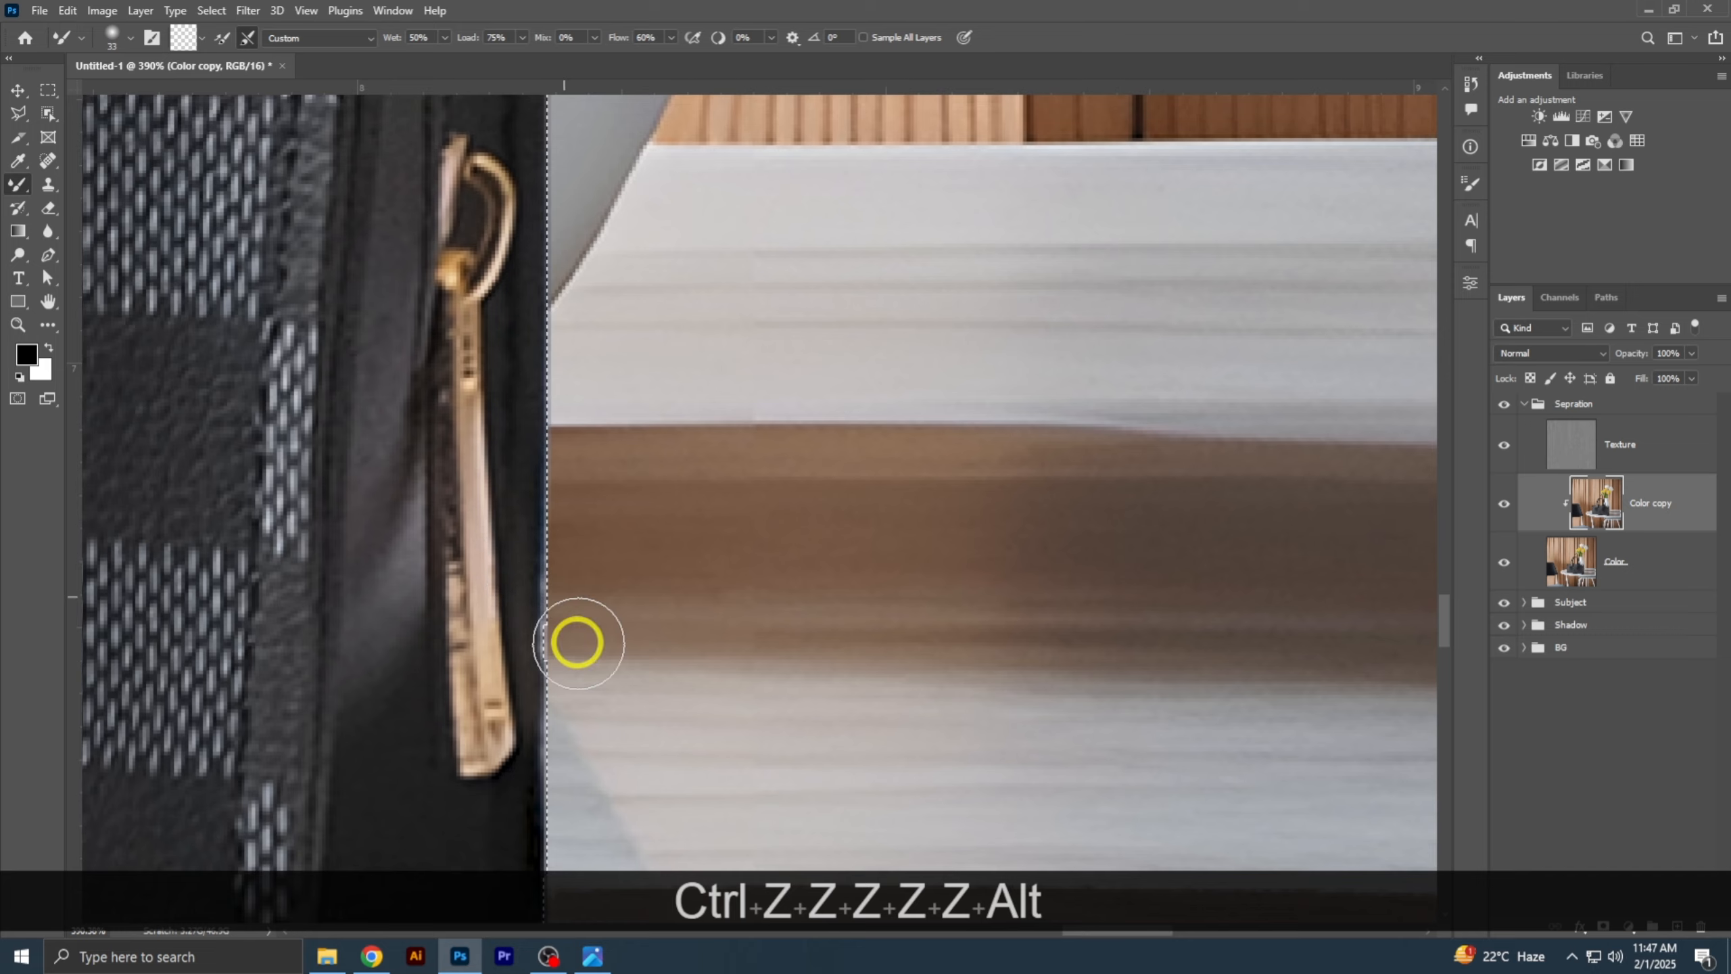
drag(460, 697, 646, 490)
scroll(638, 492, down, 2)
key([)
drag(574, 251, 544, 557)
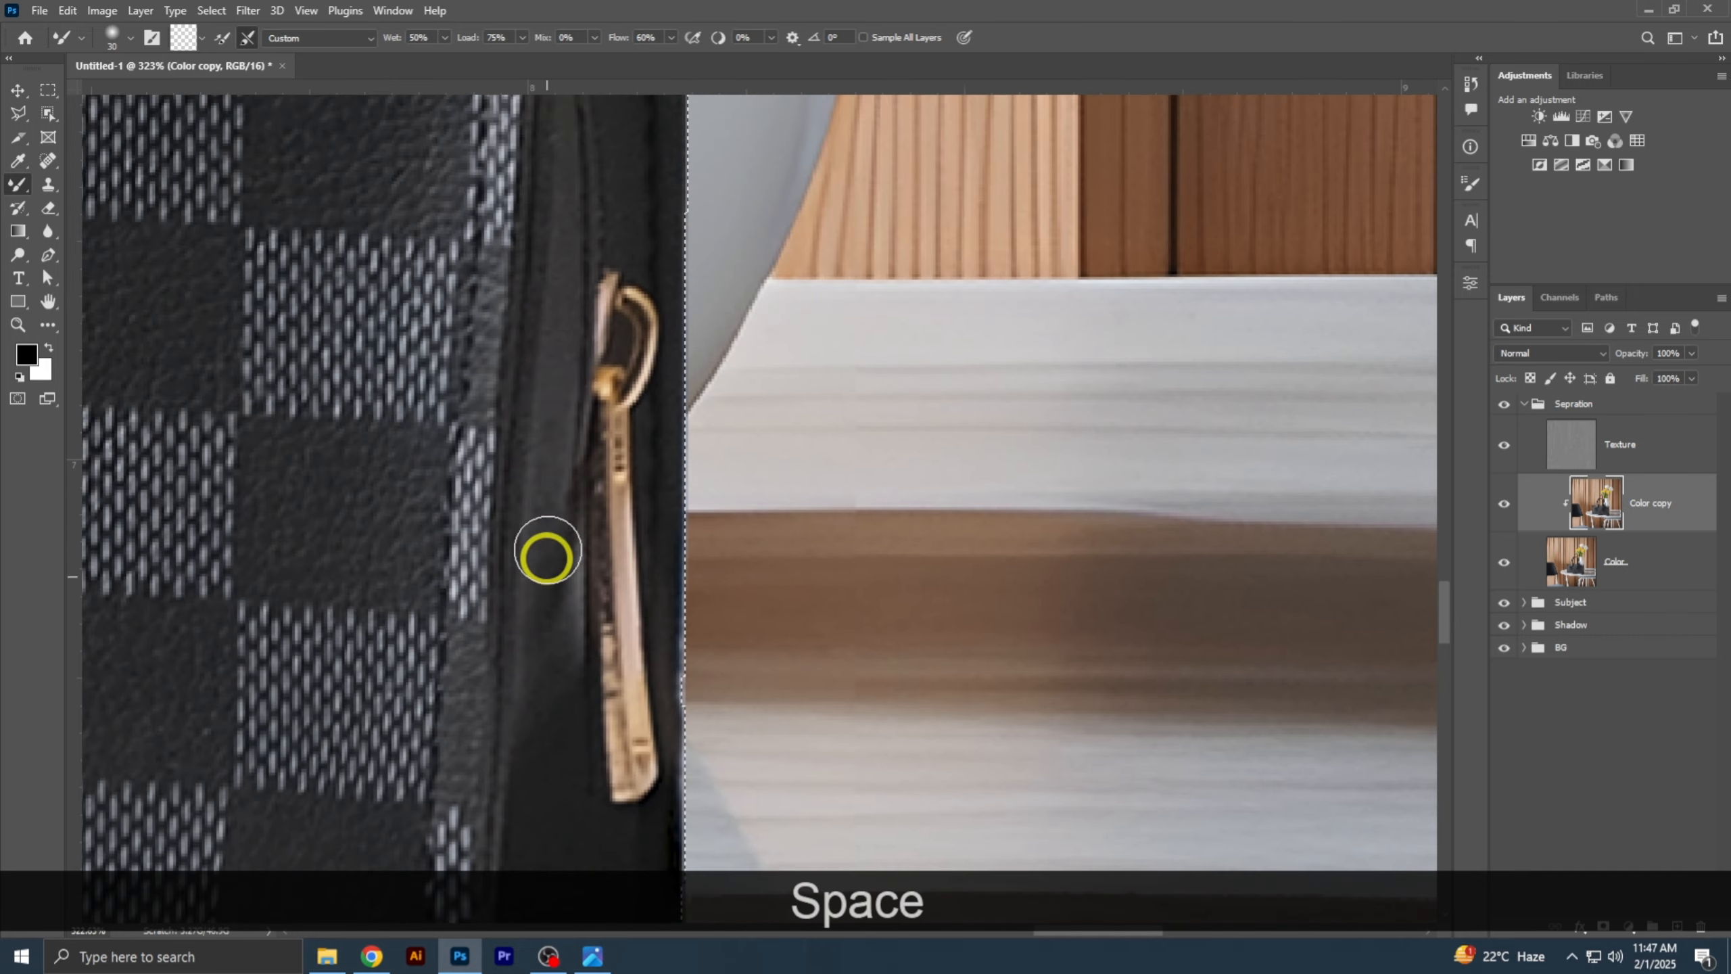
scroll(544, 572, down, 3)
scroll(592, 654, up, 3)
drag(593, 639, 578, 641)
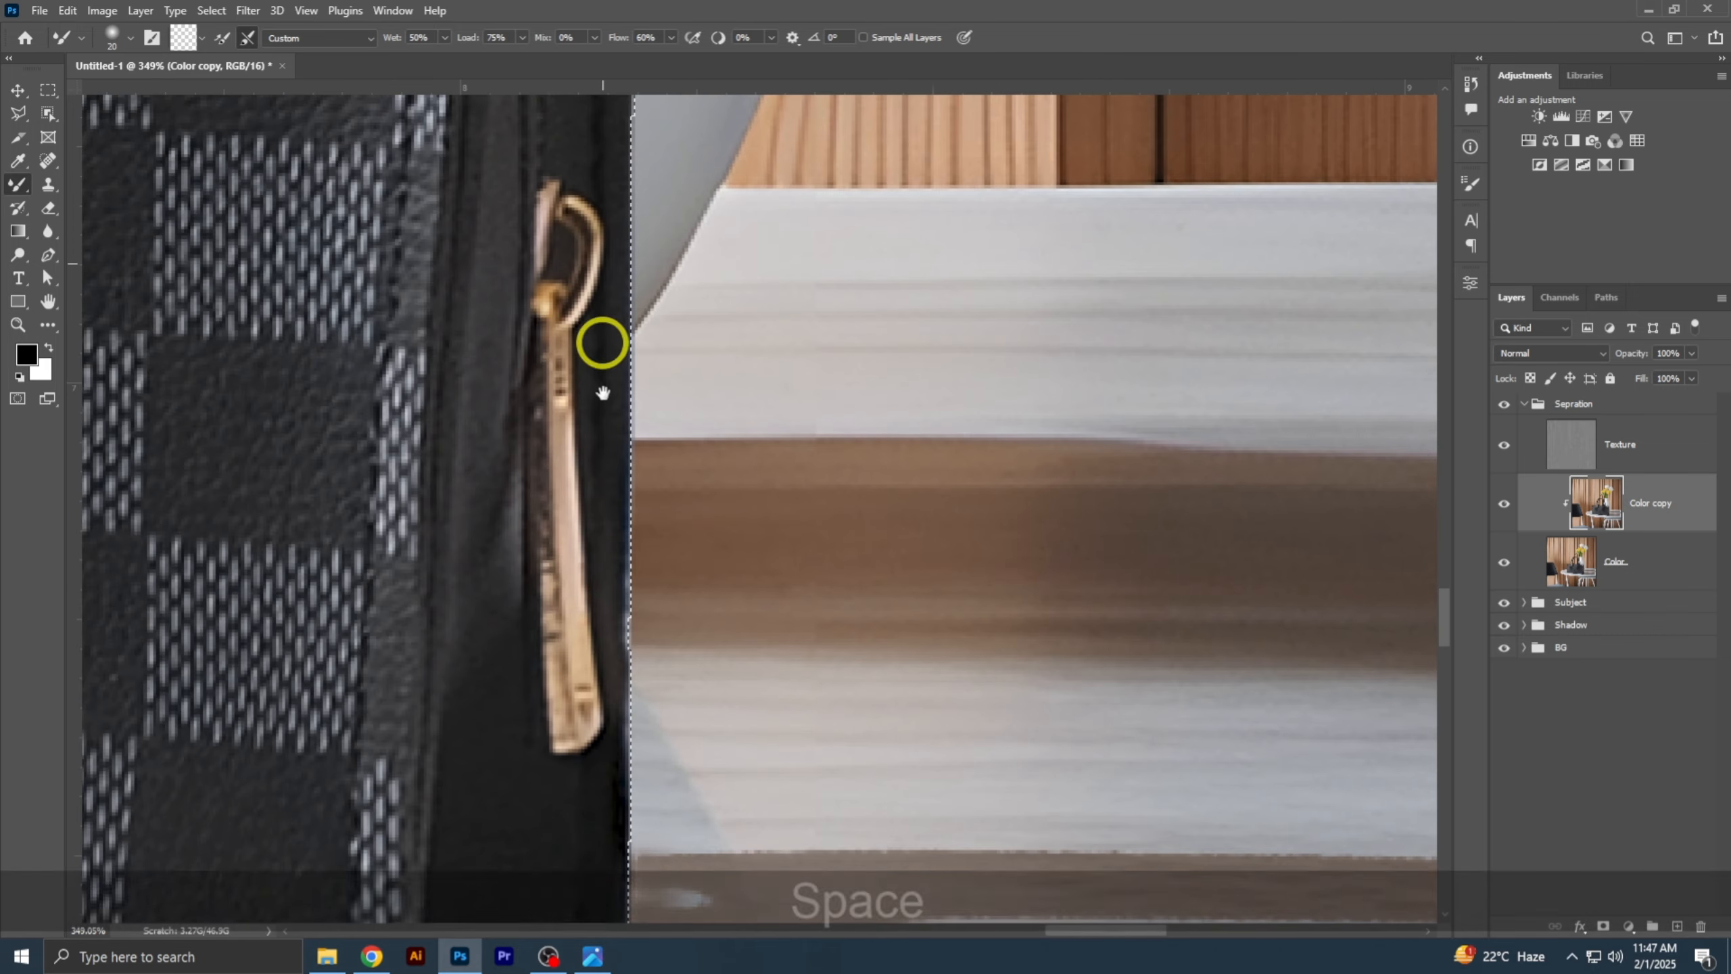
drag(603, 334, 615, 634)
- Continue blending the colors along the bag's outline up to its upper-left corner with a Mixer Brush of about 30 px
scroll(616, 634, down, 5)
drag(619, 448, 629, 453)
drag(603, 241, 621, 504)
drag(616, 501, 682, 489)
drag(673, 484, 642, 492)
drag(508, 465, 611, 402)
mouse_move(592, 401)
mouse_down()
mouse_move(561, 396)
mouse_move(636, 387)
mouse_move(595, 338)
mouse_up()
mouse_move(321, 313)
mouse_down()
mouse_move(1359, 368)
mouse_move(975, 346)
mouse_up()
drag(681, 307, 740, 307)
drag(750, 308, 684, 277)
drag(1137, 226, 1014, 308)
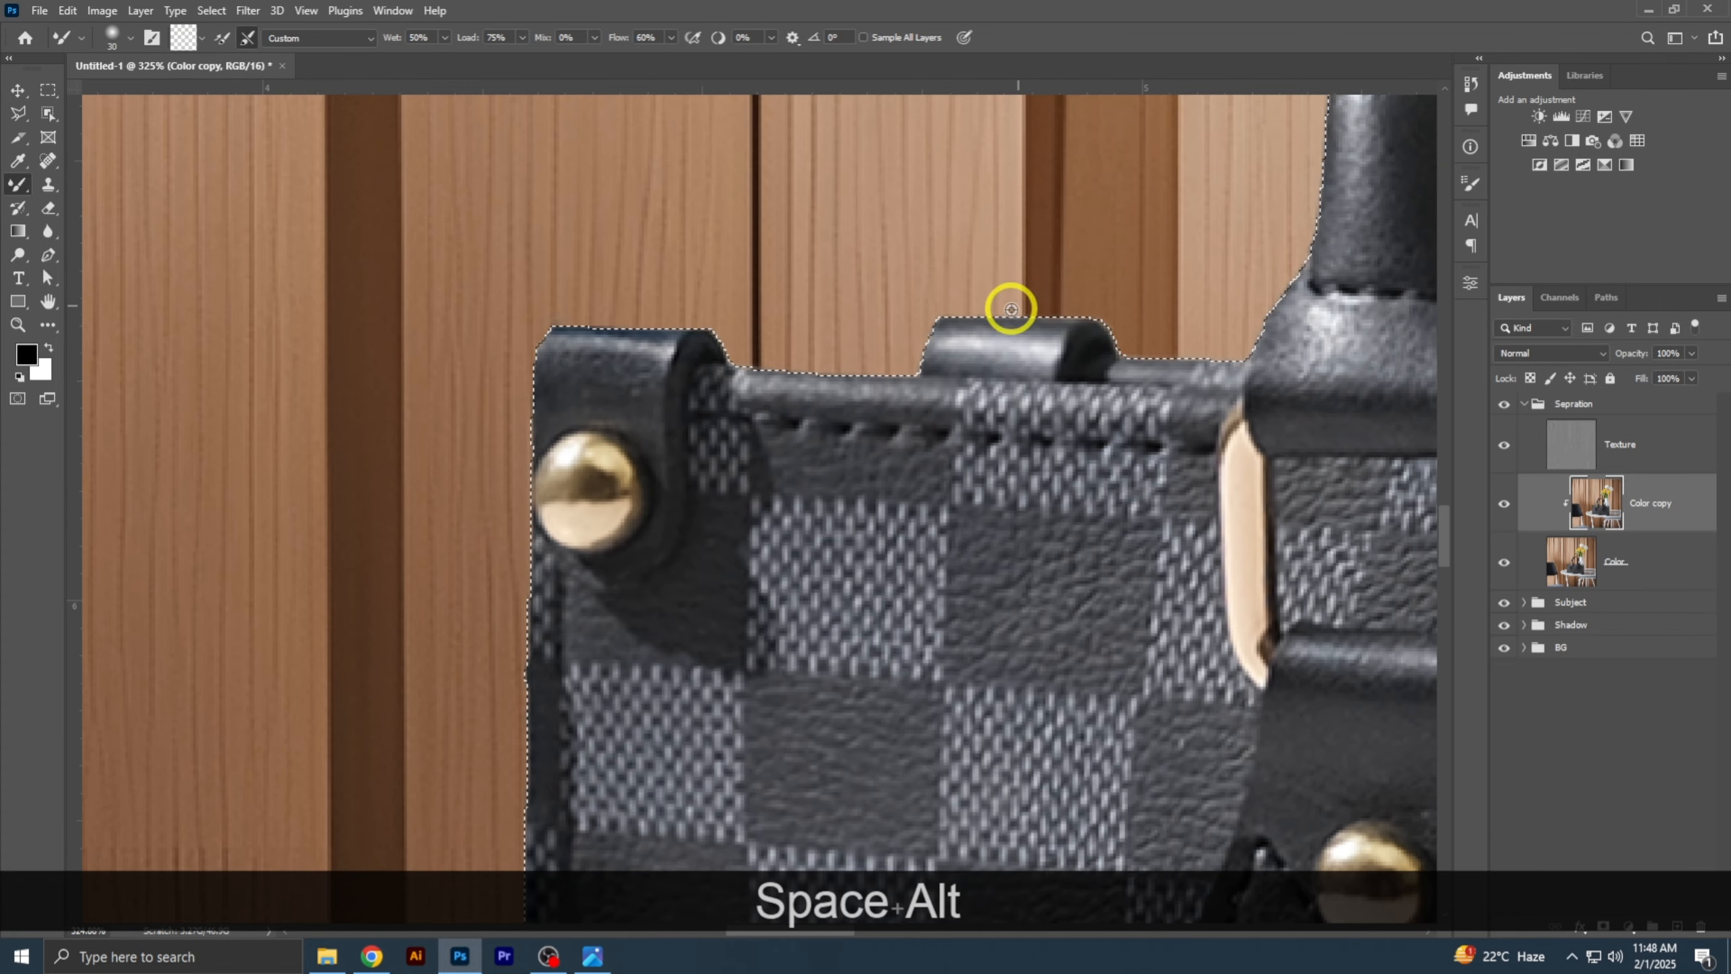
- Switch to the regular Brush tool and set its opacity to 80% and flow to 30%
right_click(23, 186)
click(85, 186)
drag(399, 36, 278, 35)
text(80)
key(Tab)
text(30)
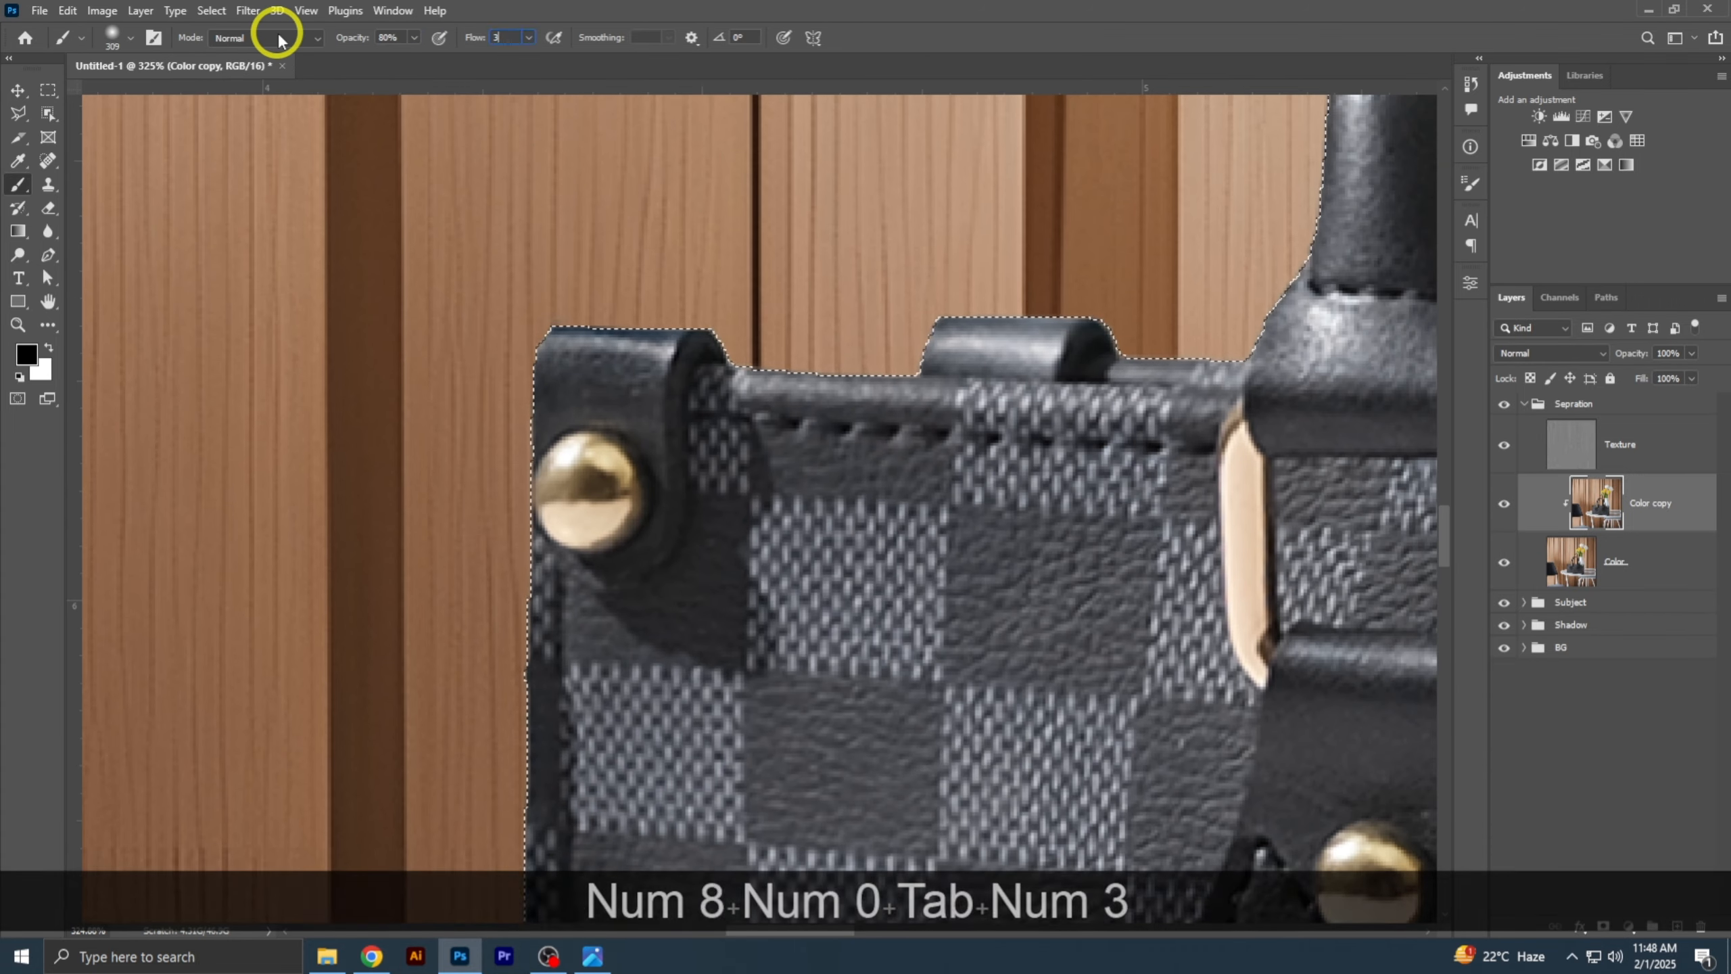
key(Tab)
- Paint sampled dark leather color along the tabs at the bag's upper-left edge with a 20 px brush
drag(635, 385, 214, 396)
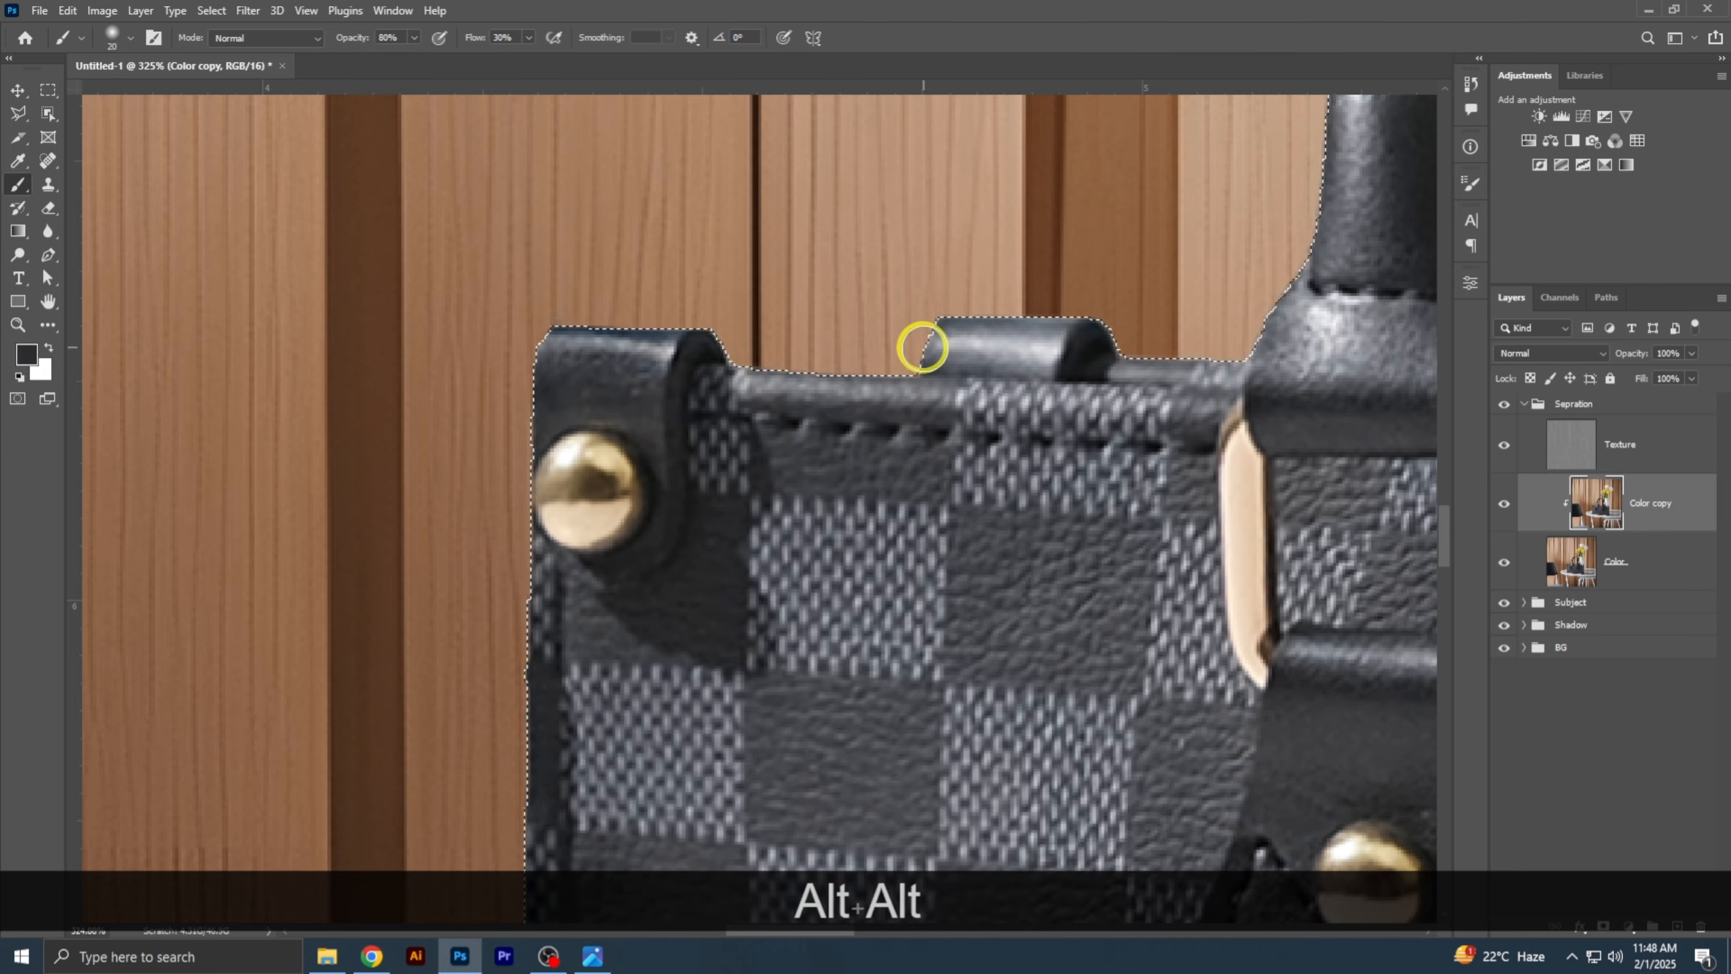
drag(1121, 302, 981, 334)
drag(1074, 429, 545, 293)
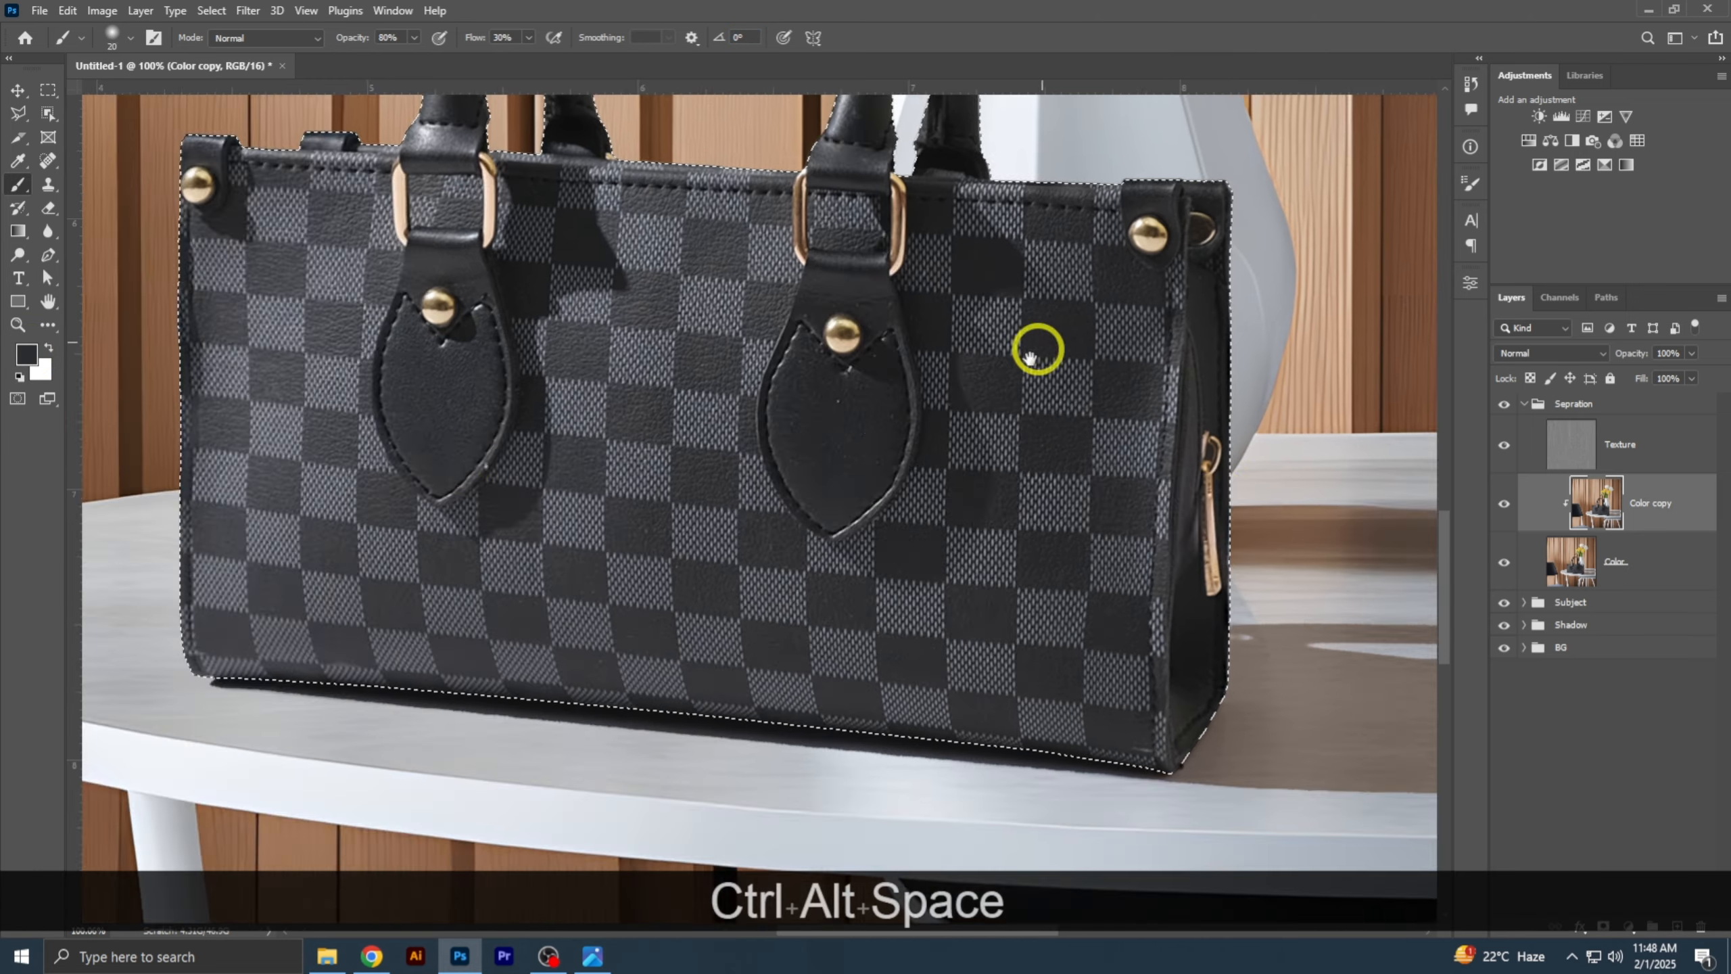
- Paint sampled dark color along the bag's right side and top edge up to the handle bases with a 26 px brush
drag(1035, 352, 1144, 614)
drag(860, 684, 840, 453)
drag(873, 386, 936, 740)
drag(891, 235, 827, 825)
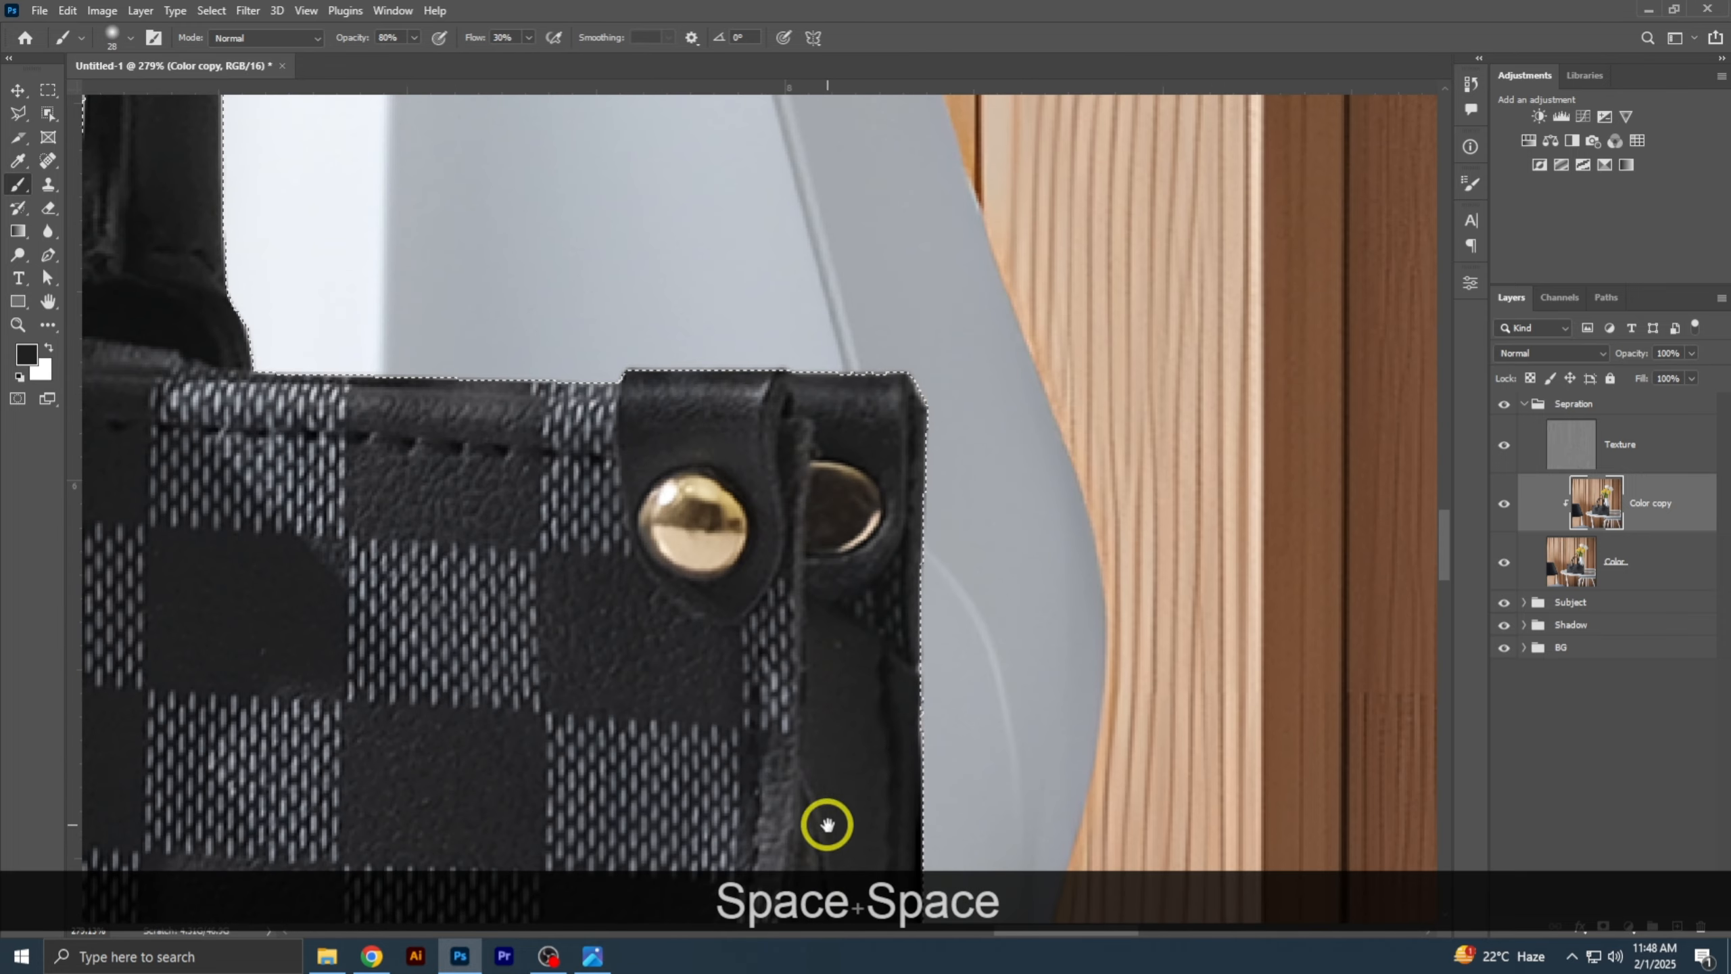
drag(514, 334, 846, 425)
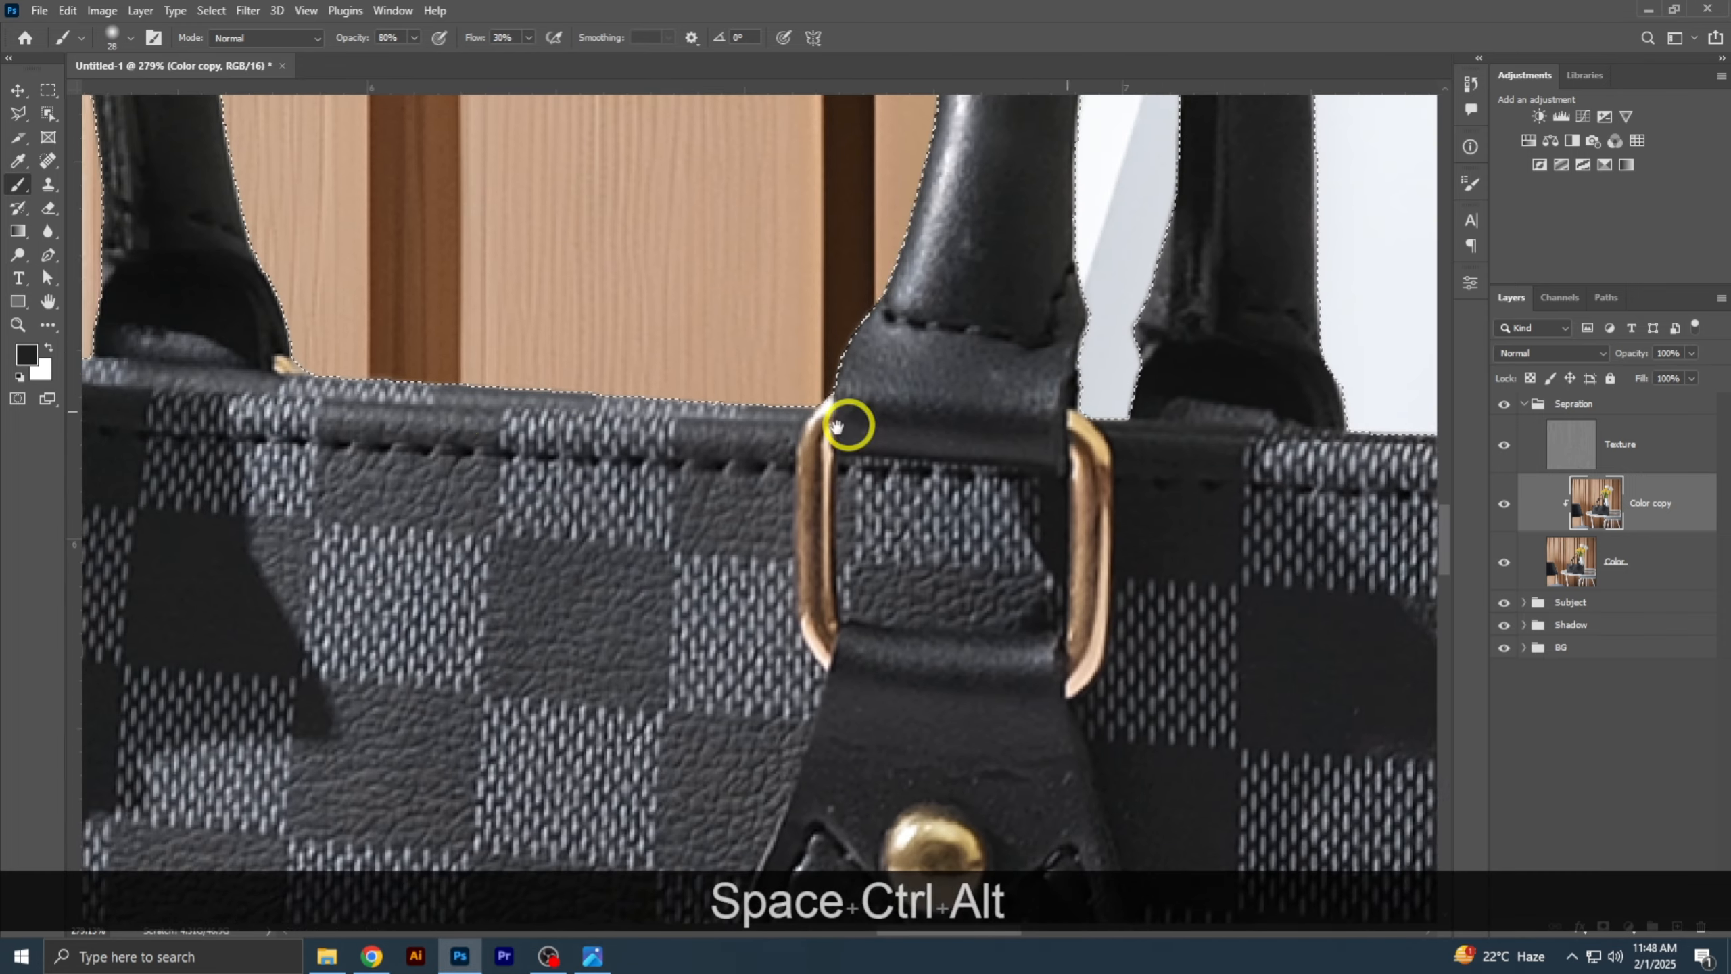
ctrl+alt+click(739, 402)
drag(606, 372, 1022, 376)
- Switch to the Mixer Brush and blend the dark leather colors on the bag's left front tab and its stitched edge
right_click(17, 190)
click(77, 240)
drag(682, 707, 736, 703)
drag(733, 491, 725, 491)
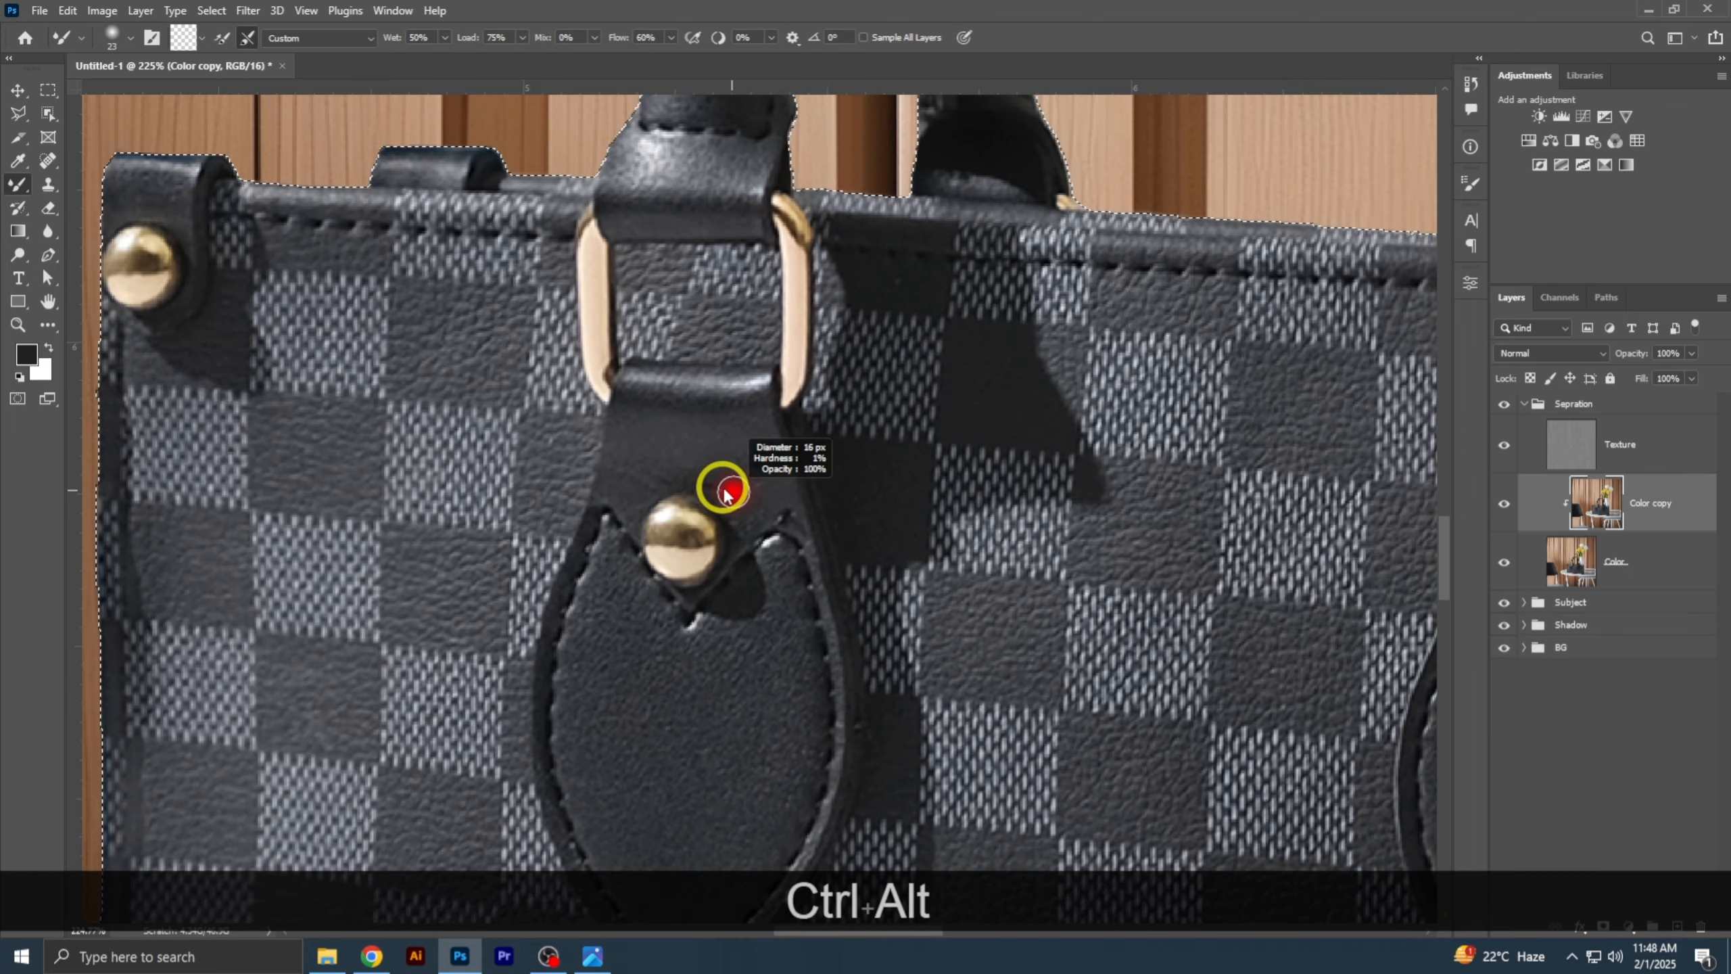
drag(638, 428, 590, 328)
drag(722, 757, 722, 606)
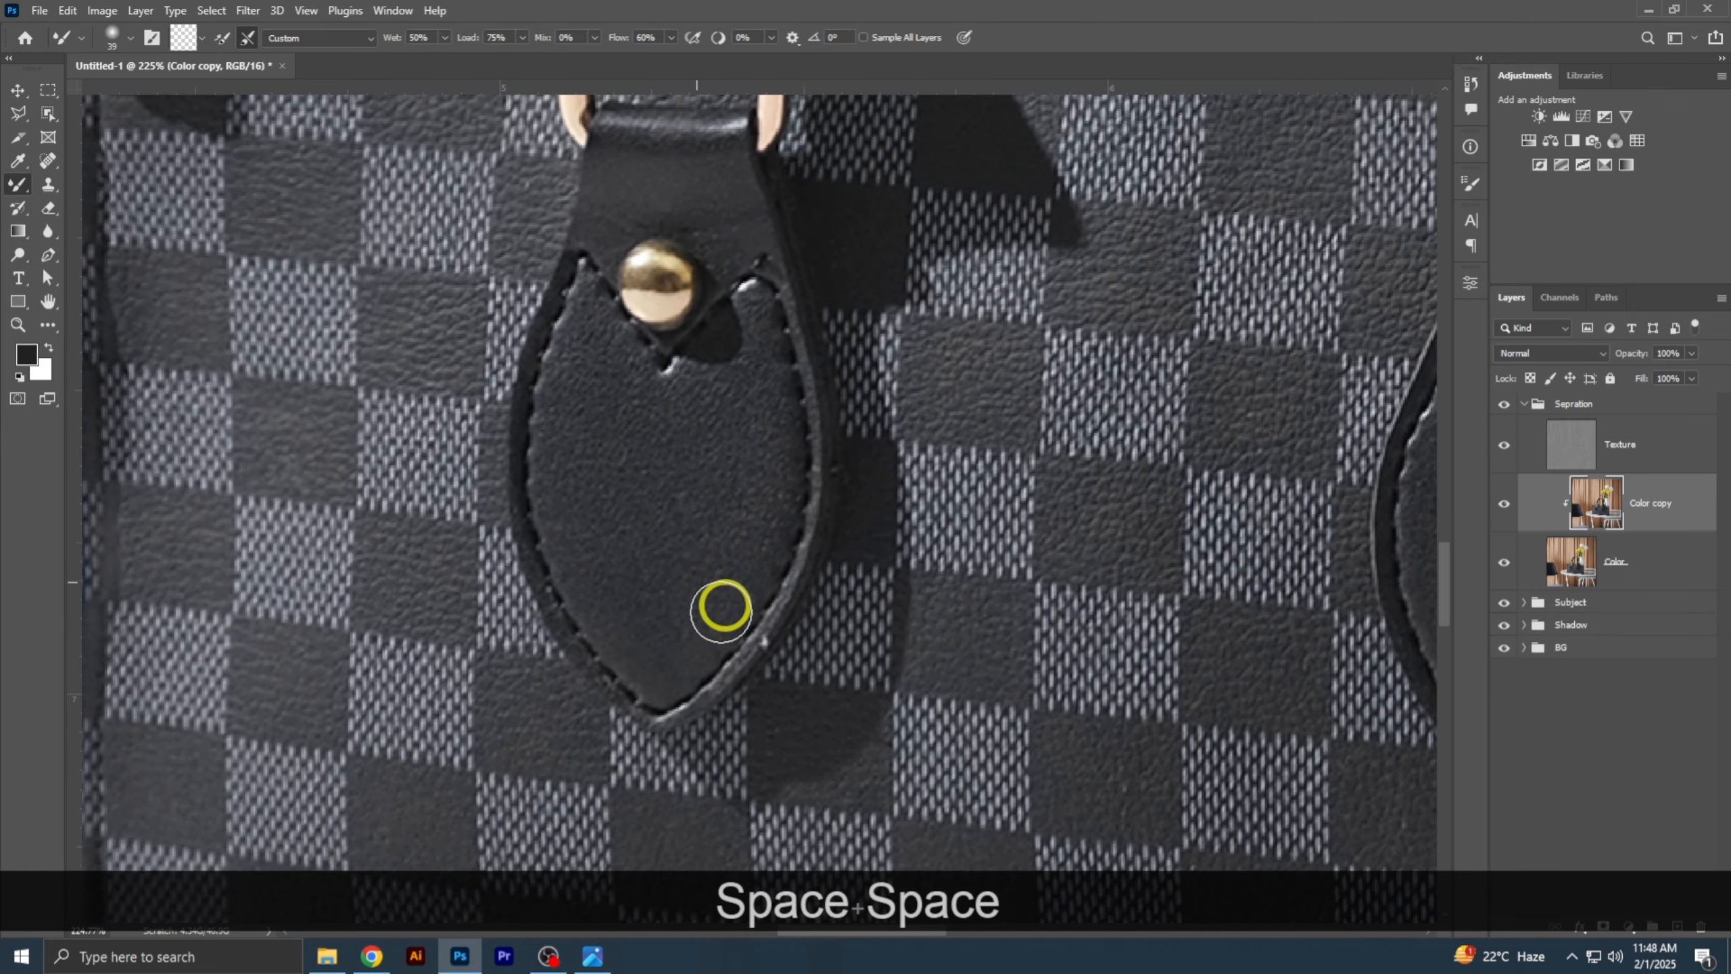
drag(712, 183, 692, 104)
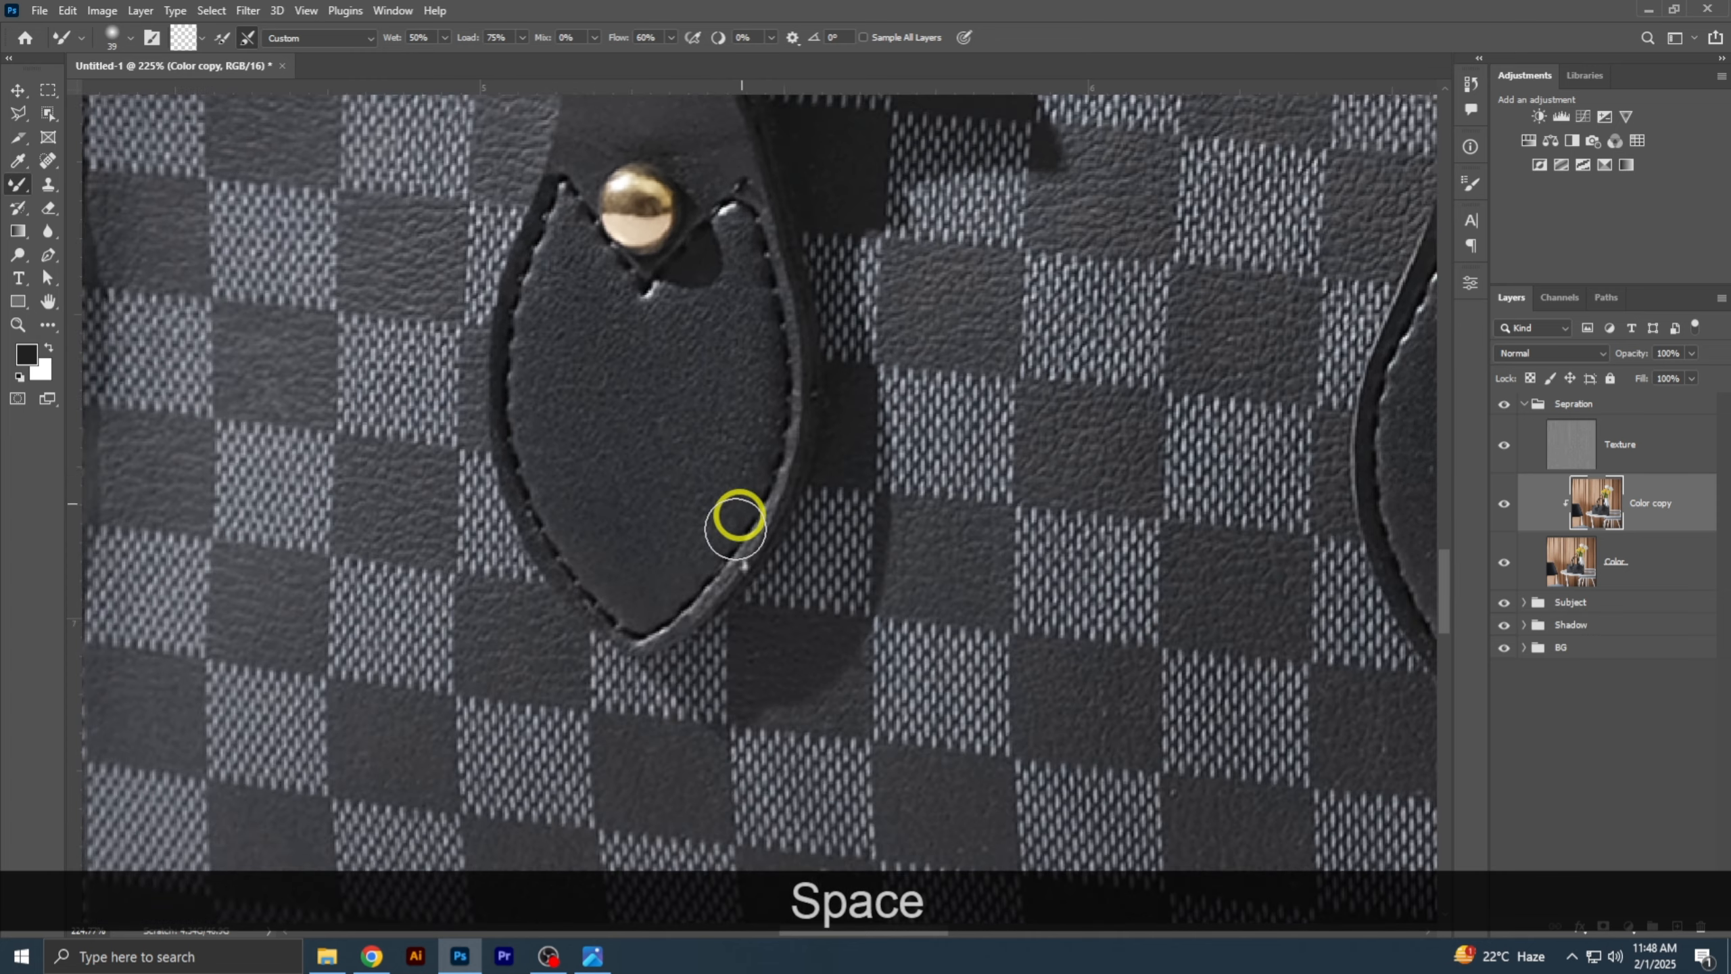
- Blend the leather colors along the front handle's arc and down to its right base with a Mixer Brush of about 62 px
drag(533, 484, 485, 512)
drag(526, 279, 459, 479)
drag(603, 234, 476, 378)
drag(988, 305, 805, 255)
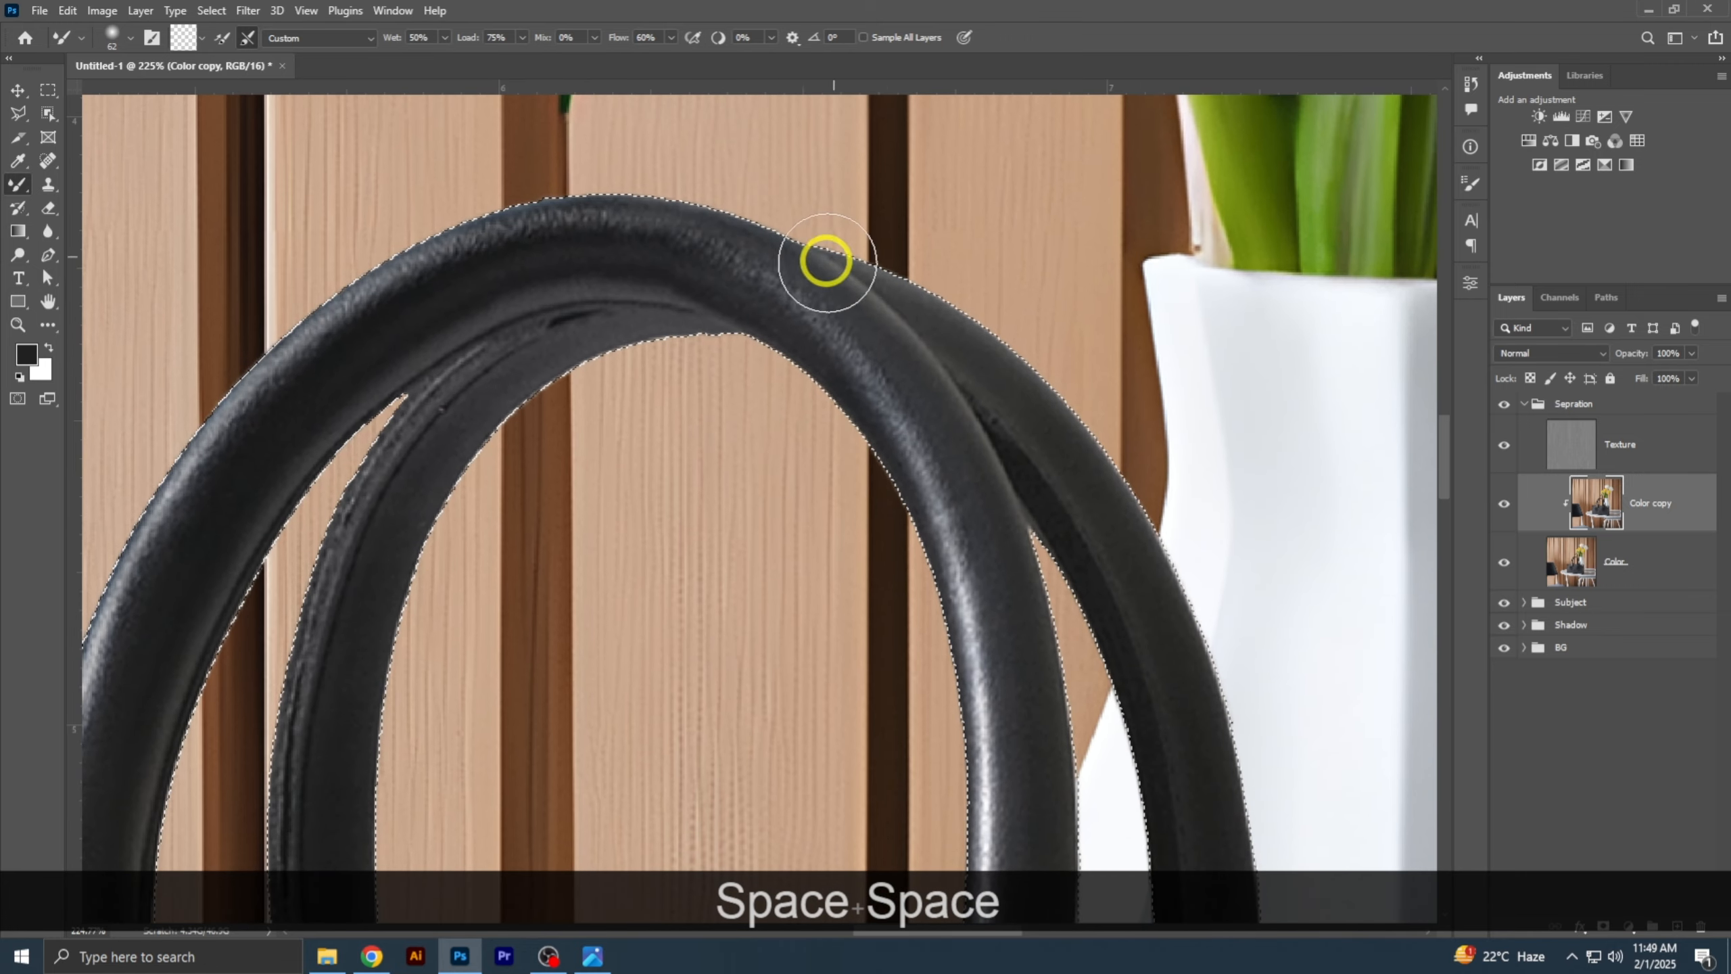
drag(1108, 361, 961, 224)
drag(1134, 535, 777, 583)
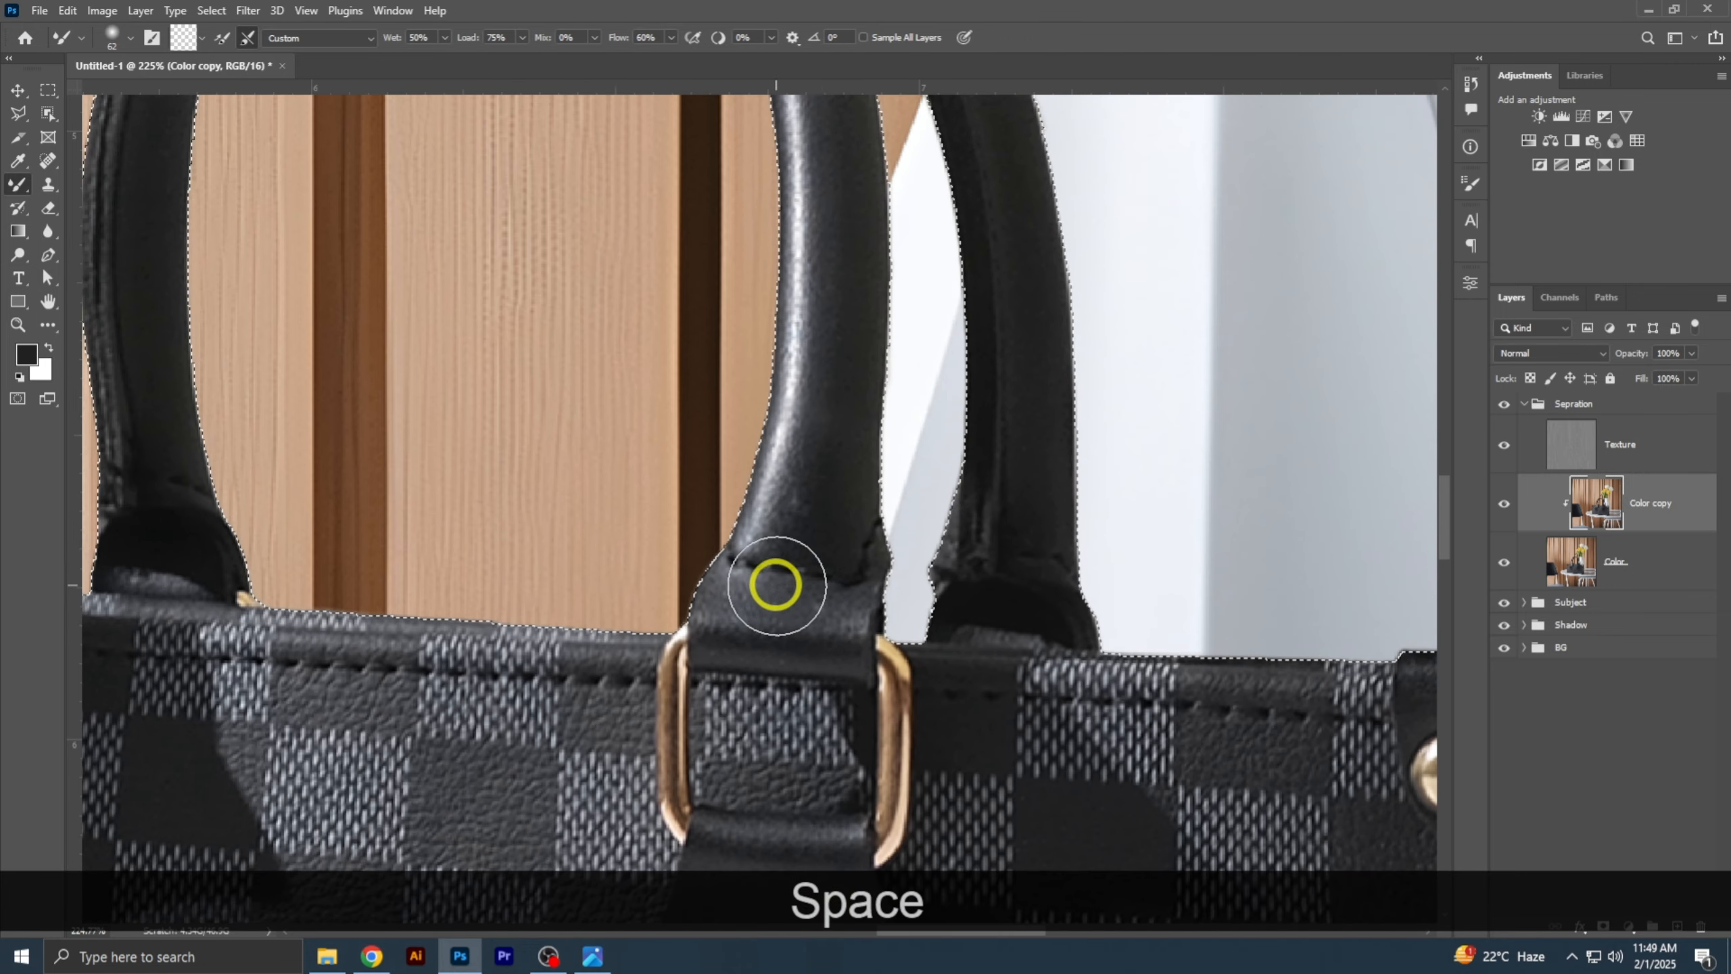
drag(773, 502, 767, 664)
drag(730, 355, 702, 559)
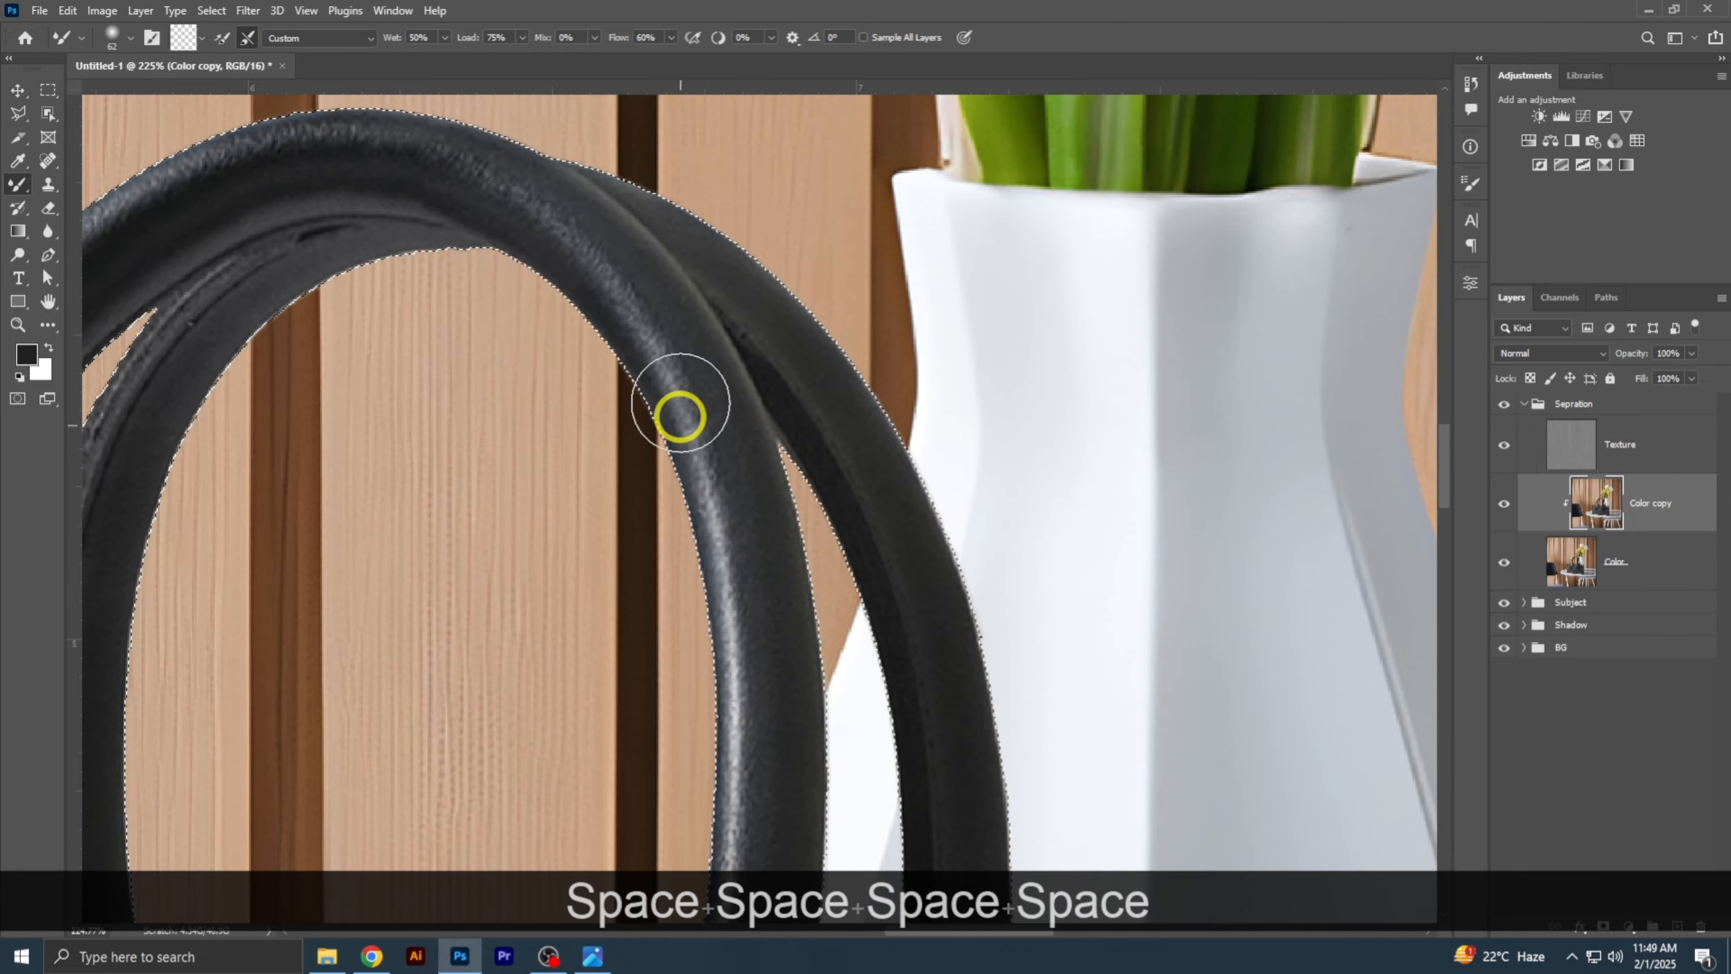
- Finish smoothing the leather colors on both handles and compare the whole image with and without the Sepration group
drag(593, 321, 470, 300)
mouse_move(774, 651)
mouse_down()
mouse_move(878, 525)
mouse_move(995, 519)
mouse_up()
mouse_move(598, 379)
mouse_down()
mouse_move(564, 467)
mouse_move(594, 763)
mouse_up()
drag(537, 255, 619, 644)
drag(514, 295, 430, 287)
drag(244, 646, 397, 516)
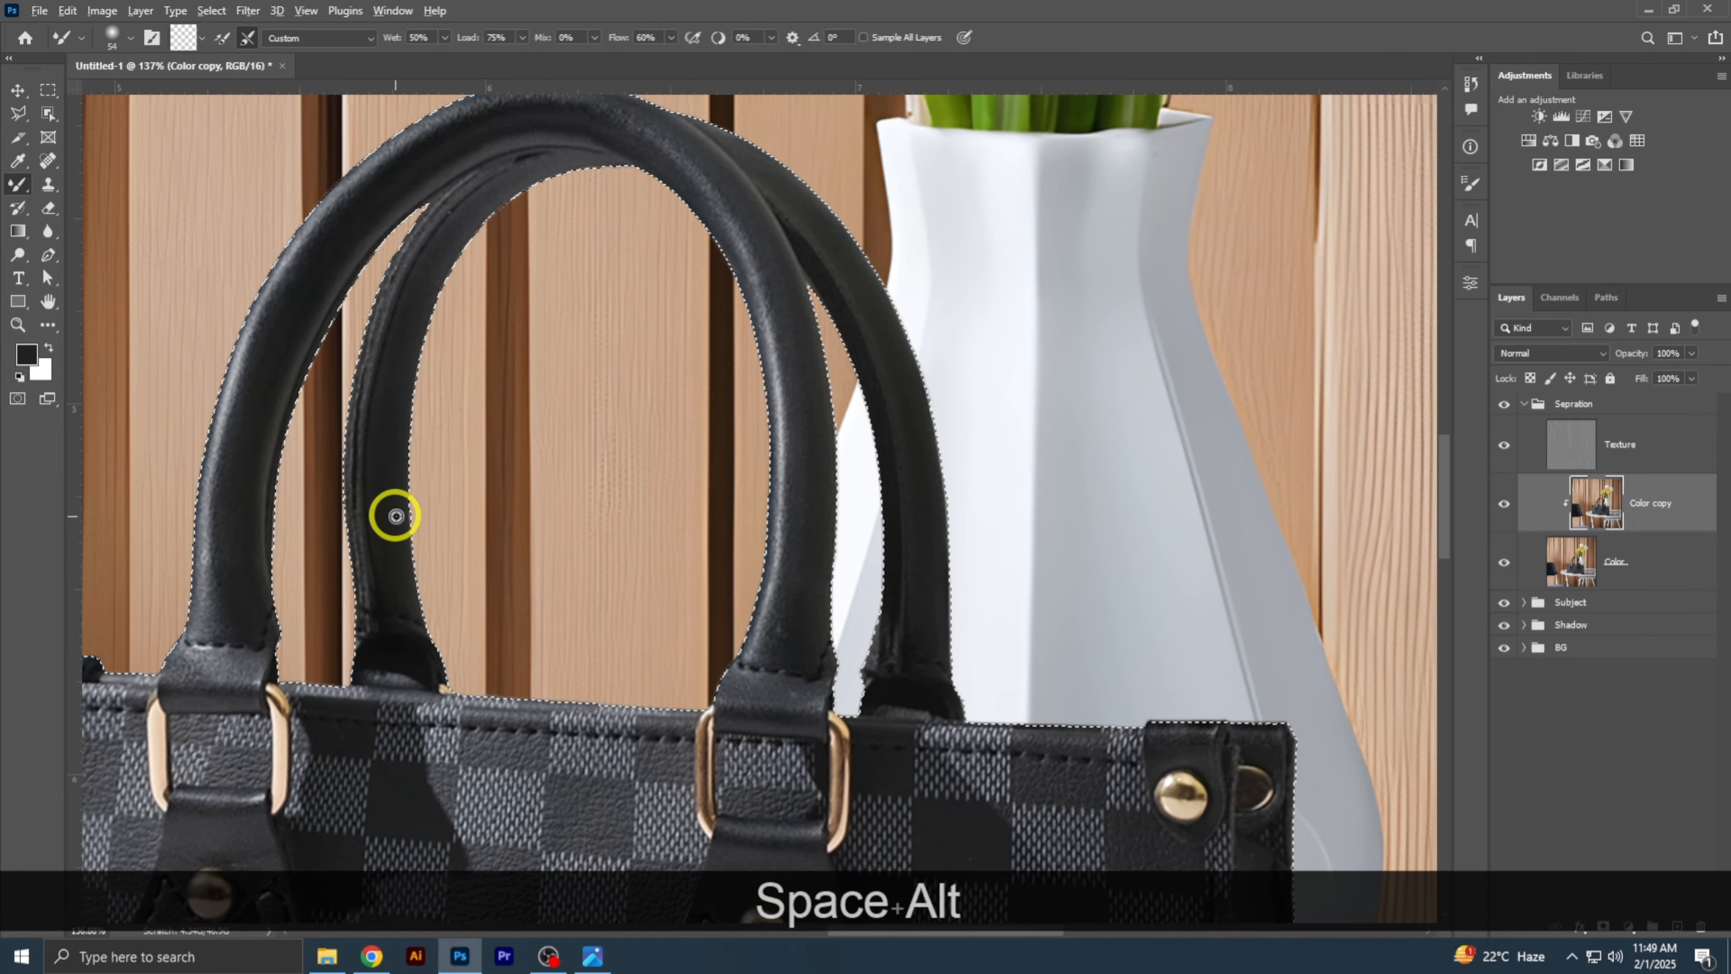
key(ctrl+KP_0)
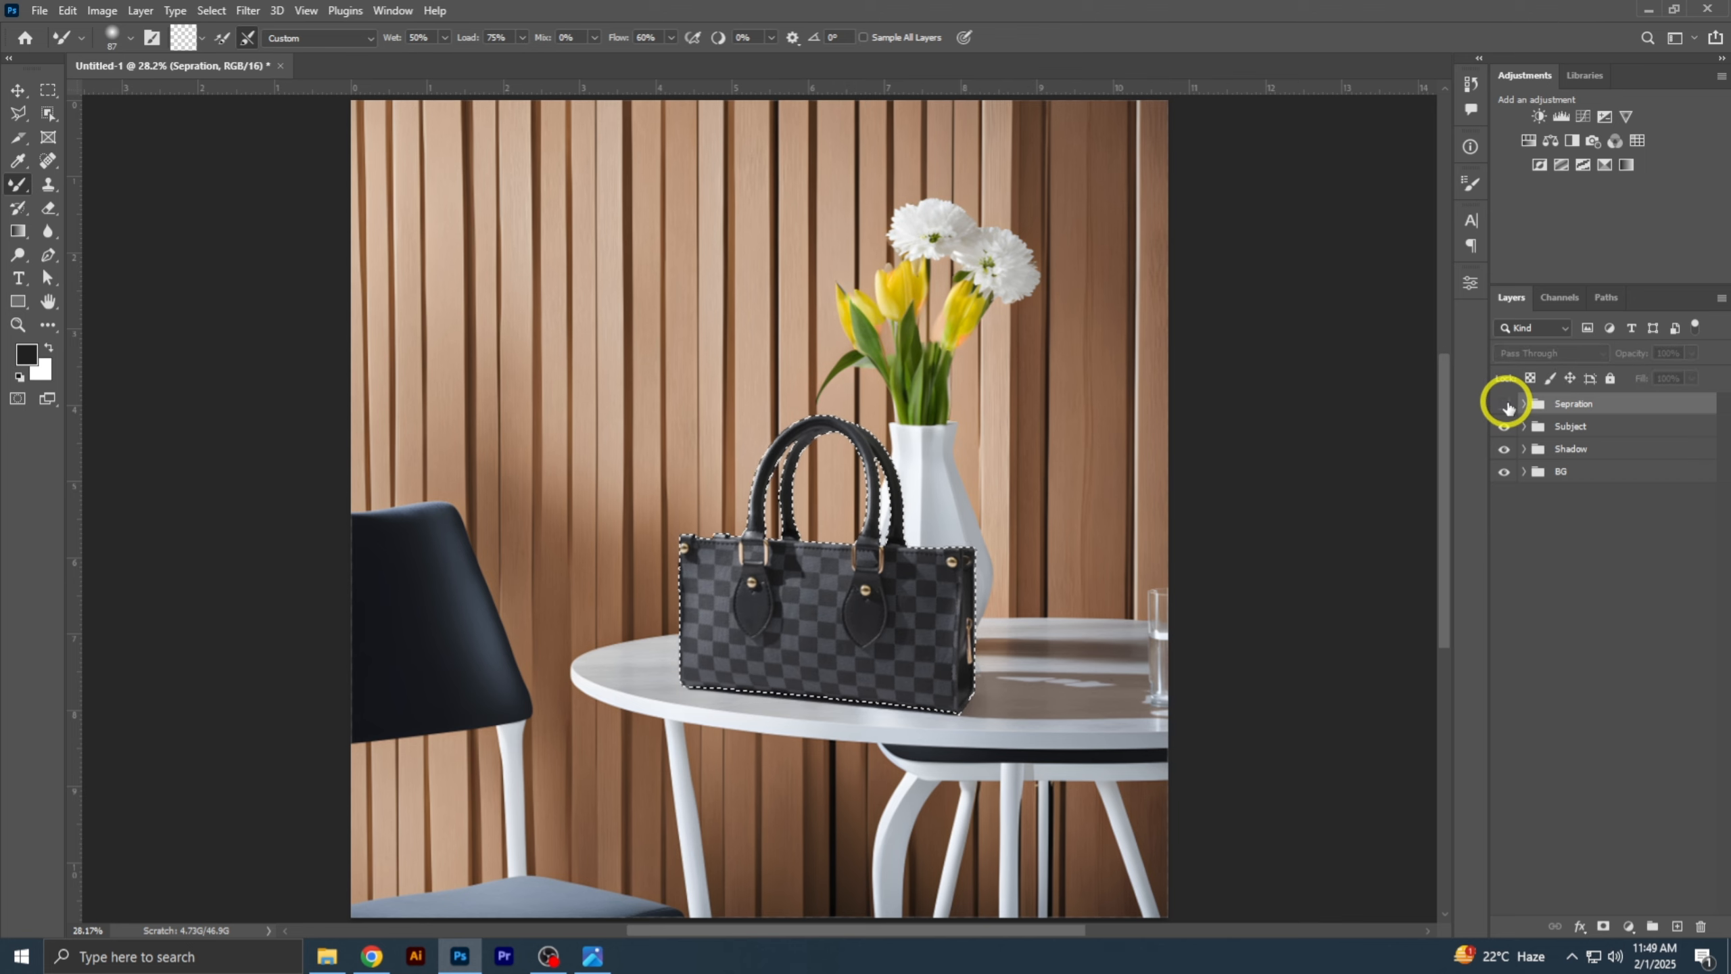
key(ctrl+alt+0)
key(ctrl+0)
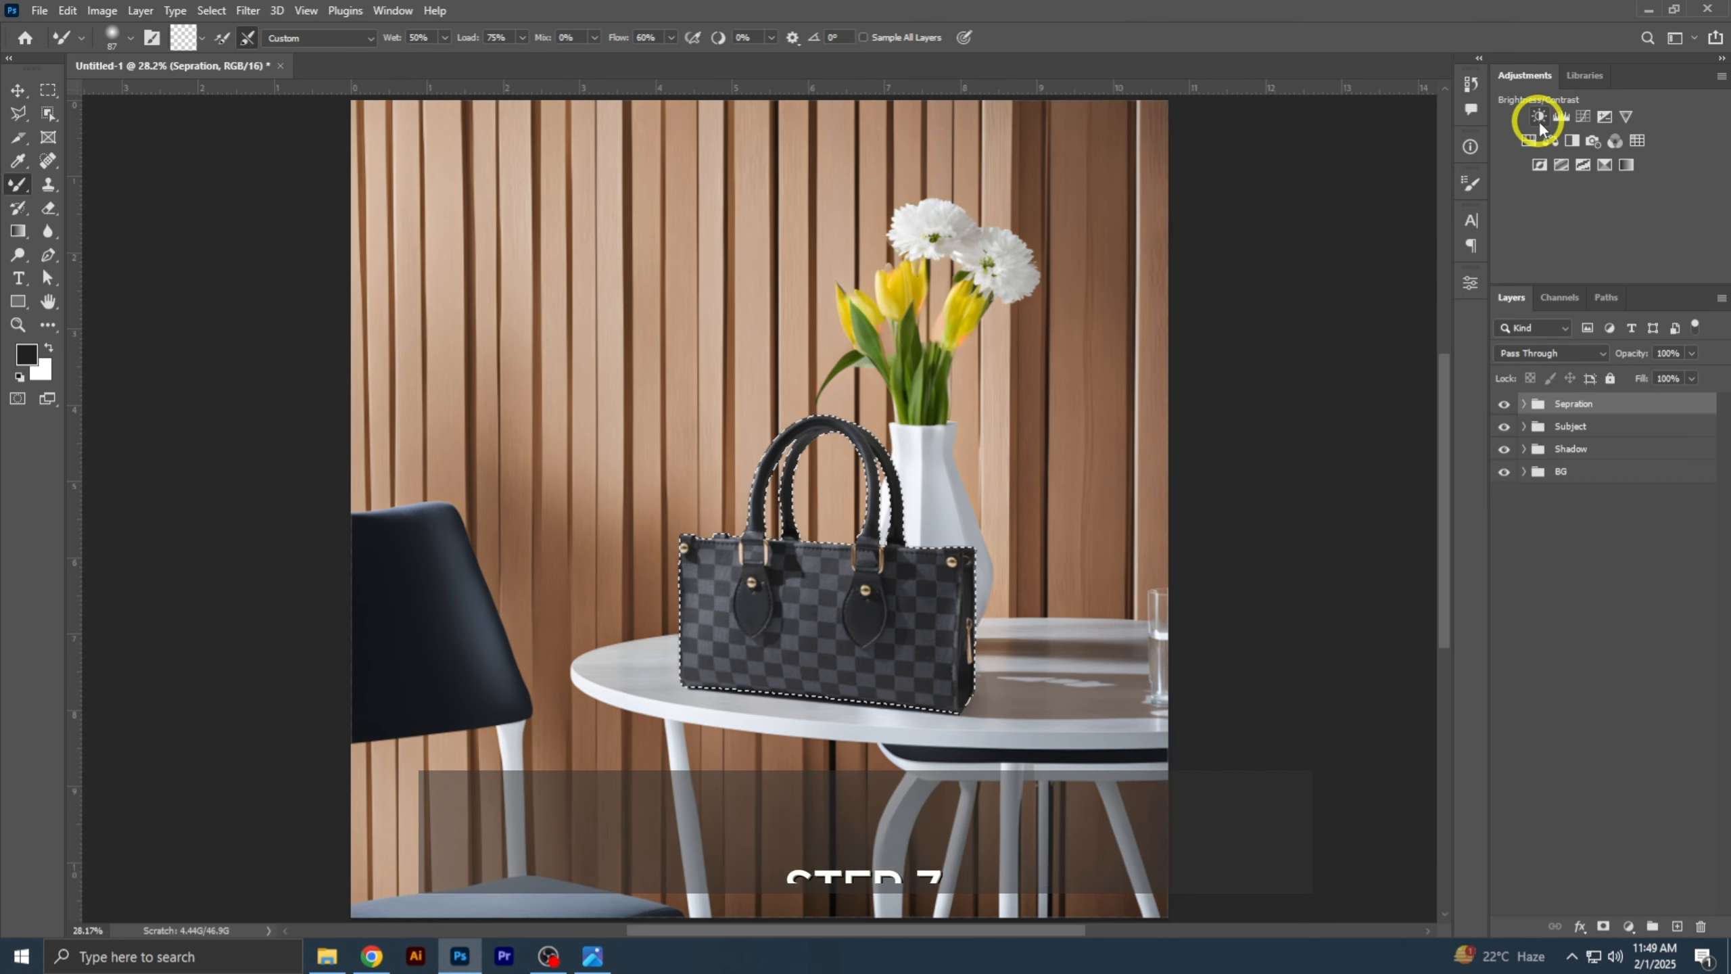
- Add two Curves adjustment layers limited to the bag, pulling the midtones down slightly to darken it
click(1582, 115)
drag(1333, 466, 1343, 481)
ctrl+click(1628, 436)
click(1582, 116)
- Turn the second Curves layer's mask fully black and load the bag outline as a selection from the first Curves mask
click(1609, 422)
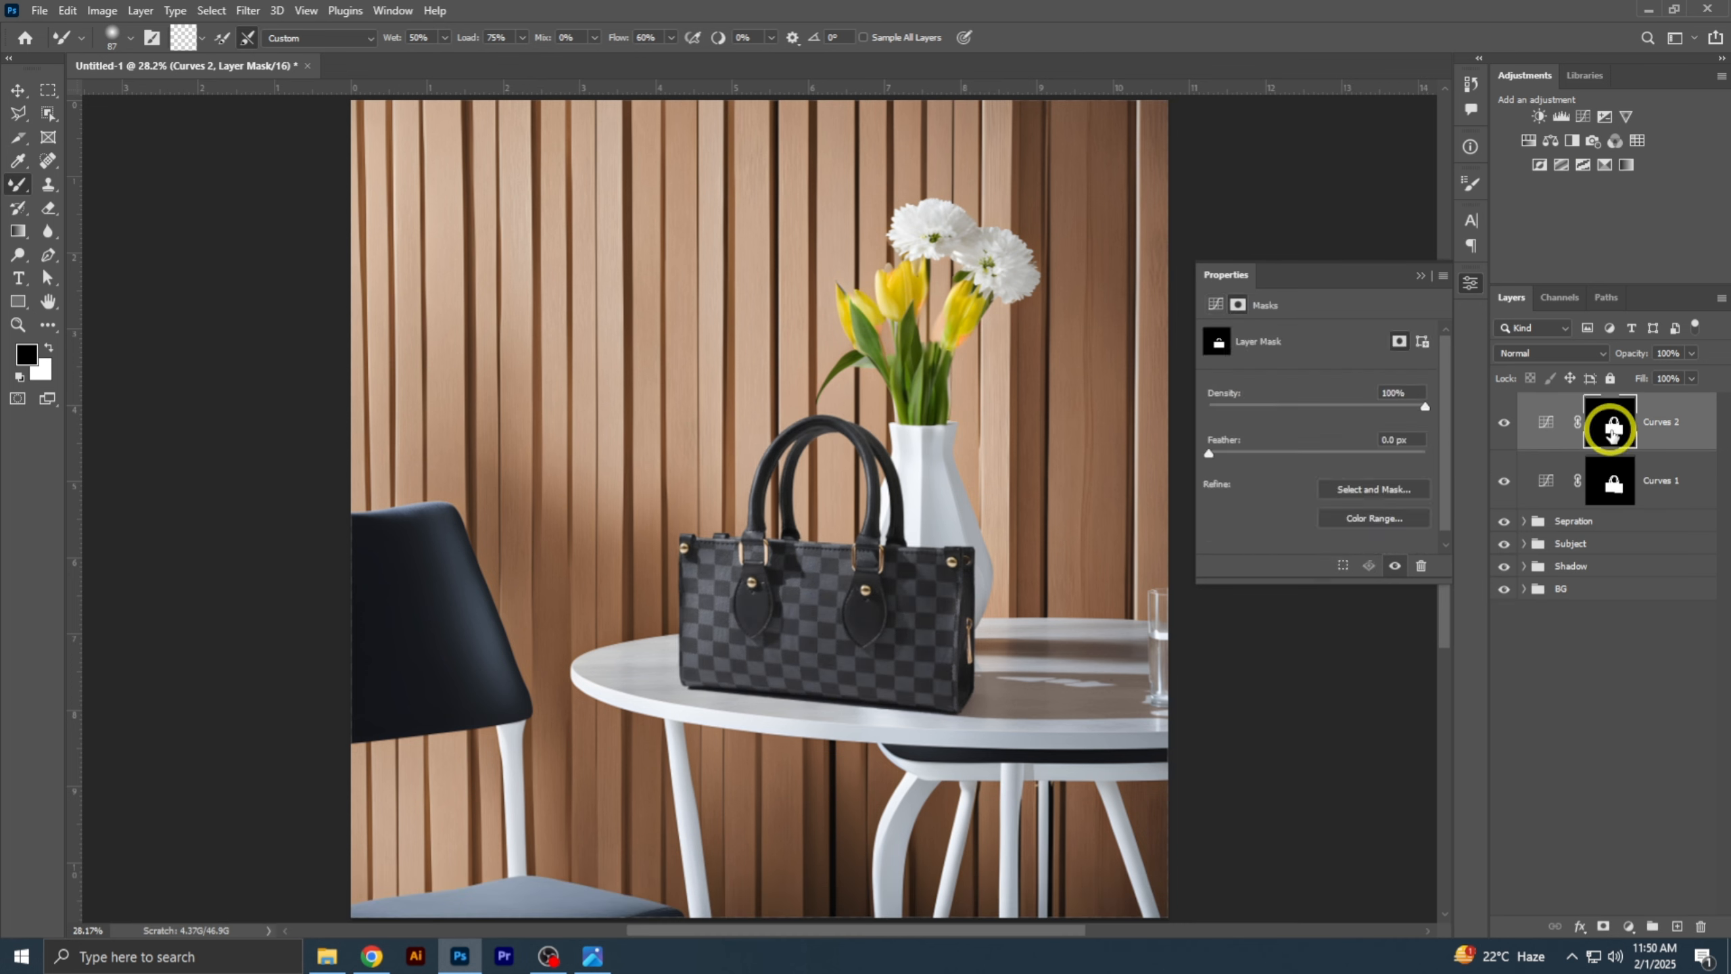
key(Delete)
click(1610, 426)
key(ctrl+i)
ctrl+click(1613, 481)
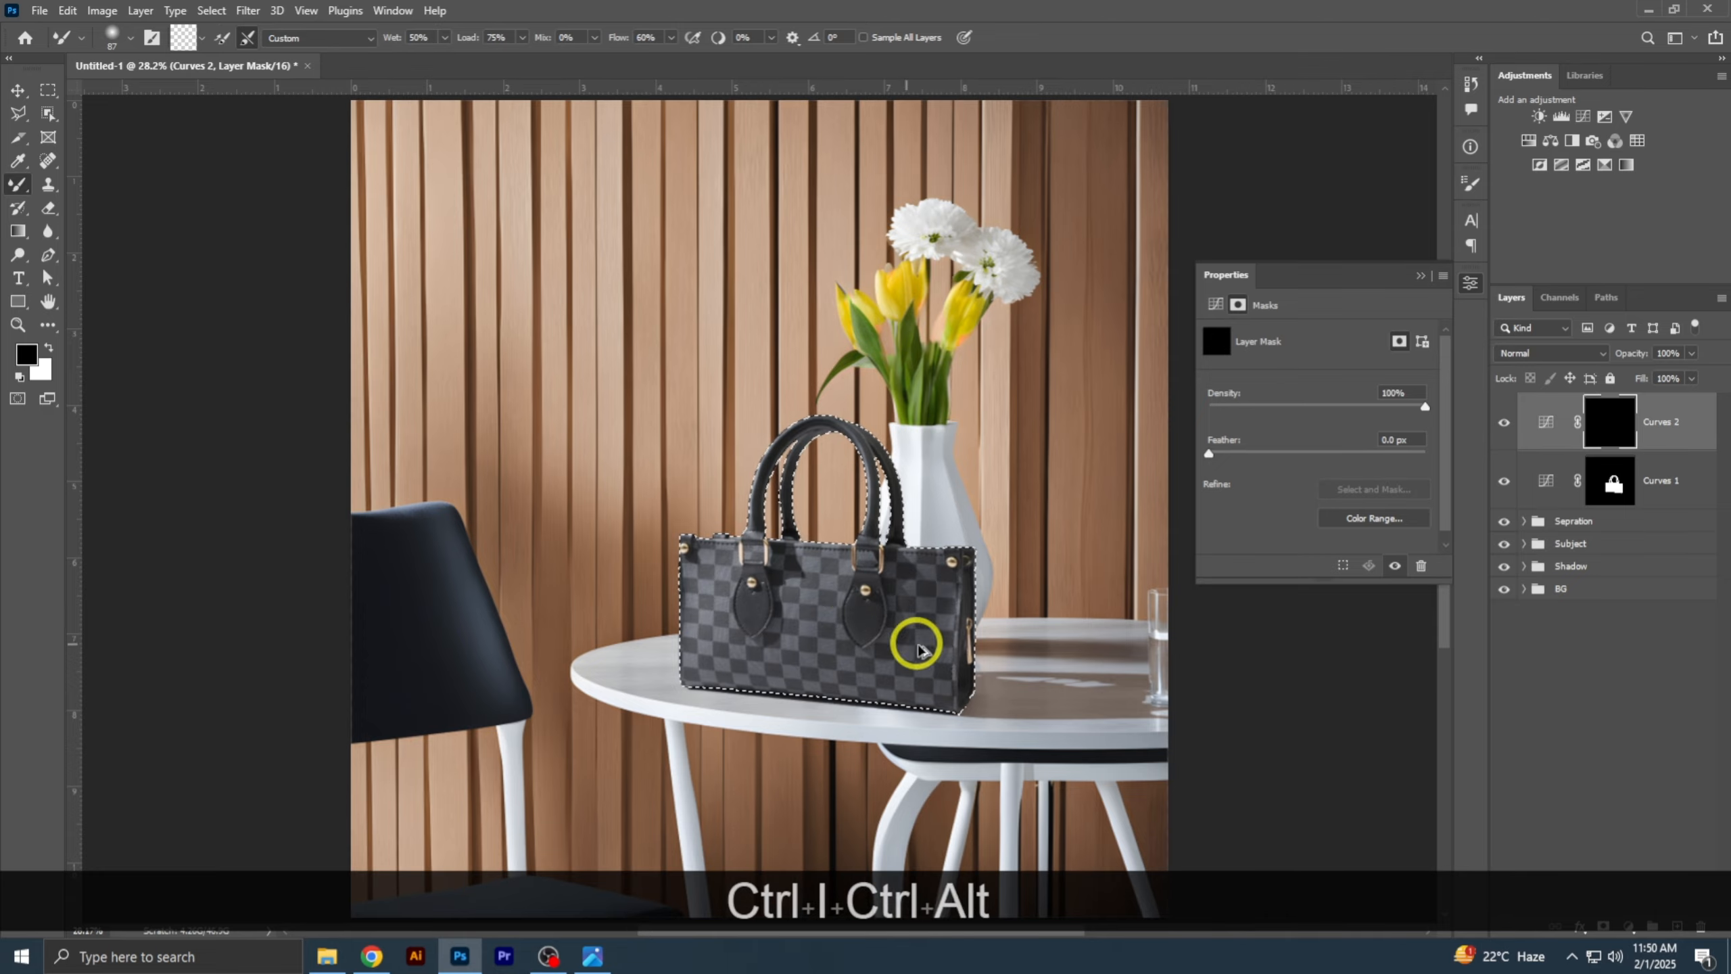
- Switch to the regular Brush tool with 100% opacity, 100% flow and a white foreground color
scroll(953, 639, up, 5)
mouse_move(953, 639)
mouse_down()
mouse_move(868, 450)
mouse_move(827, 468)
mouse_up()
key(b)
right_click(18, 184)
click(85, 182)
drag(352, 38, 522, 51)
click(50, 347)
- Paint white on the Curves 2 mask over the bag's right side, lower-right corner and handles with a soft brush, then deselect
drag(770, 440, 839, 443)
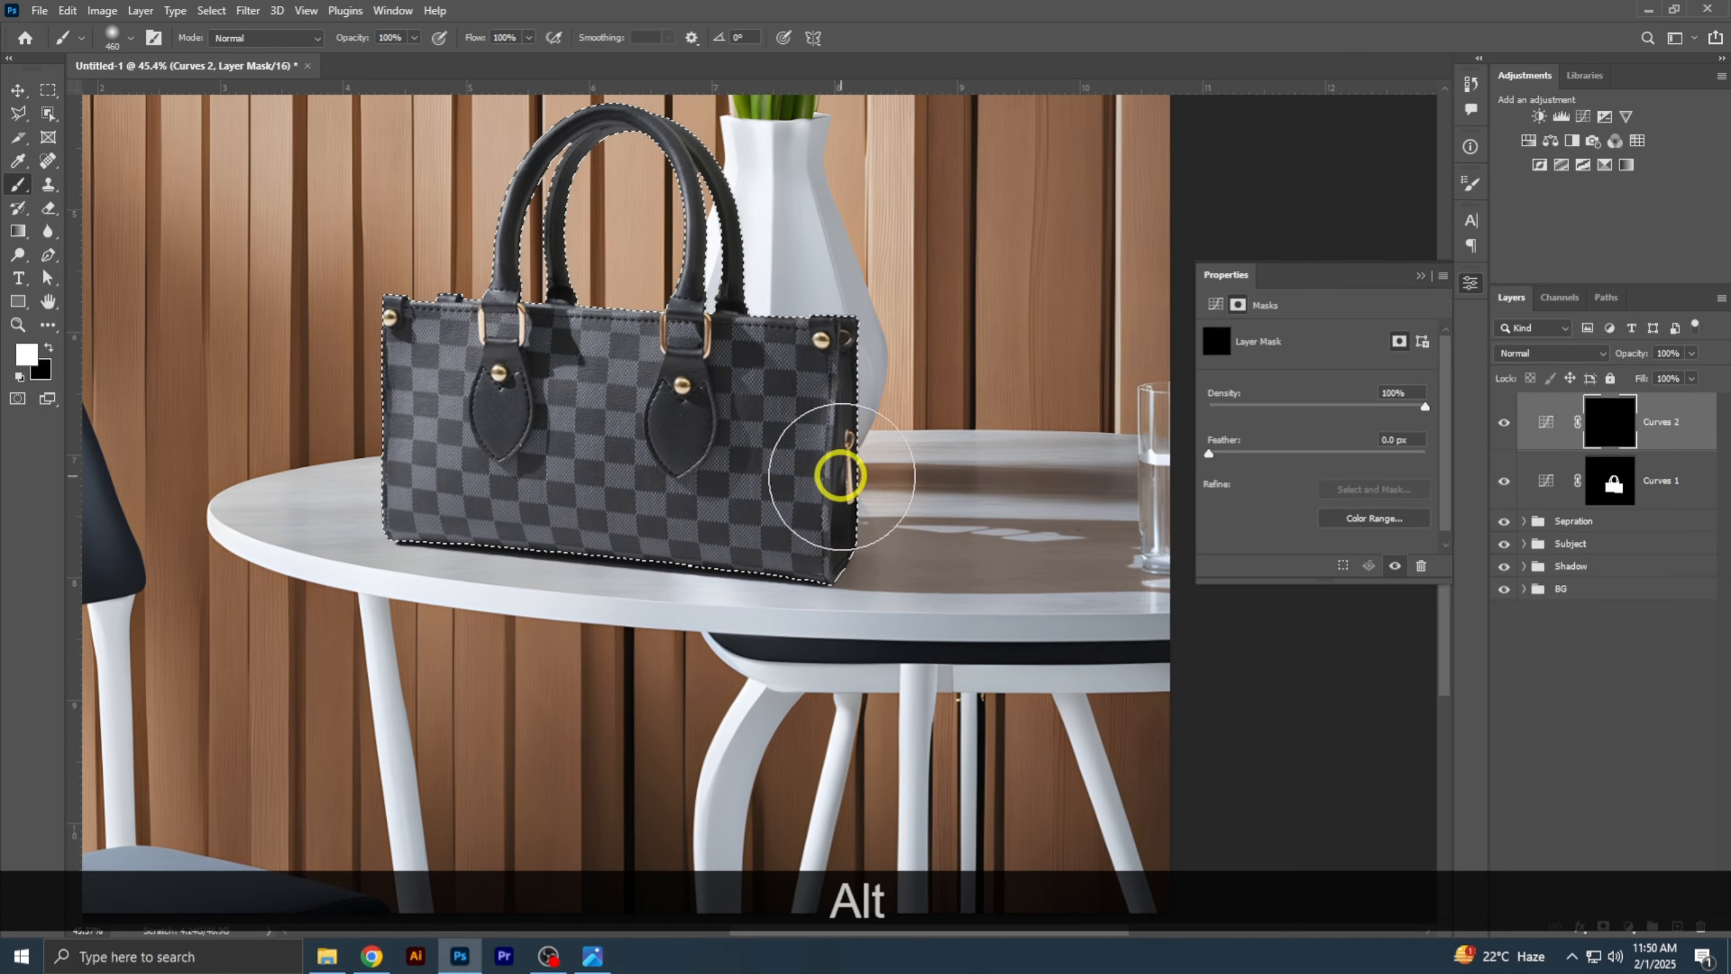
right_click(880, 435)
double_click(940, 641)
drag(831, 616, 851, 593)
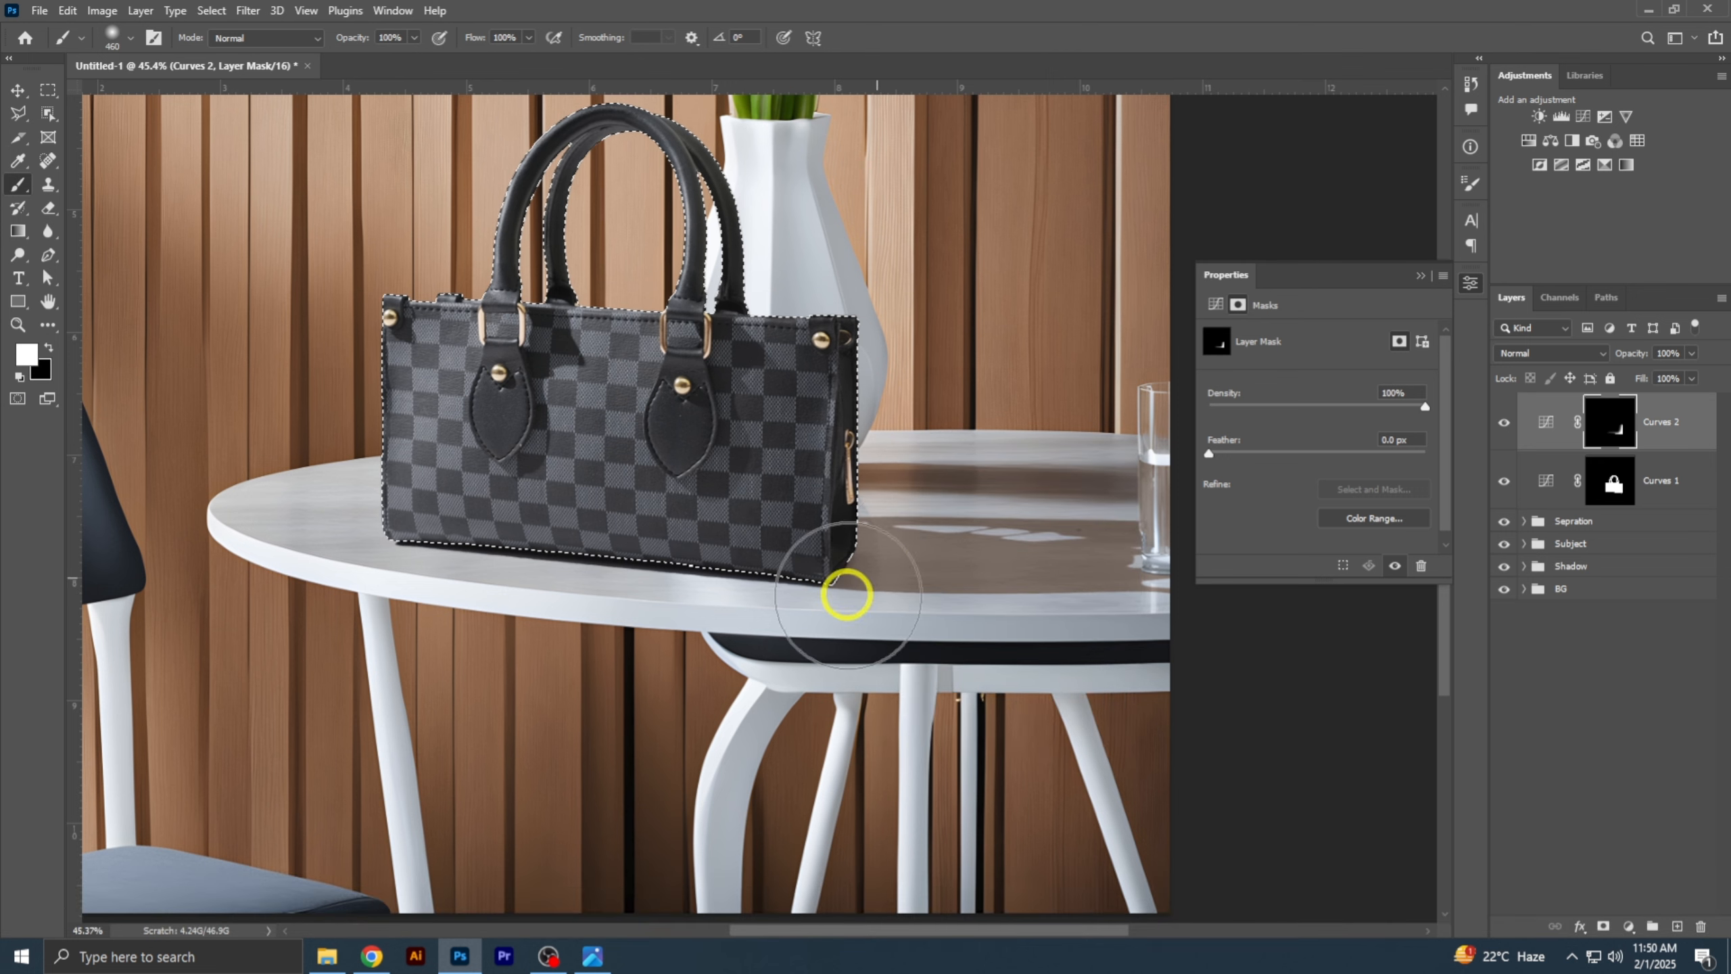
drag(806, 314, 819, 519)
drag(600, 387, 593, 387)
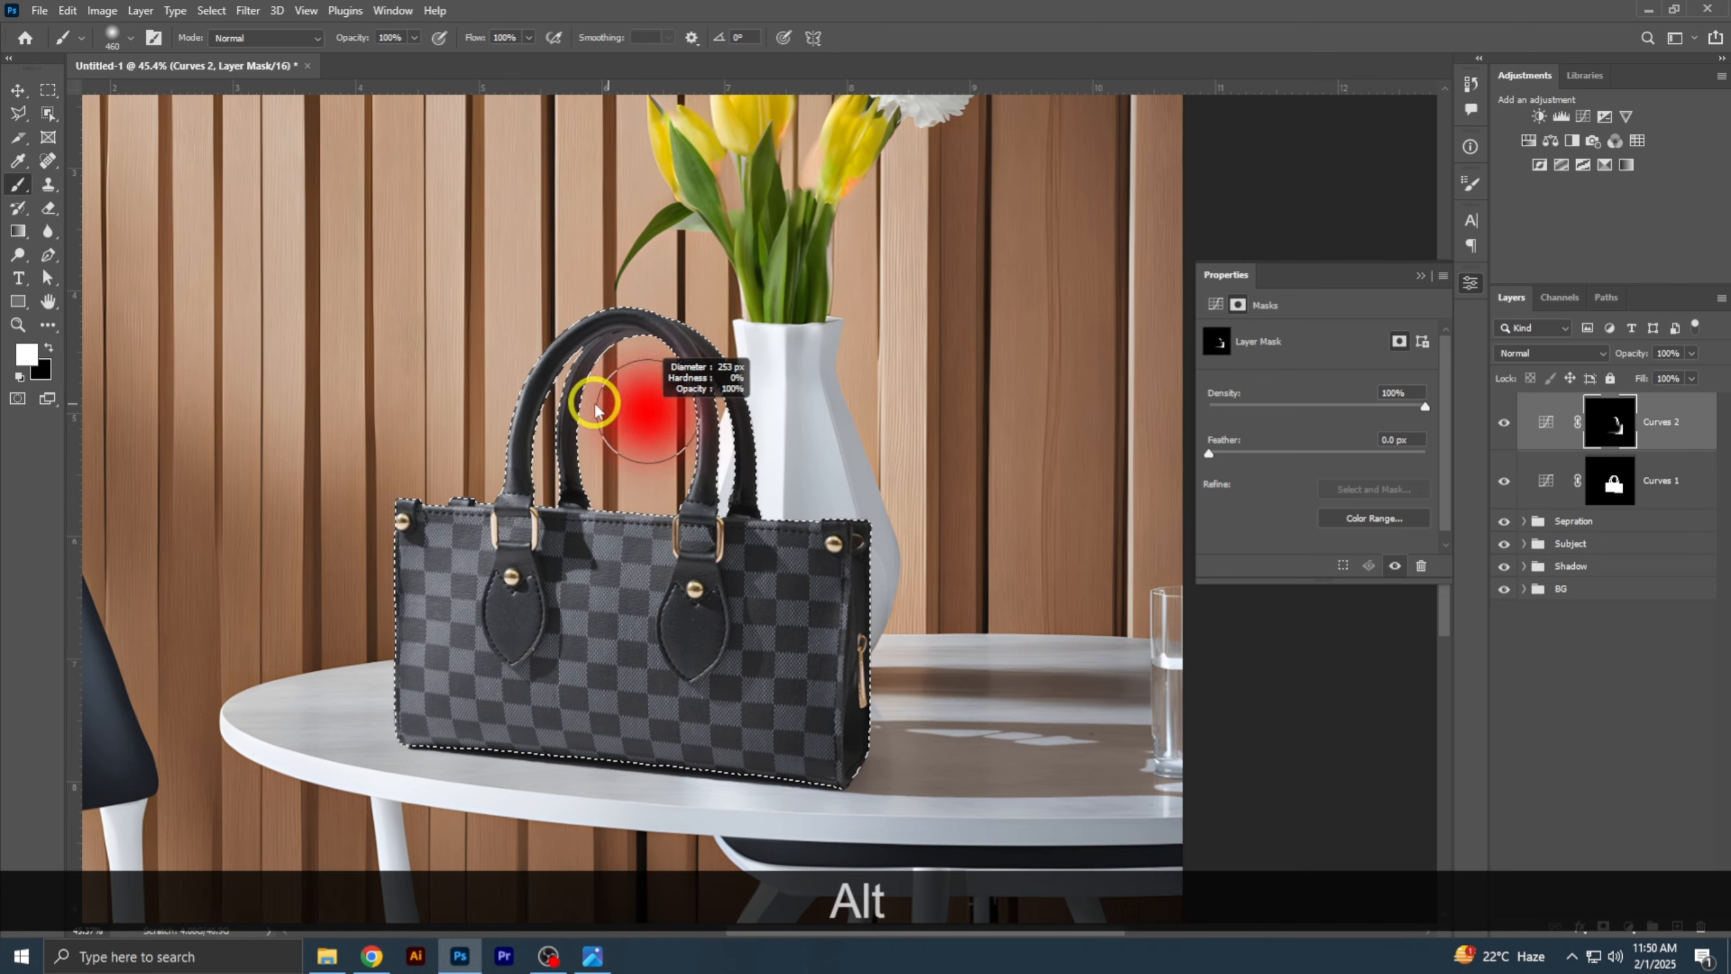
key(ctrl+0)
key(ctrl+d)
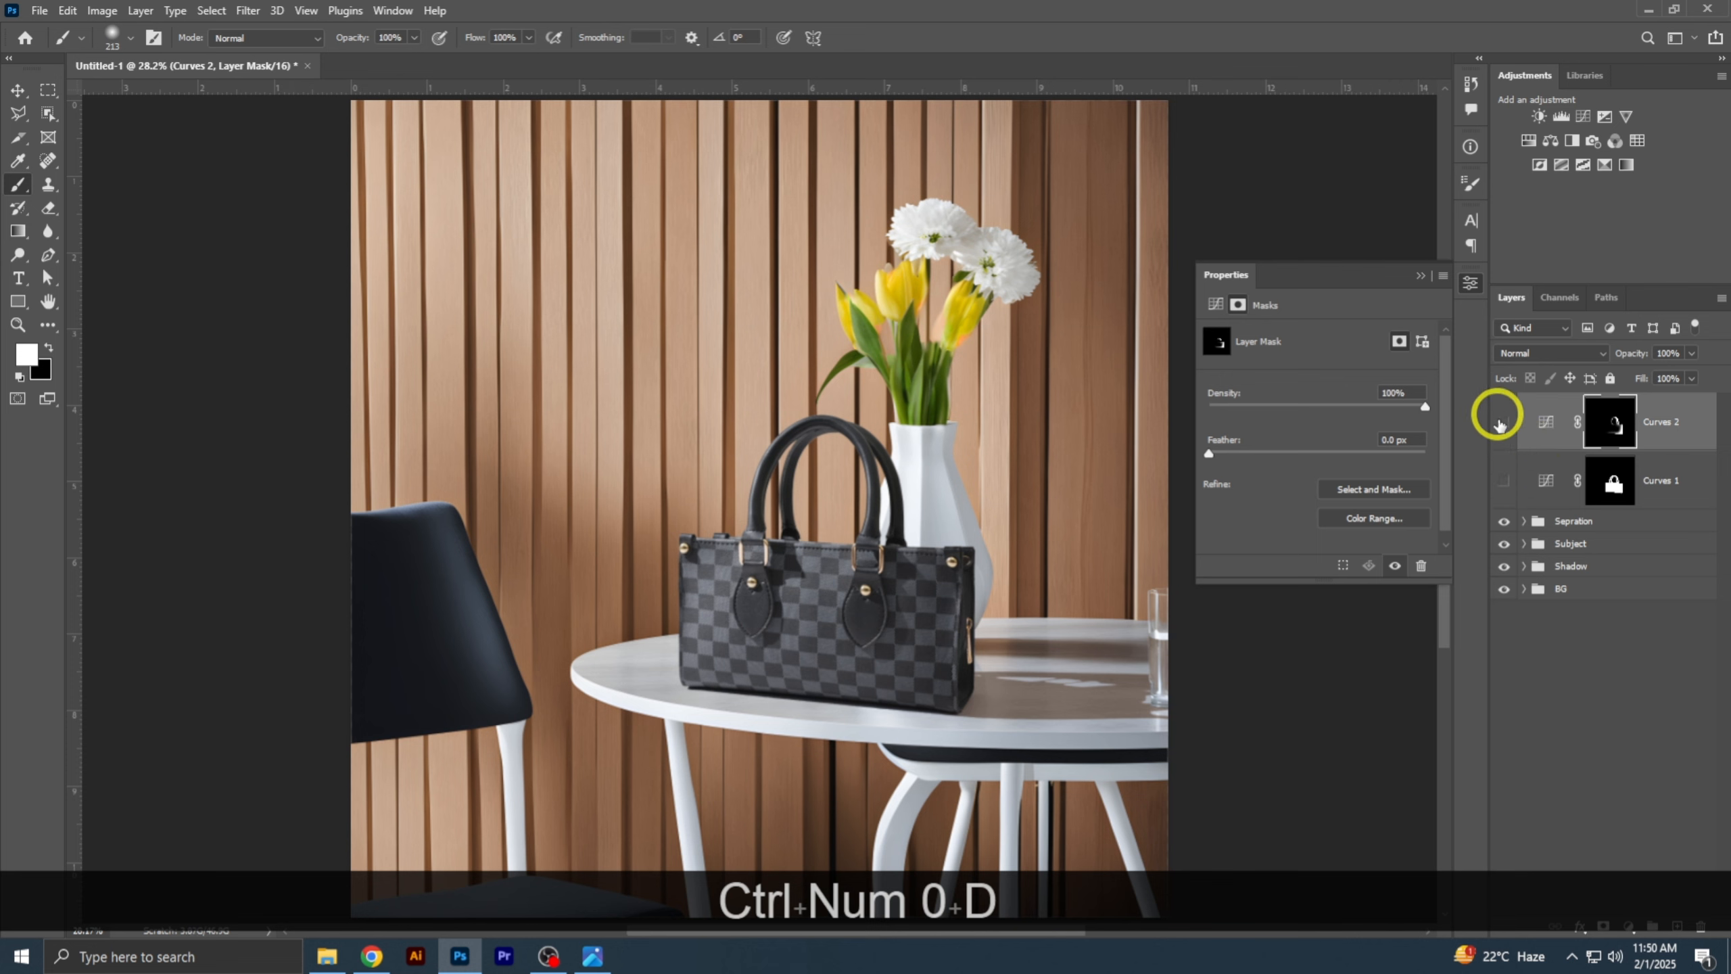
- Compare the bag with and without the Curves layers and set the Curves 2 layer's opacity to 80%
drag(1503, 480, 1500, 423)
click(1545, 421)
drag(1637, 357, 1632, 358)
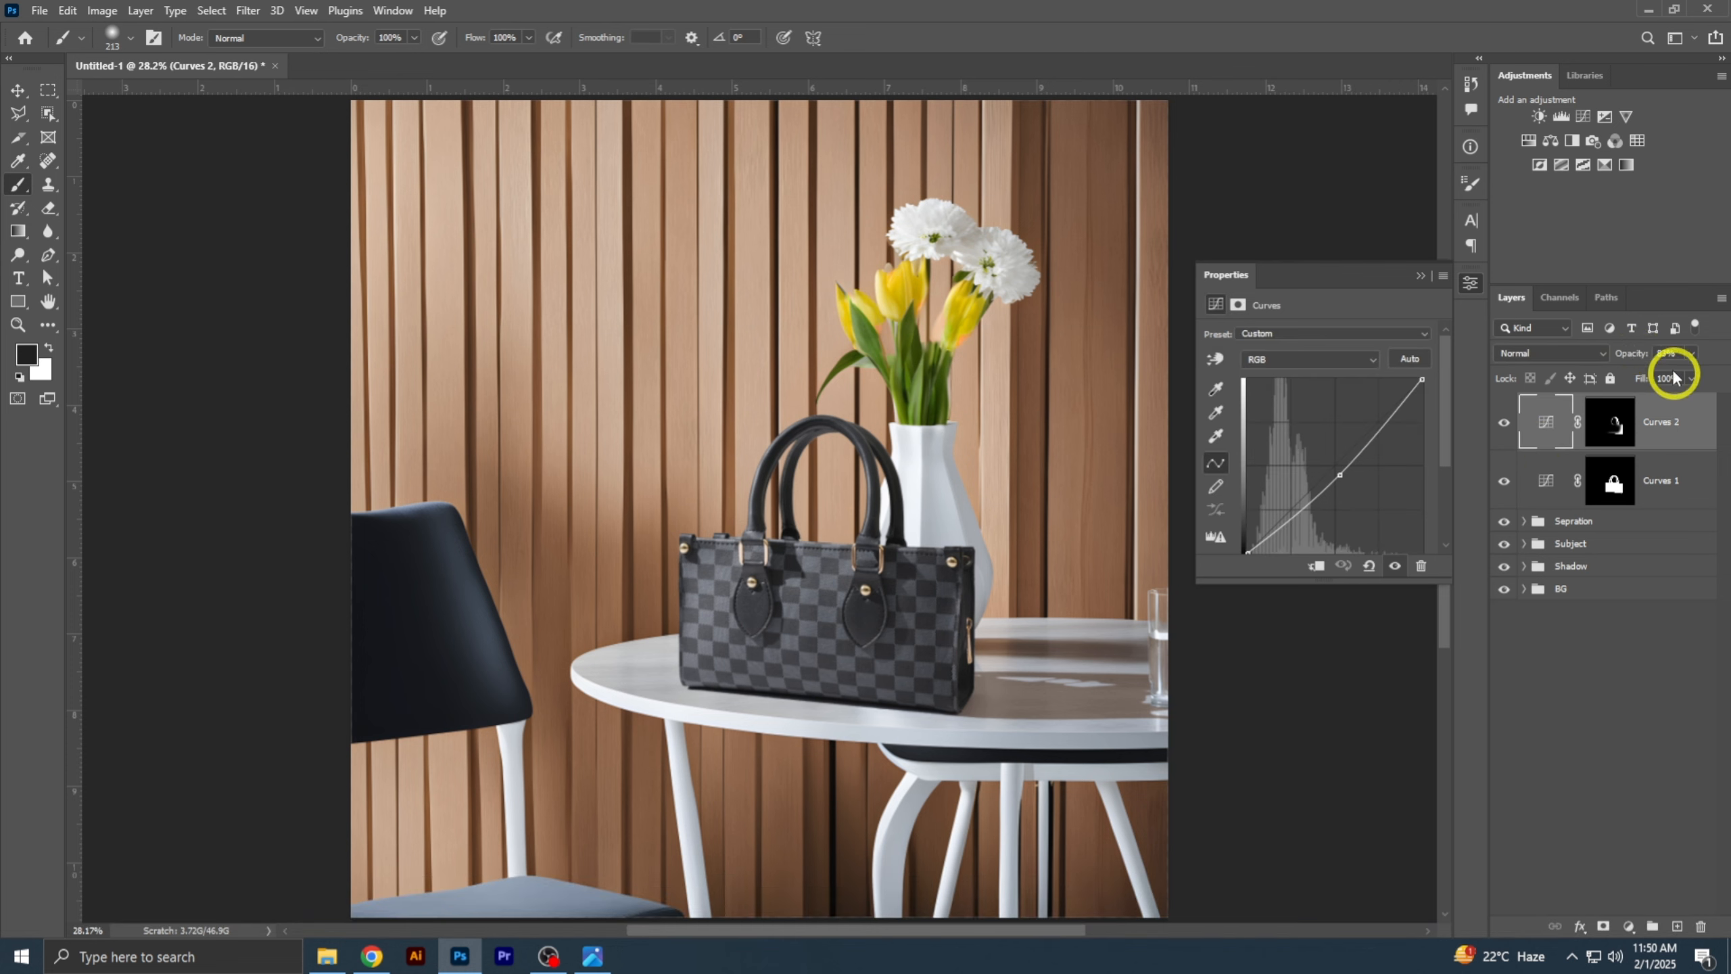
text(80)
key(Return)
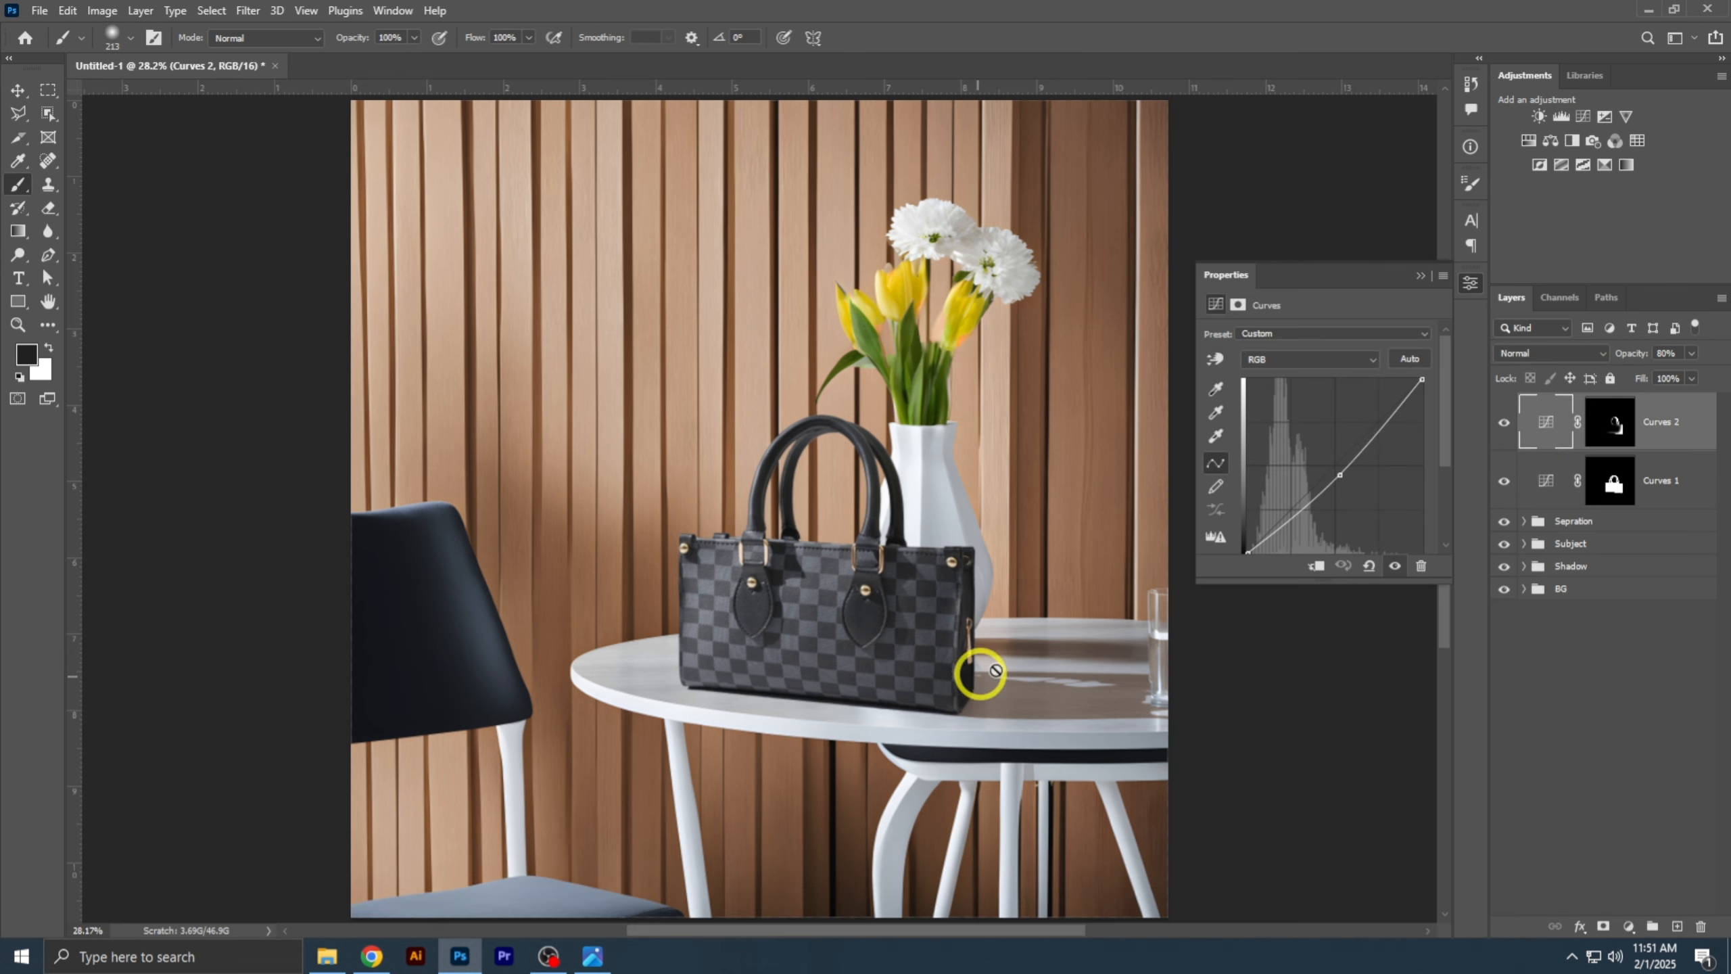
- Add a Photo Filter adjustment limited to the bag, using a brown color sampled from the wooden wall at 18% density
ctrl+click(1610, 481)
click(1592, 141)
click(1295, 333)
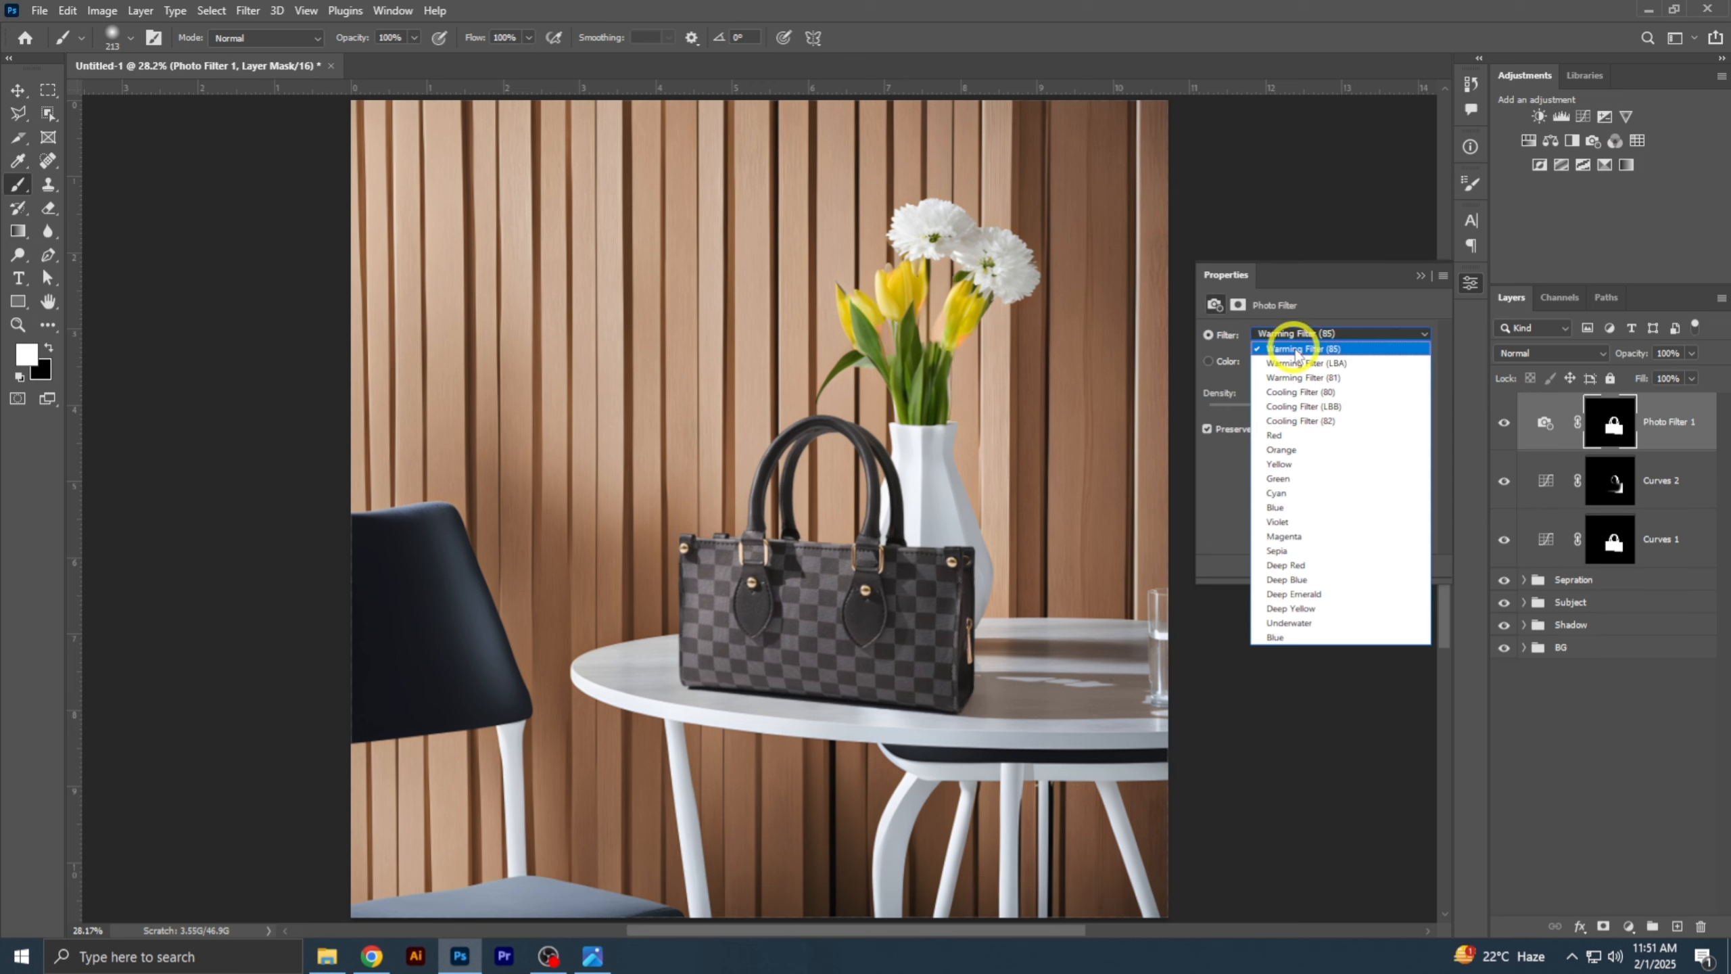
click(1294, 349)
click(1250, 375)
click(1070, 579)
click(1632, 128)
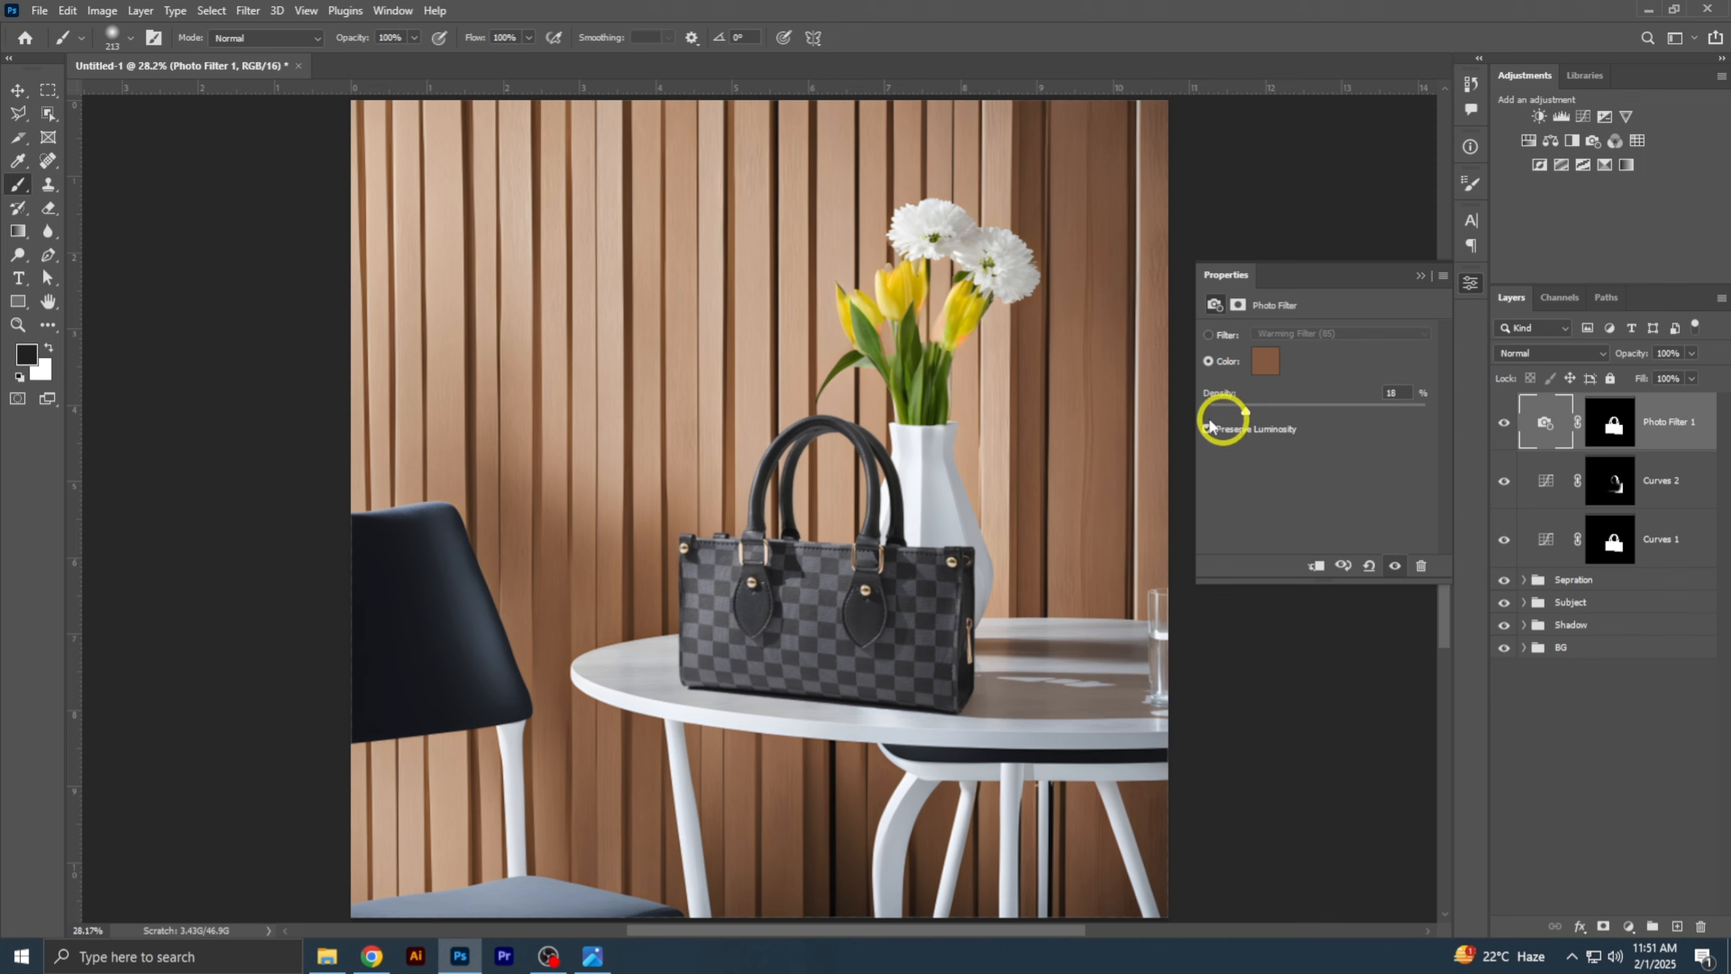
click(1510, 425)
click(1420, 275)
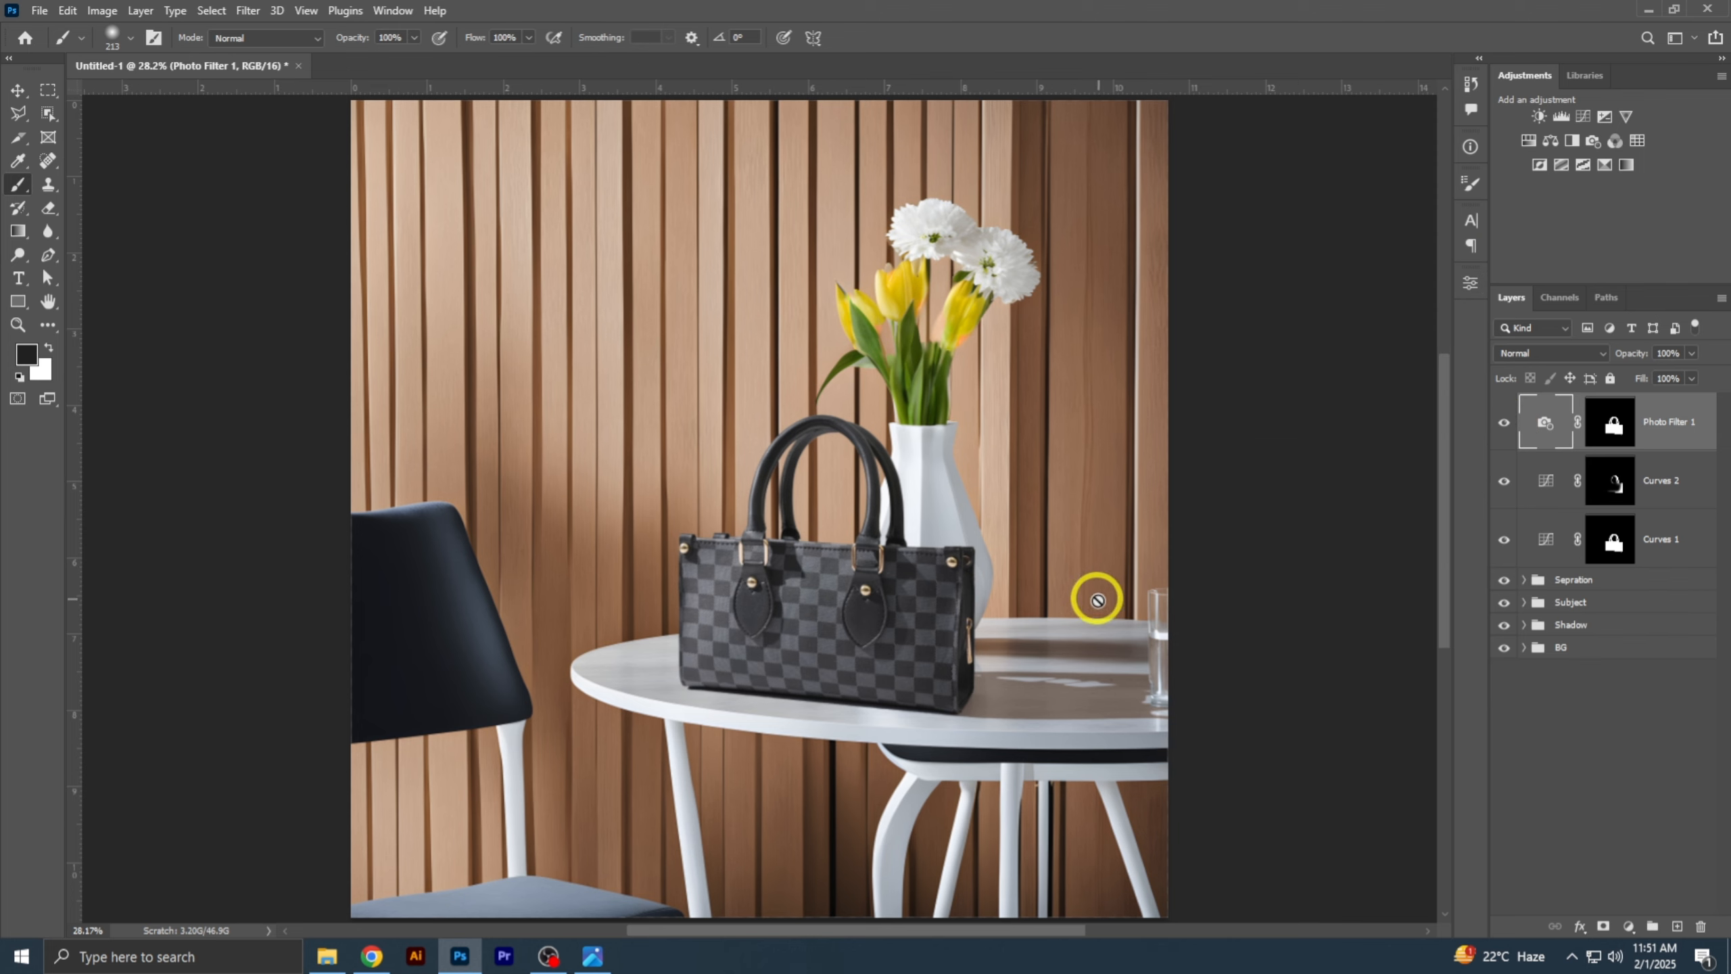
- Add a Brightness/Contrast adjustment limited to the bag with brightness 11 and contrast -3
key(space)
drag(1141, 622, 1104, 570)
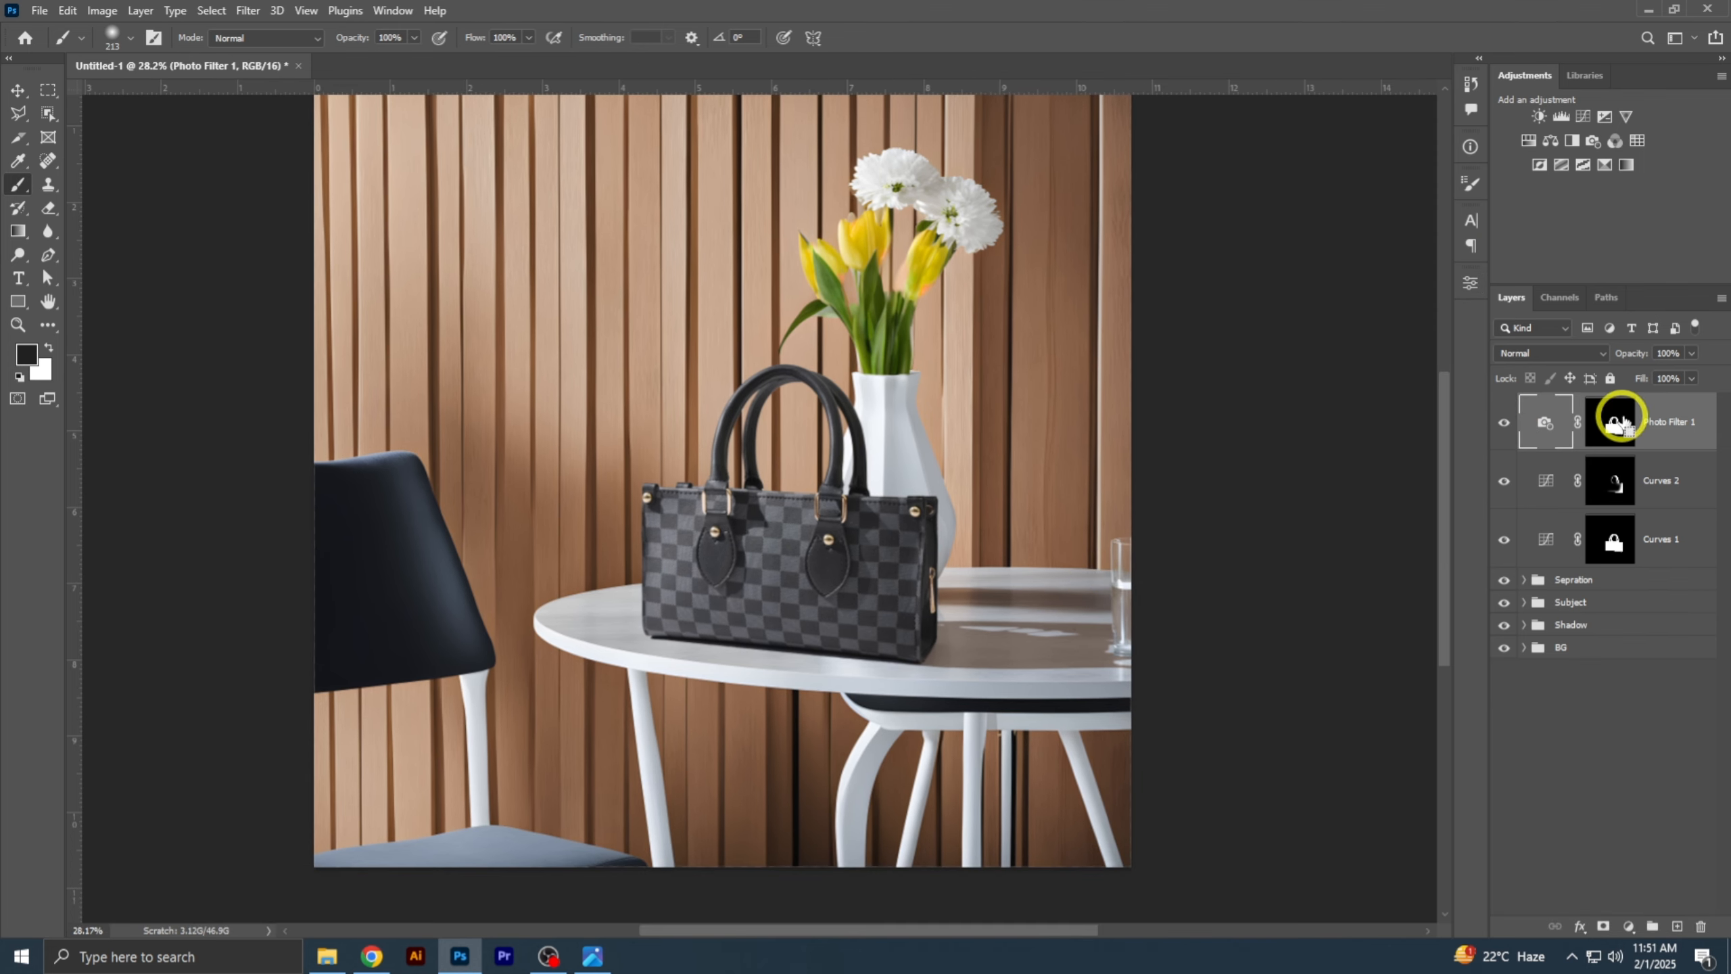
ctrl+click(1614, 421)
click(1539, 115)
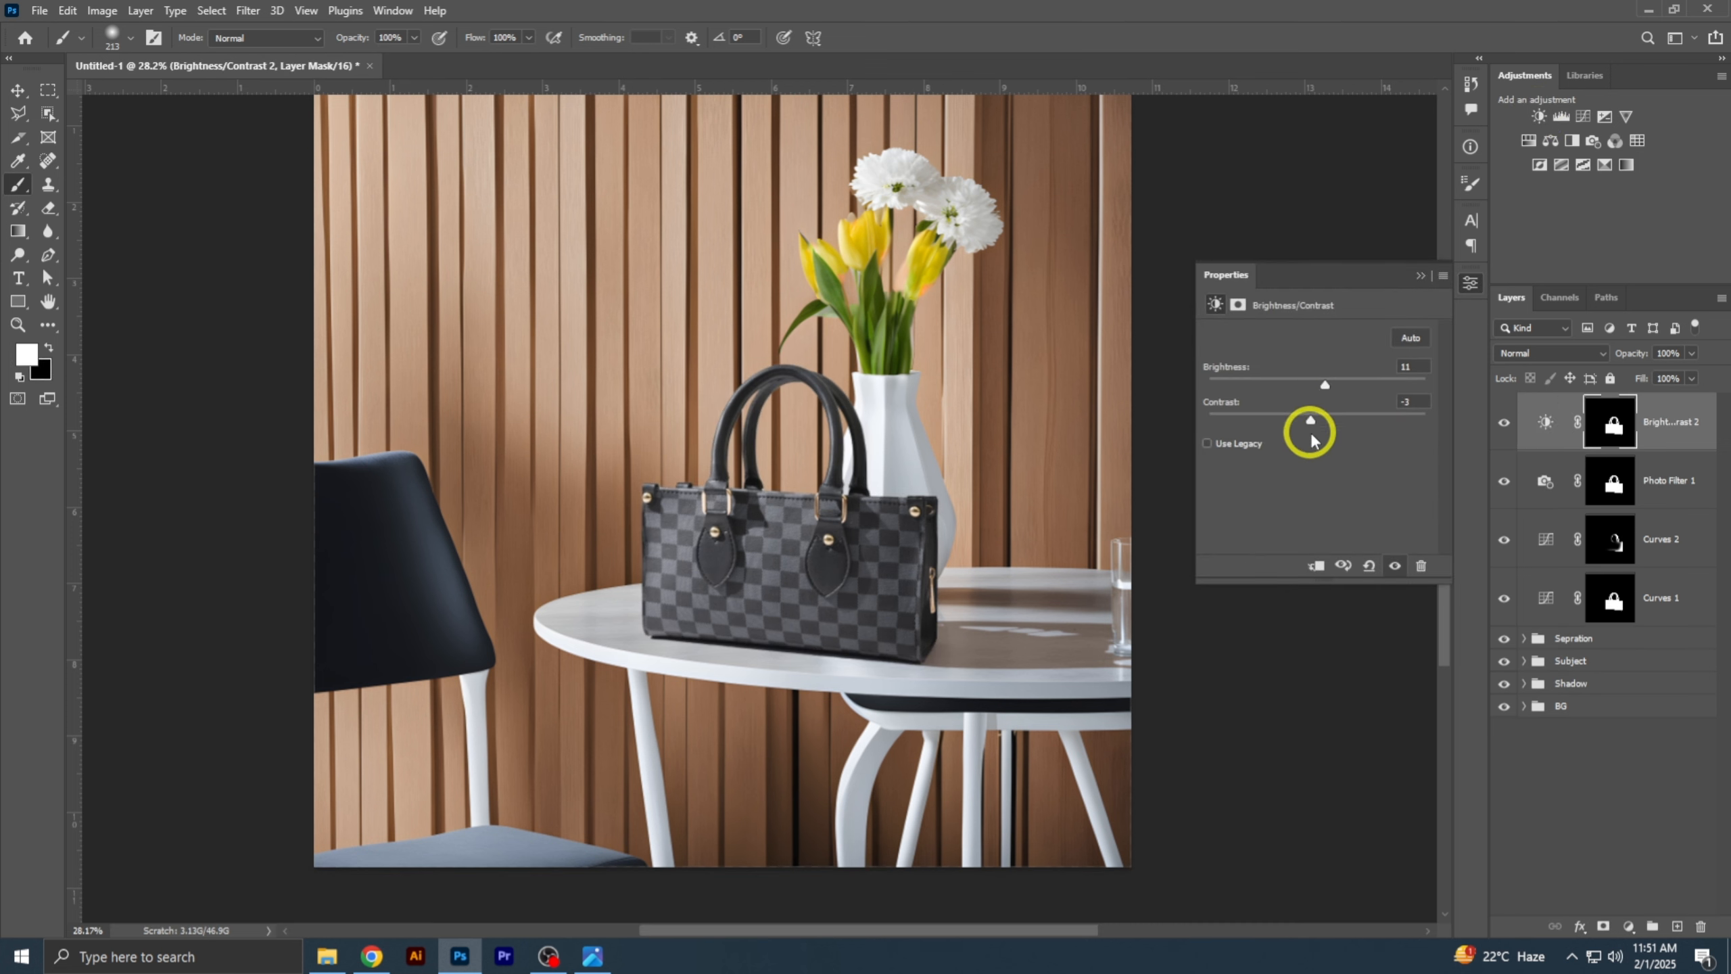
click(1420, 276)
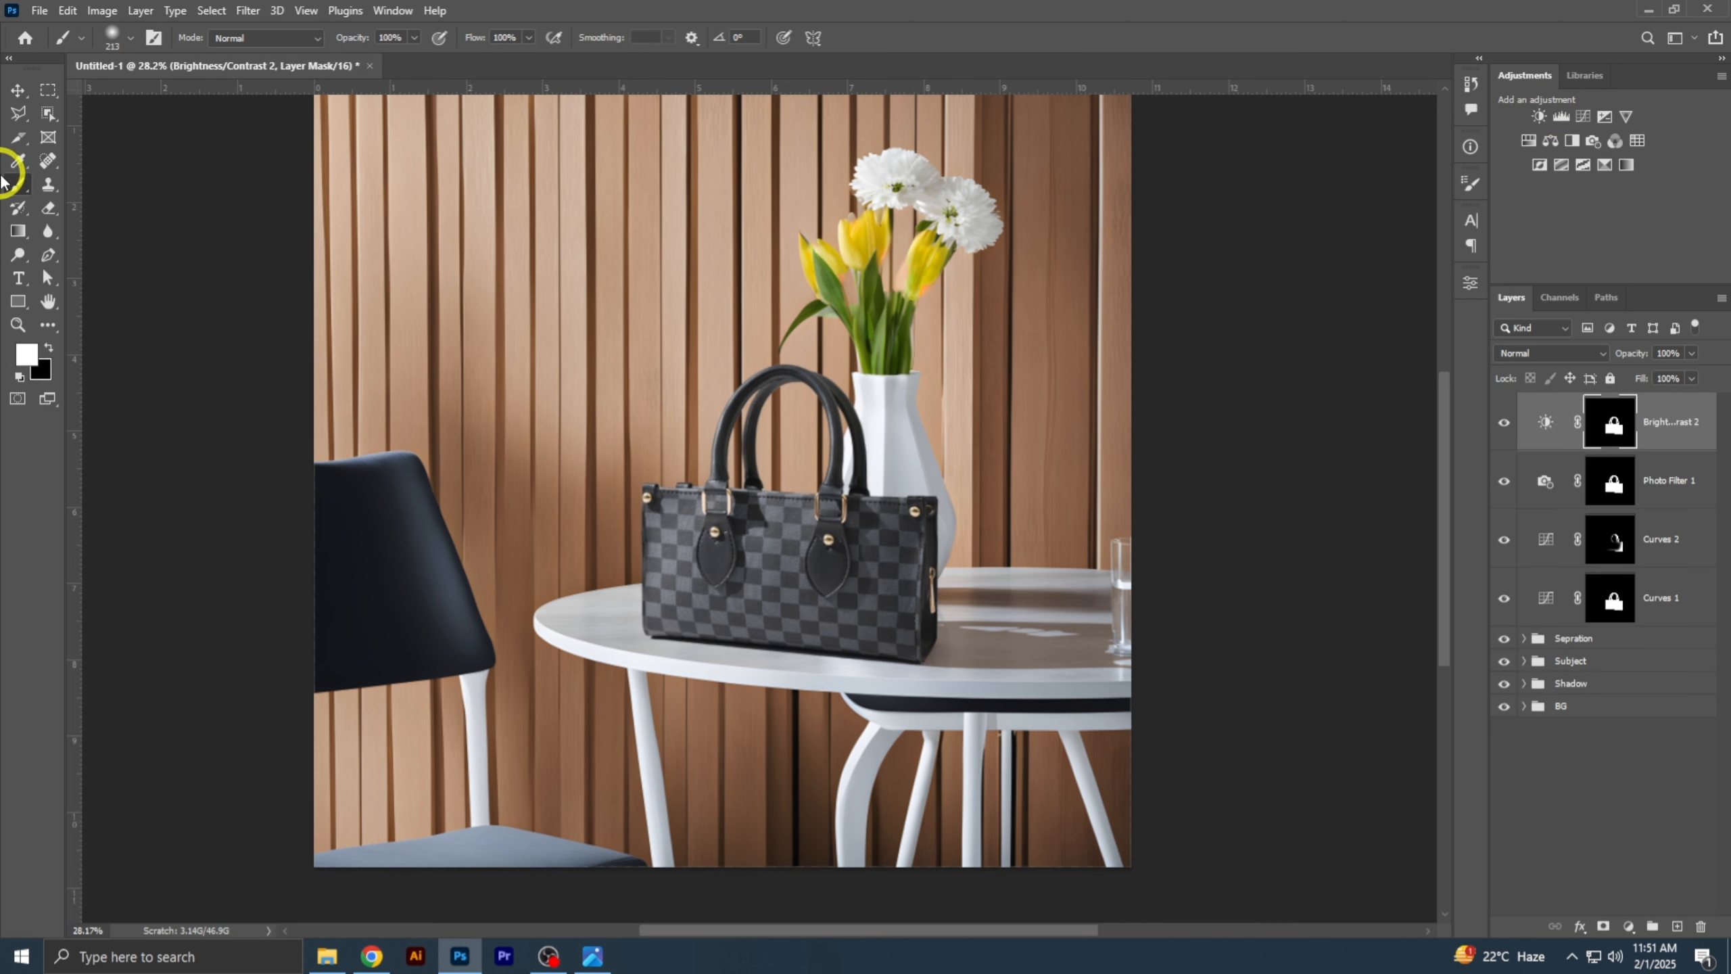
- Paint black on the Brightness/Contrast mask over the bag's shaded right side and handles, and check the adjustment masks
click(54, 353)
mouse_move(937, 620)
mouse_down()
mouse_move(931, 435)
mouse_move(841, 414)
mouse_move(772, 443)
mouse_up()
alt+click(1615, 433)
alt+click(1618, 494)
alt+click(1615, 547)
alt+click(1615, 550)
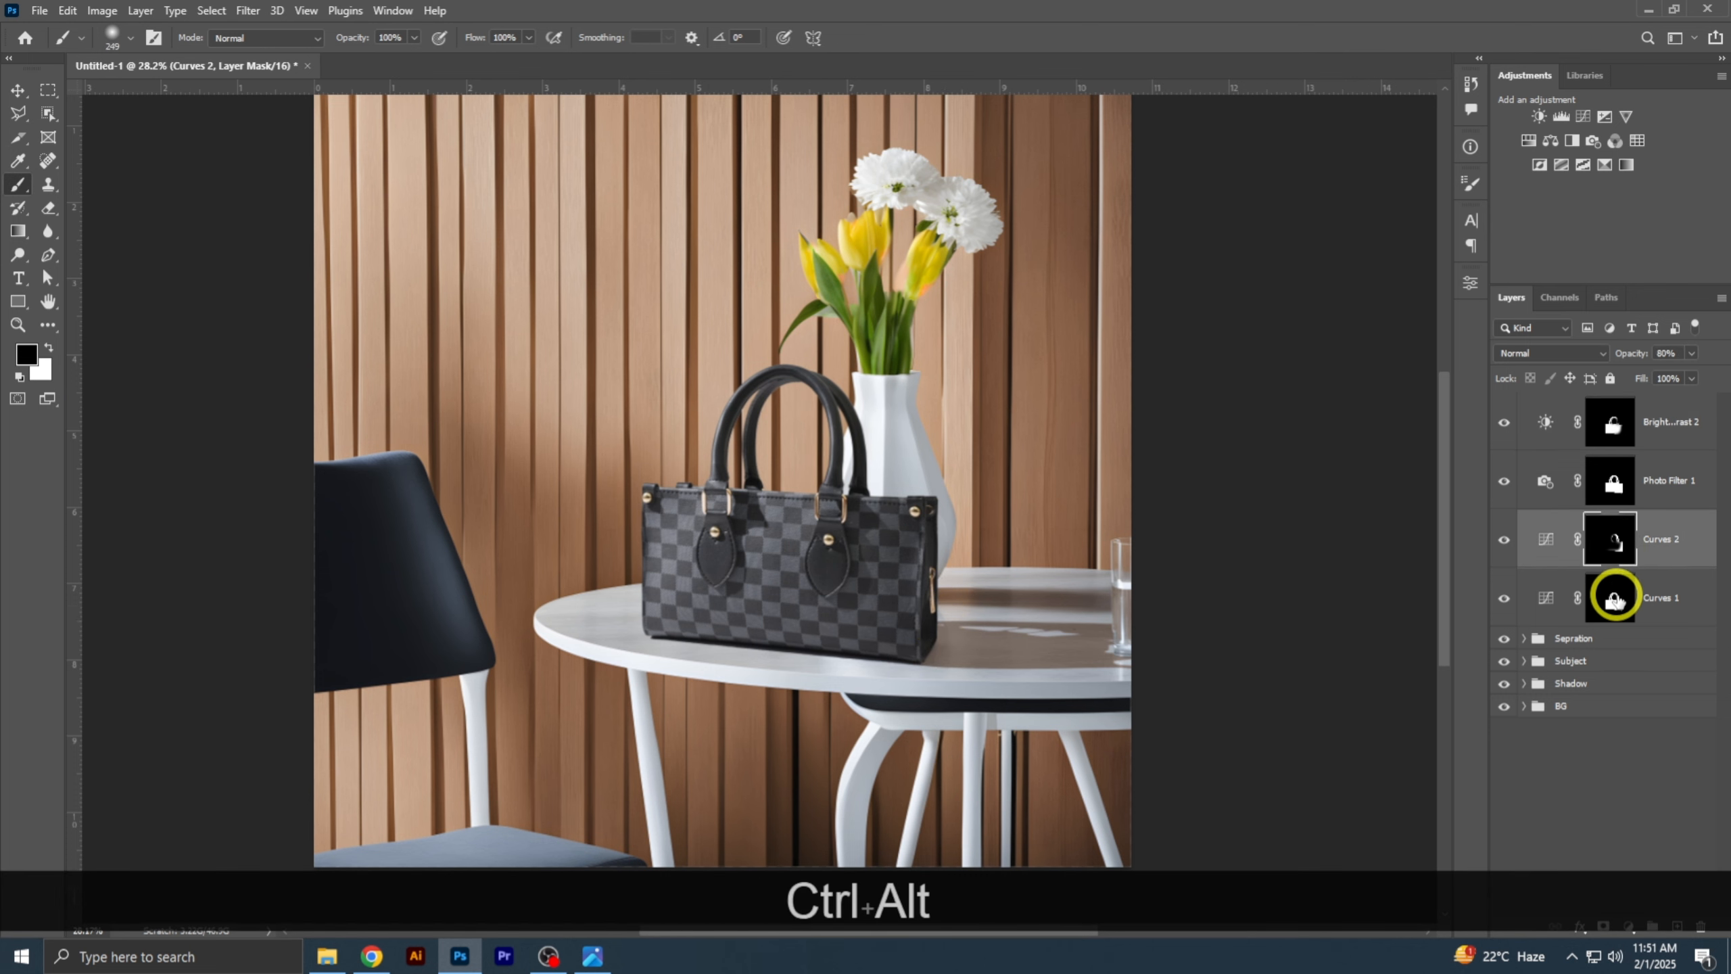
click(1615, 598)
- Group the four bag adjustment layers and name the group Refltion
click(1676, 421)
key(ctrl+0)
click(21, 92)
mouse_move(1503, 594)
mouse_down()
mouse_move(1505, 417)
mouse_move(1504, 597)
mouse_up()
shift+click(1667, 599)
key(ctrl+shift+g)
double_click(1571, 403)
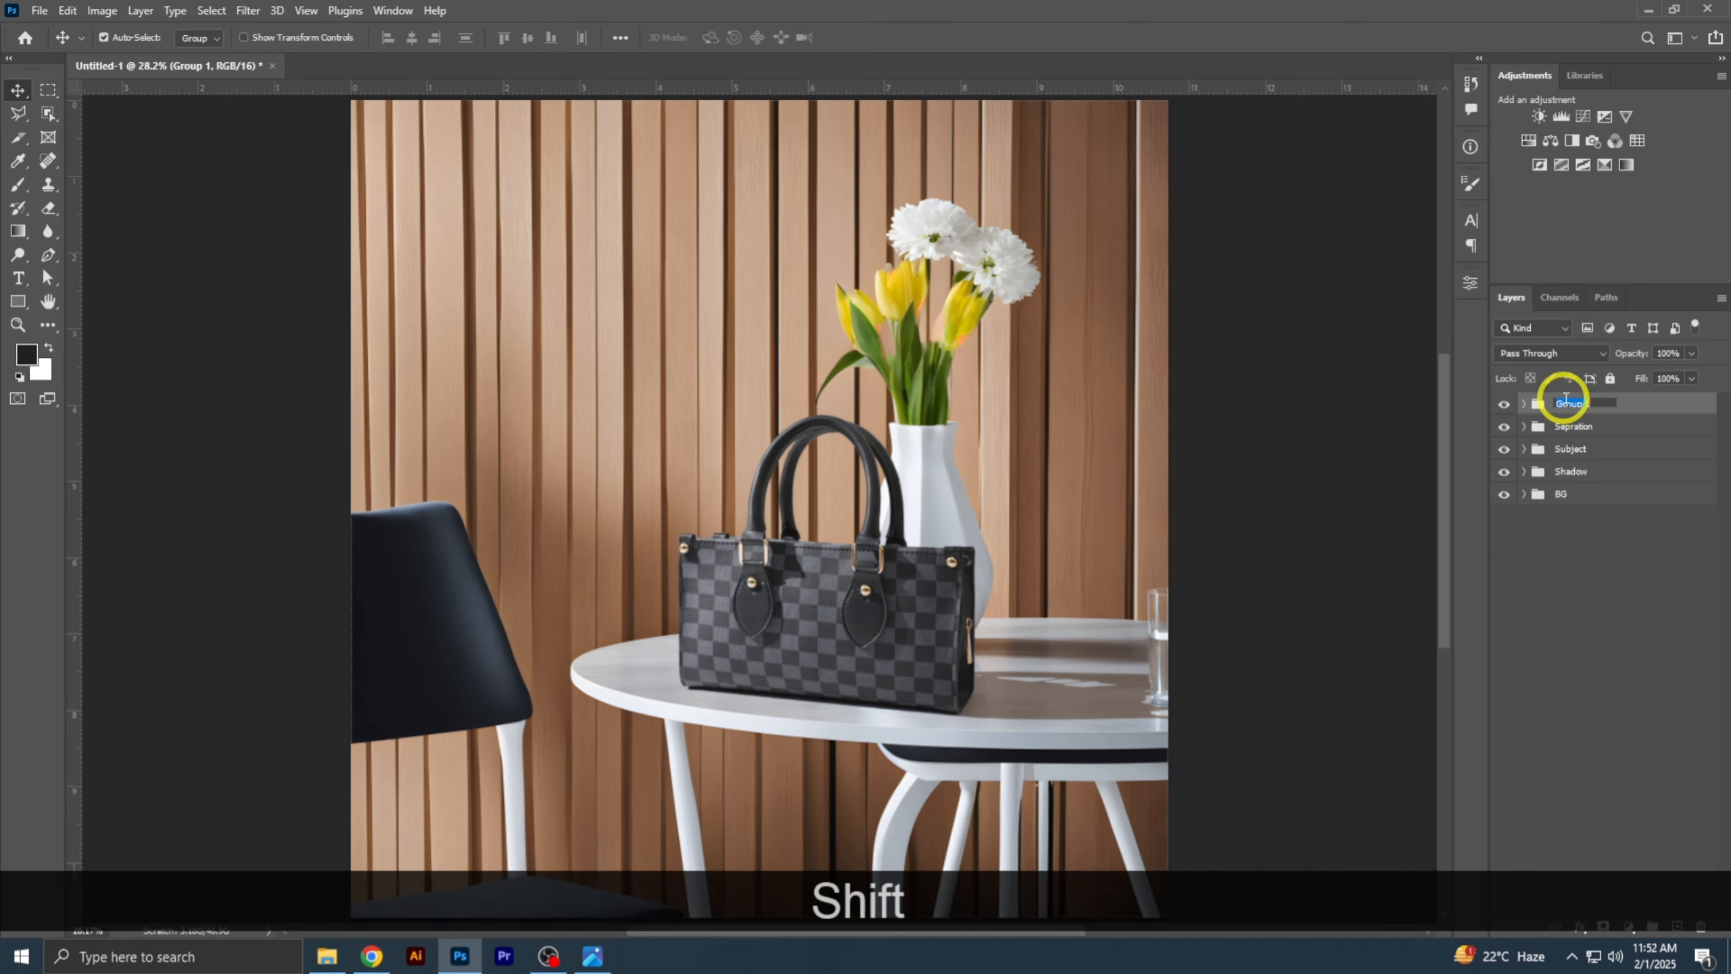
text(Refltion)
key(Return)
scroll(1120, 727, up, 4)
drag(304, 653, 298, 603)
drag(102, 175, 1085, 356)
drag(1086, 356, 893, 333)
drag(525, 410, 695, 530)
drag(695, 530, 648, 539)
key(ctrl+0)
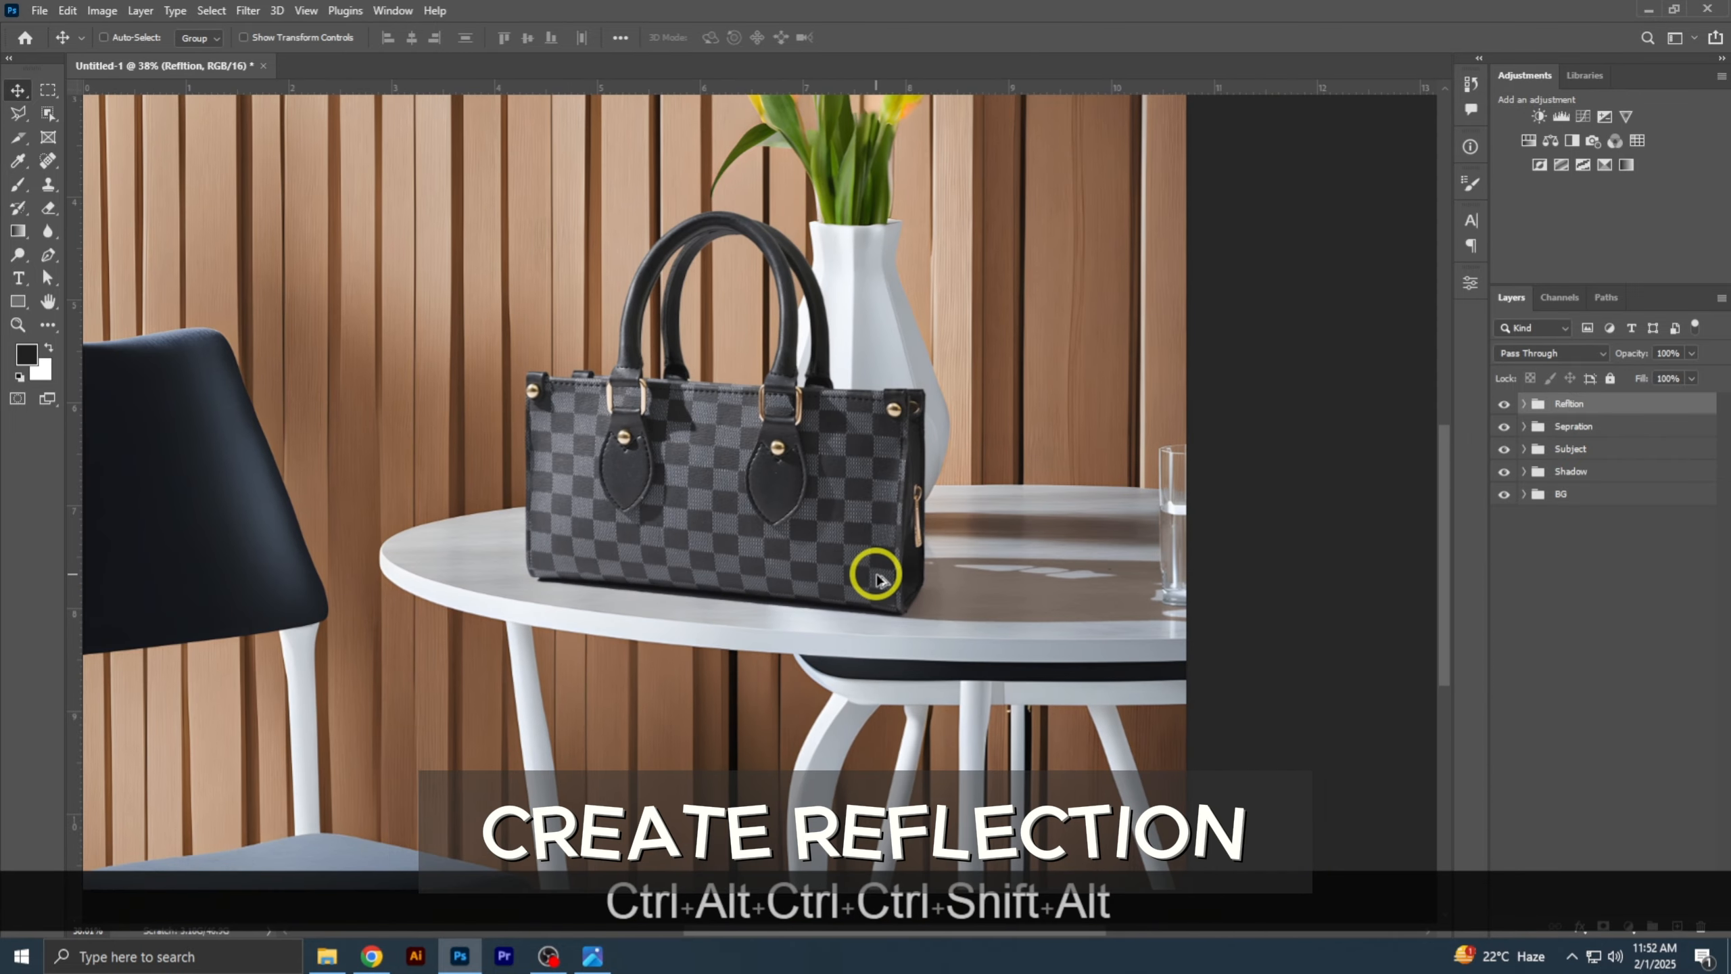
- Stamp all visible layers into a new top layer and mask it with the bag outline loaded from the Subject group
key(ctrl+shift+alt+e)
click(1525, 507)
ctrl+click(1536, 509)
click(1524, 507)
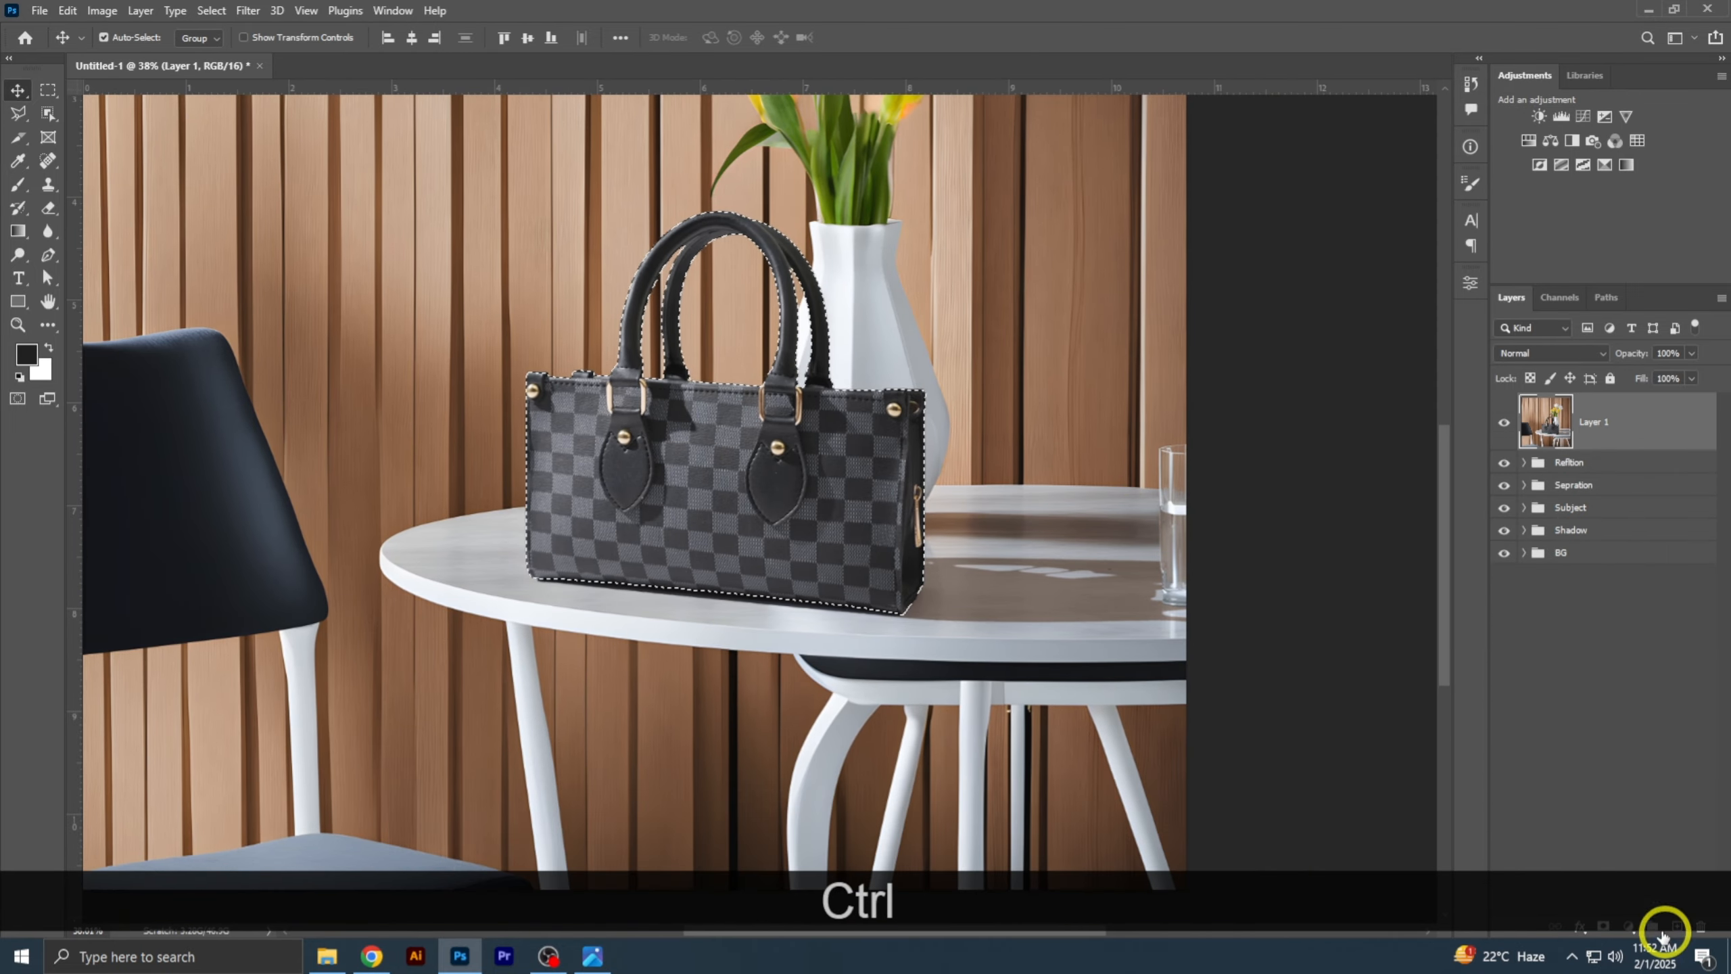
click(1603, 925)
- Free-transform the stamped bag, flip it vertically and move it straight down below the original bag
key(ctrl+t)
right_click(794, 480)
click(852, 829)
drag(816, 229, 820, 760)
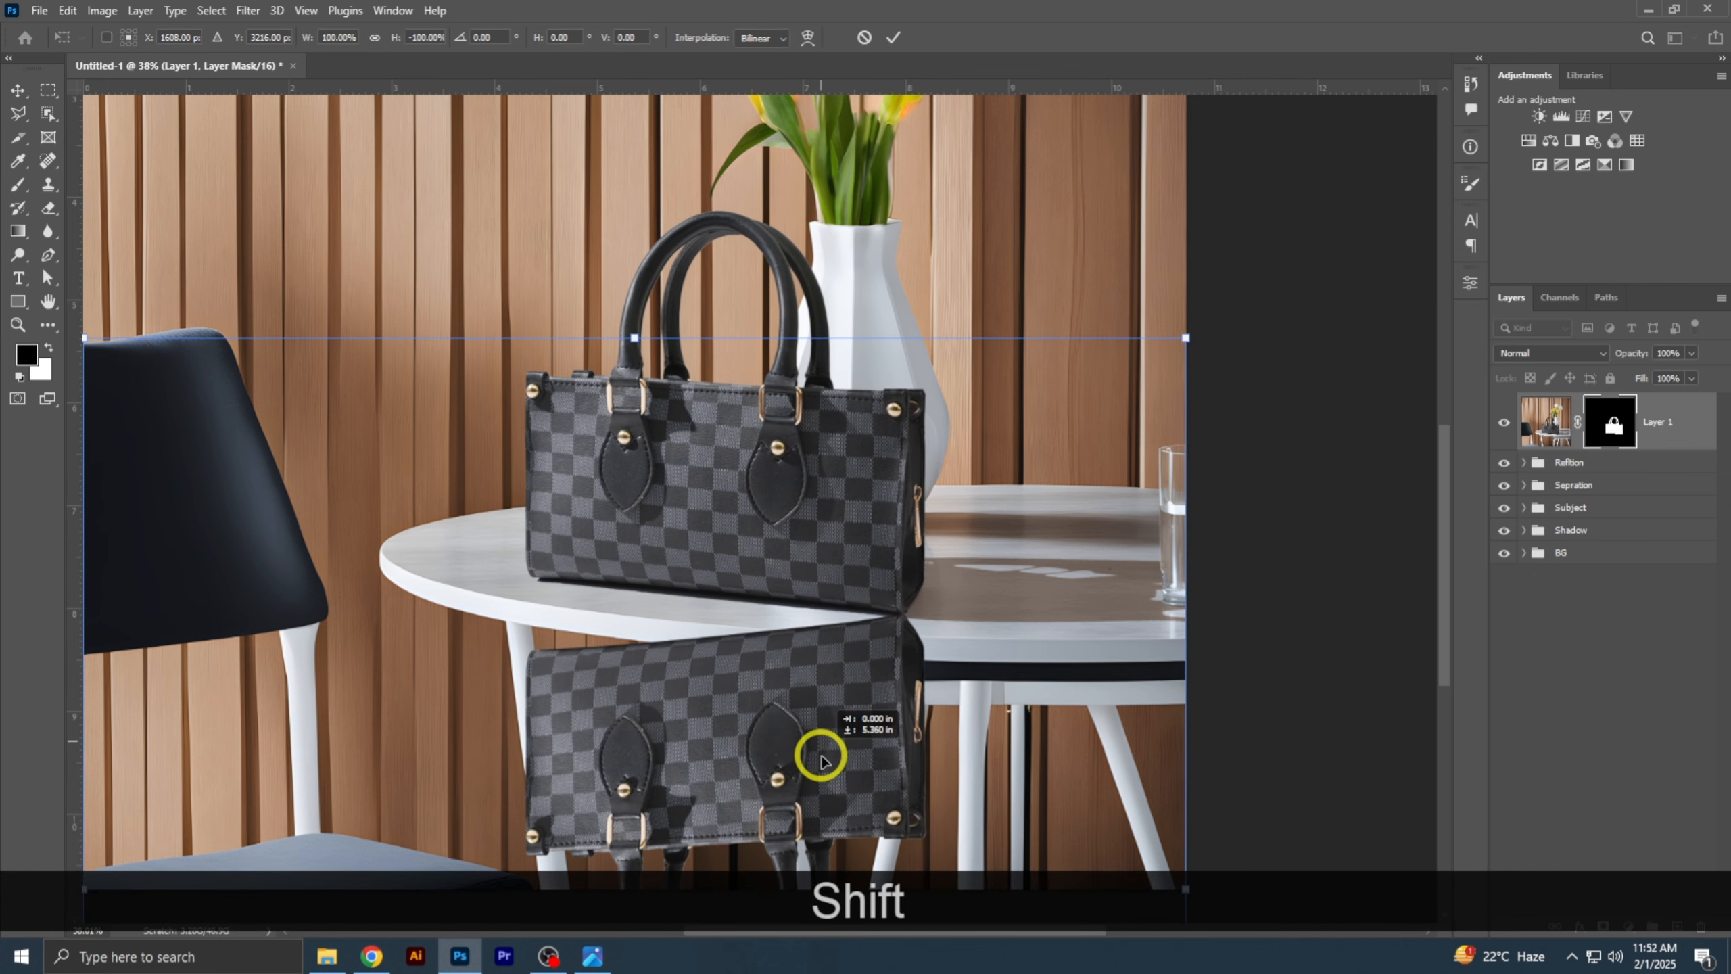
- Rotate, scale and skew the flipped bag so its base edge lines up with the original bag's base, and apply the transform
scroll(694, 558, down, 5)
drag(315, 420, 355, 271)
drag(837, 675, 787, 695)
drag(948, 440, 979, 450)
drag(853, 588, 840, 579)
drag(966, 440, 994, 479)
drag(843, 645, 827, 619)
drag(276, 255, 270, 277)
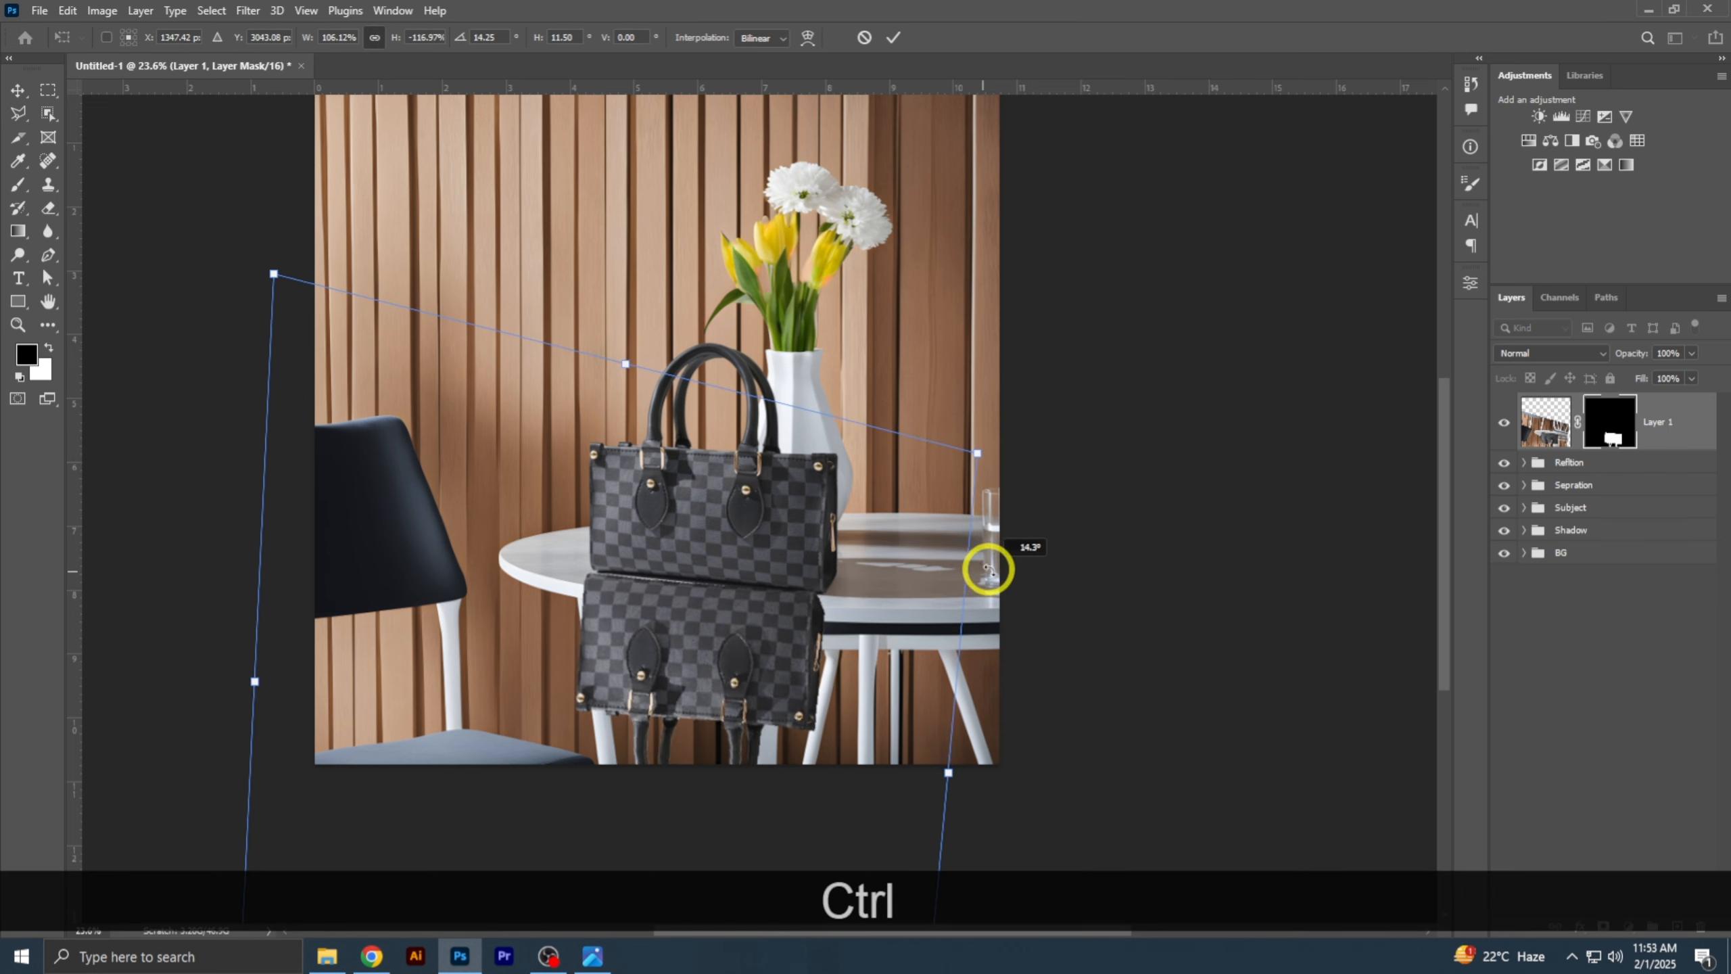
drag(892, 613, 902, 609)
key(Return)
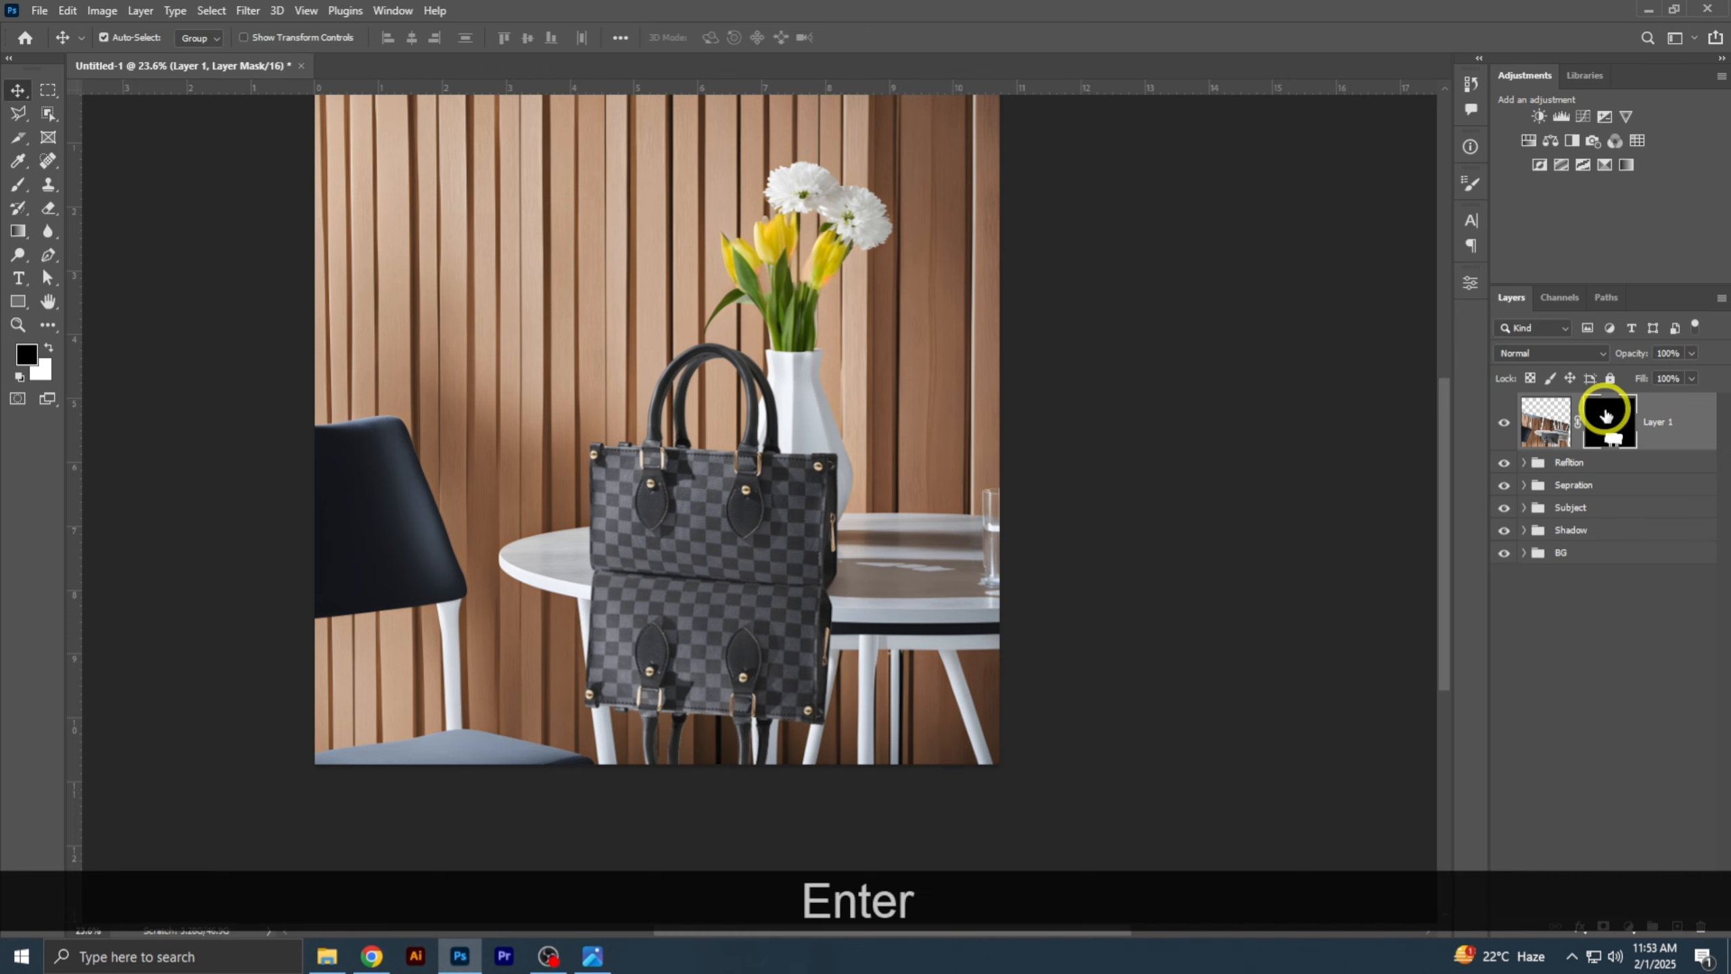
- Open Liquify on the flipped bag layer's image and show a backdrop of All Layers in Blend mode at 69 opacity
click(1545, 421)
key(ctrl+shift+x)
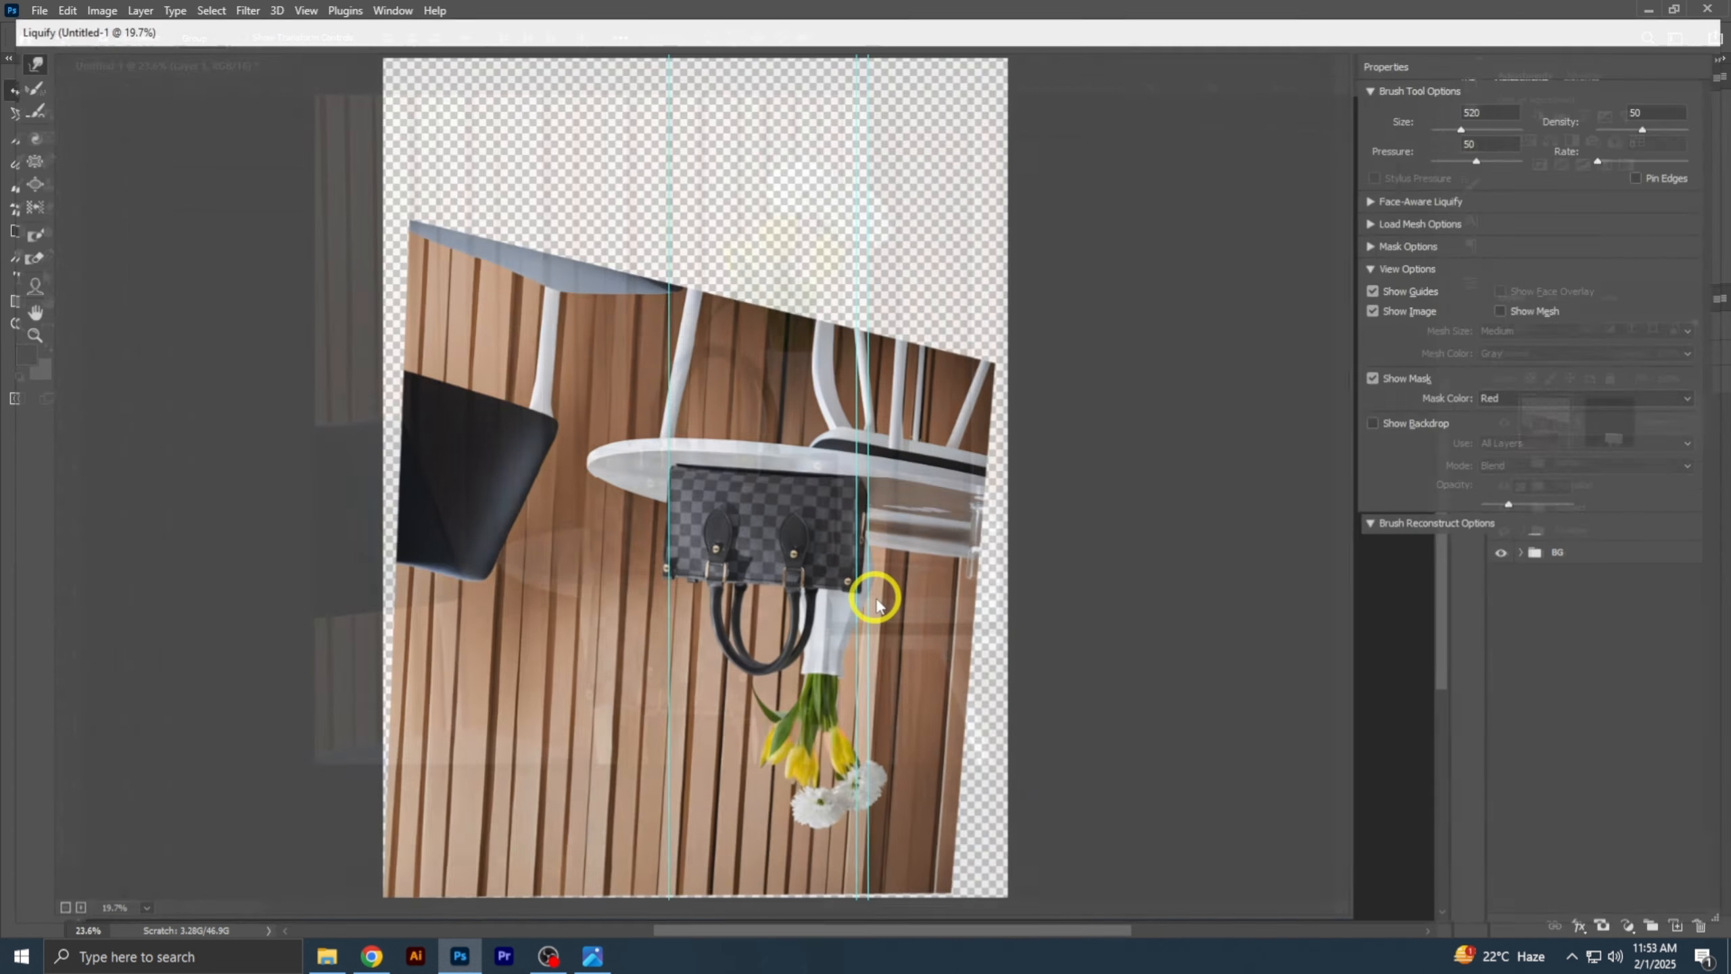
click(1417, 423)
click(1554, 443)
click(1545, 487)
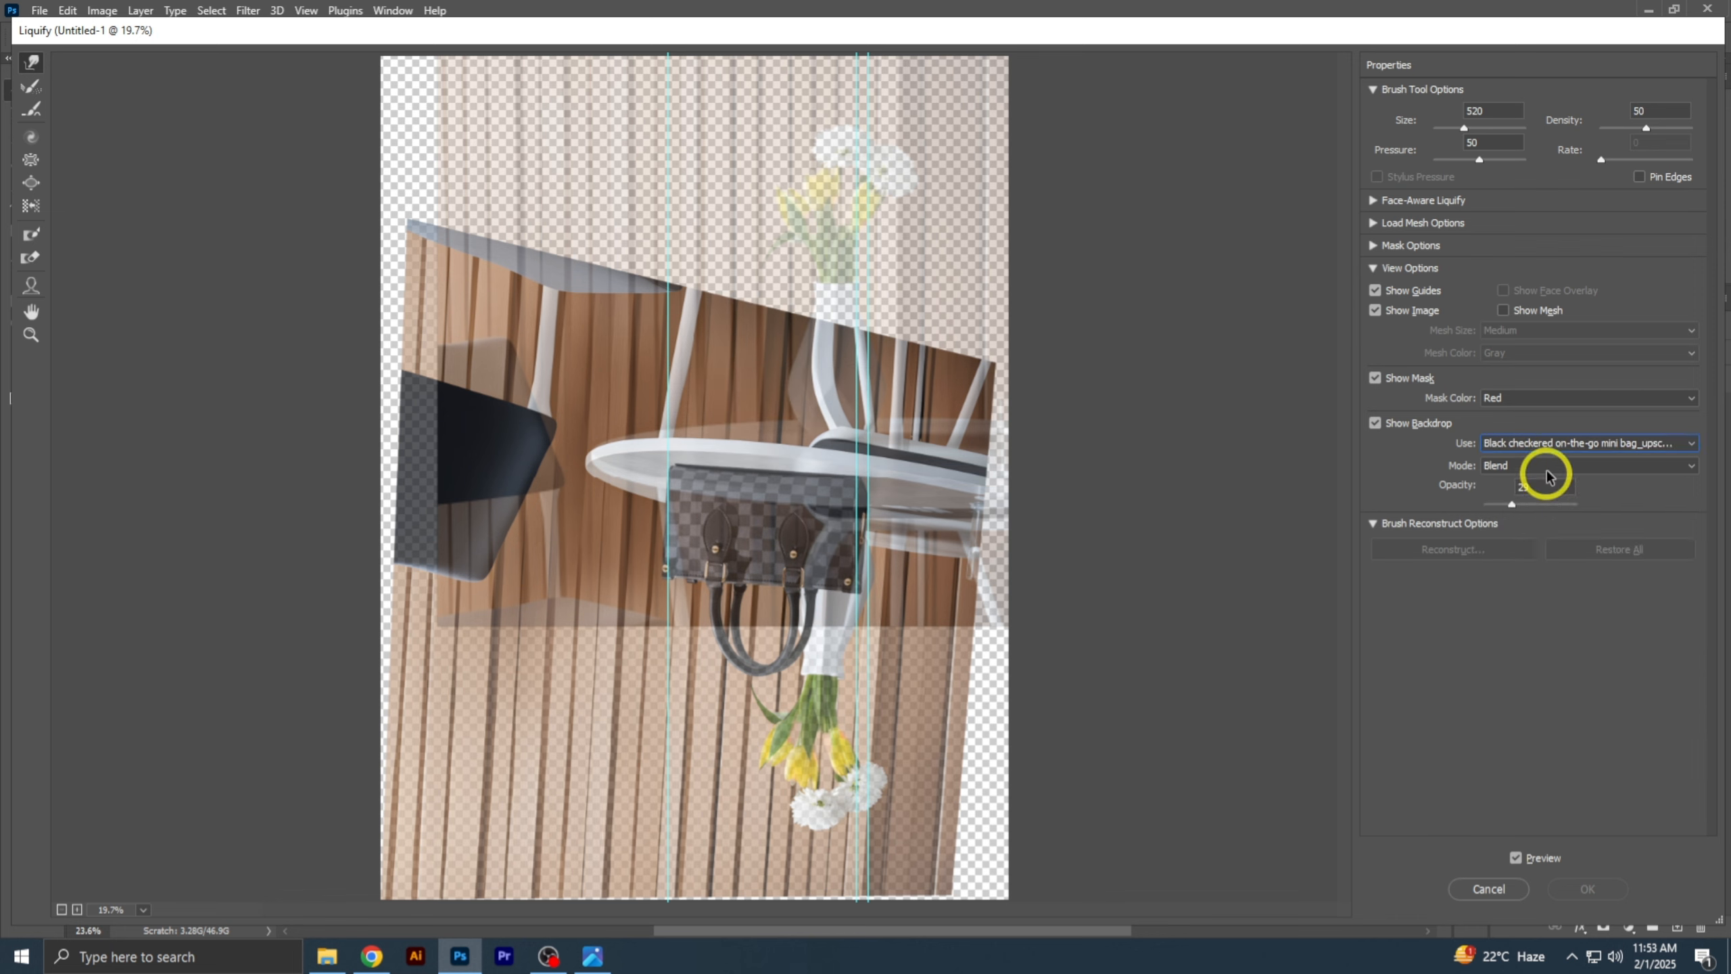
click(1545, 442)
click(1521, 460)
scroll(1022, 506, up, 4)
scroll(1032, 509, up, 2)
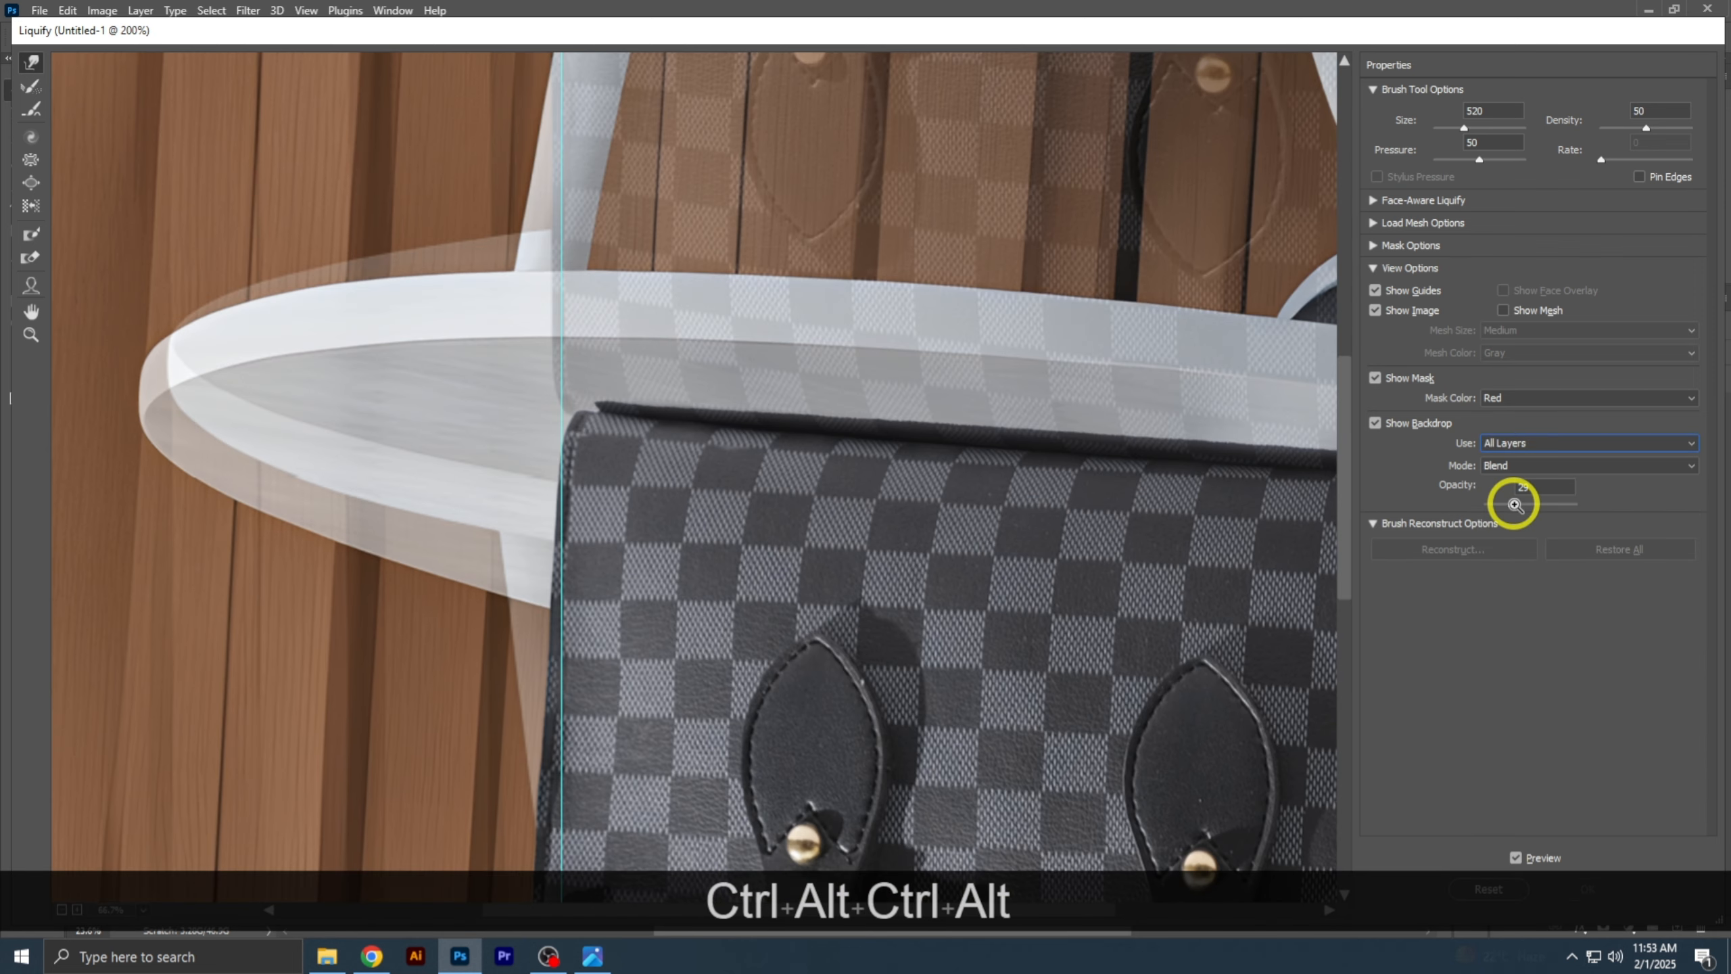
mouse_move(1083, 529)
mouse_down()
mouse_move(457, 494)
mouse_move(980, 556)
mouse_up()
scroll(750, 518, down, 2)
drag(1527, 509, 1547, 508)
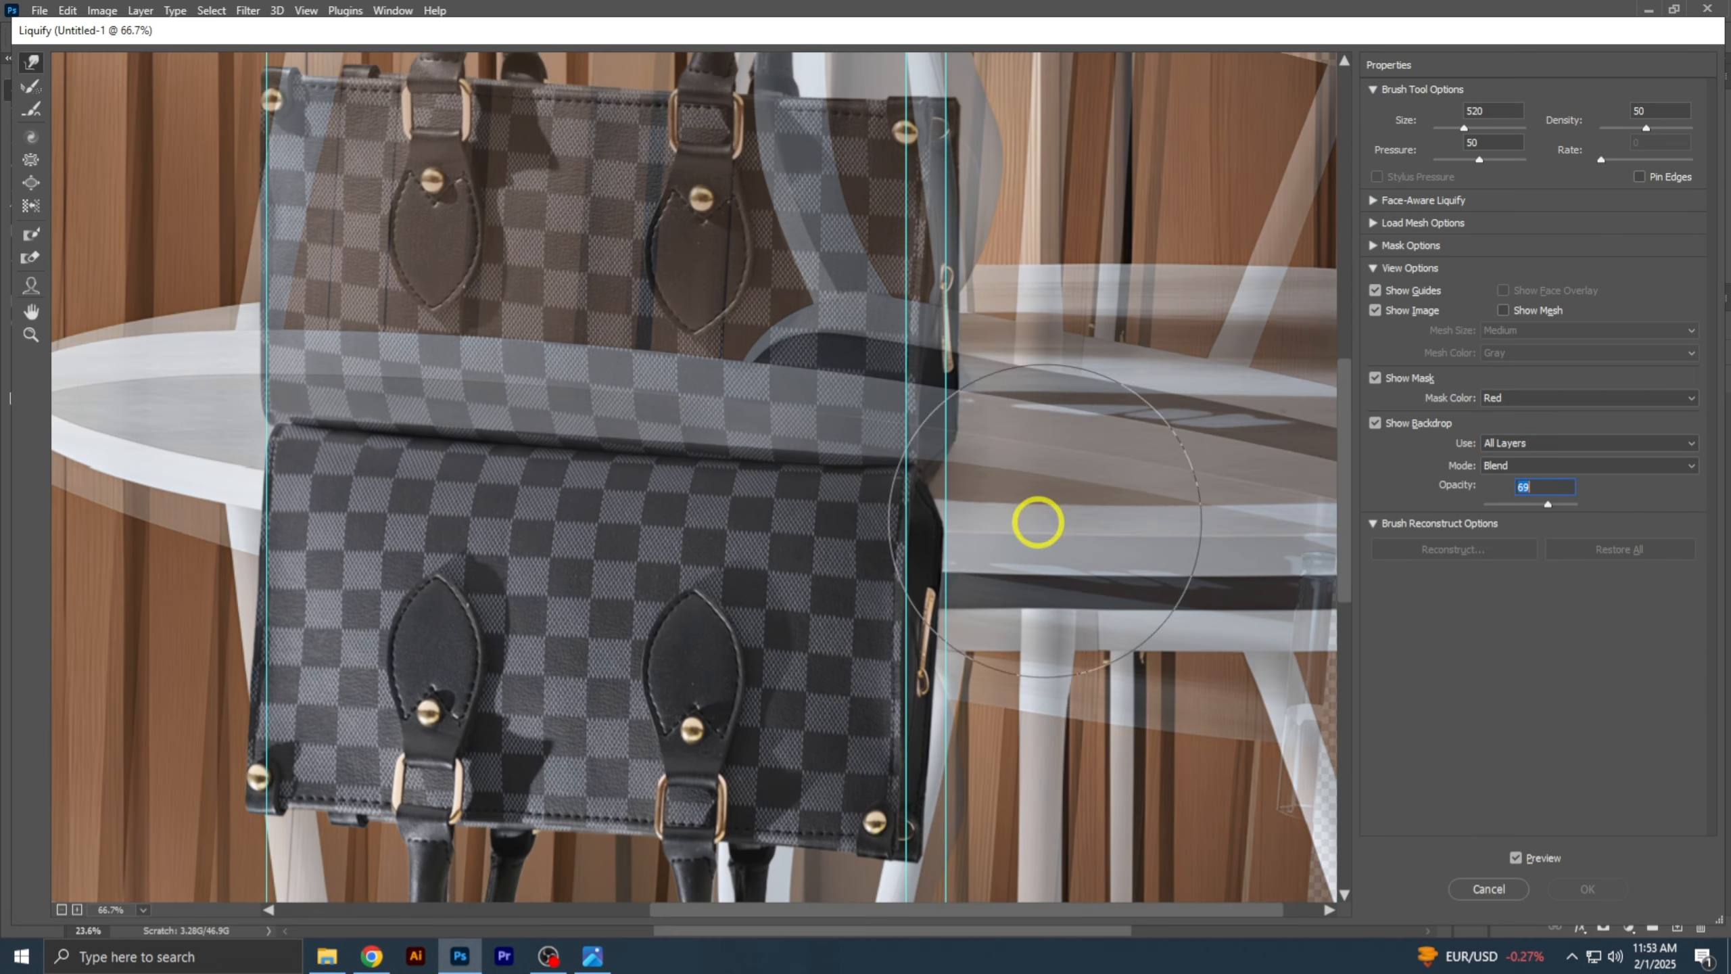
- Push the flipped bag's right and left base corners toward the original bag's base with Liquify's Forward Warp brush at size 211
key(ctrl+z)
drag(1033, 513, 886, 510)
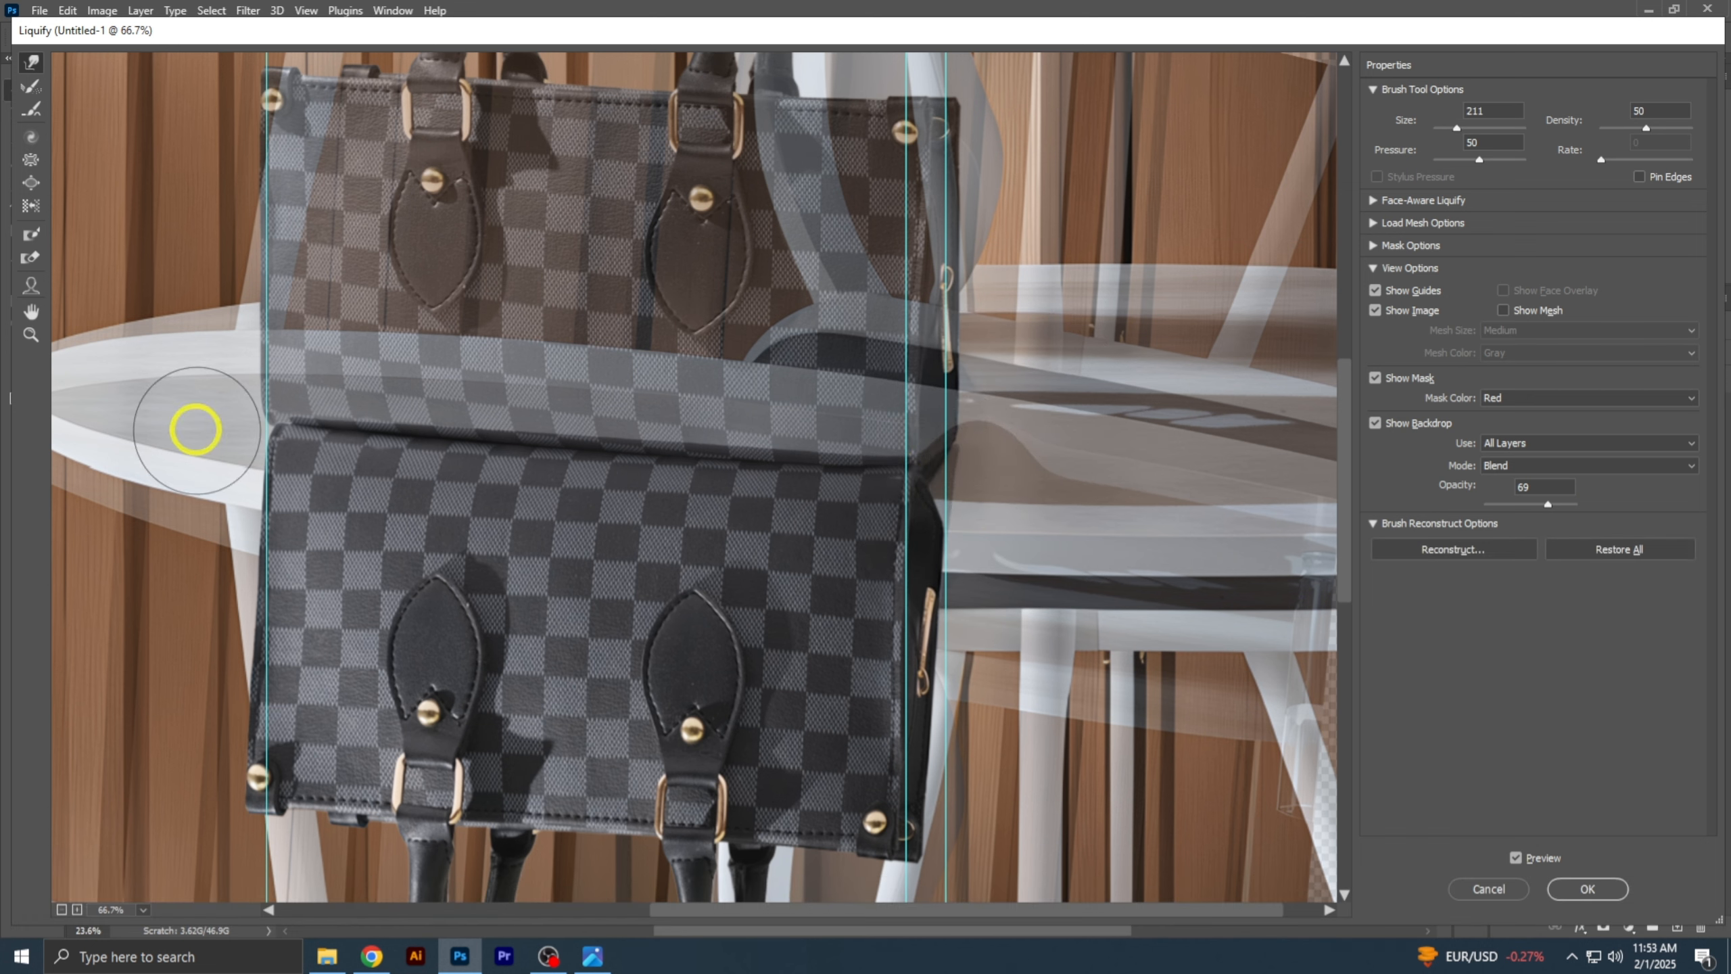
mouse_move(346, 438)
mouse_down()
mouse_move(777, 502)
mouse_move(815, 457)
mouse_move(491, 460)
mouse_up()
- Hide the Liquify backdrop, refine the flipped bag's right base corner, apply the warp, and repeat it on the layer's mask
click(1376, 426)
key(ctrl+plus)
key(ctrl+plus)
drag(1171, 476, 429, 471)
drag(654, 467, 439, 471)
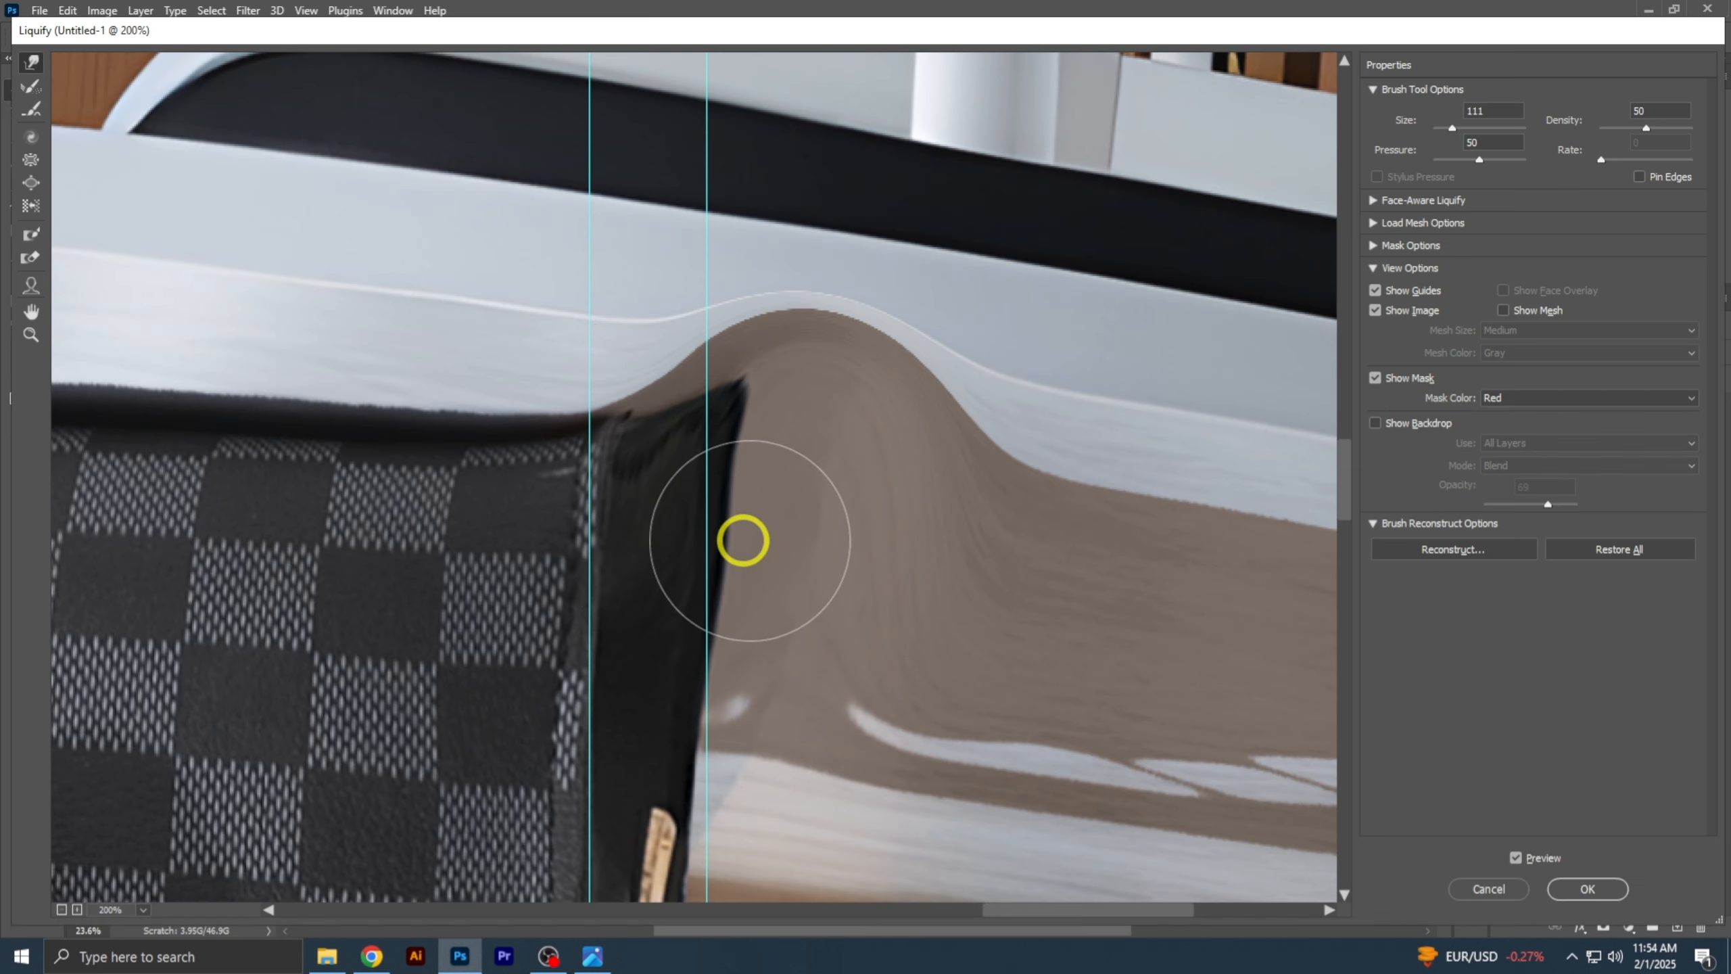
click(1587, 888)
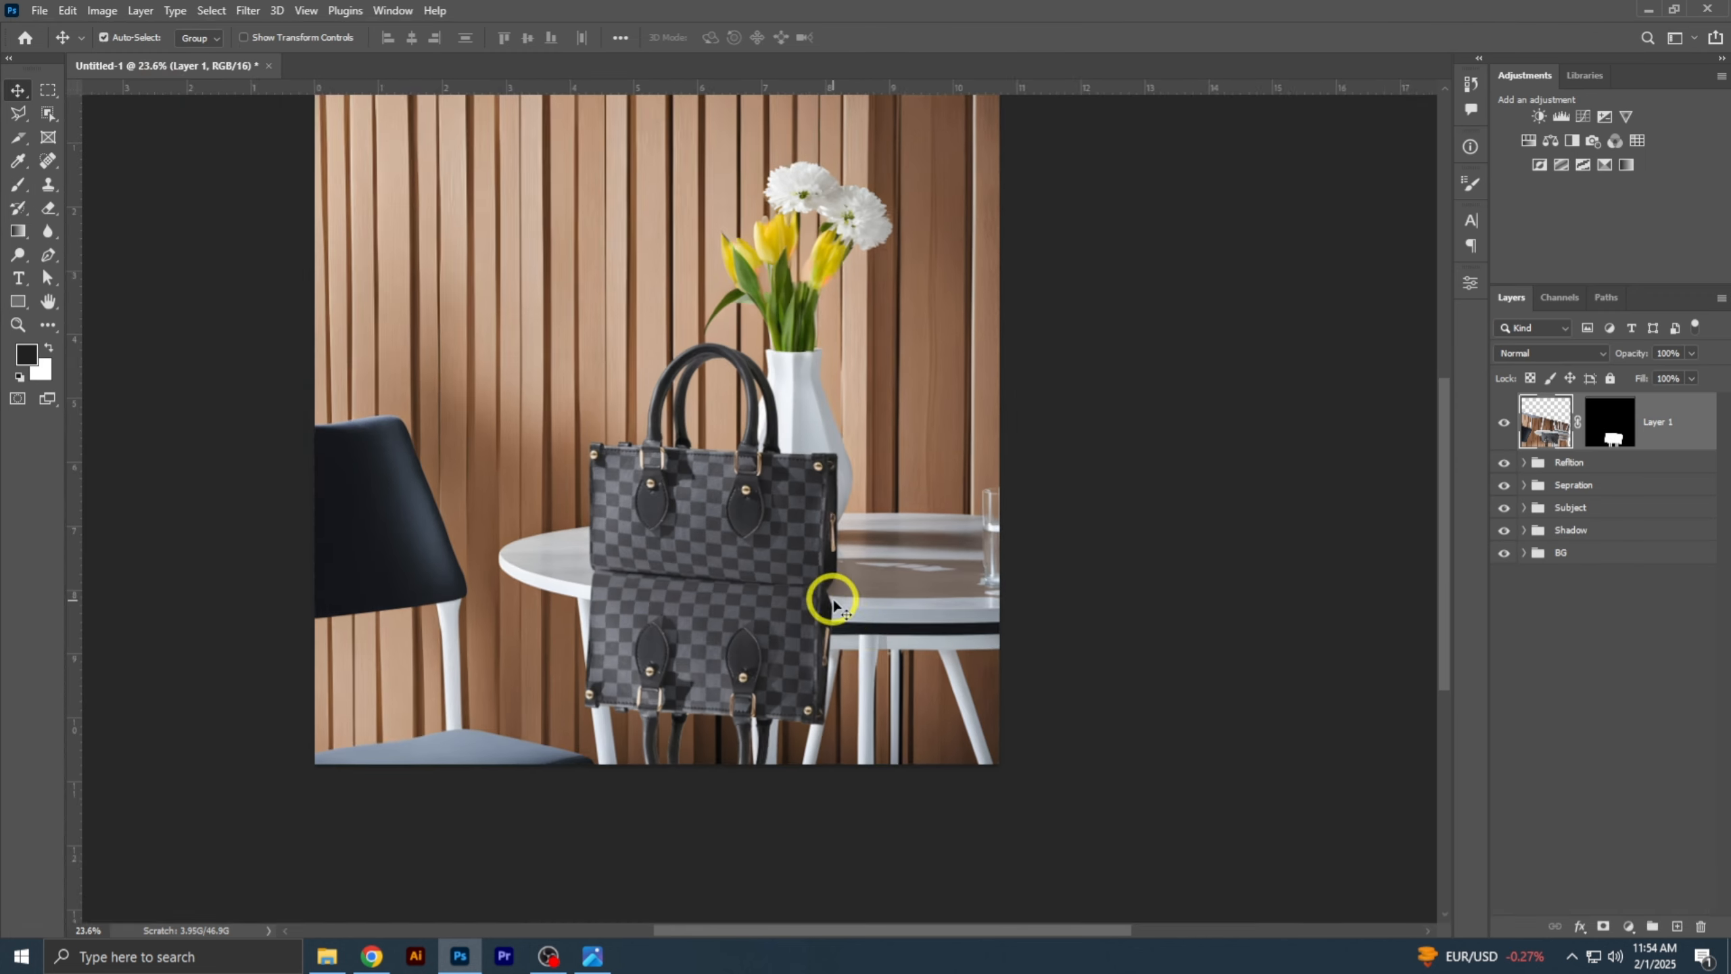
click(248, 11)
click(293, 28)
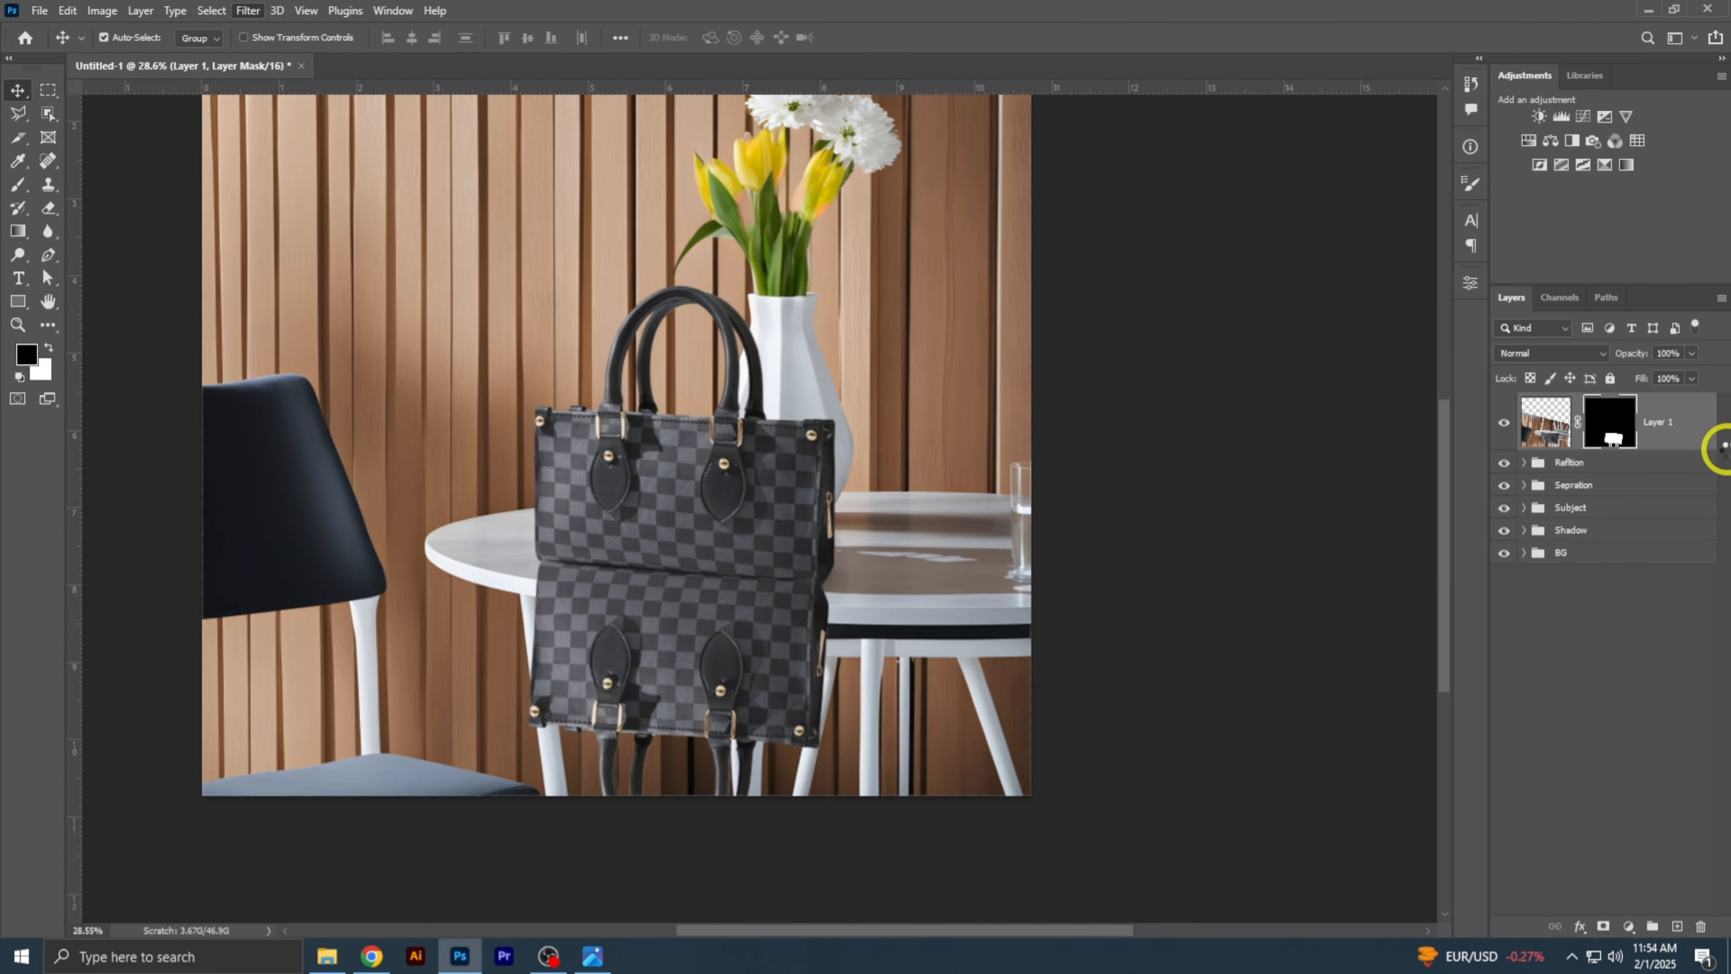
- Hide the flipped bag layer and make the background photo in the BG group active for the Object Selection tool
scroll(608, 634, up, 2)
scroll(609, 634, up, 4)
drag(954, 561, 962, 472)
click(1503, 422)
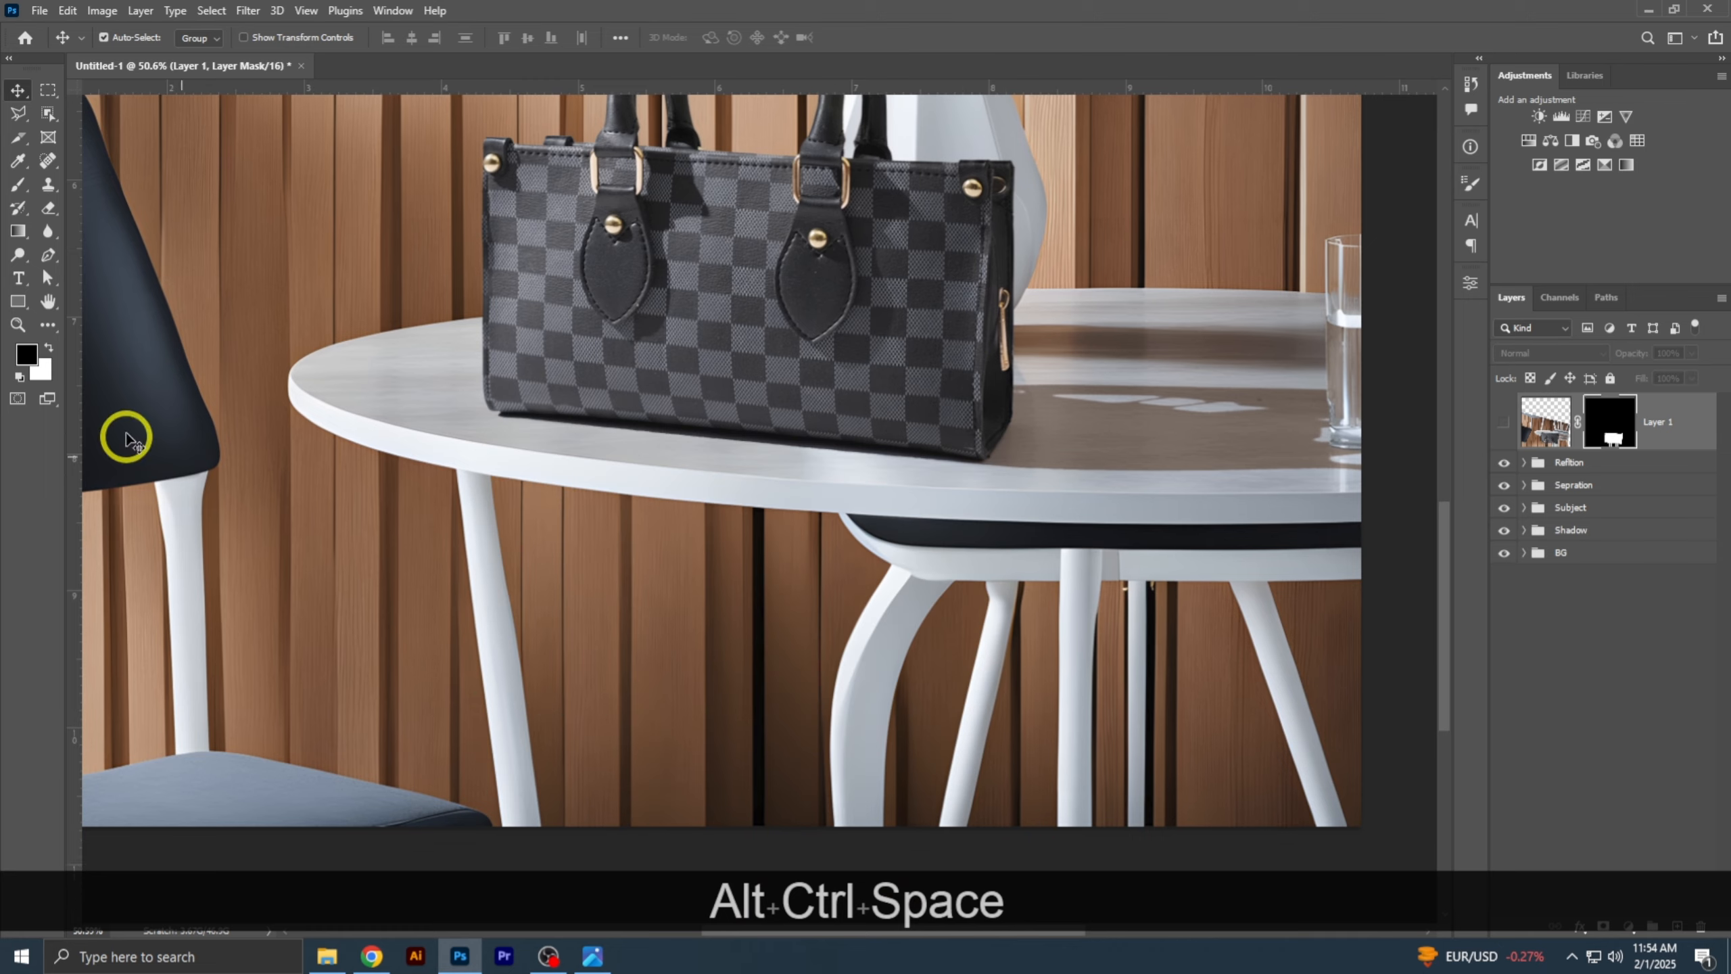
click(48, 114)
scroll(538, 392, up, 3)
click(1592, 462)
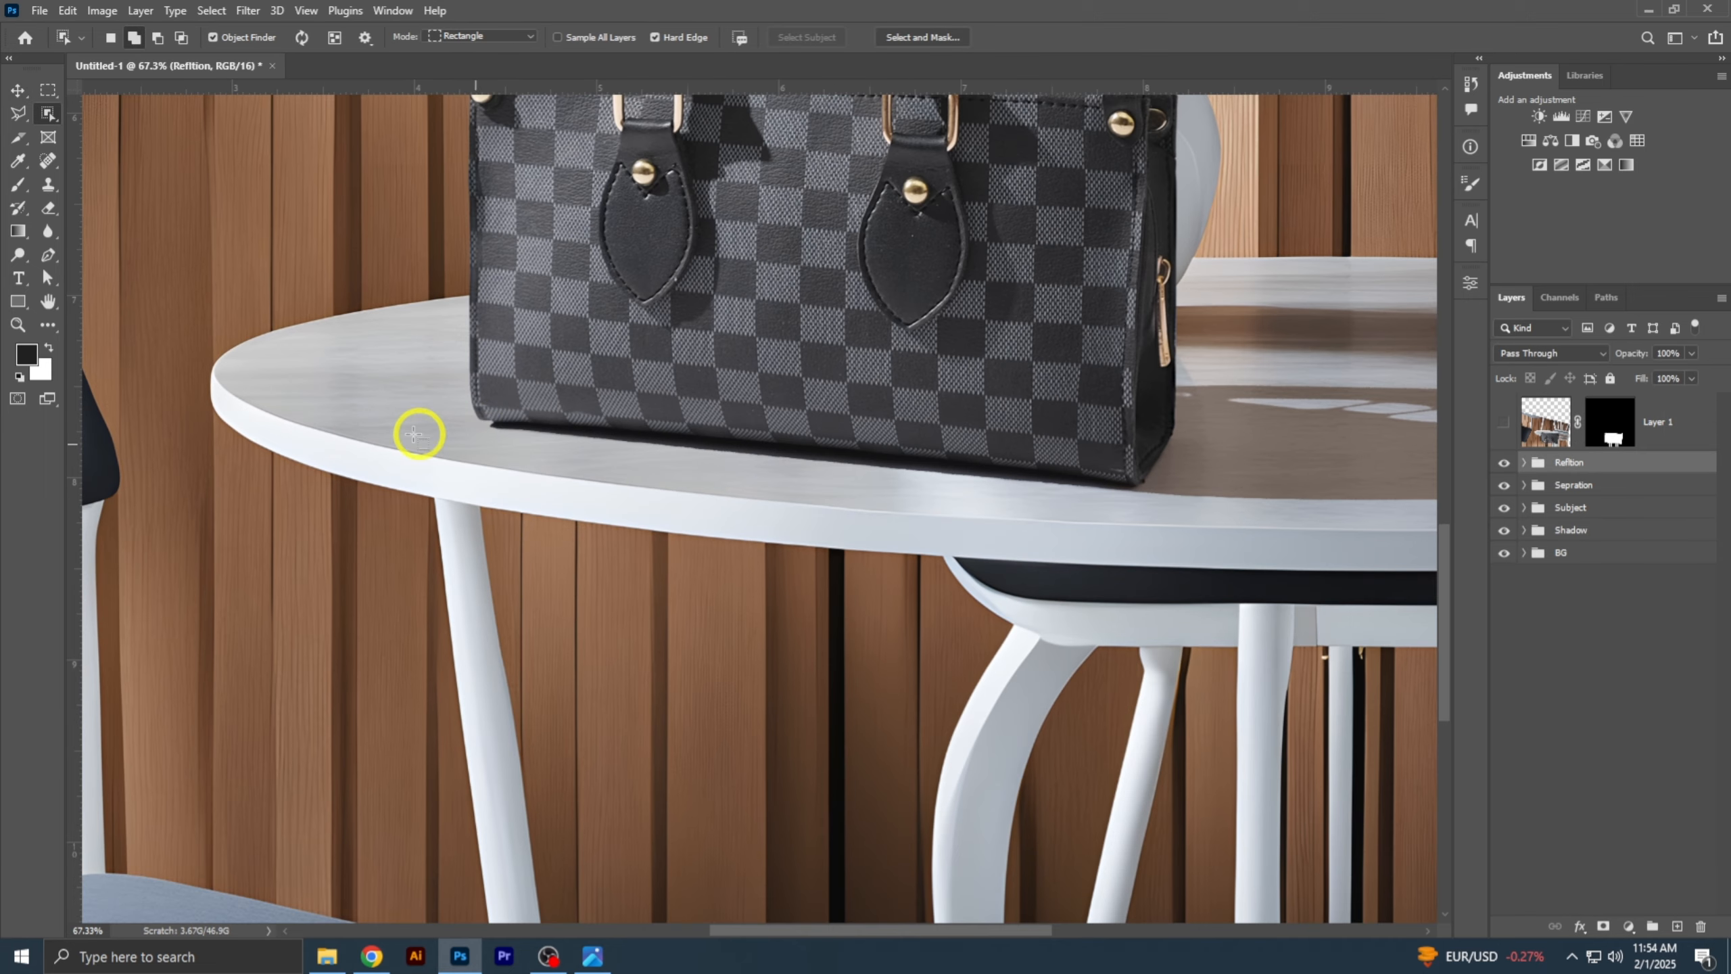
click(1524, 553)
click(1619, 595)
drag(1239, 601, 1312, 591)
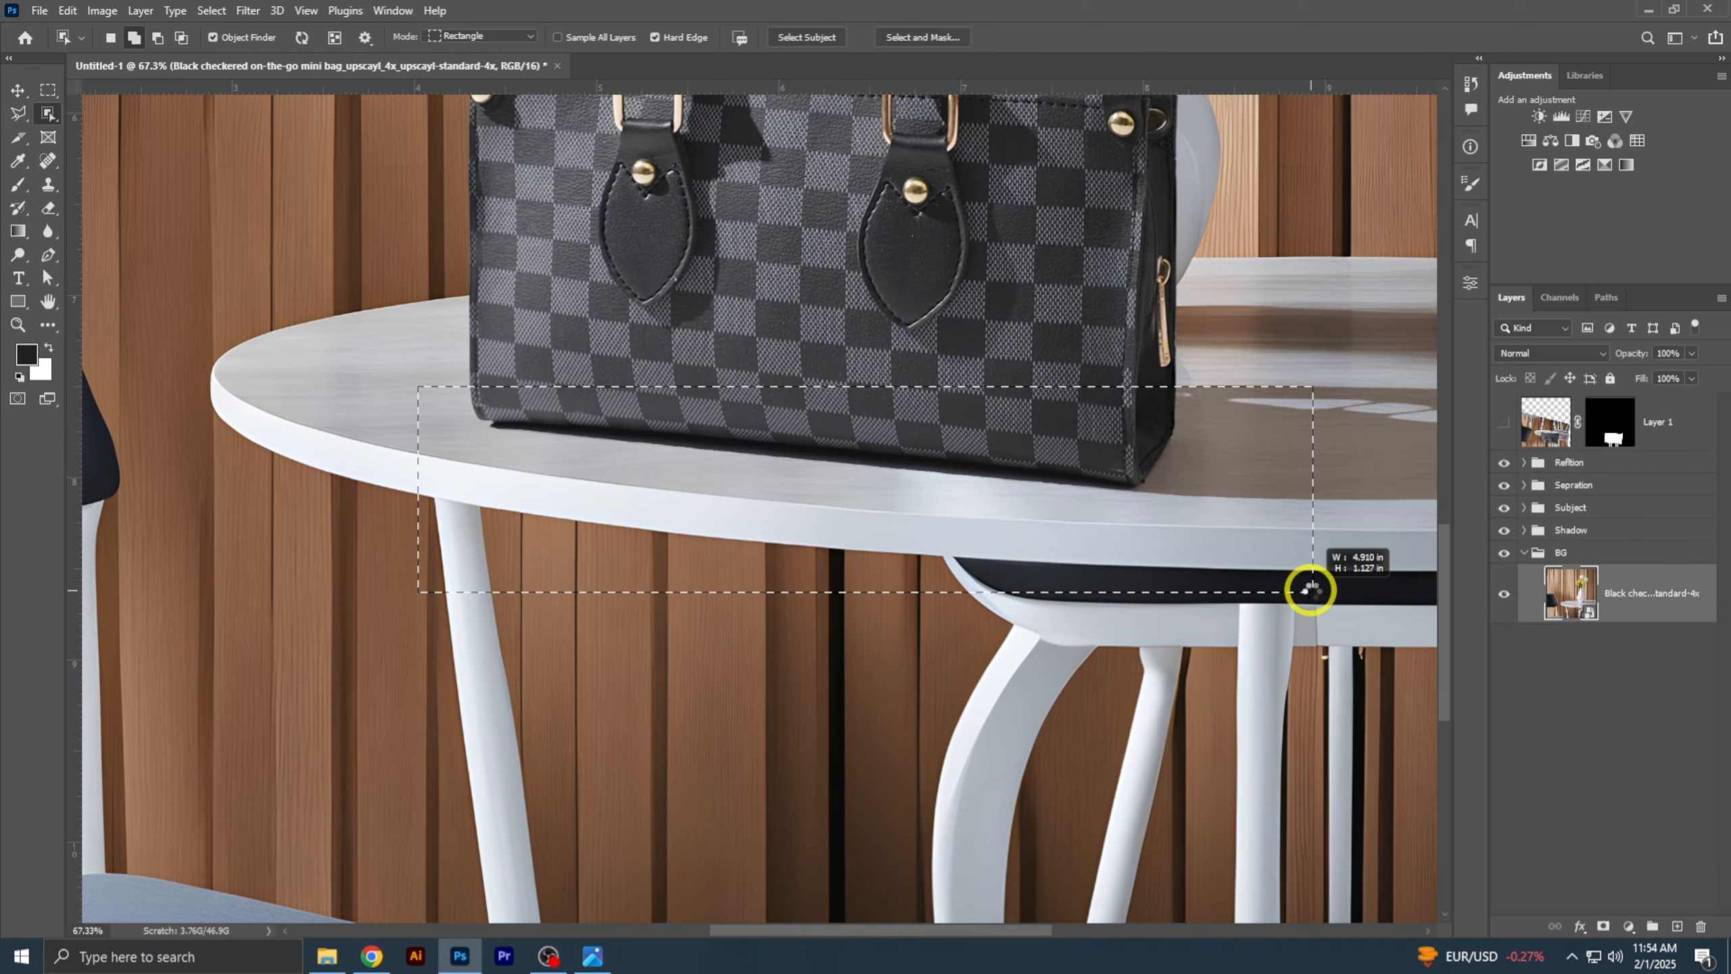
key(ctrl+s)
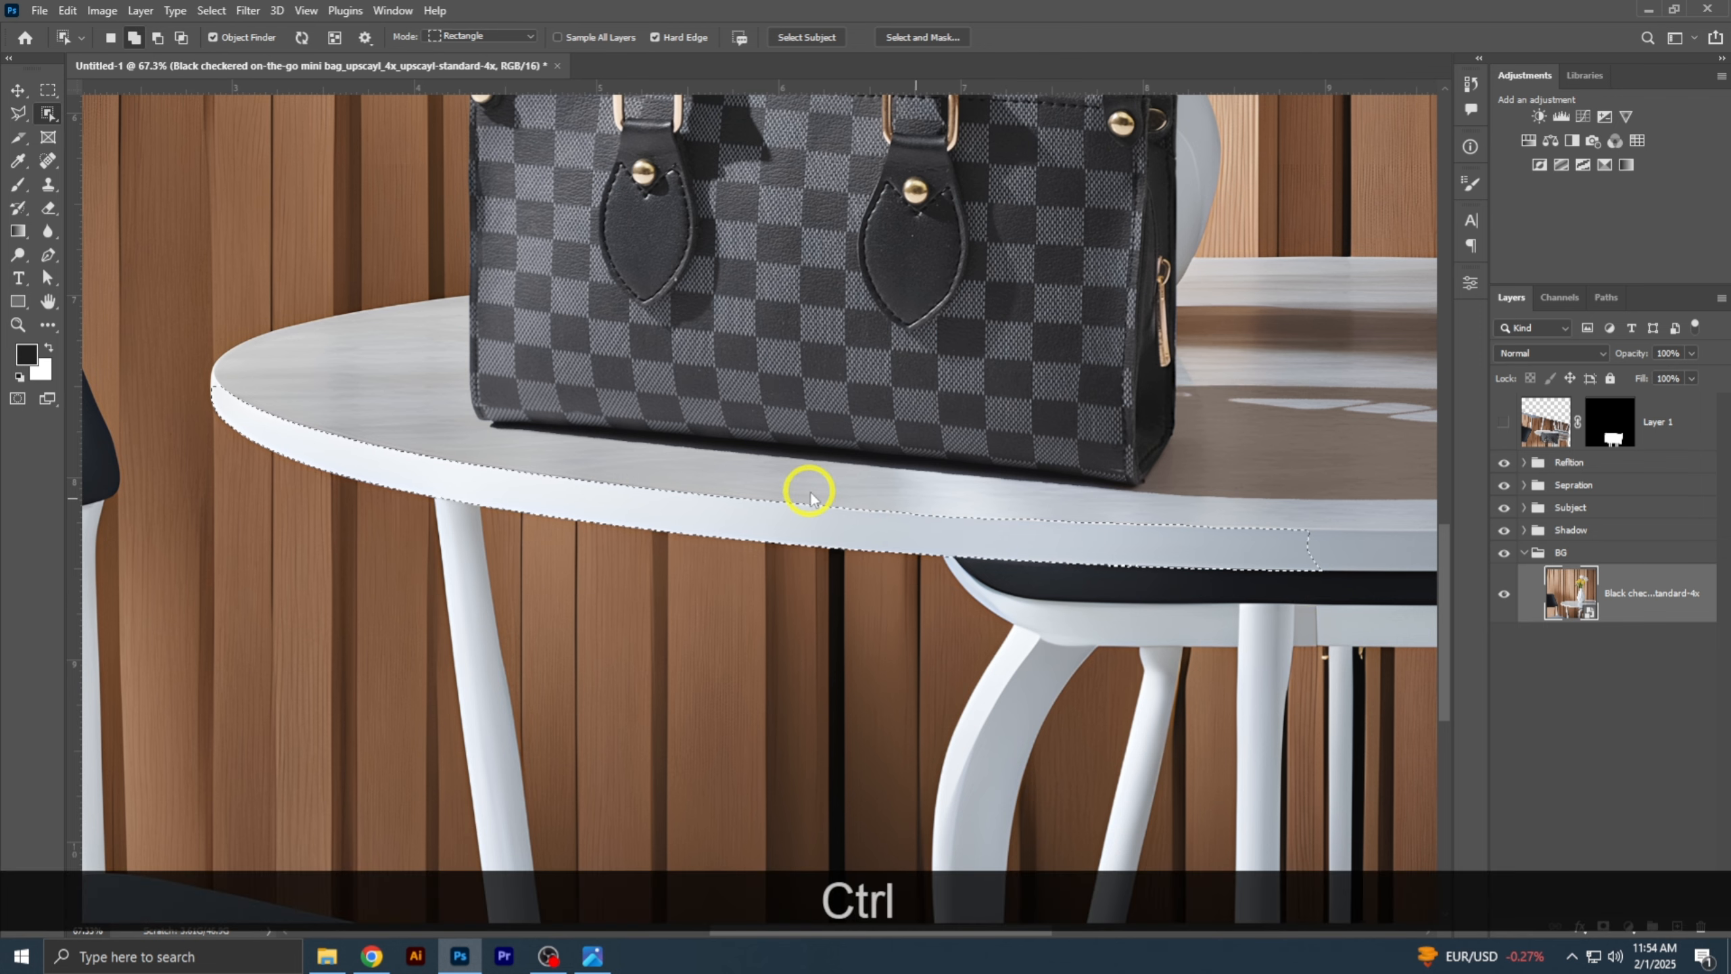
key(Escape)
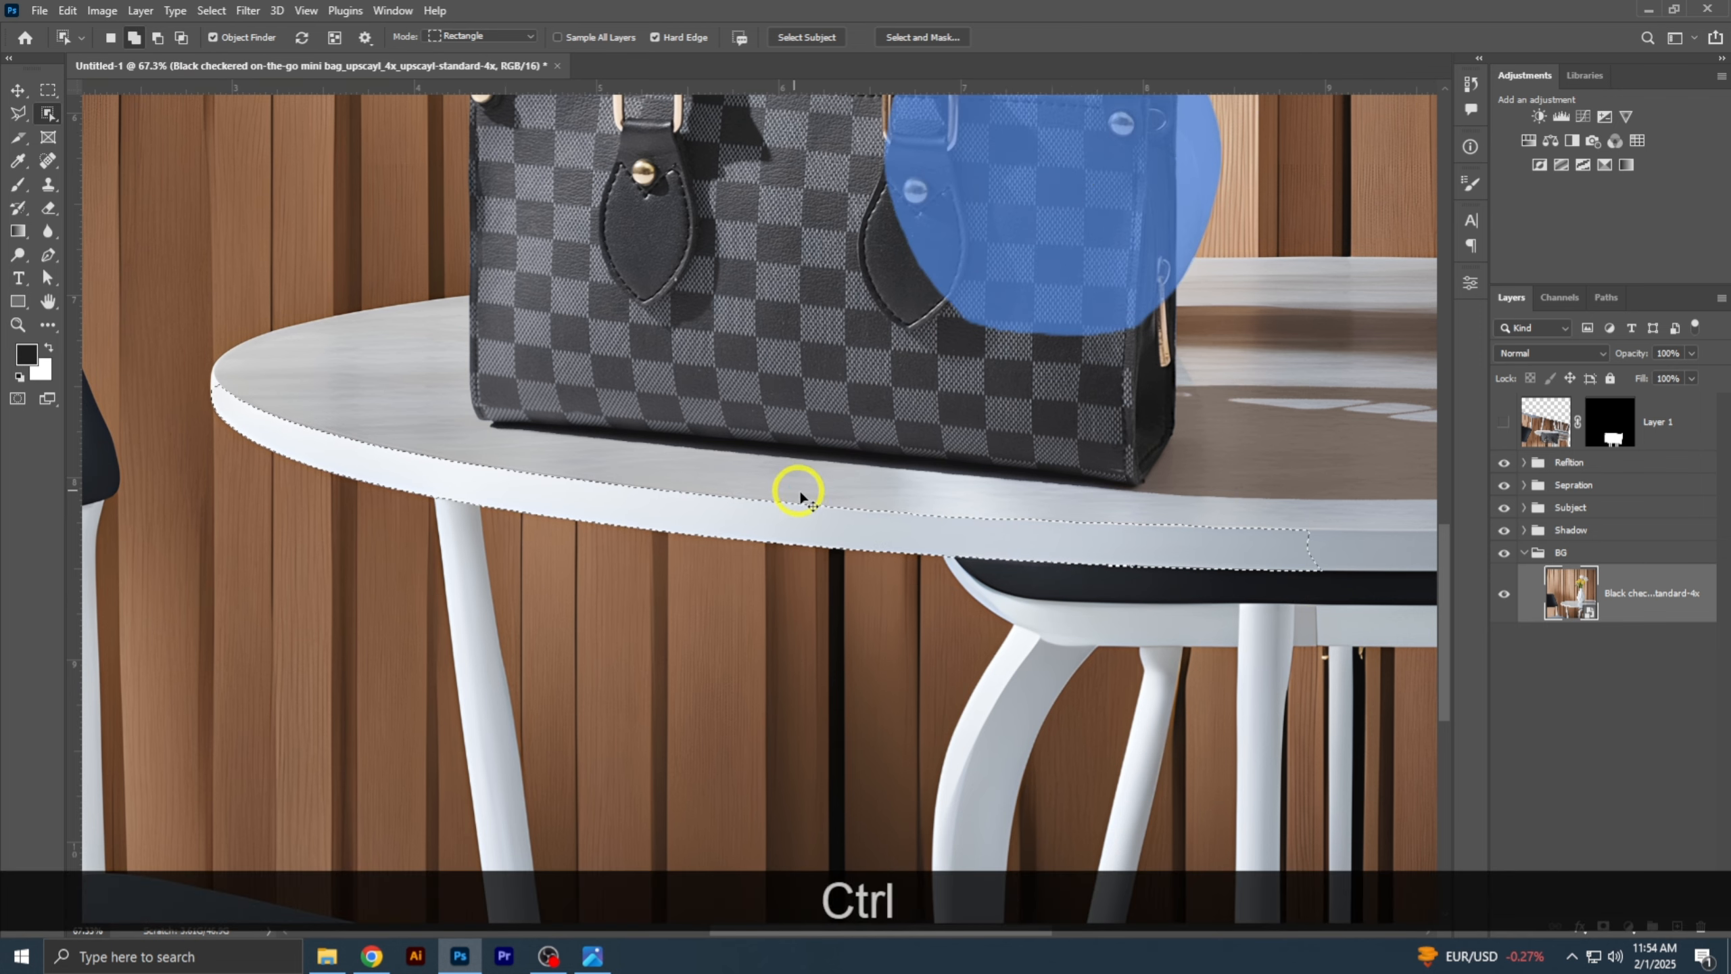
key(ctrl+d)
- Select the table's top surface on the background photo with the Object Selection tool's object finder
key(l)
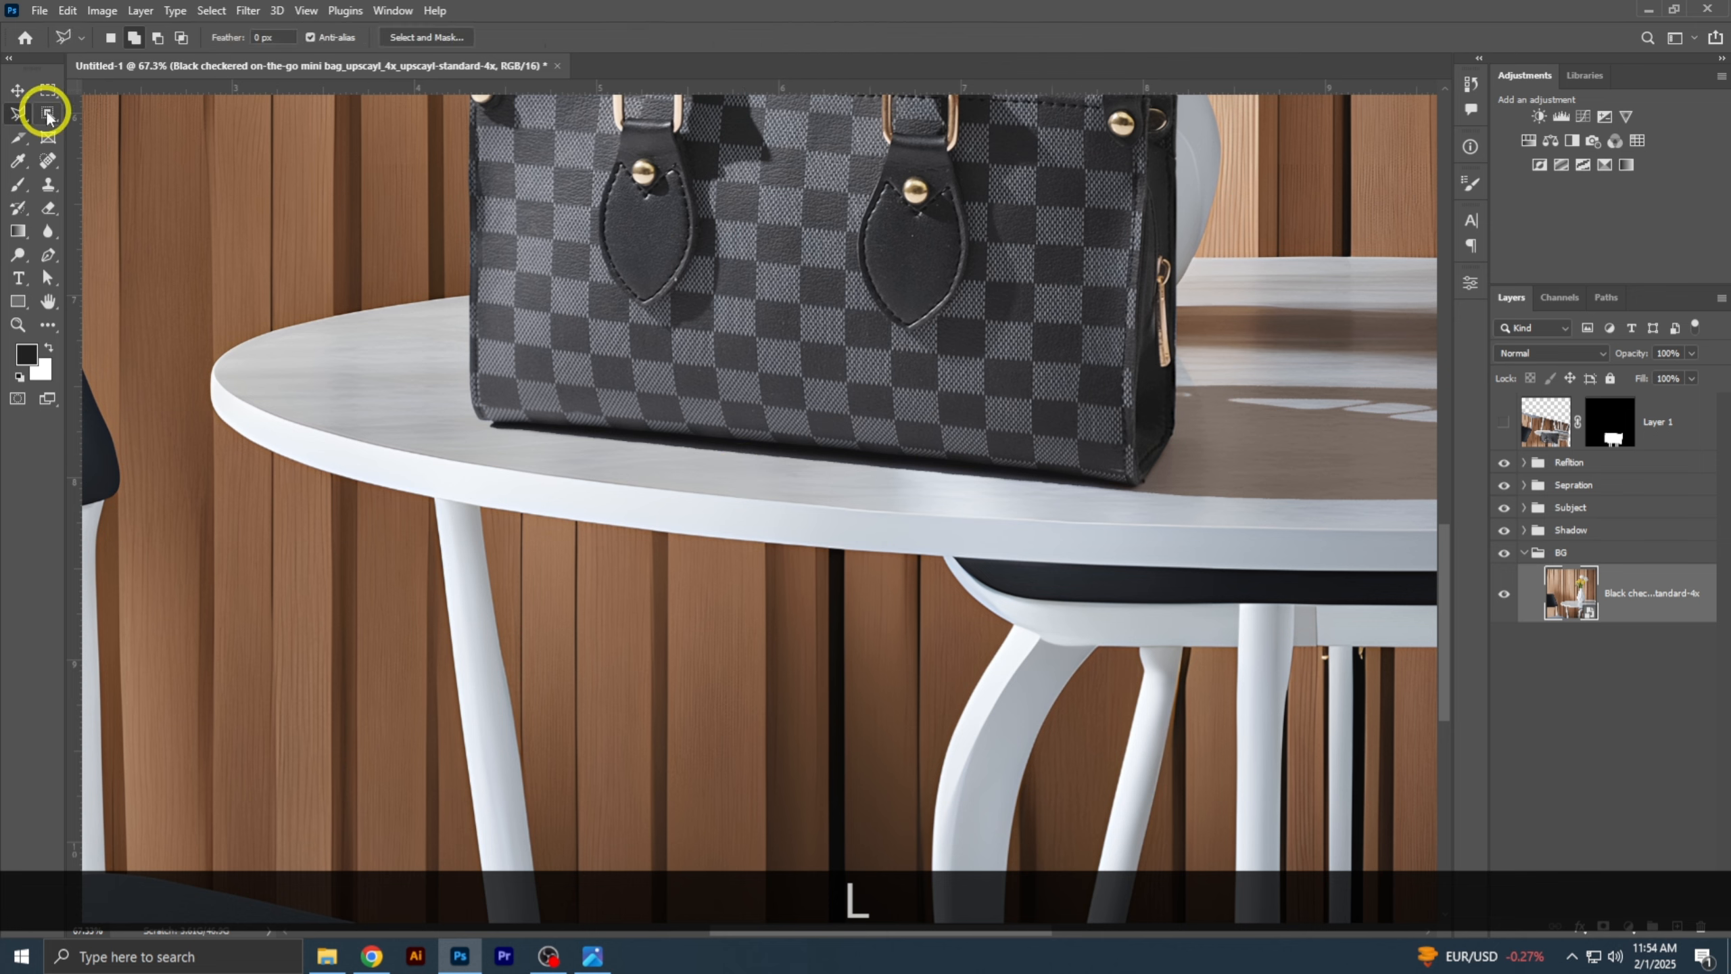
click(47, 112)
click(22, 92)
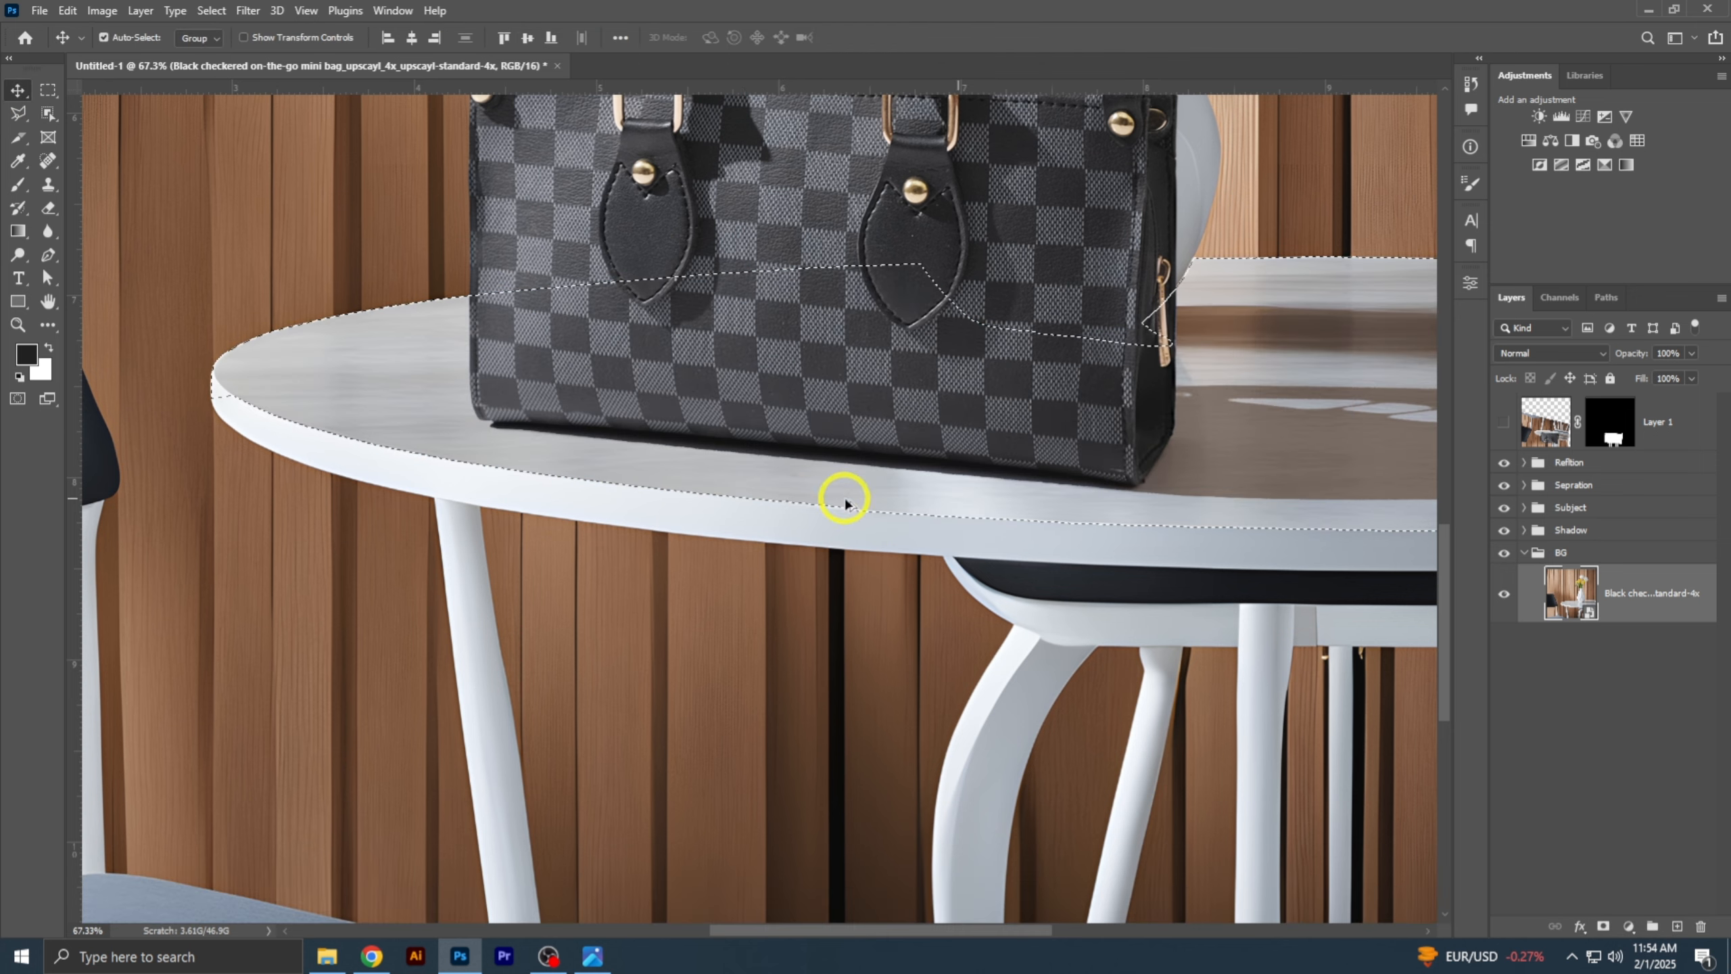
- Subtract the bright strip along the table's front rim from the selection with the Polygonal Lasso, following the tabletop edge below the bag
scroll(636, 491, up, 8)
drag(486, 460, 664, 452)
scroll(662, 447, up, 2)
key(l)
drag(1335, 538, 272, 422)
alt+click(310, 464)
click(663, 493)
drag(1203, 531, 491, 533)
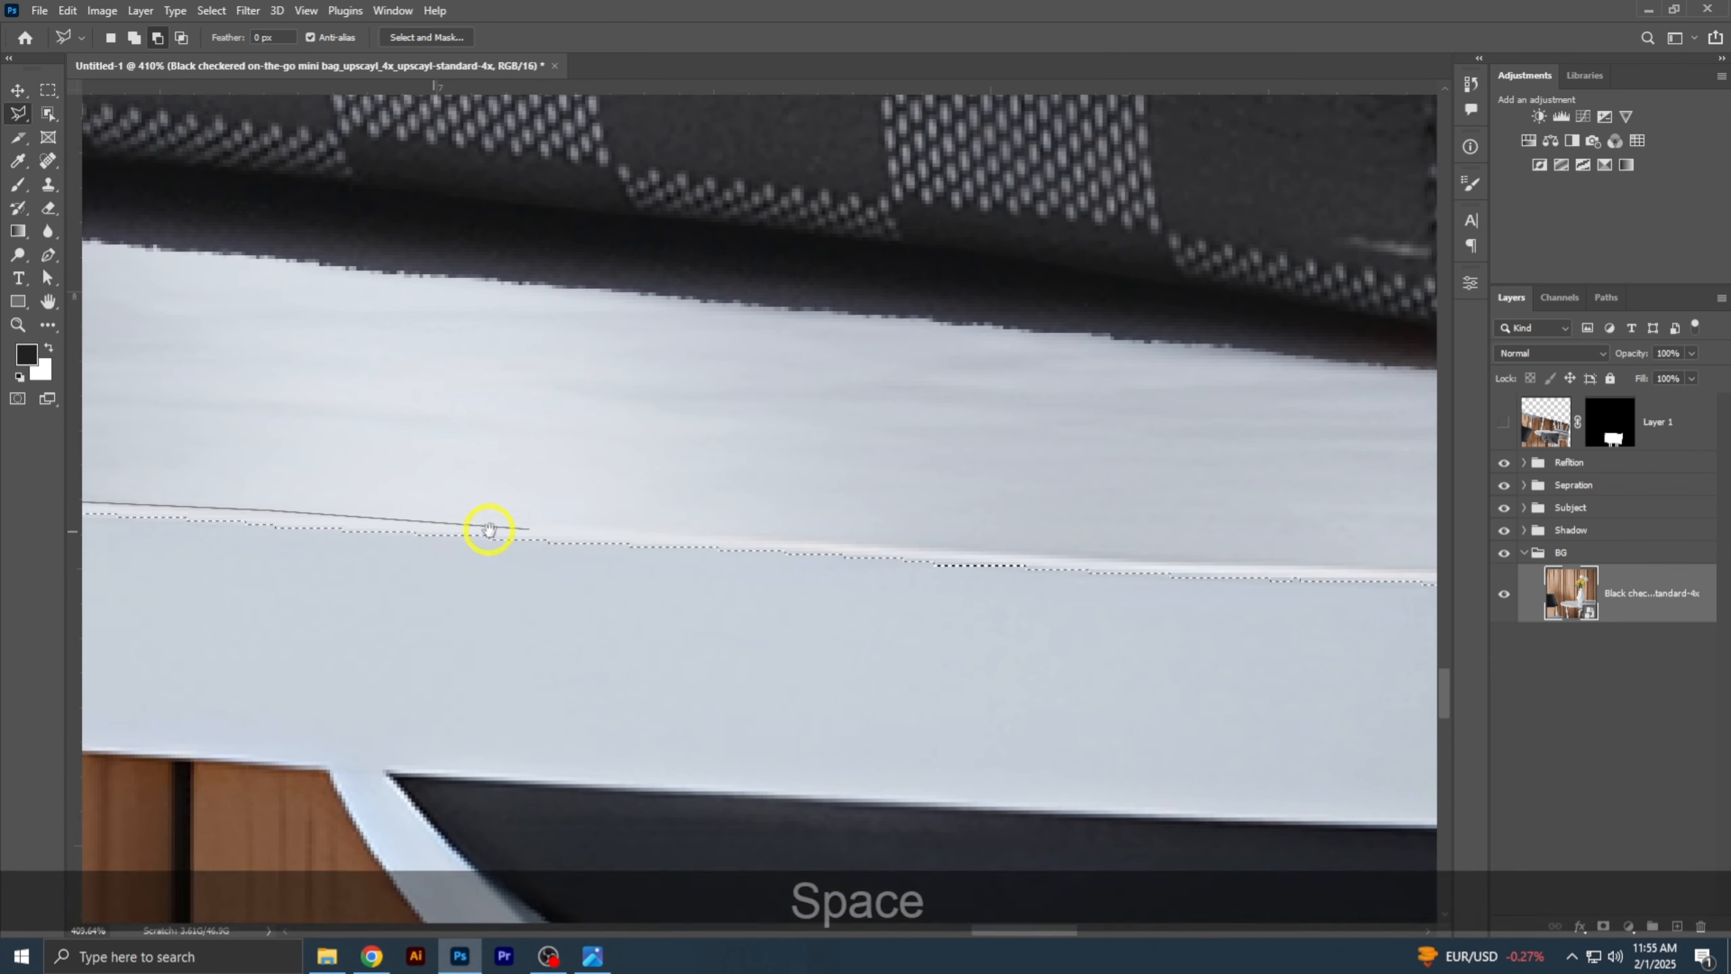
click(428, 528)
click(654, 535)
click(827, 546)
drag(1069, 559, 304, 566)
click(458, 571)
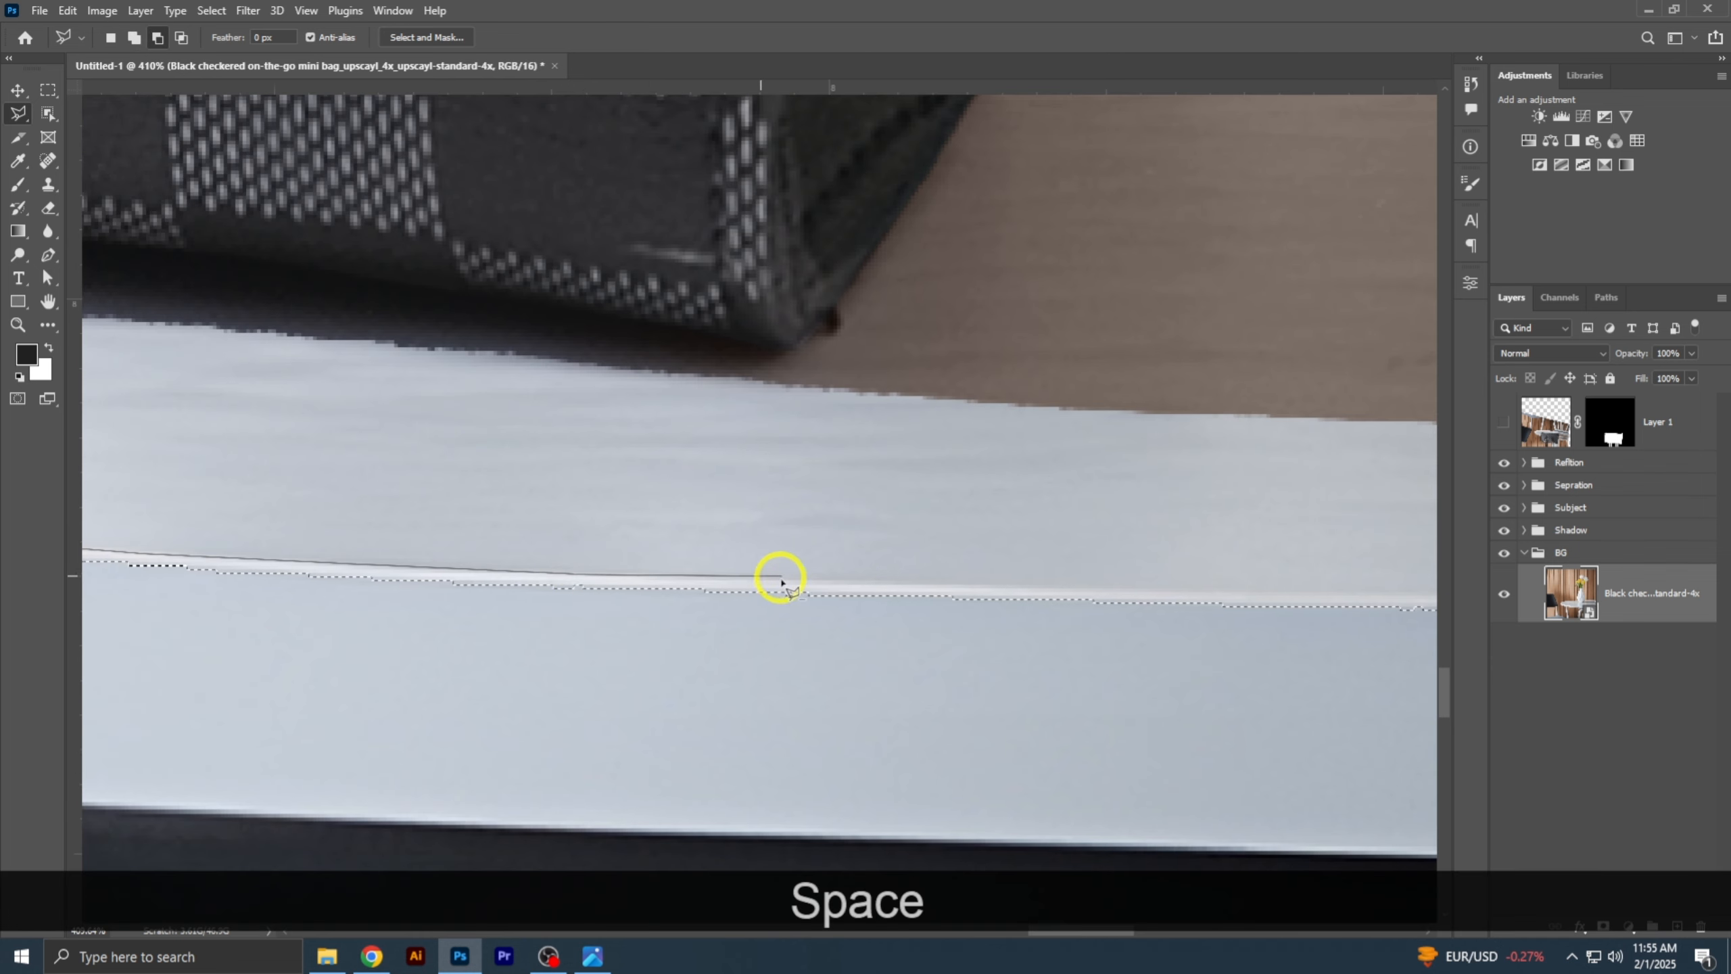
click(777, 578)
drag(935, 580, 496, 566)
click(738, 573)
click(884, 575)
scroll(941, 576, down, 7)
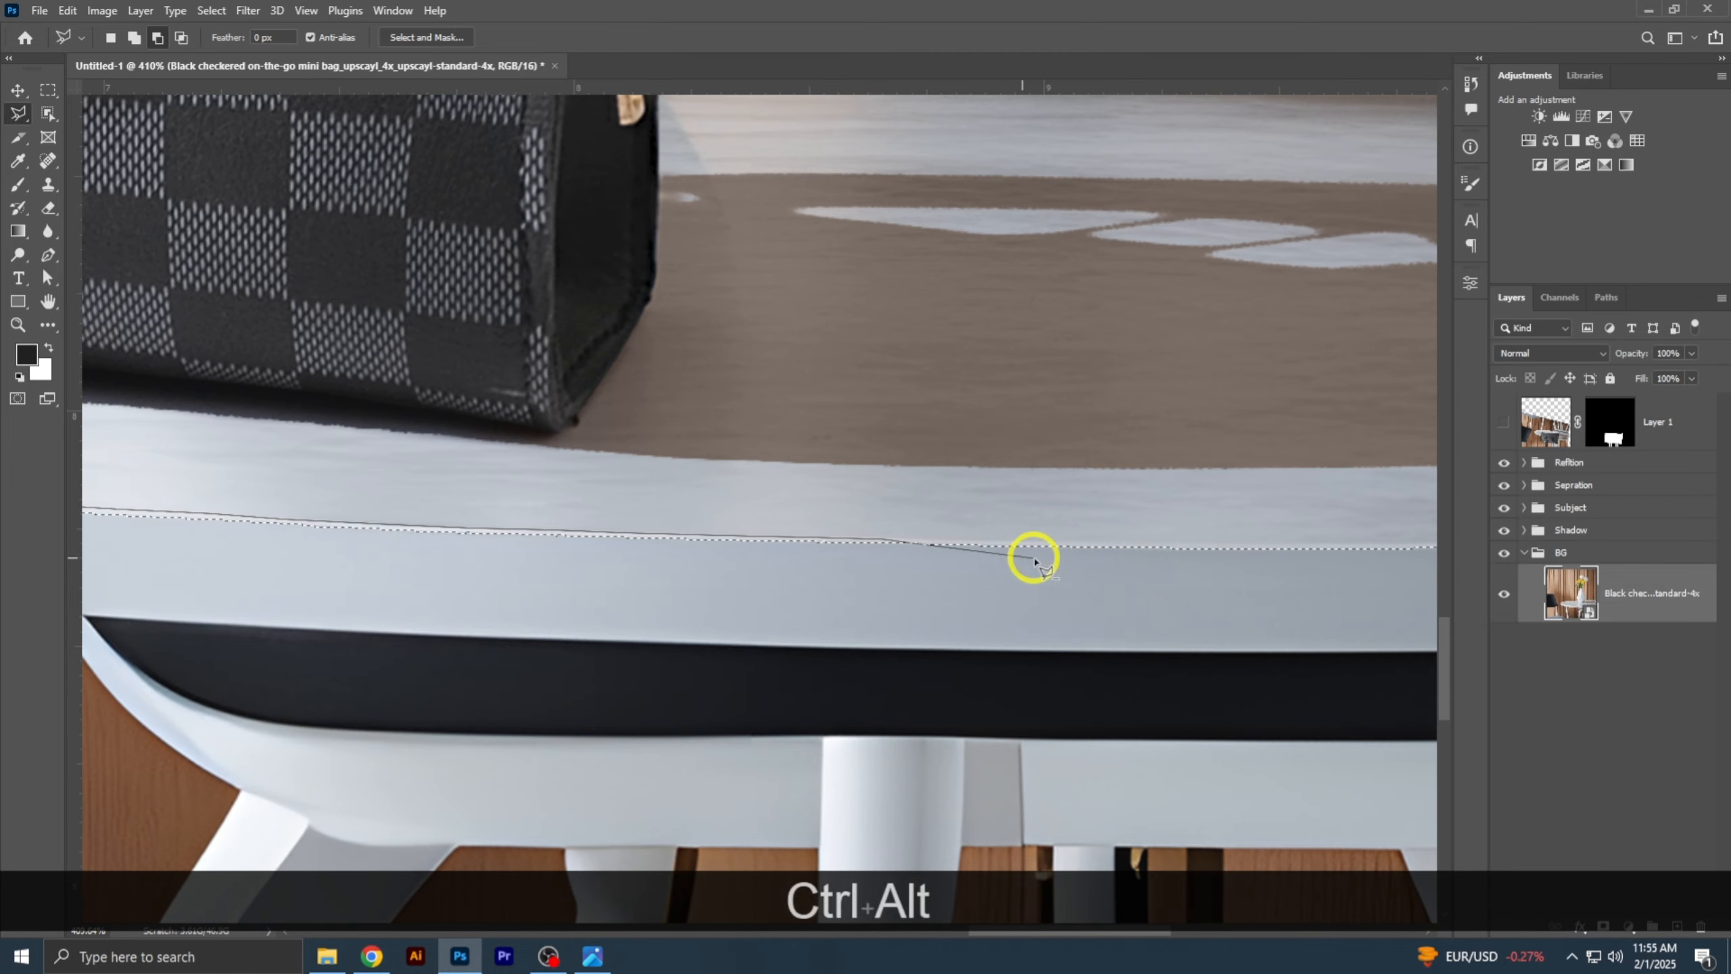
click(1031, 559)
drag(518, 631, 1294, 511)
click(784, 529)
drag(317, 458, 442, 412)
key(Return)
- Show the flipped bag layer and make its mask active while keeping the tabletop selection
scroll(839, 355, down, 4)
click(1504, 421)
drag(1353, 394, 1353, 416)
click(1608, 413)
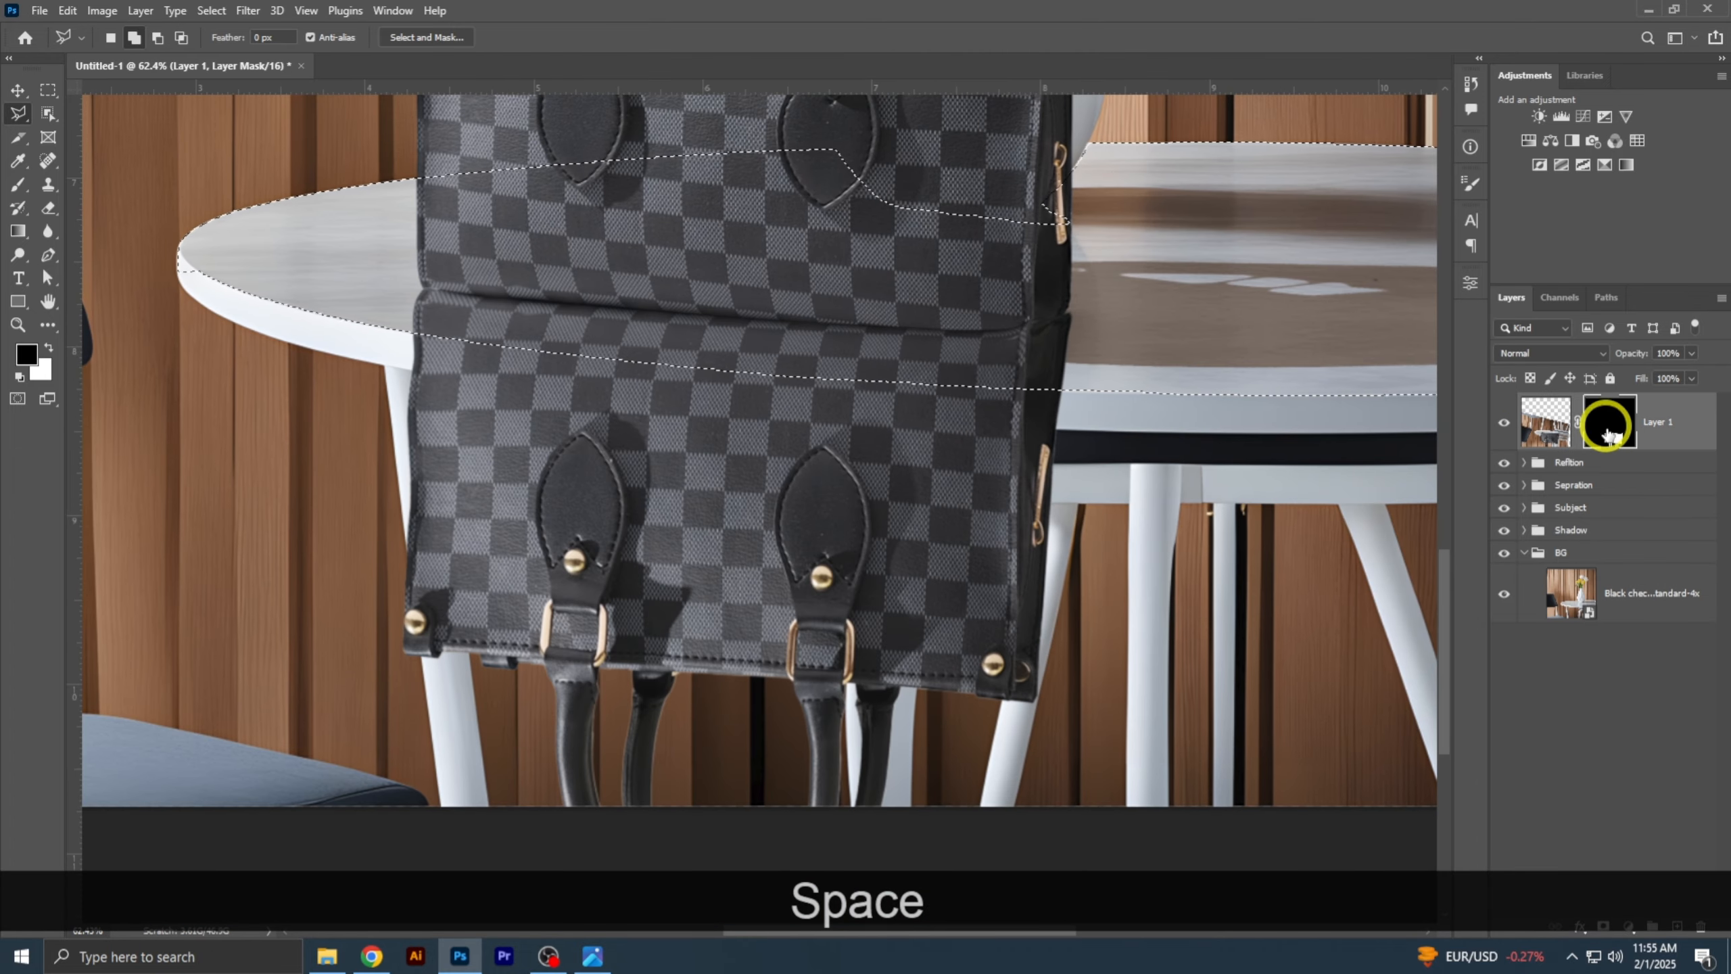
click(1603, 925)
key(alt+BackSpace)
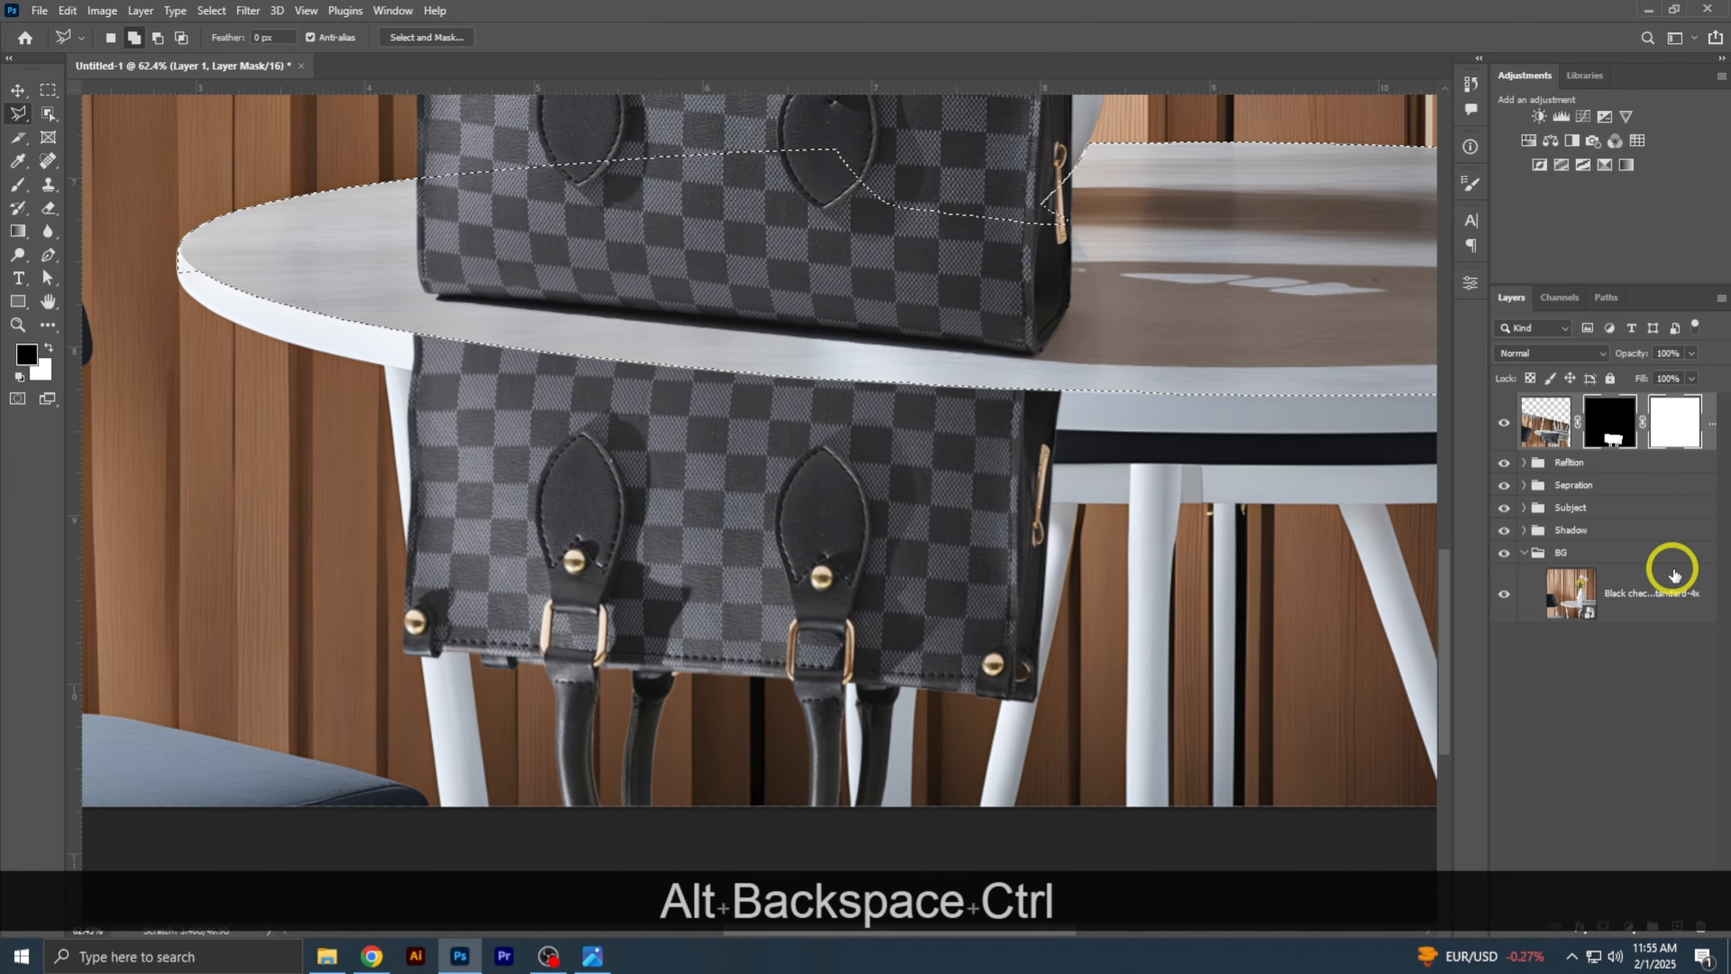
key(ctrl+i)
key(ctrl+z)
key(ctrl+z)
drag(1697, 941, 1700, 928)
key(space)
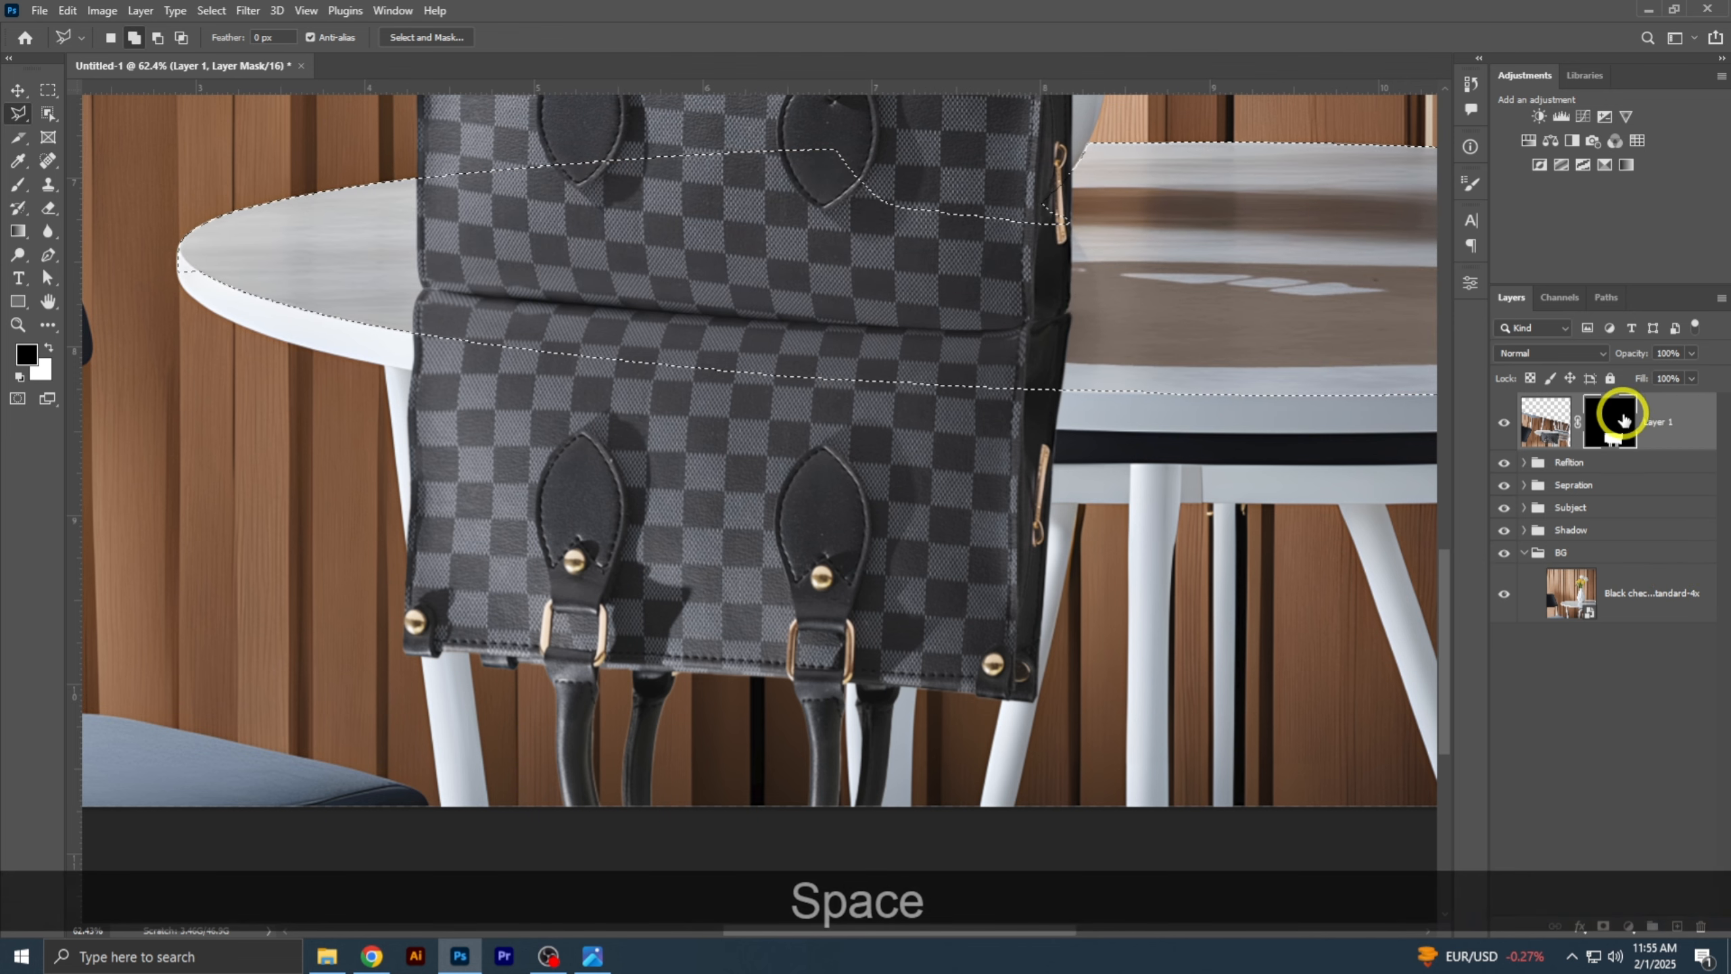
key(alt+BackSpace)
key(ctrl+z)
key(ctrl+BackSpace)
key(ctrl+z)
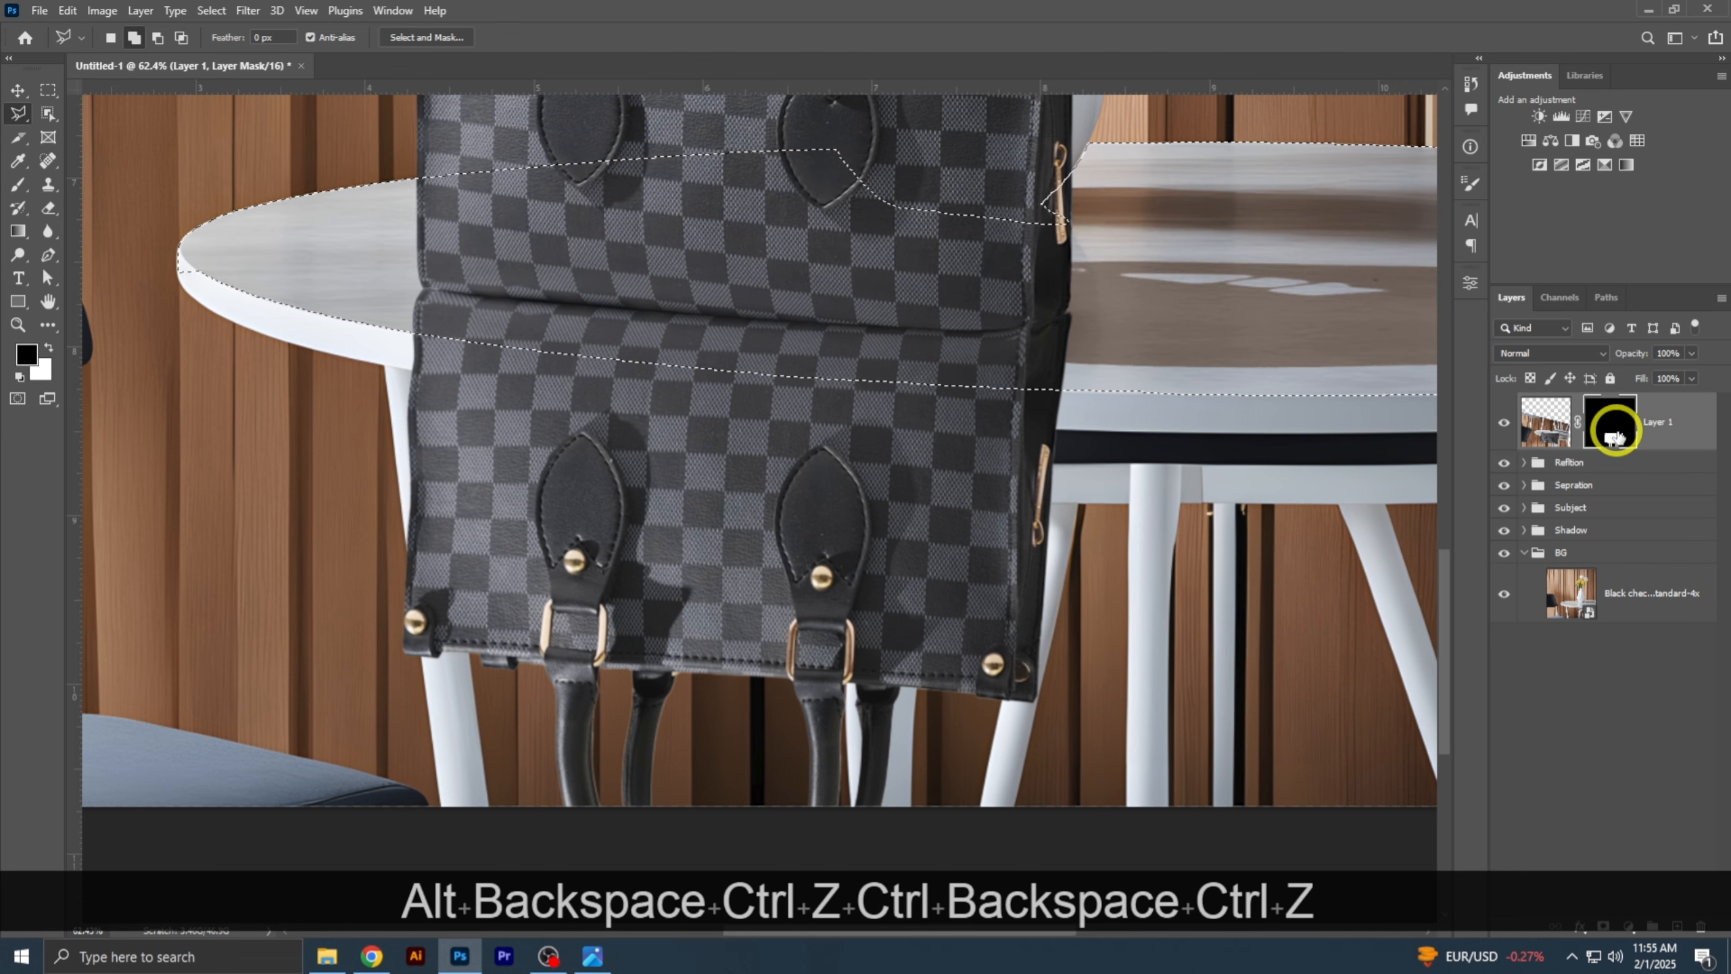
- Invert the tabletop selection, fill the flipped bag layer's mask with black outside the tabletop, and deselect
key(ctrl+shift+i)
key(alt+BackSpace)
key(ctrl+d)
- Set the flipped bag layer's Blend If highlights to 107/255 for This Layer, and Underlying Layer to 14/103 shadows and 93/255 highlights
drag(958, 364, 886, 421)
drag(1060, 396, 1023, 409)
double_click(1697, 427)
drag(1064, 73, 1198, 70)
drag(682, 379, 481, 539)
drag(524, 681, 780, 731)
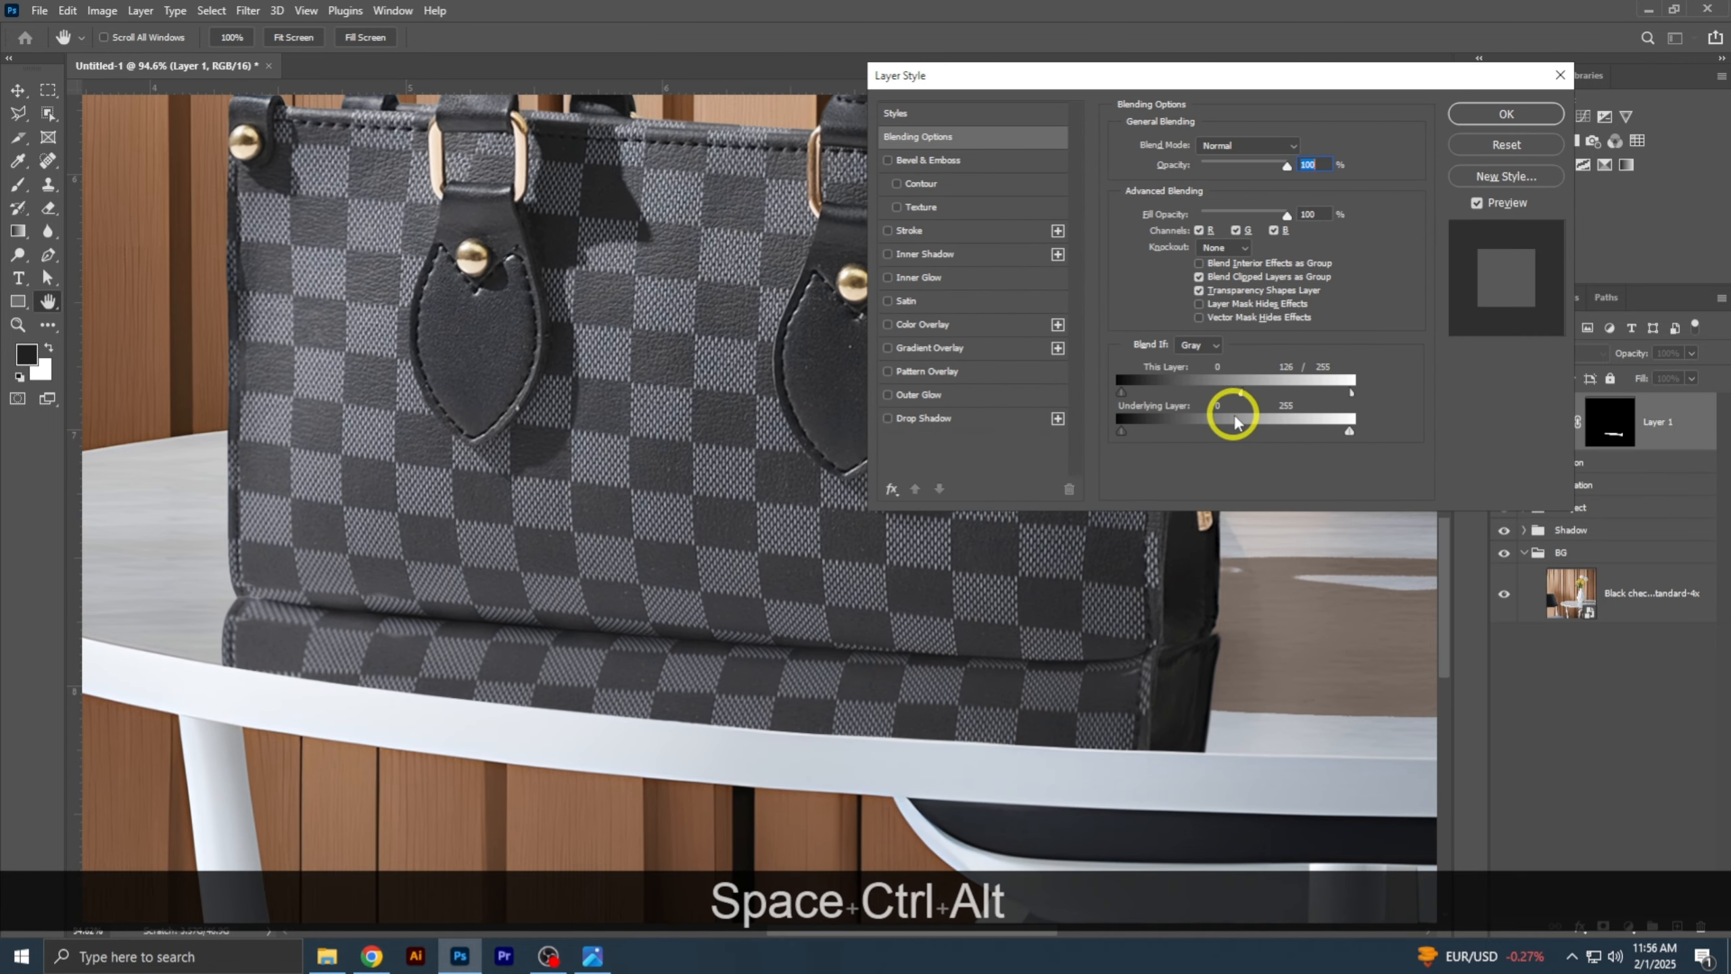
drag(1346, 441, 1241, 461)
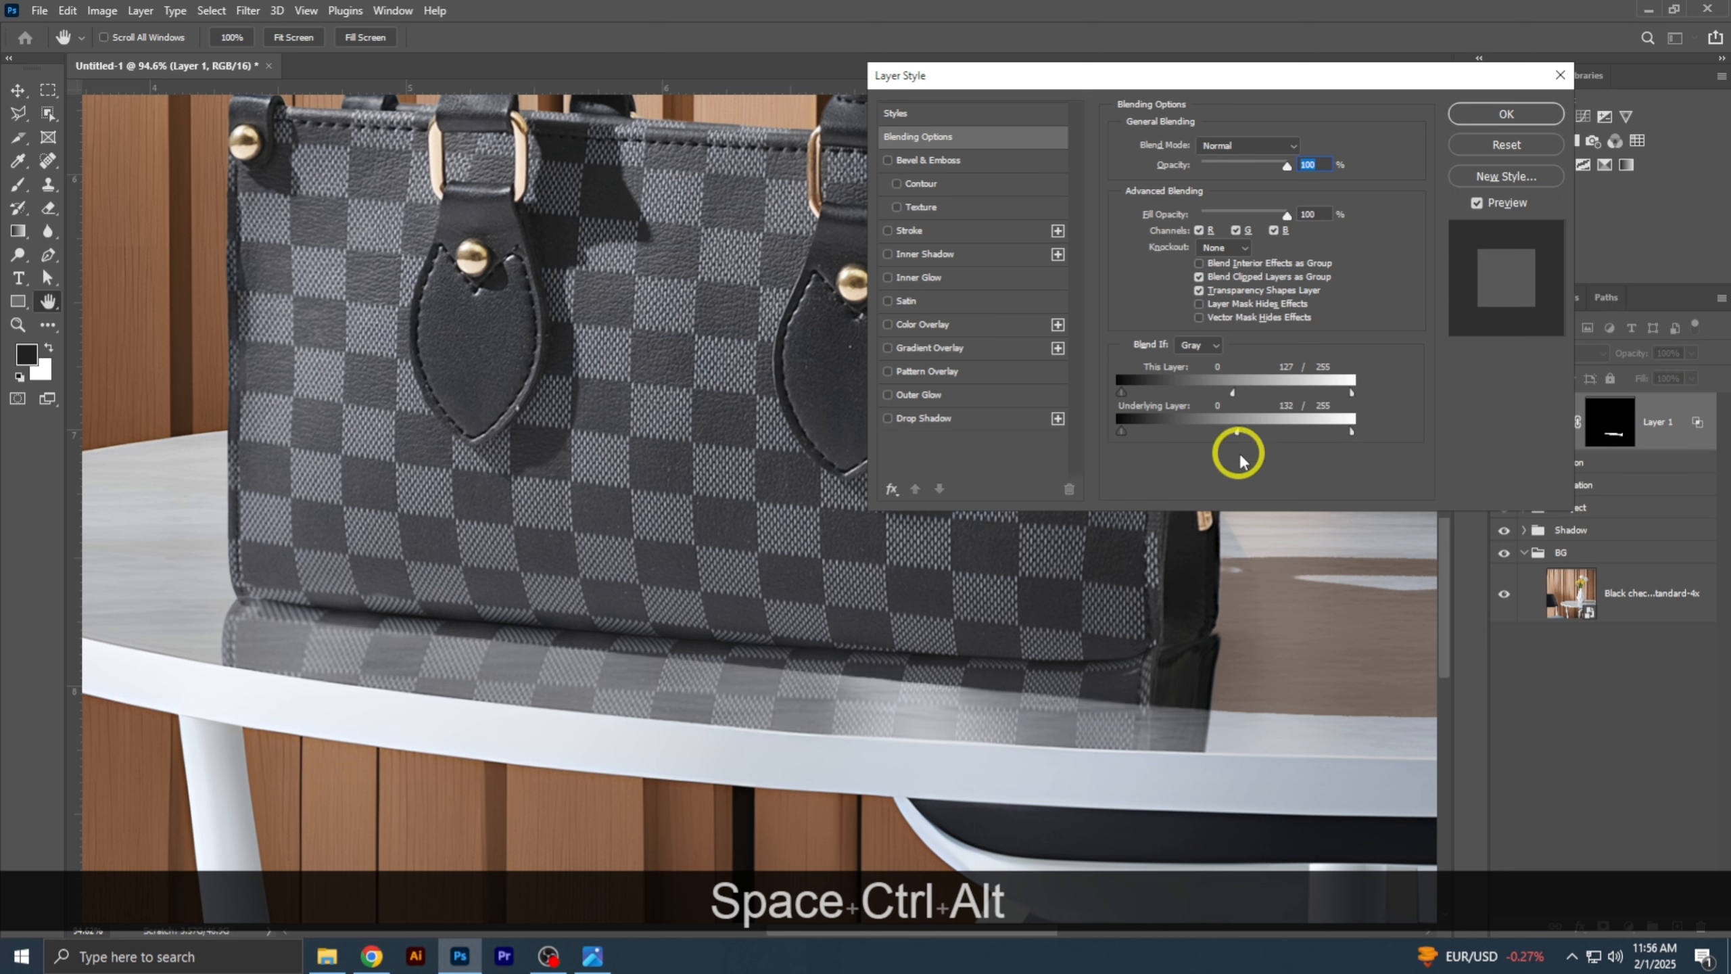
drag(1158, 404, 1105, 400)
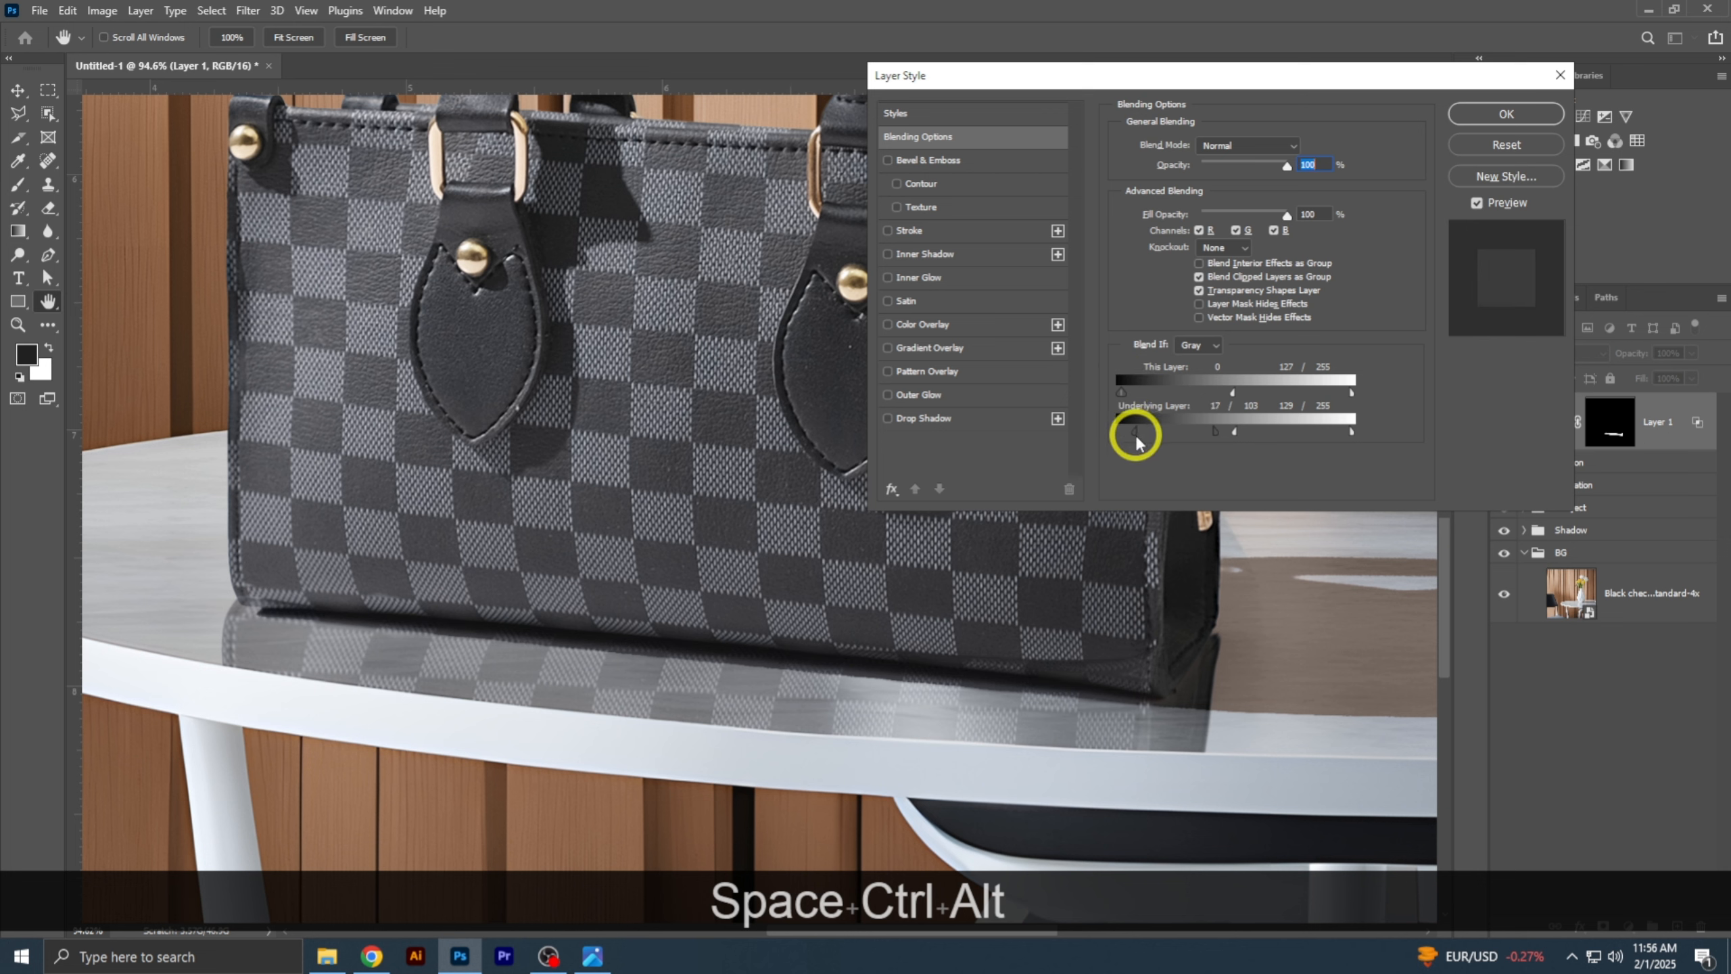
drag(1316, 411, 1245, 438)
drag(672, 545, 579, 546)
drag(1227, 439, 1217, 442)
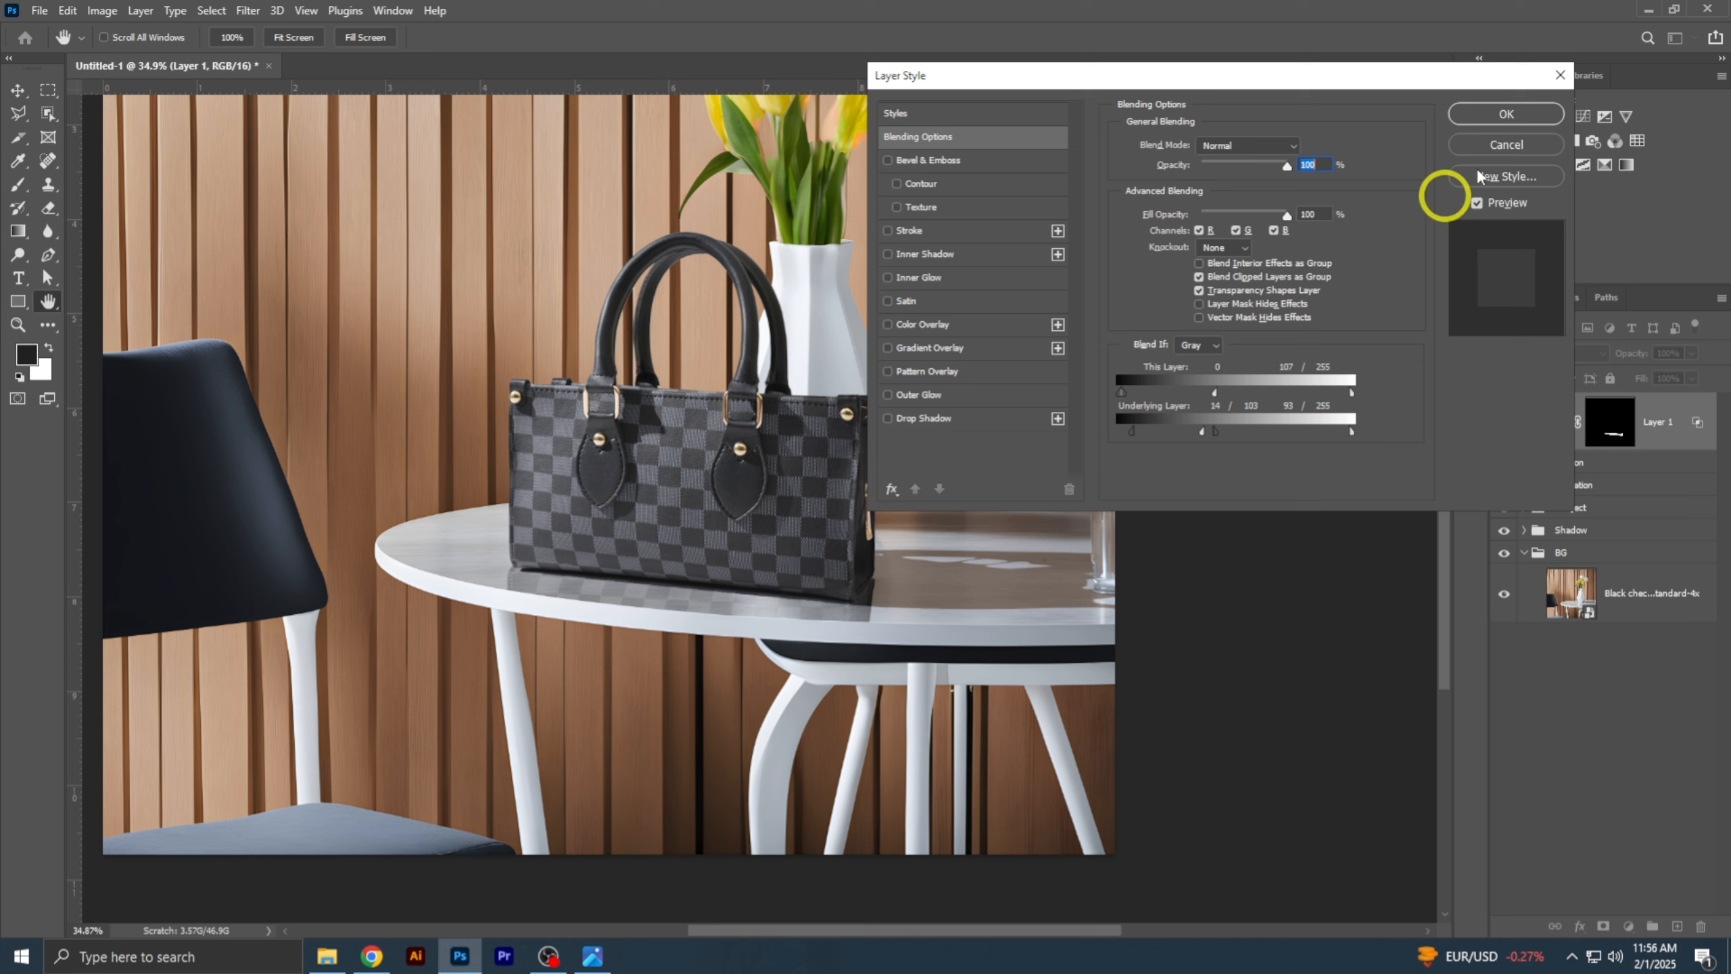
- Load the bag outline from the Subject group's mask as a selection and collapse the Subject and Shadow groups
click(1524, 485)
click(1523, 484)
click(1524, 530)
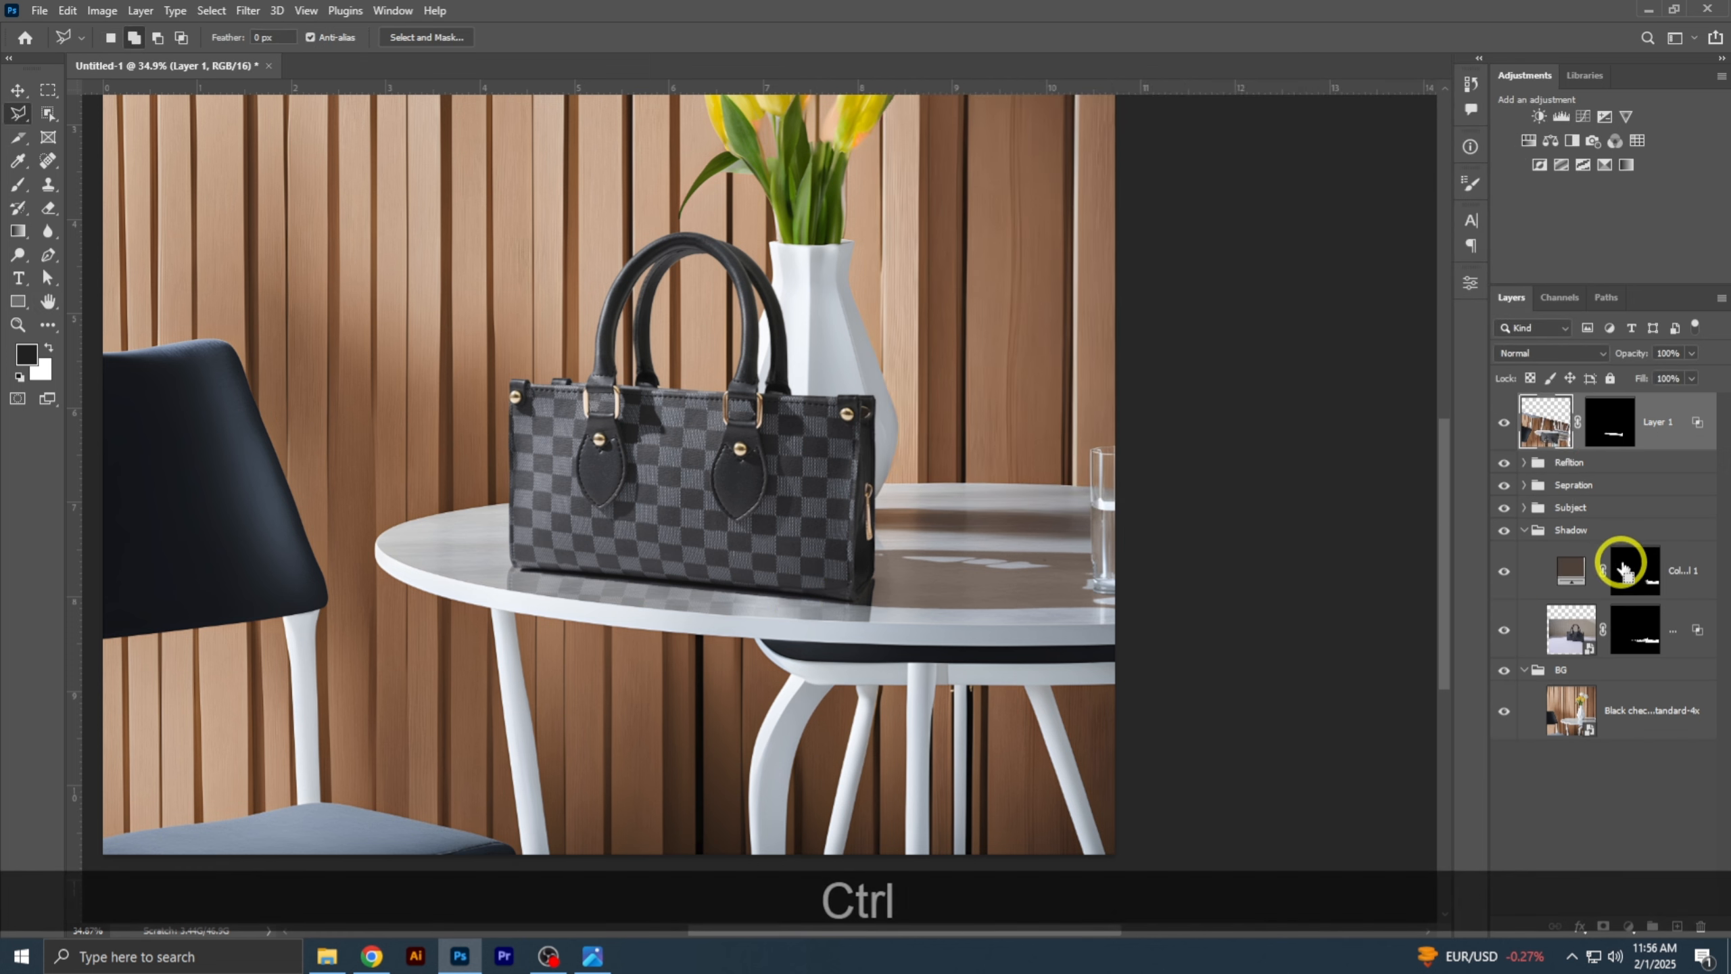
ctrl+click(1631, 573)
click(1524, 508)
ctrl+click(1631, 549)
click(1530, 509)
click(1524, 508)
click(1524, 530)
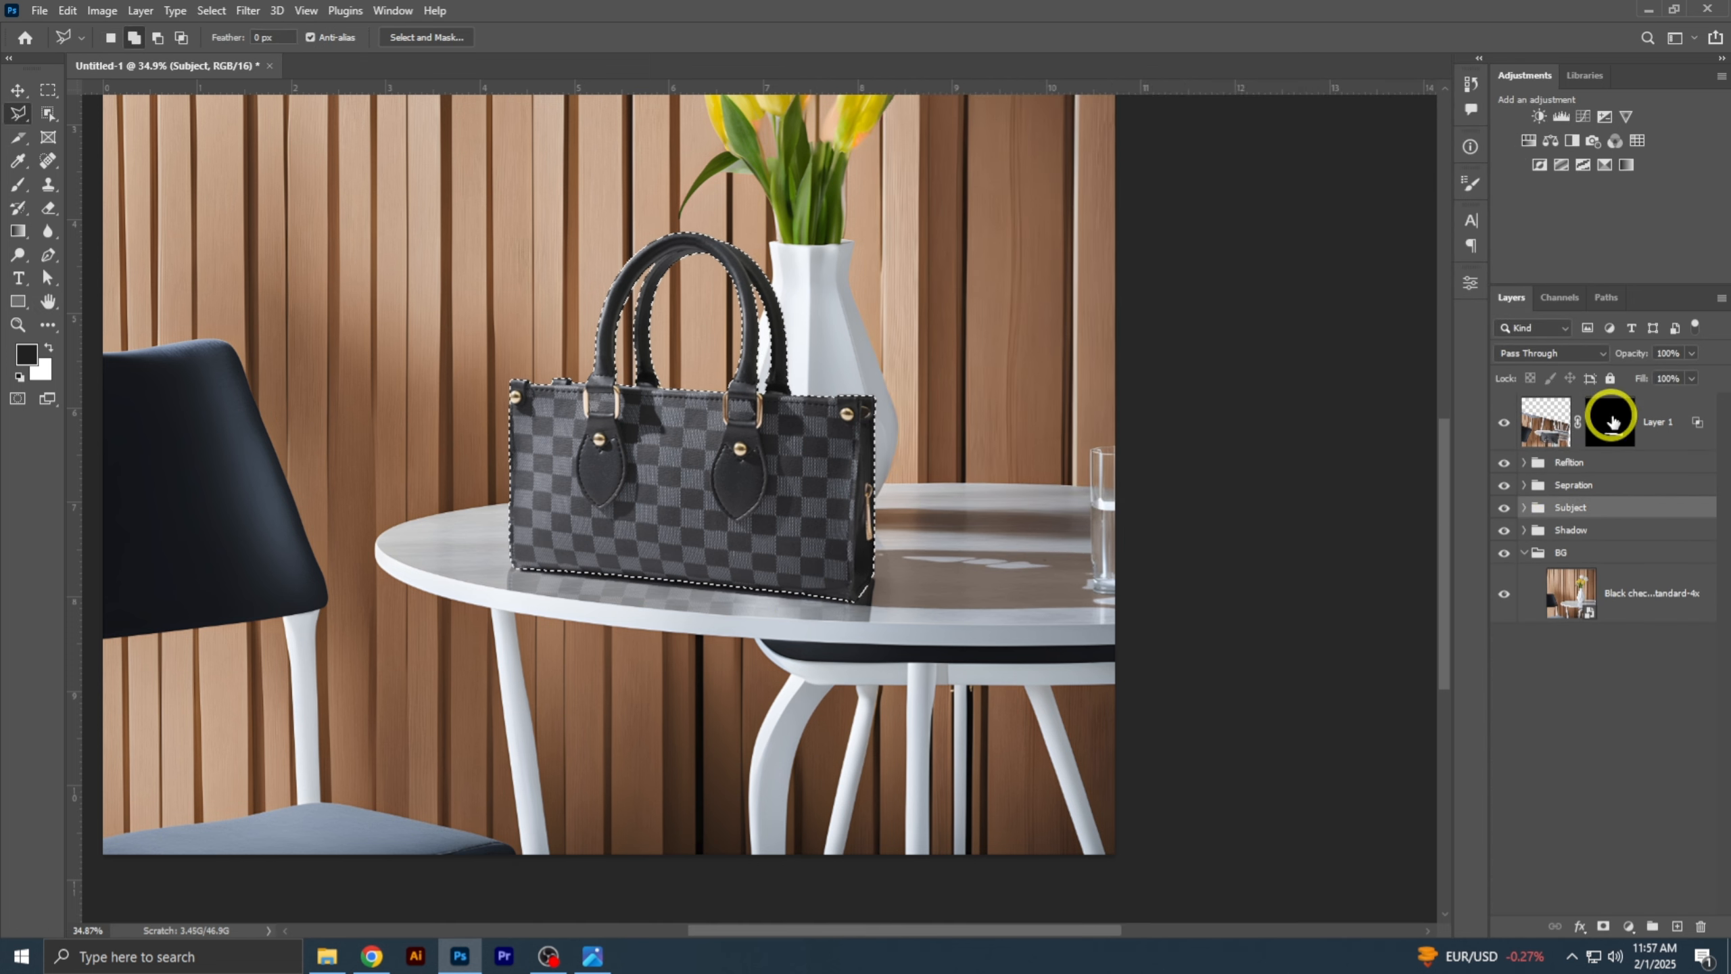
- Fill the flipped bag layer's mask with black inside the bag outline and deselect
click(1611, 429)
key(alt+BackSpace)
key(ctrl+d)
- Touch up the reflection's mask along the bag's base and both base corners with a soft 193 px brush, undoing unwanted strokes
drag(615, 636, 1334, 600)
drag(357, 476, 471, 491)
key(ctrl+t)
key(Escape)
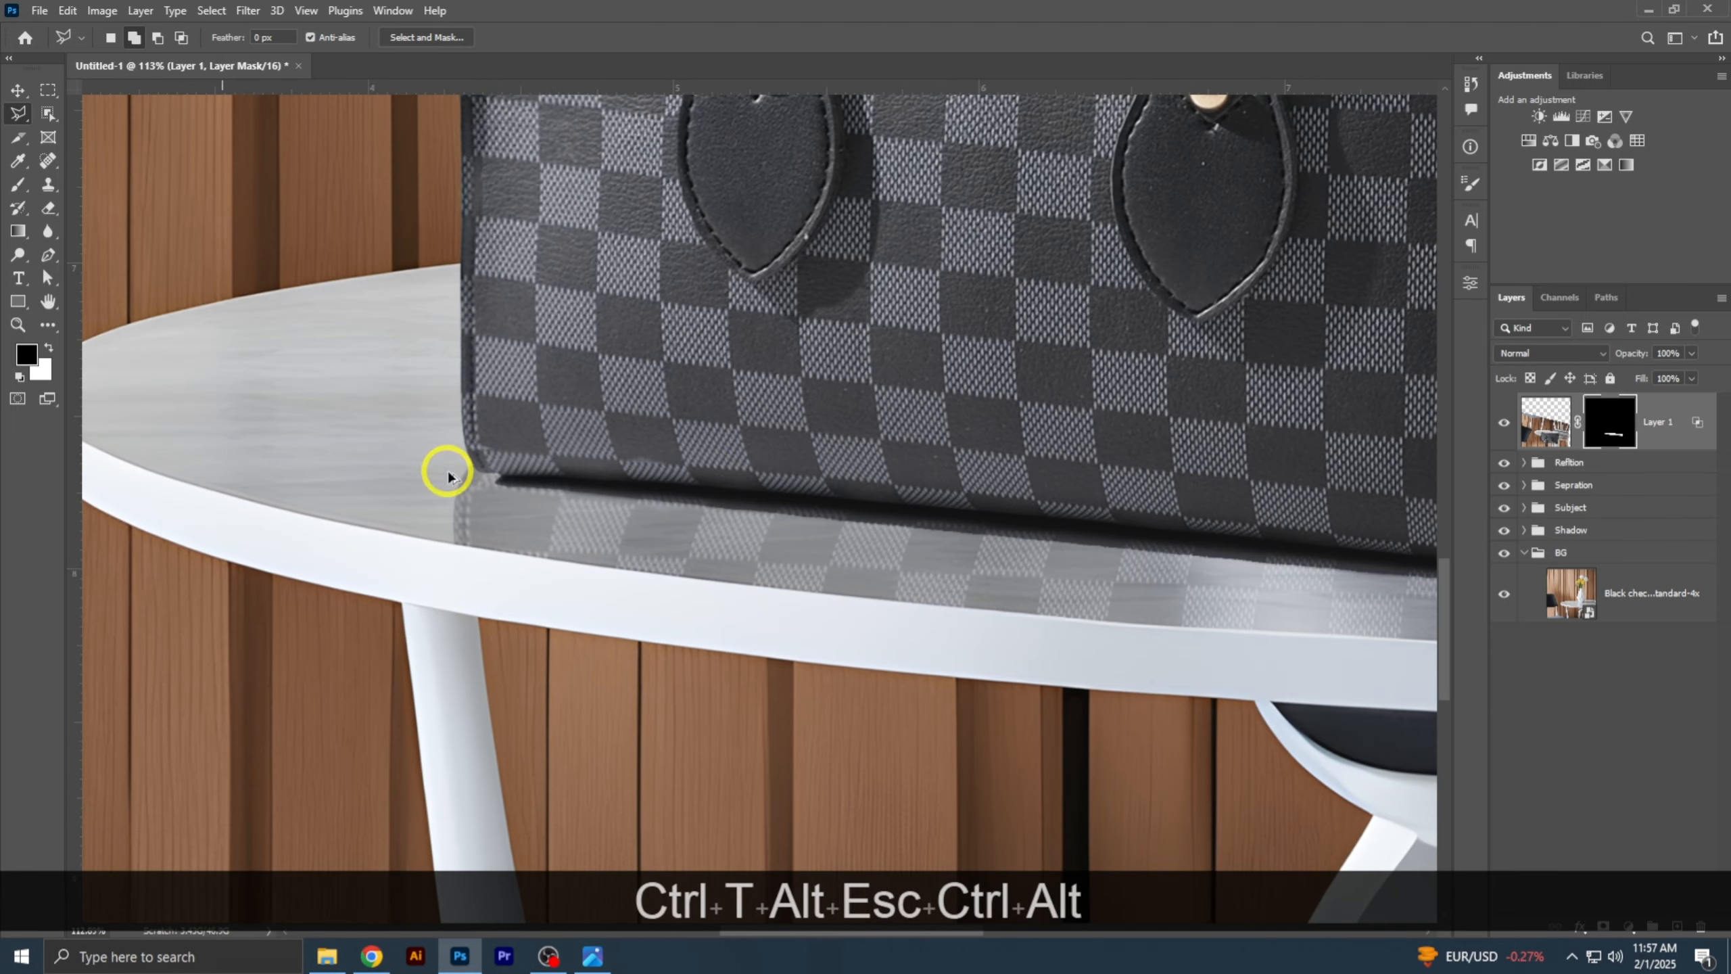
key(b)
key(ctrl+z)
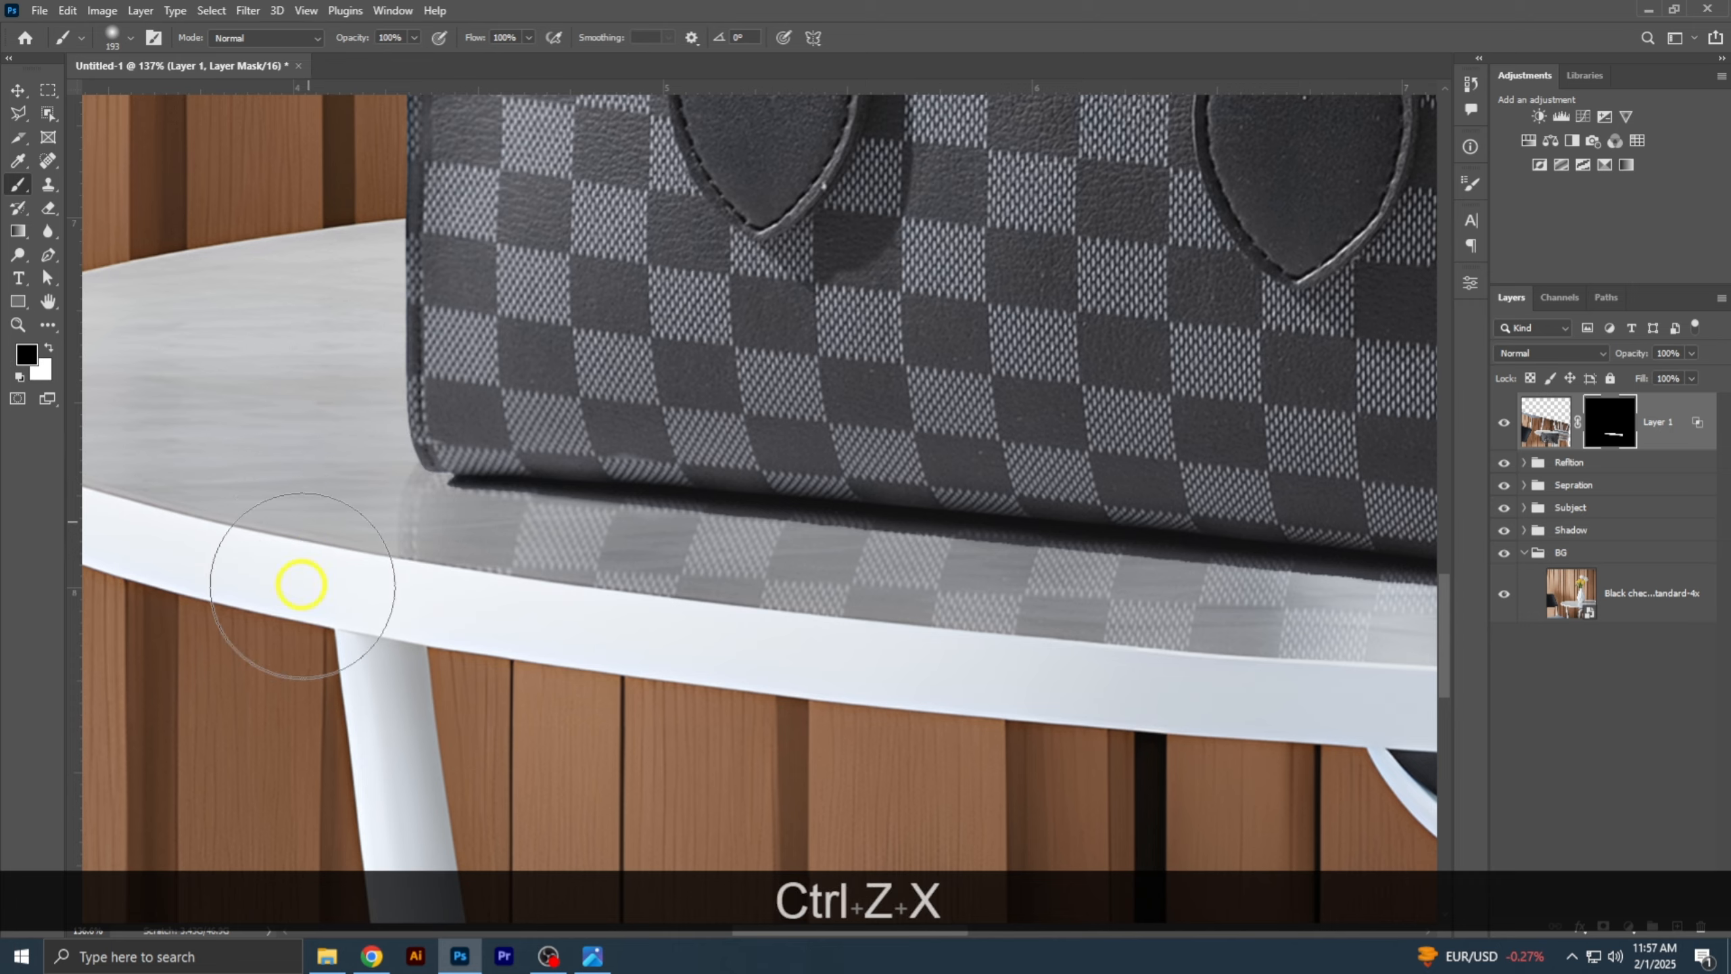
drag(301, 571, 851, 544)
key(ctrl+z)
drag(771, 487, 680, 391)
mouse_move(503, 539)
mouse_down()
mouse_move(220, 498)
mouse_move(163, 532)
mouse_up()
drag(525, 523, 633, 539)
key(x)
key(ctrl+z)
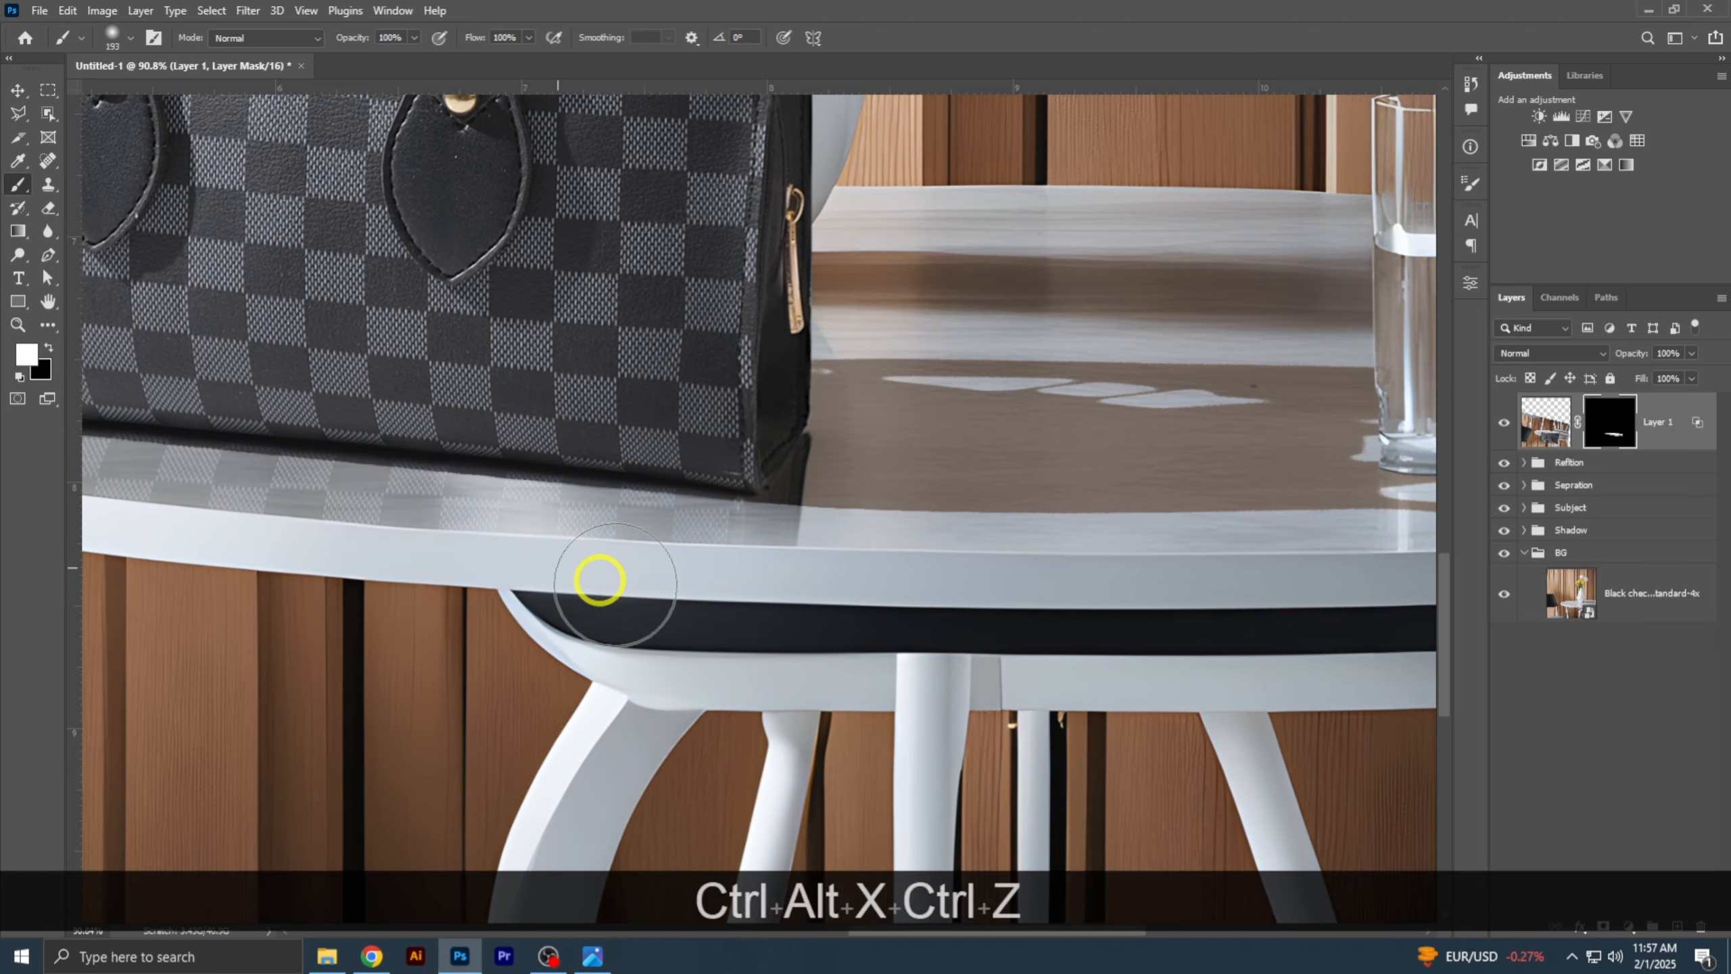
drag(647, 598, 422, 546)
mouse_move(712, 325)
mouse_down()
mouse_move(712, 369)
mouse_move(804, 386)
mouse_up()
- Soften the reflection layer's image with a Gaussian Blur of 2.2 pixels
click(1553, 433)
drag(559, 593, 842, 607)
click(248, 11)
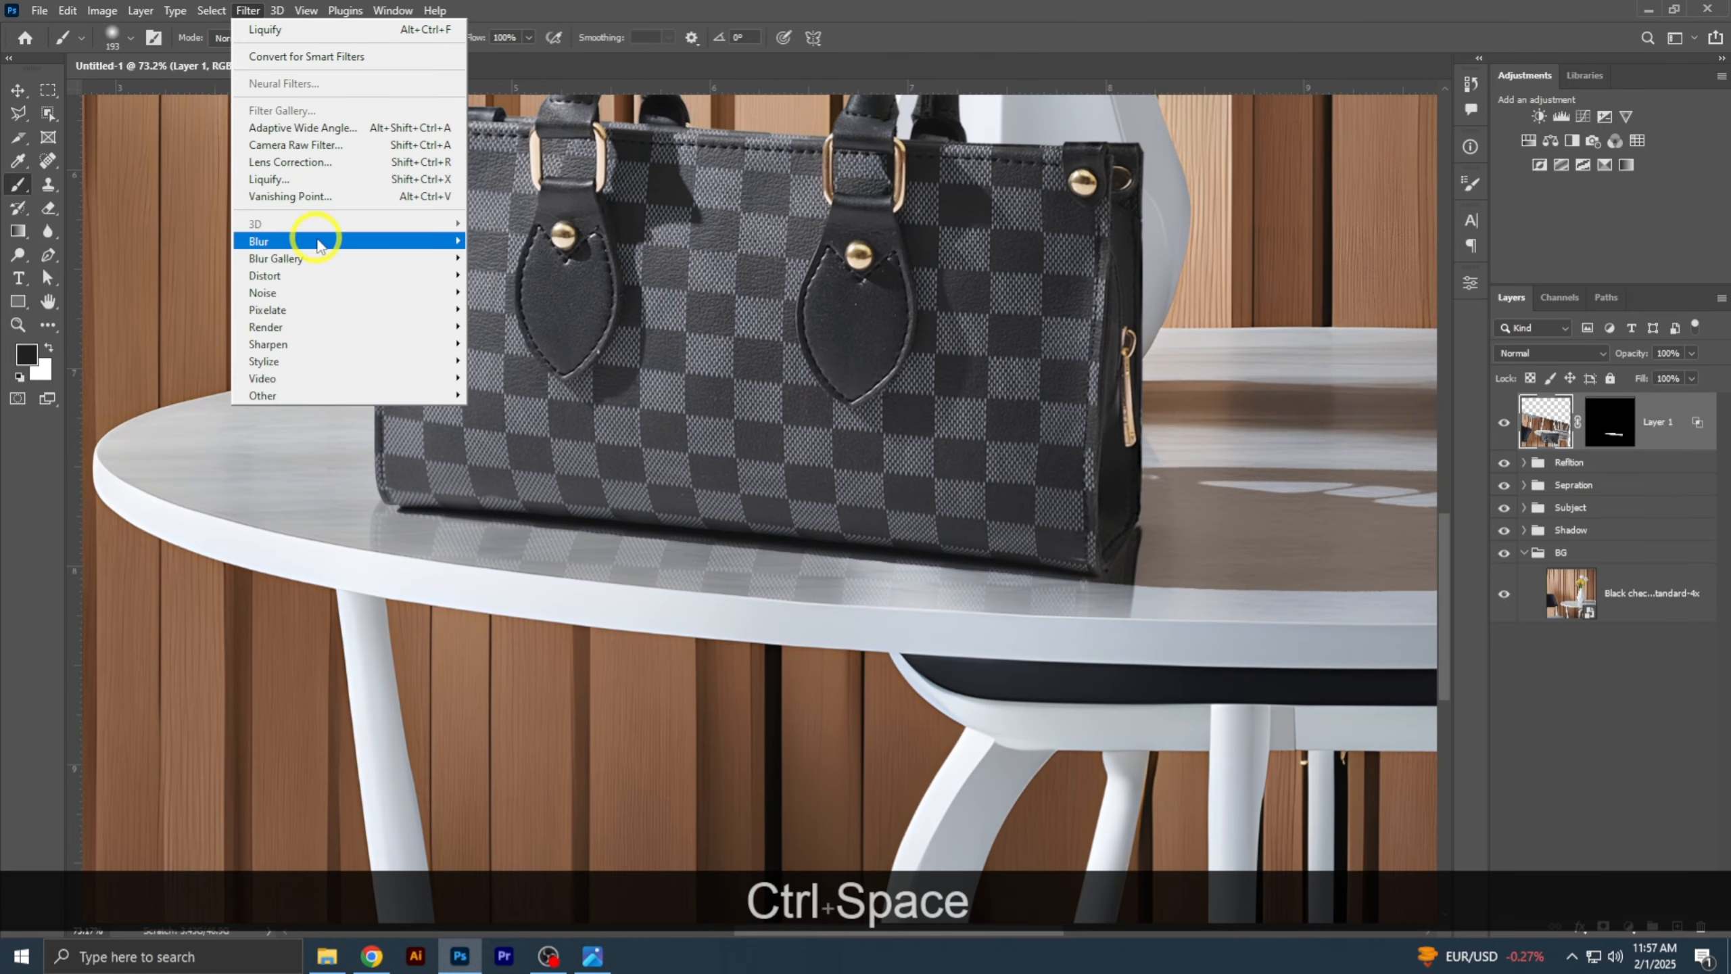
mouse_move(317, 240)
click(507, 309)
drag(705, 590, 766, 592)
drag(944, 532, 618, 457)
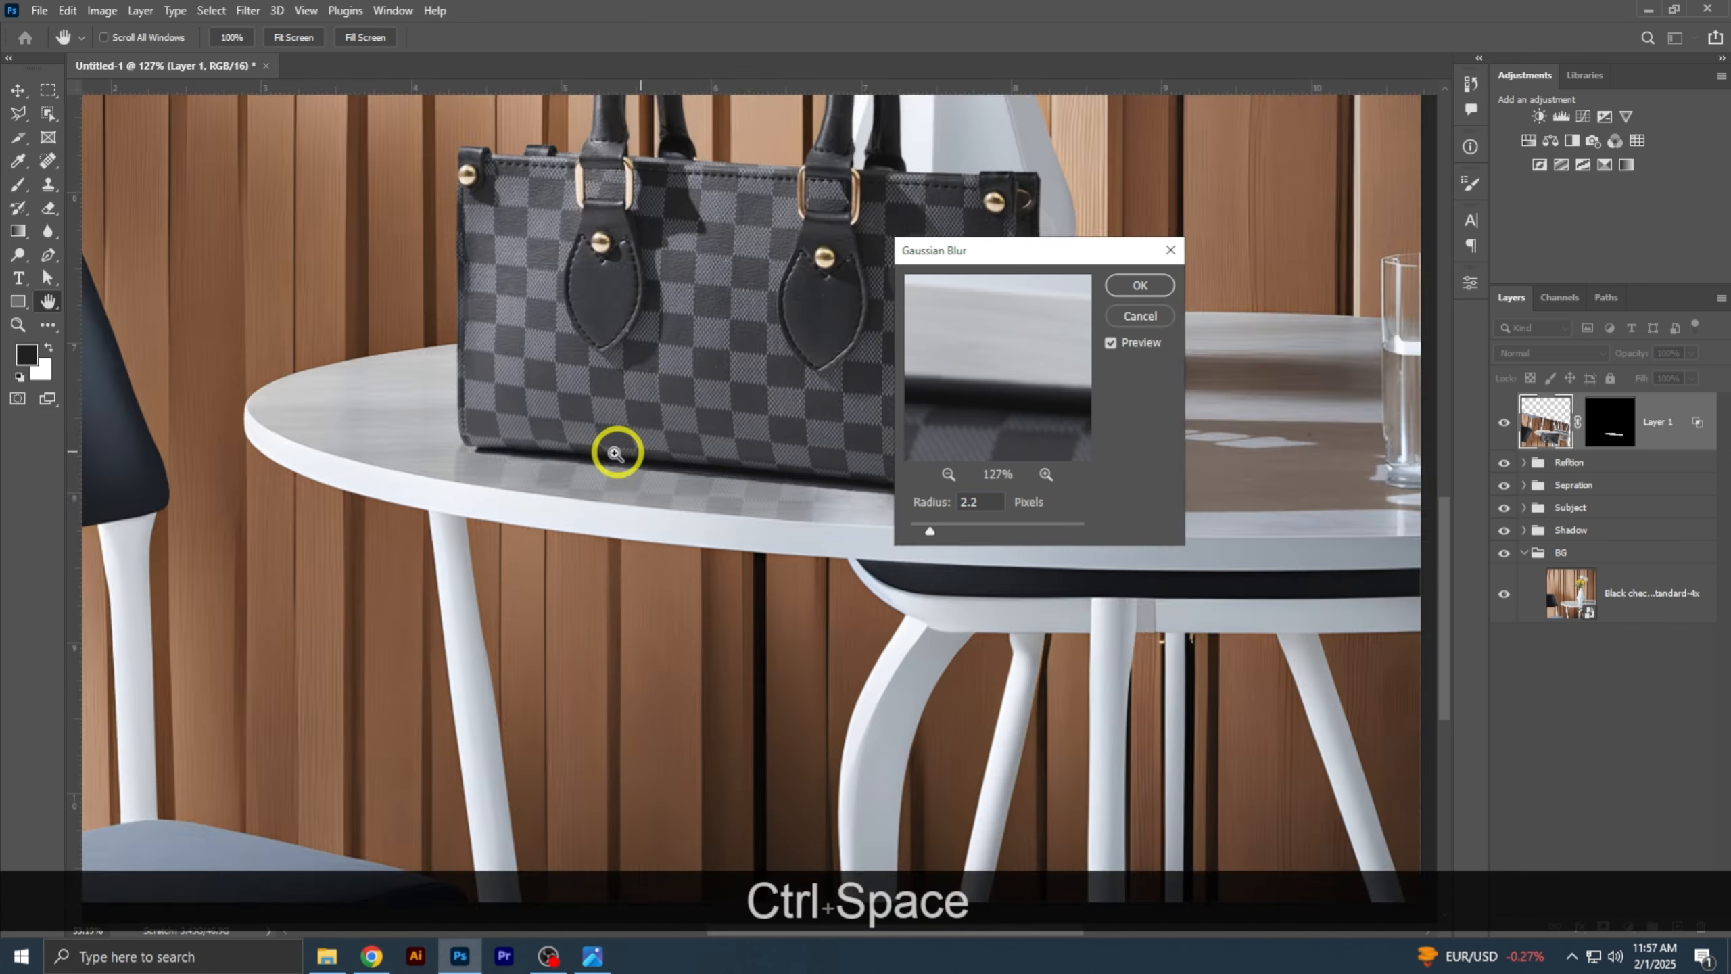
double_click(973, 504)
click(1139, 285)
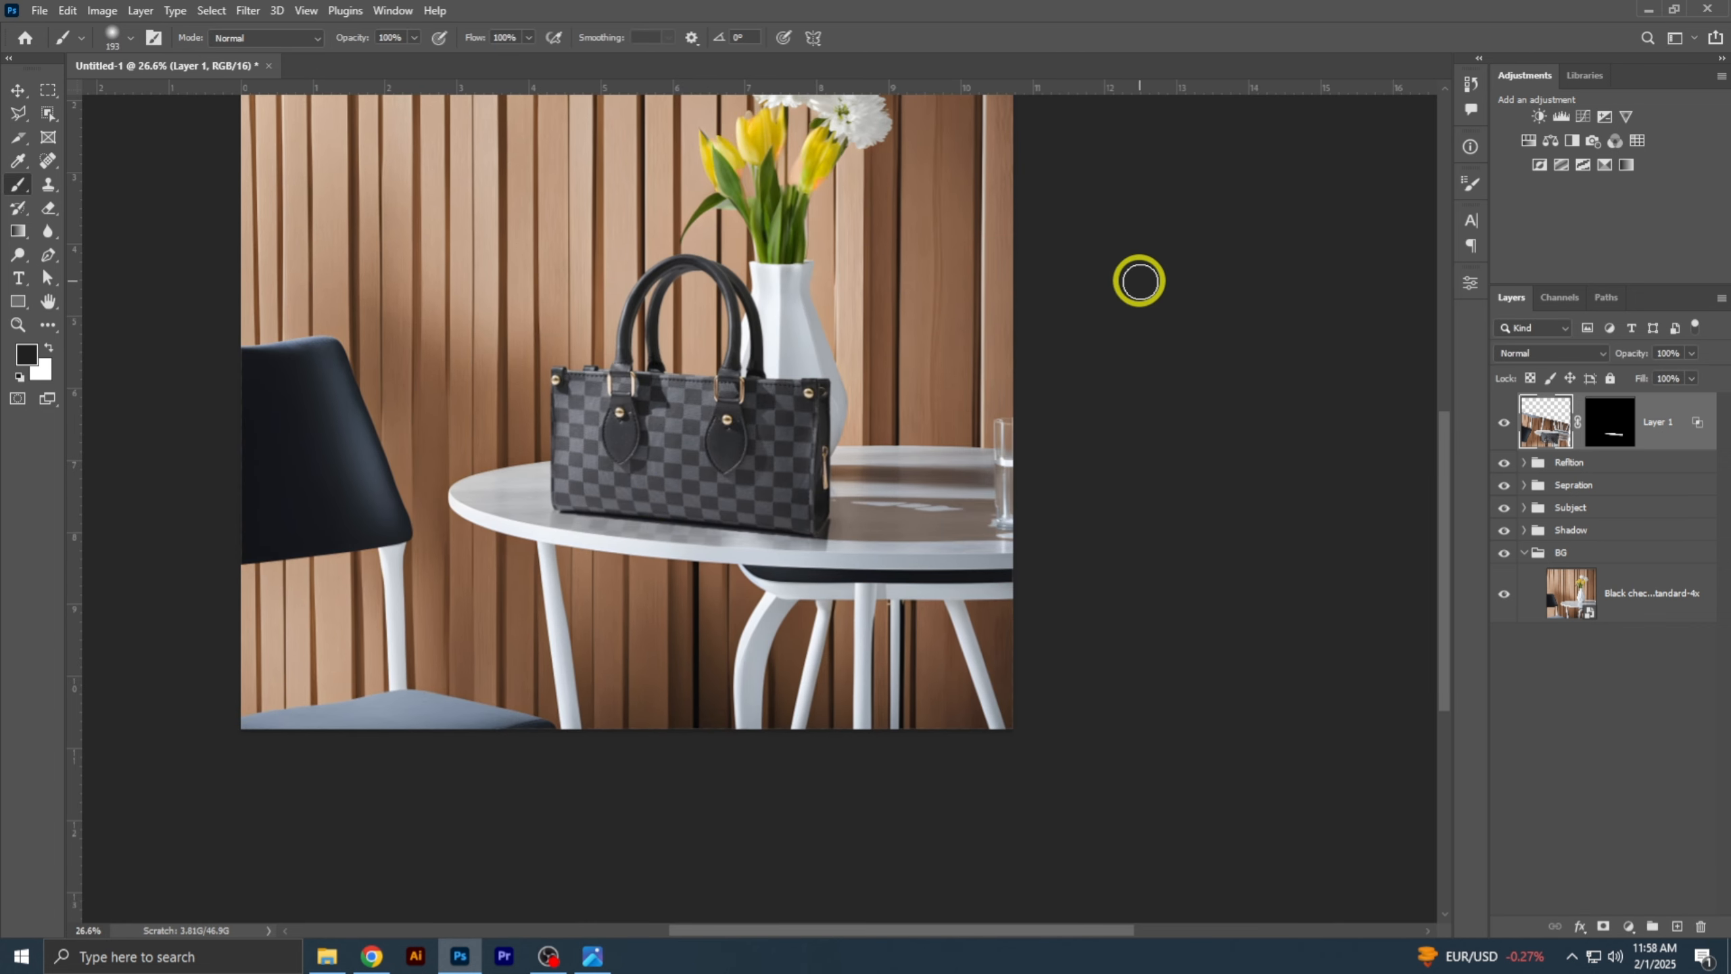
- Fit the image in view and compare the composite with the reflection toggled and with only the background photo shown
key(ctrl+0)
click(1504, 422)
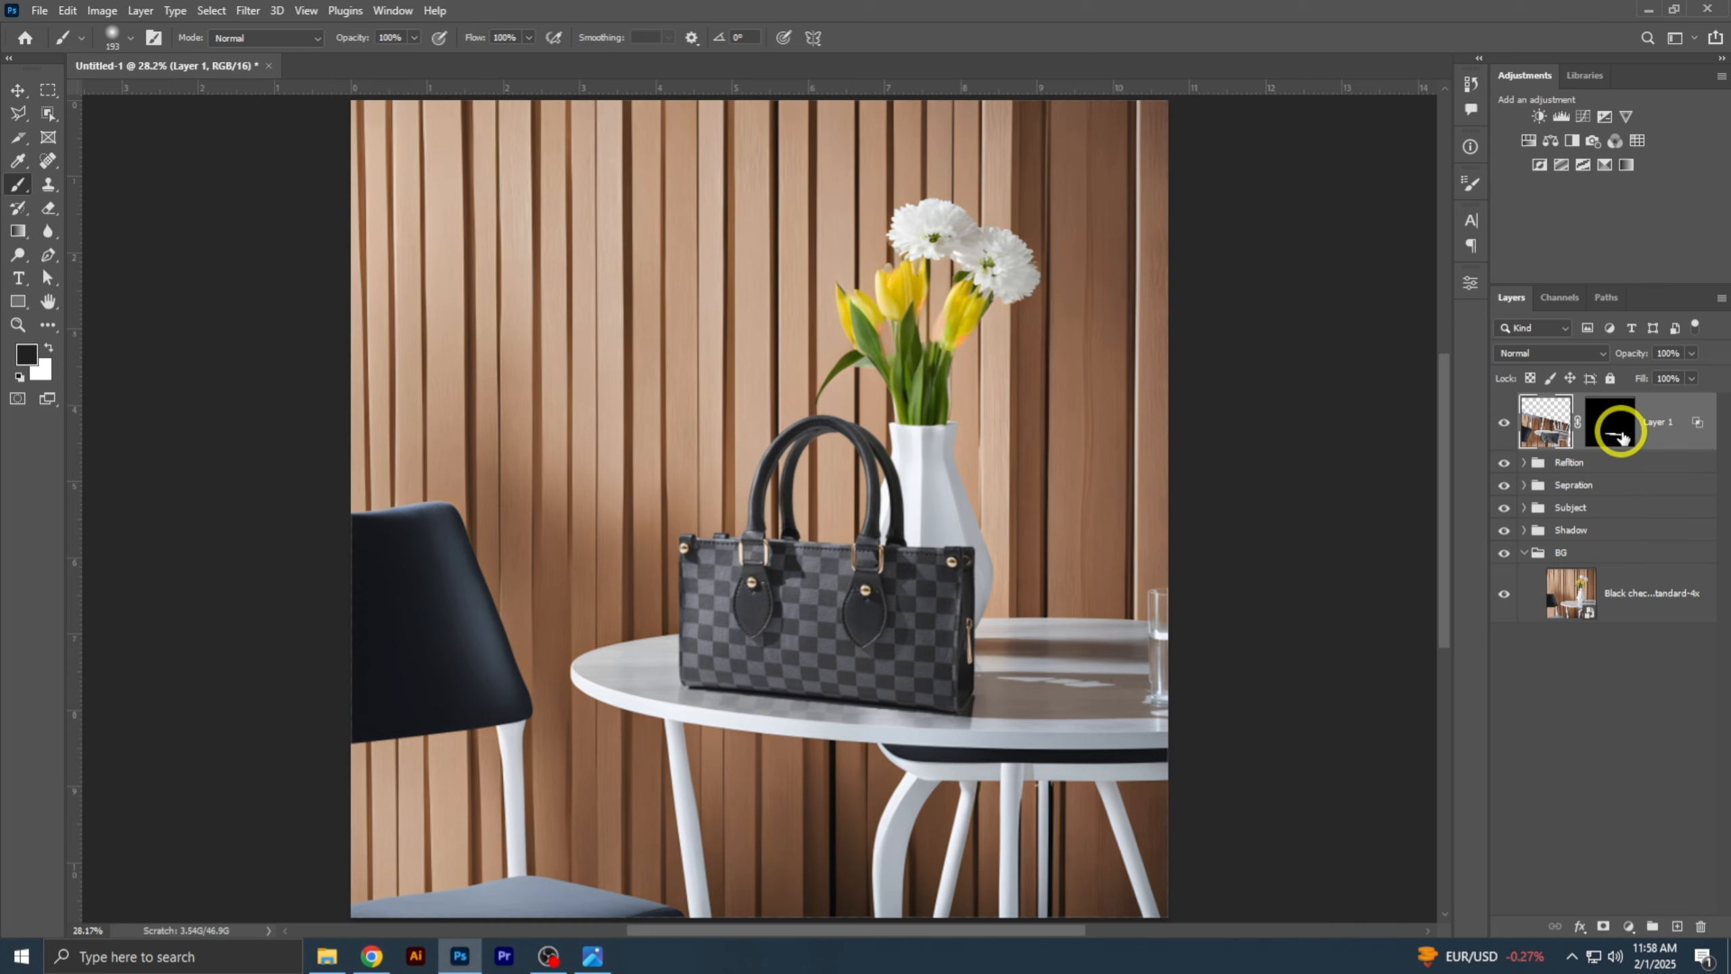
alt+click(1505, 594)
alt+click(1505, 594)
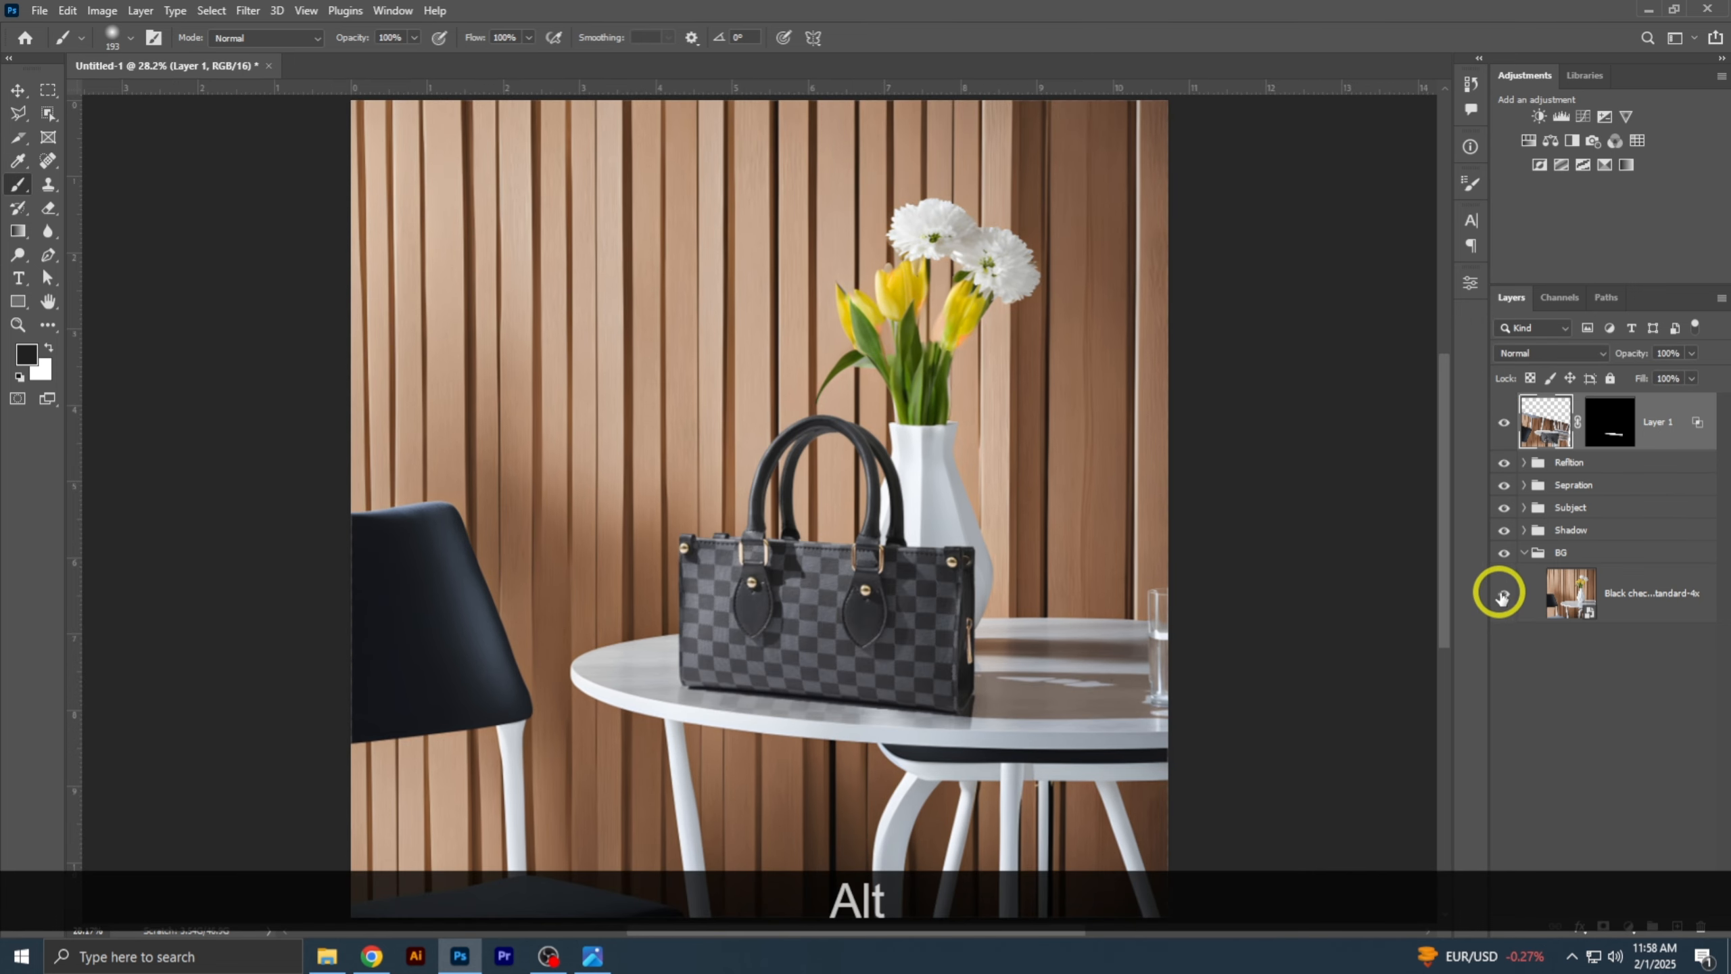
click(1560, 461)
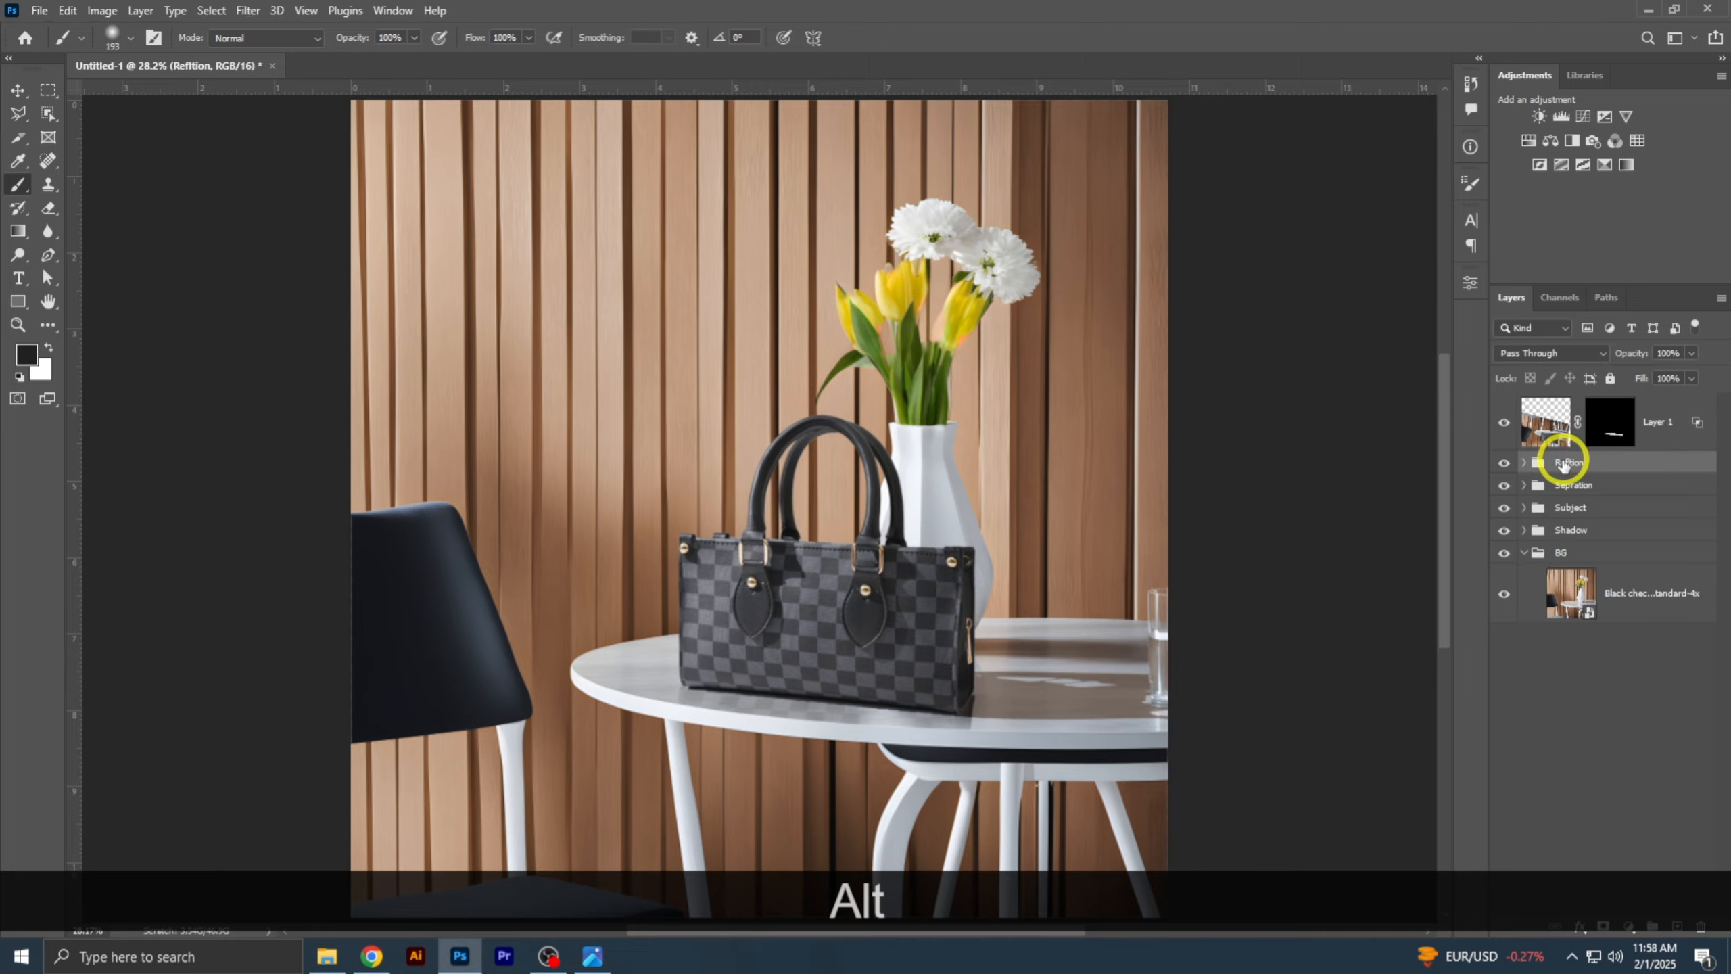
mouse_move(981, 730)
mouse_down()
mouse_move(997, 727)
mouse_move(969, 726)
mouse_move(959, 752)
mouse_up()
key(ctrl+0)
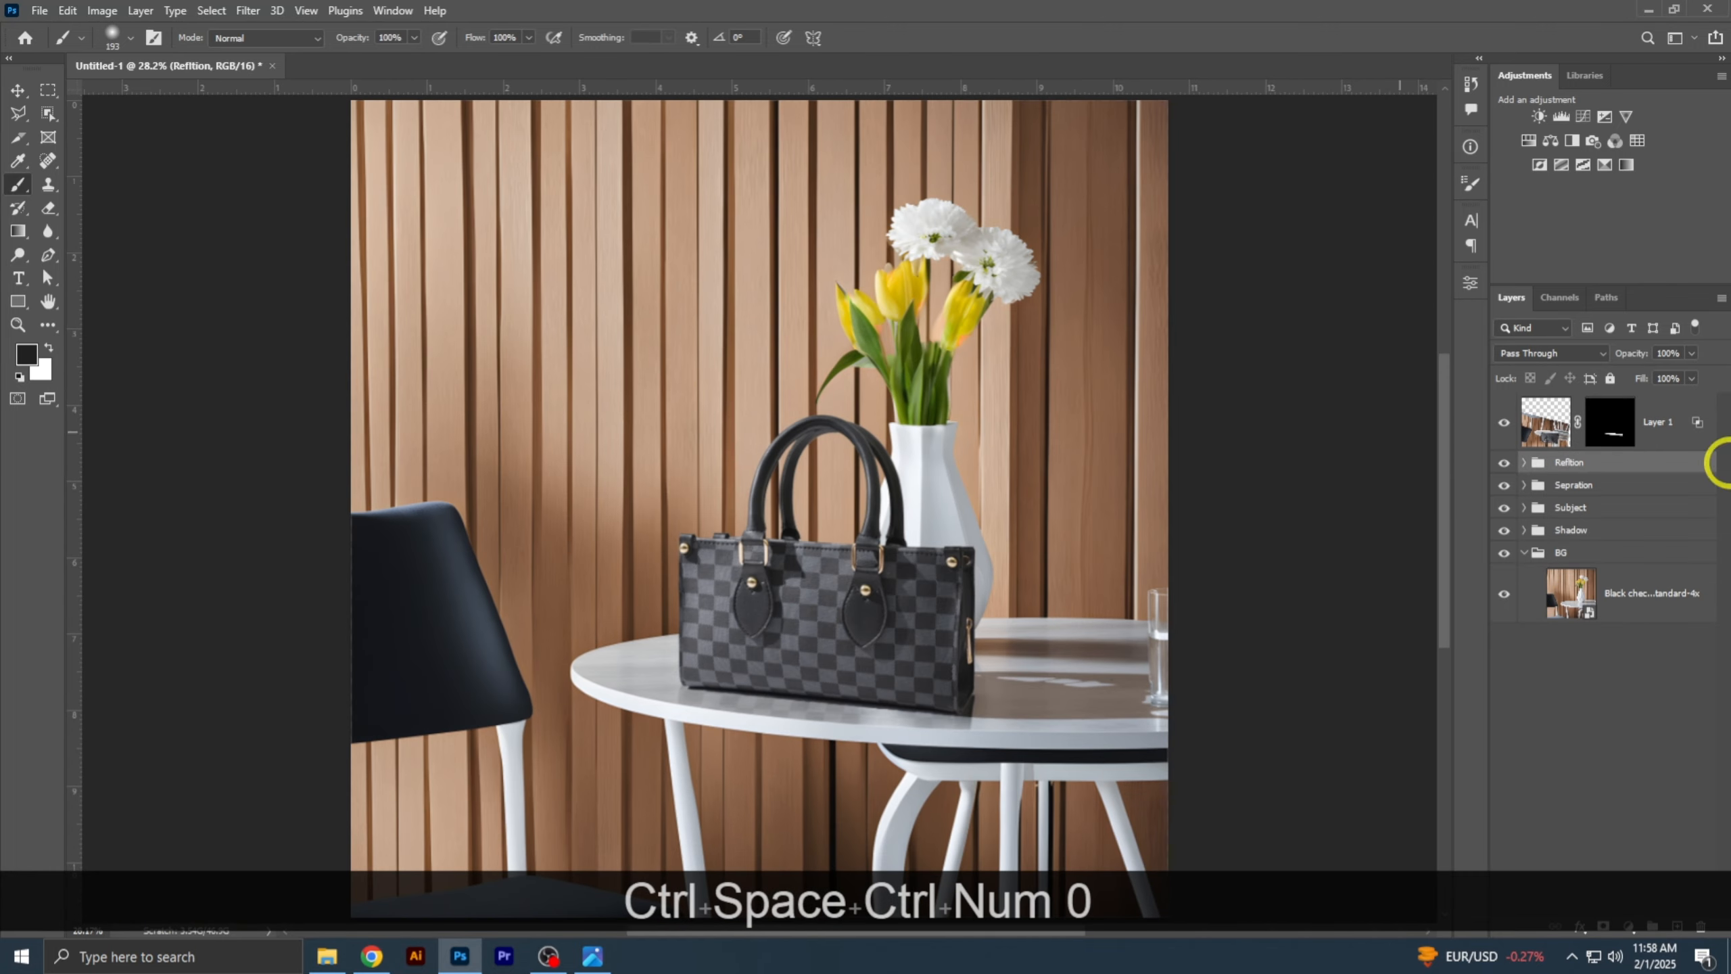
- Collapse the open layer group and stamp all visible layers into a new merged layer above Layer 1
click(1660, 415)
click(1523, 462)
click(1521, 464)
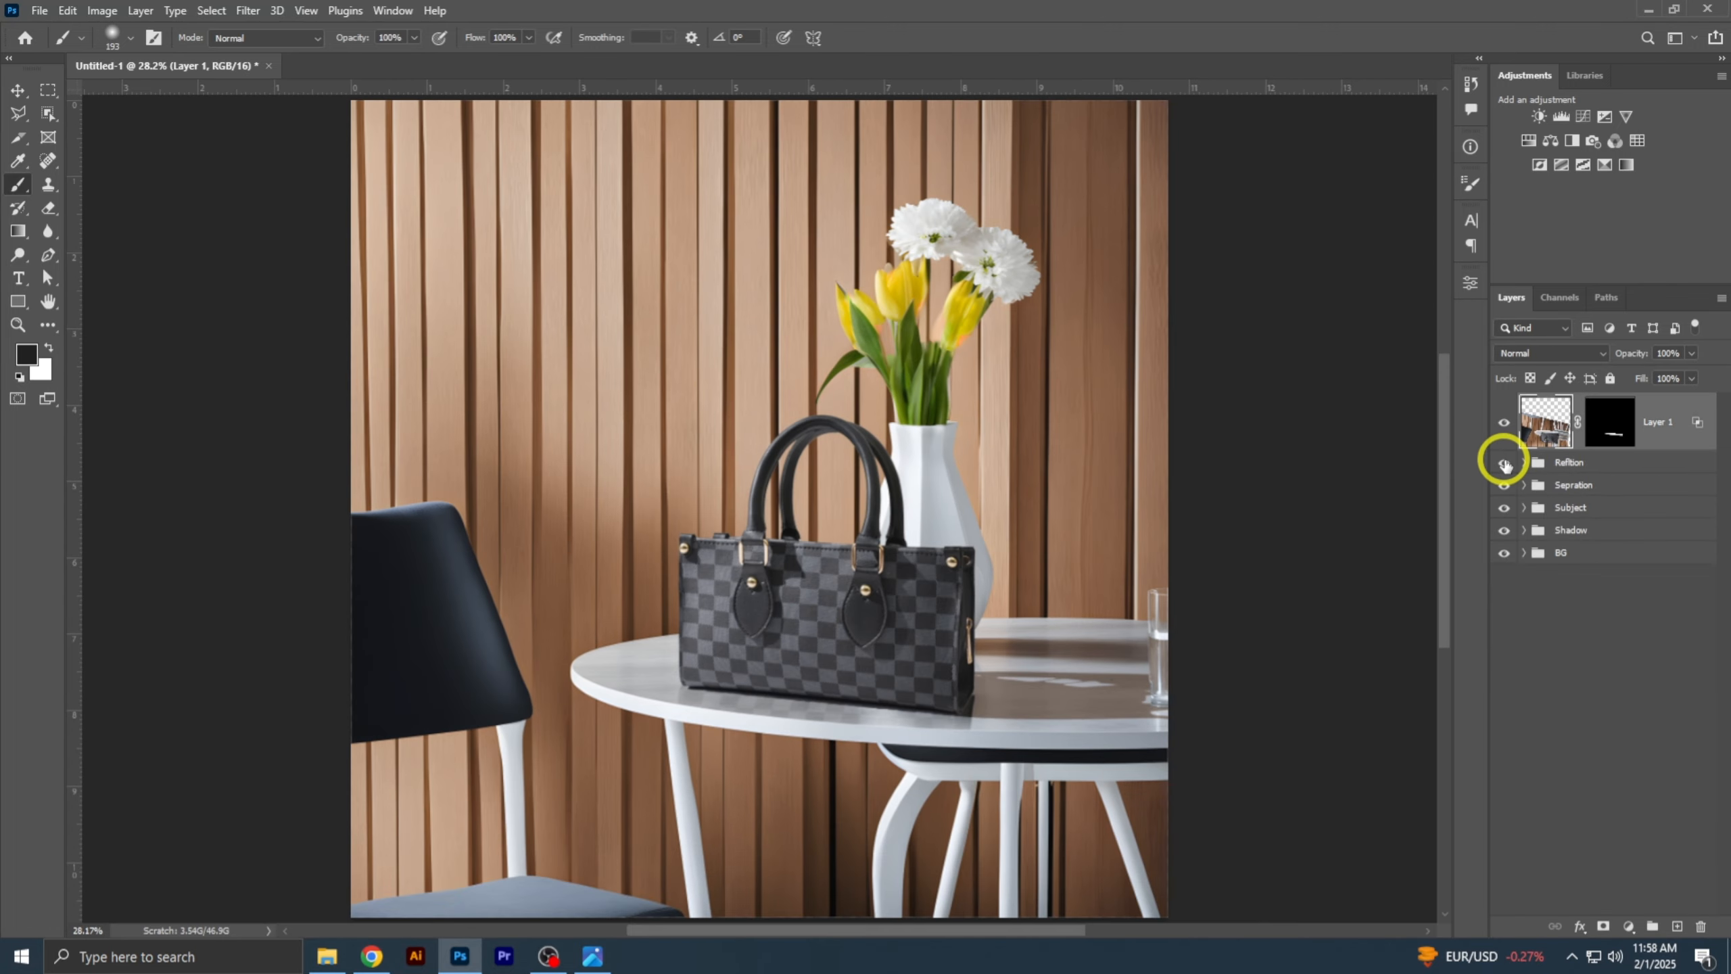
key(ctrl+alt+shift+e)
- Open the merged layer in the Camera Raw Filter and apply the automatic tone adjustments
click(248, 10)
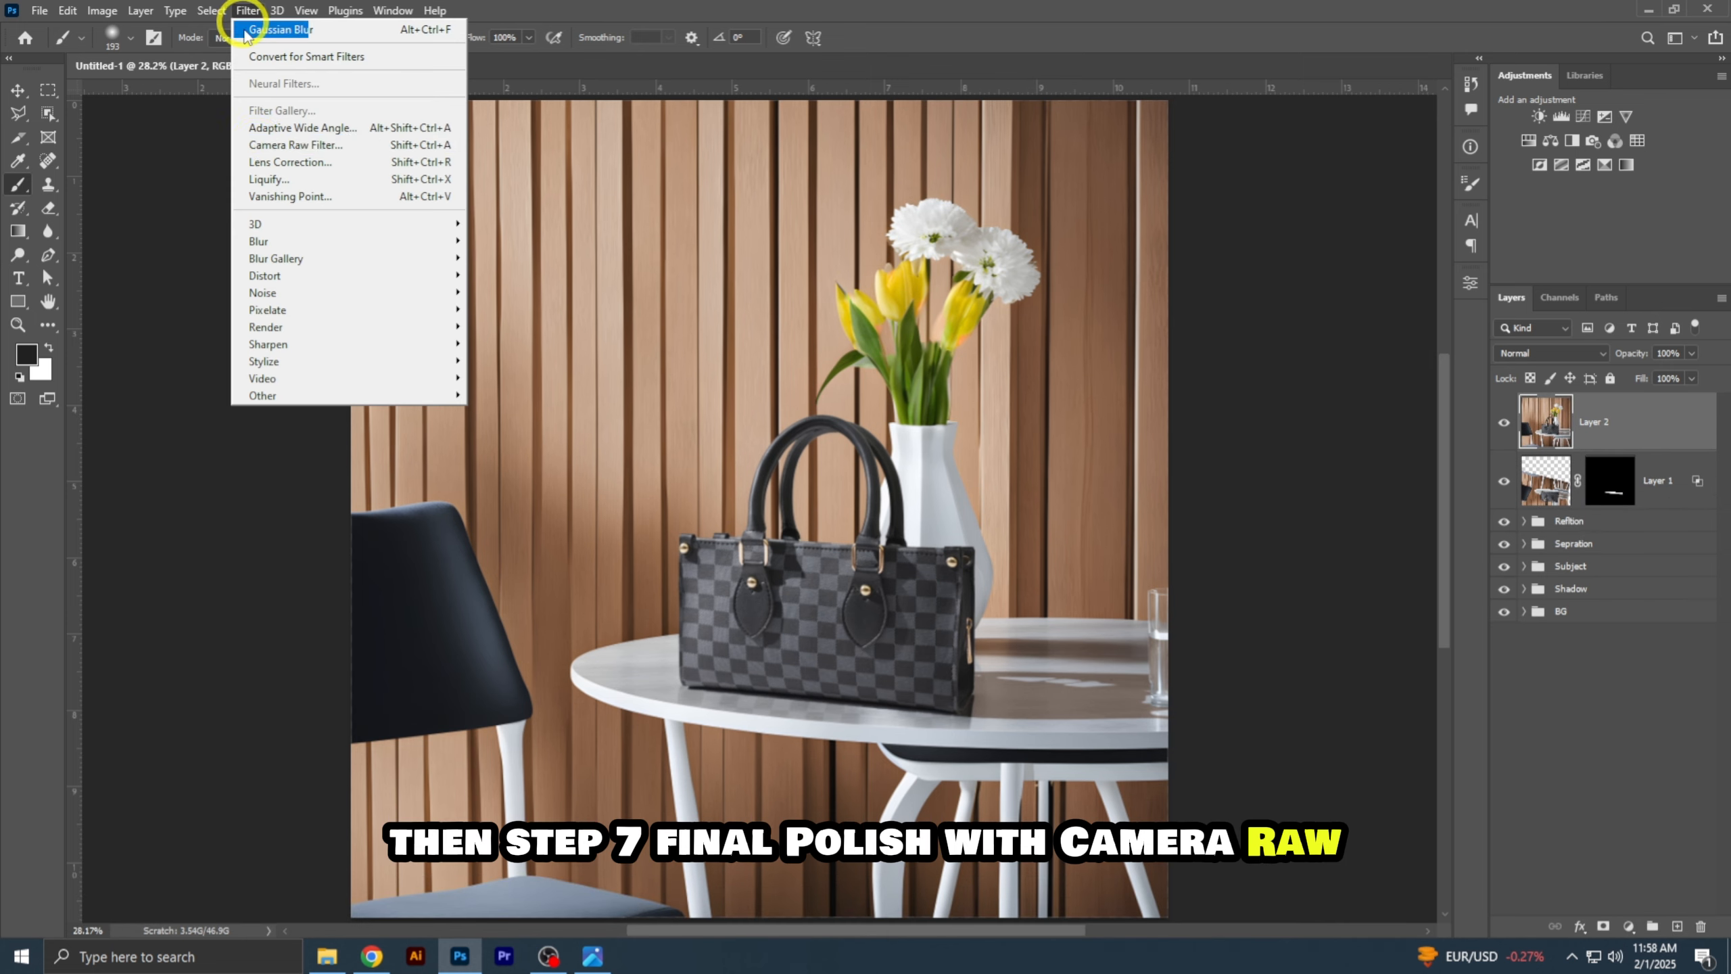
click(300, 145)
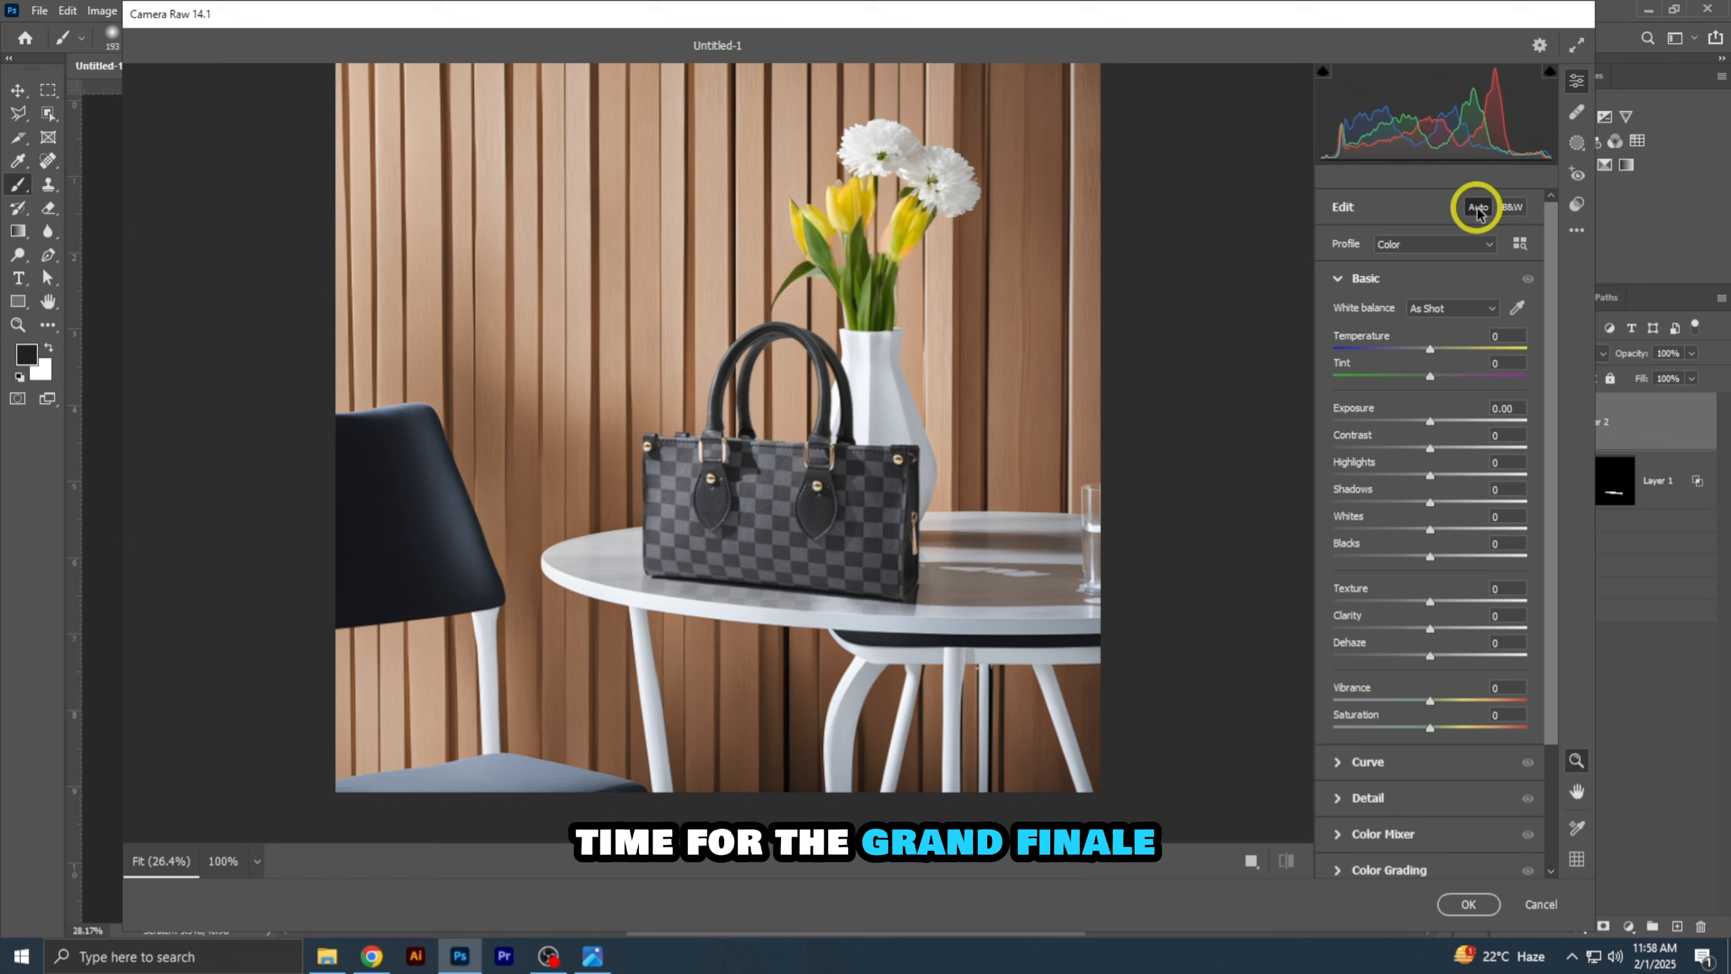
click(1476, 208)
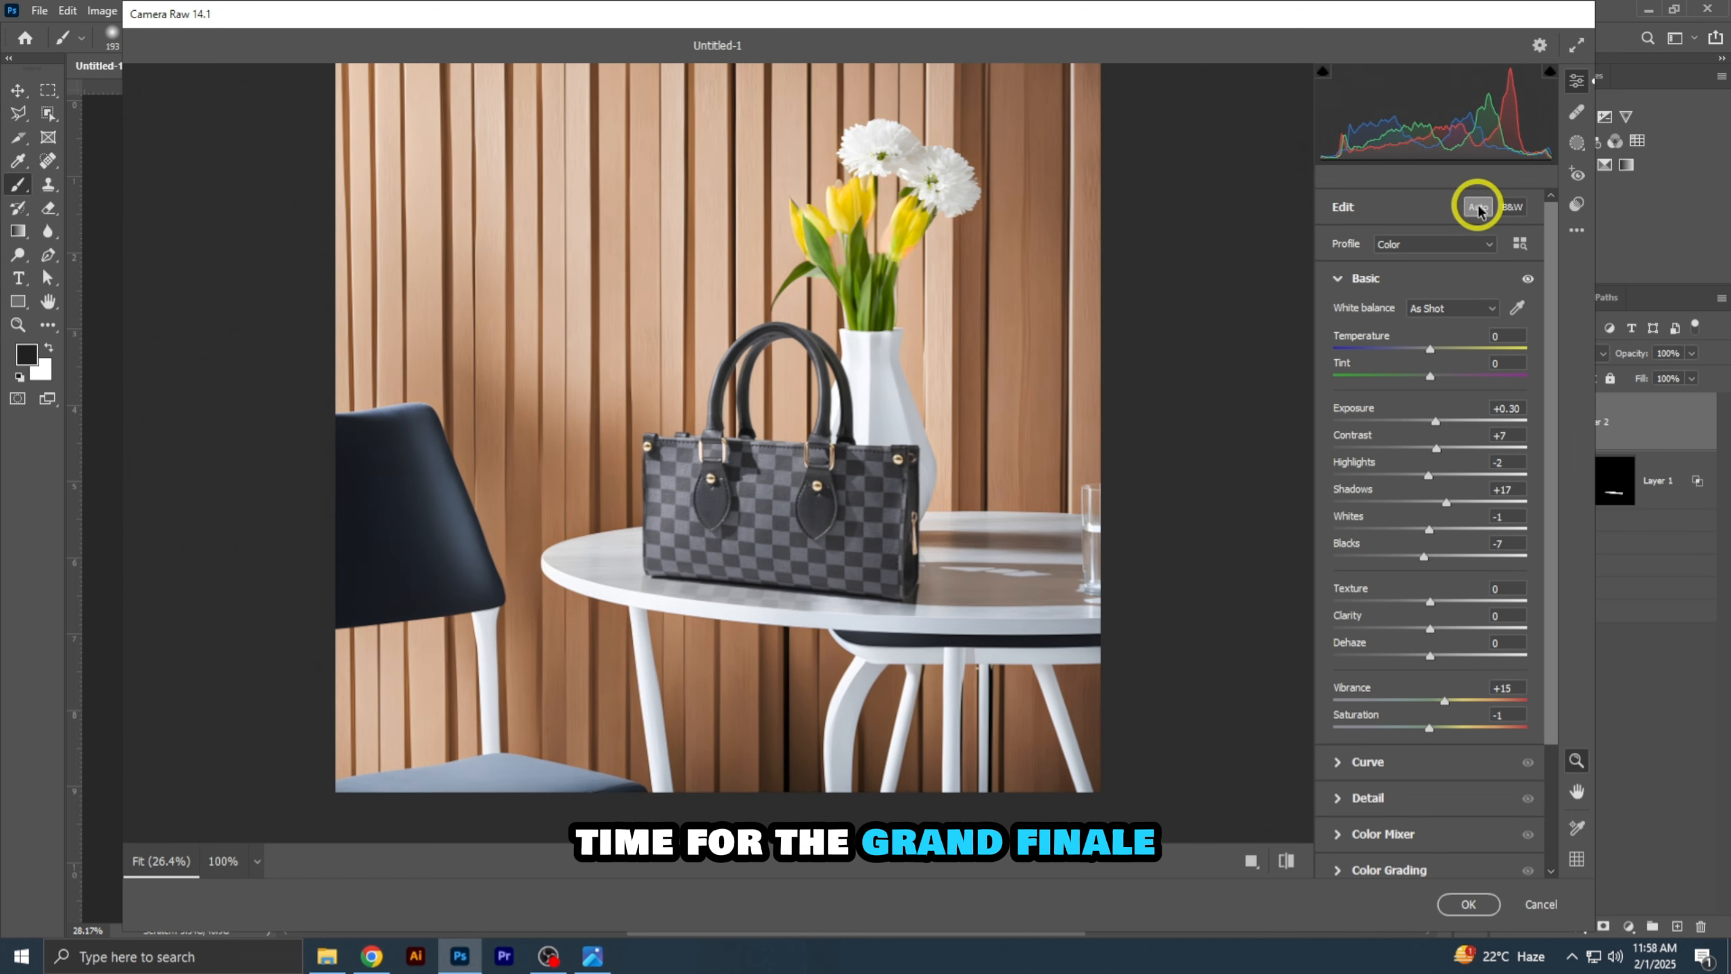
key(ctrl+z)
key(ctrl+shift+z)
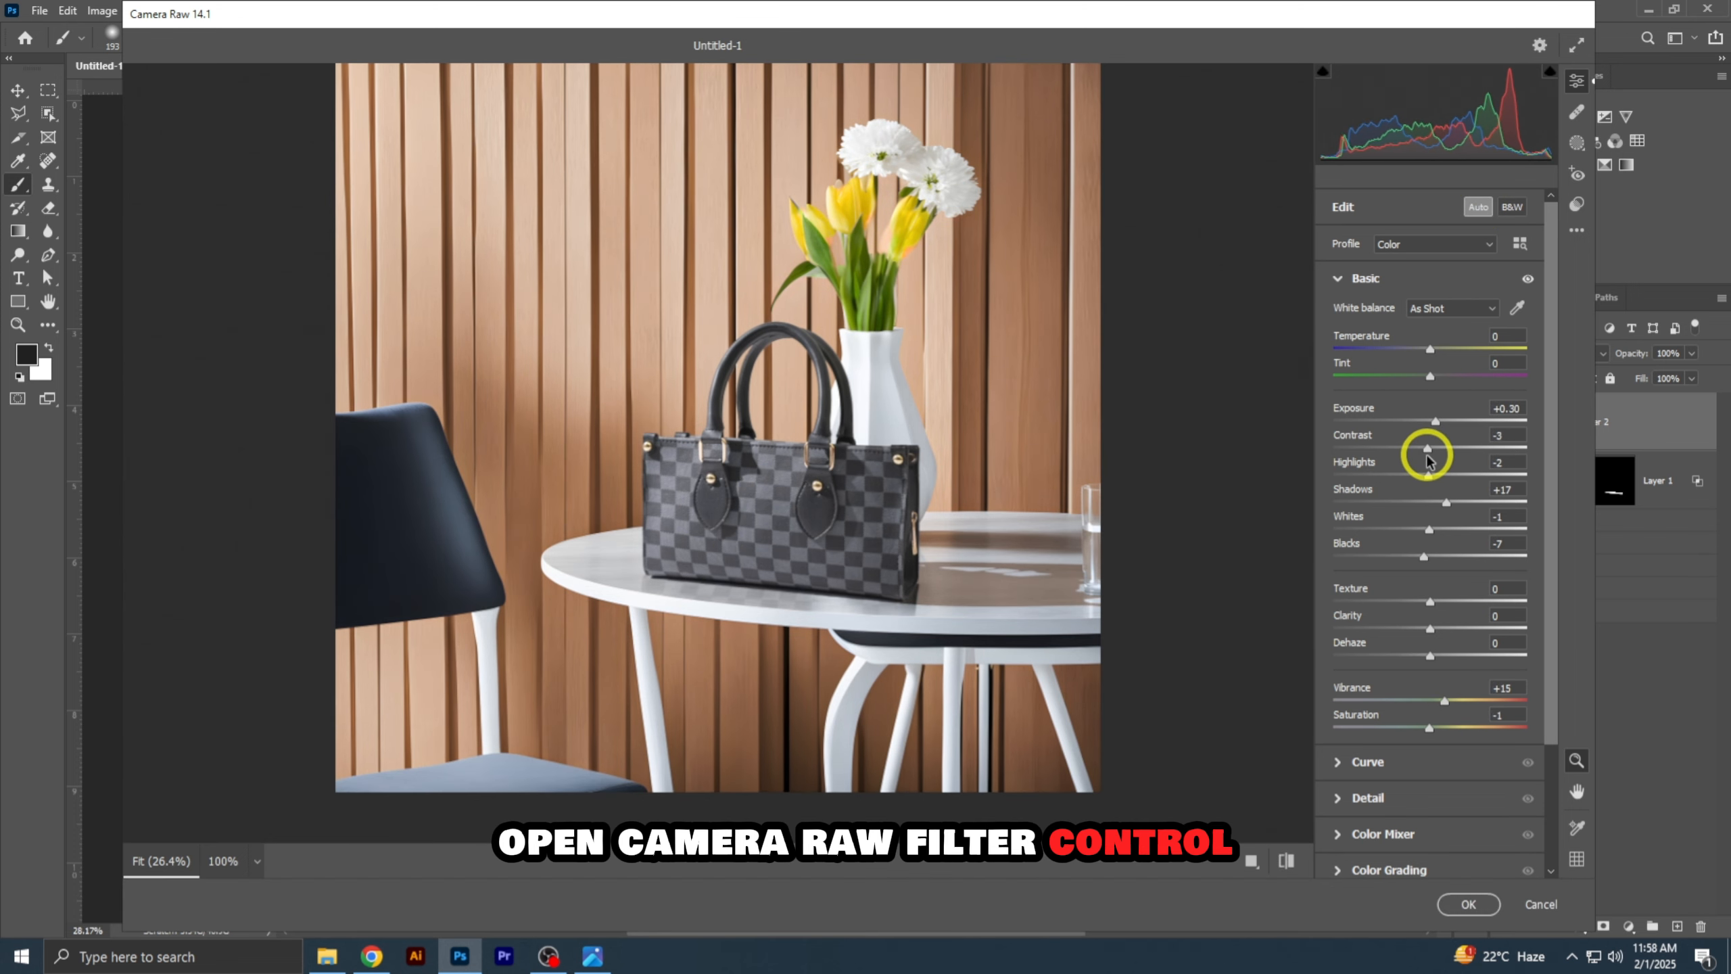
- Refine the Camera Raw settings to Contrast +8, Shadows +12, Whites 0, Blacks -1, Texture +18, Clarity +7, Dehaze -3, Vibrance +17 and Saturation -5
click(1432, 530)
click(1427, 557)
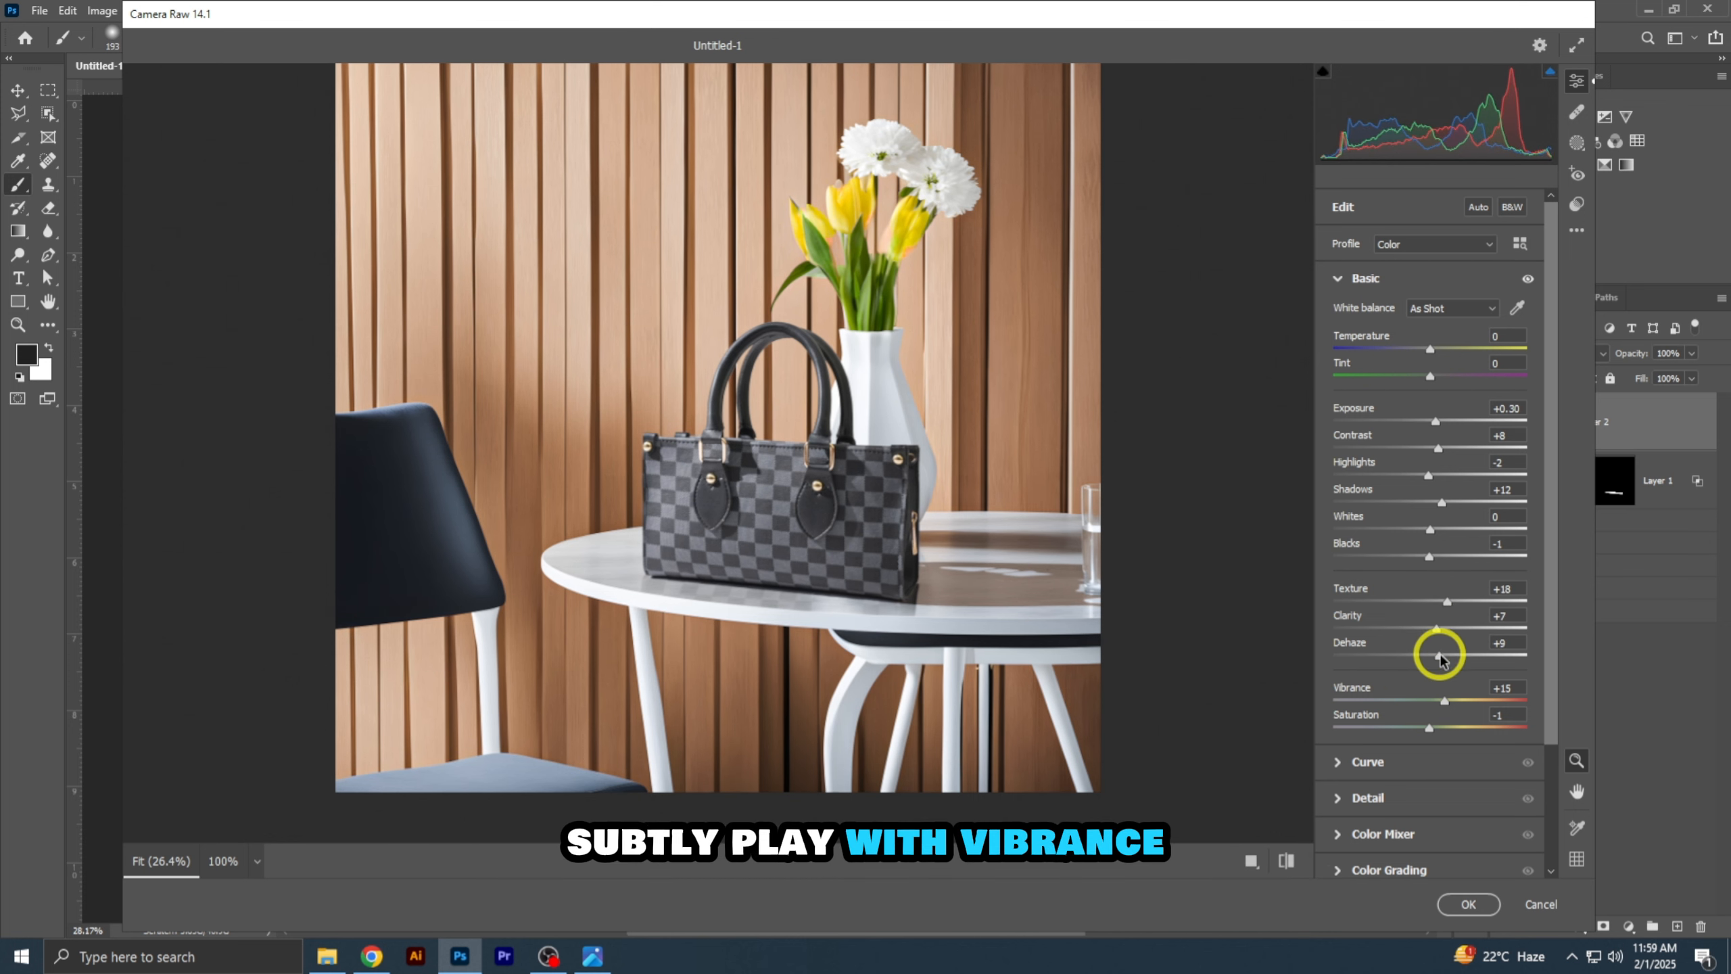
drag(1437, 653, 1453, 657)
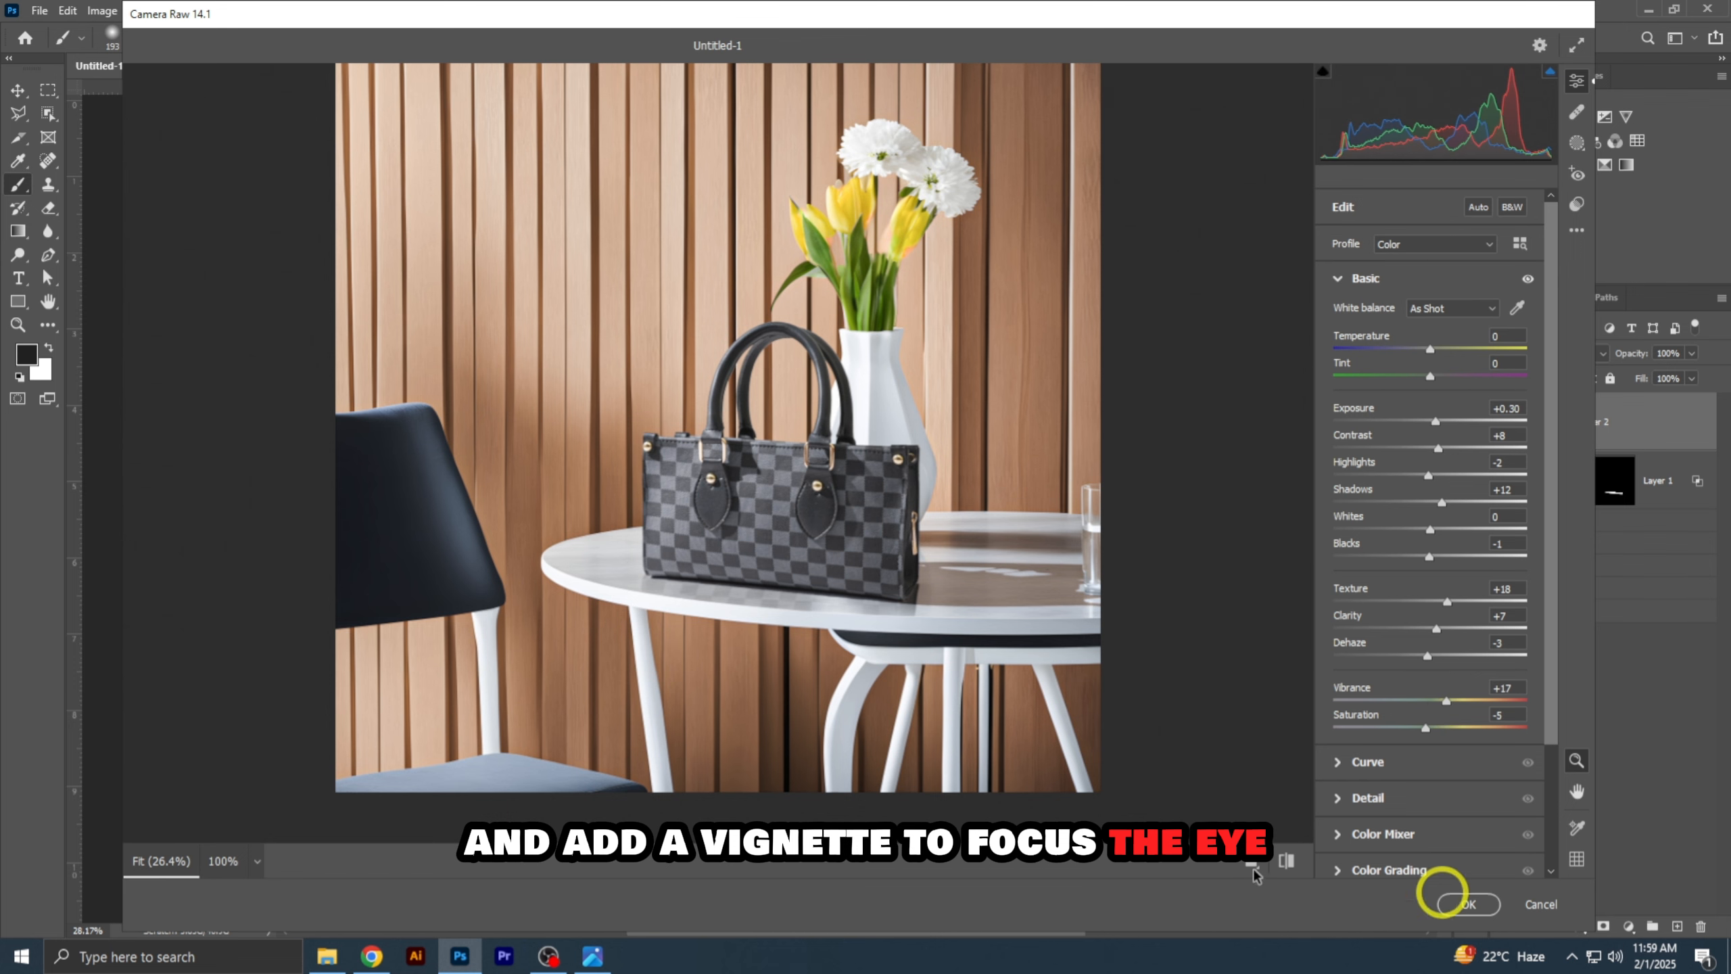
- Cycle through the before and after views of the Camera Raw adjustments and apply the filter
click(1286, 861)
click(1286, 860)
click(1285, 861)
click(1286, 860)
click(1465, 904)
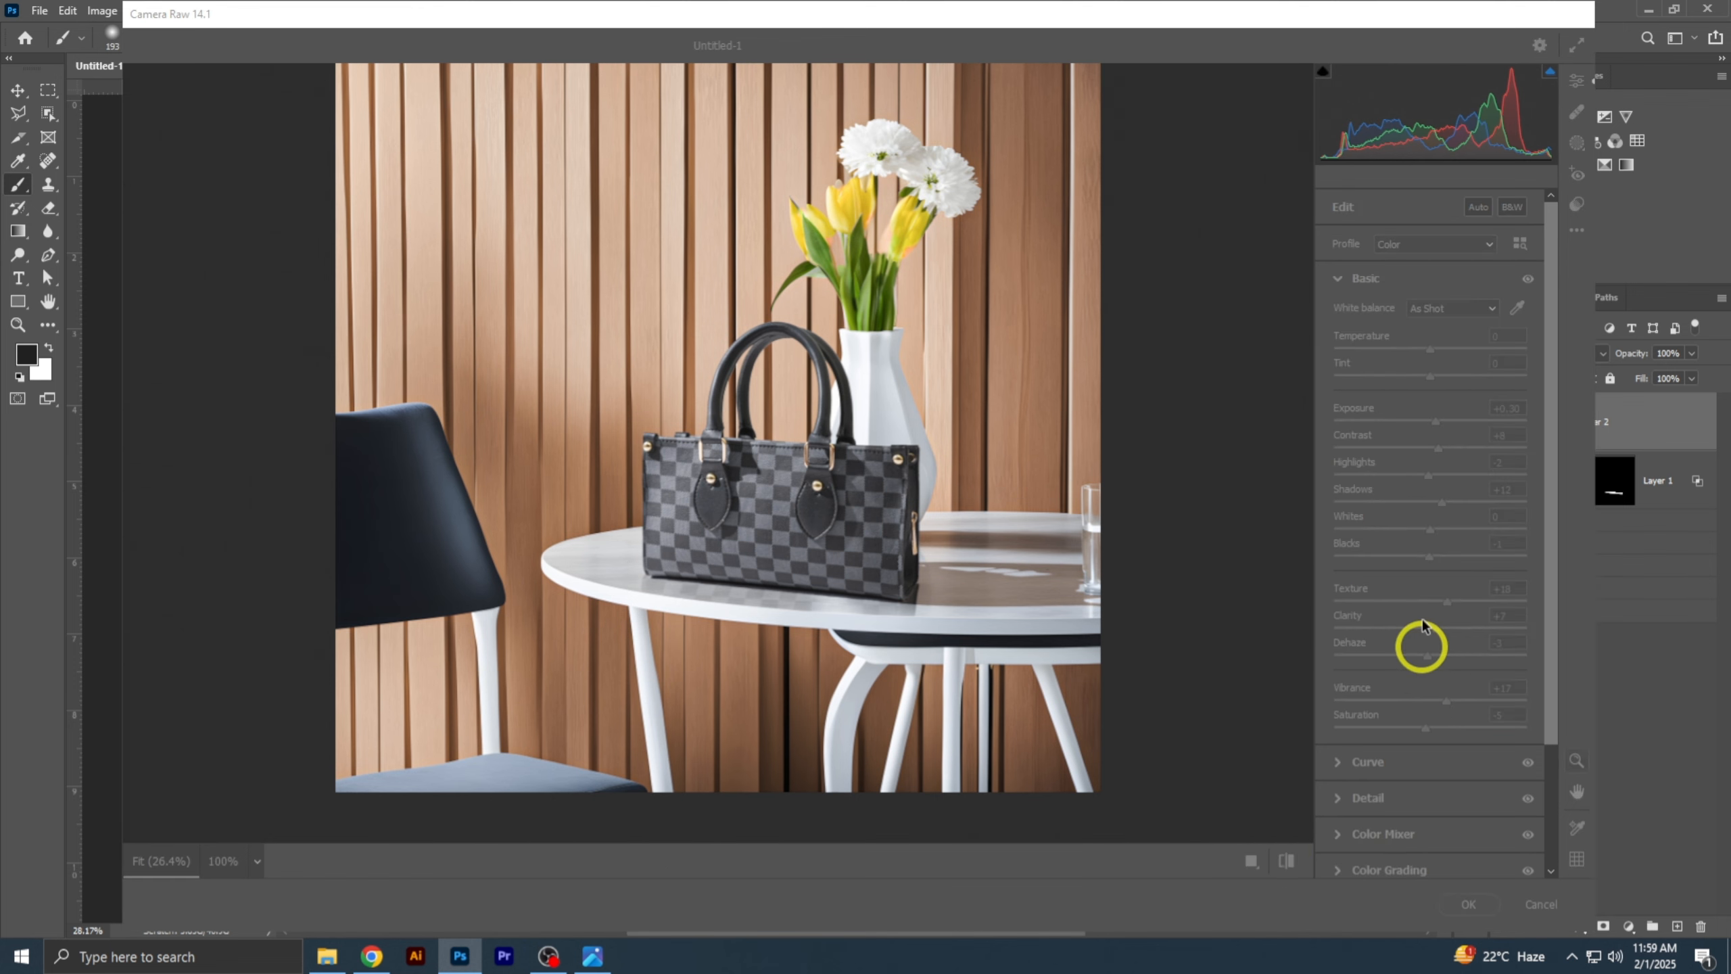
- Compare the composite with and without the Camera Raw adjustments by toggling the visibility of Layer 2
click(1504, 422)
click(1503, 422)
click(1504, 423)
click(1503, 423)
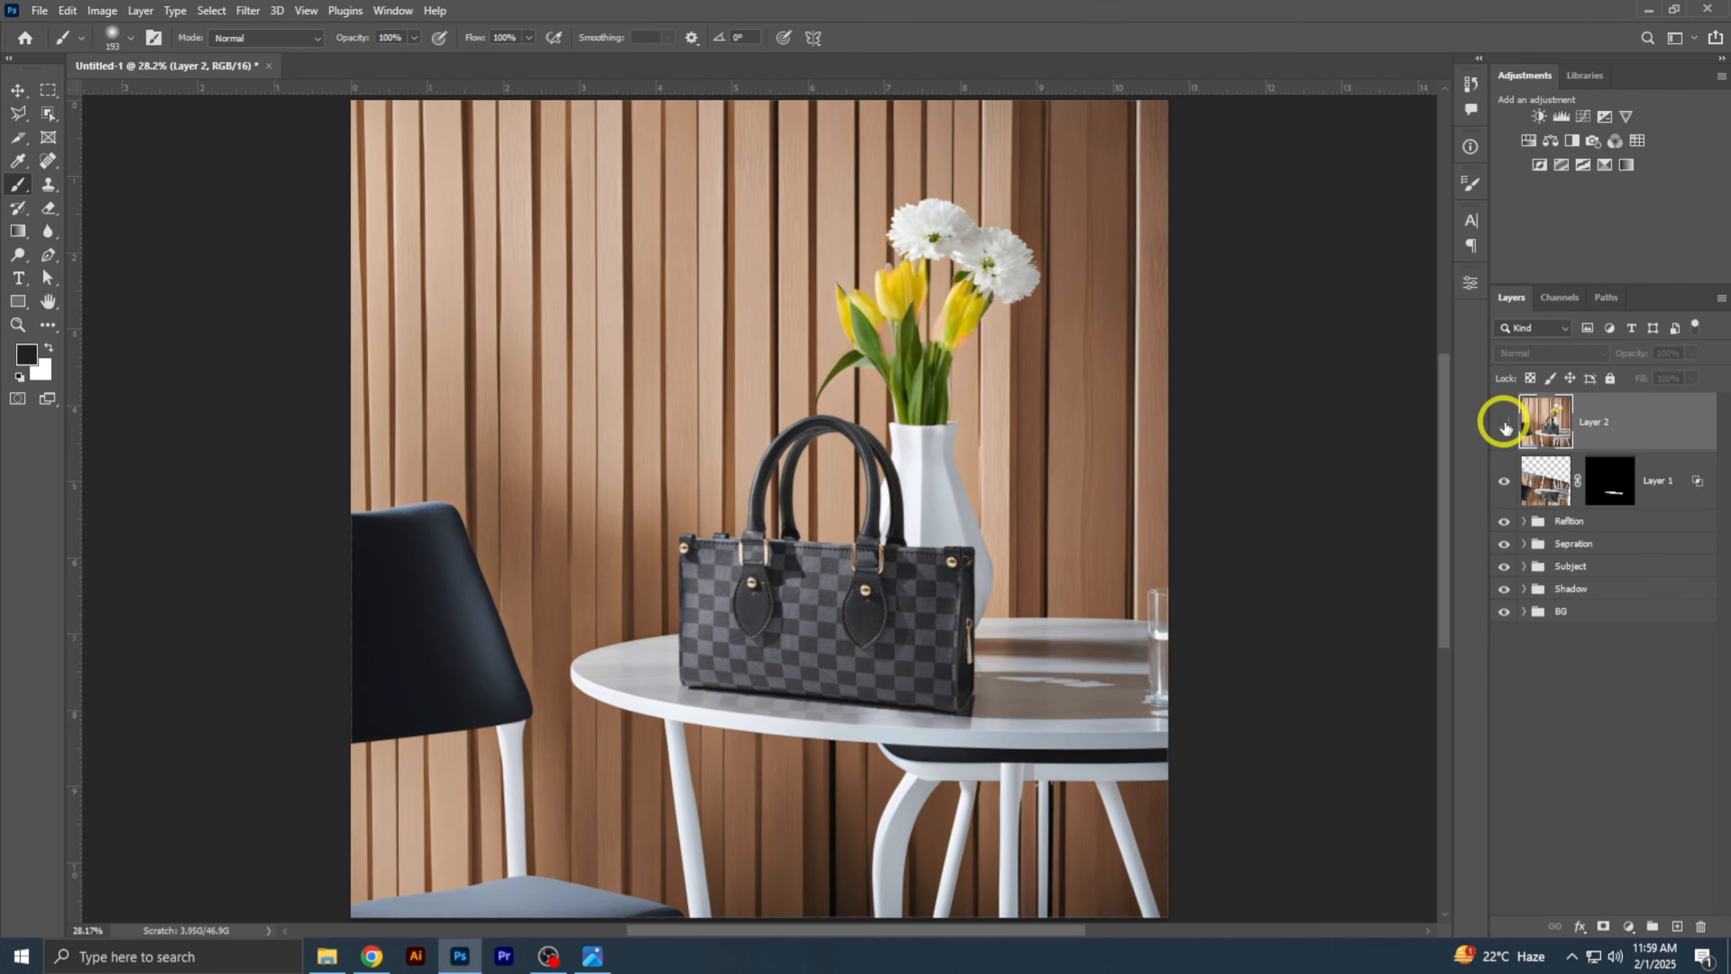
click(1504, 423)
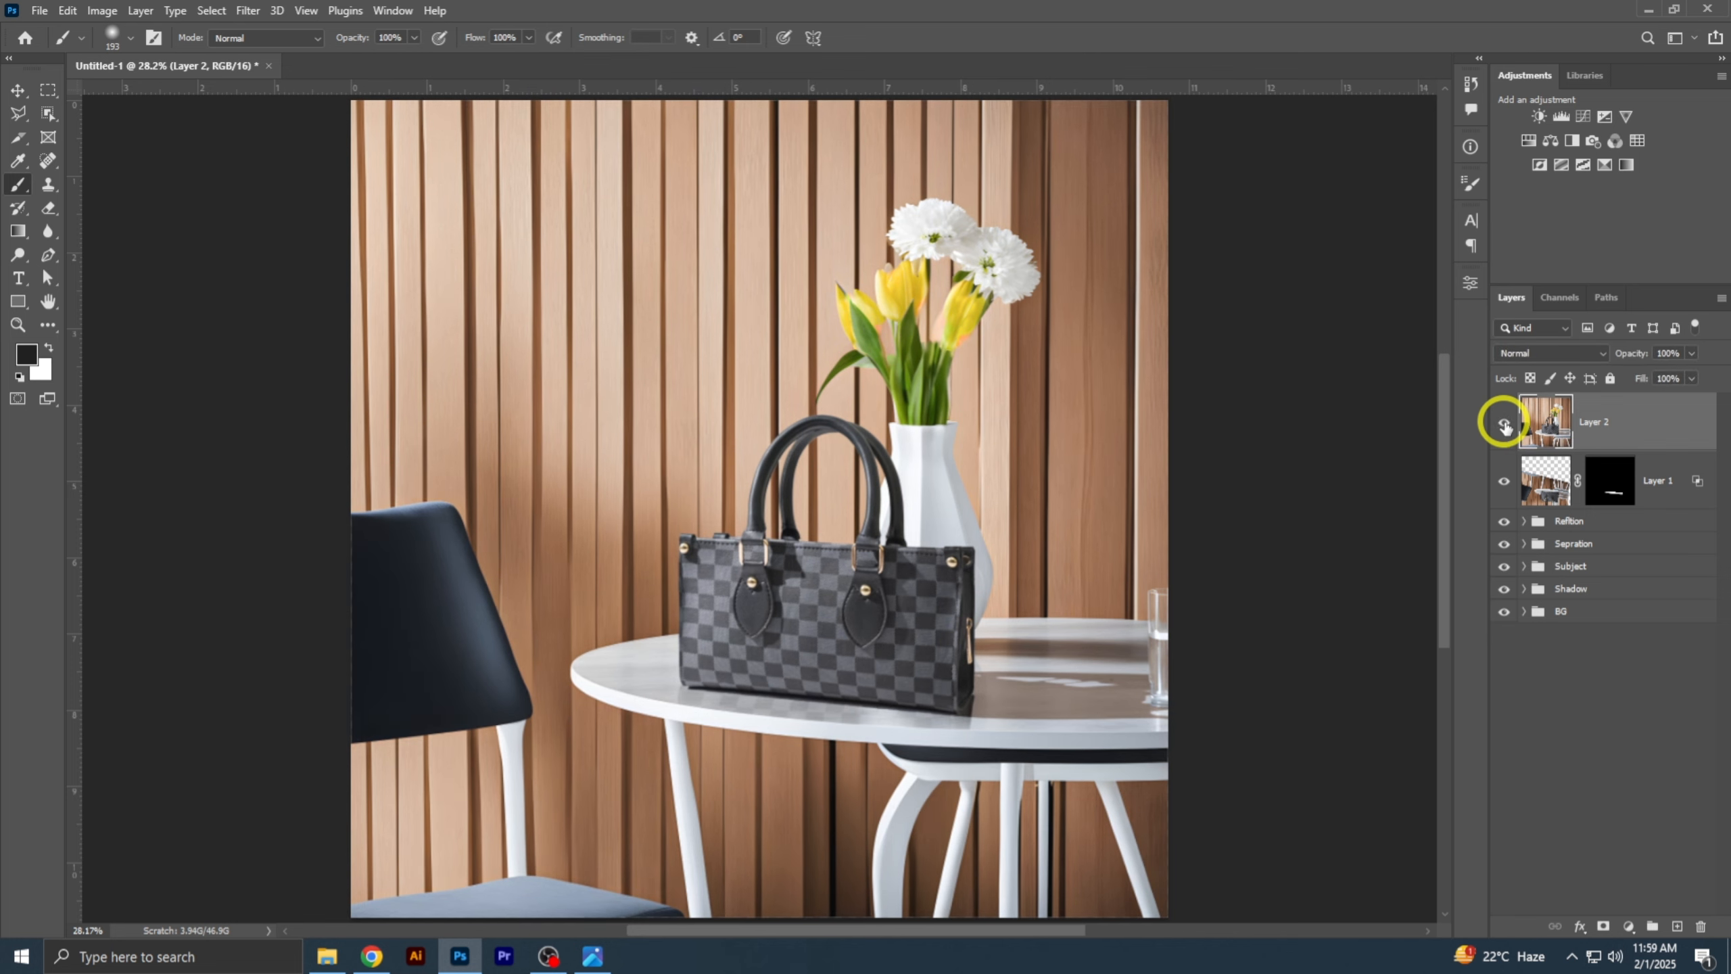
click(1504, 423)
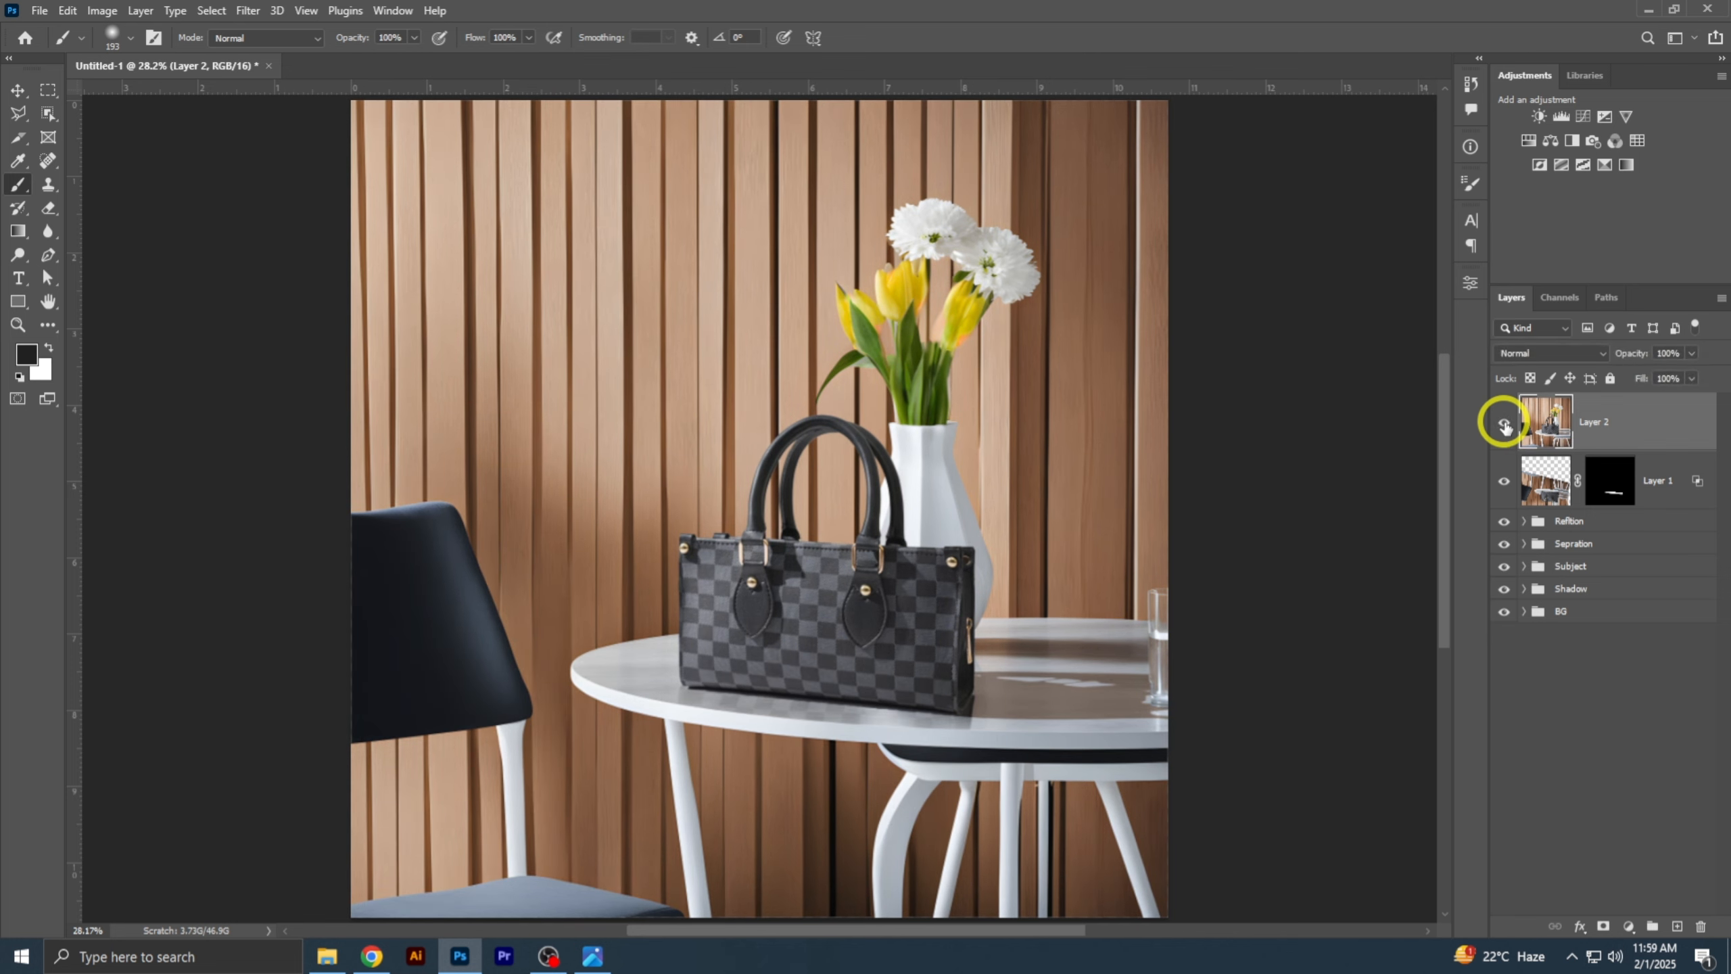